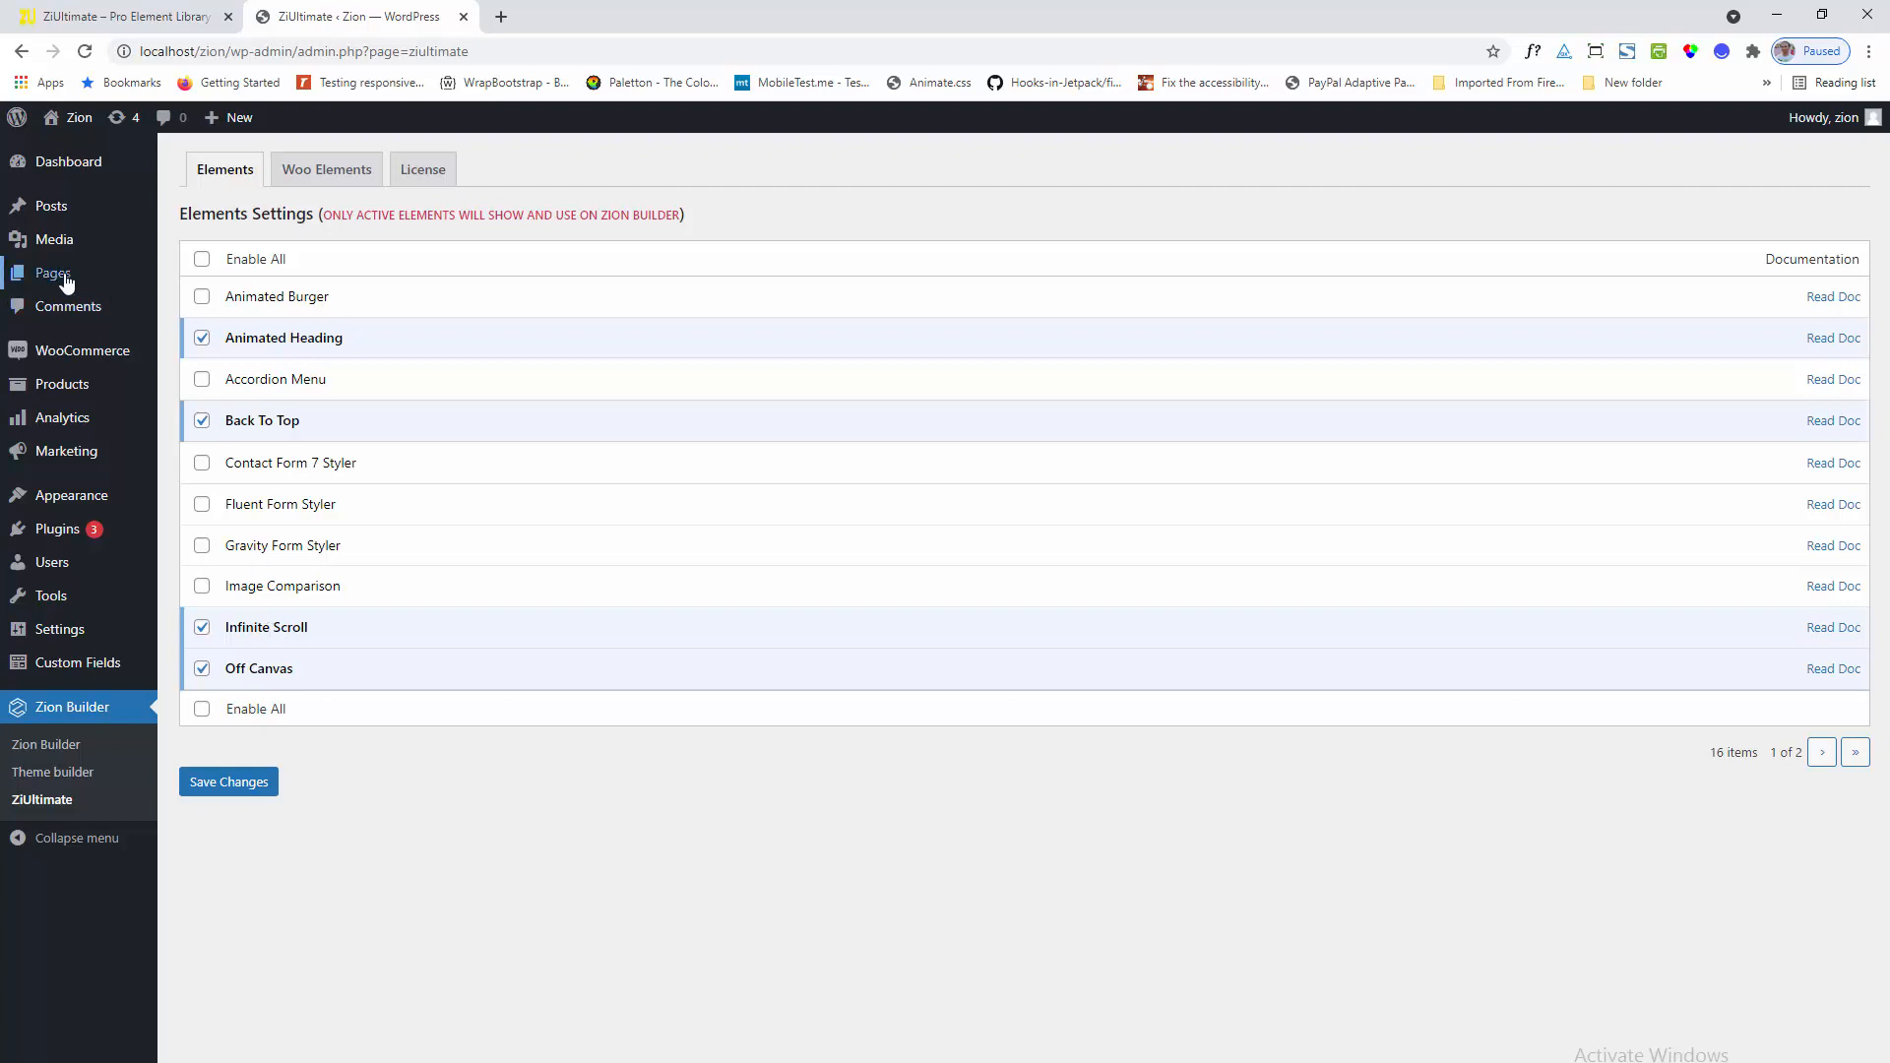
Create a new page titled "Test Infinite Scroll Pagination"
{"action": "mouse_move", "coordinate": [84, 277]}
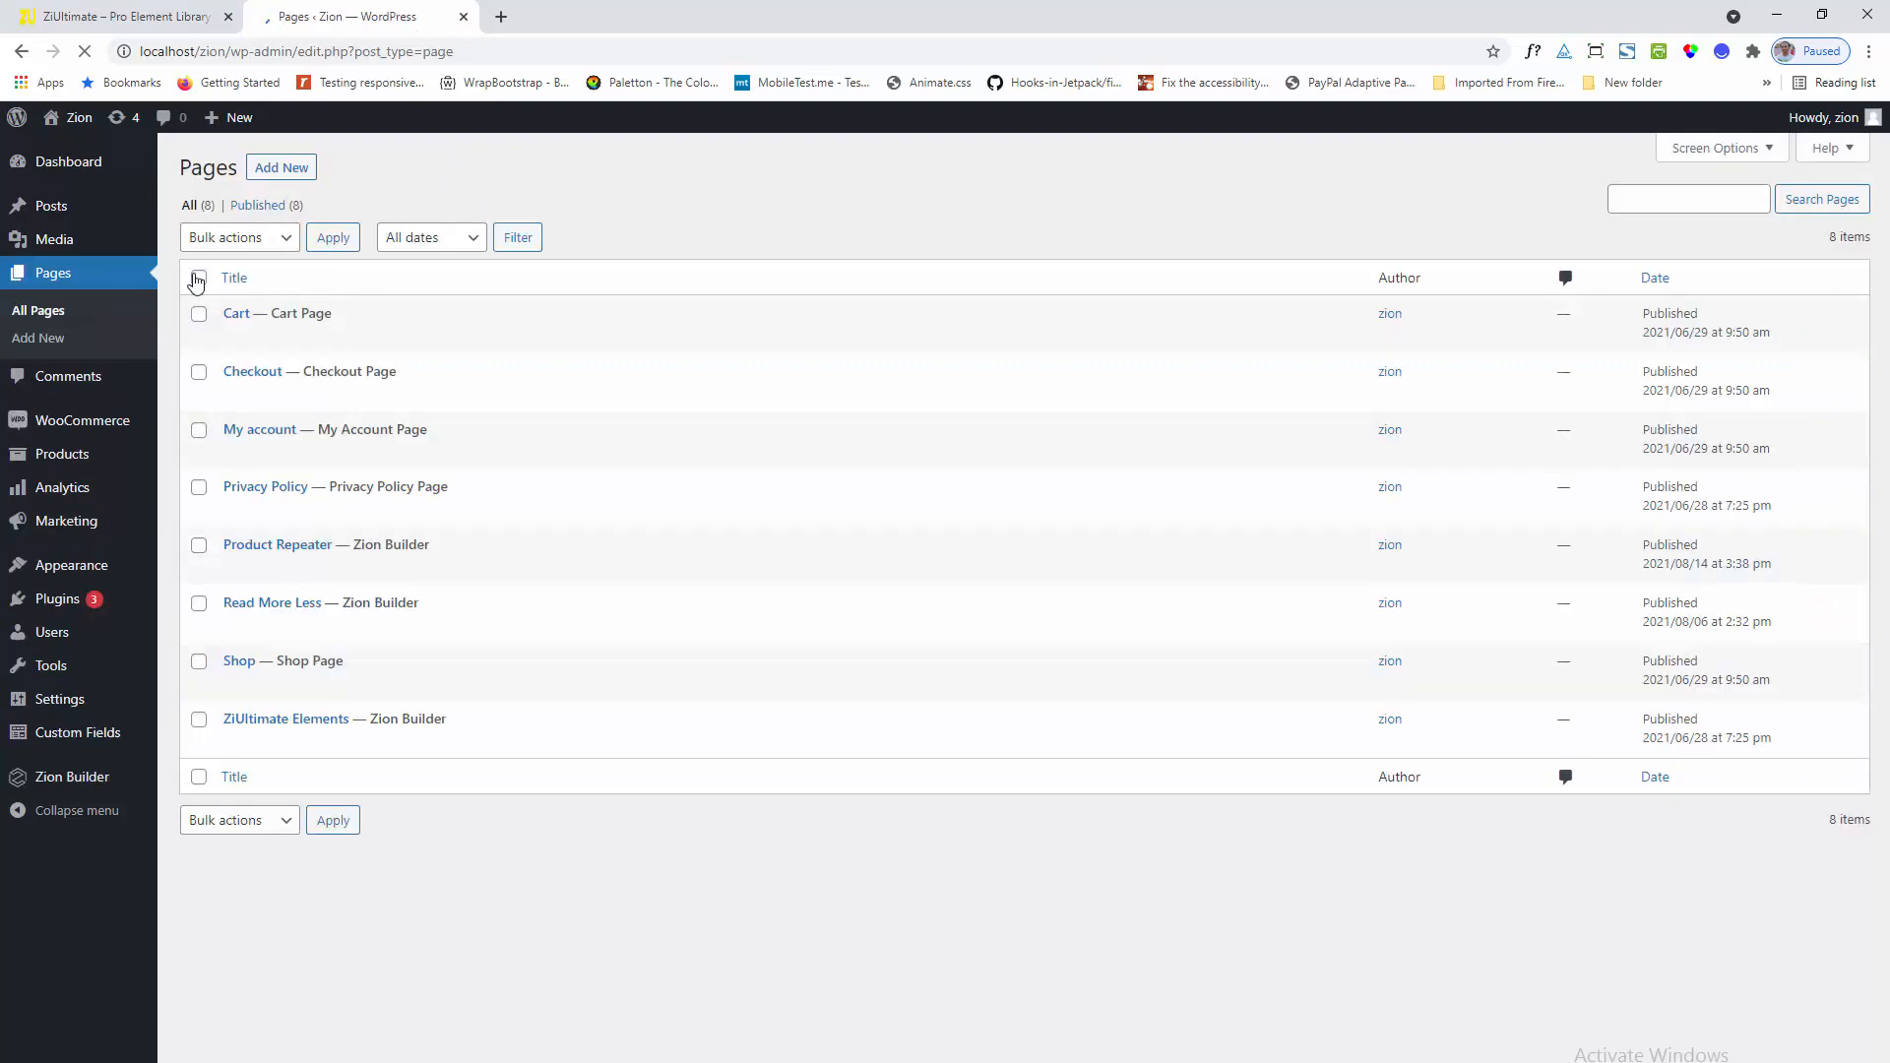
{"action": "left_click", "coordinate": [258, 182]}
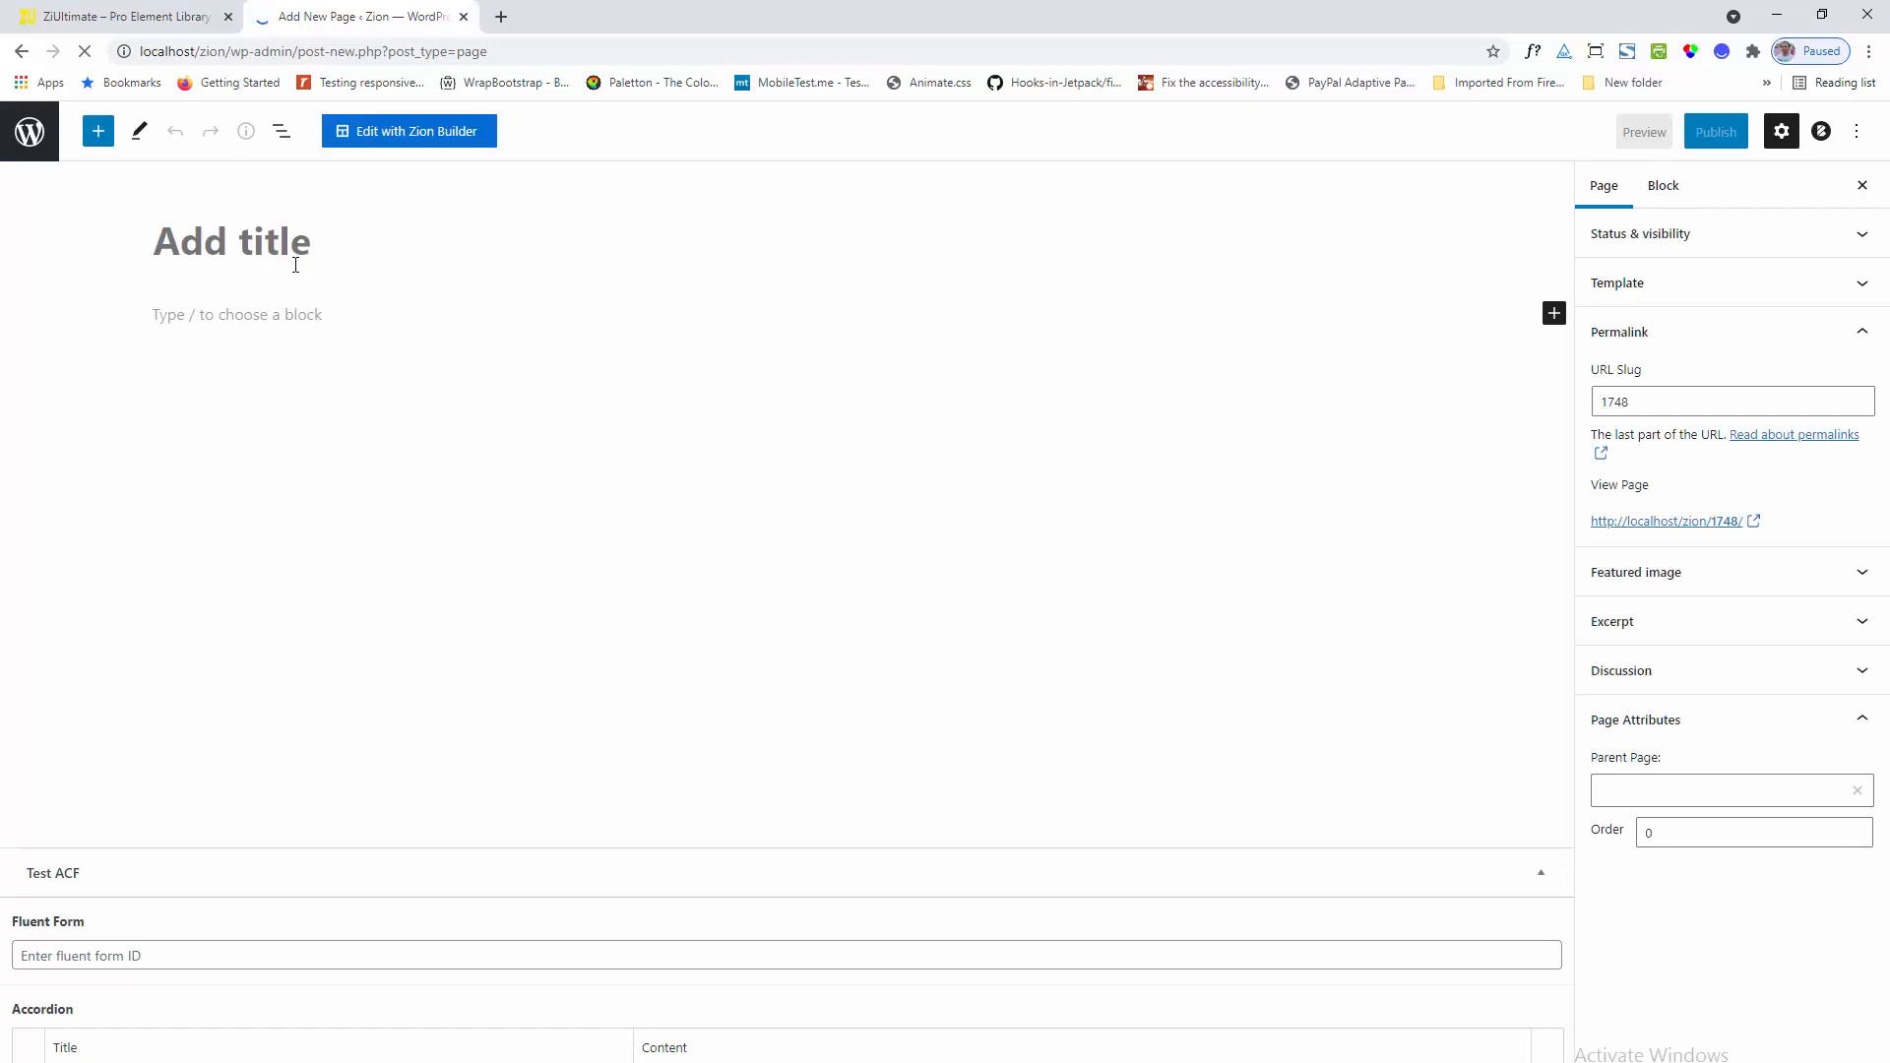
{"action": "type", "text": "Test"}
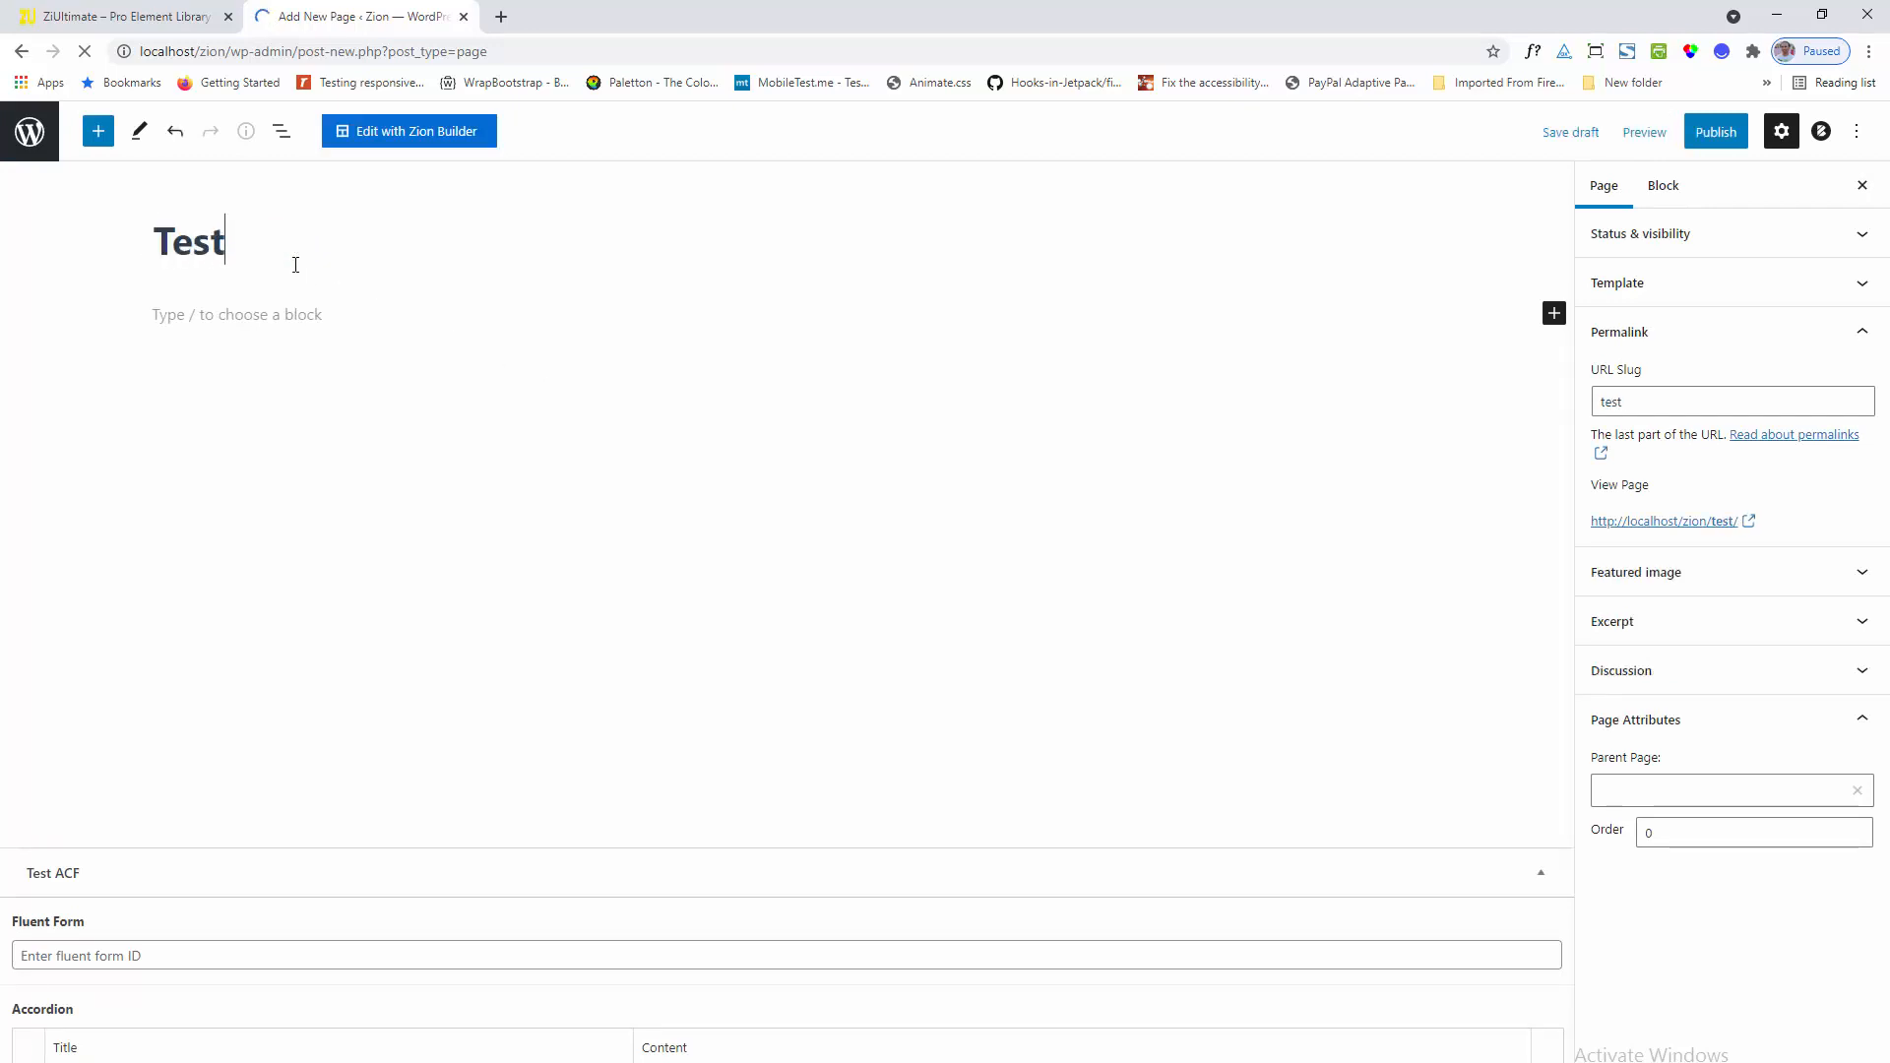
{"action": "type", "text": " Infini"}
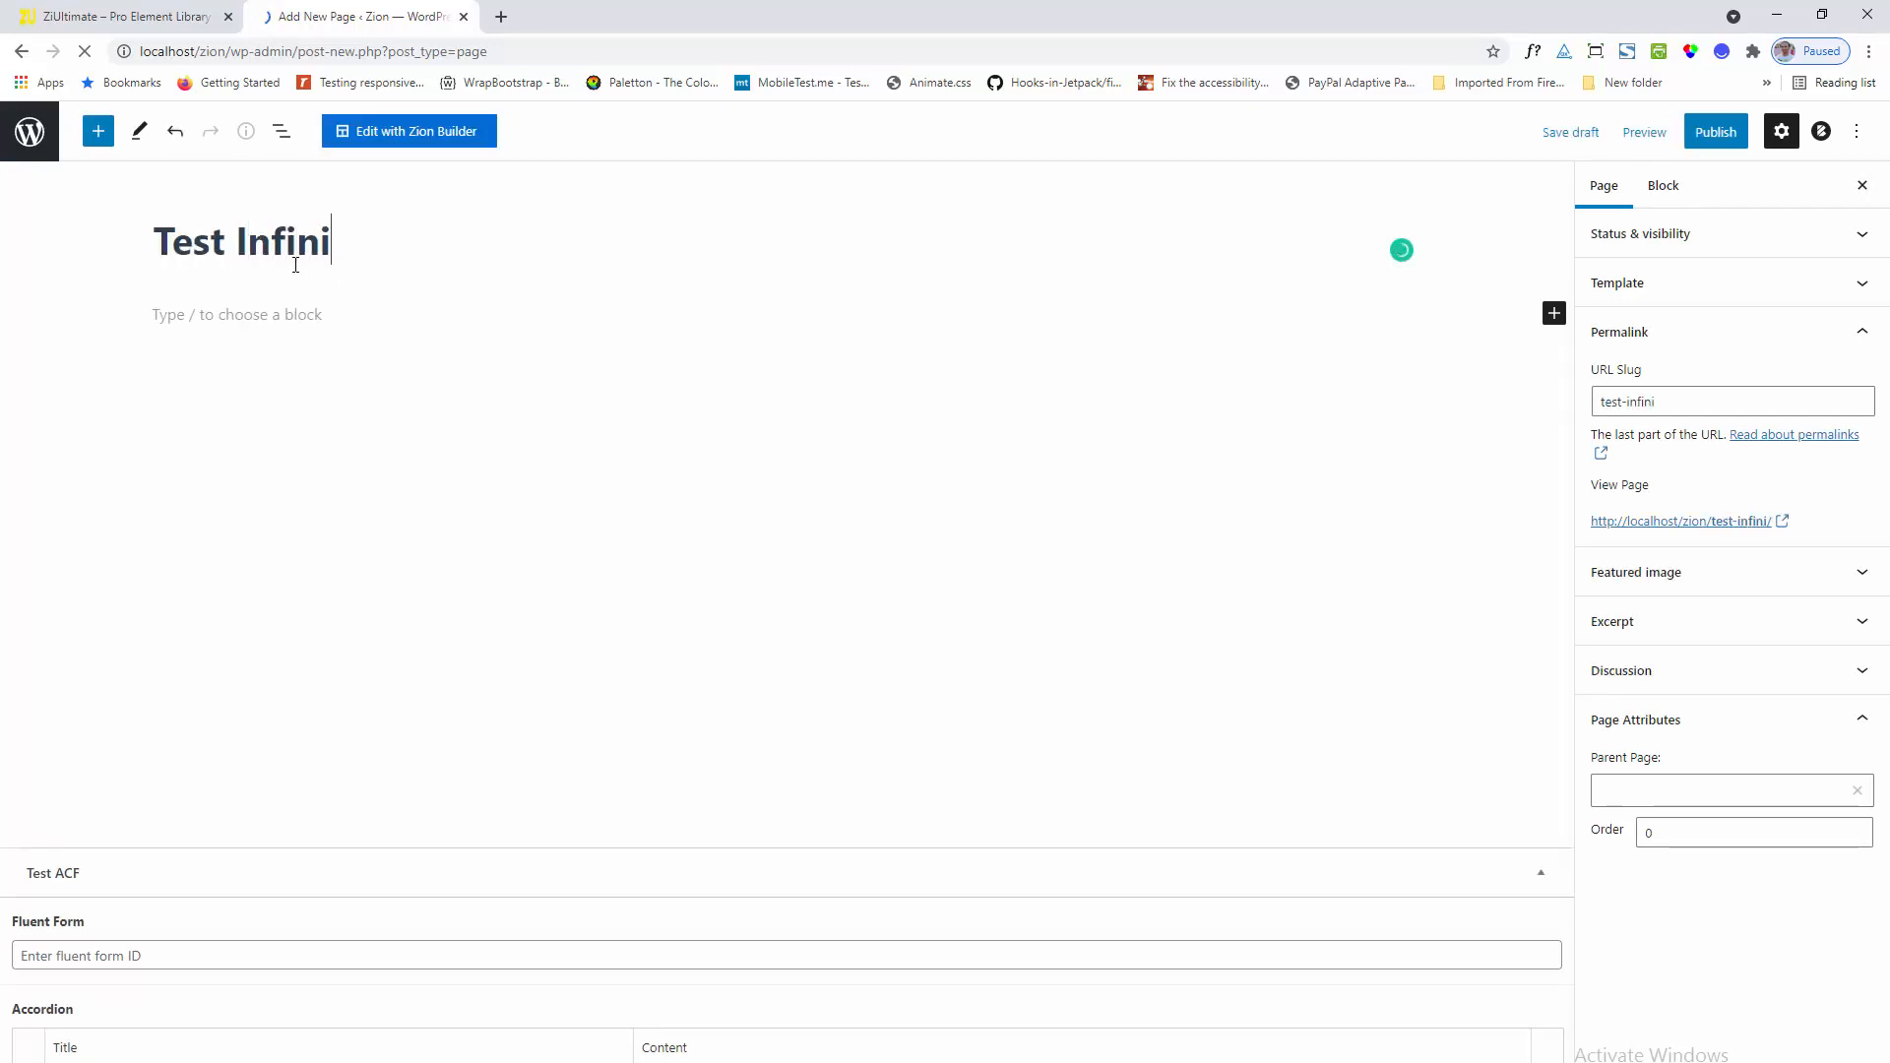
{"action": "type", "text": "te Sc"}
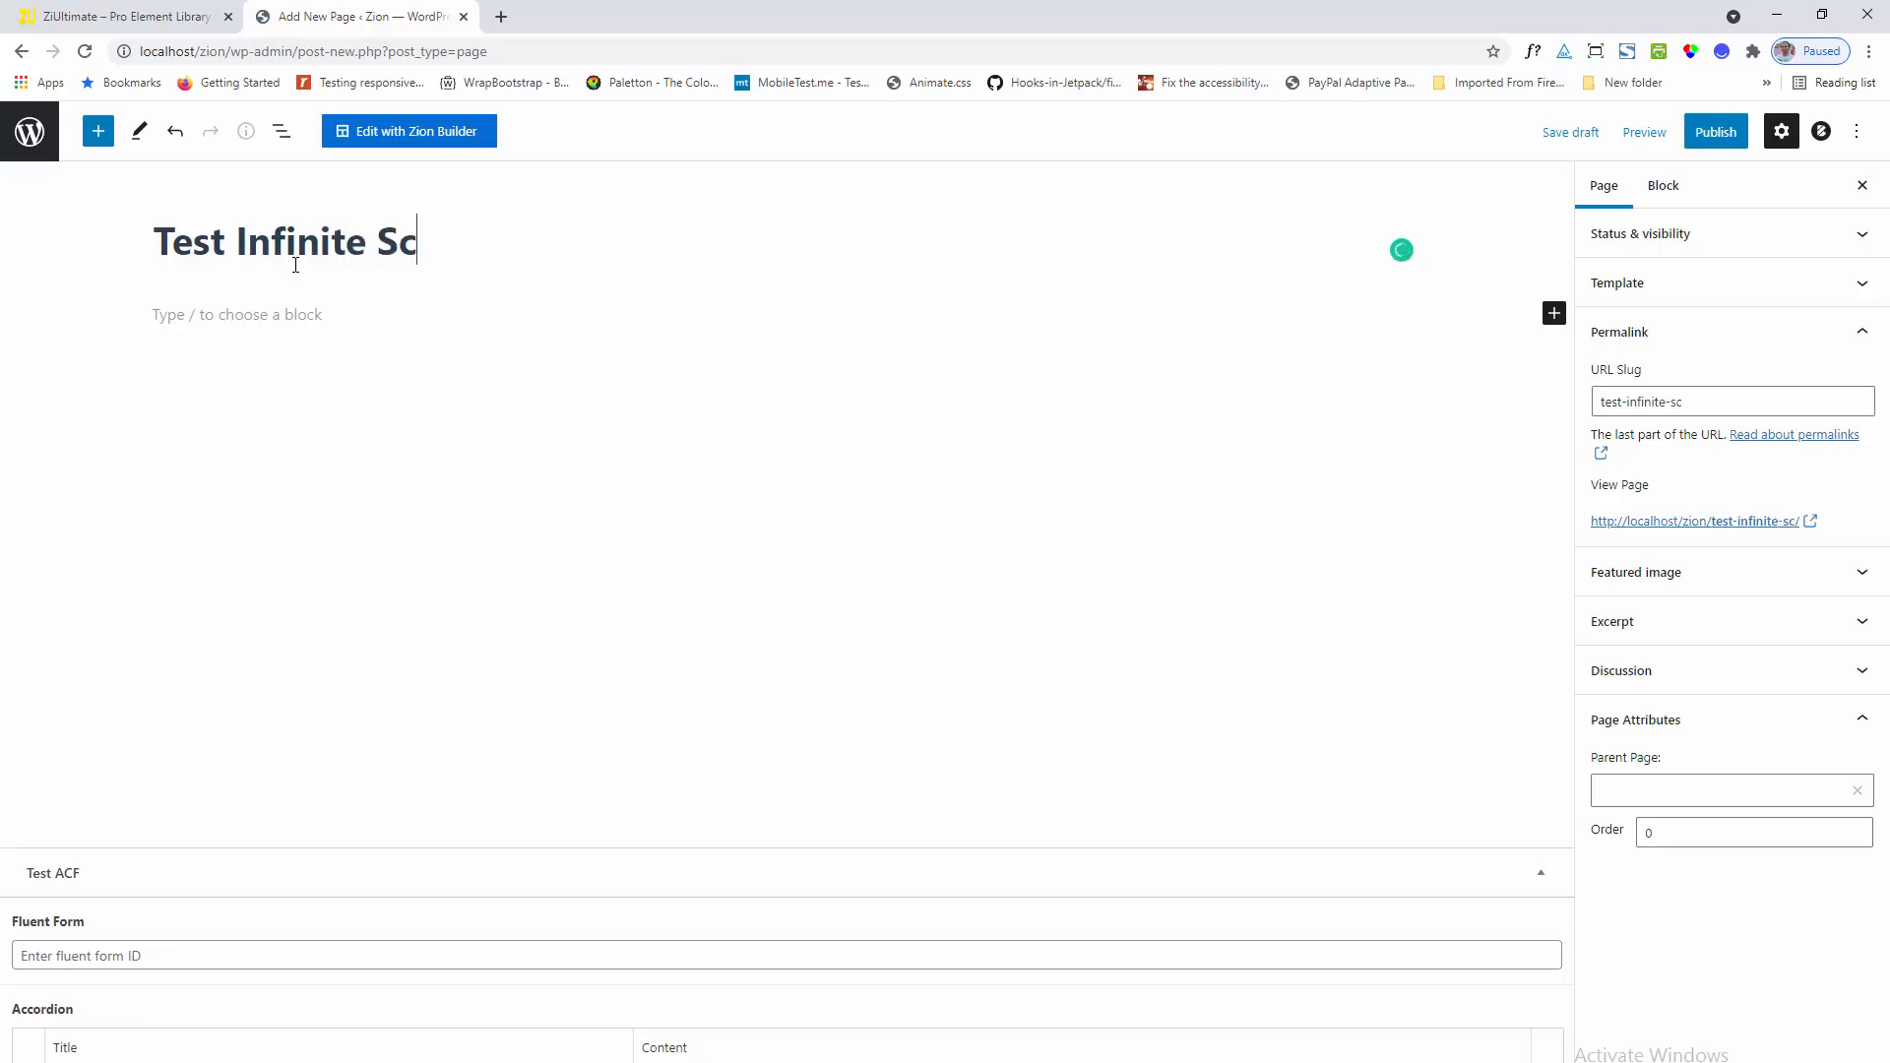
{"action": "type", "text": "roll P"}
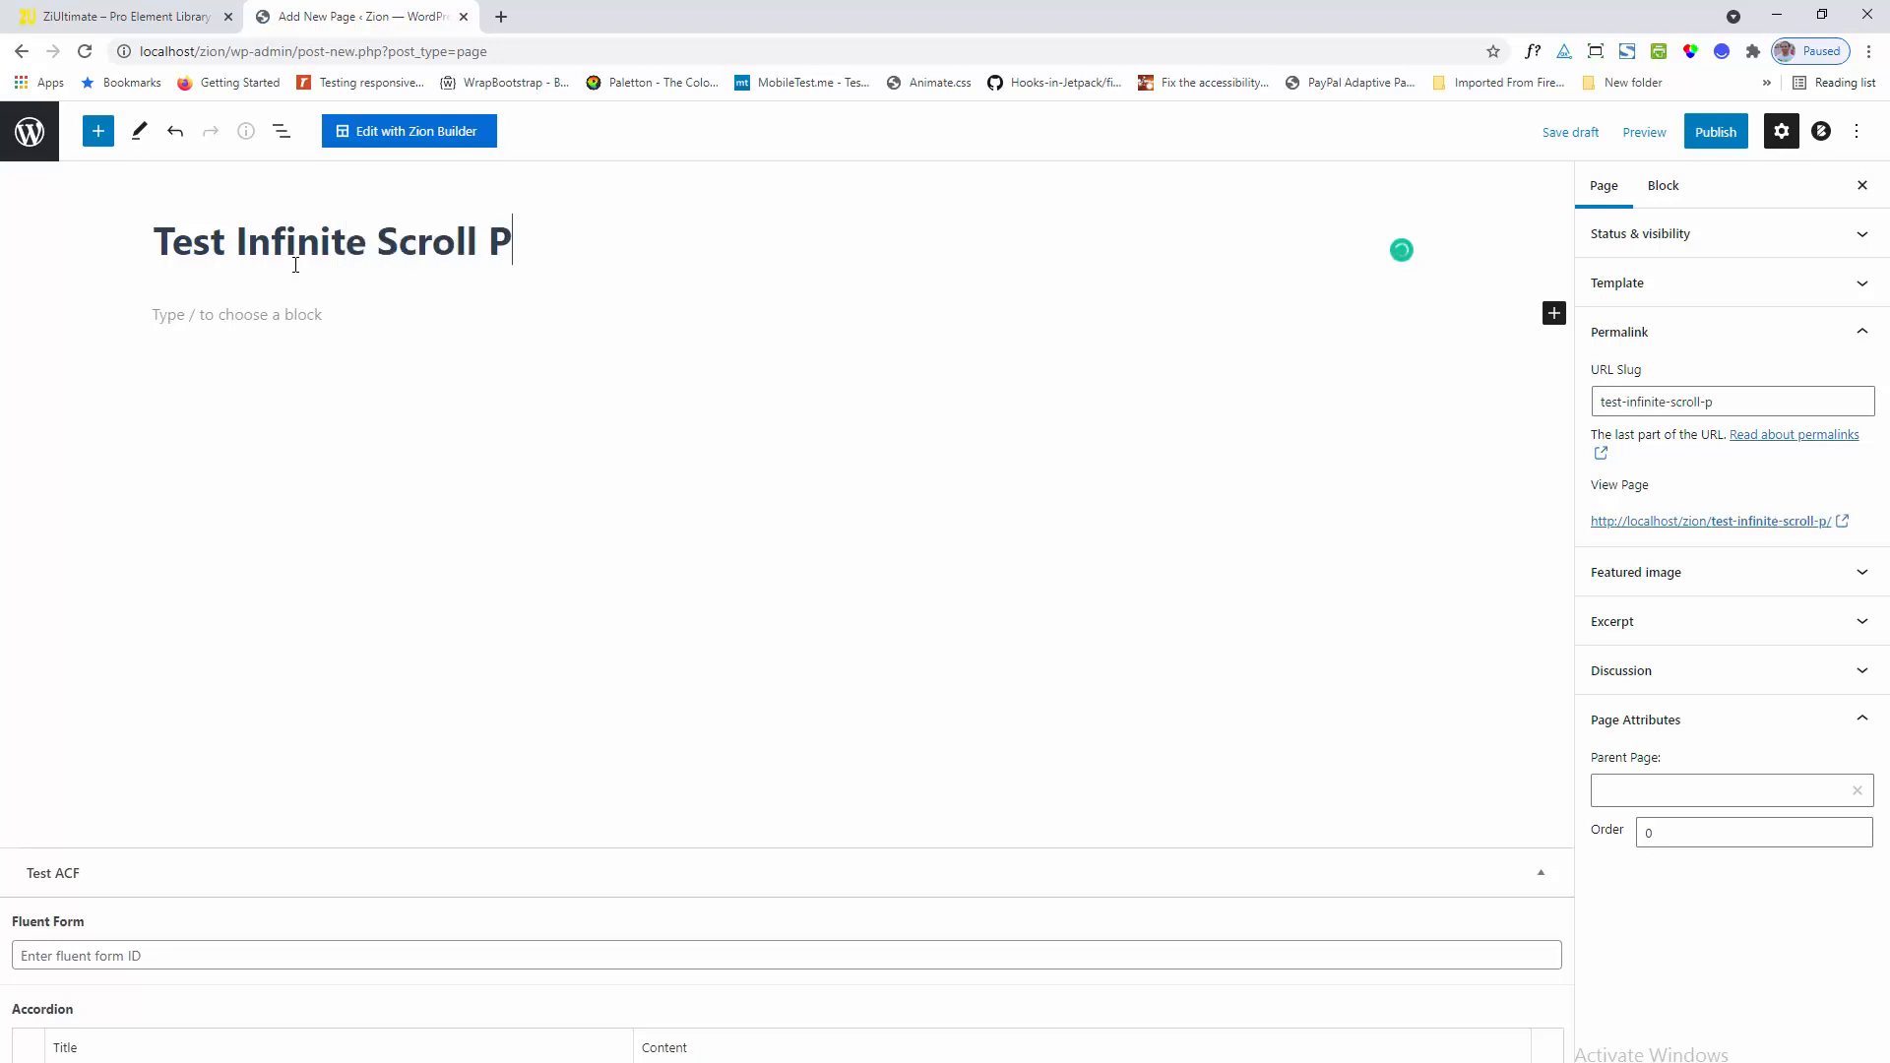
{"action": "type", "text": "aginati"}
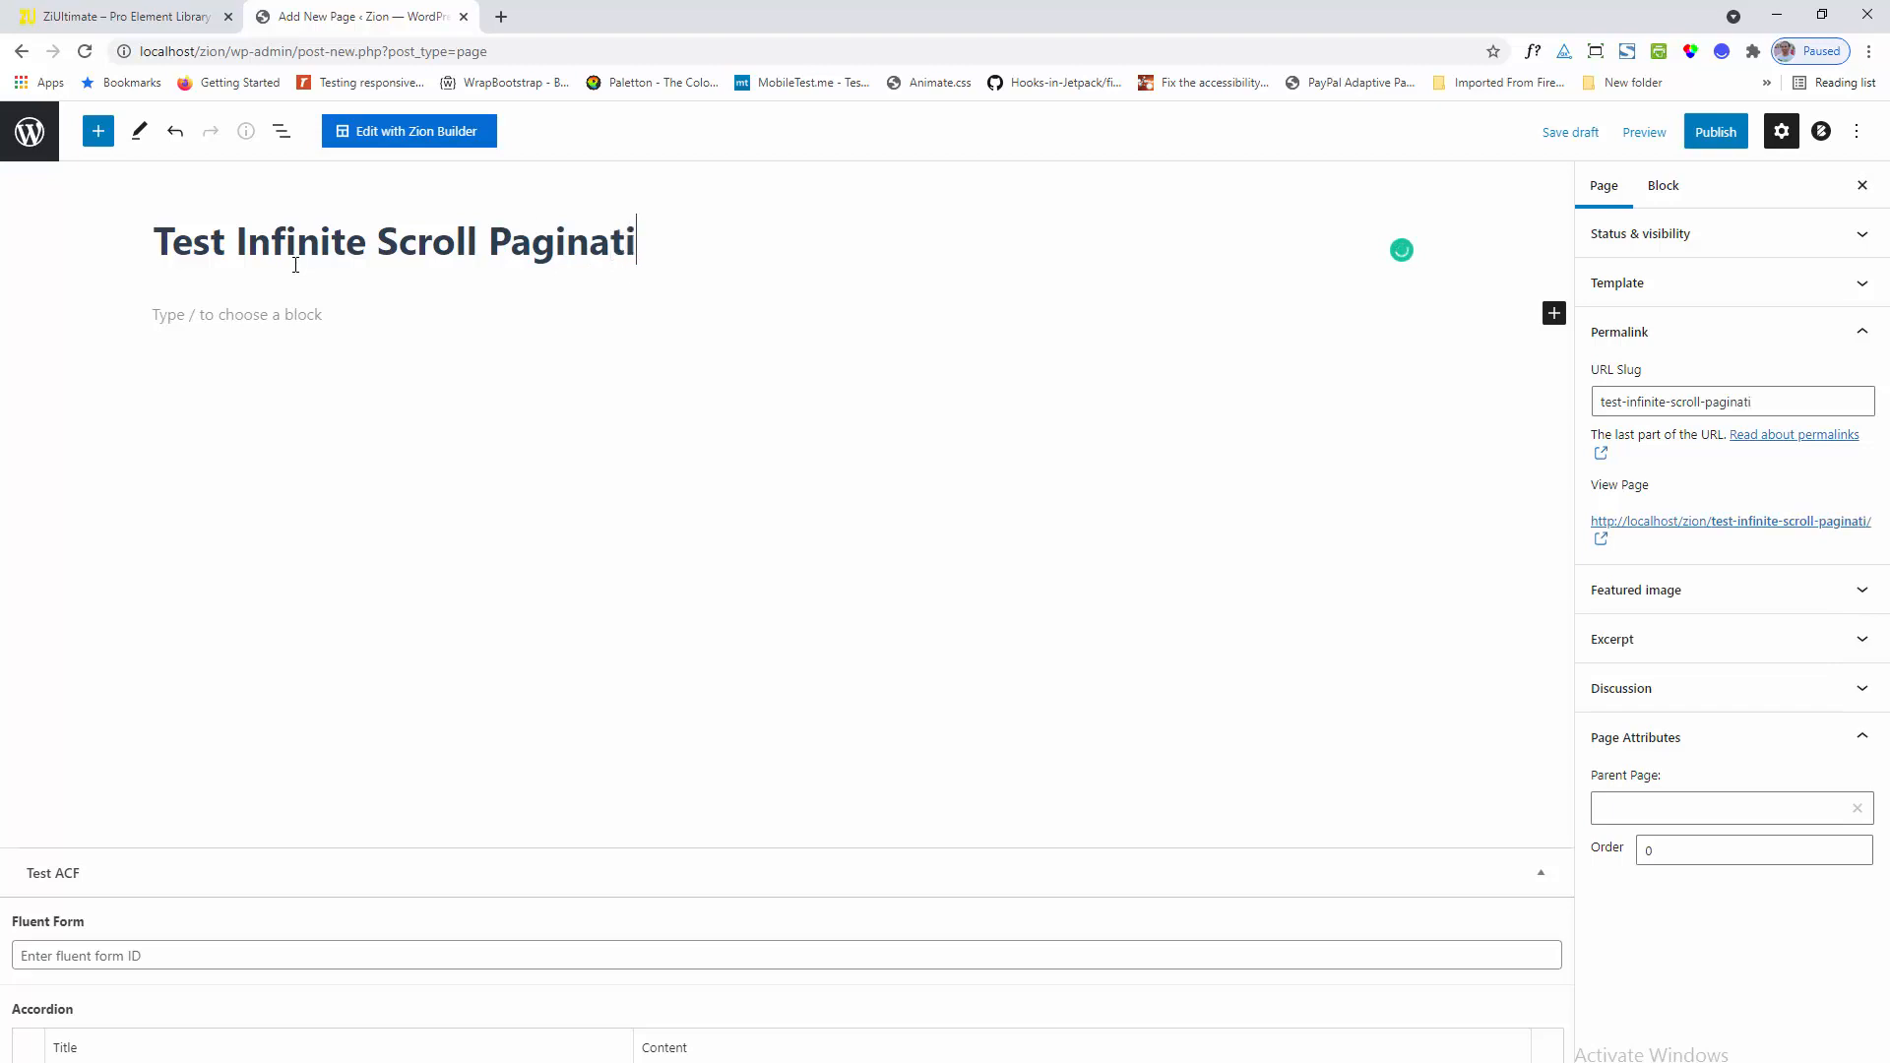
{"action": "type", "text": "on"}
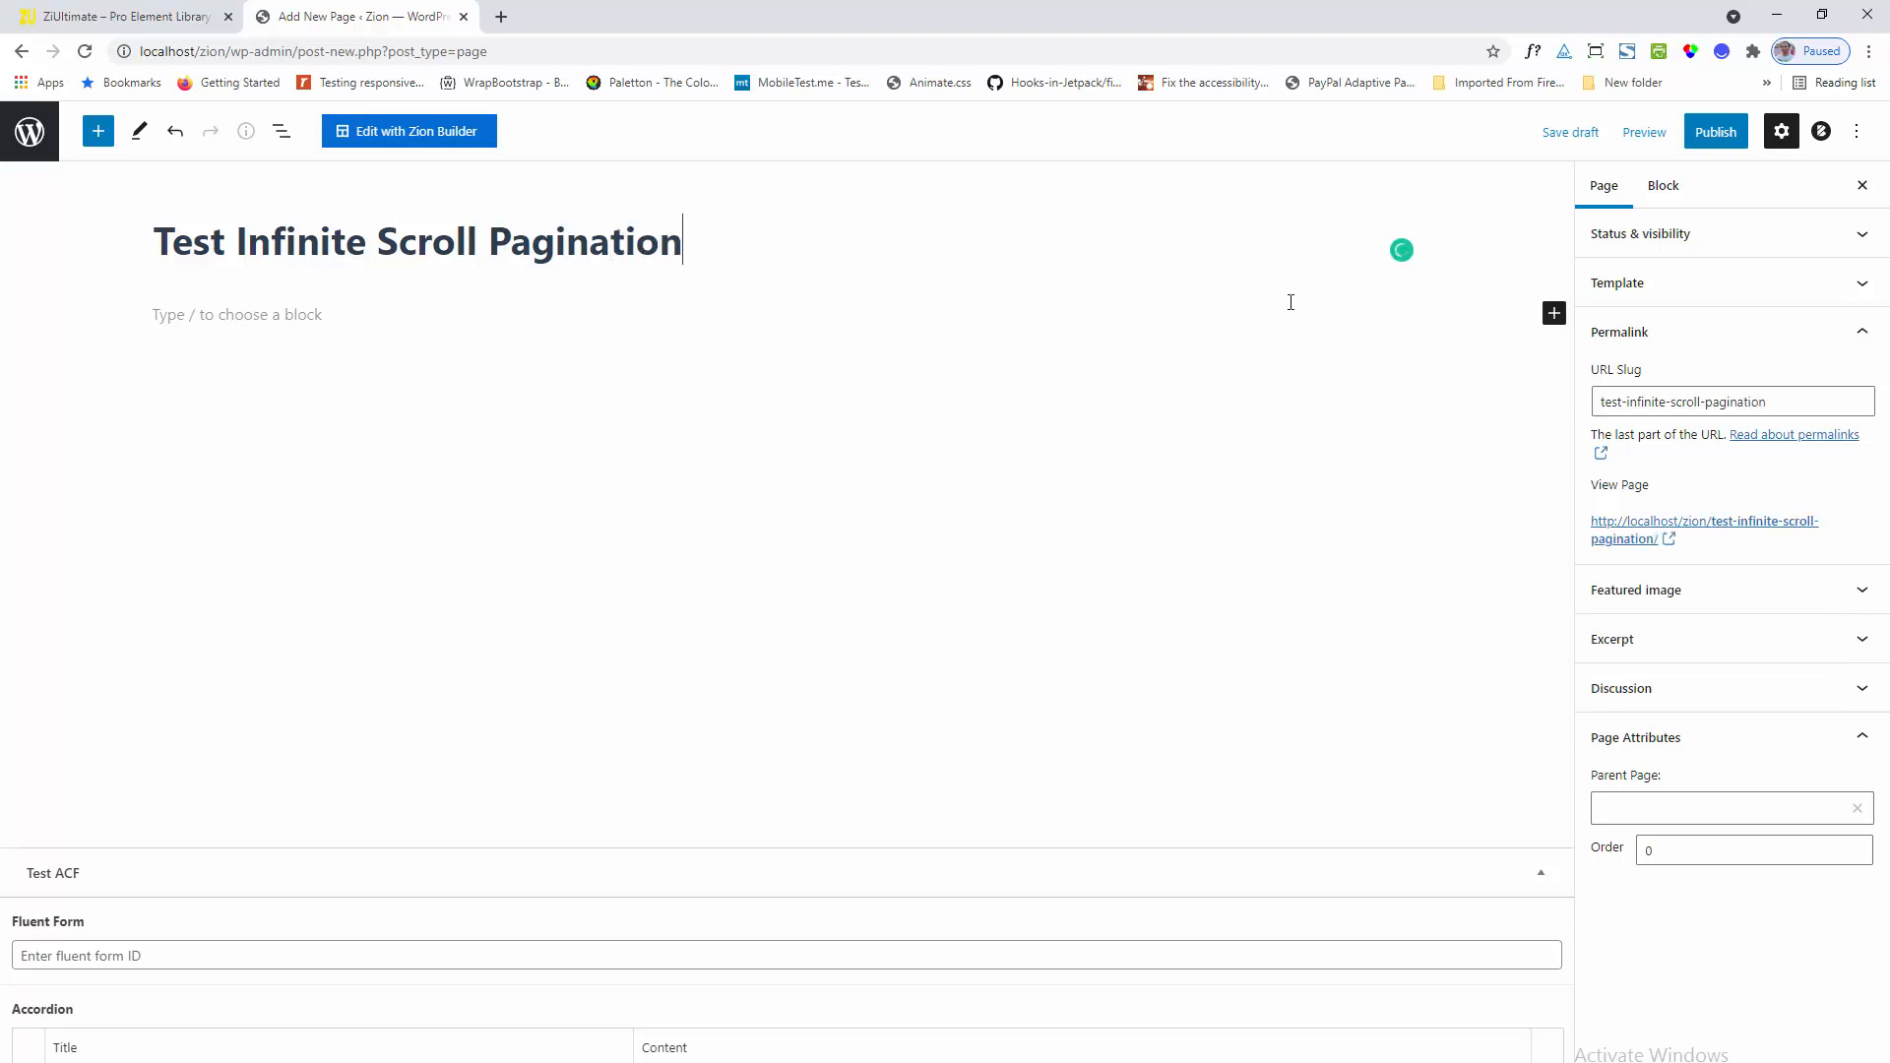
Publish the page and open it for editing in Zion Builder, leaving the block editor
{"action": "left_click", "coordinate": [1718, 140]}
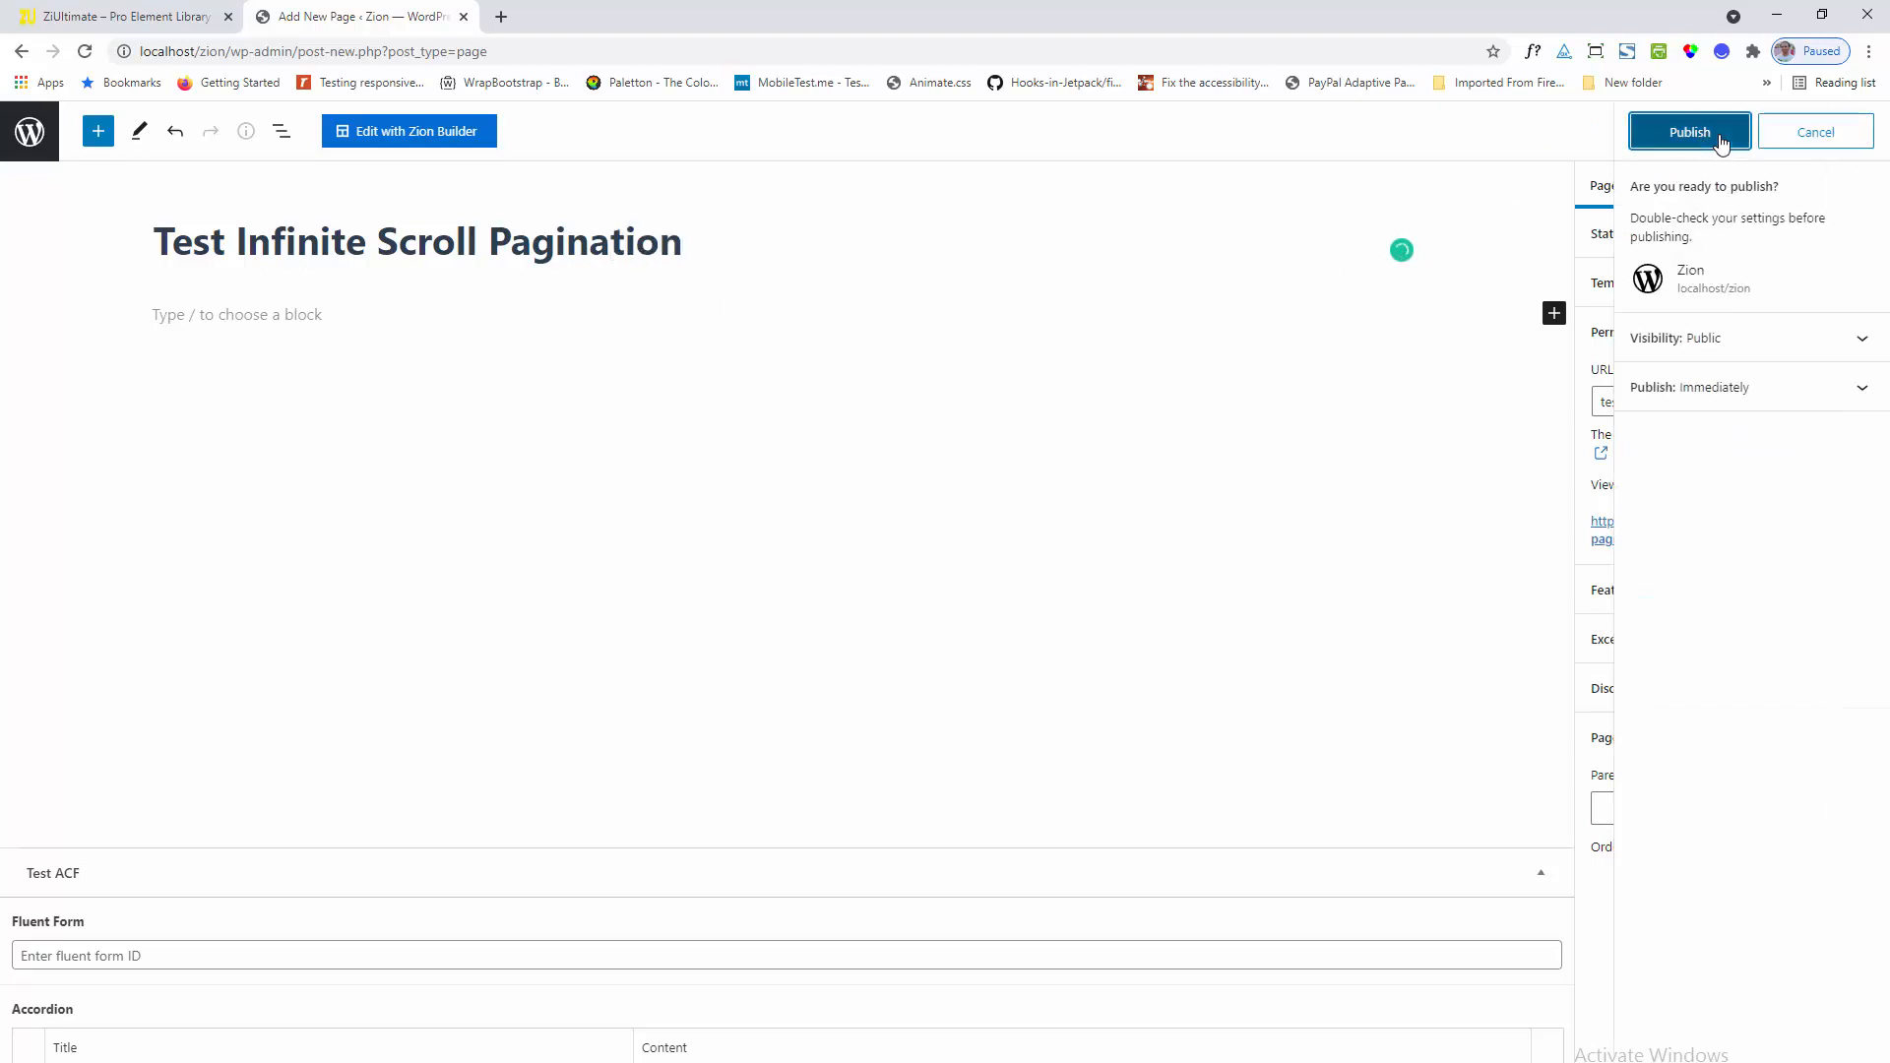
{"action": "left_click", "coordinate": [1719, 140]}
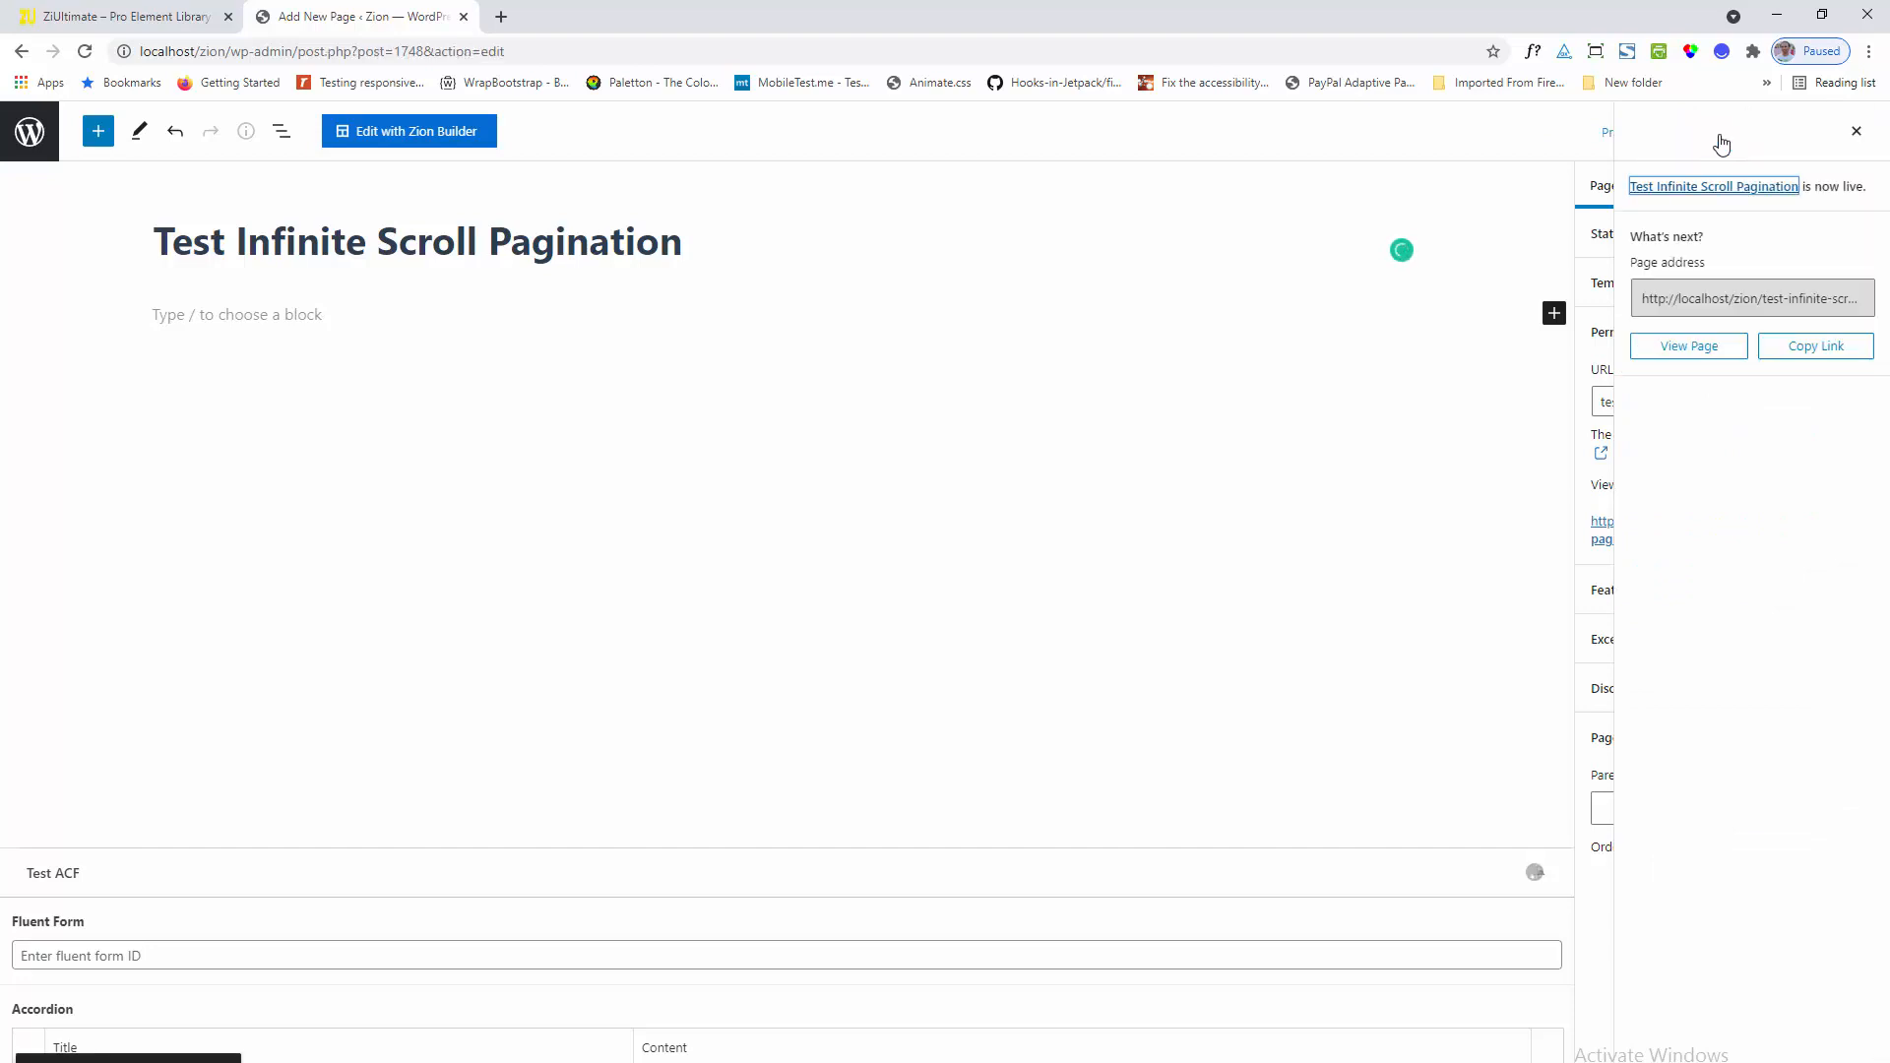
{"action": "left_click", "coordinate": [396, 139]}
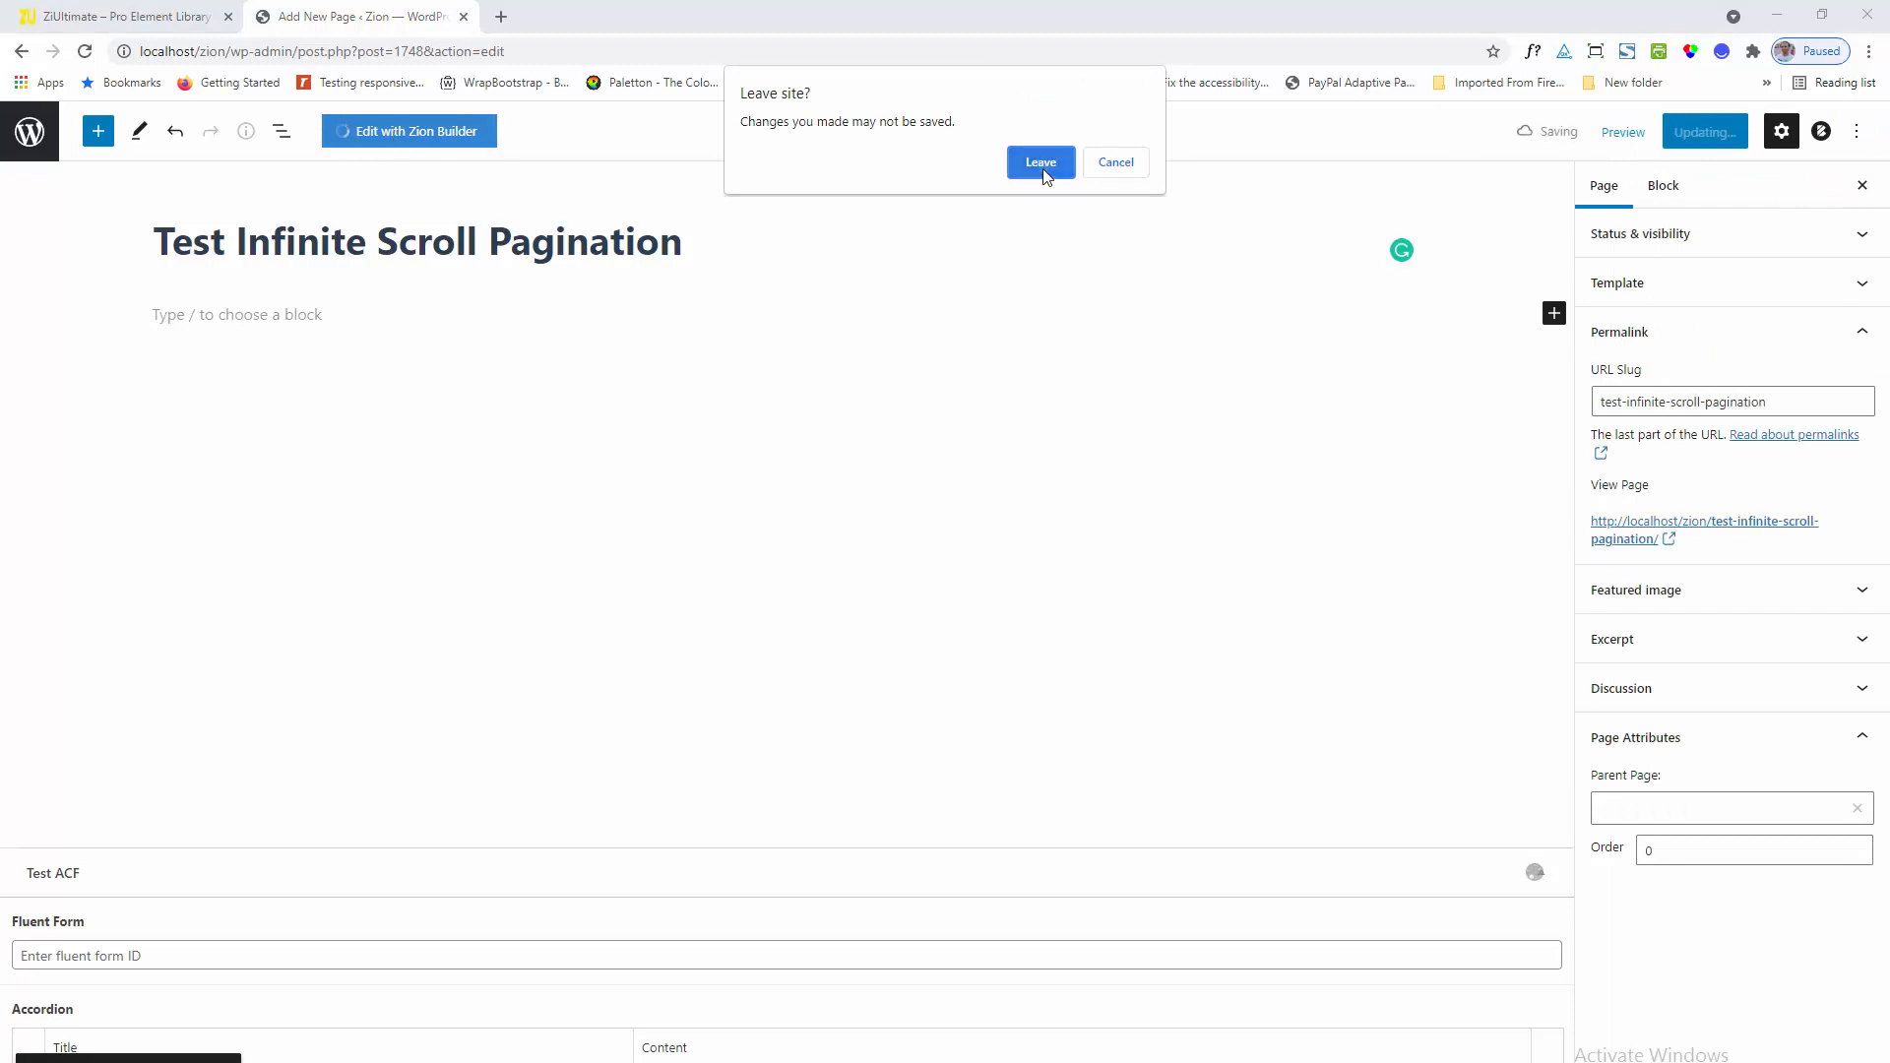
{"action": "left_click", "coordinate": [1040, 162]}
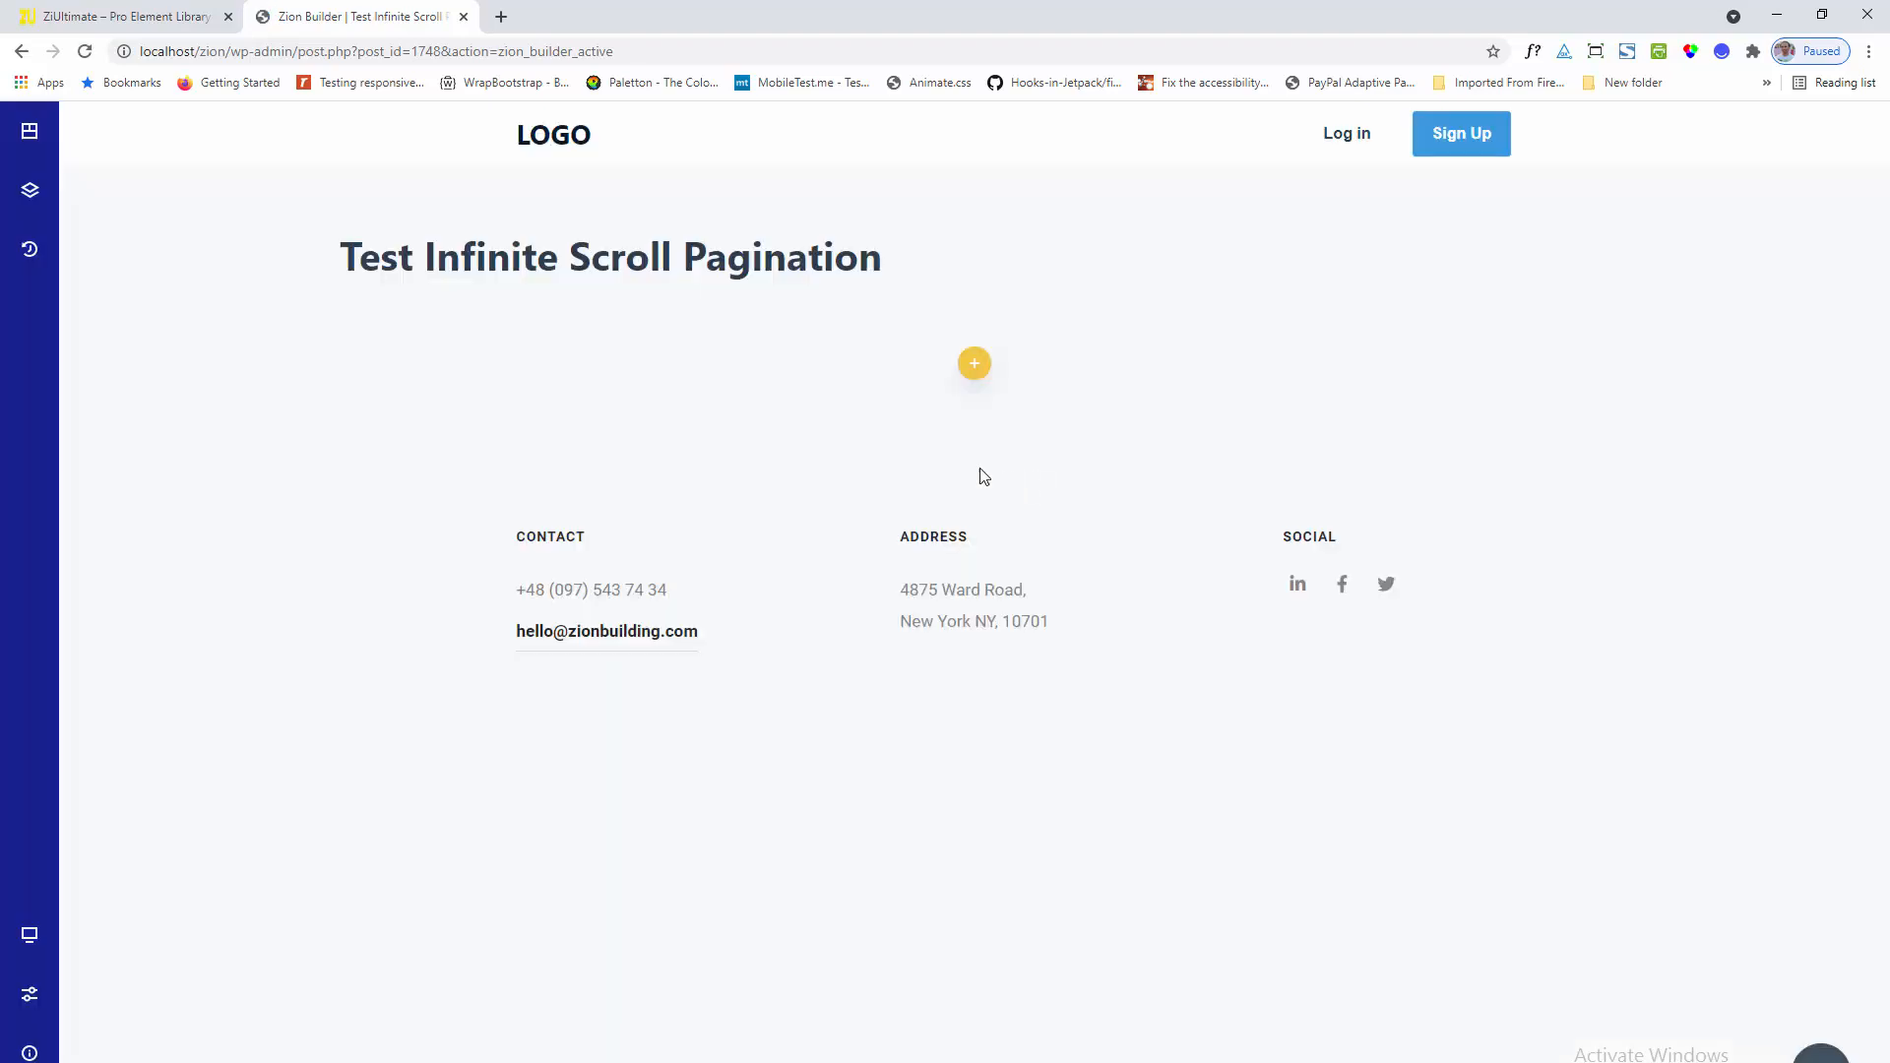
Insert a single-column section below the page title and dock the tree view on the opposite side of the canvas from the options
{"action": "left_click", "coordinate": [974, 365]}
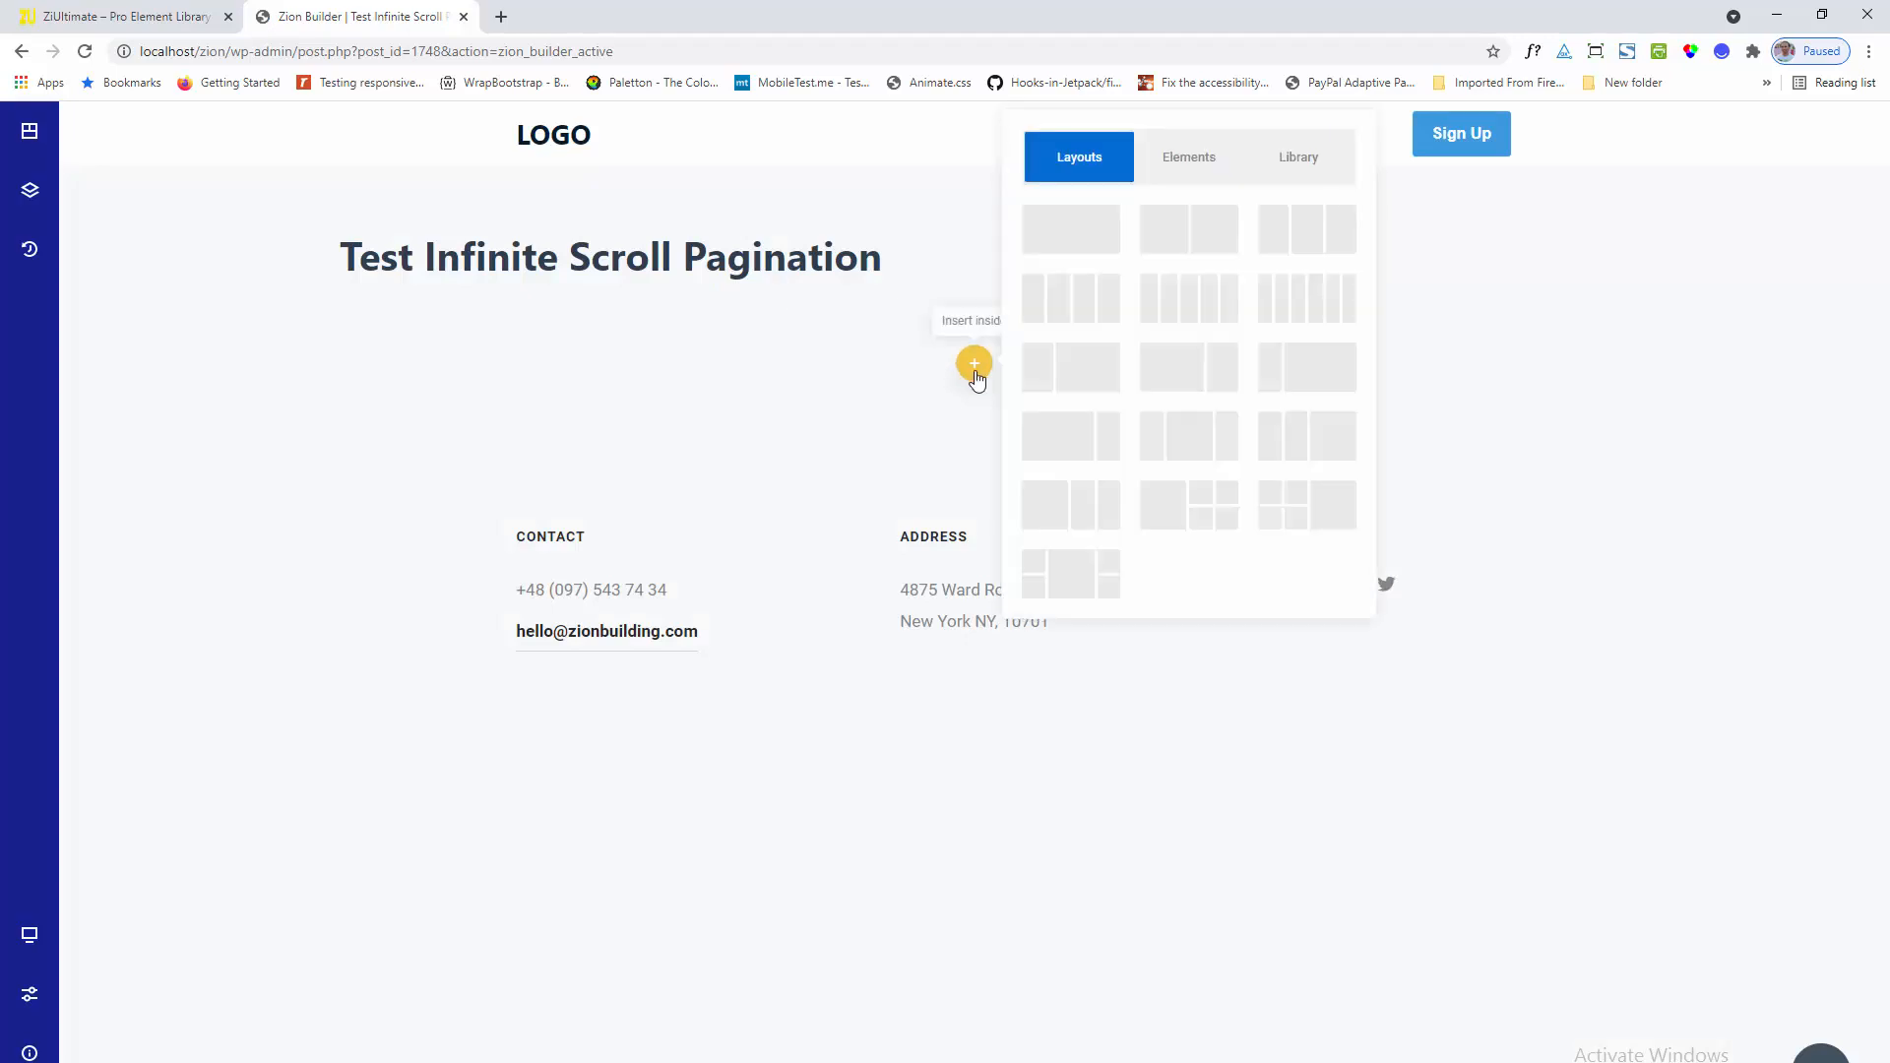
{"action": "left_click", "coordinate": [1053, 239]}
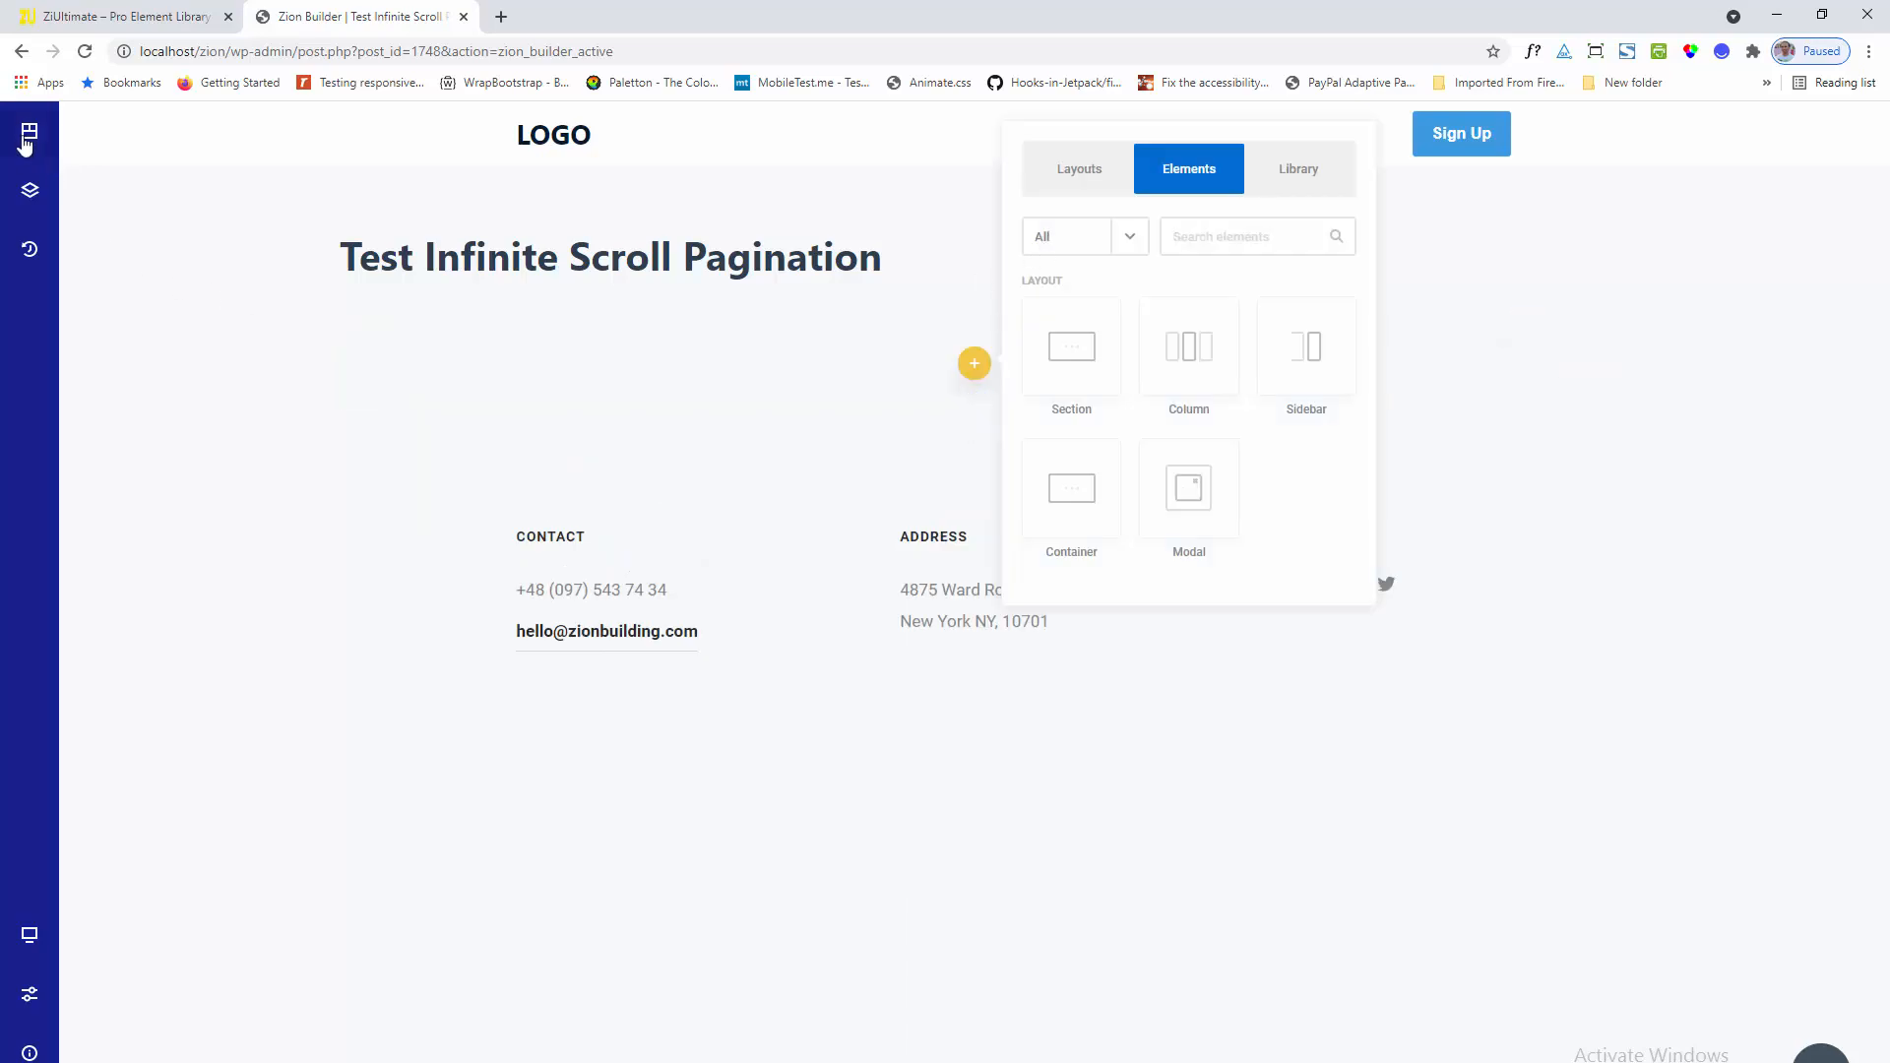
{"action": "left_click_drag", "start_coordinate": [1089, 337], "coordinate": [822, 375]}
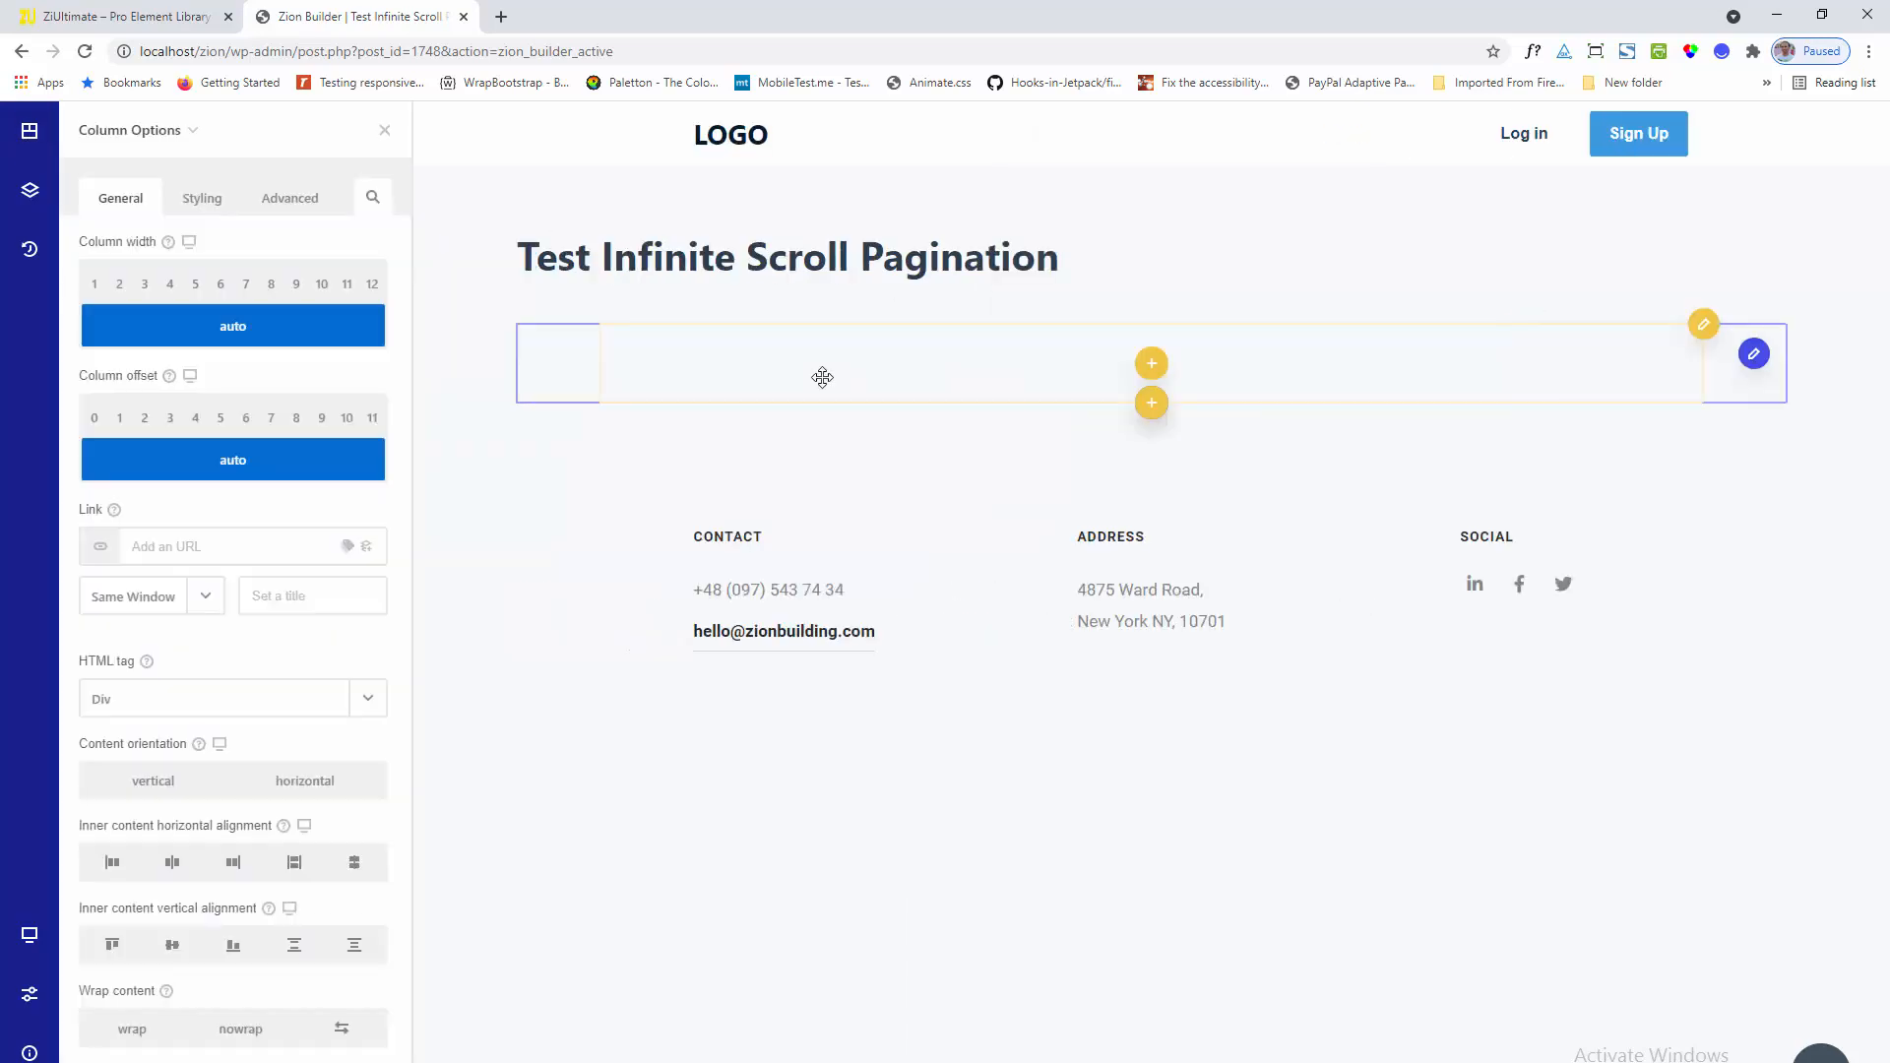
{"action": "left_click", "coordinate": [30, 138]}
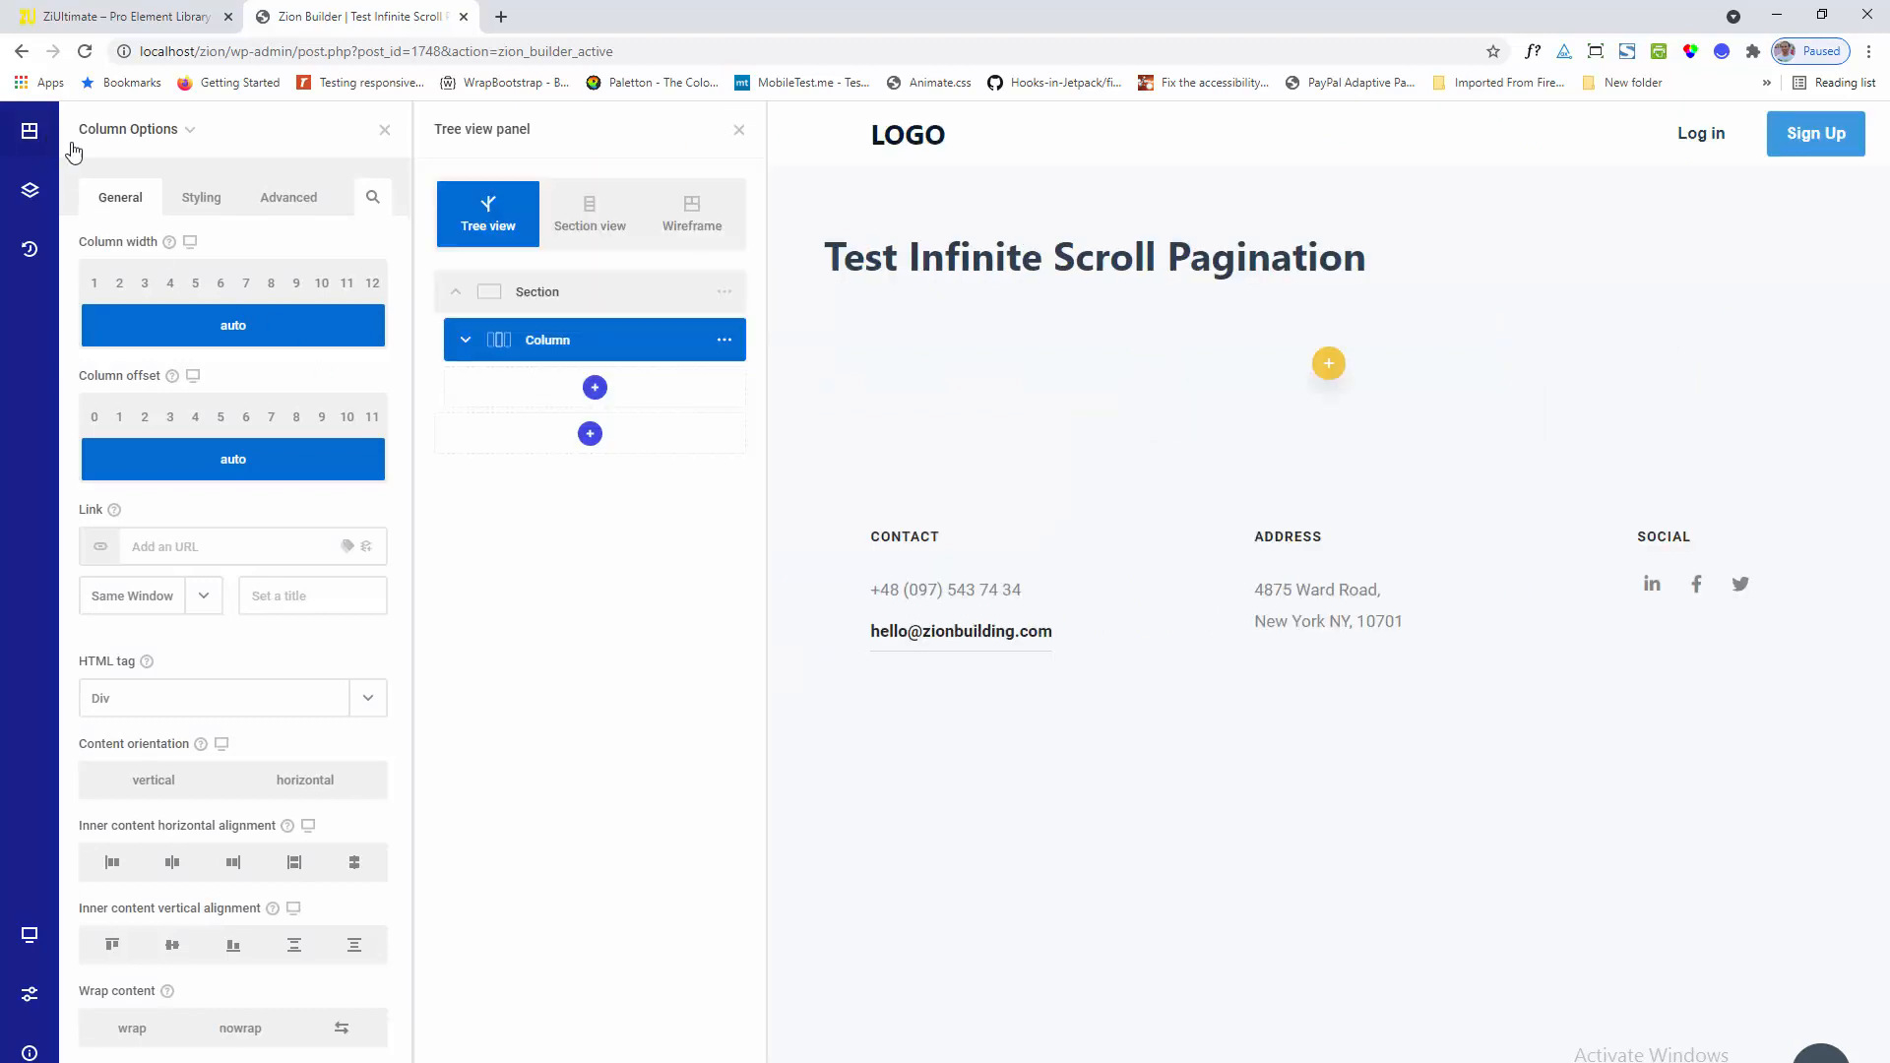
{"action": "left_click_drag", "start_coordinate": [616, 144], "coordinate": [1885, 138]}
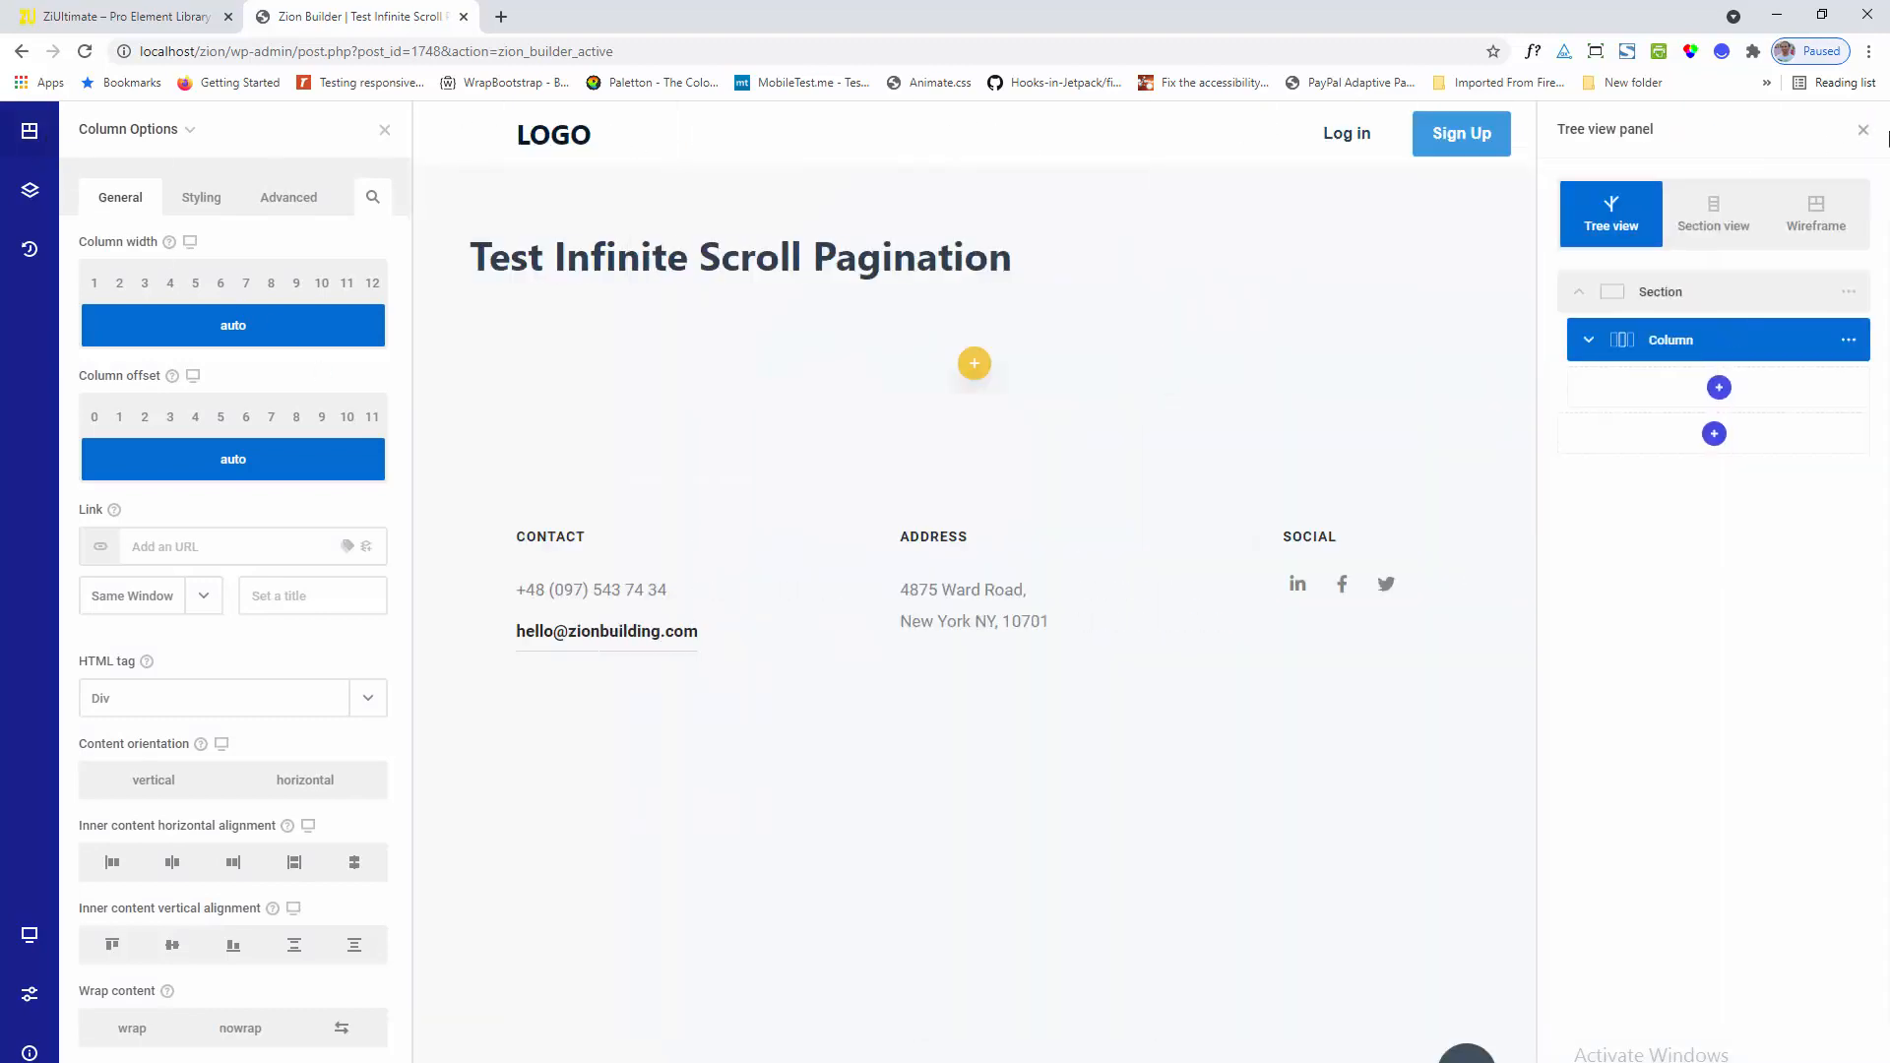
Edit the section and enable it as a repeater provider in its advanced repeater options
{"action": "left_click", "coordinate": [1703, 306]}
{"action": "right_click", "coordinate": [1703, 306]}
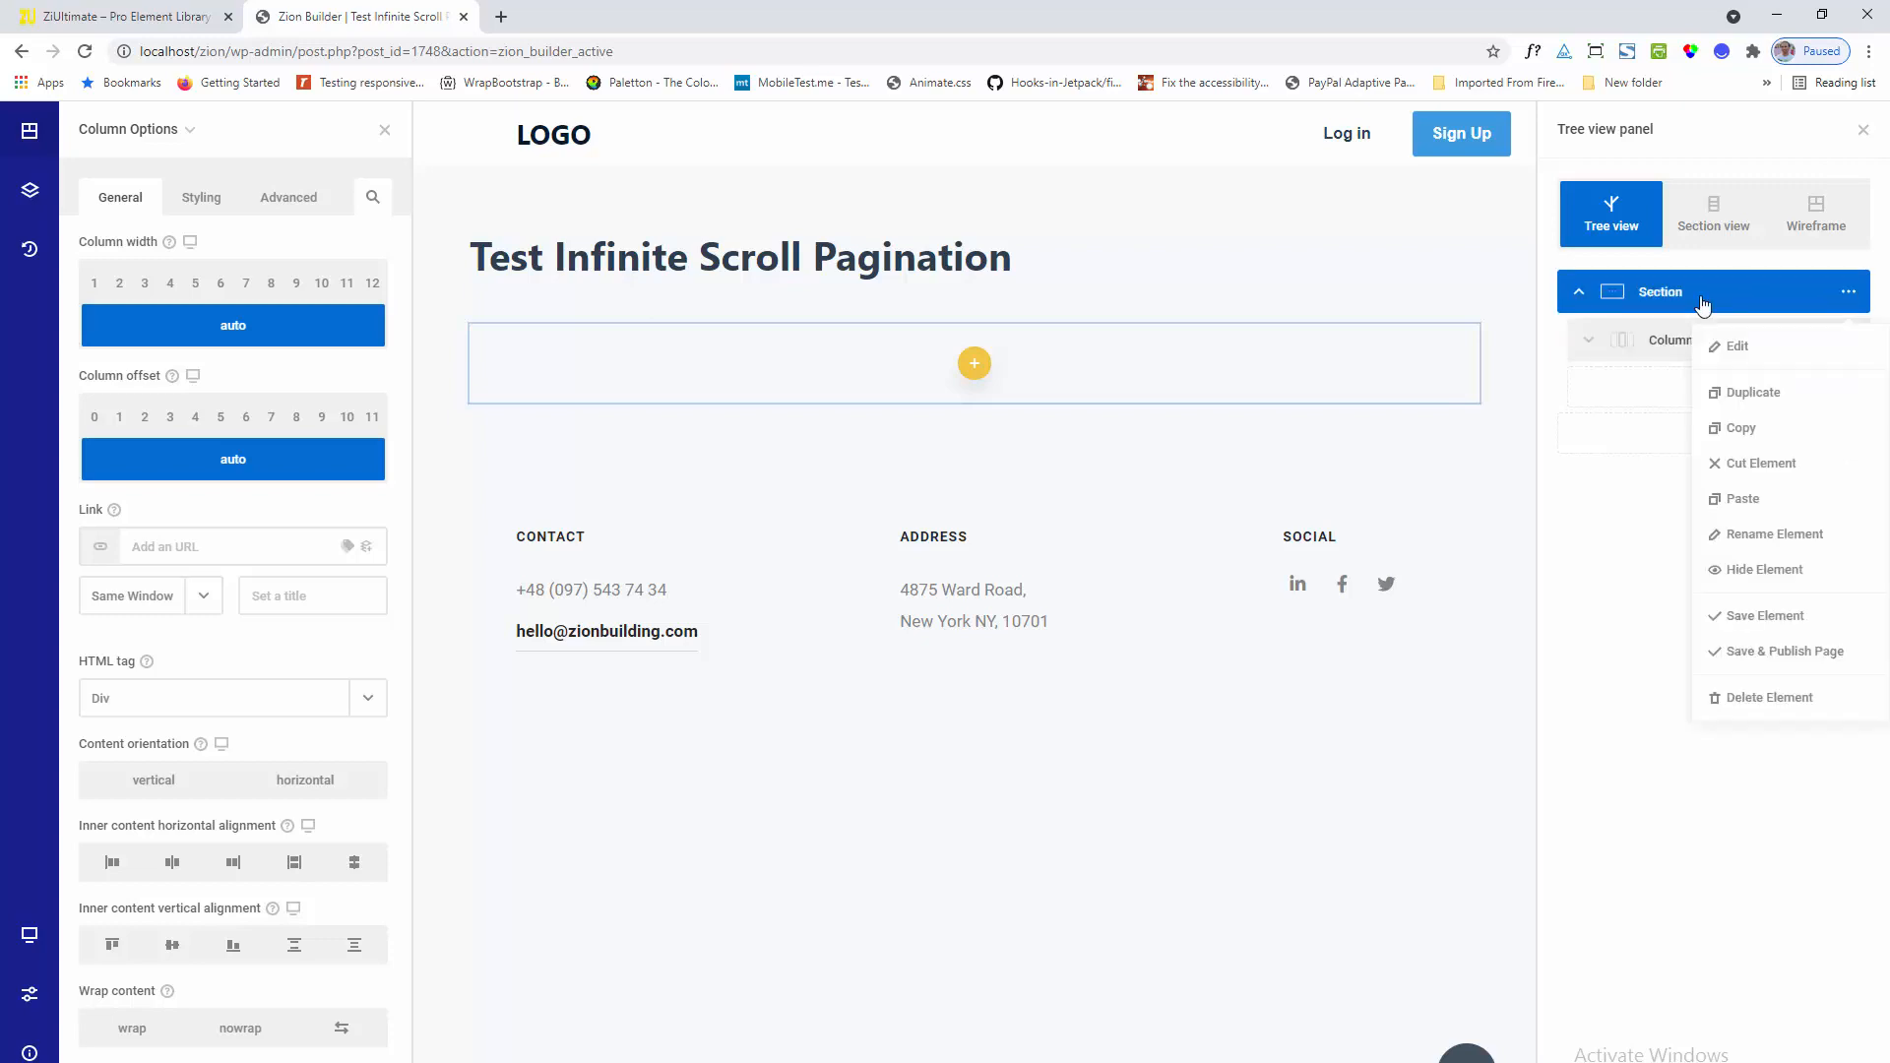
{"action": "left_click", "coordinate": [1721, 342]}
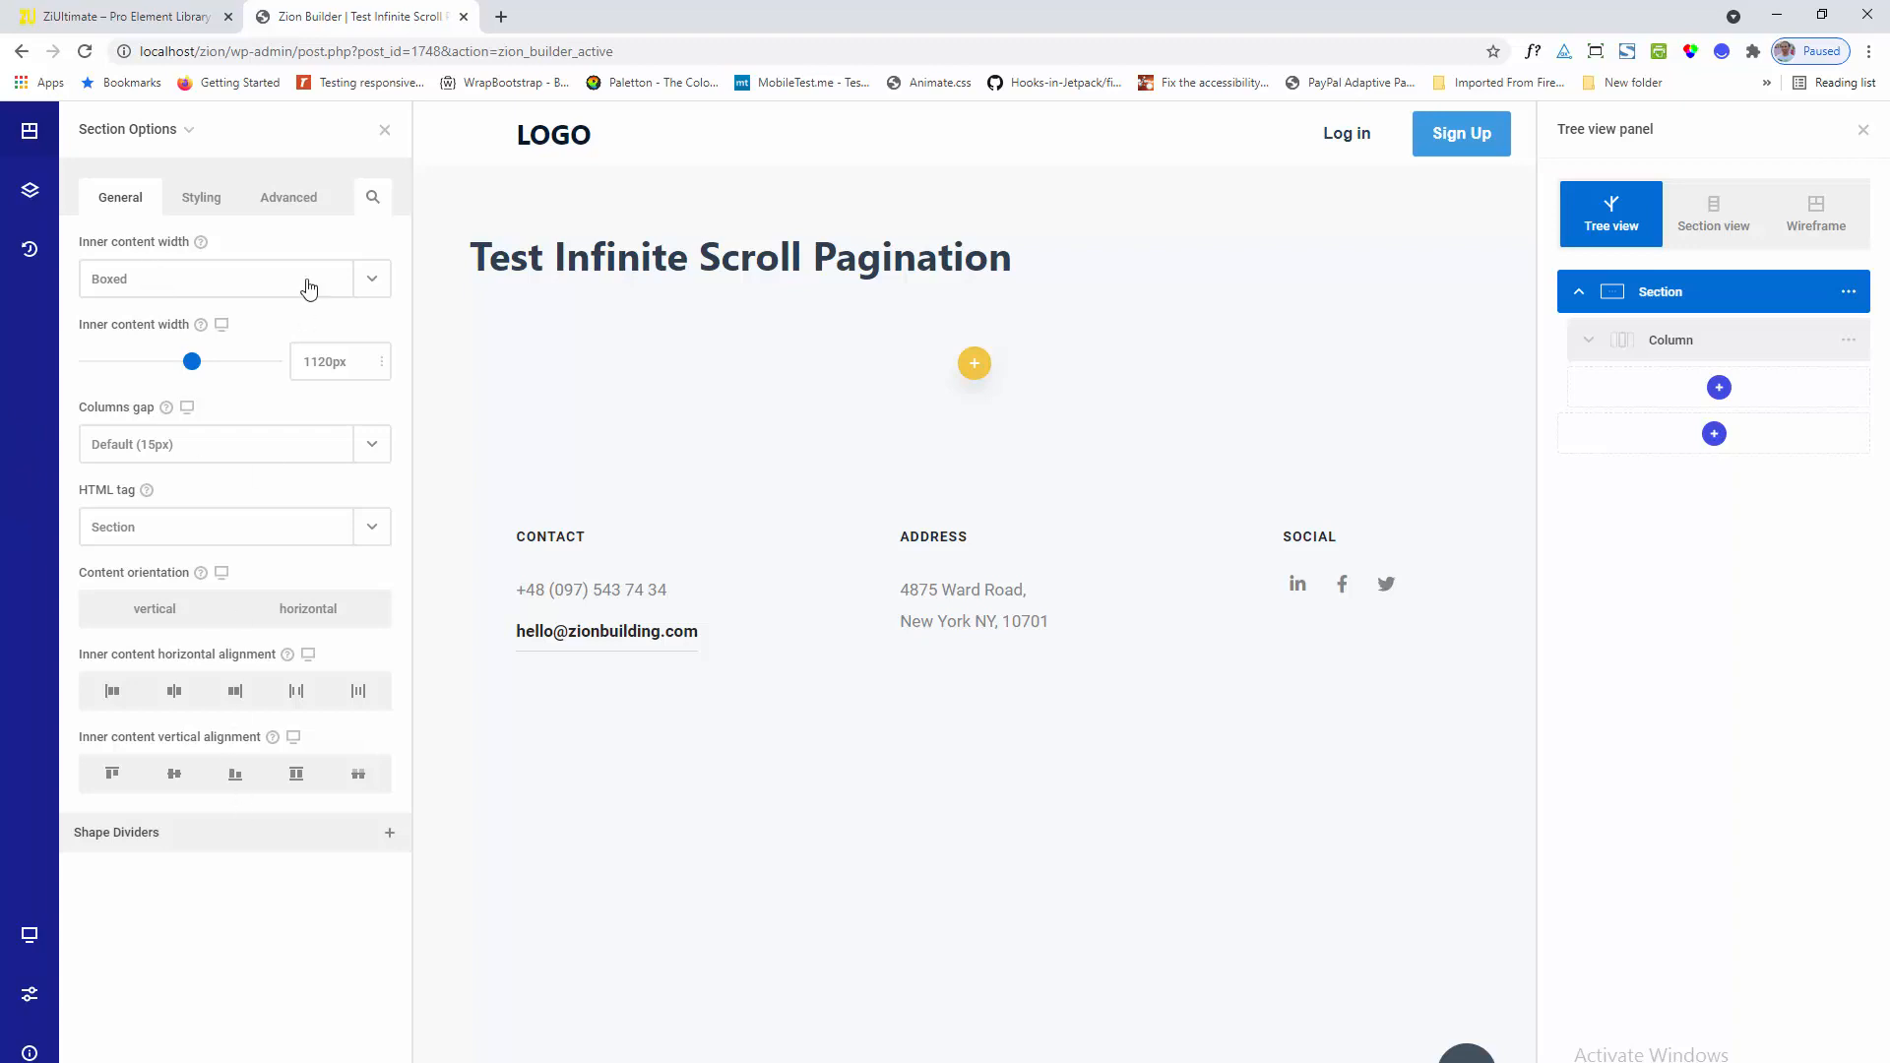
{"action": "left_click", "coordinate": [302, 207]}
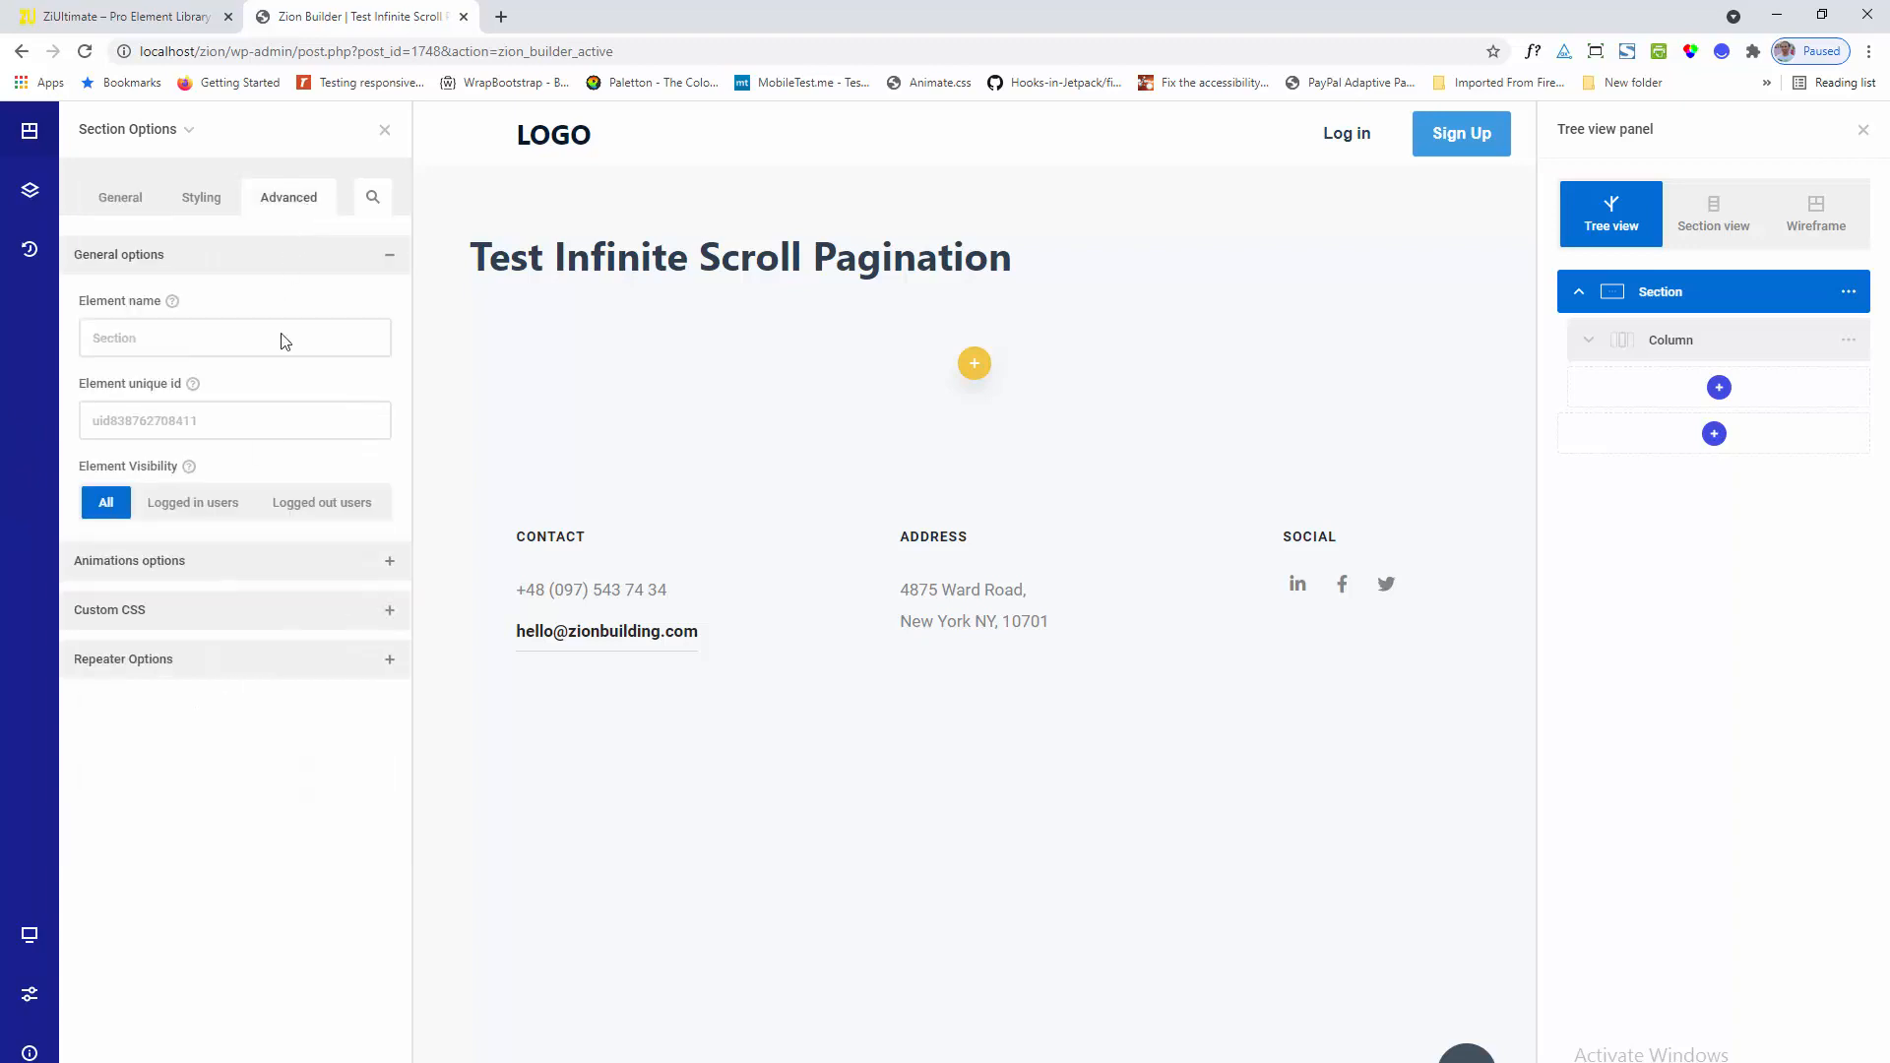
{"action": "left_click", "coordinate": [246, 677]}
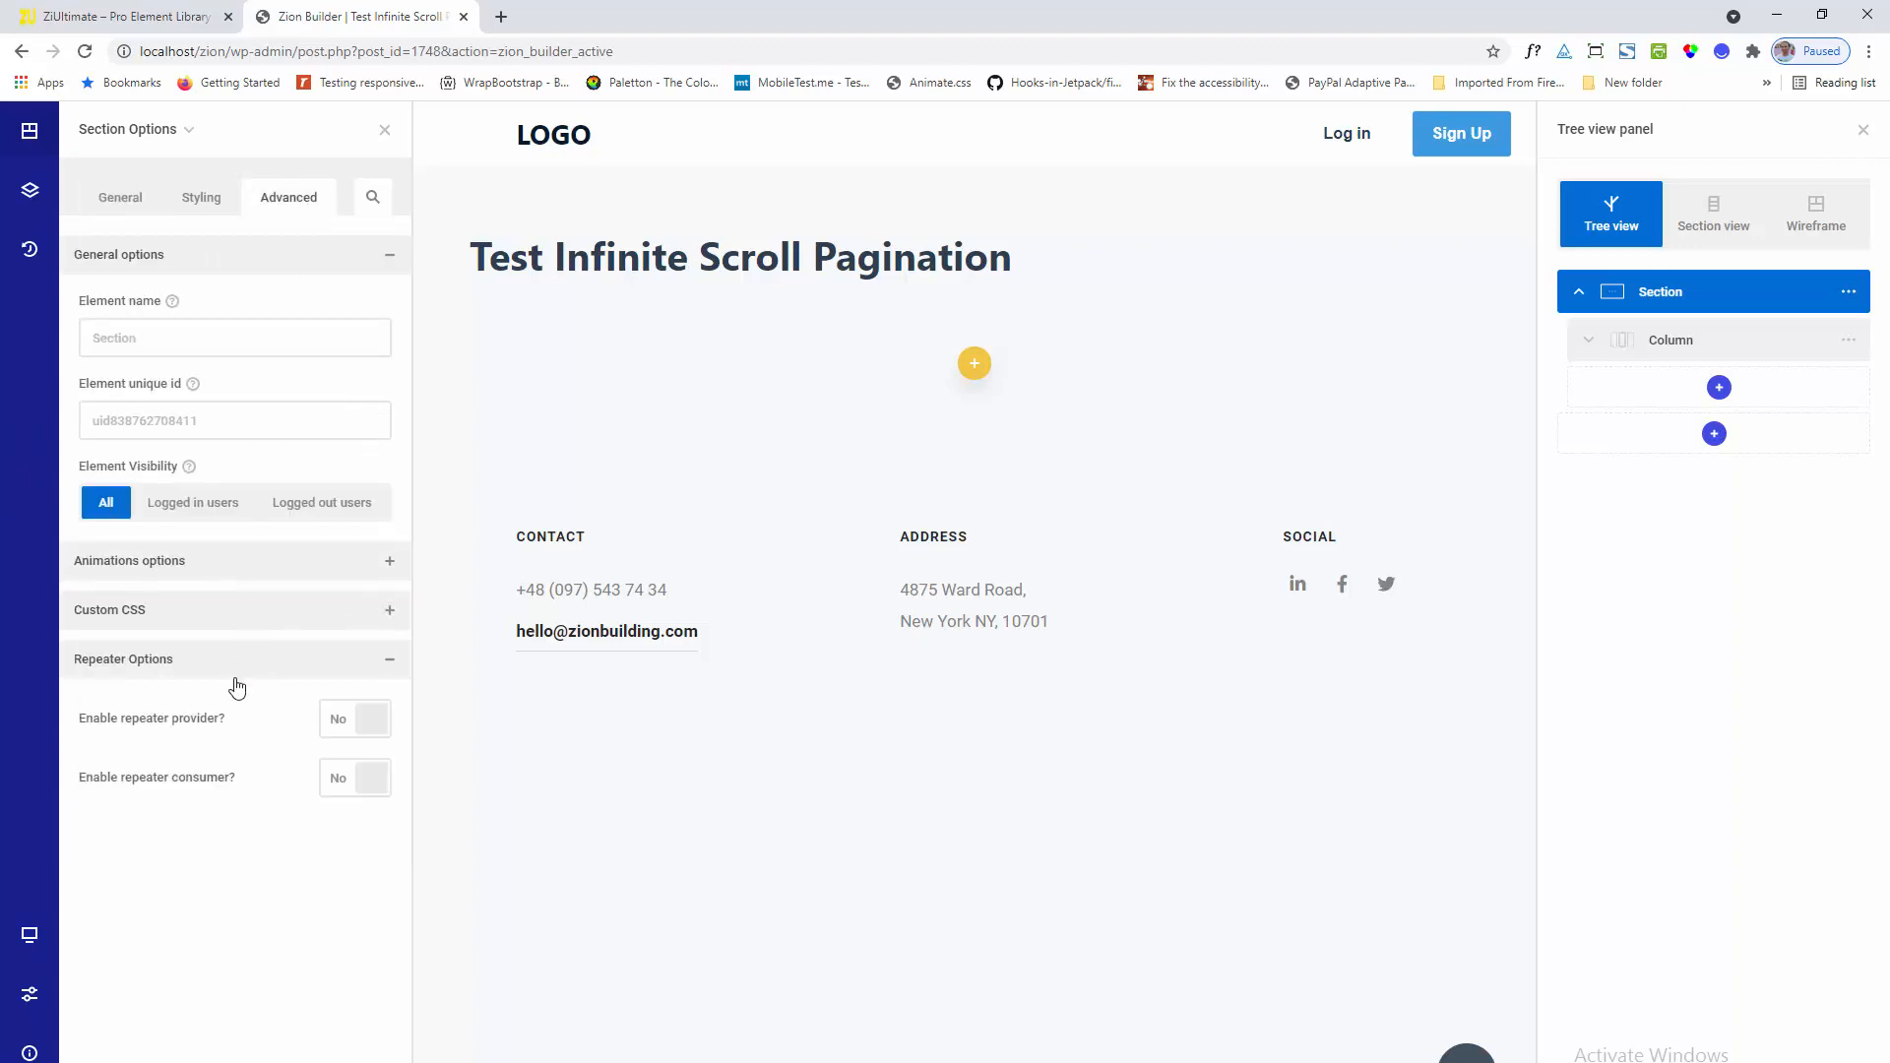
{"action": "left_click", "coordinate": [333, 724]}
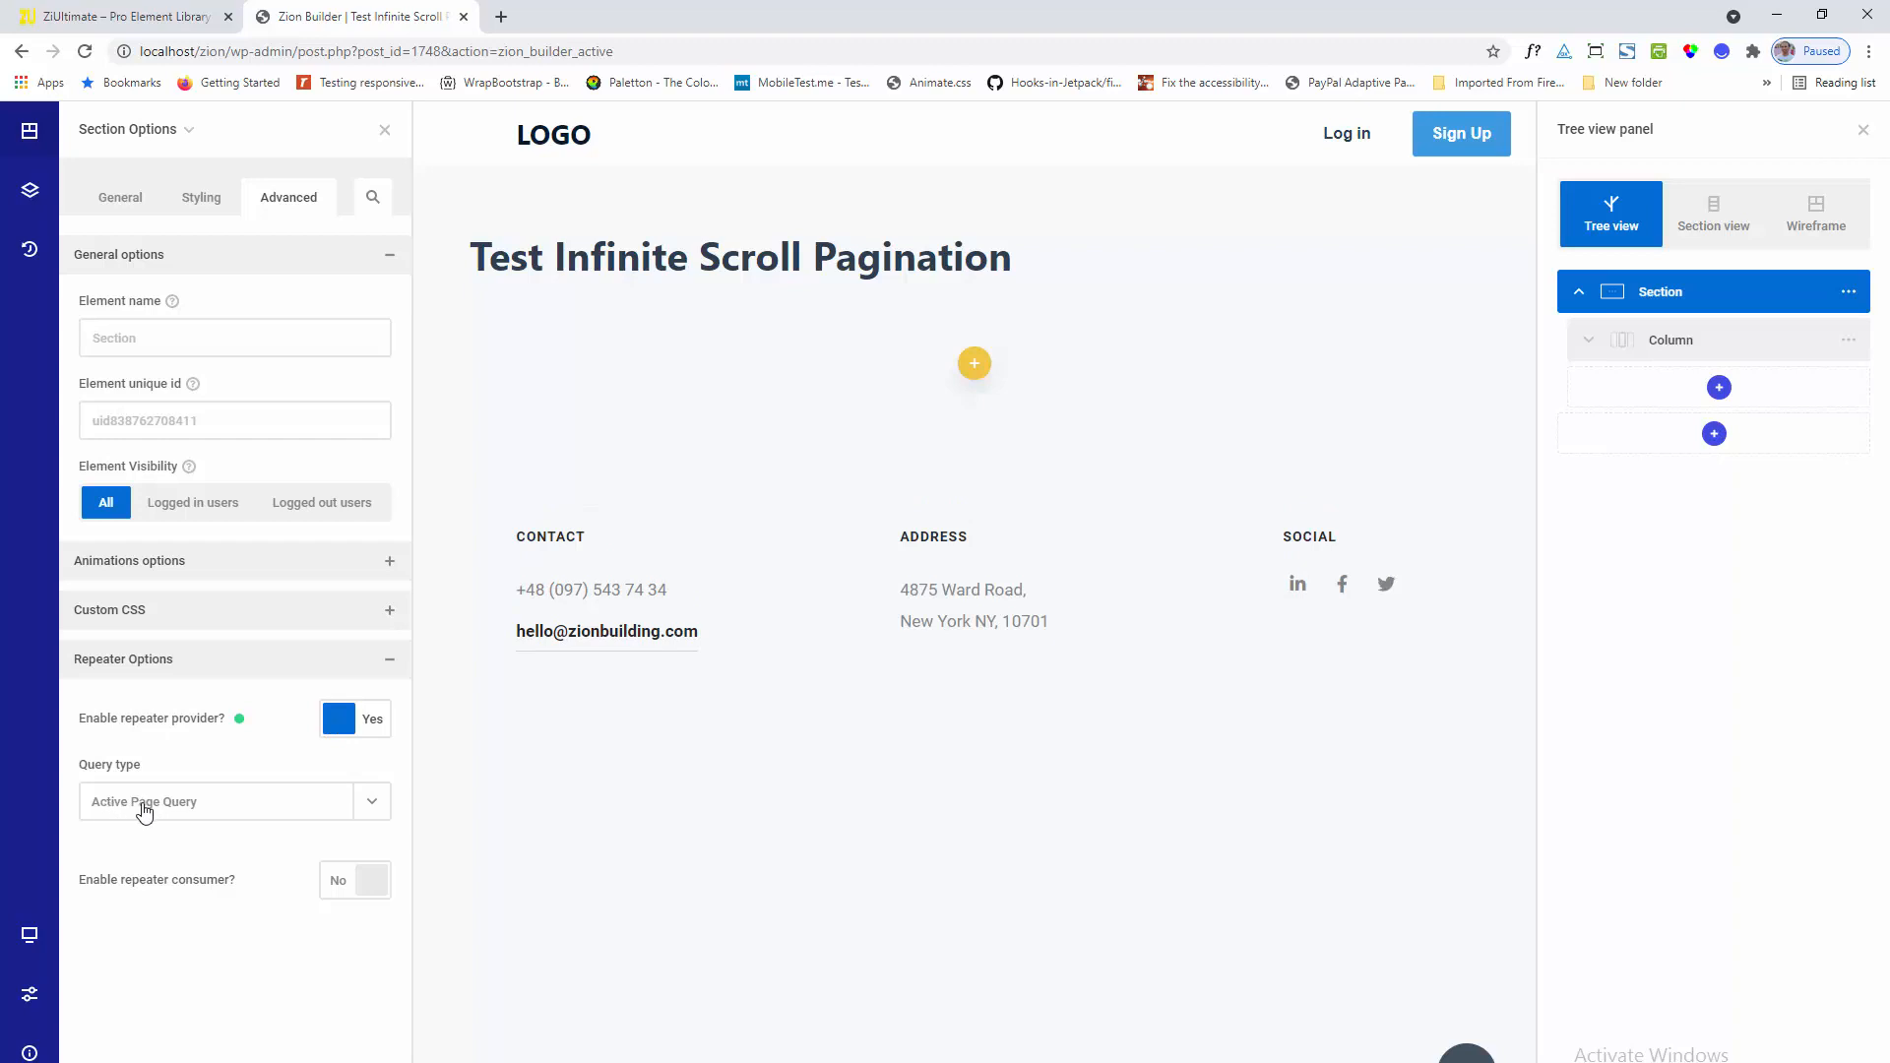
Set the section's repeater query type to Query builder and its post type to Products
{"action": "left_click", "coordinate": [208, 810]}
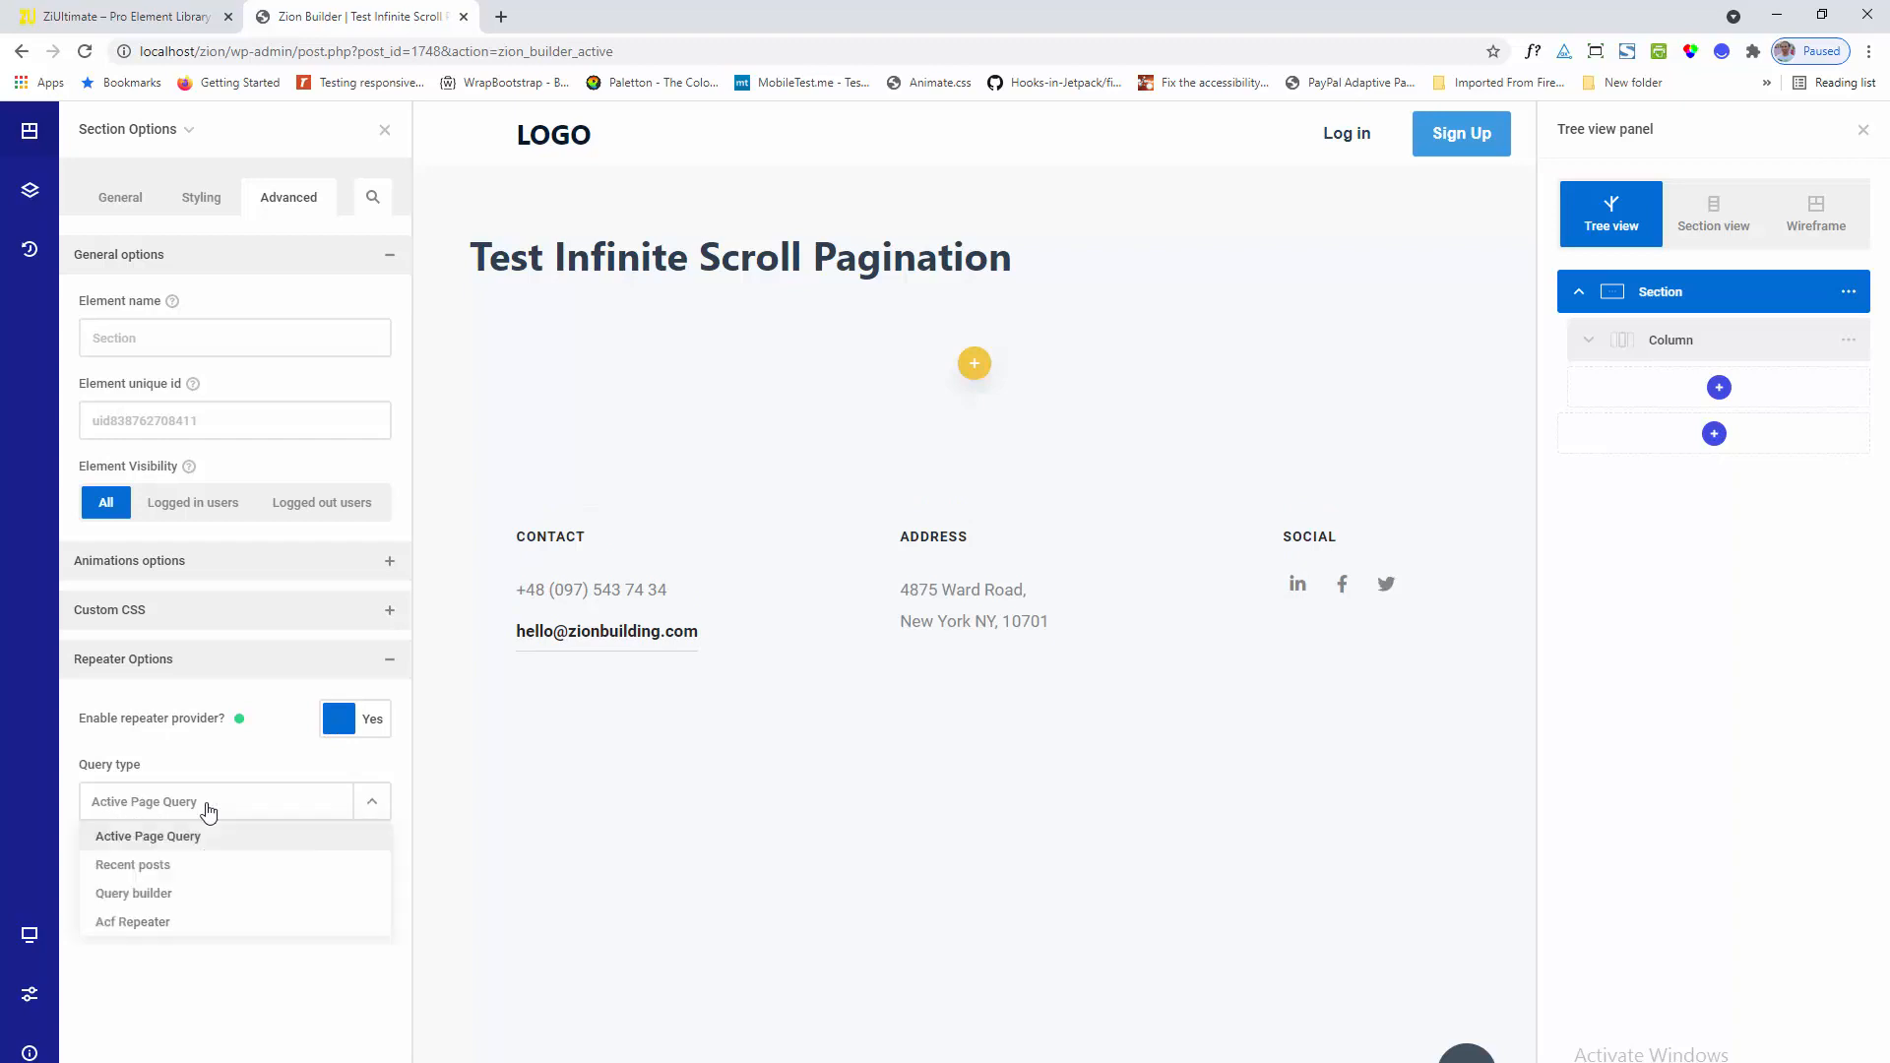
{"action": "left_click", "coordinate": [159, 893]}
{"action": "scroll", "coordinate": [212, 849], "scroll_direction": "down", "scroll_amount": 3}
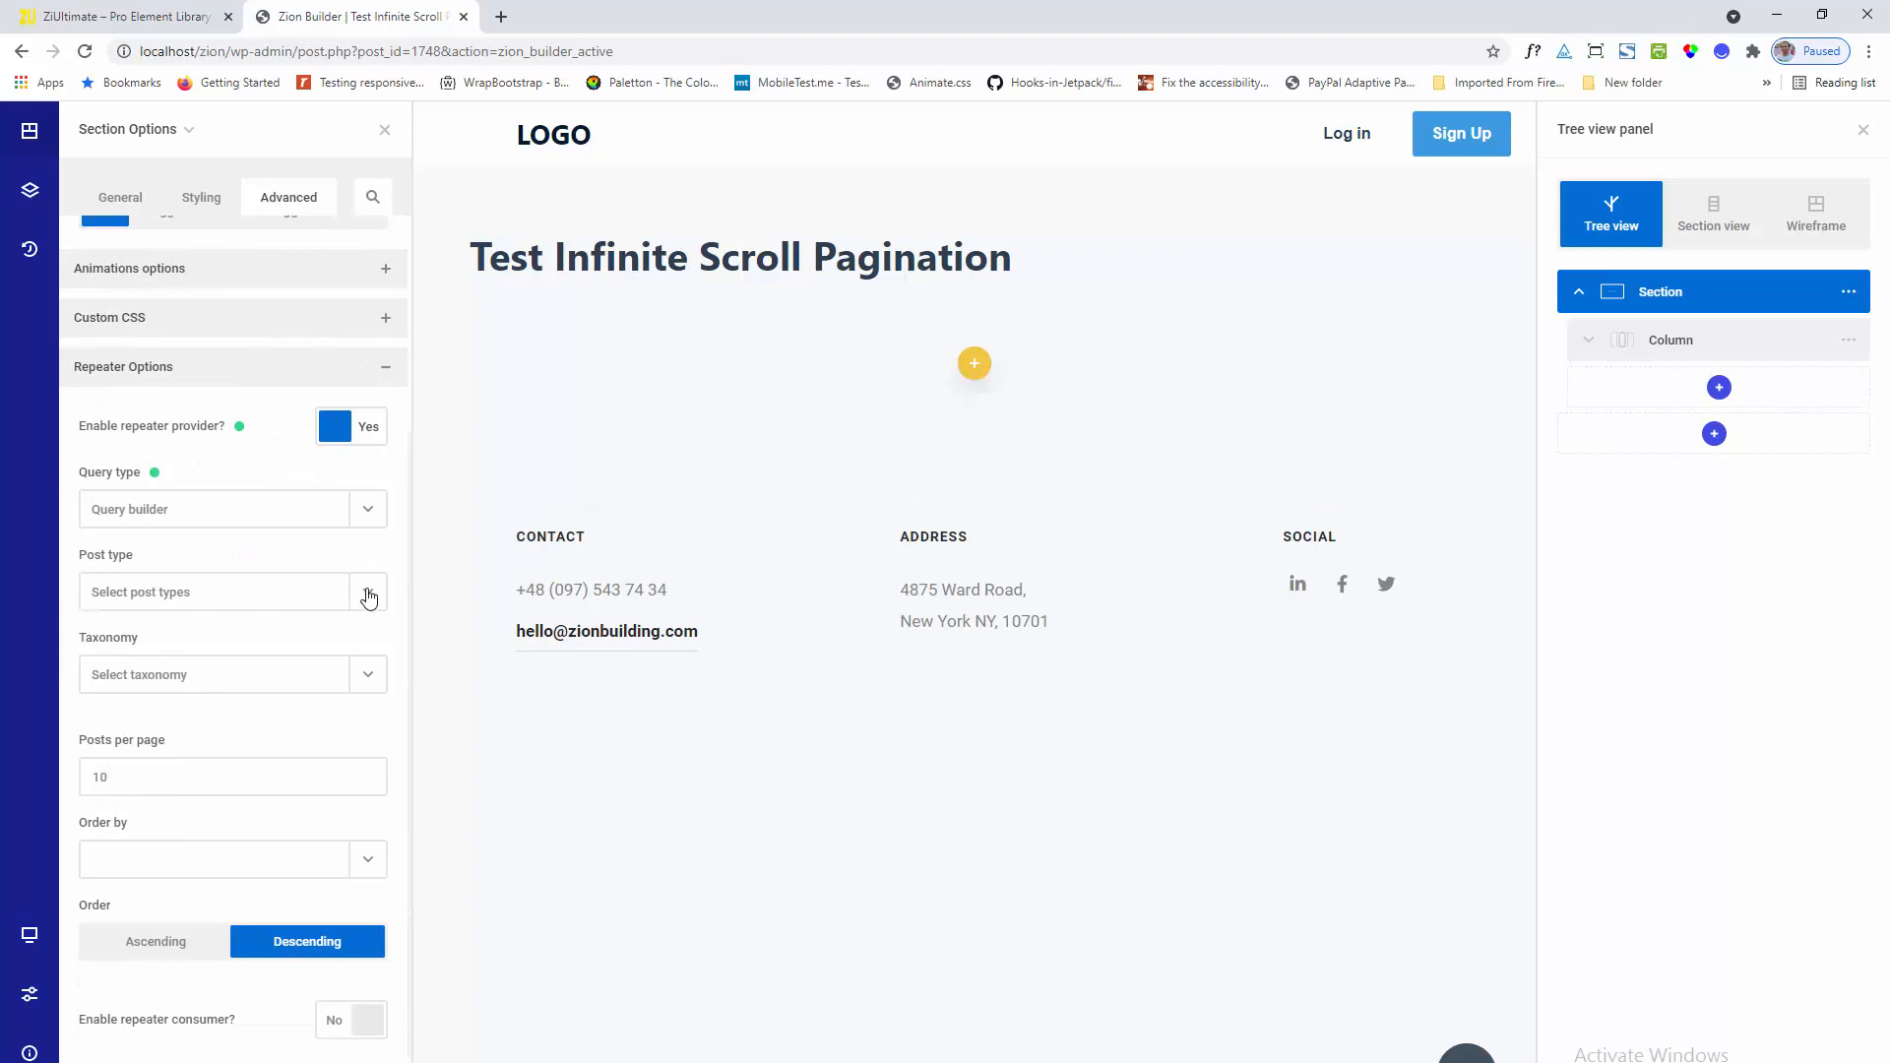
{"action": "left_click", "coordinate": [369, 595]}
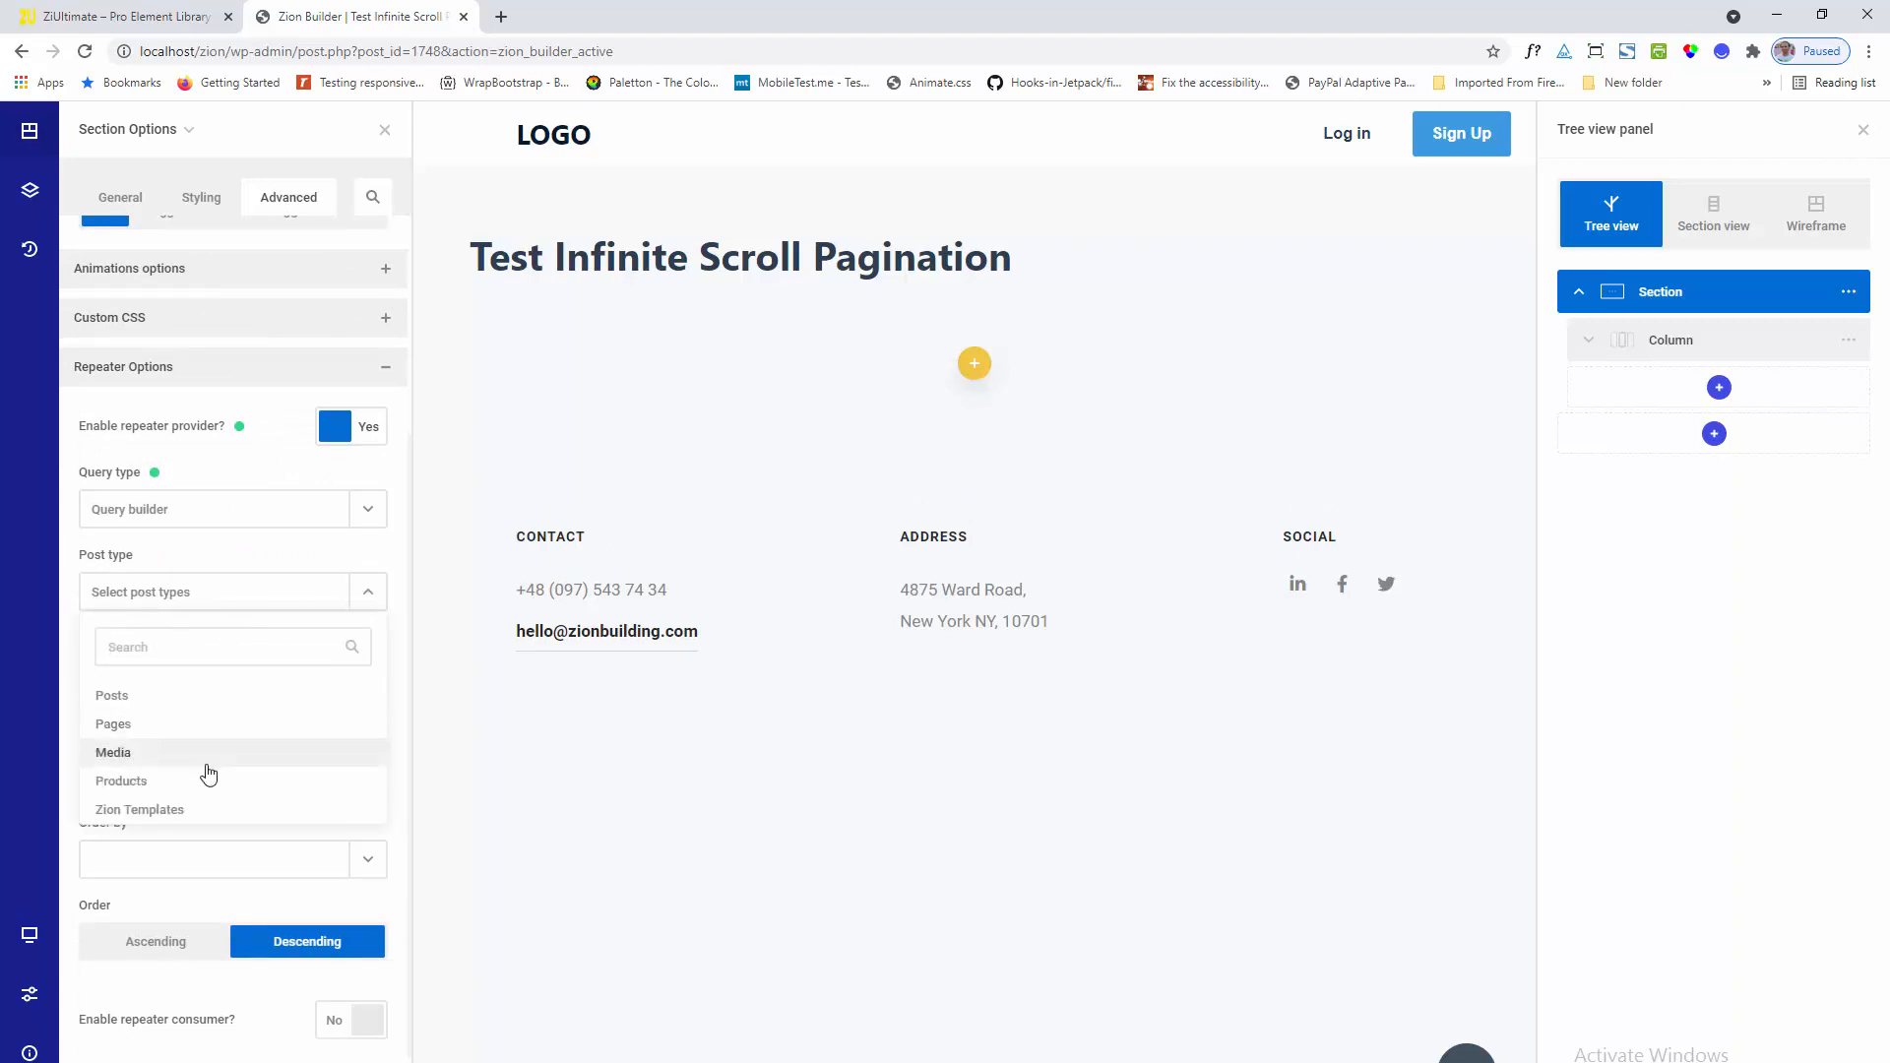
{"action": "left_click", "coordinate": [122, 783]}
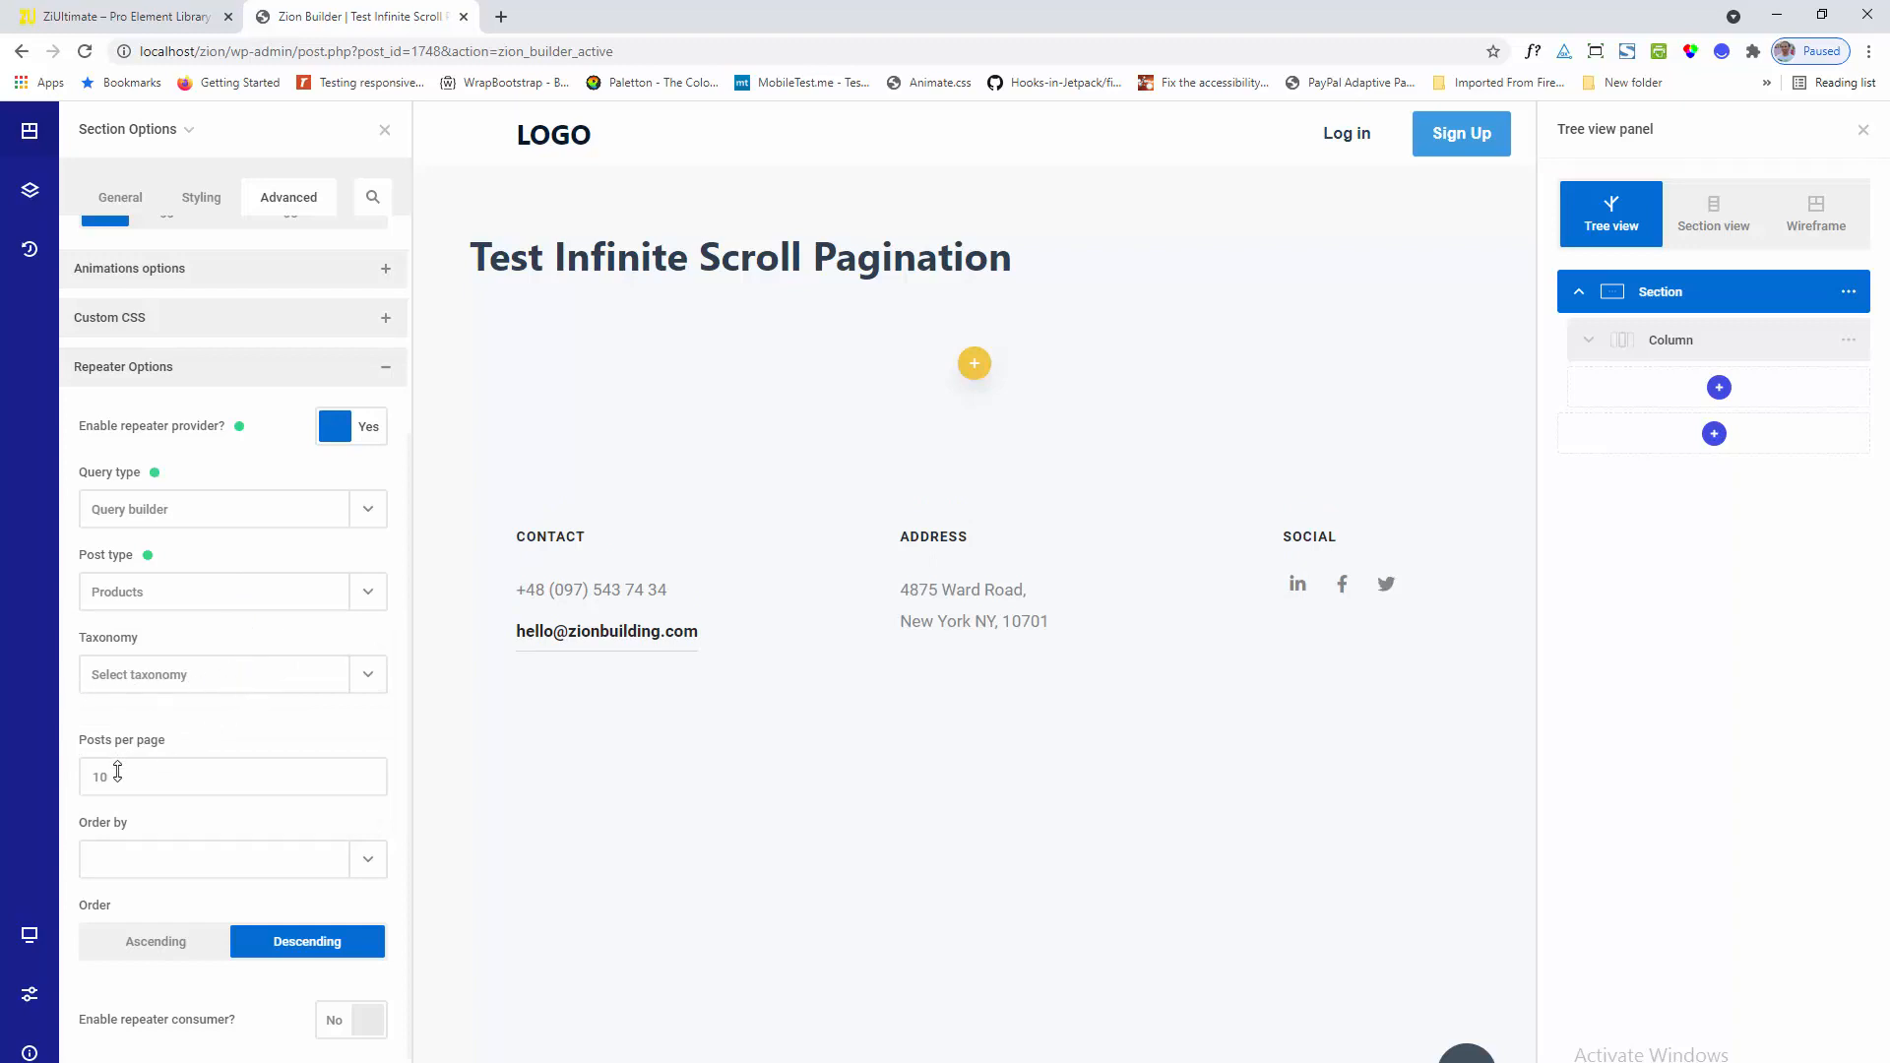
Set the repeater query to 8 posts per page, ordered by title in ascending order
{"action": "left_click_drag", "start_coordinate": [112, 777], "coordinate": [94, 778]}
{"action": "left_click_drag", "start_coordinate": [212, 783], "coordinate": [218, 799]}
{"action": "left_click", "coordinate": [367, 861]}
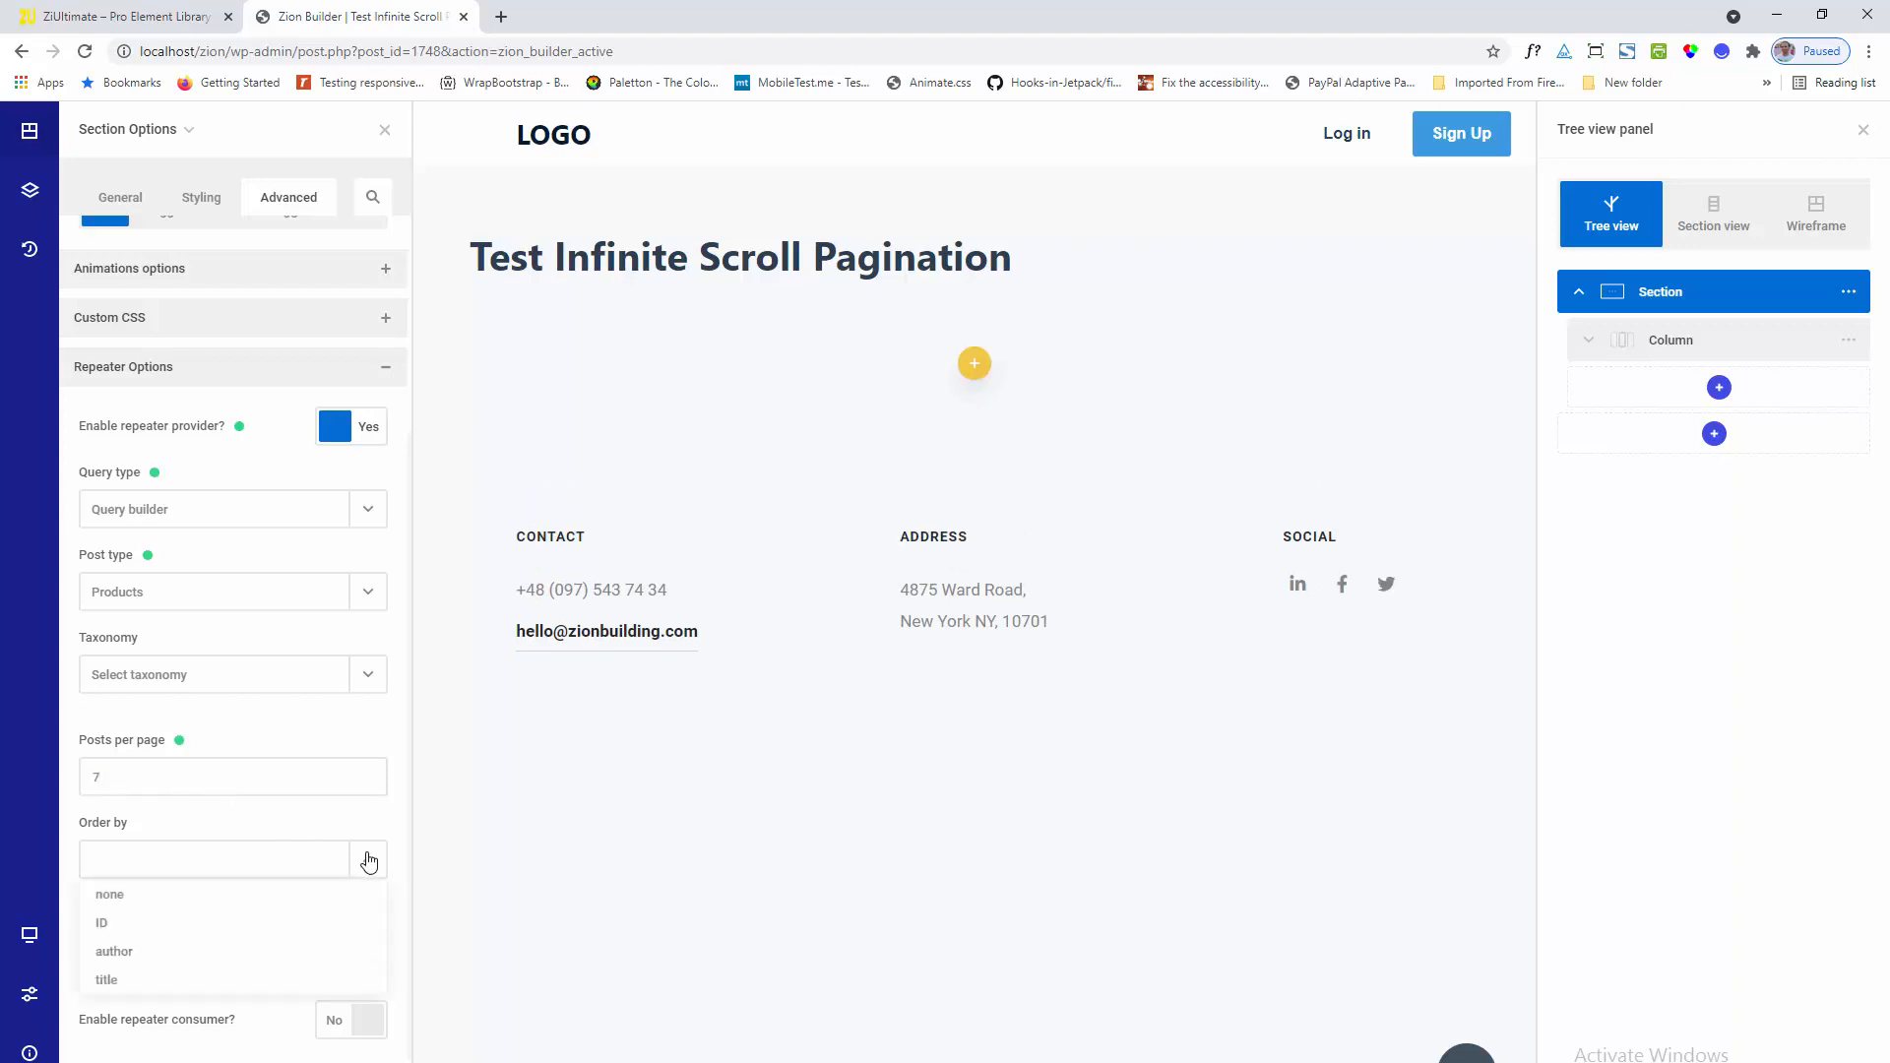
{"action": "left_click", "coordinate": [103, 979]}
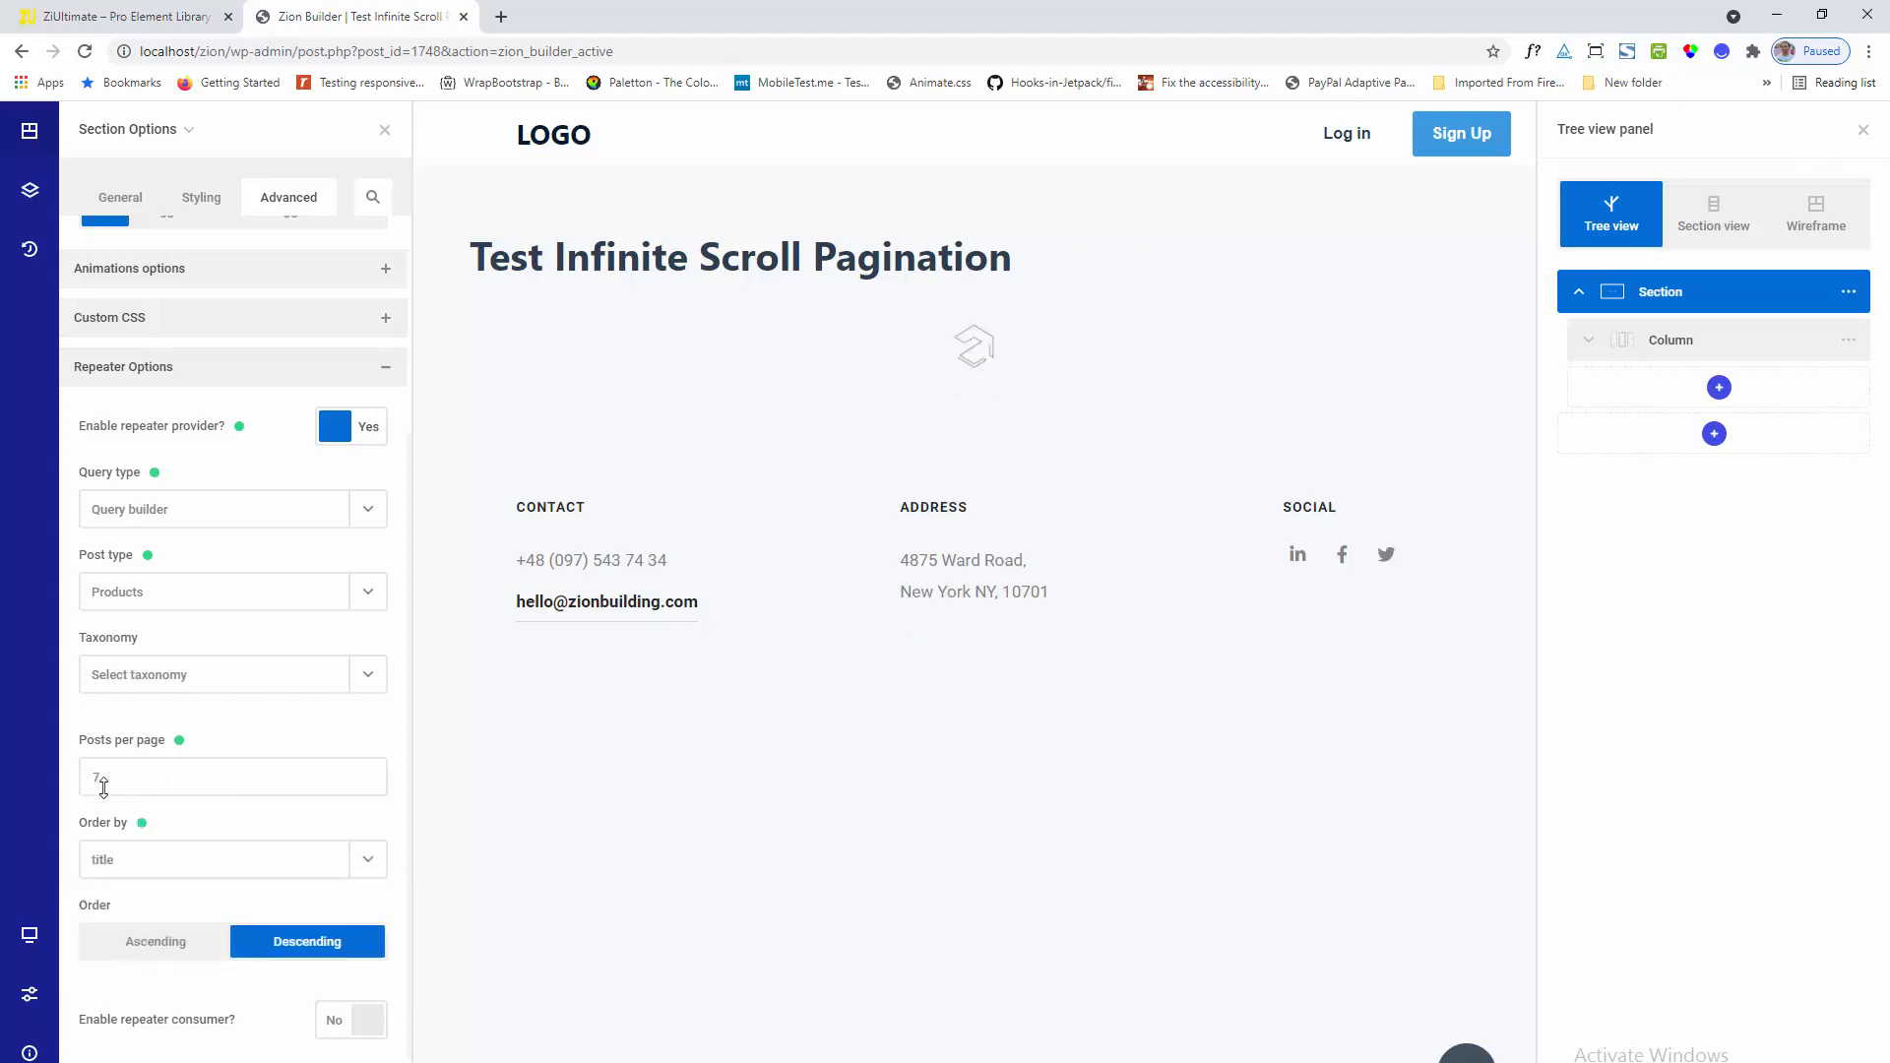
{"action": "double_click", "coordinate": [98, 779]}
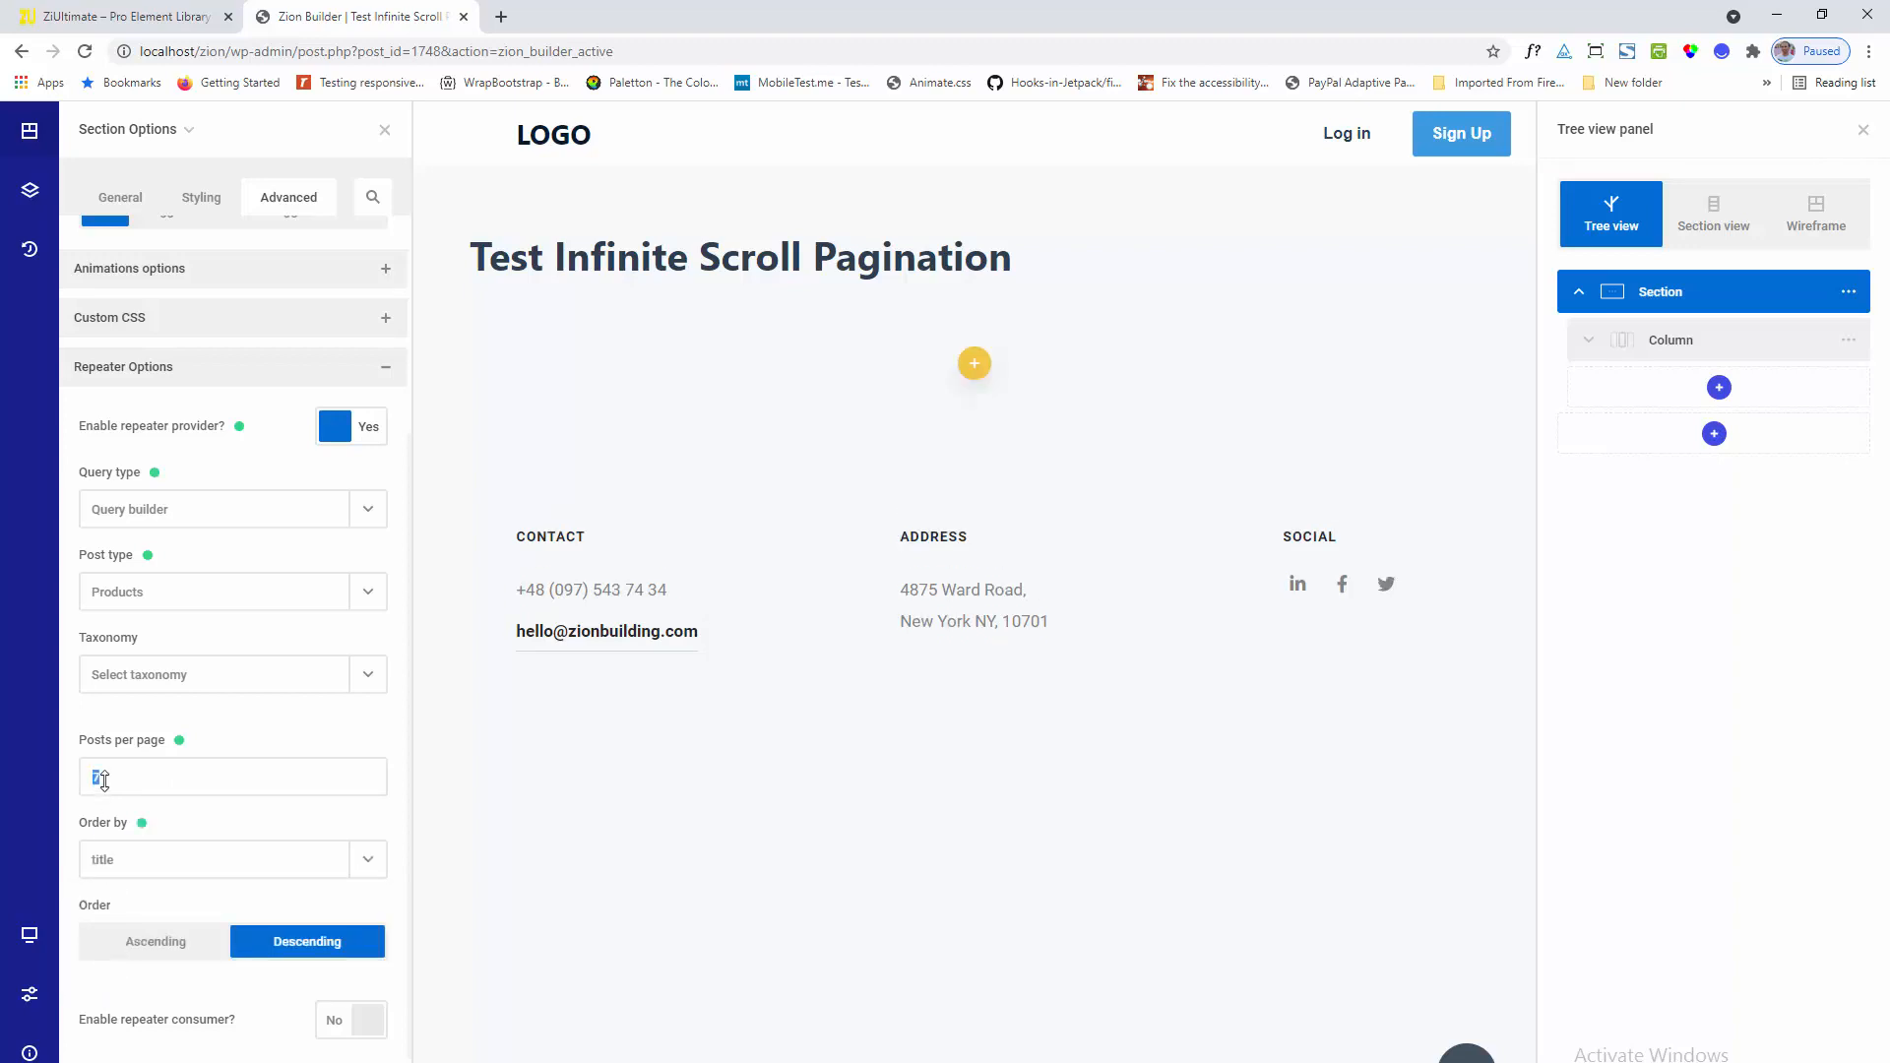
{"action": "type", "text": "8"}
{"action": "left_click", "coordinate": [155, 943]}
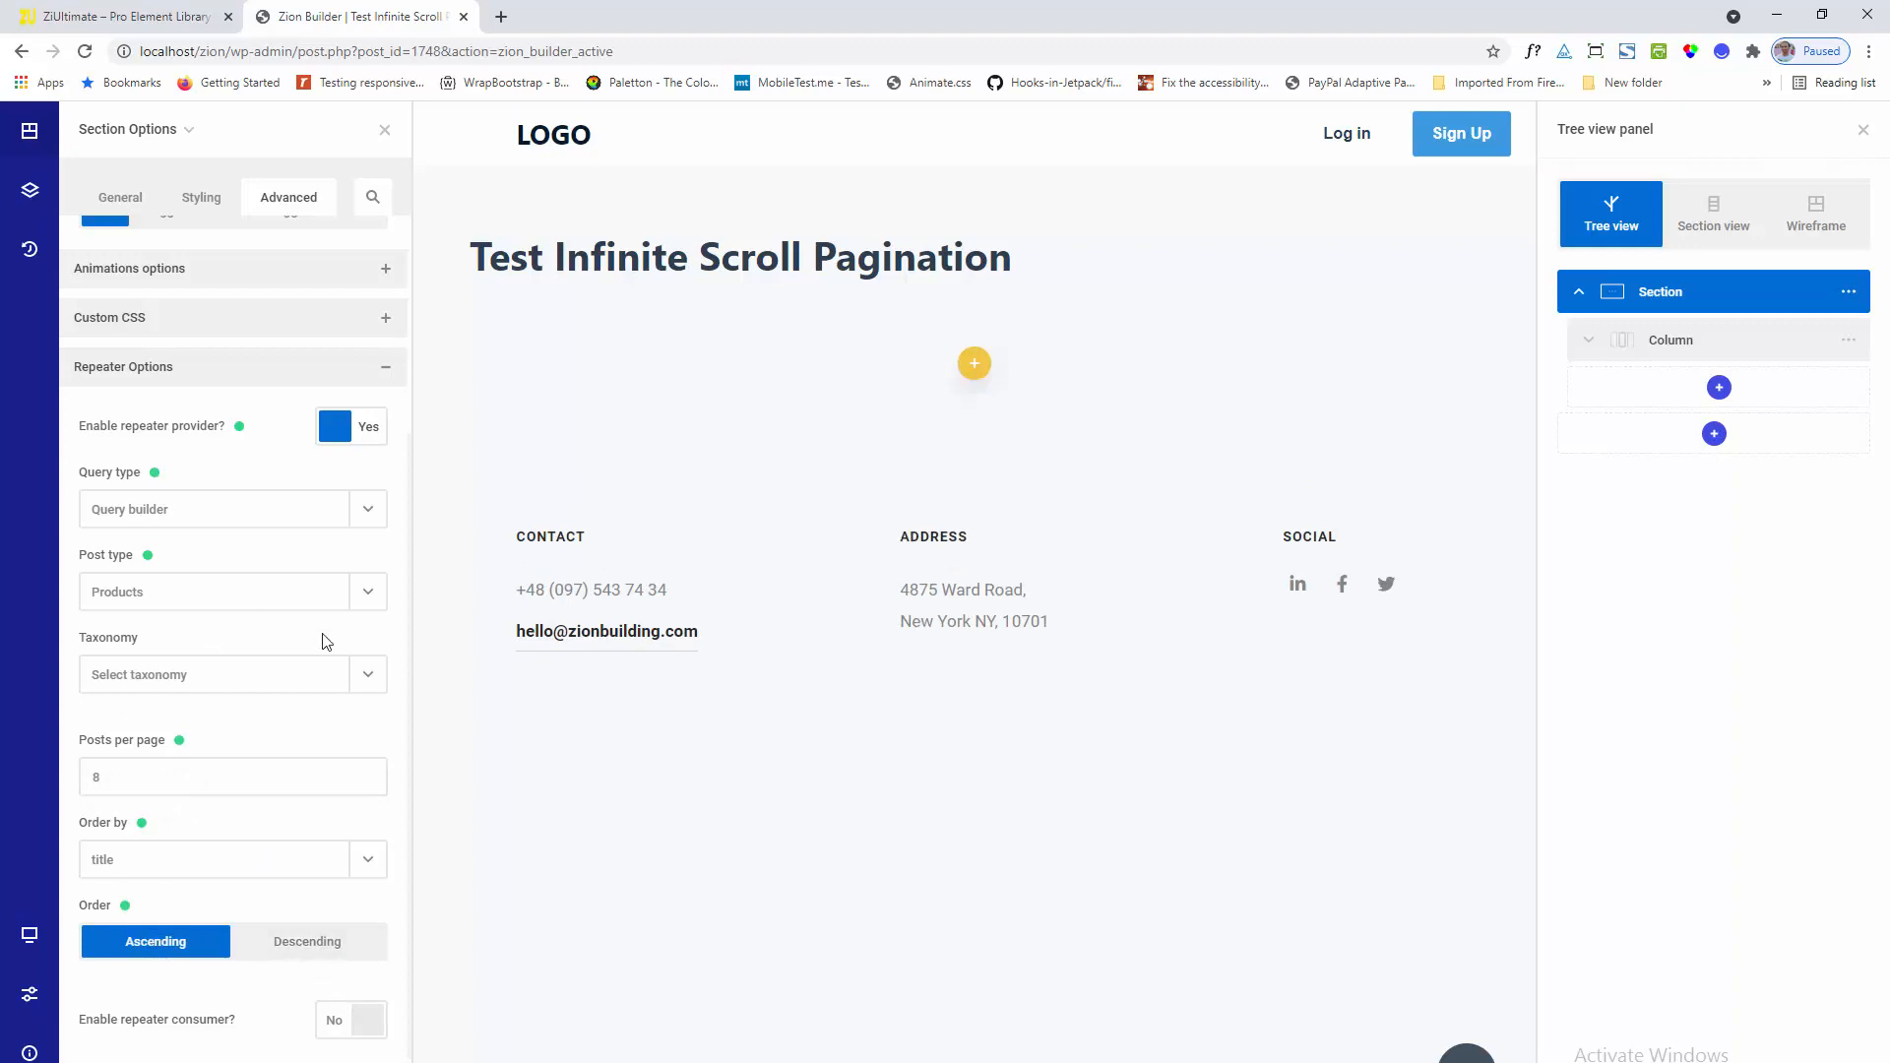
Edit the column inside the section and set its column width to 3
{"action": "scroll", "coordinate": [275, 778], "scroll_direction": "up", "scroll_amount": 3}
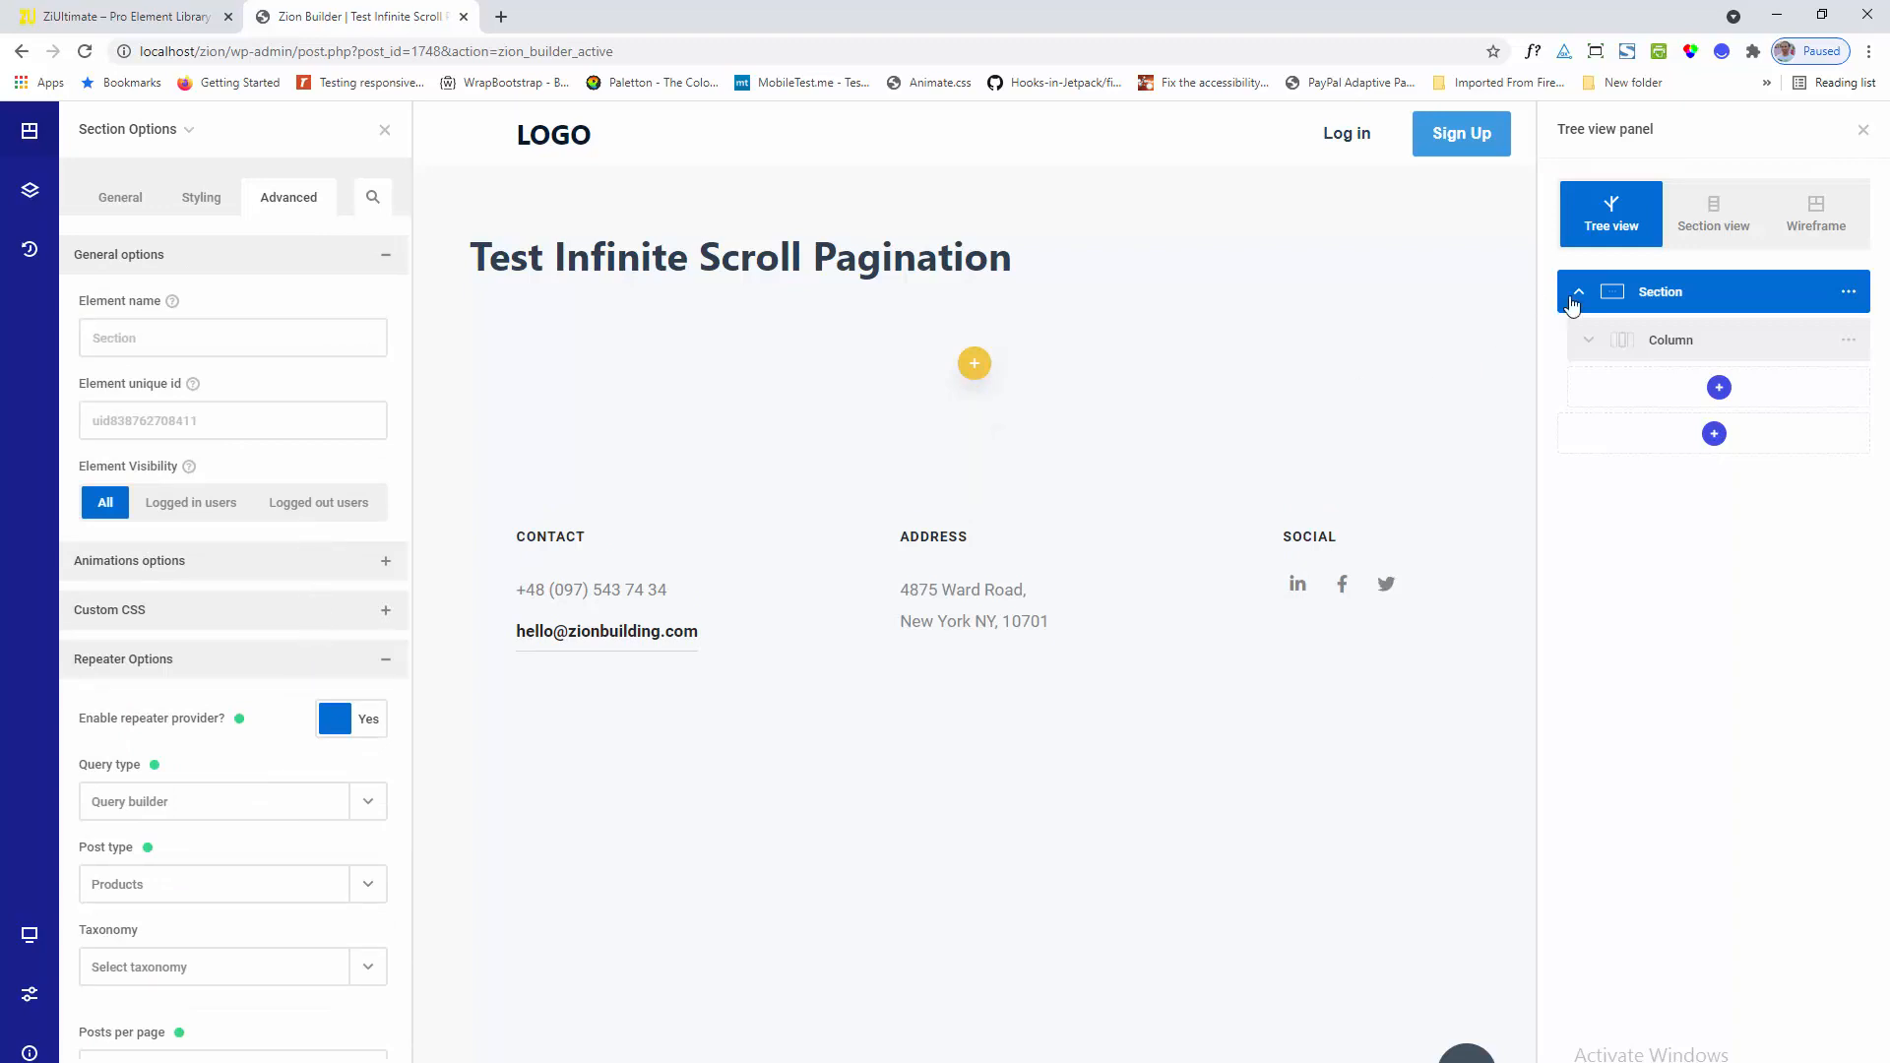
{"action": "left_click", "coordinate": [1666, 342]}
{"action": "right_click", "coordinate": [1663, 346]}
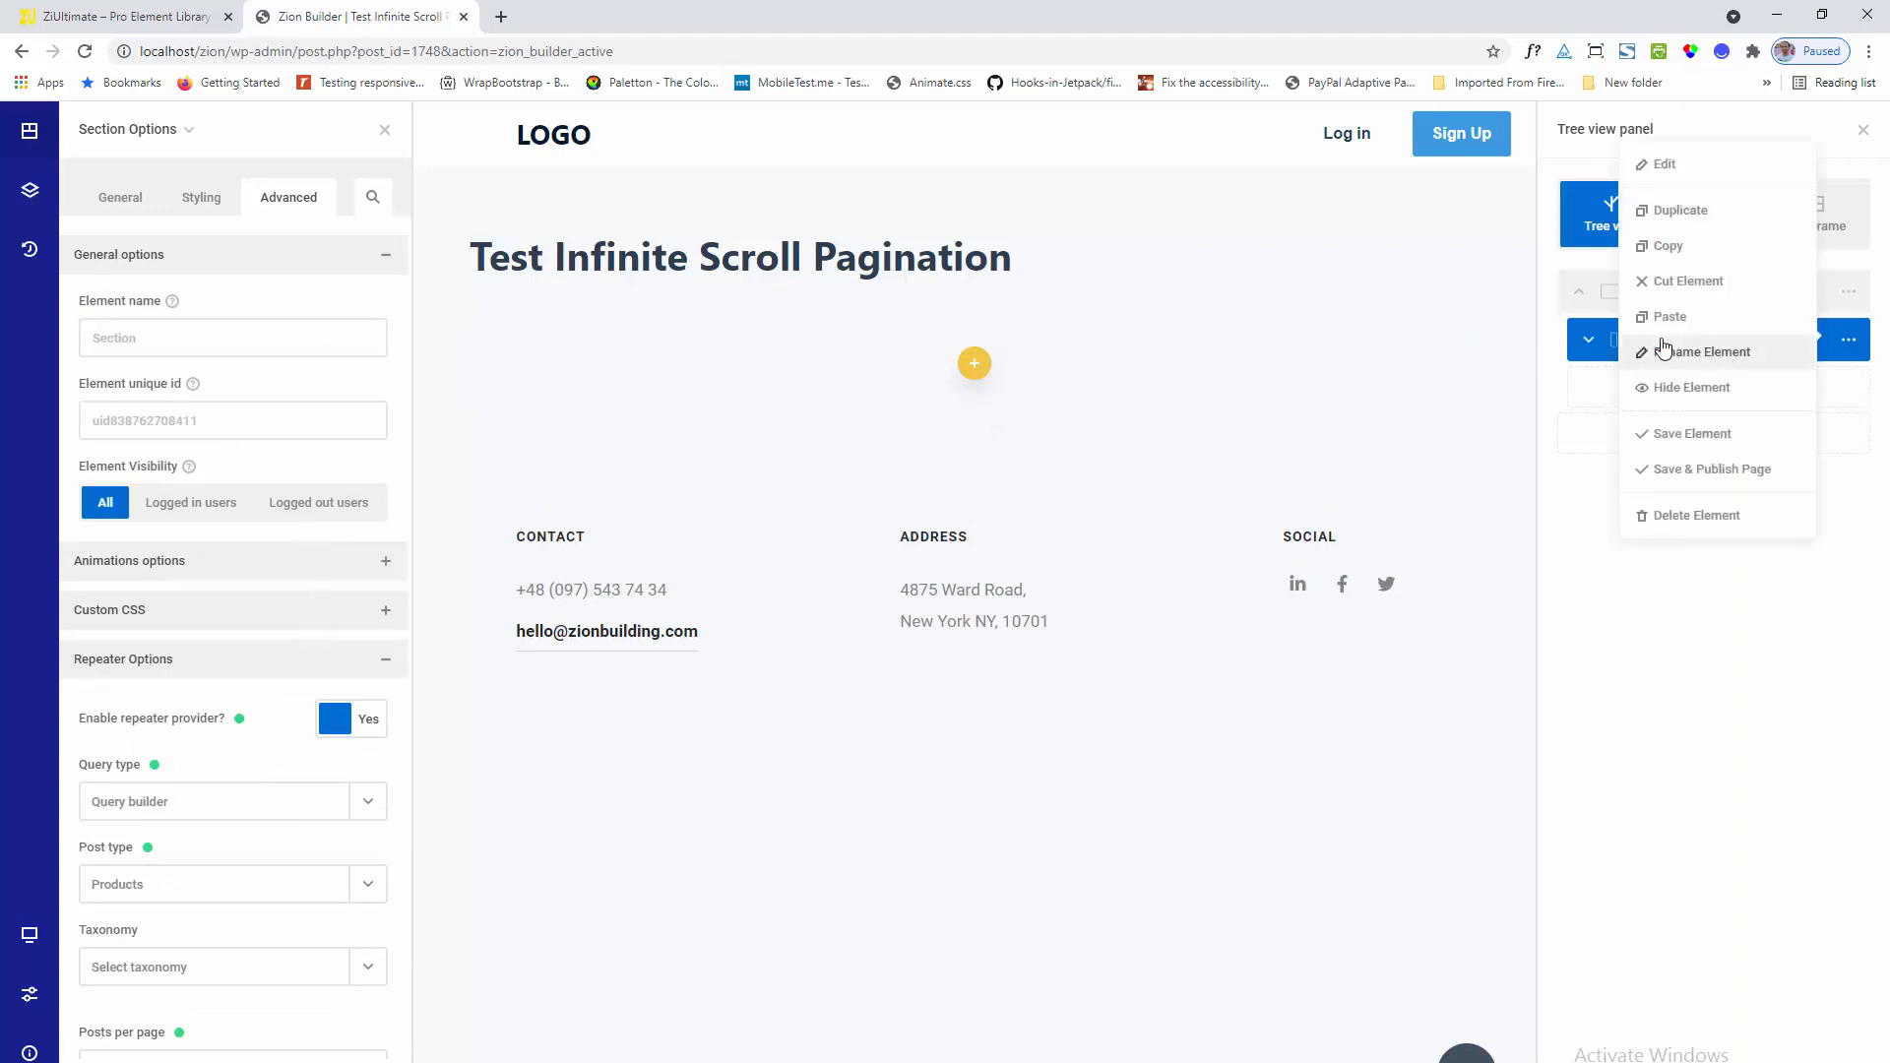
{"action": "left_click", "coordinate": [1674, 165]}
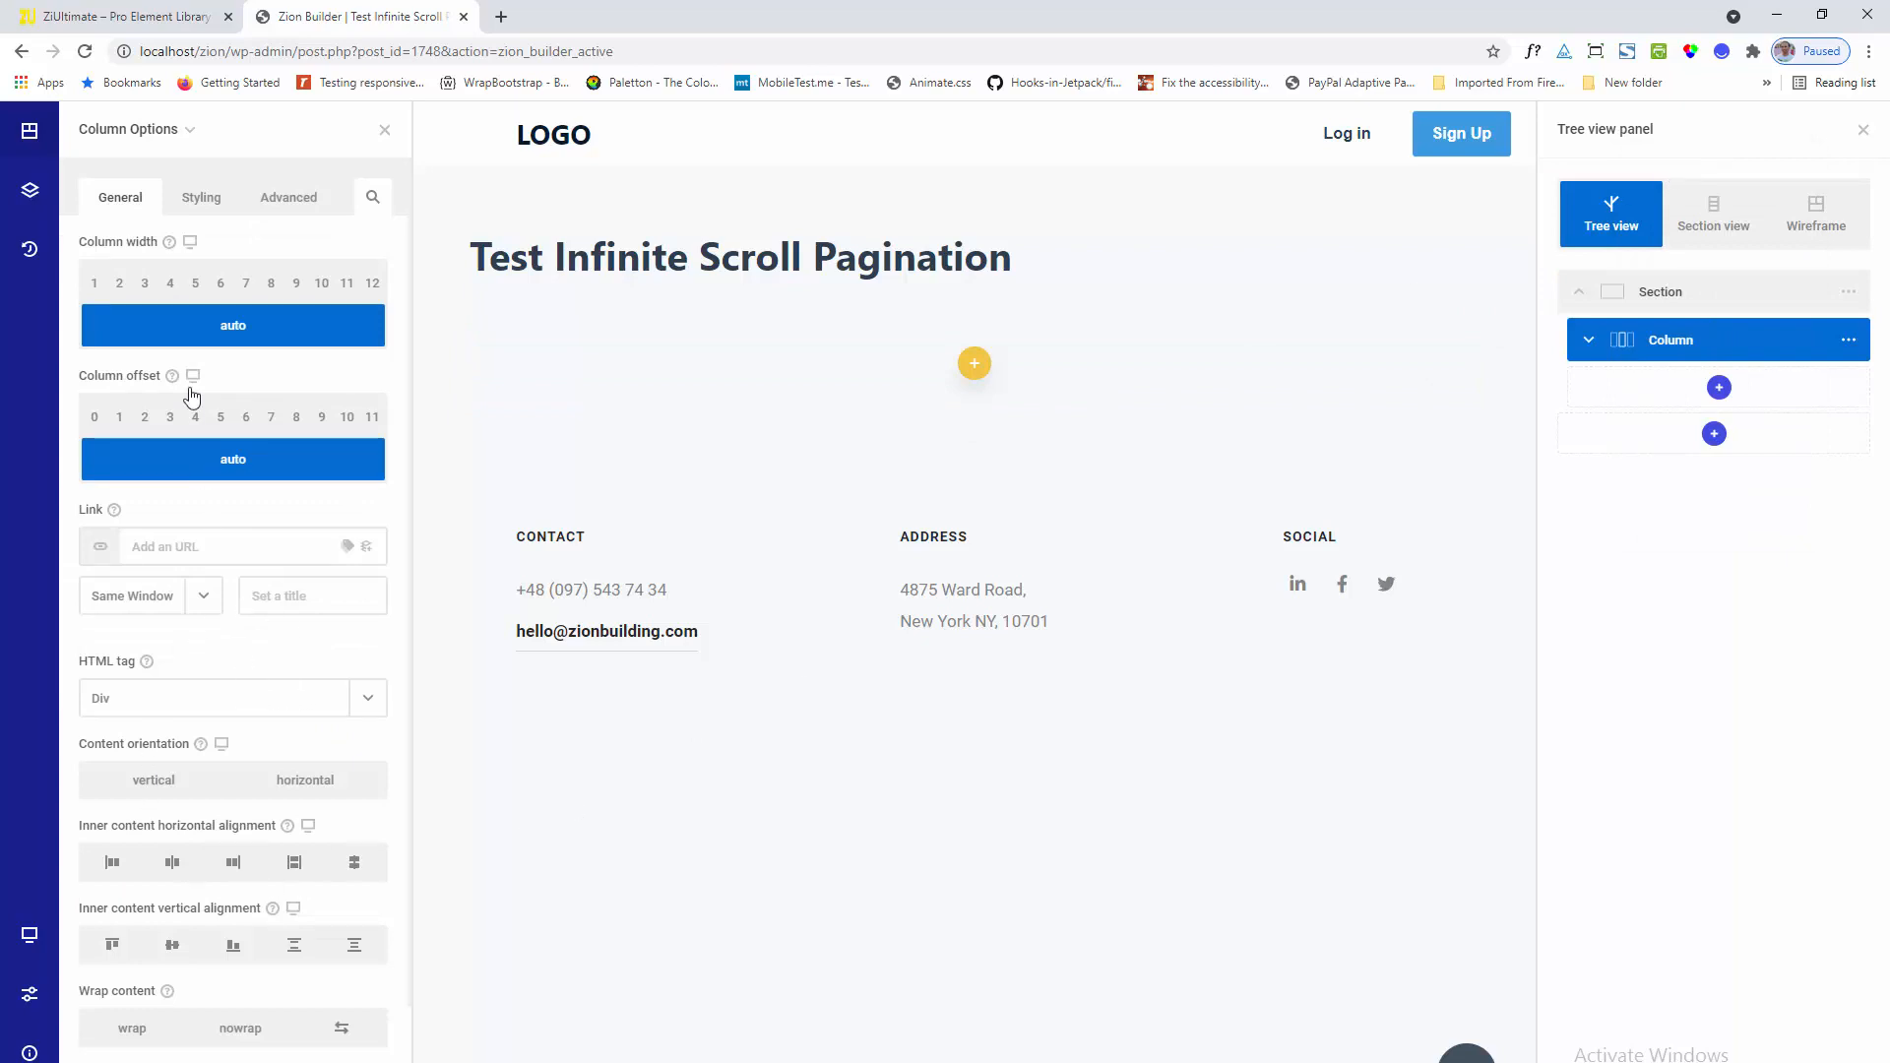
{"action": "left_click", "coordinate": [171, 286]}
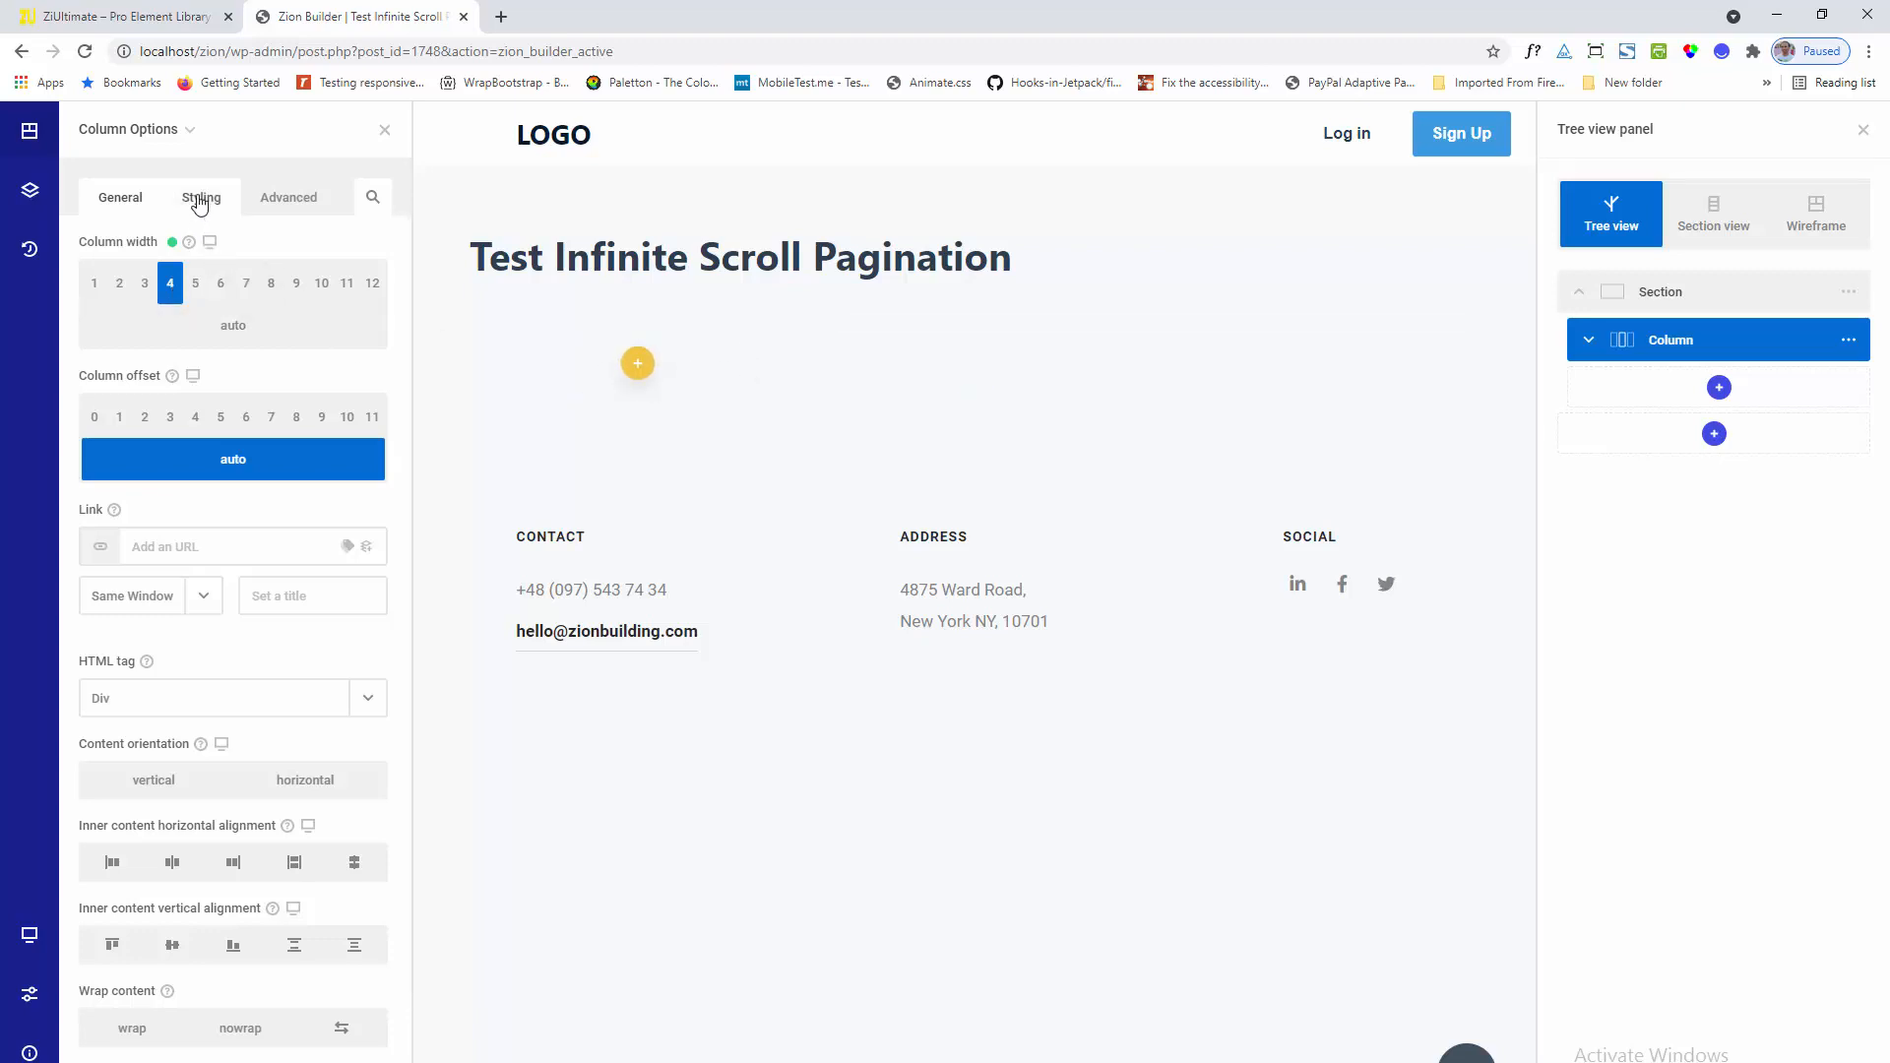
{"action": "left_click", "coordinate": [146, 285]}
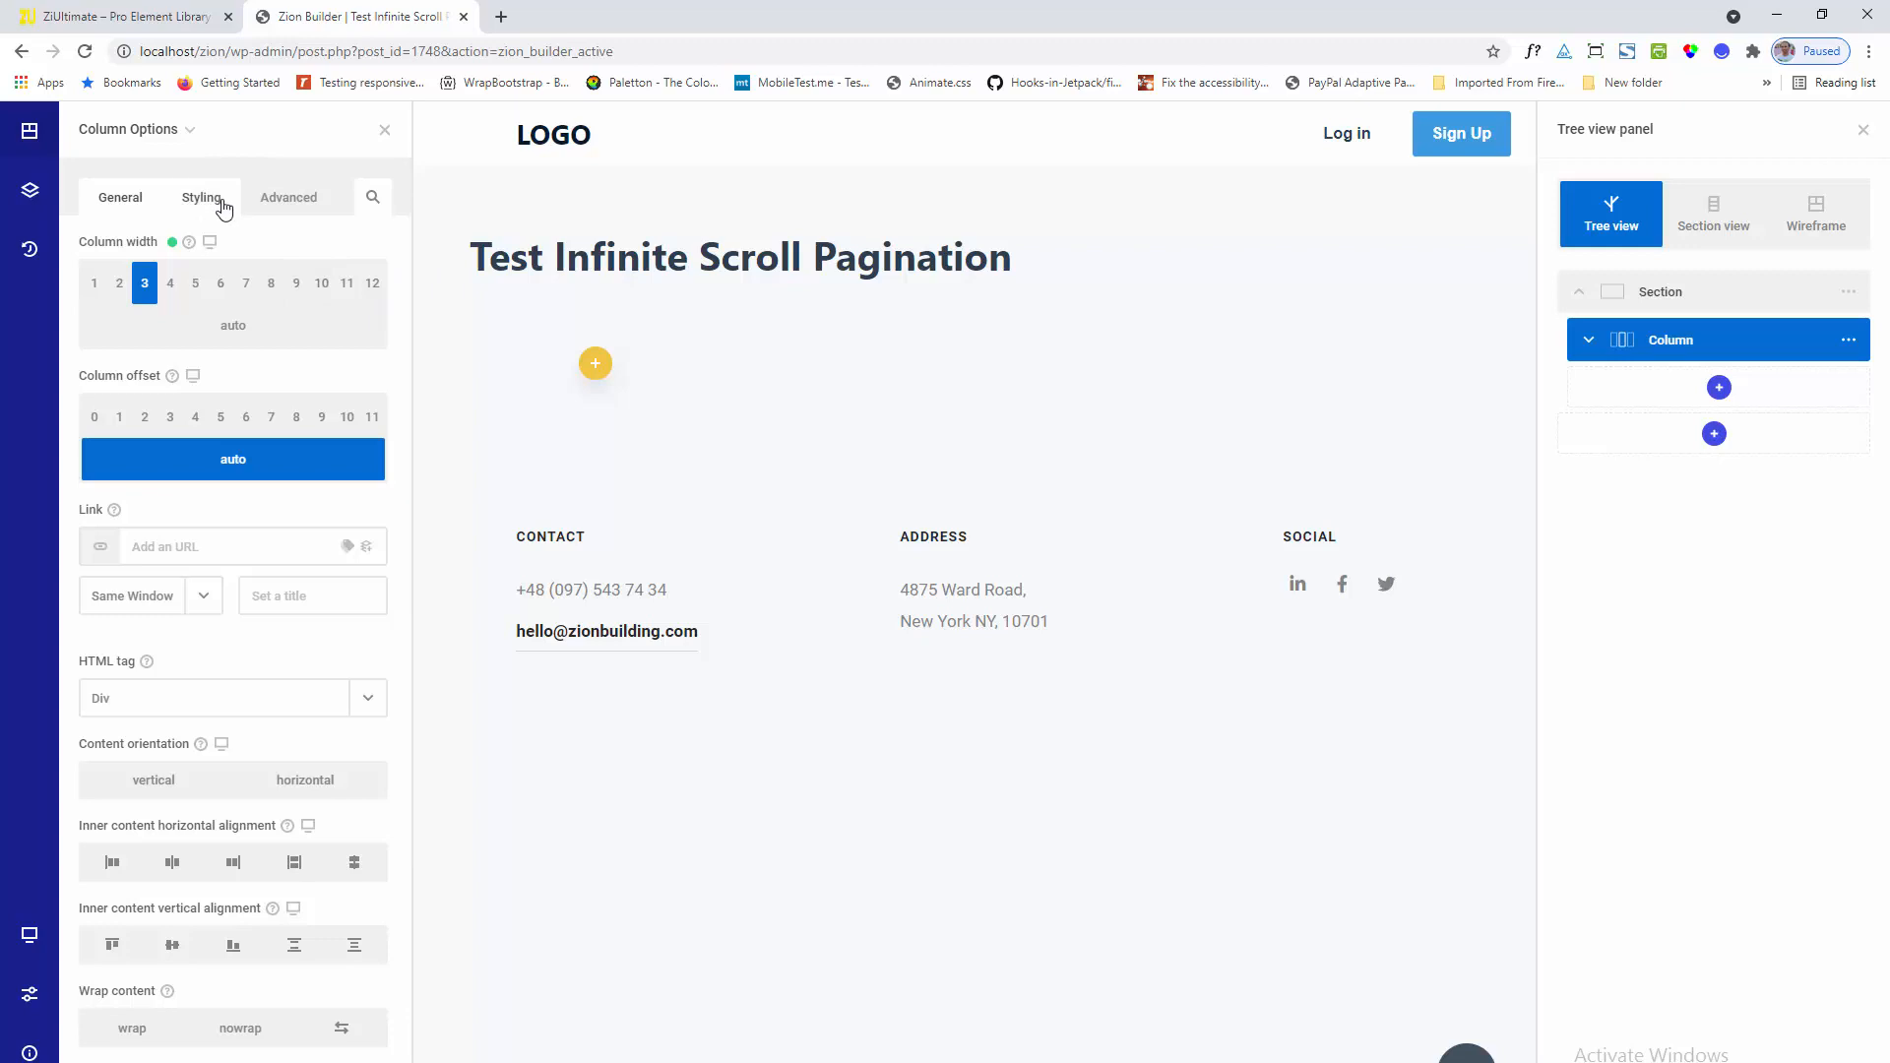
Enable the column as a repeater consumer in its advanced repeater options
{"action": "left_click", "coordinate": [306, 201]}
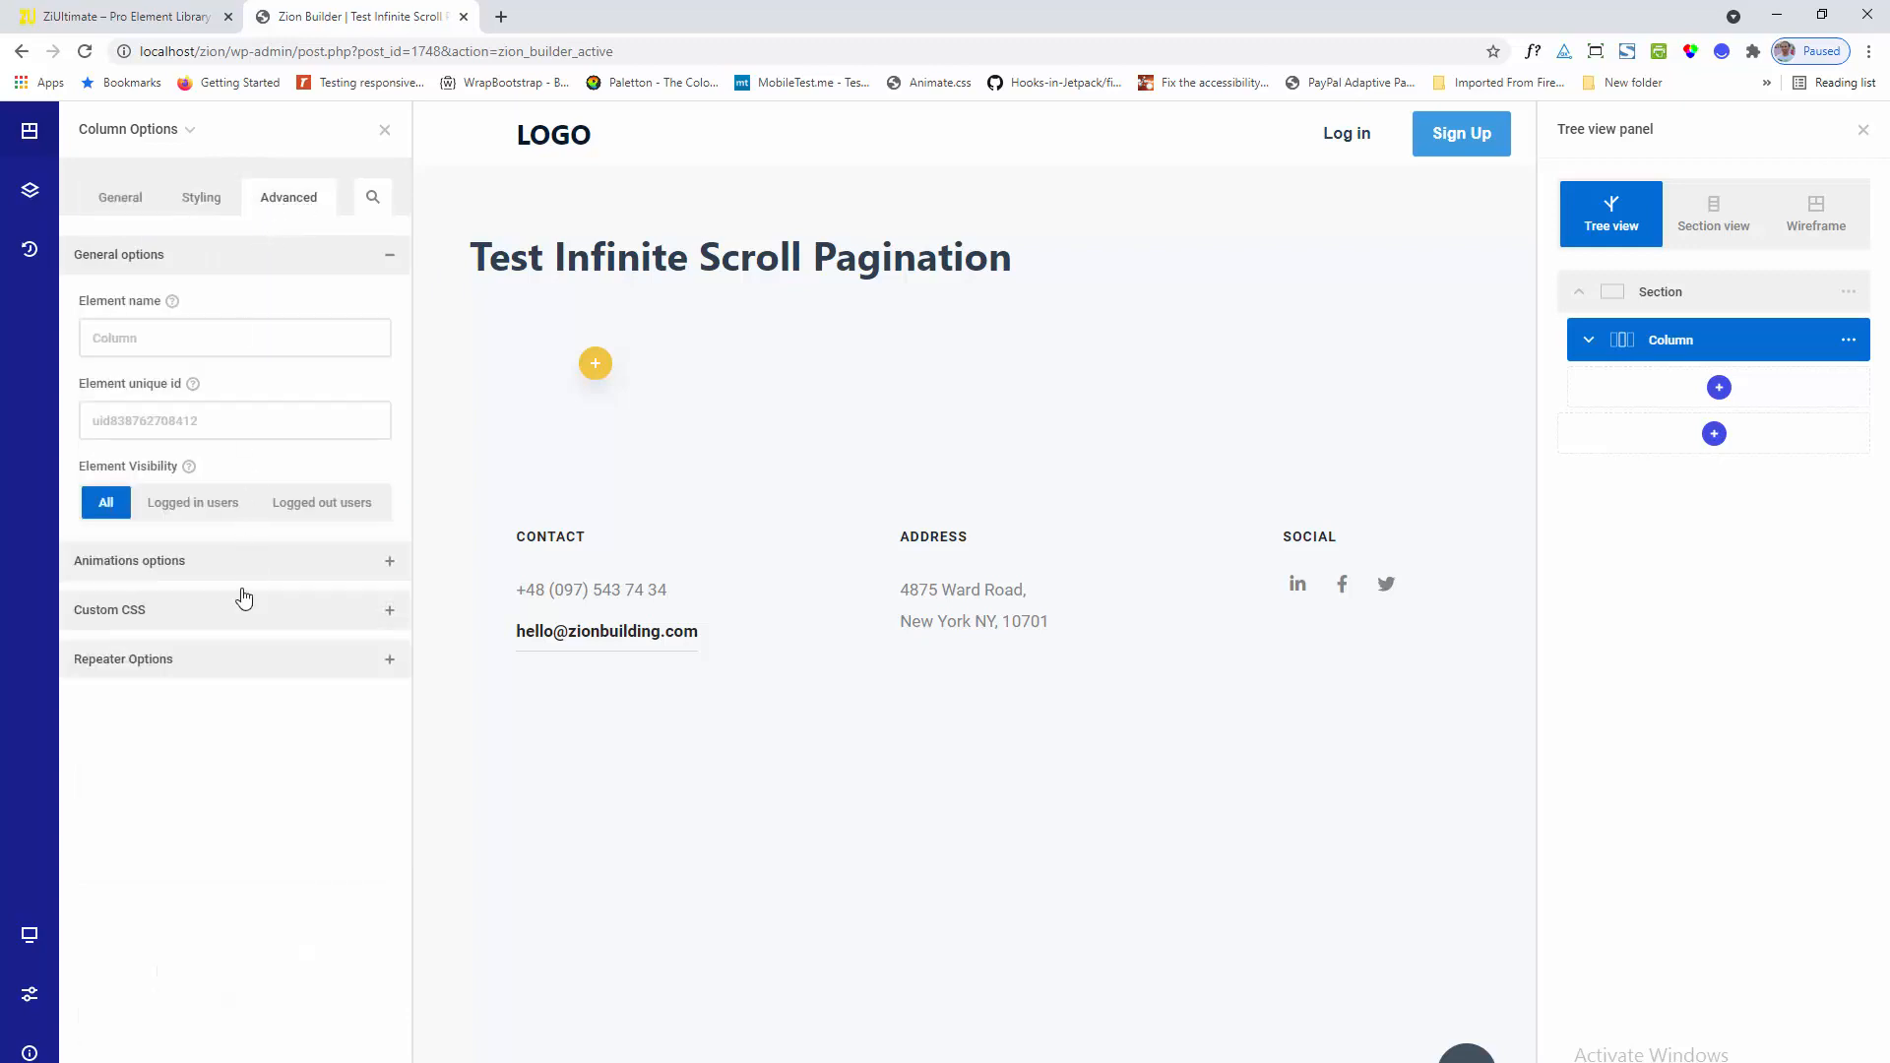
{"action": "left_click", "coordinate": [238, 664]}
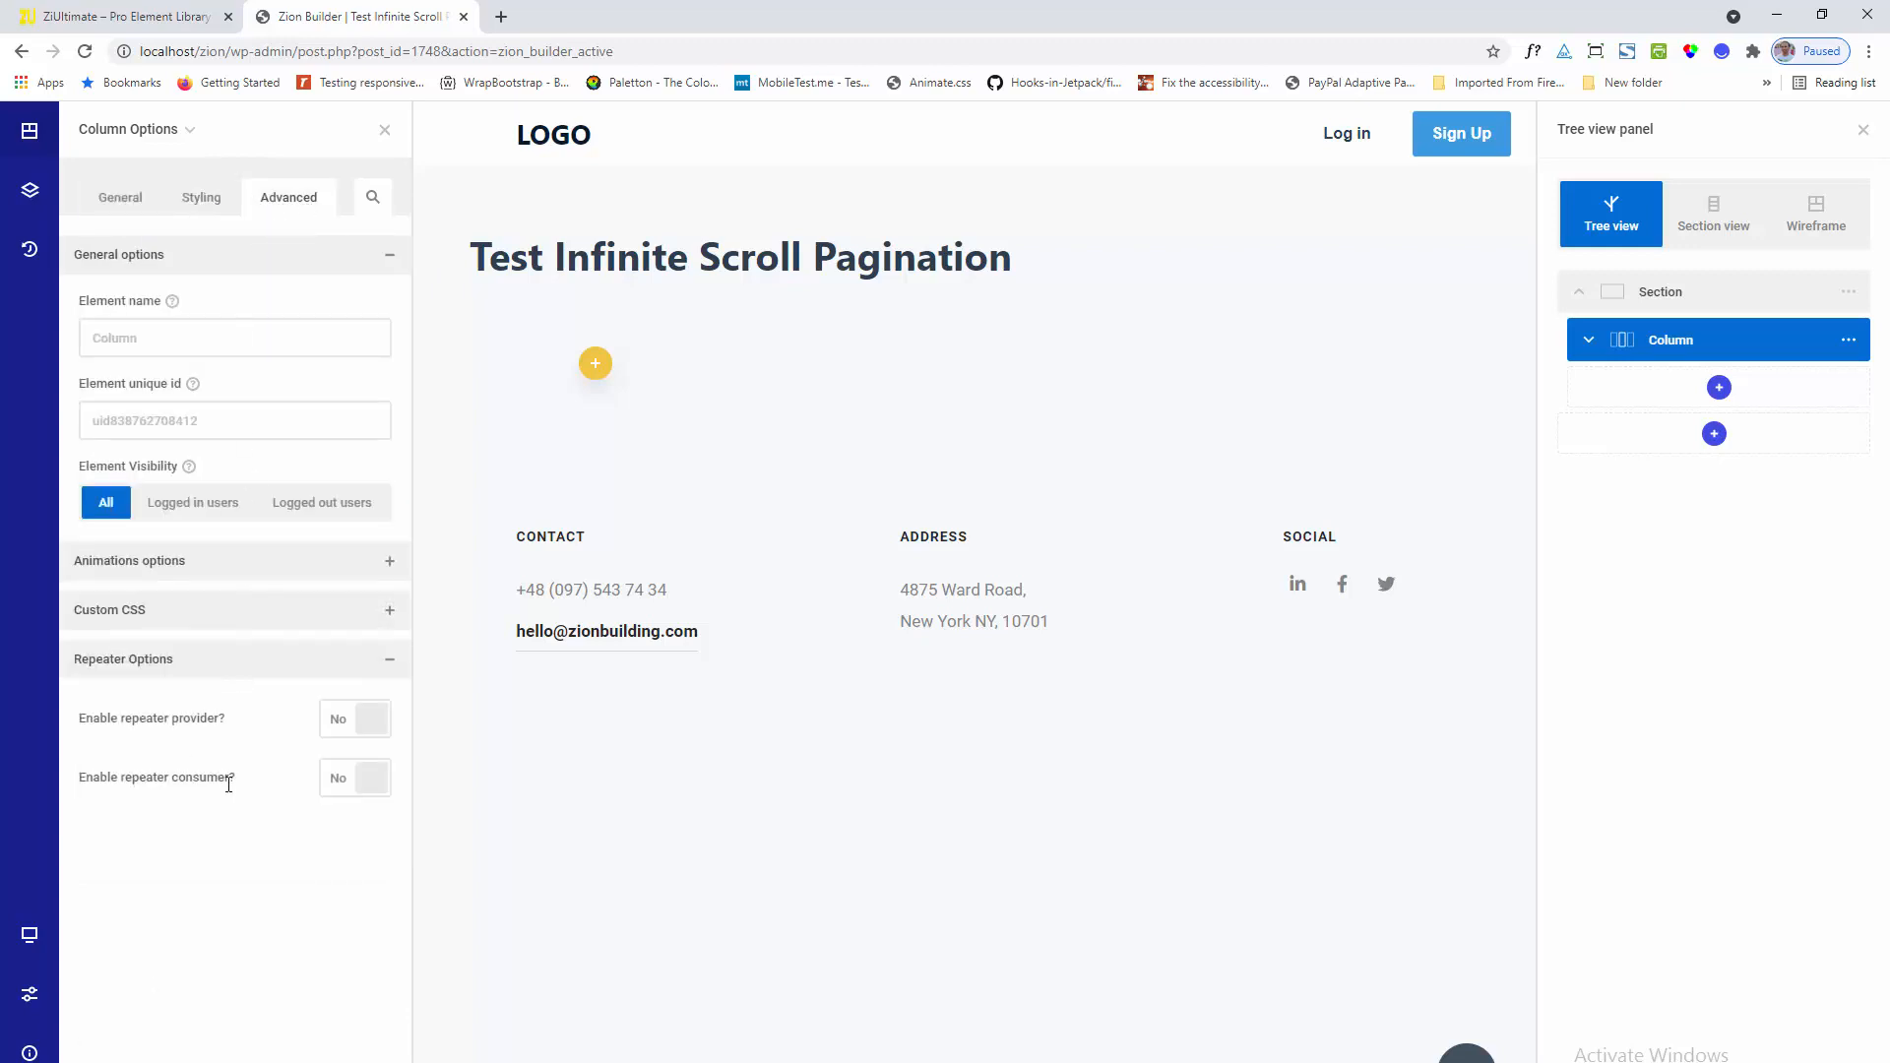
{"action": "left_click", "coordinate": [339, 790]}
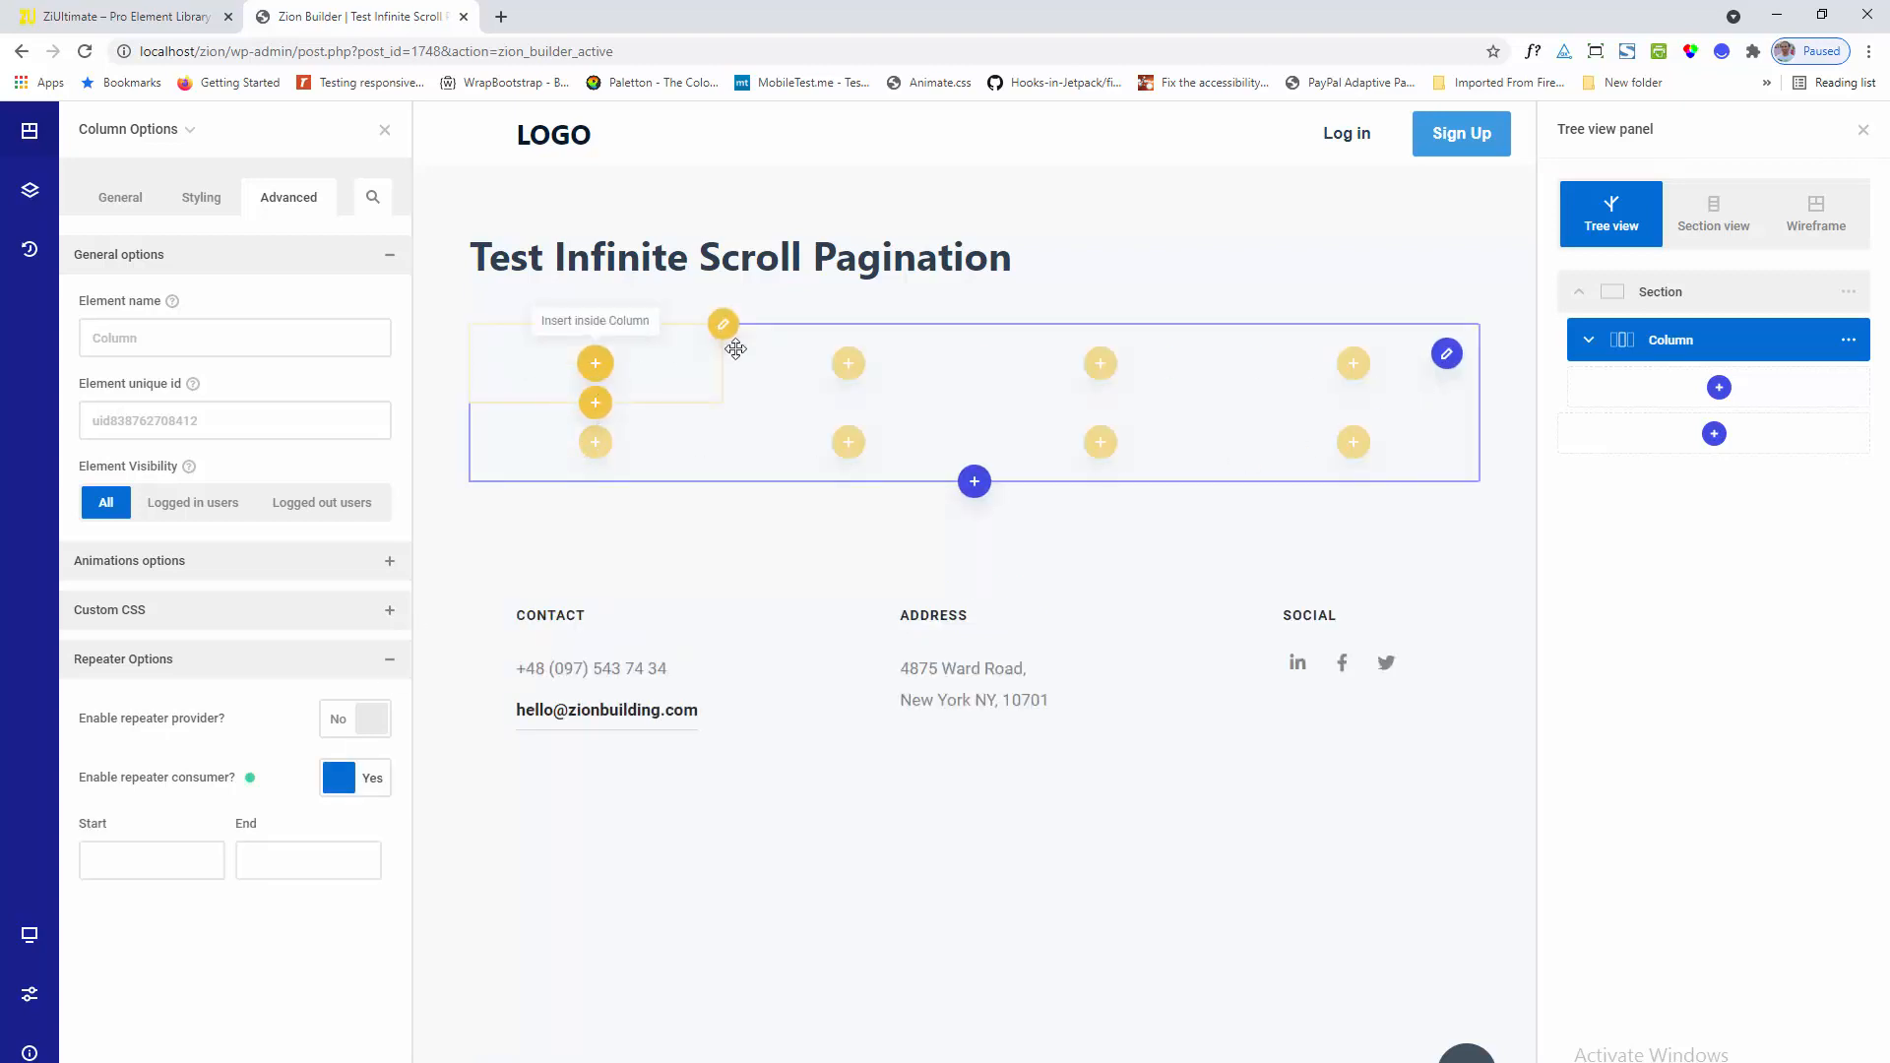
Add an Image element inside the column
{"action": "left_click", "coordinate": [1589, 339]}
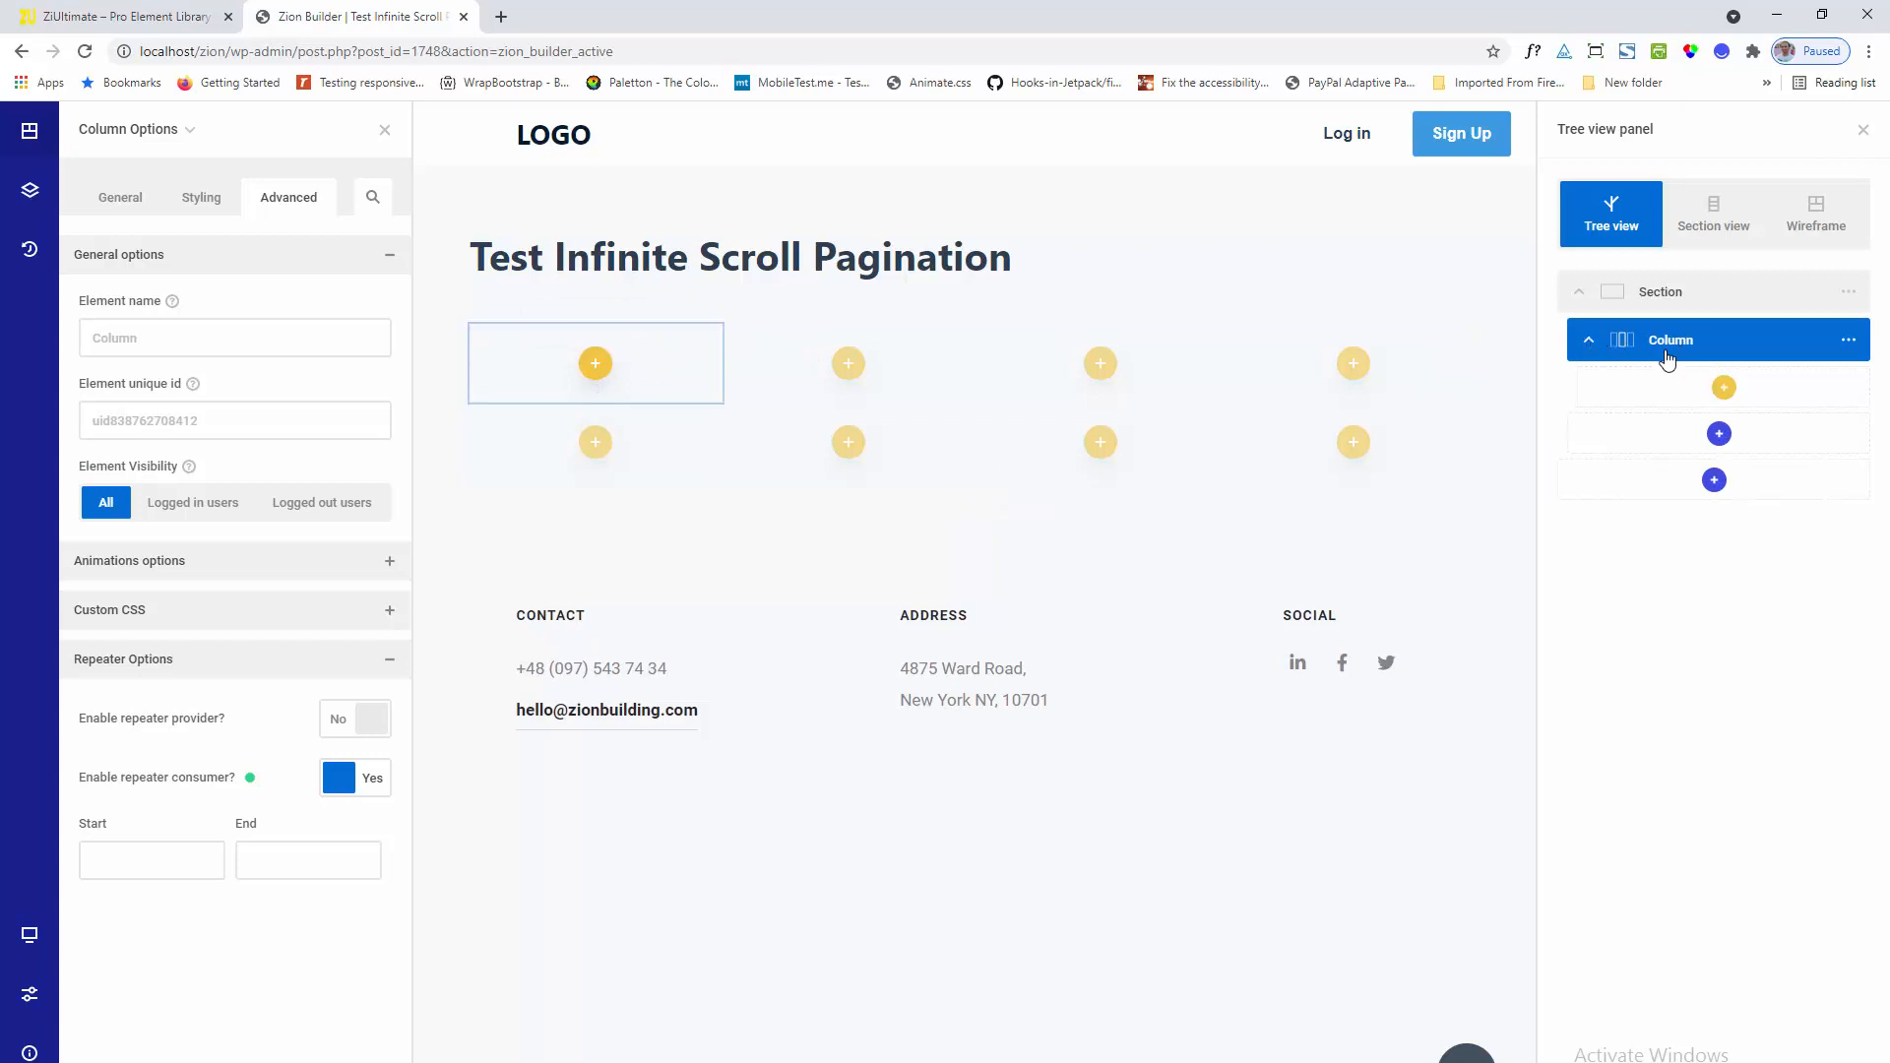
{"action": "left_click", "coordinate": [1726, 390]}
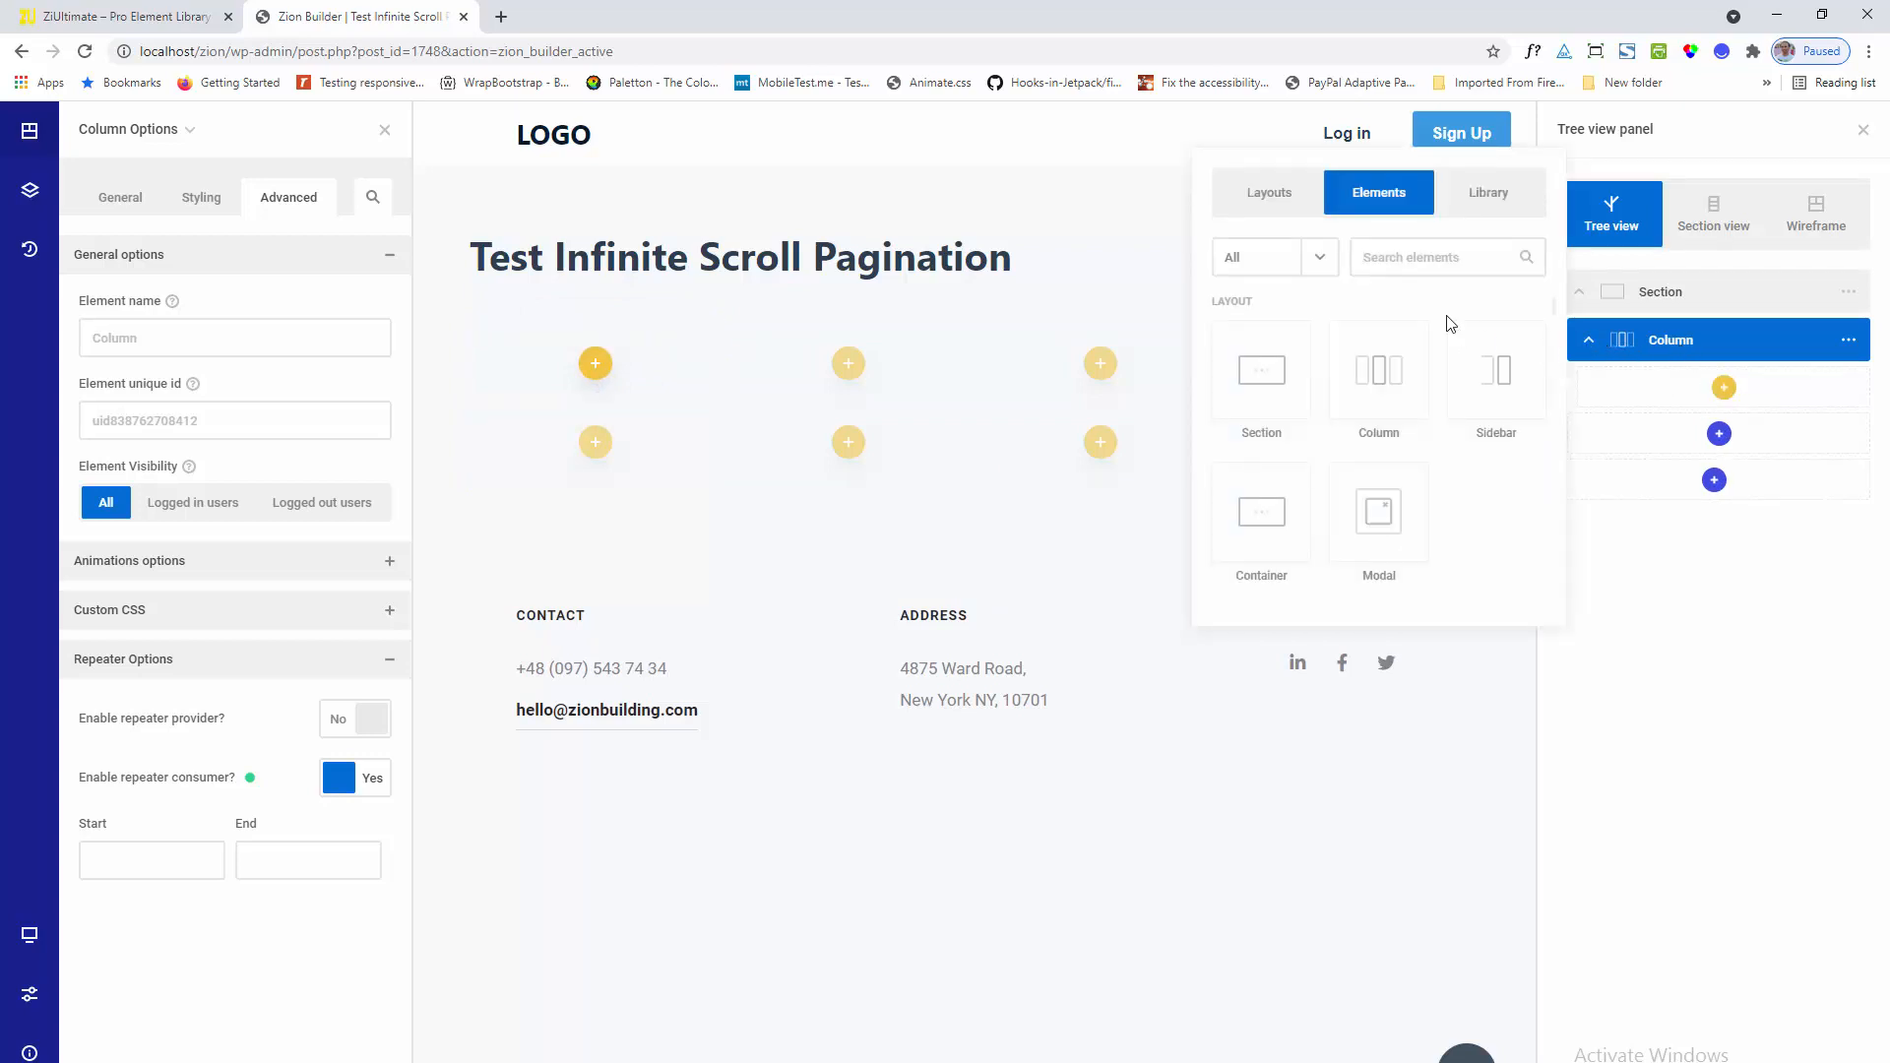
{"action": "type", "text": "imag"}
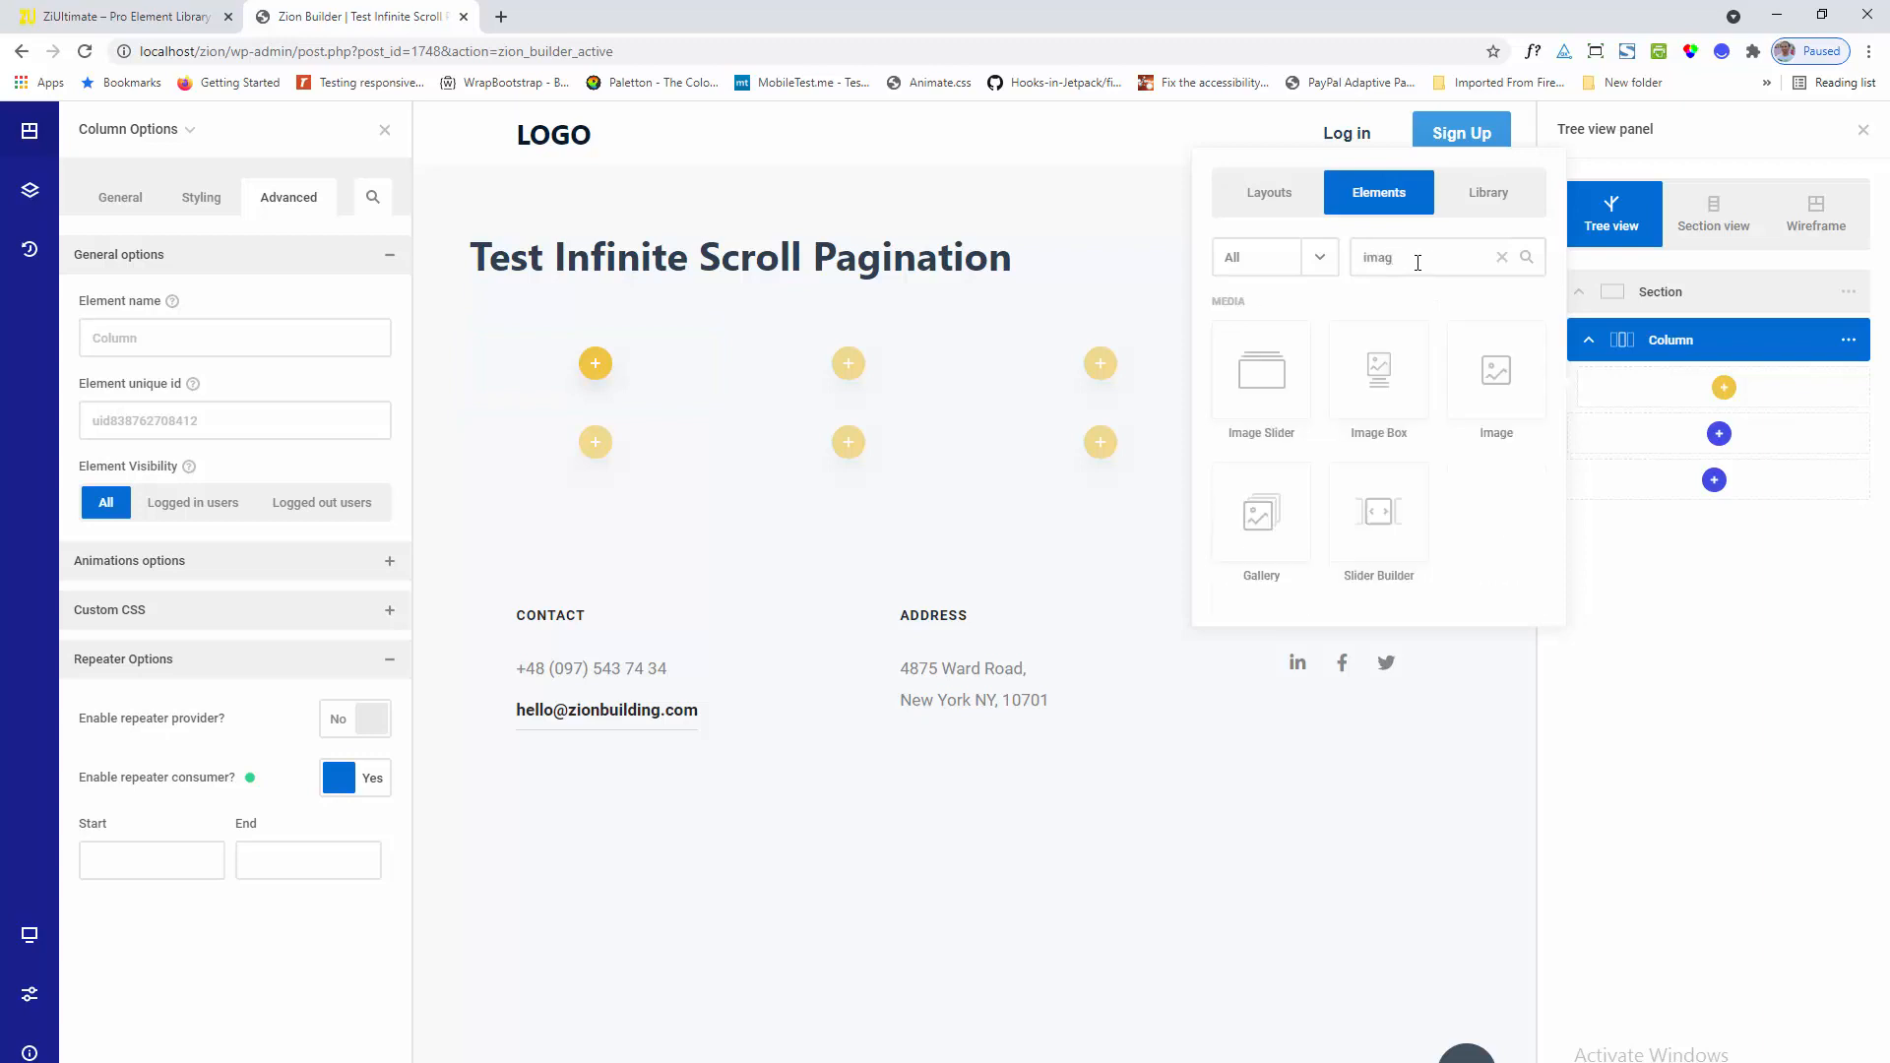
{"action": "left_click", "coordinate": [1509, 392]}
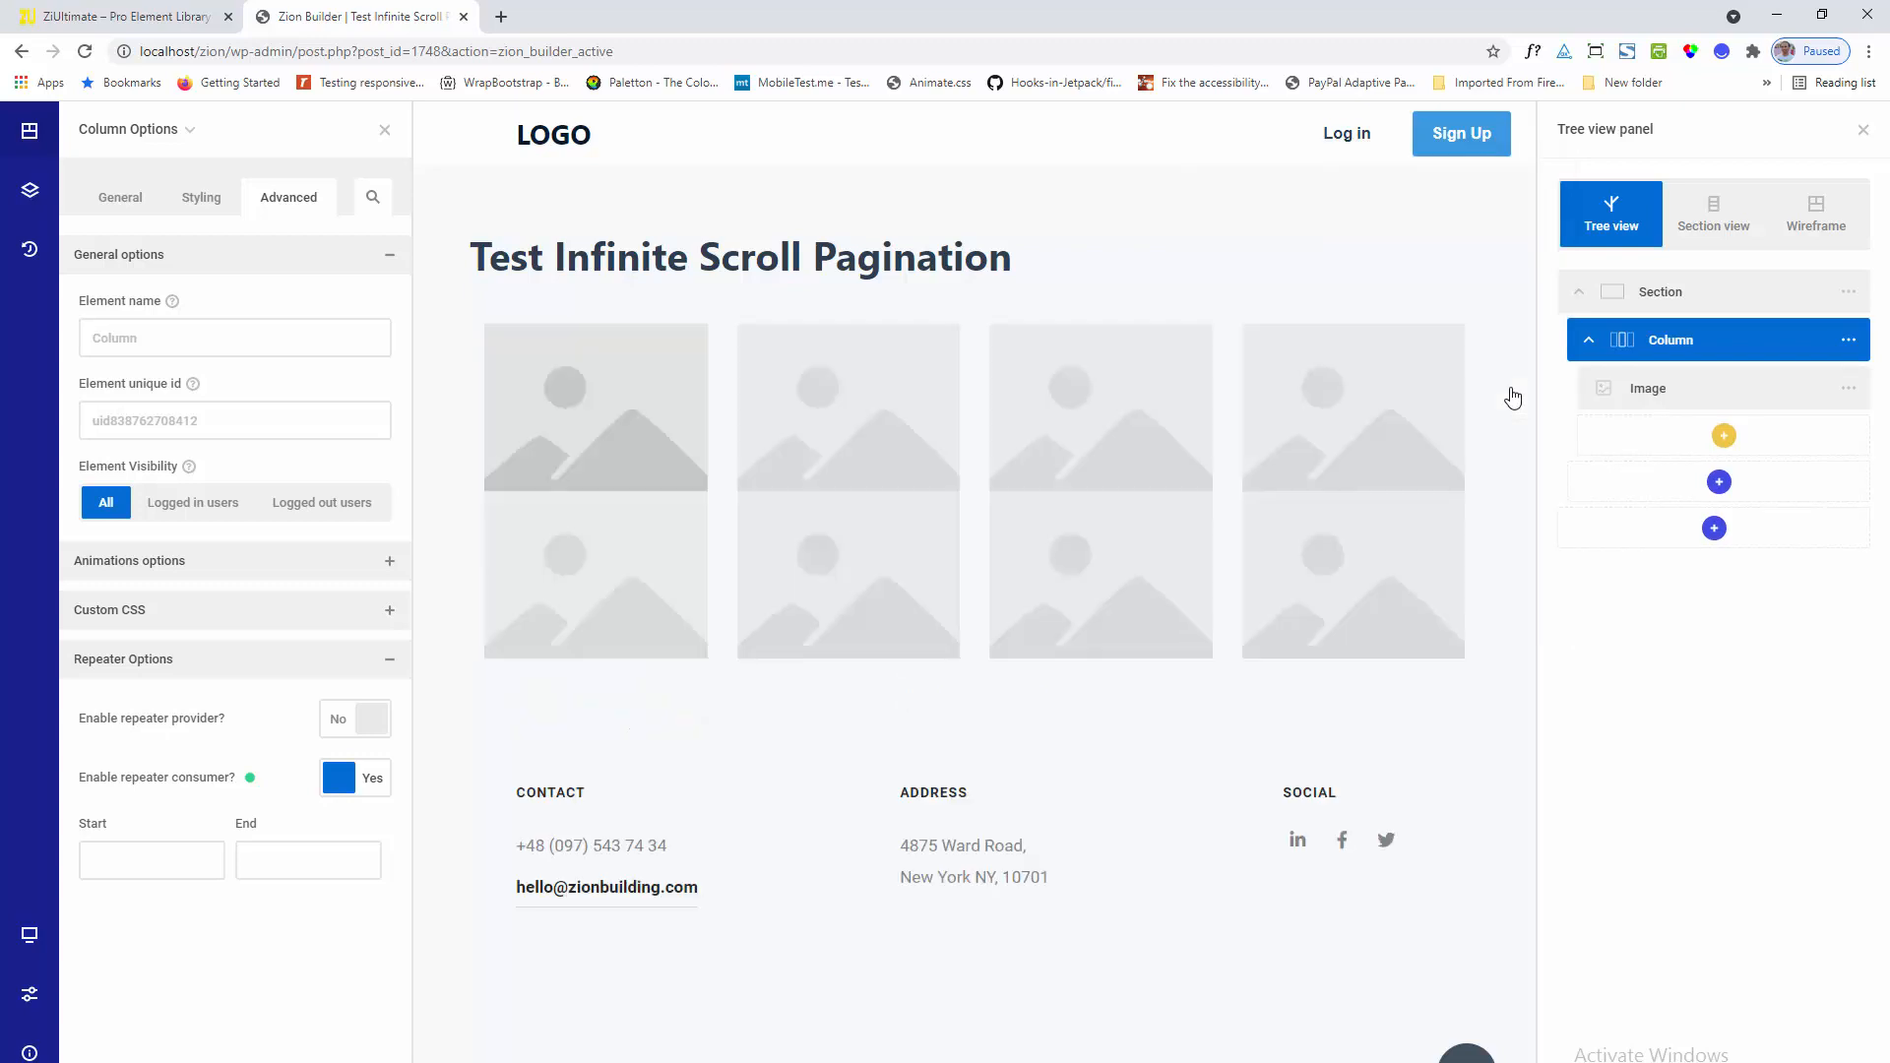
Edit the new image element and set its source to the dynamic Featured image
{"action": "left_click", "coordinate": [606, 415]}
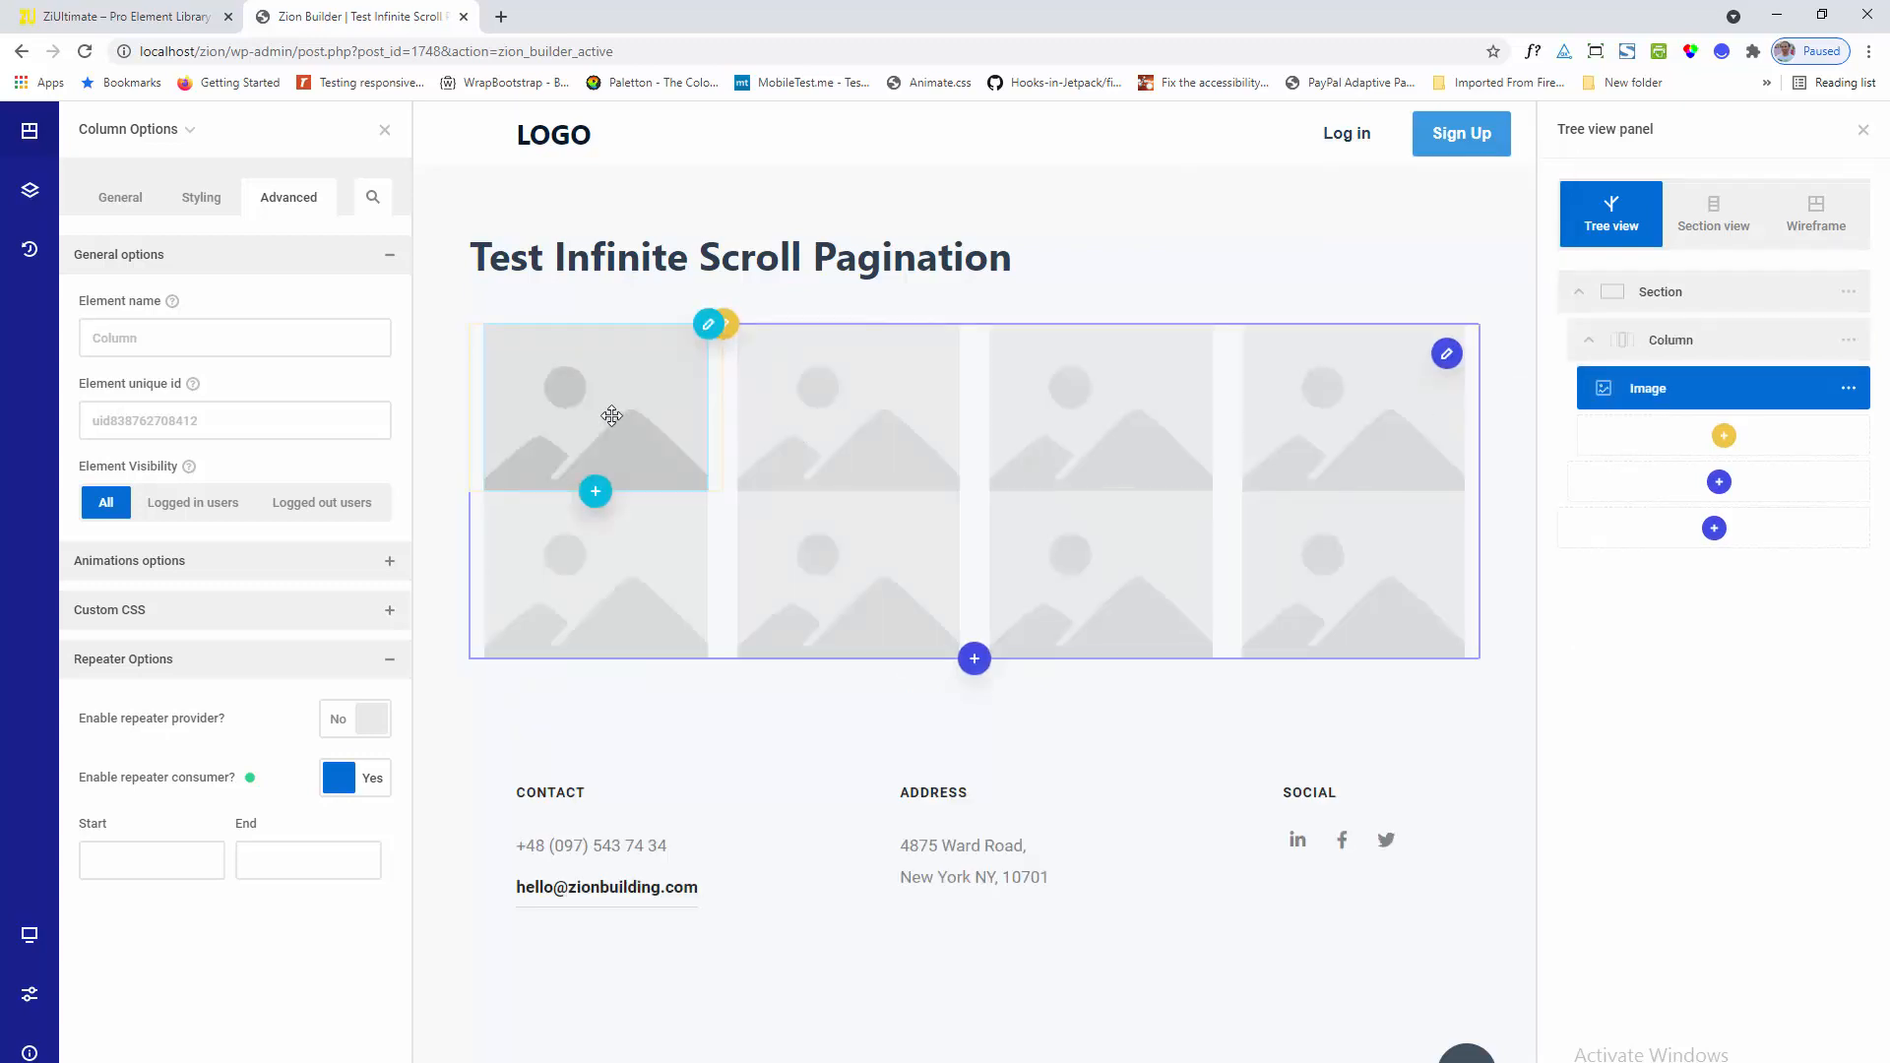
{"action": "mouse_move", "coordinate": [341, 412]}
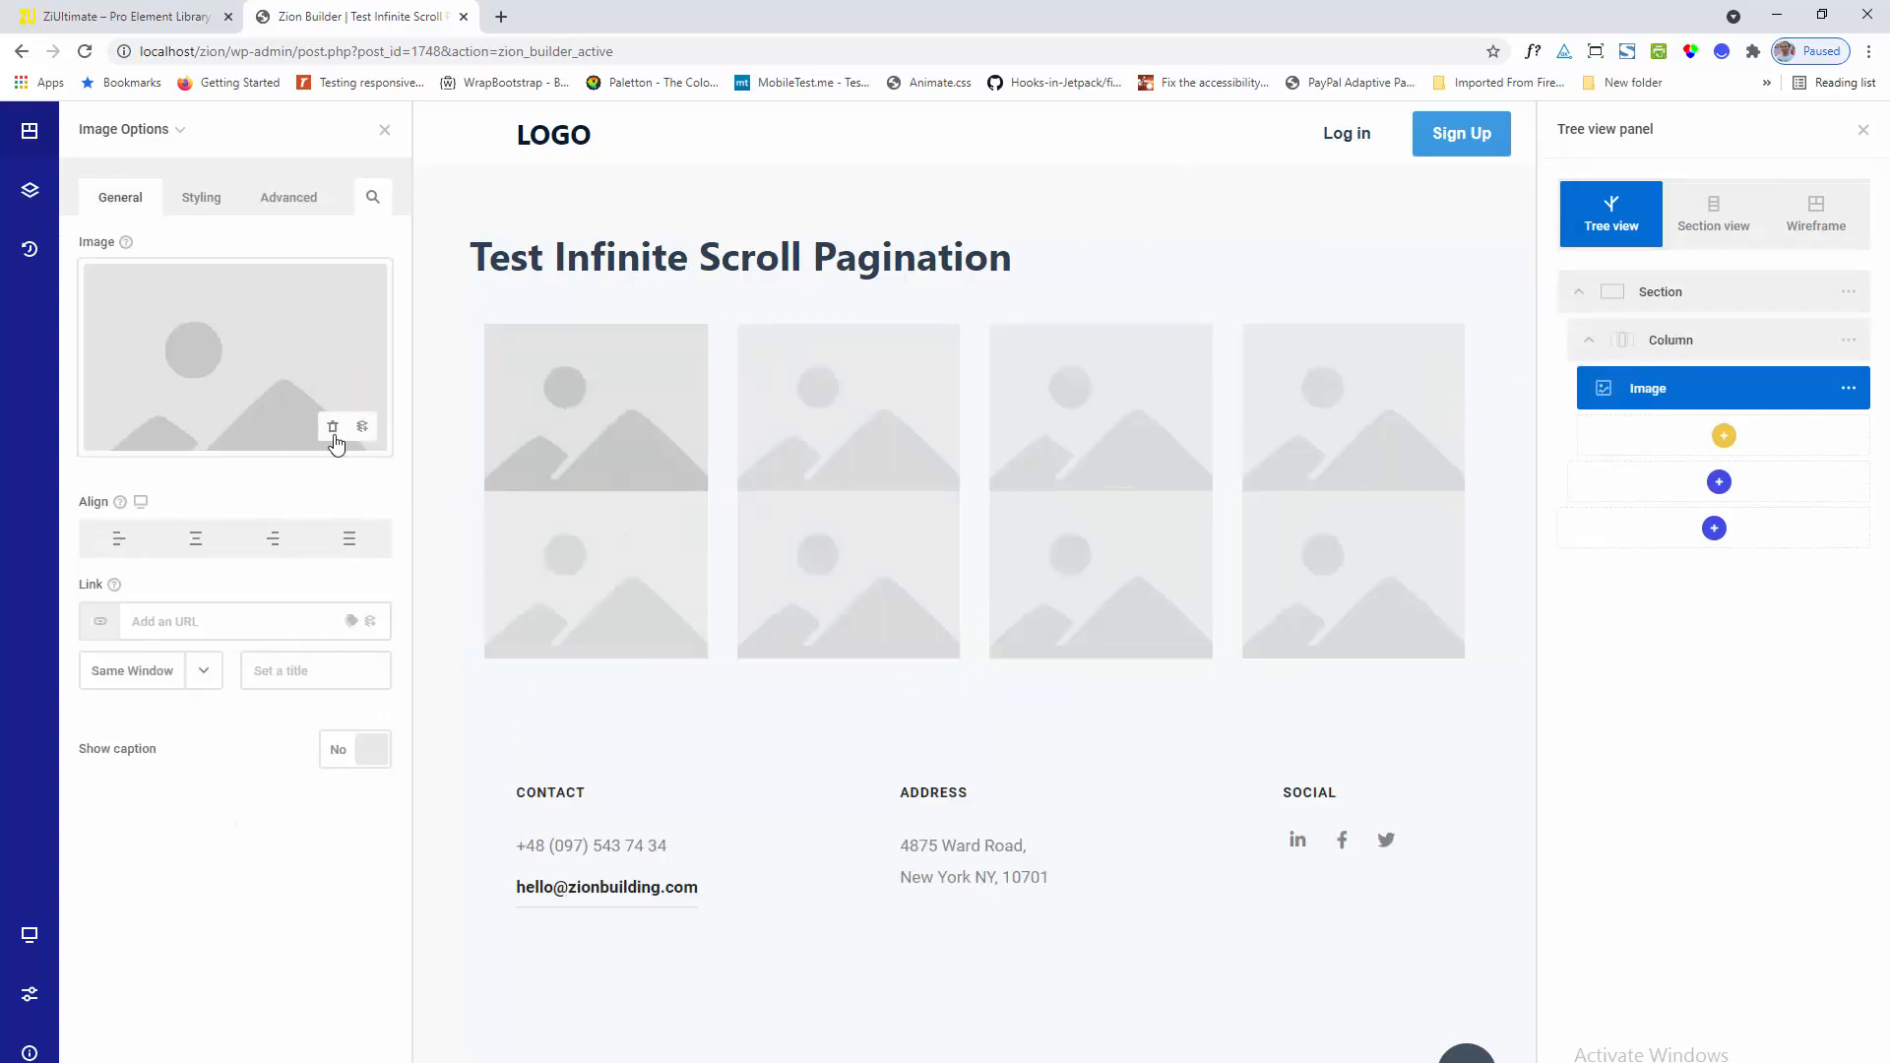
{"action": "left_click", "coordinate": [360, 431]}
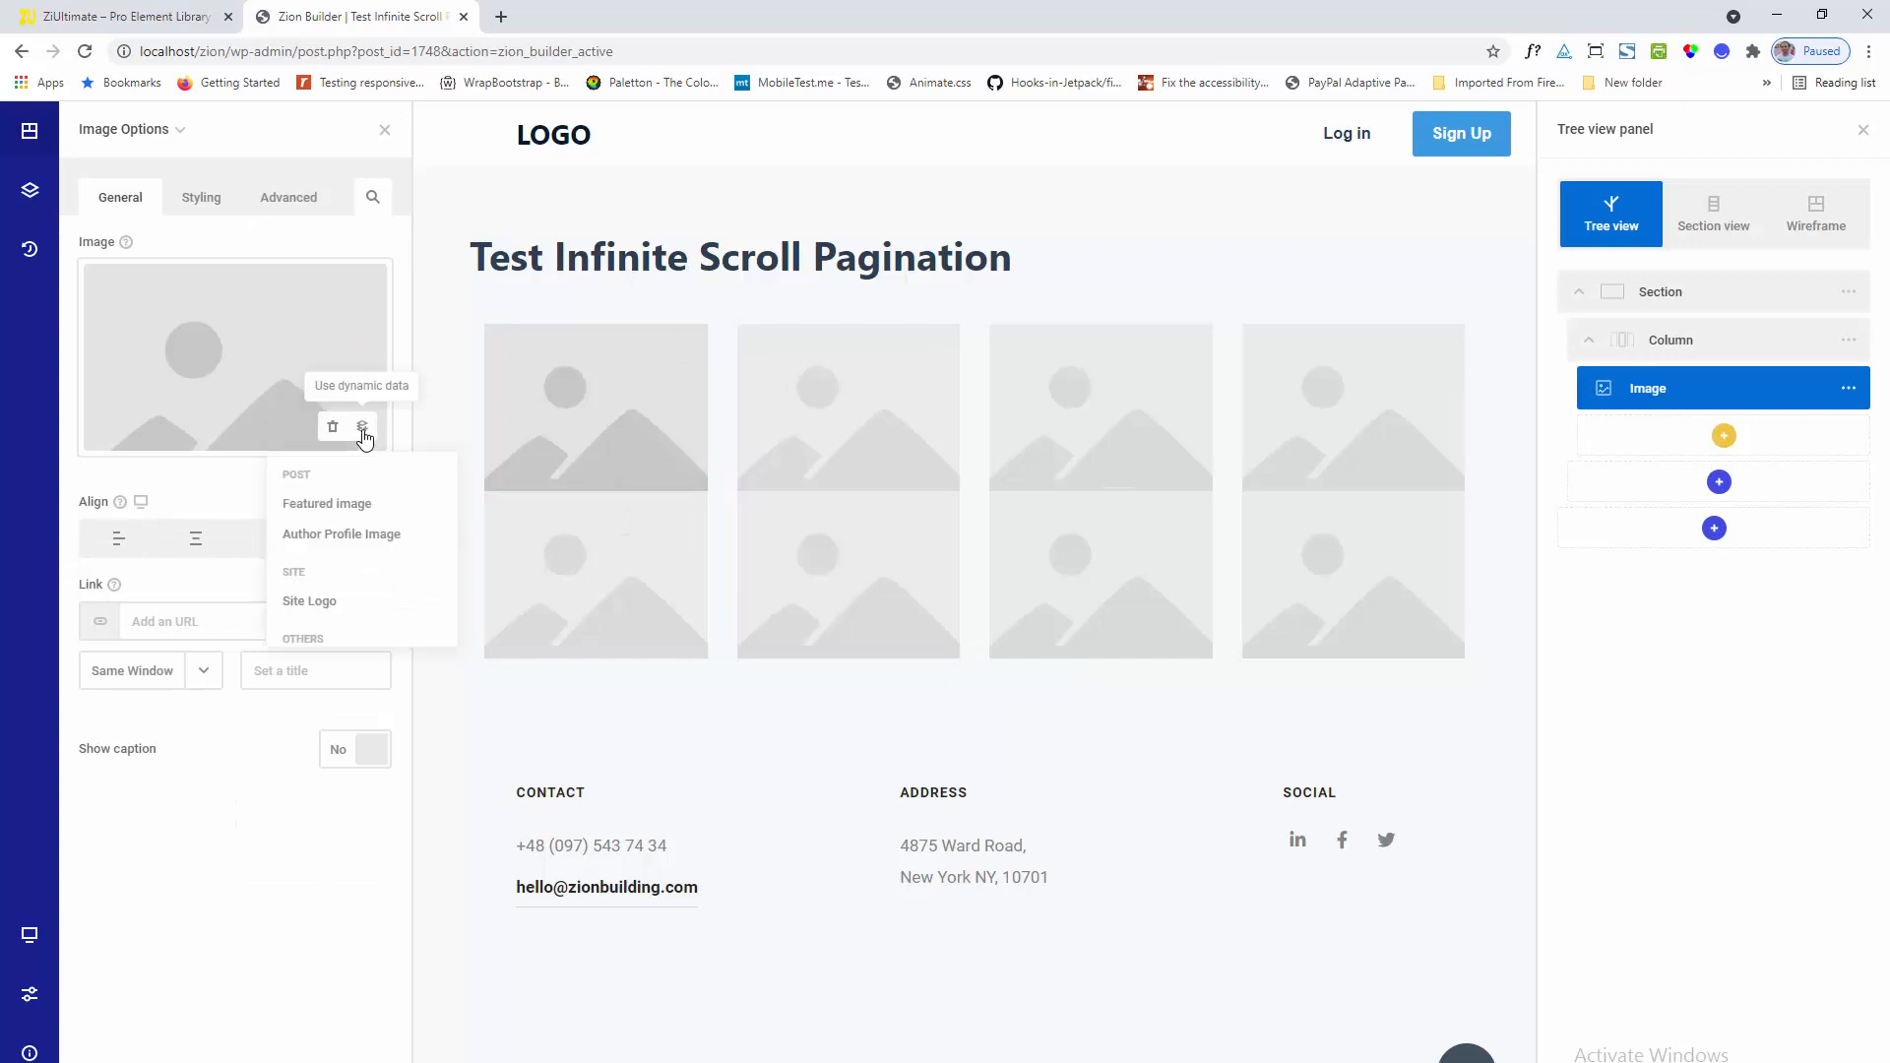
{"action": "left_click", "coordinate": [360, 505]}
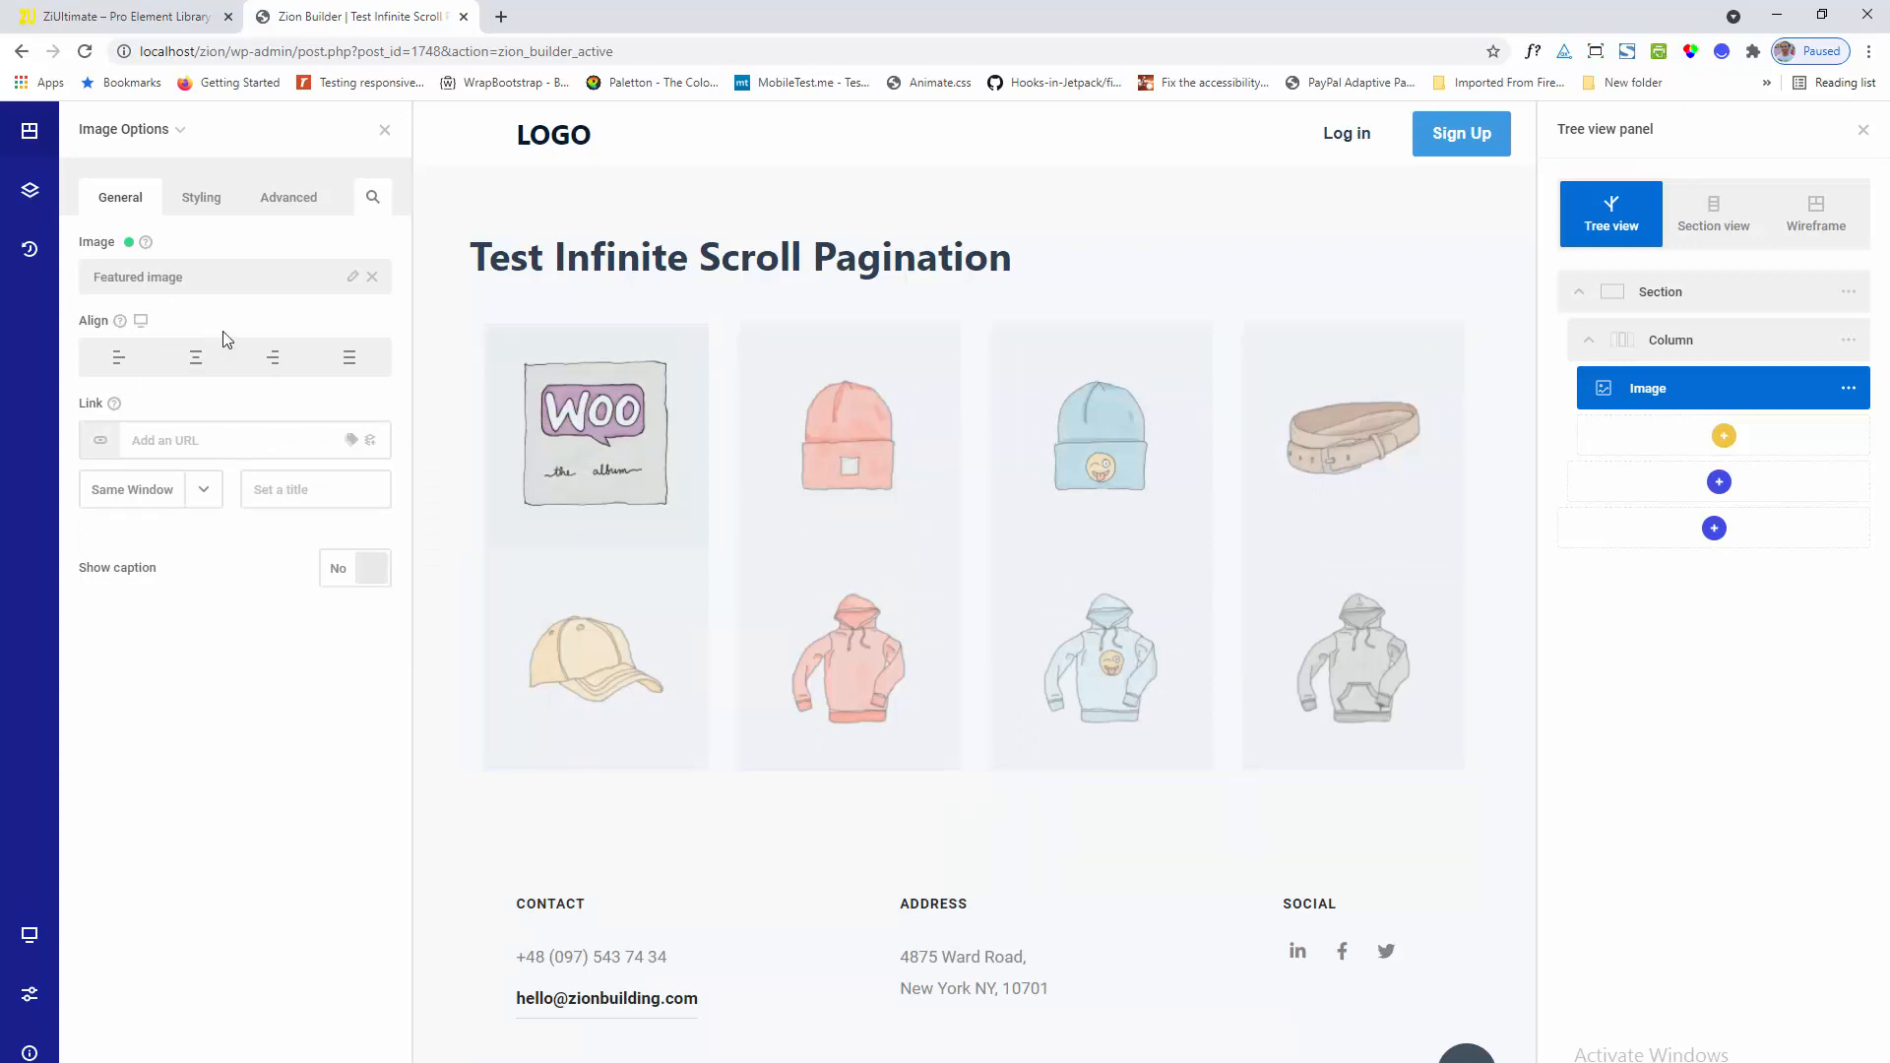
Edit the column and give its wrapper a bottom margin of 30 px
{"action": "right_click", "coordinate": [1677, 353]}
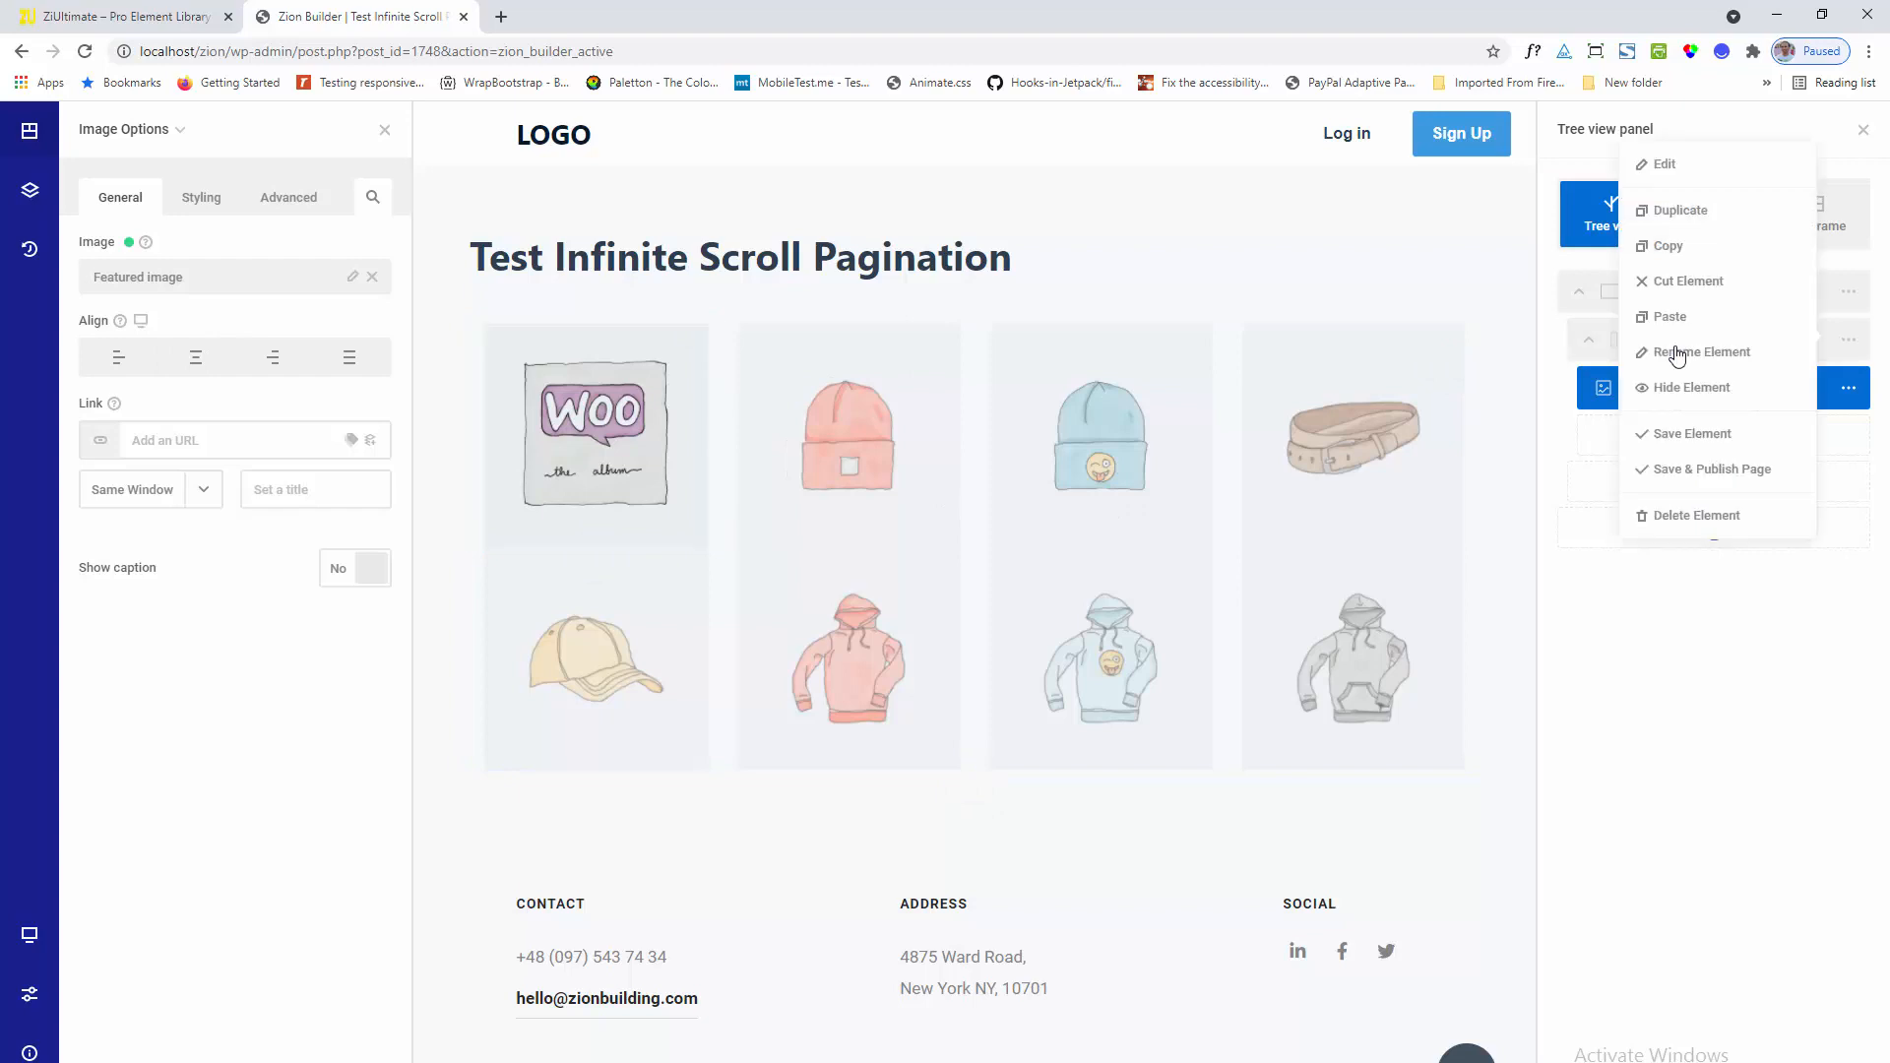
{"action": "left_click", "coordinate": [202, 196]}
{"action": "left_click", "coordinate": [167, 281]}
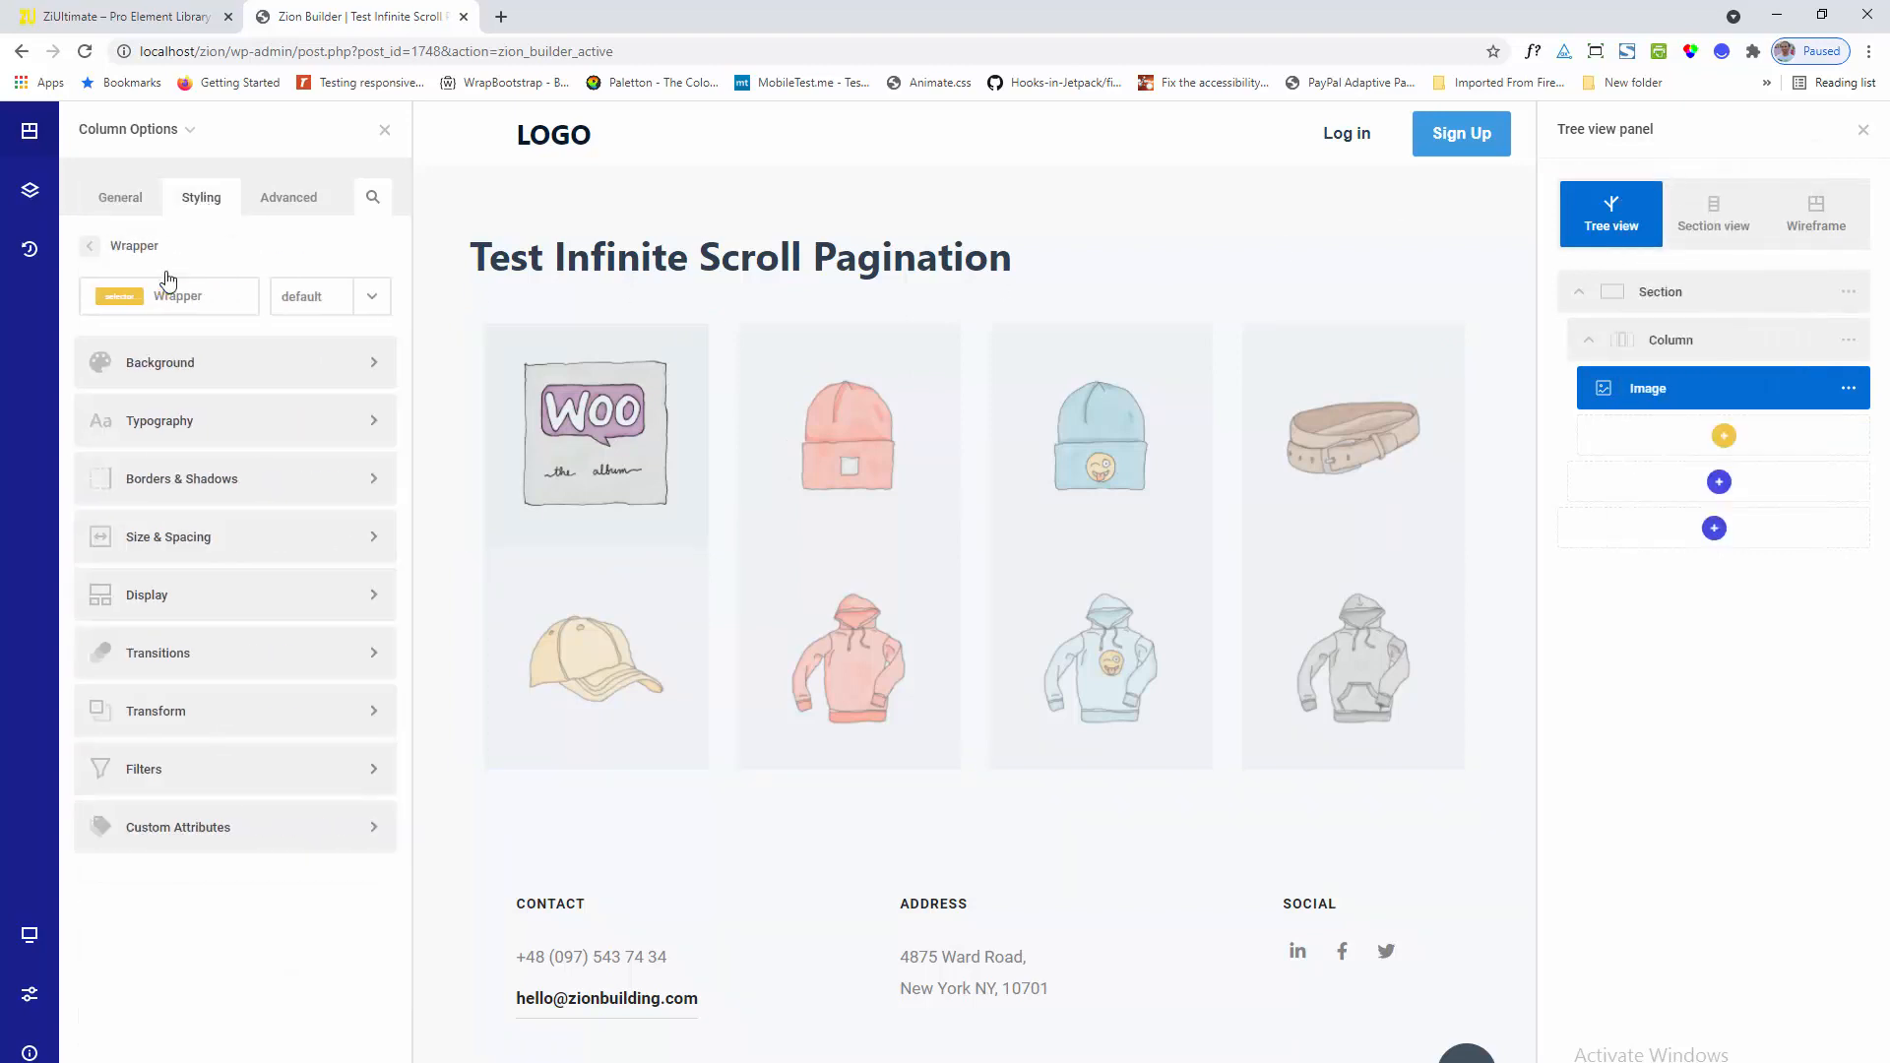
{"action": "left_click", "coordinate": [187, 540]}
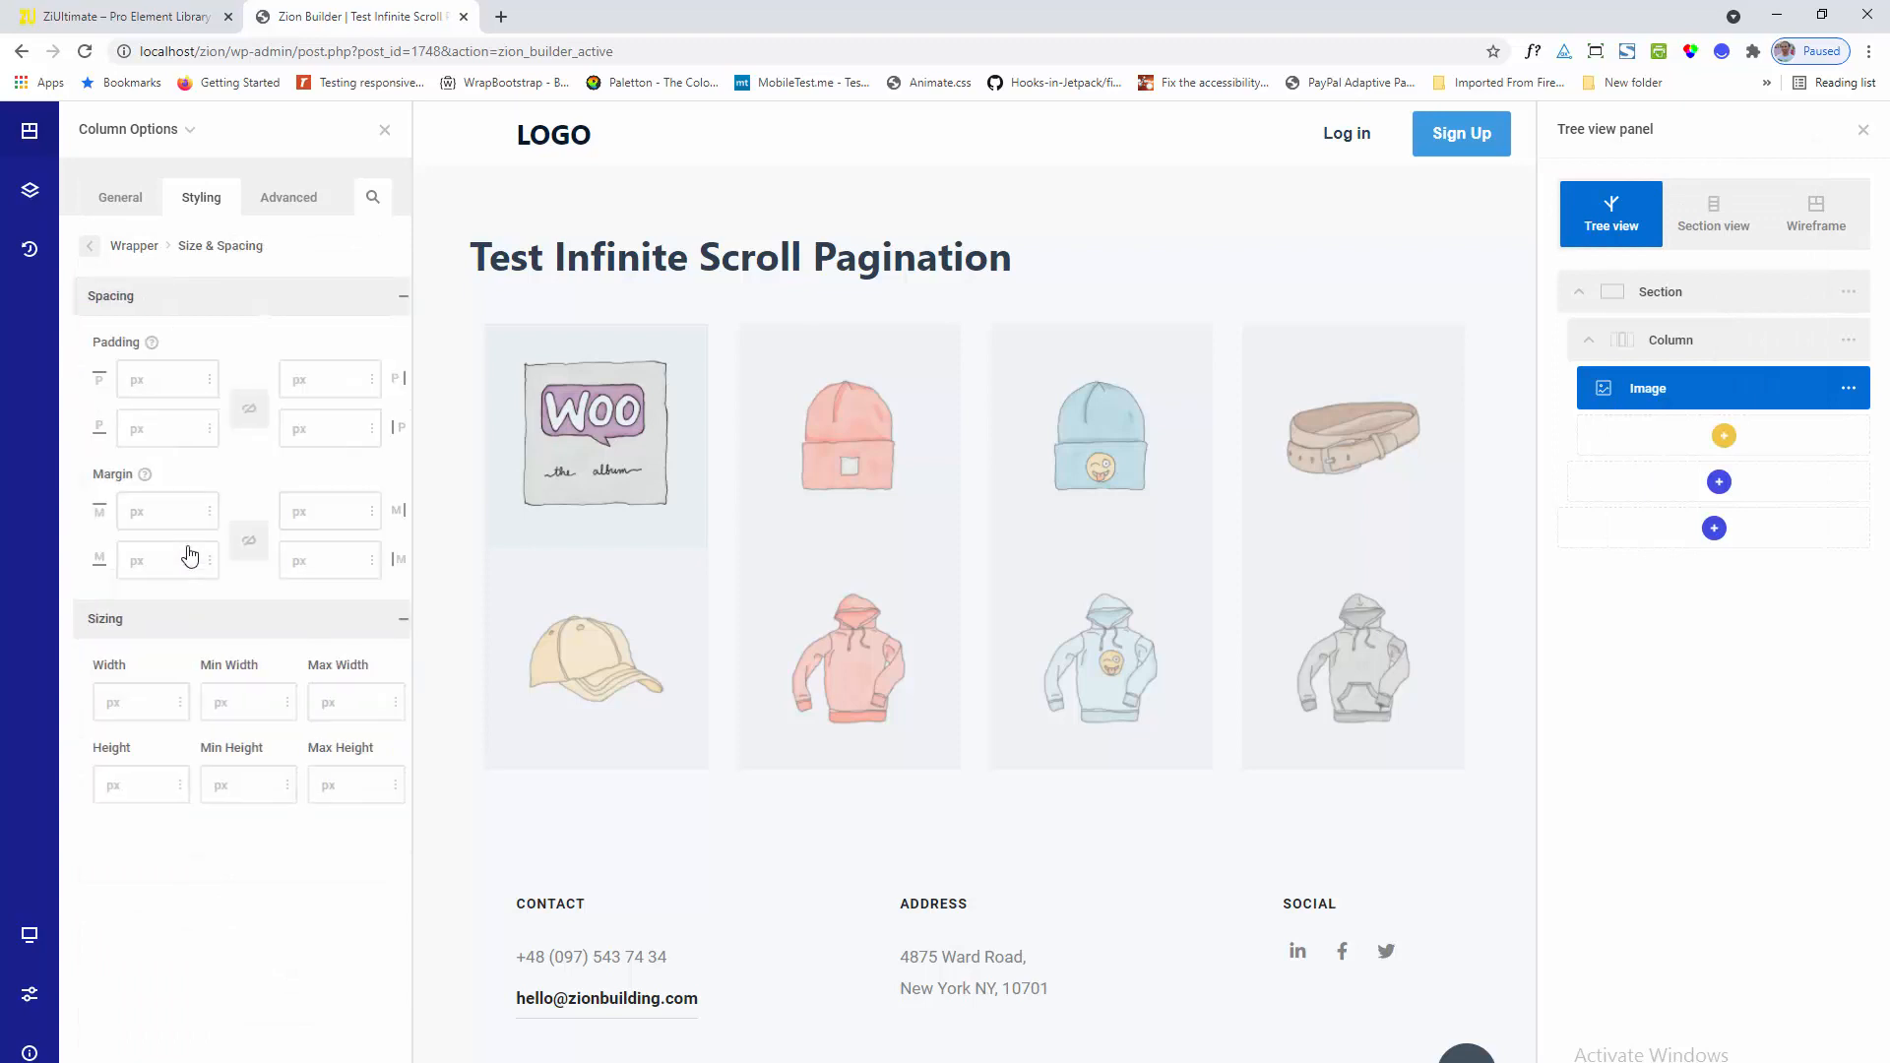
{"action": "left_click", "coordinate": [113, 570]}
{"action": "type", "text": "30"}
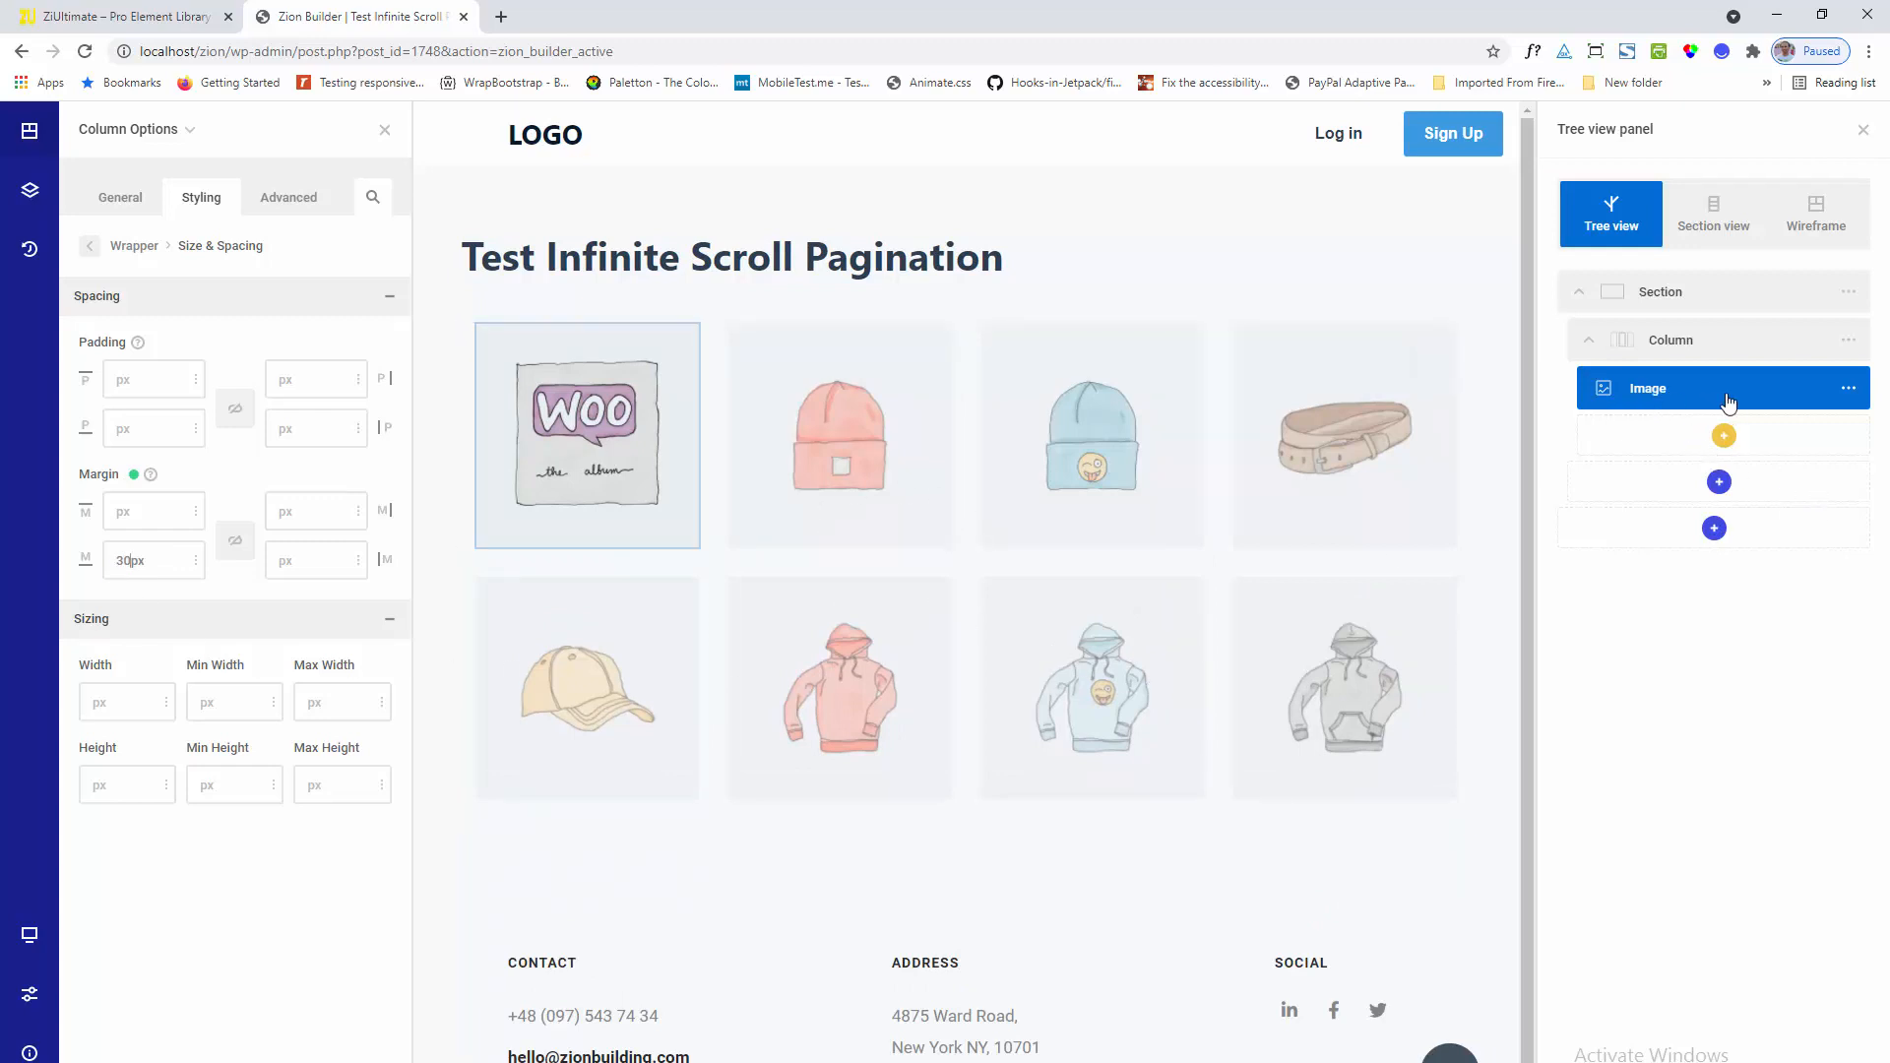
Open the element picker below the column's image and search the WooCommerce elements for a title element
{"action": "left_click", "coordinate": [1723, 439]}
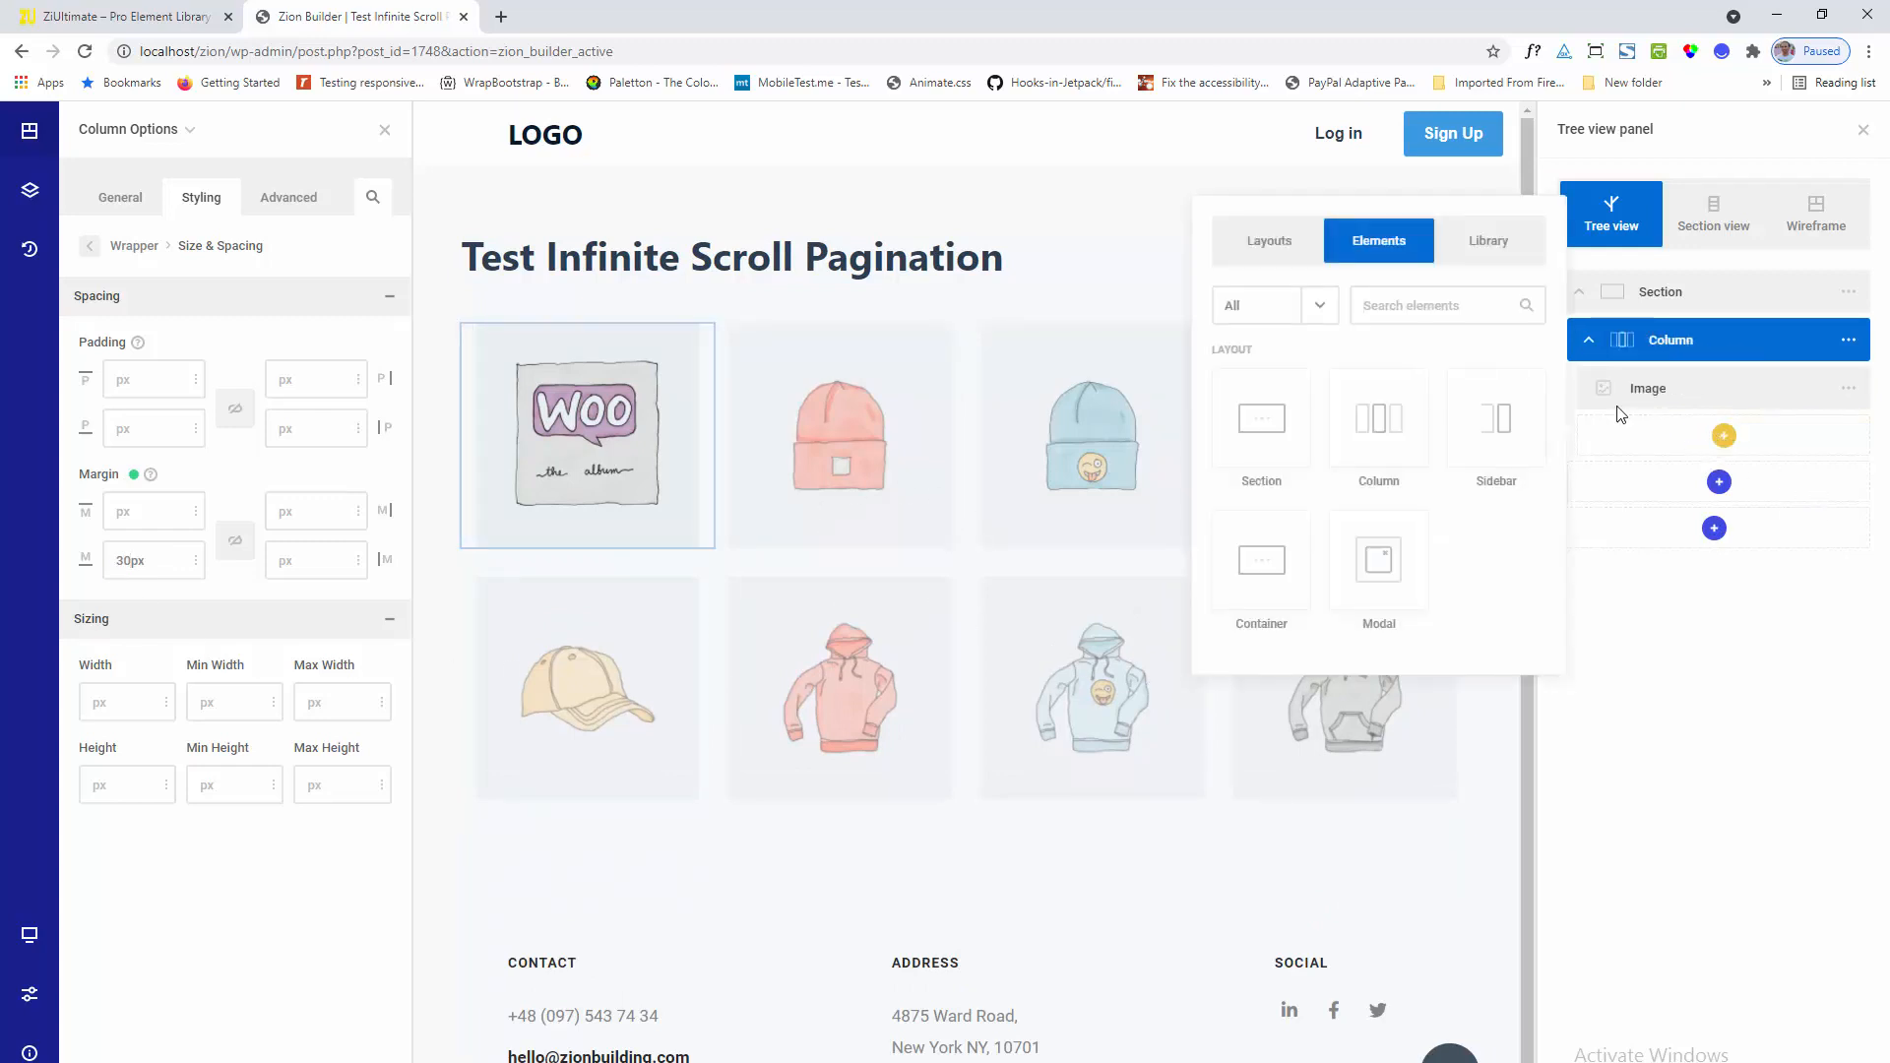
{"action": "type", "text": "hea"}
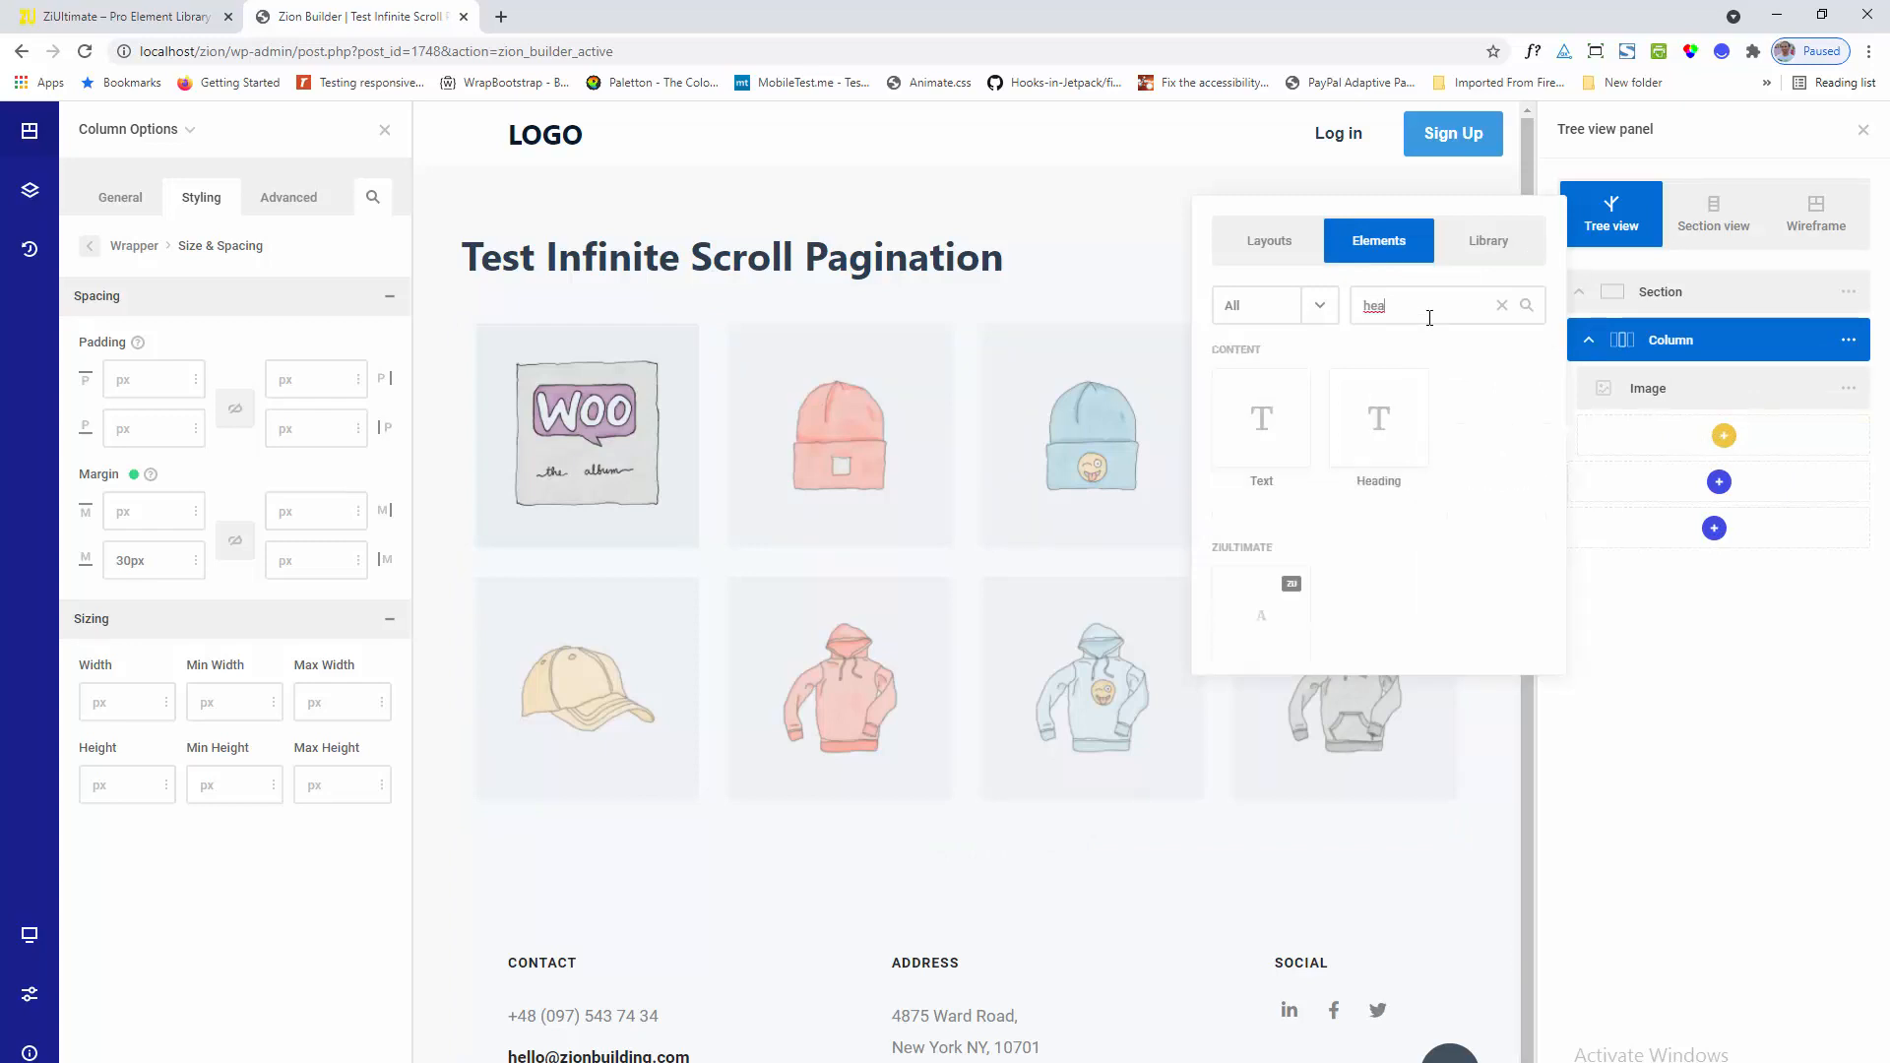
{"action": "key", "text": "BackSpace"}
{"action": "key", "text": "BackSpace"}
{"action": "key", "text": "BackSpace"}
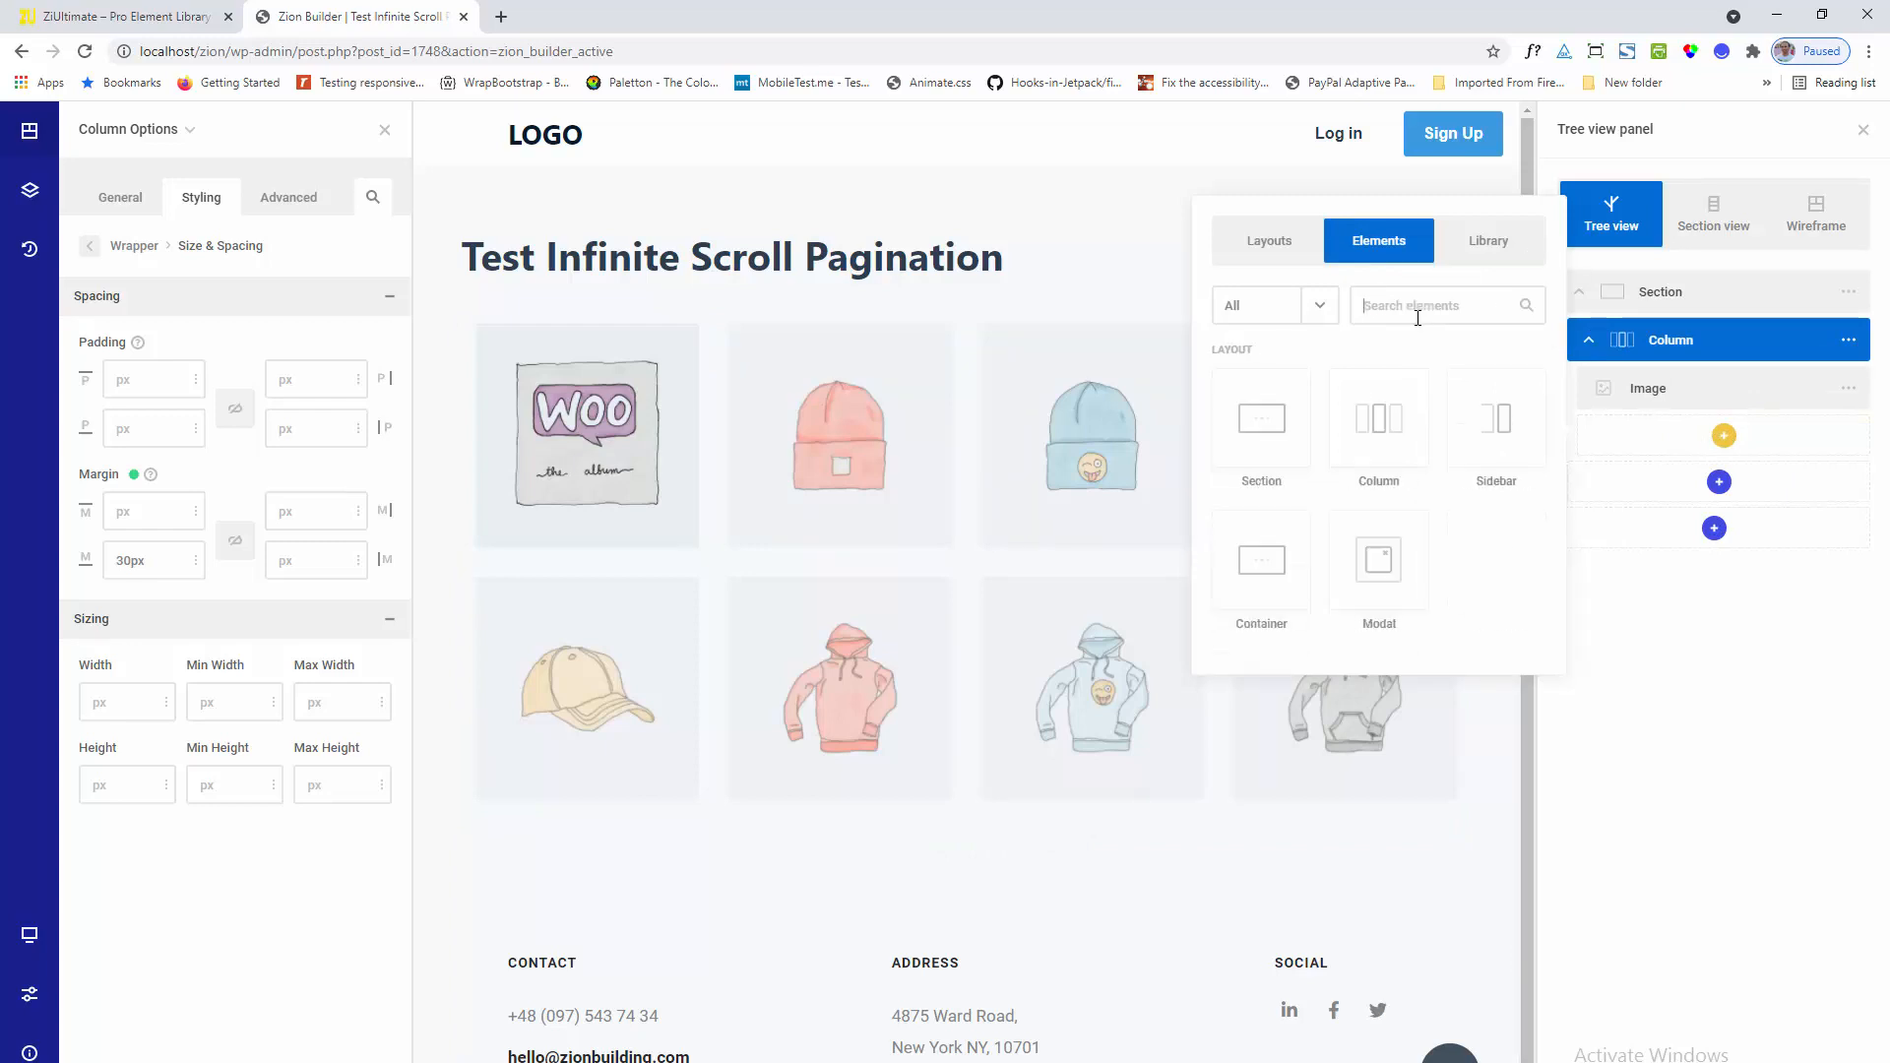
{"action": "left_click", "coordinate": [1327, 313]}
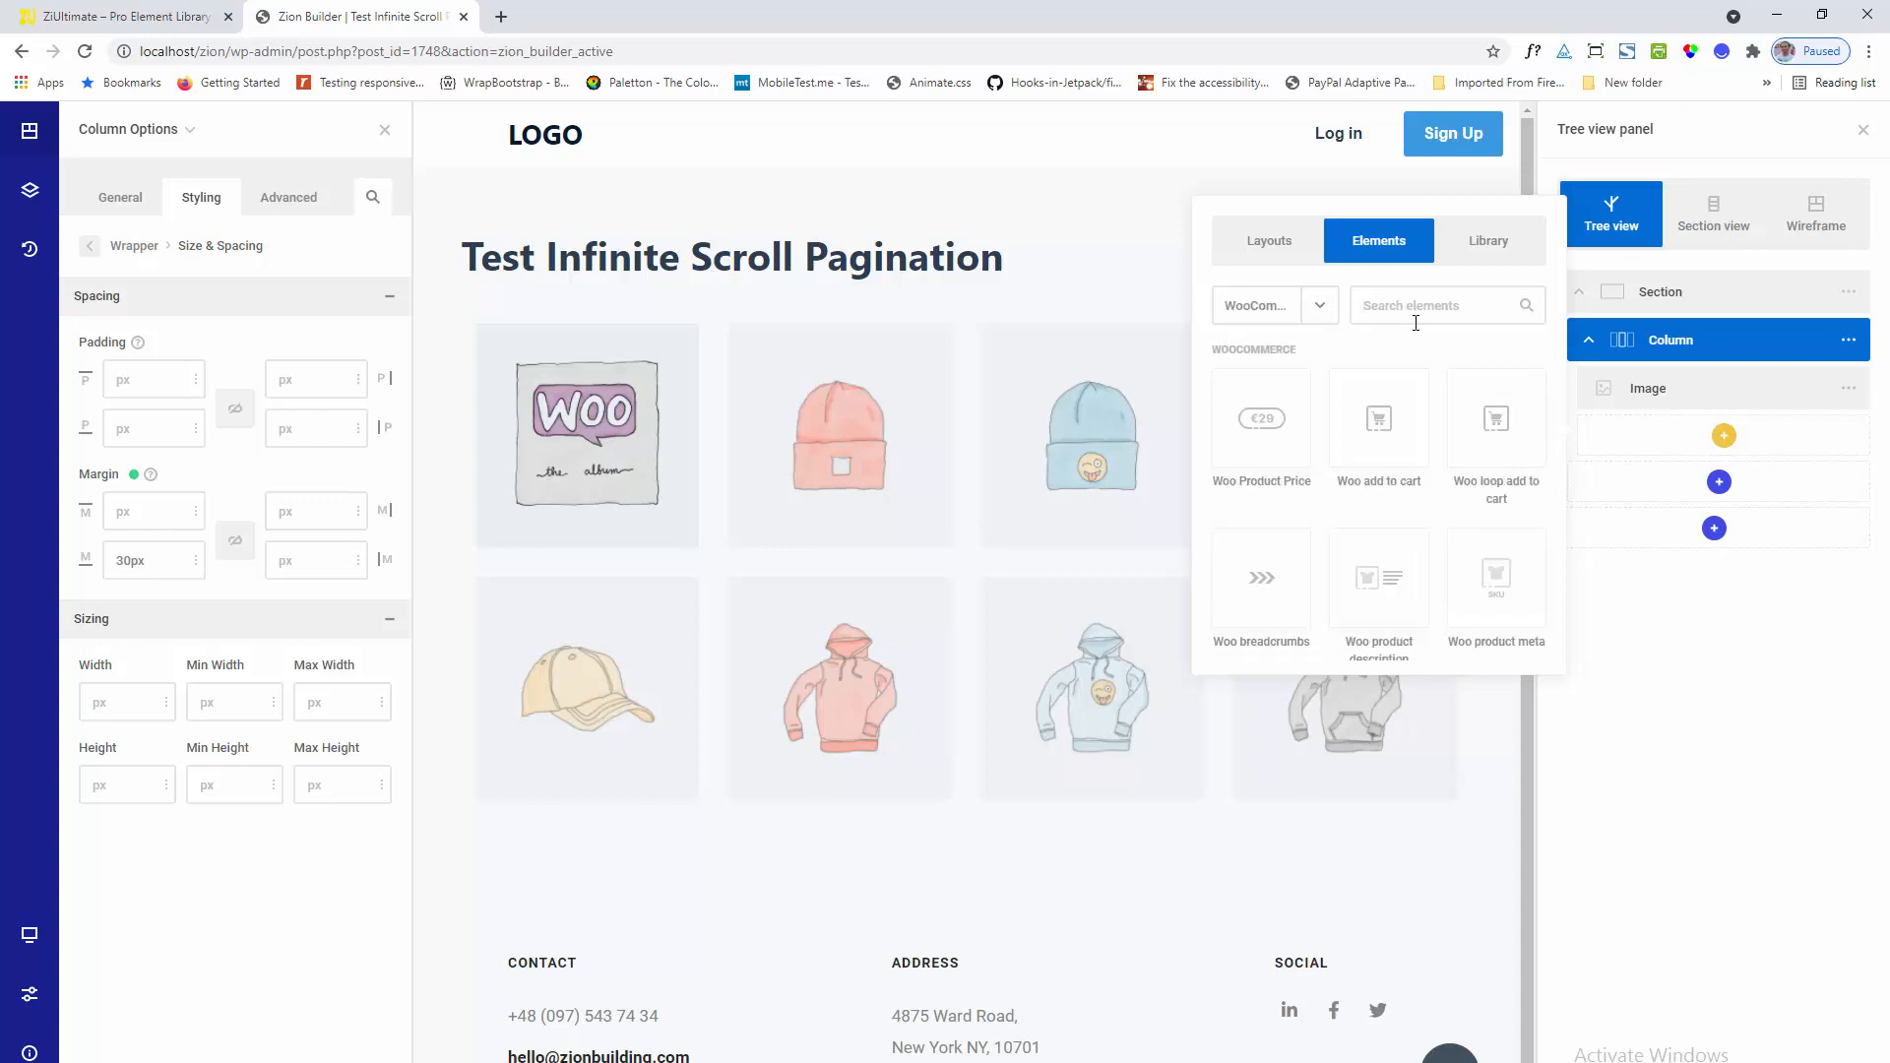
{"action": "left_click", "coordinate": [1417, 321]}
{"action": "type", "text": "titl"}
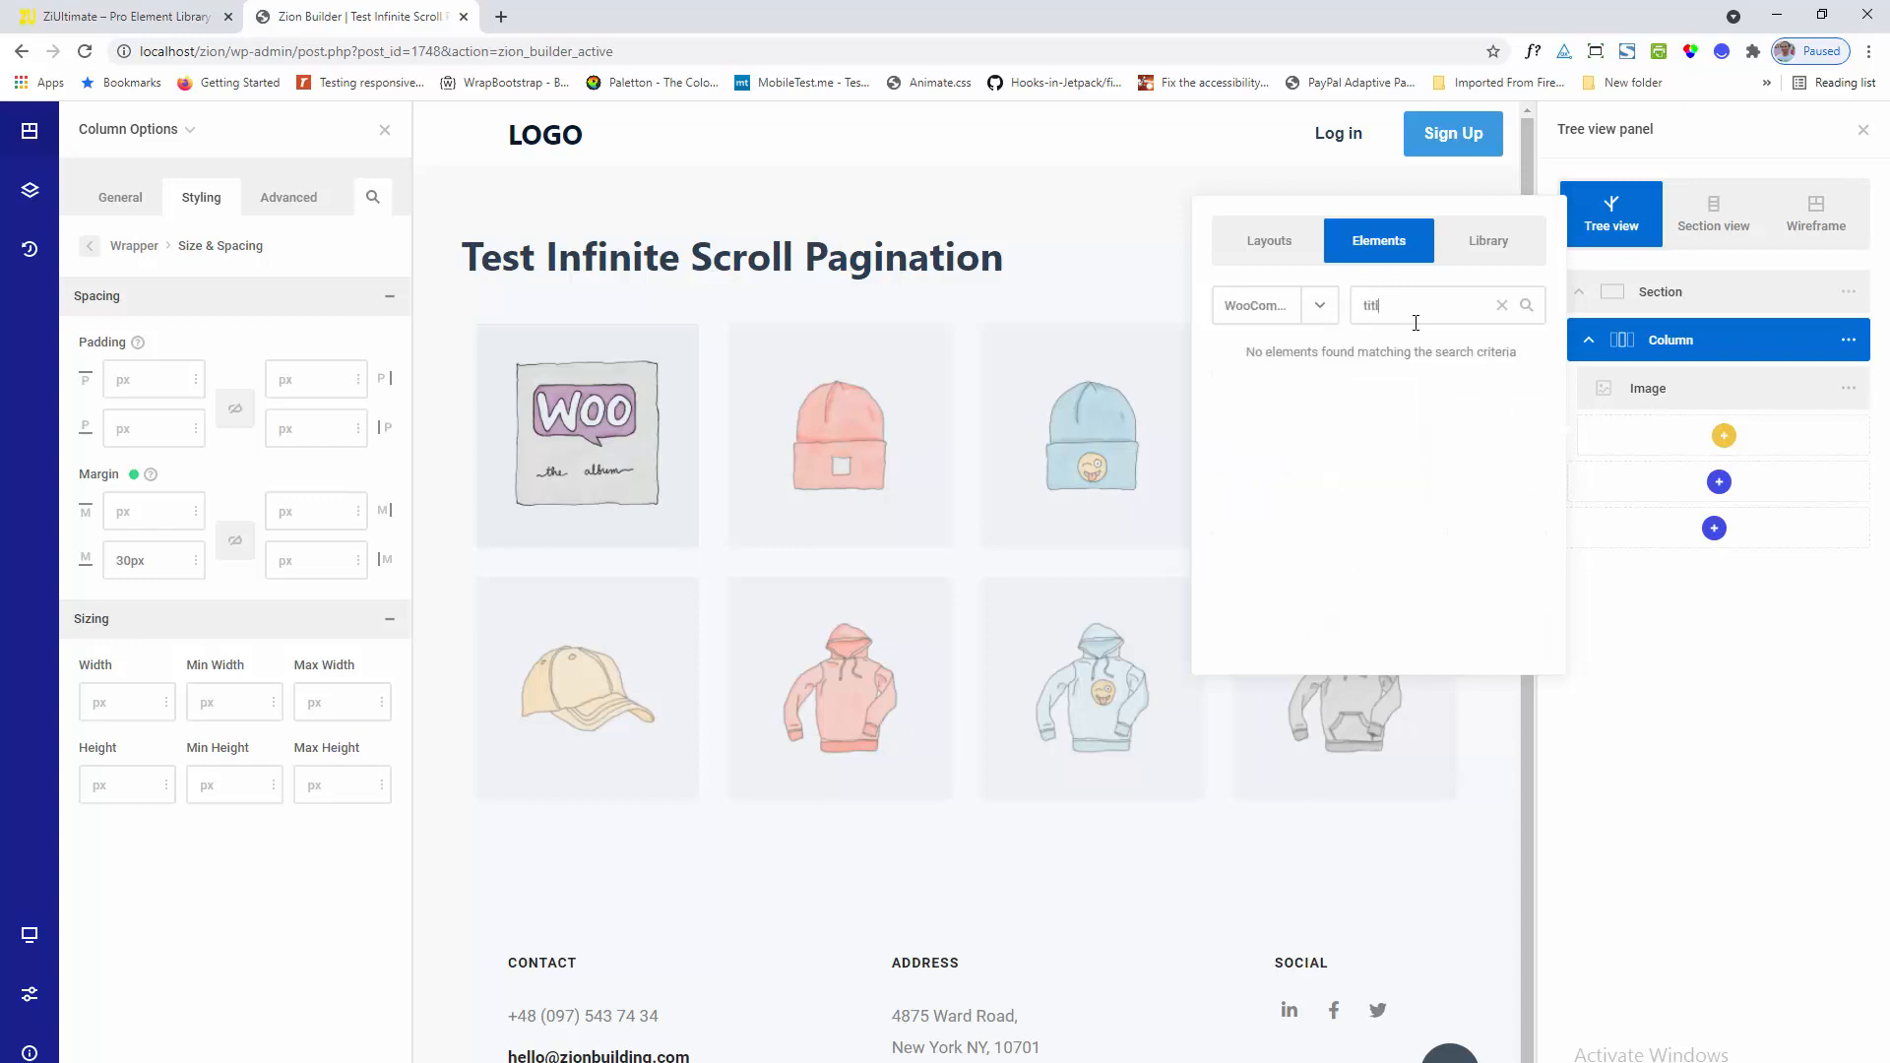
{"action": "key", "text": "BackSpace"}
{"action": "key", "text": "BackSpace"}
{"action": "key", "text": "BackSpace"}
{"action": "key", "text": "BackSpace"}
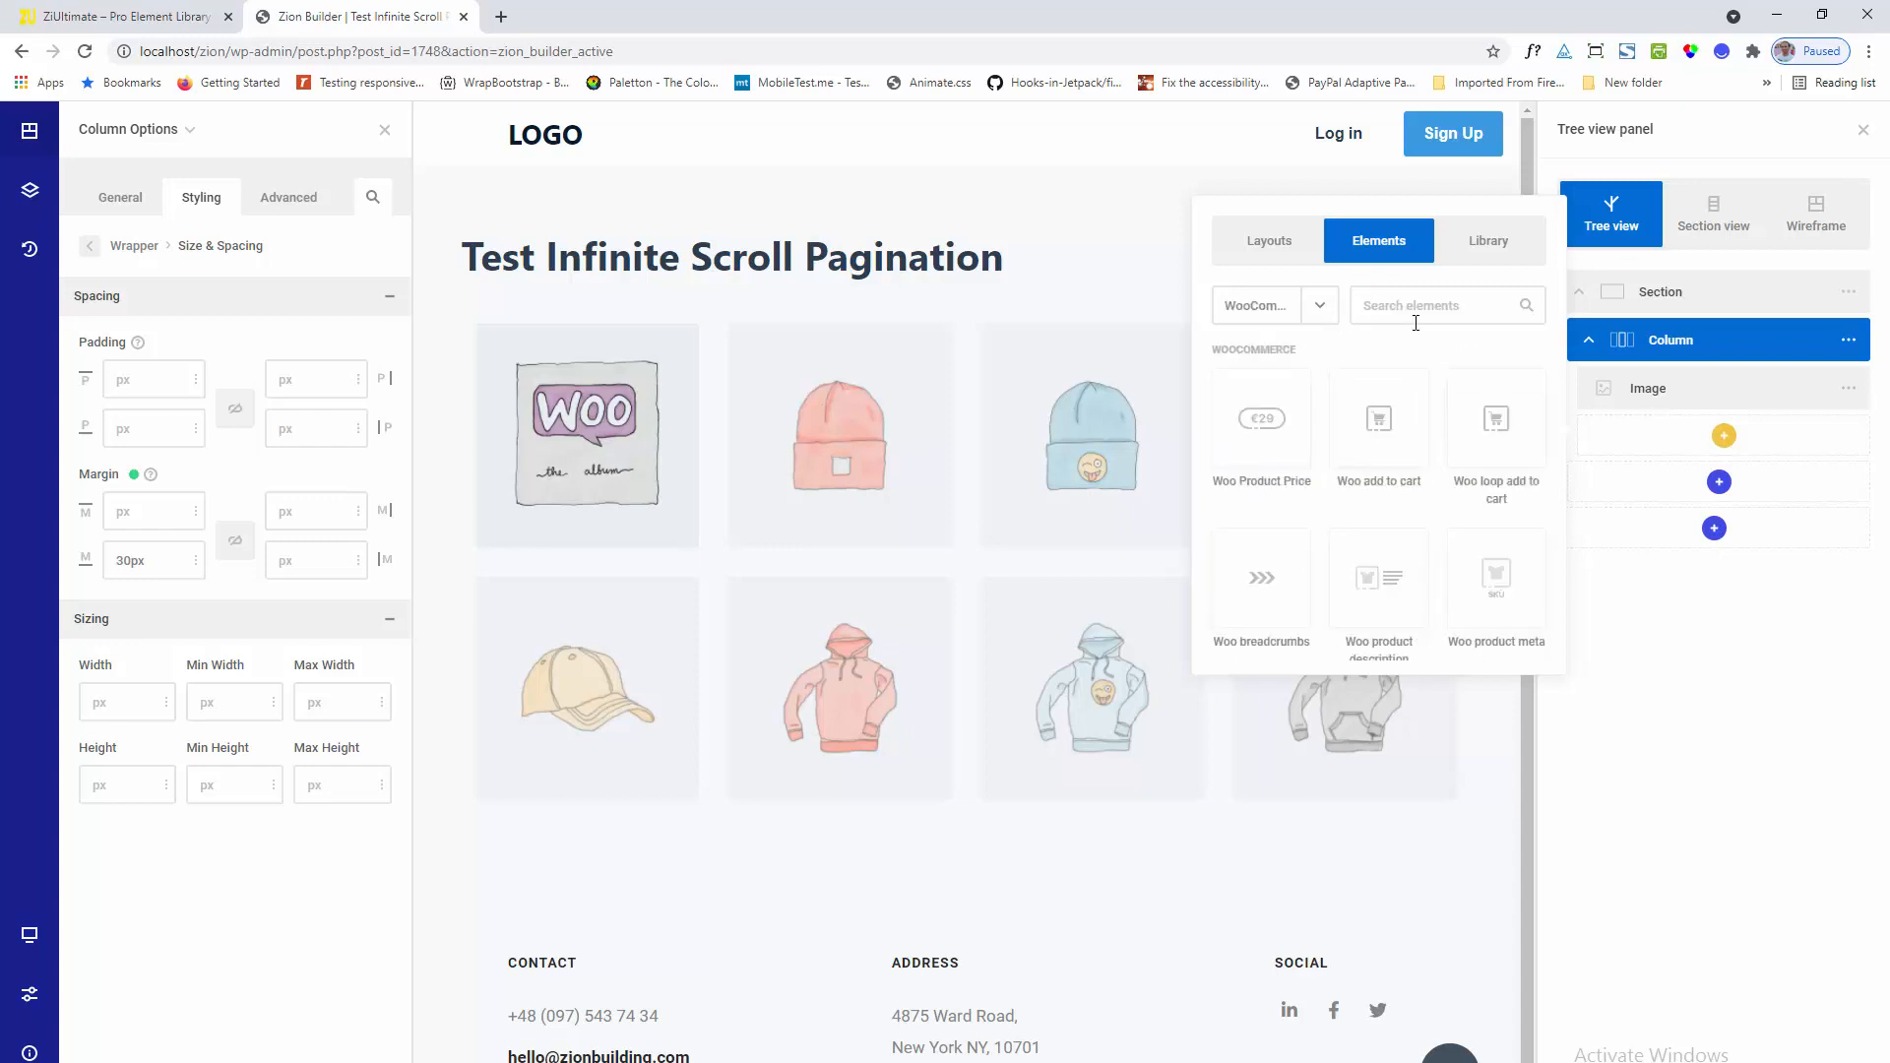
{"action": "left_click", "coordinate": [1320, 313]}
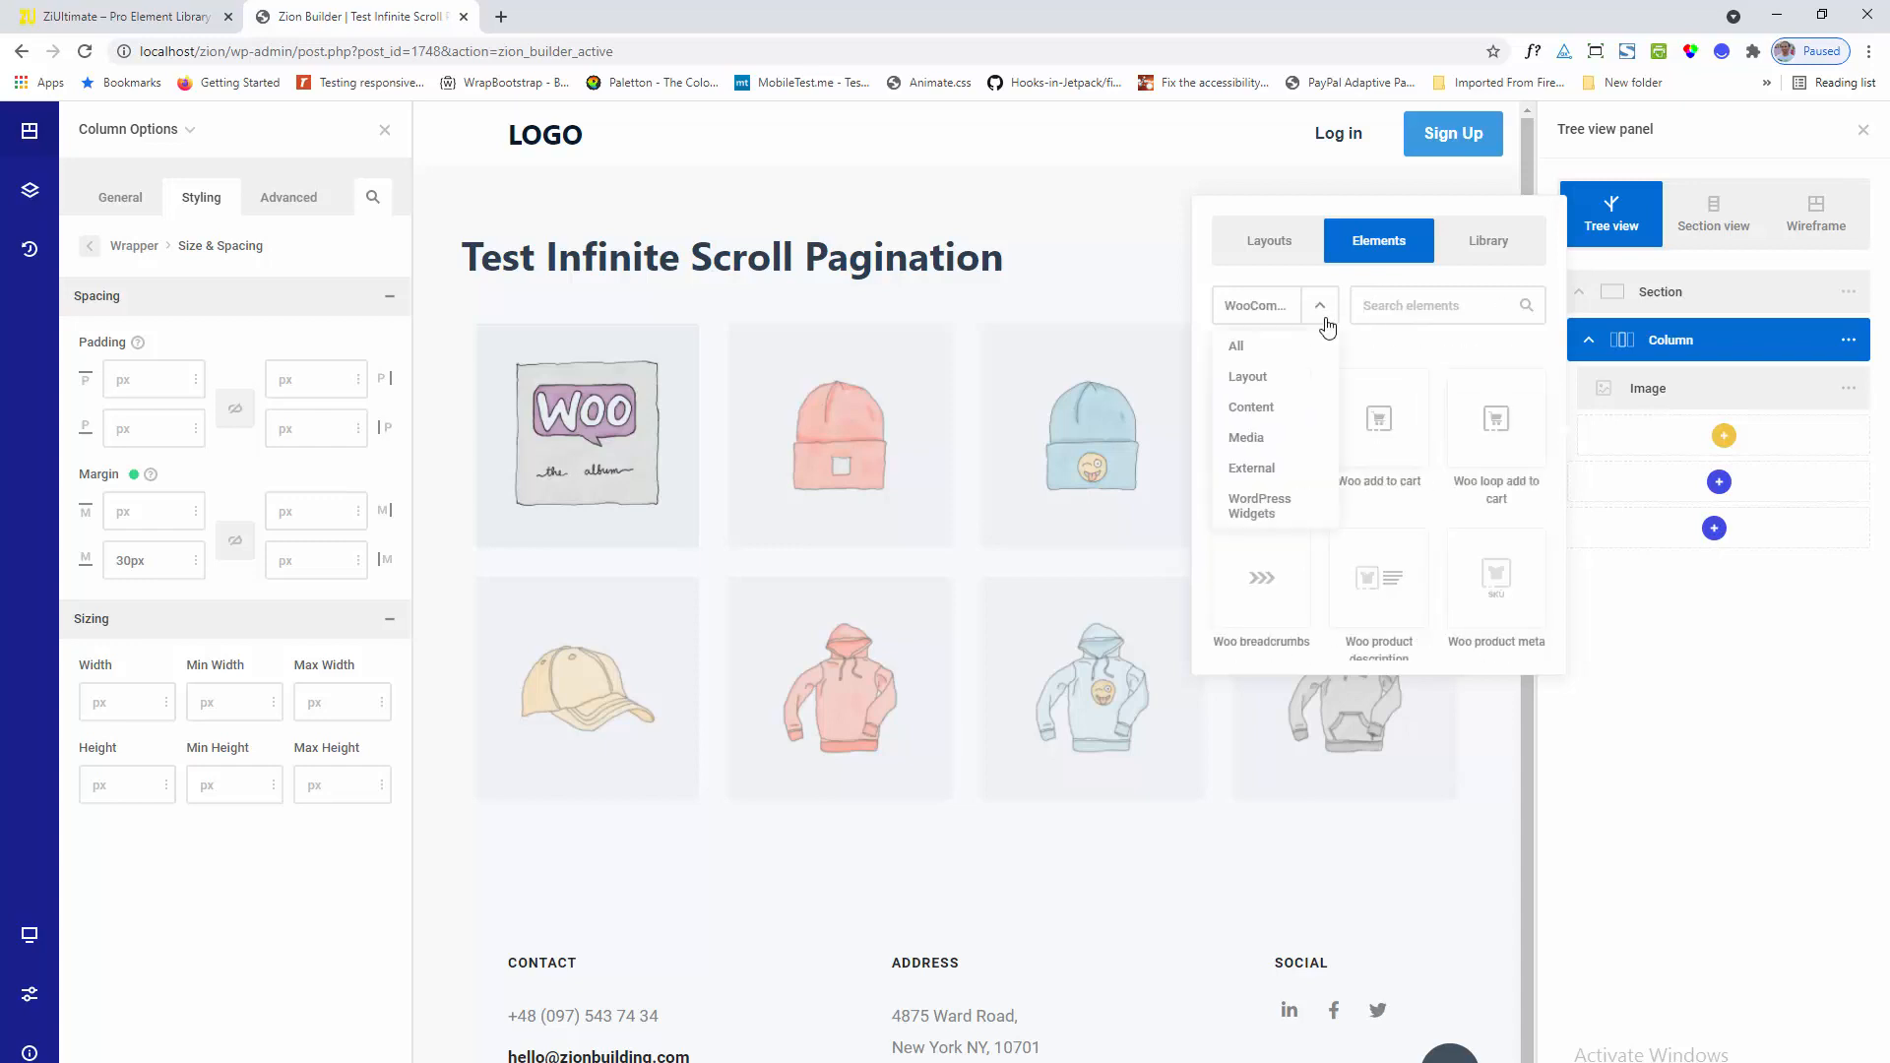
{"action": "left_click", "coordinate": [1274, 339]}
Find the Heading element among all elements and add it to the column below the image
{"action": "left_click", "coordinate": [1379, 305]}
{"action": "type", "text": "hea"}
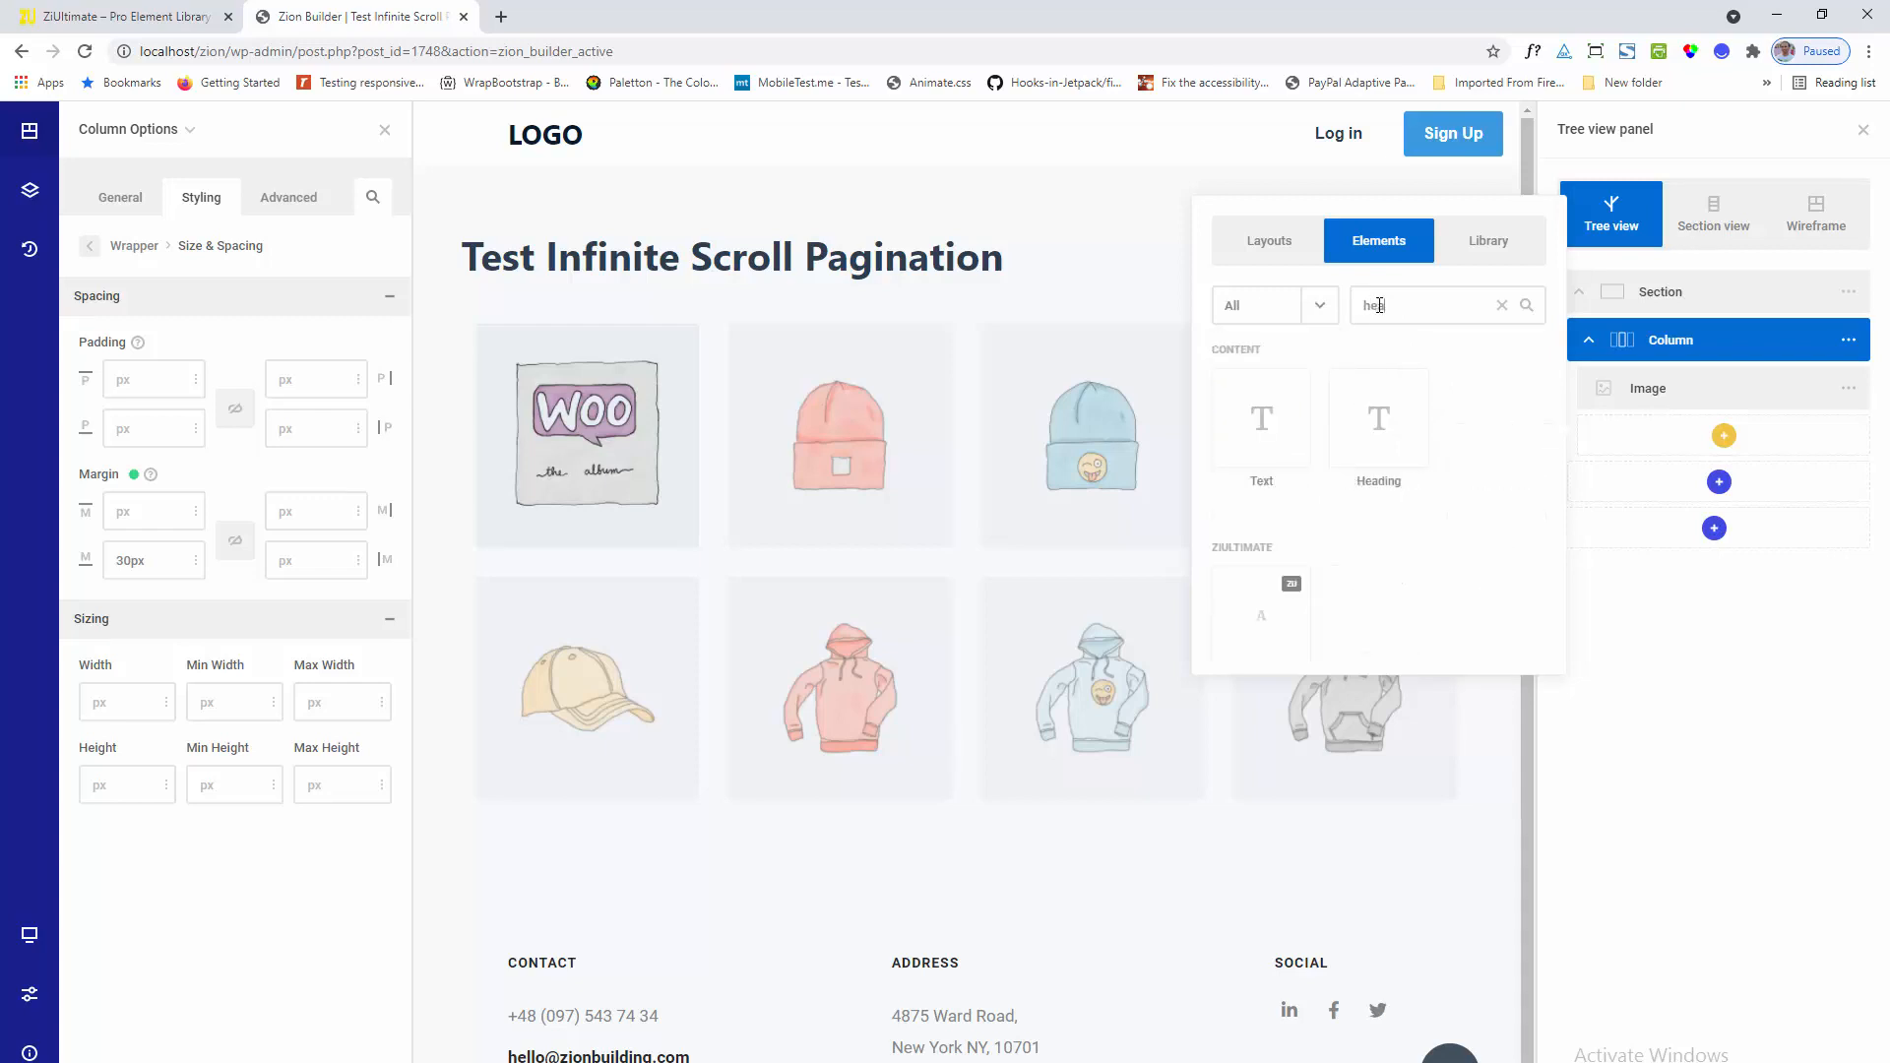
{"action": "left_click", "coordinate": [1377, 417]}
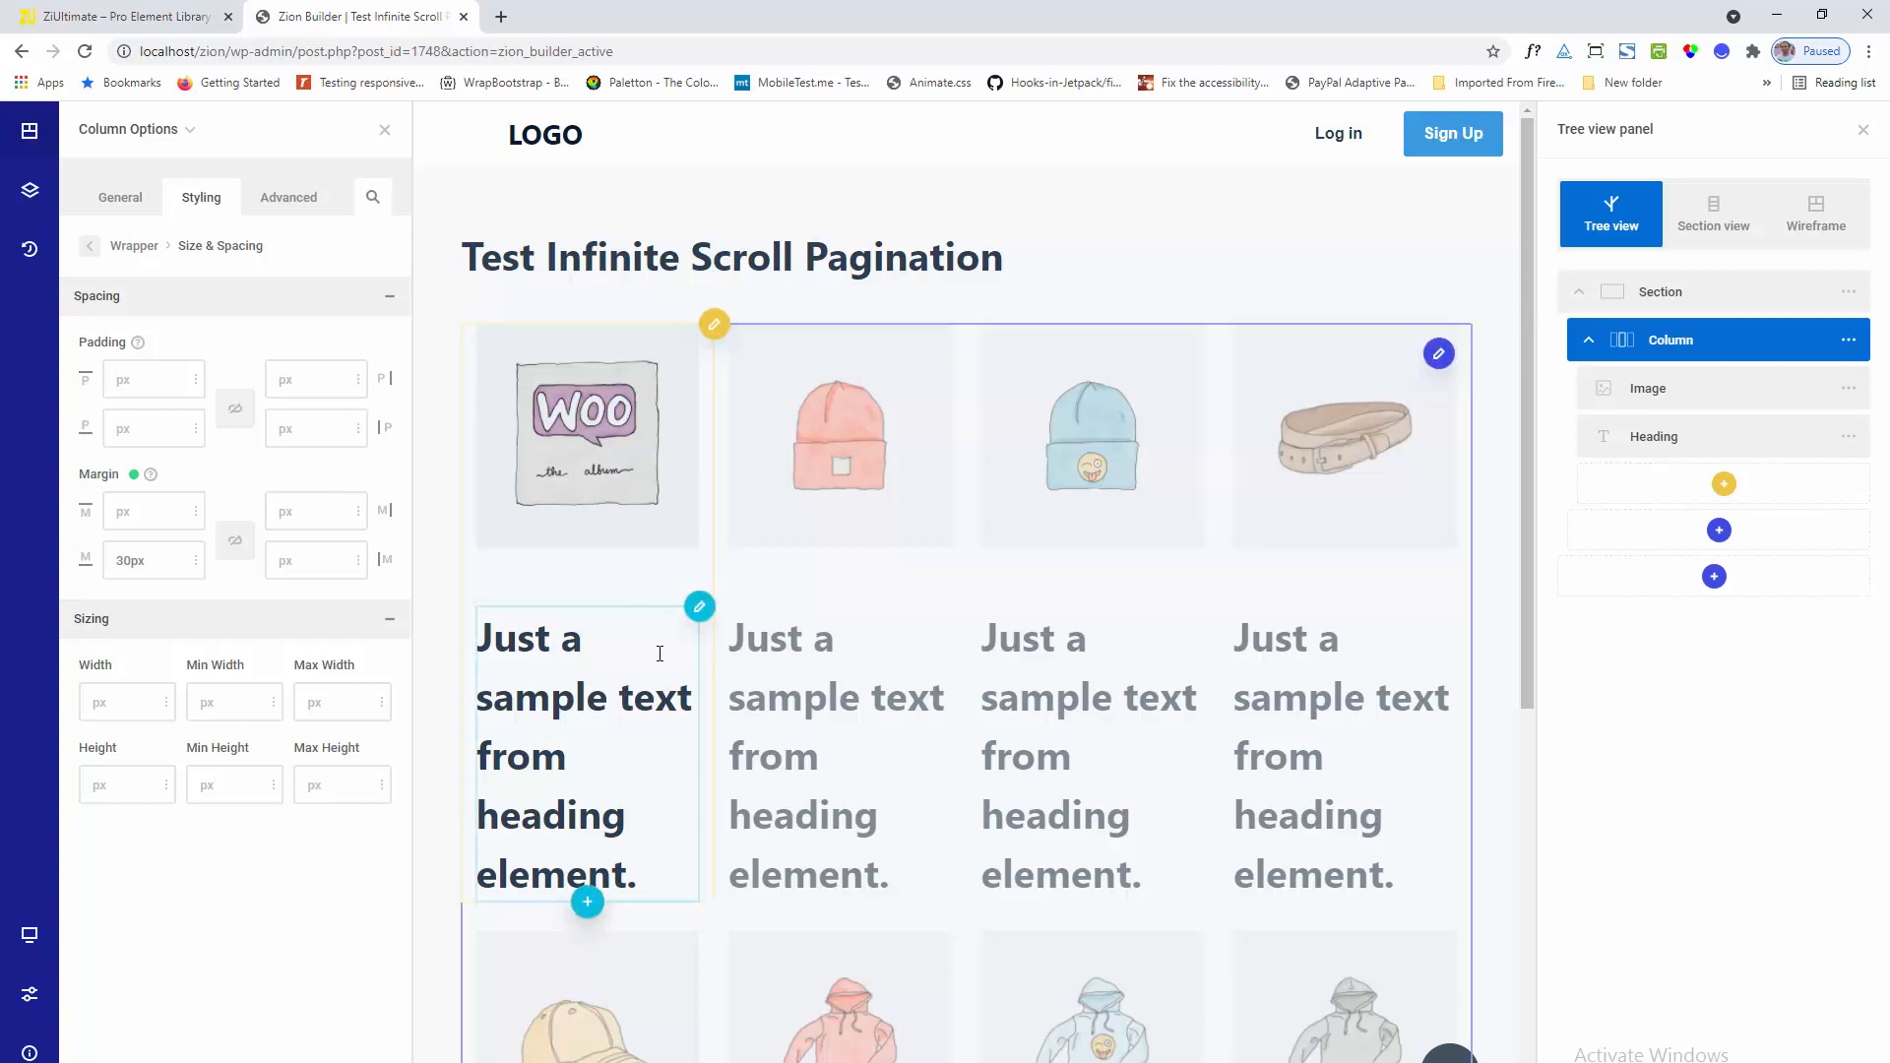
Edit the heading and replace its sample text with the dynamic Post title
{"action": "left_click", "coordinate": [697, 608]}
{"action": "left_click", "coordinate": [541, 612]}
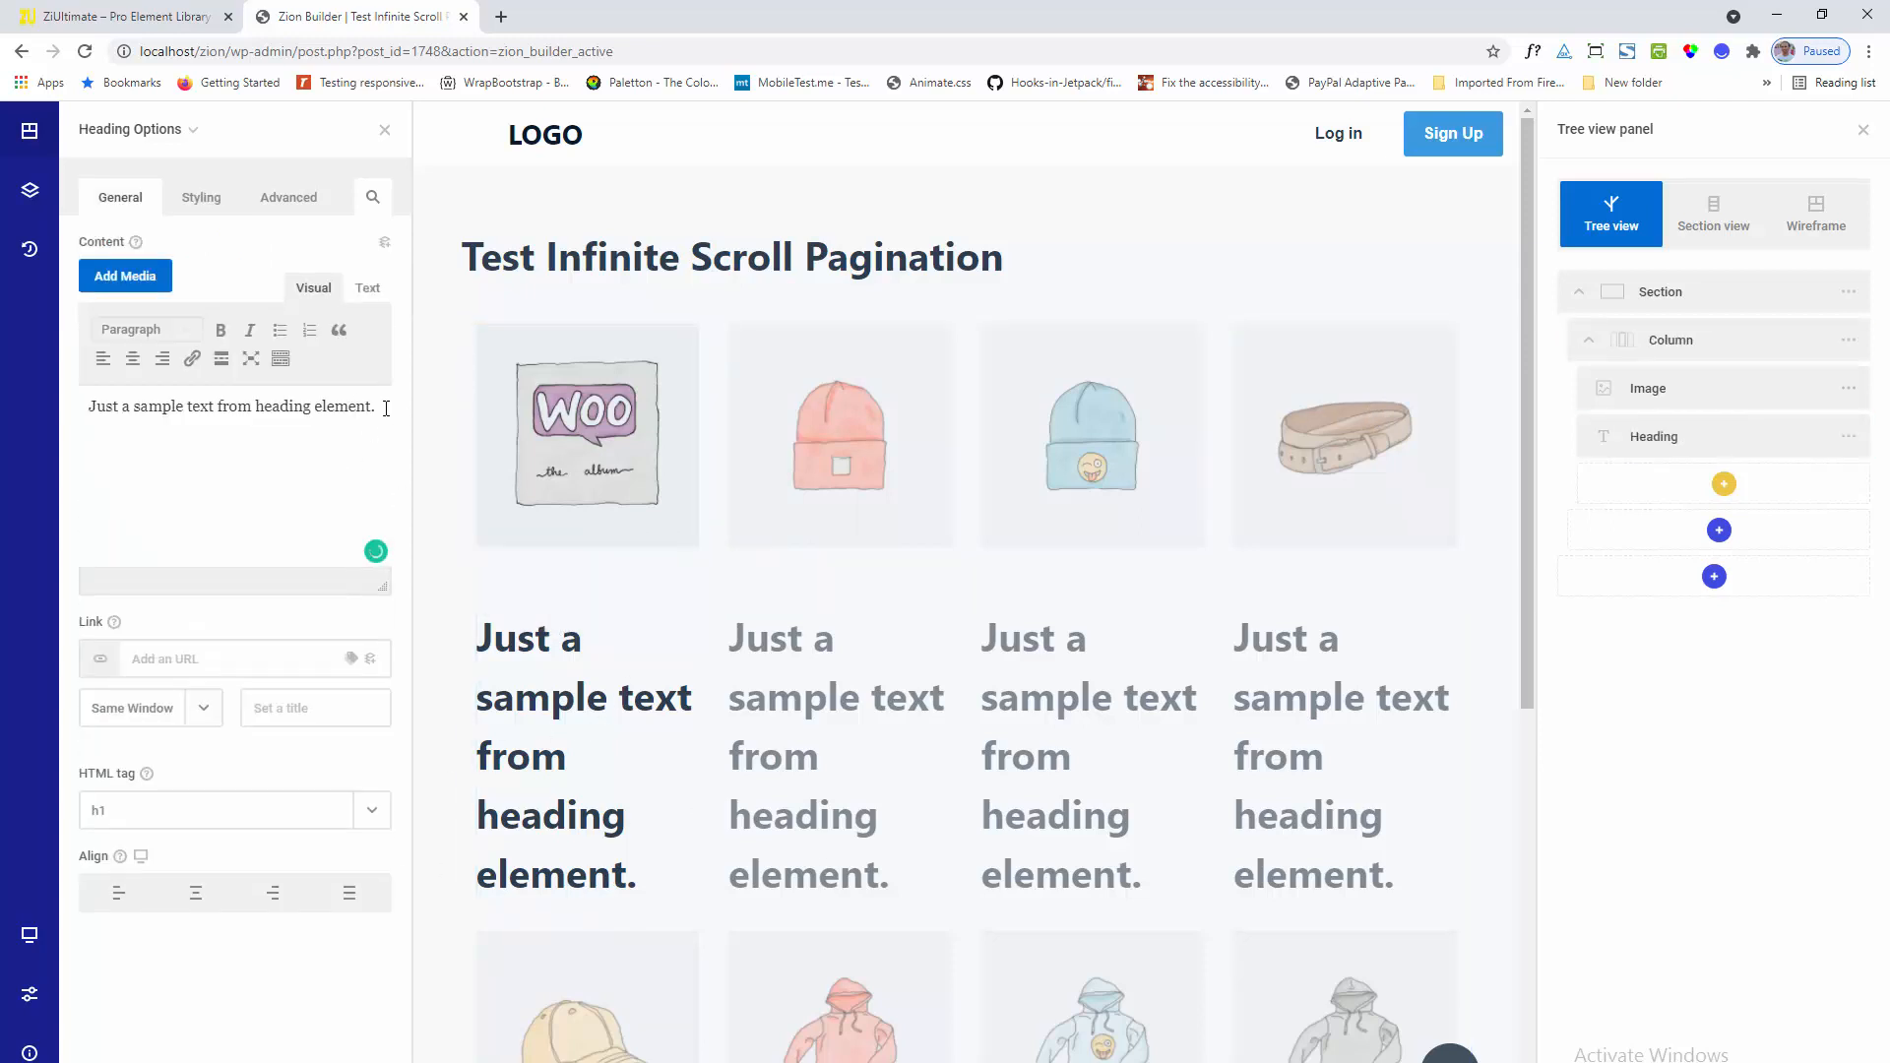
{"action": "triple_click", "coordinate": [386, 408]}
{"action": "key", "text": "BackSpace"}
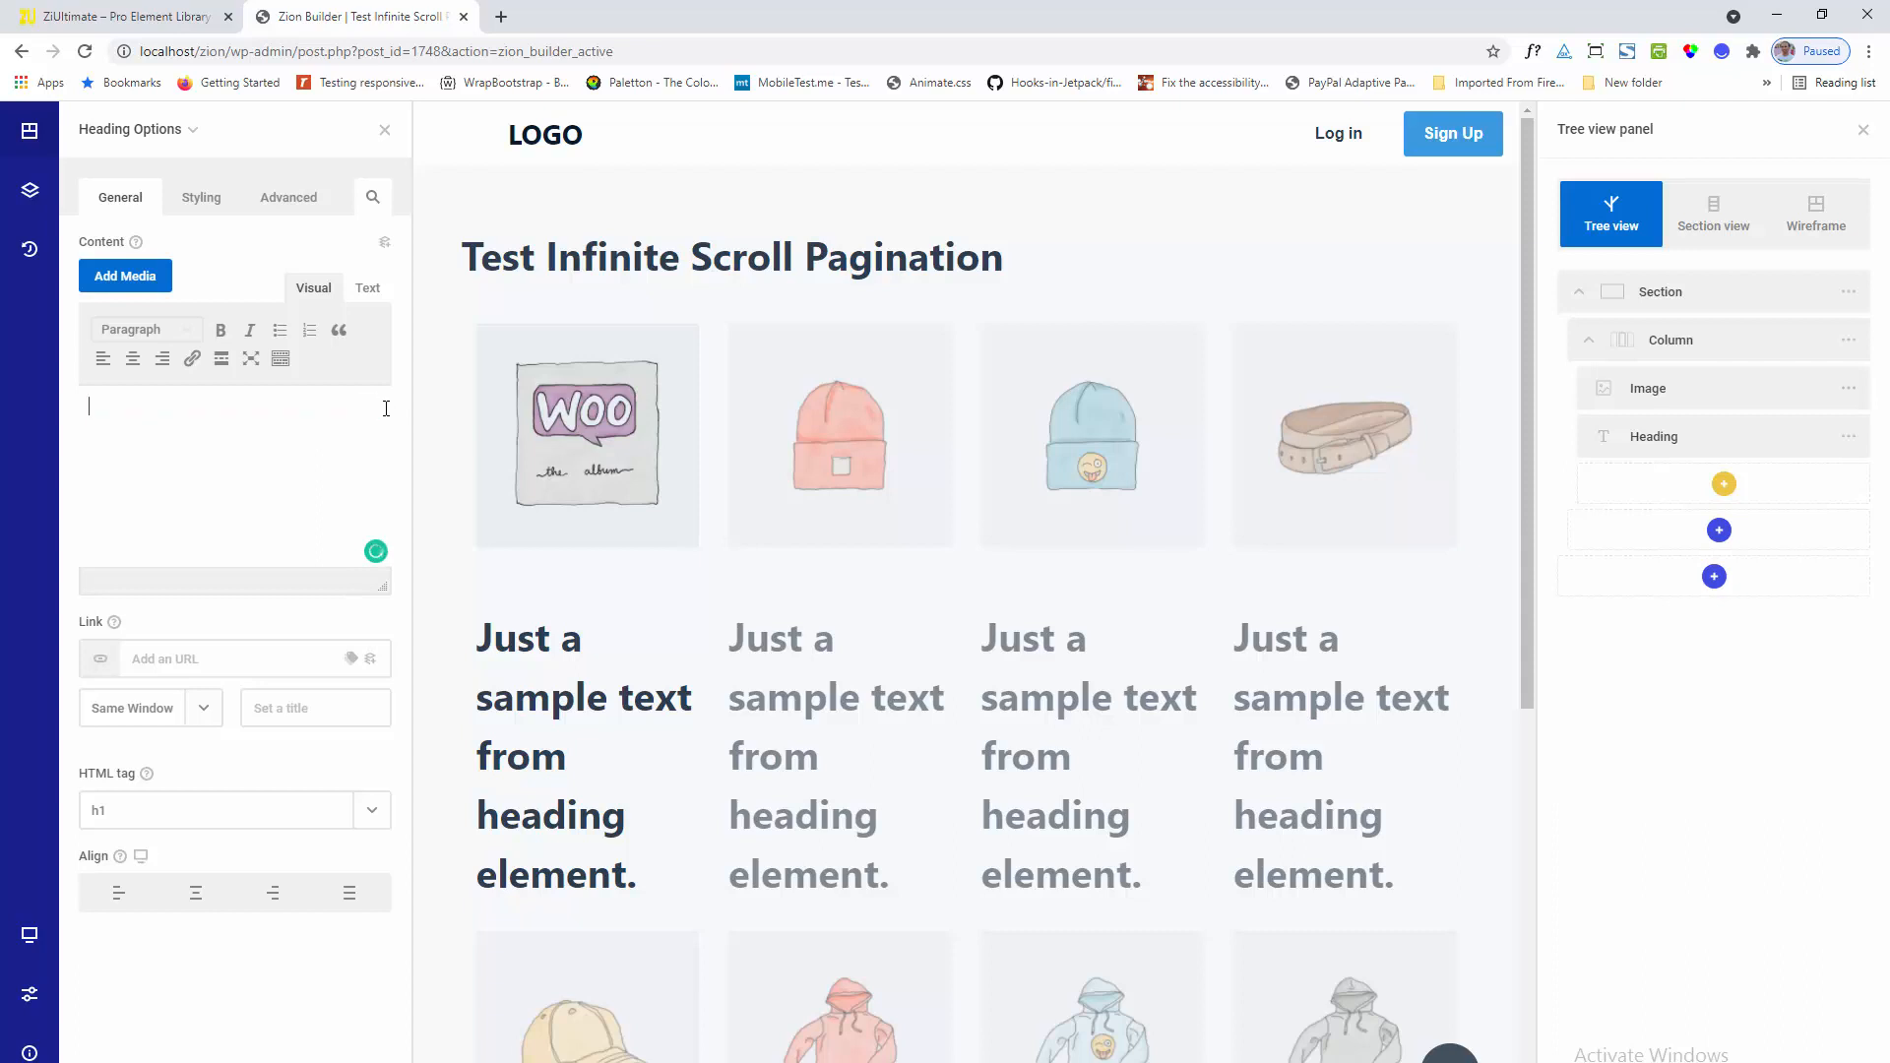
{"action": "left_click", "coordinate": [384, 246]}
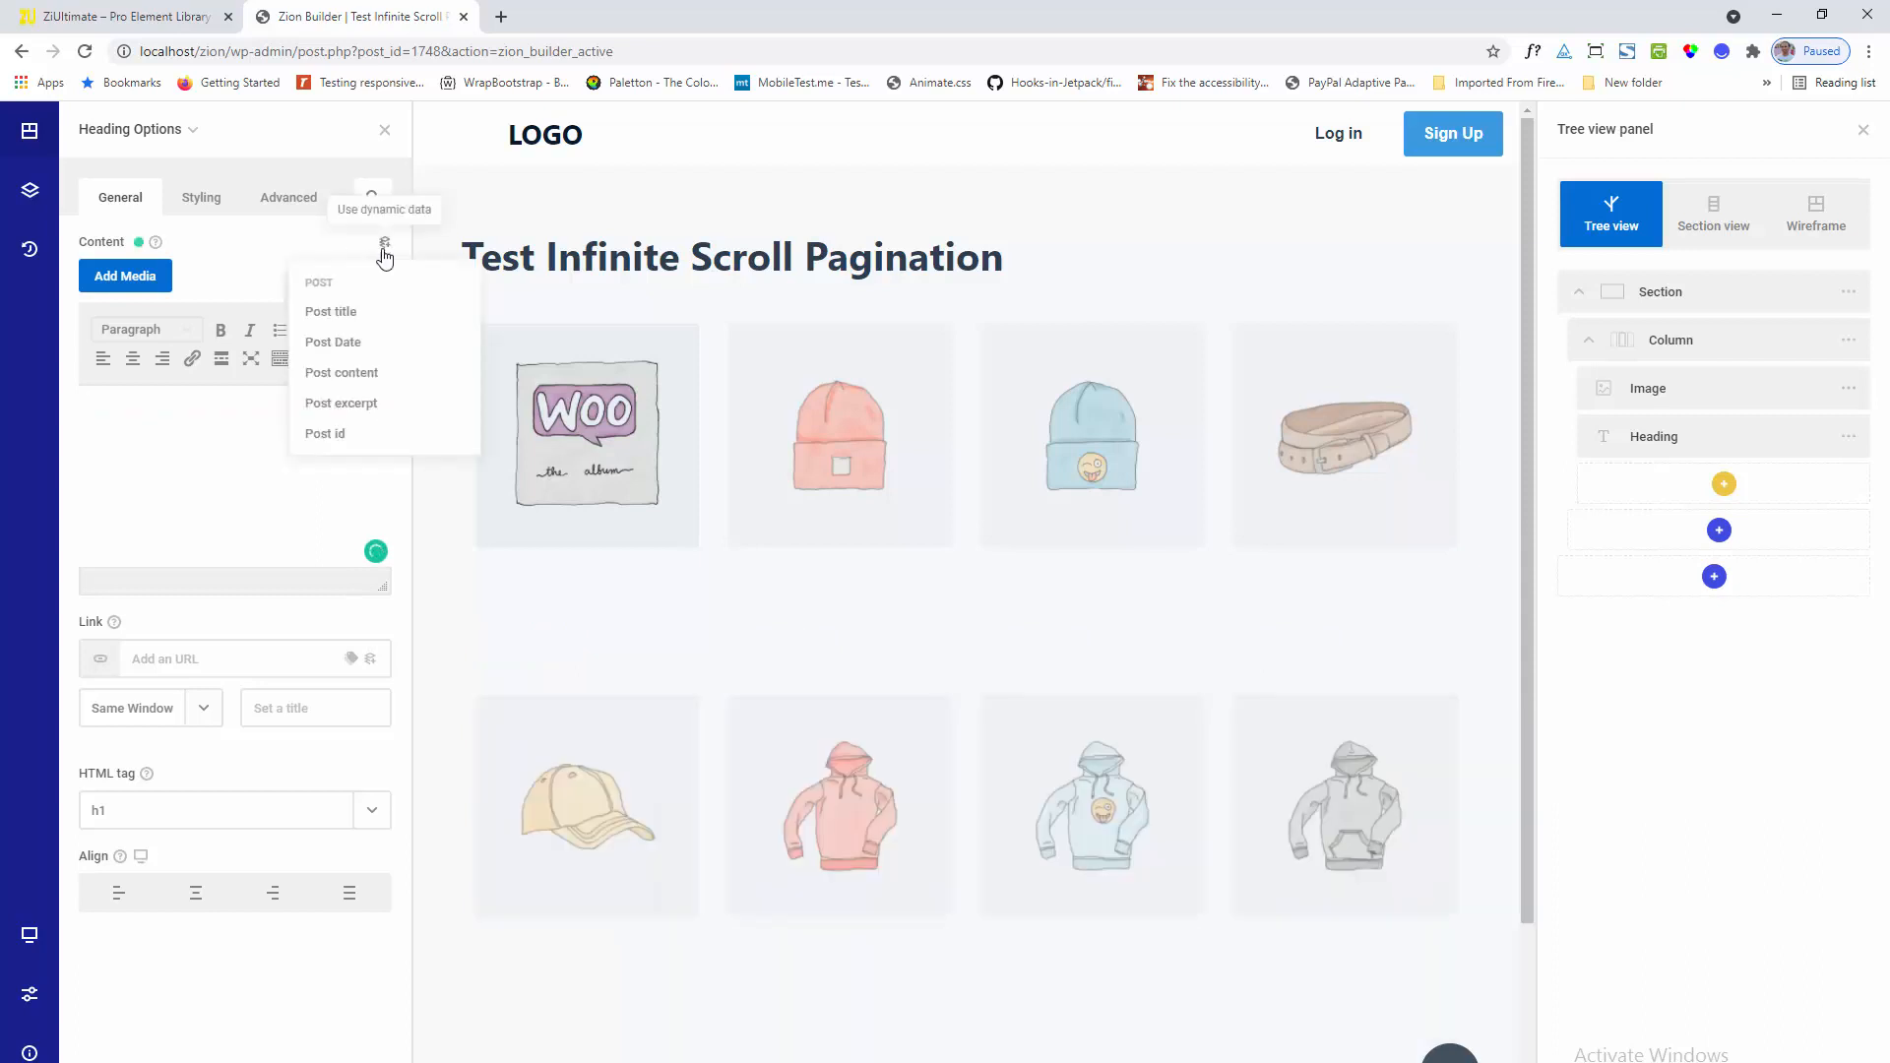
{"action": "left_click", "coordinate": [368, 313]}
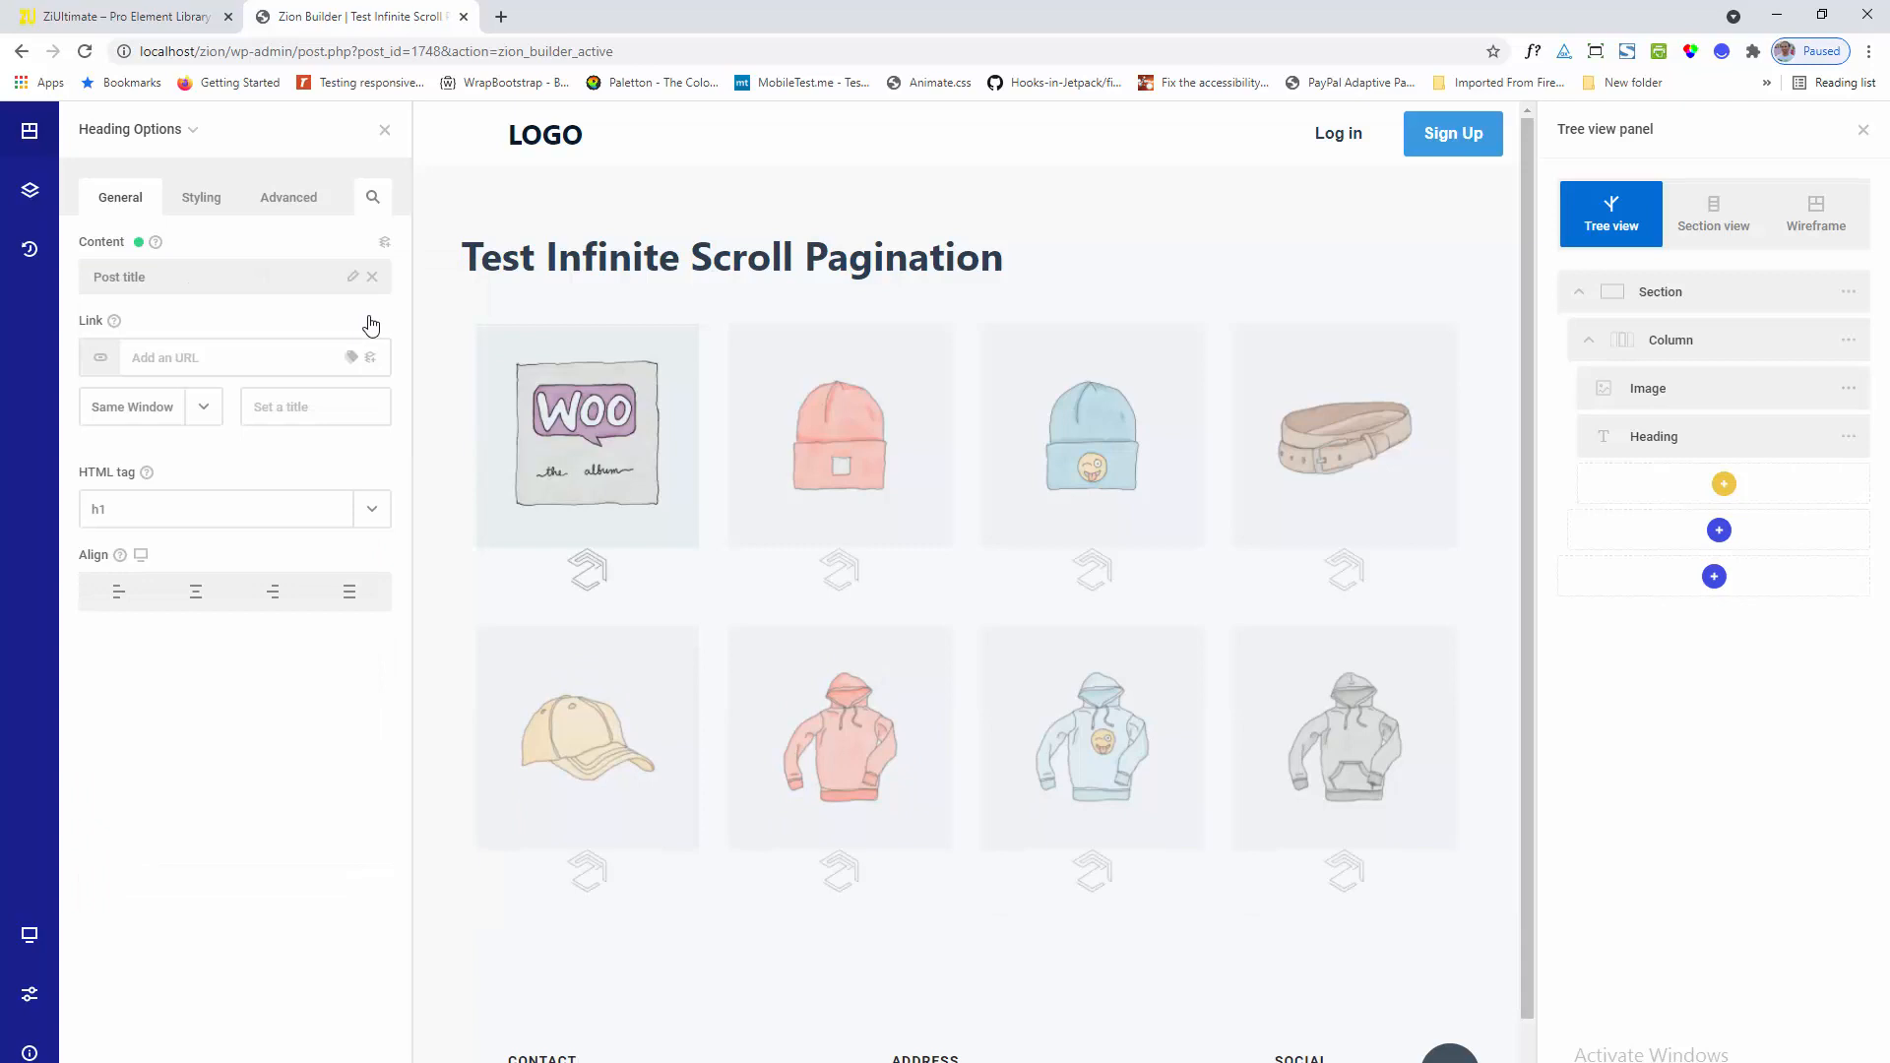
Set the heading's HTML tag to h2 and center its alignment
{"action": "left_click", "coordinate": [371, 513]}
{"action": "left_click", "coordinate": [104, 573]}
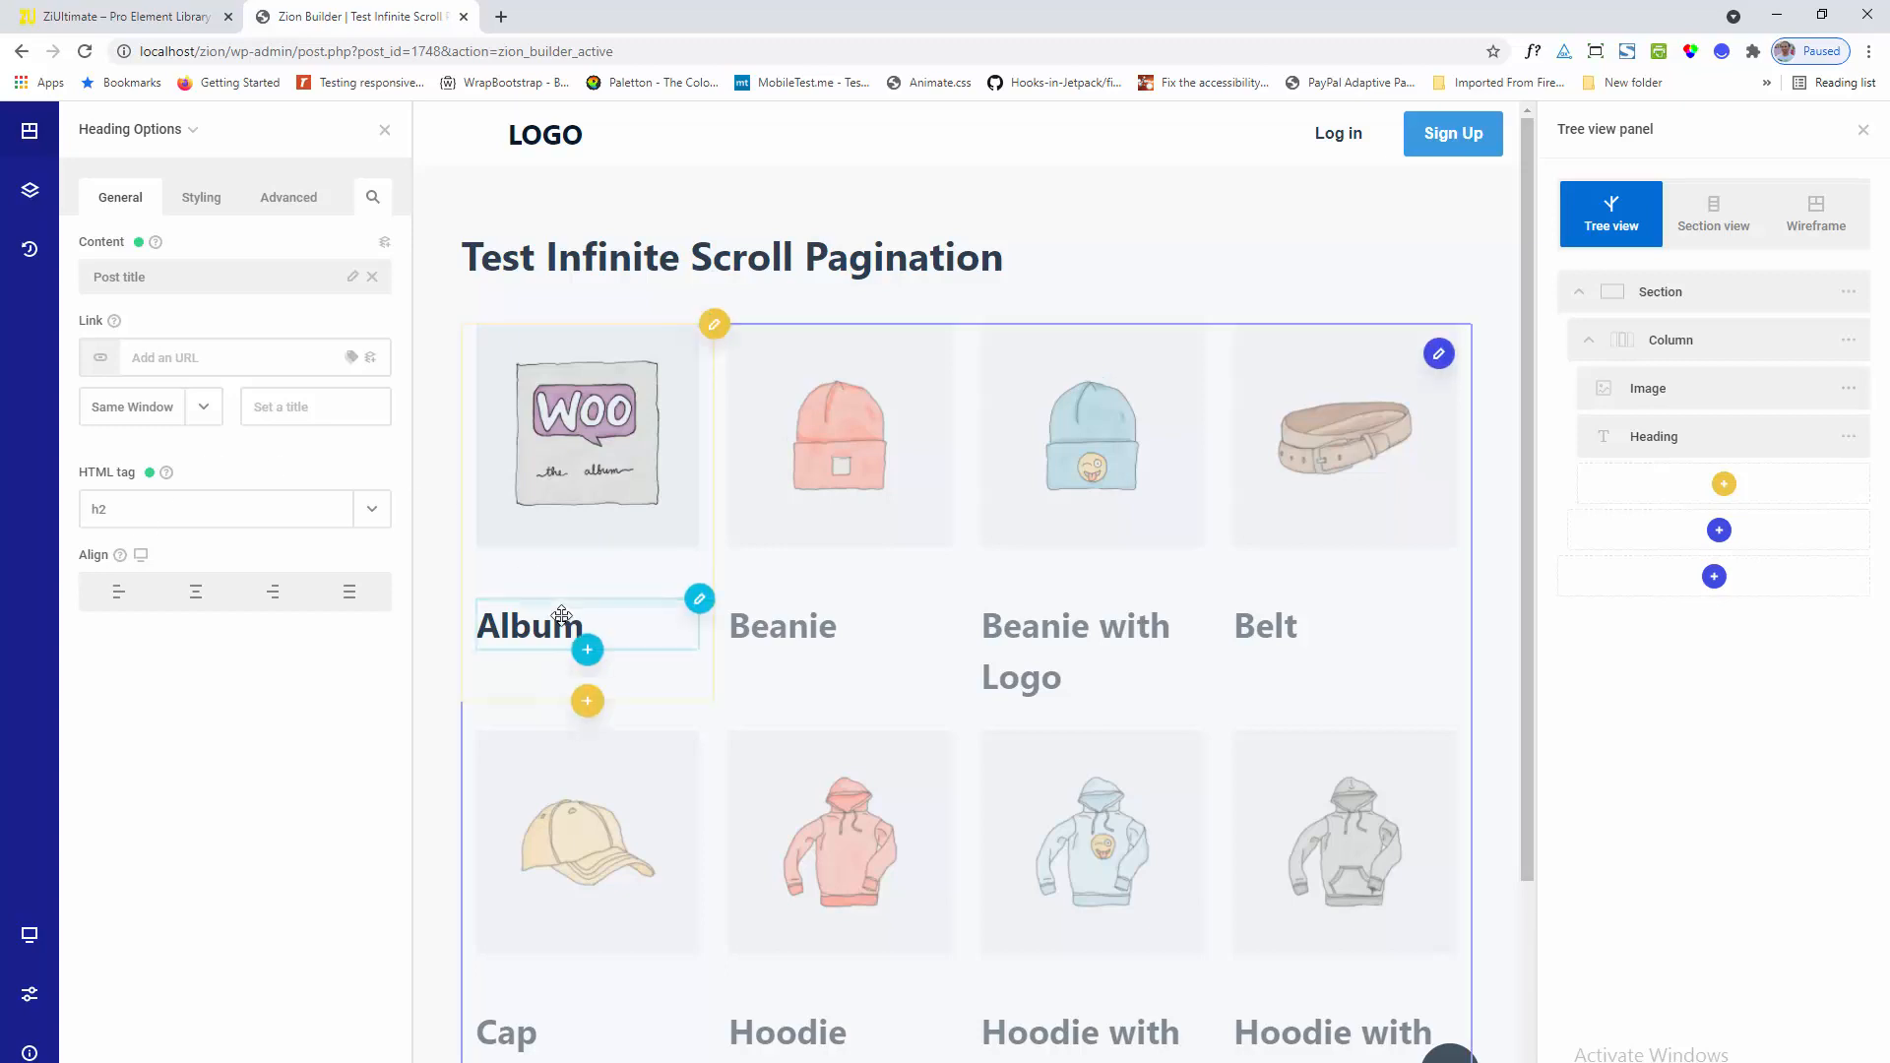
{"action": "left_click", "coordinate": [199, 593]}
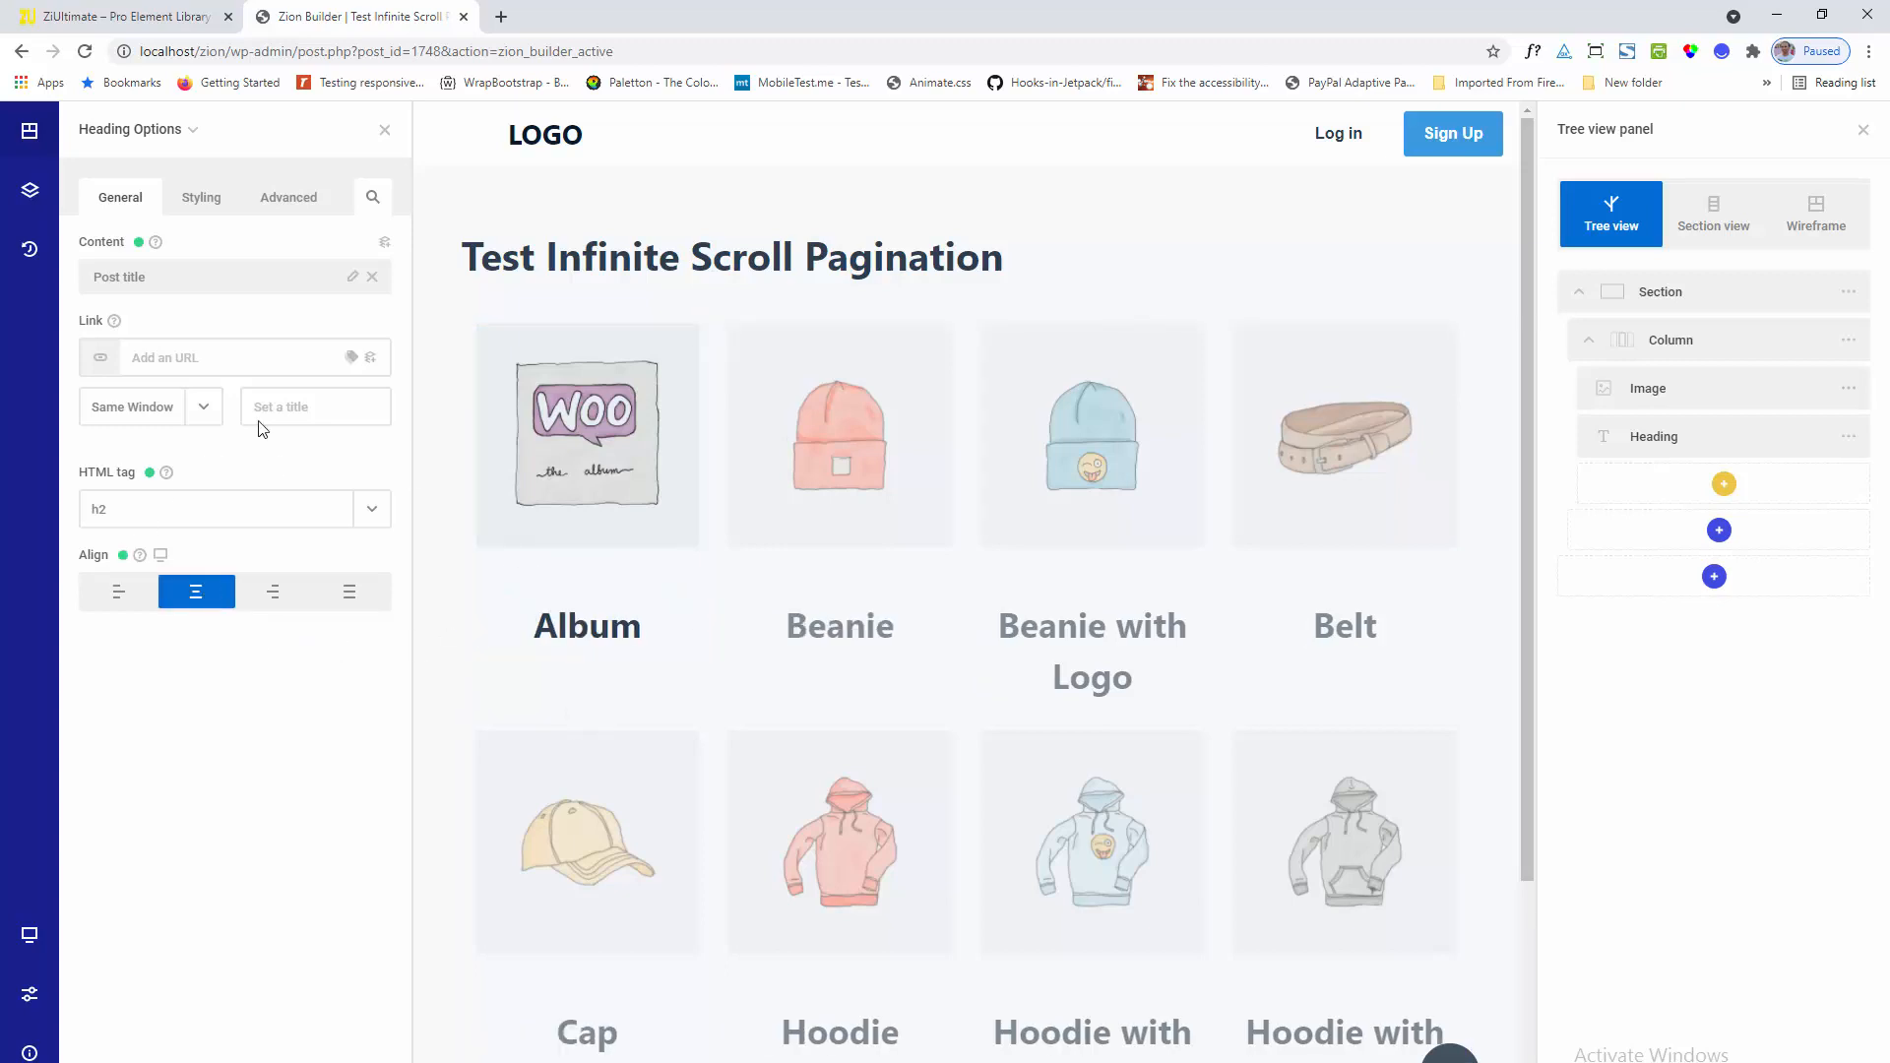
Set the font size of the heading's wrapper to 18 px in its typography styling
{"action": "left_click", "coordinate": [201, 196]}
{"action": "left_click", "coordinate": [203, 269]}
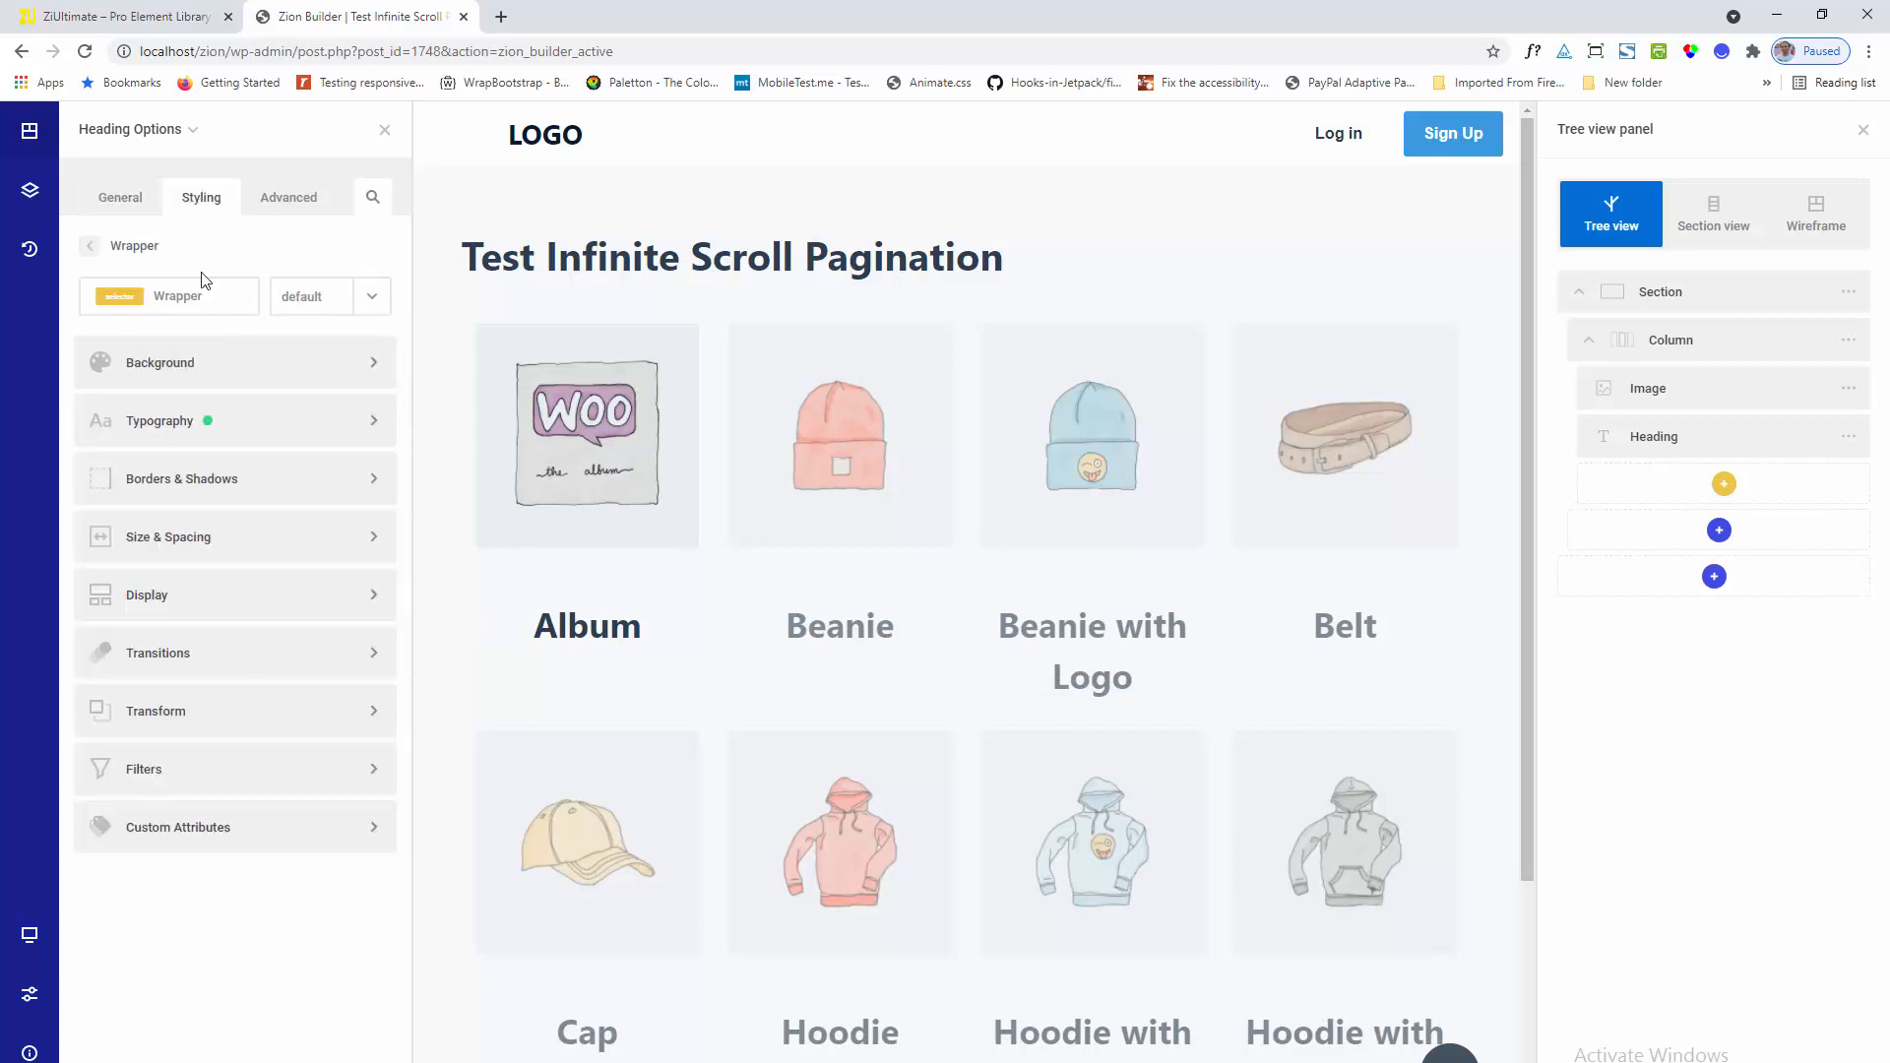
{"action": "left_click", "coordinate": [256, 431]}
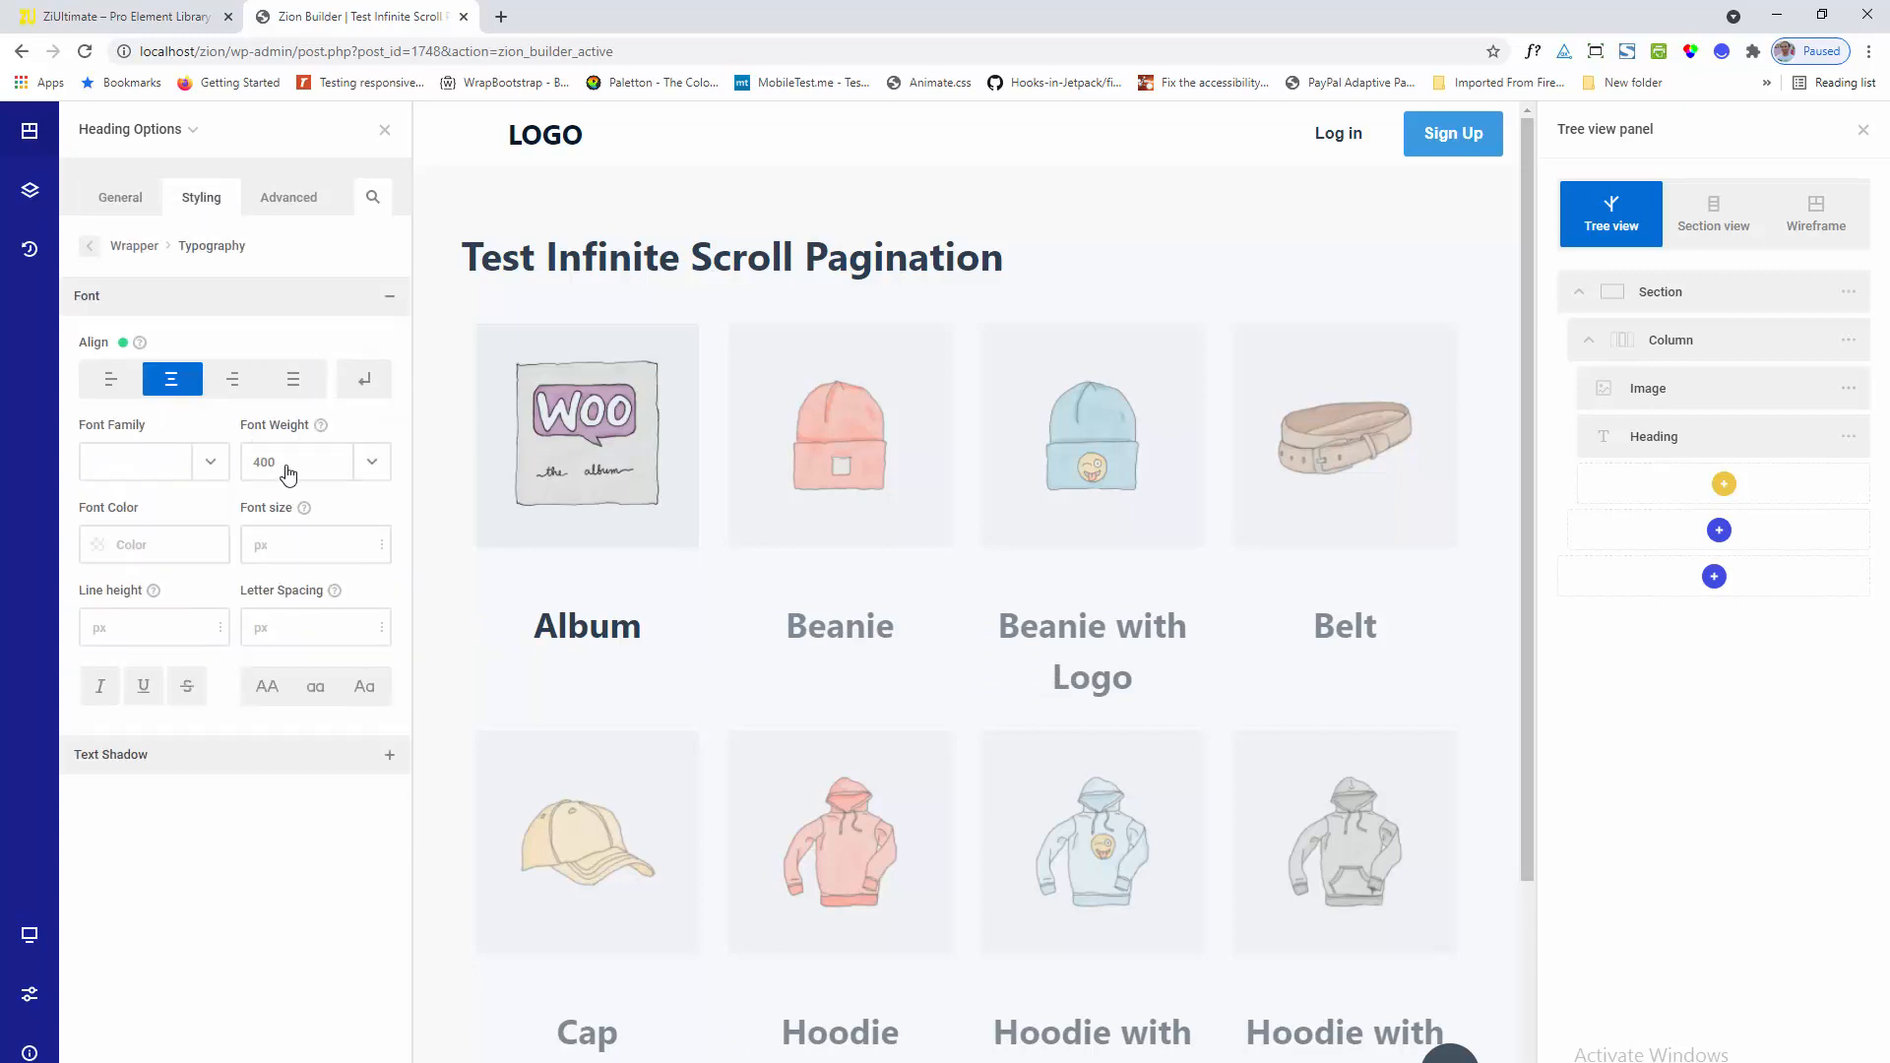
{"action": "left_click", "coordinate": [255, 545]}
{"action": "type", "text": "18"}
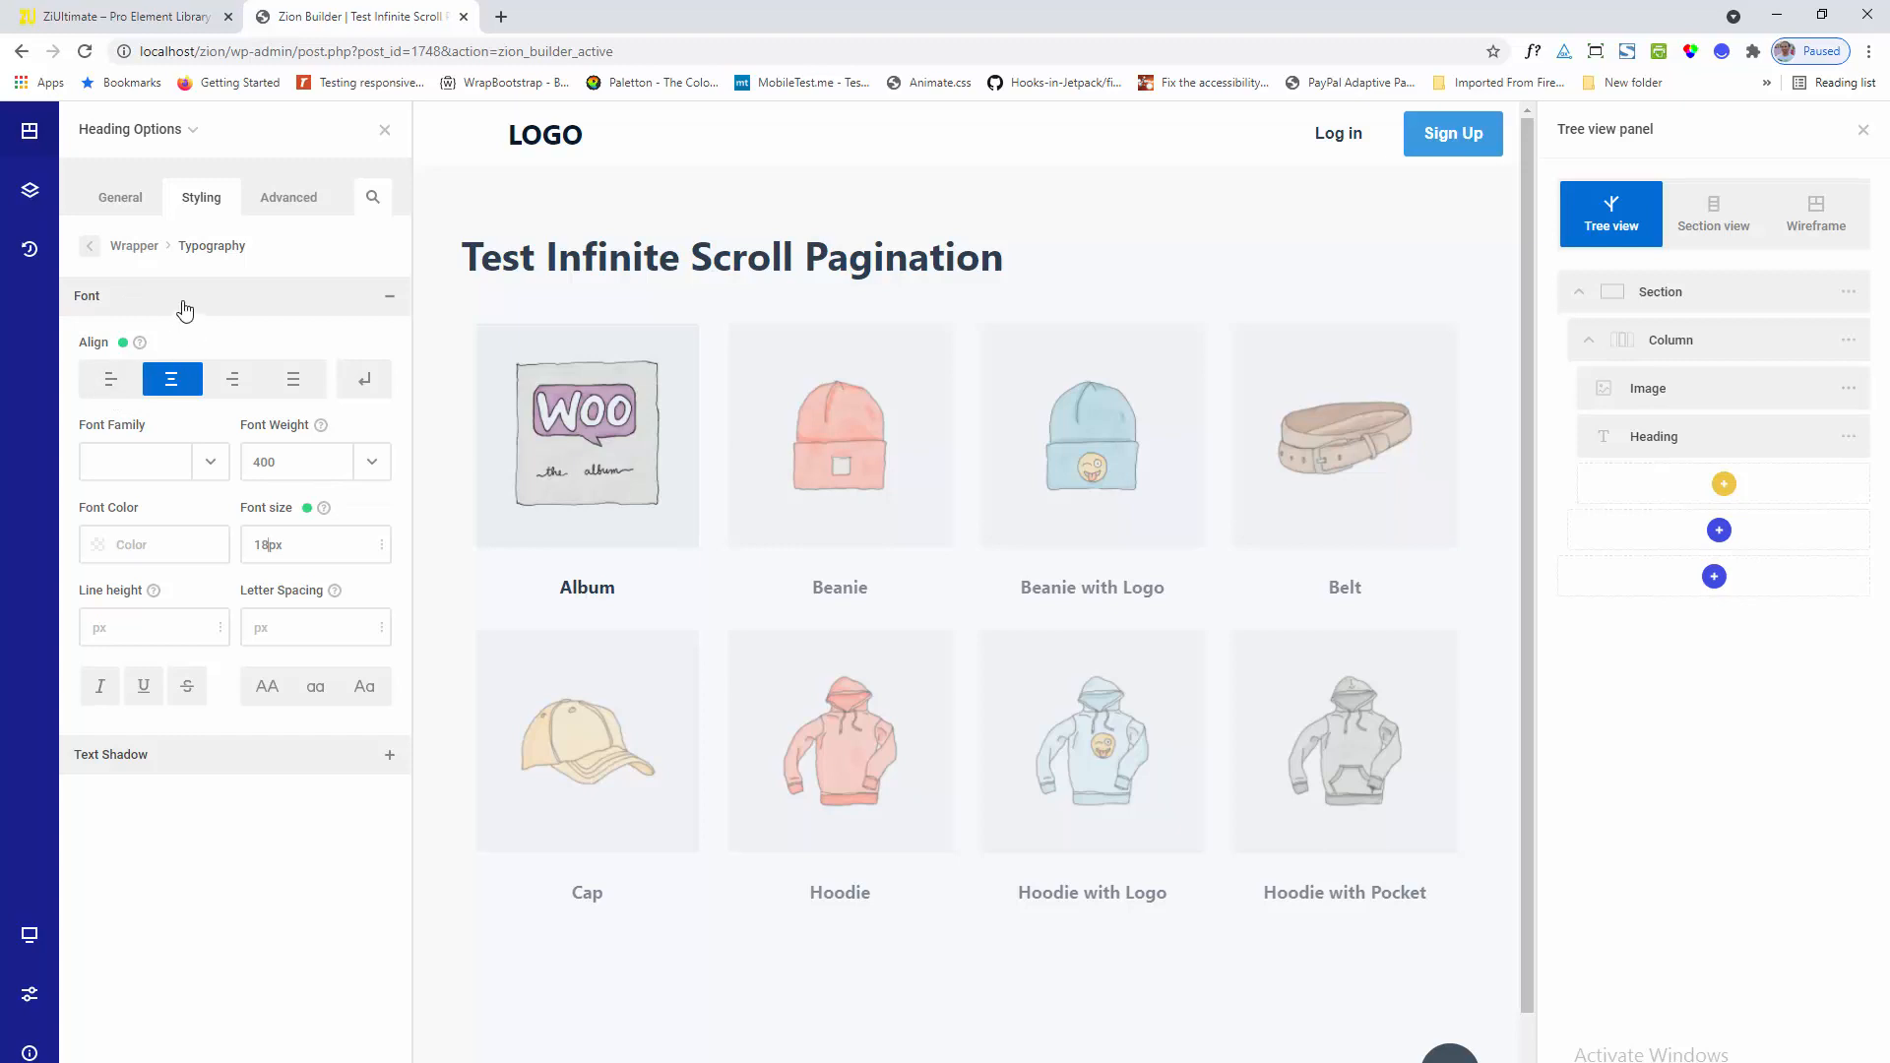
Set the top margin of the heading's wrapper to 5 px in its size and spacing styling
{"action": "left_click", "coordinate": [146, 242]}
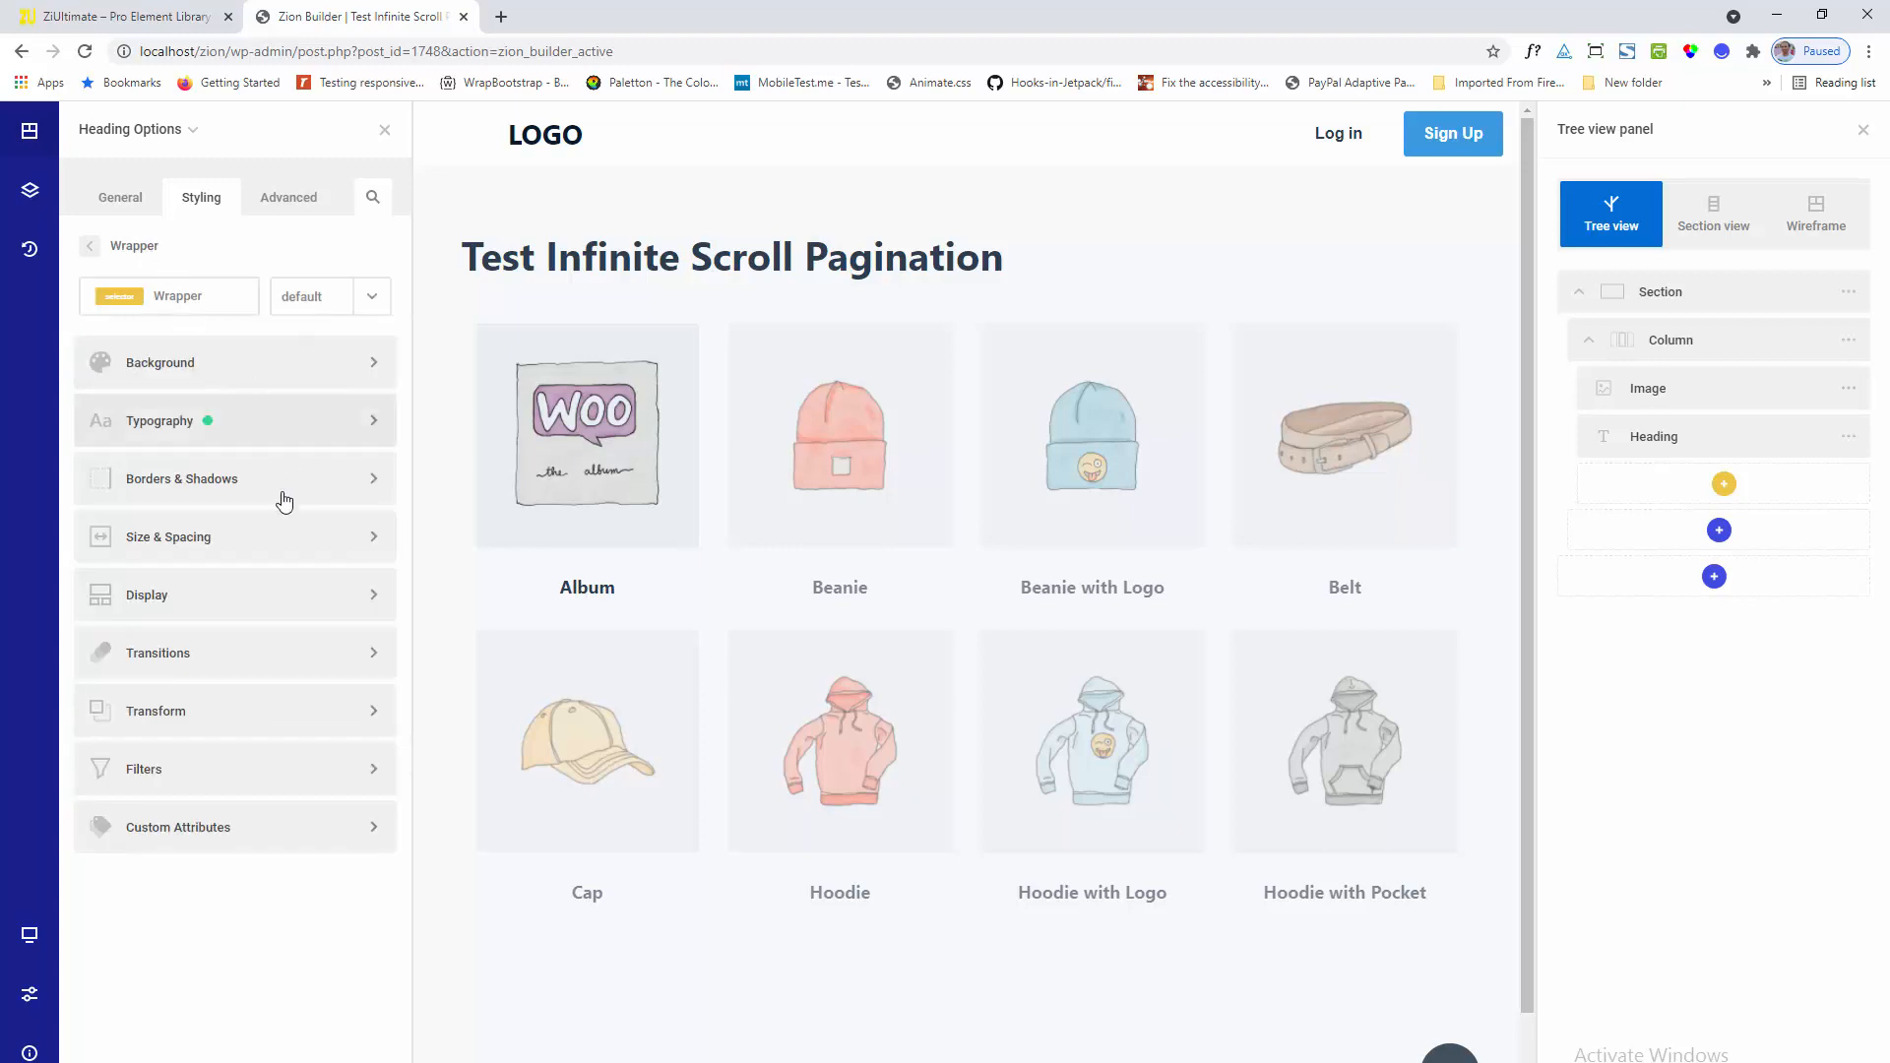
{"action": "left_click", "coordinate": [187, 547]}
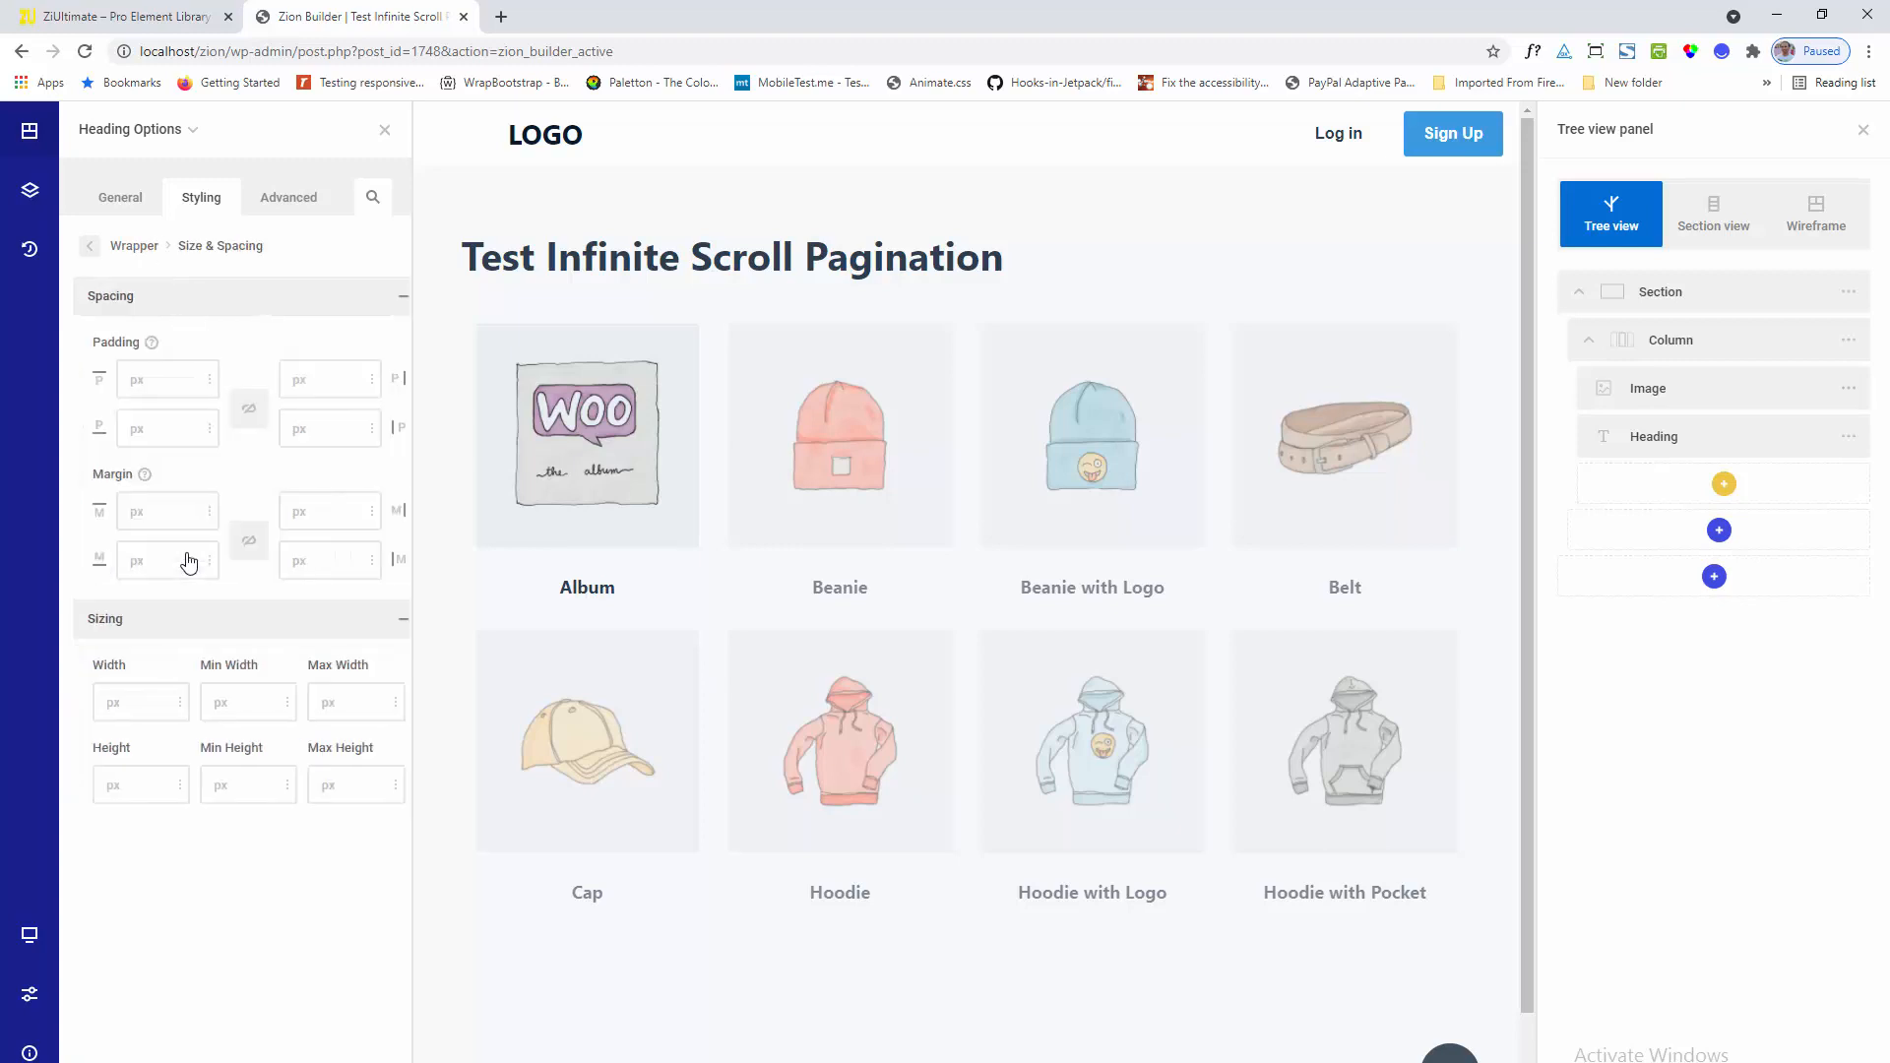
{"action": "left_click", "coordinate": [124, 512]}
{"action": "type", "text": "0"}
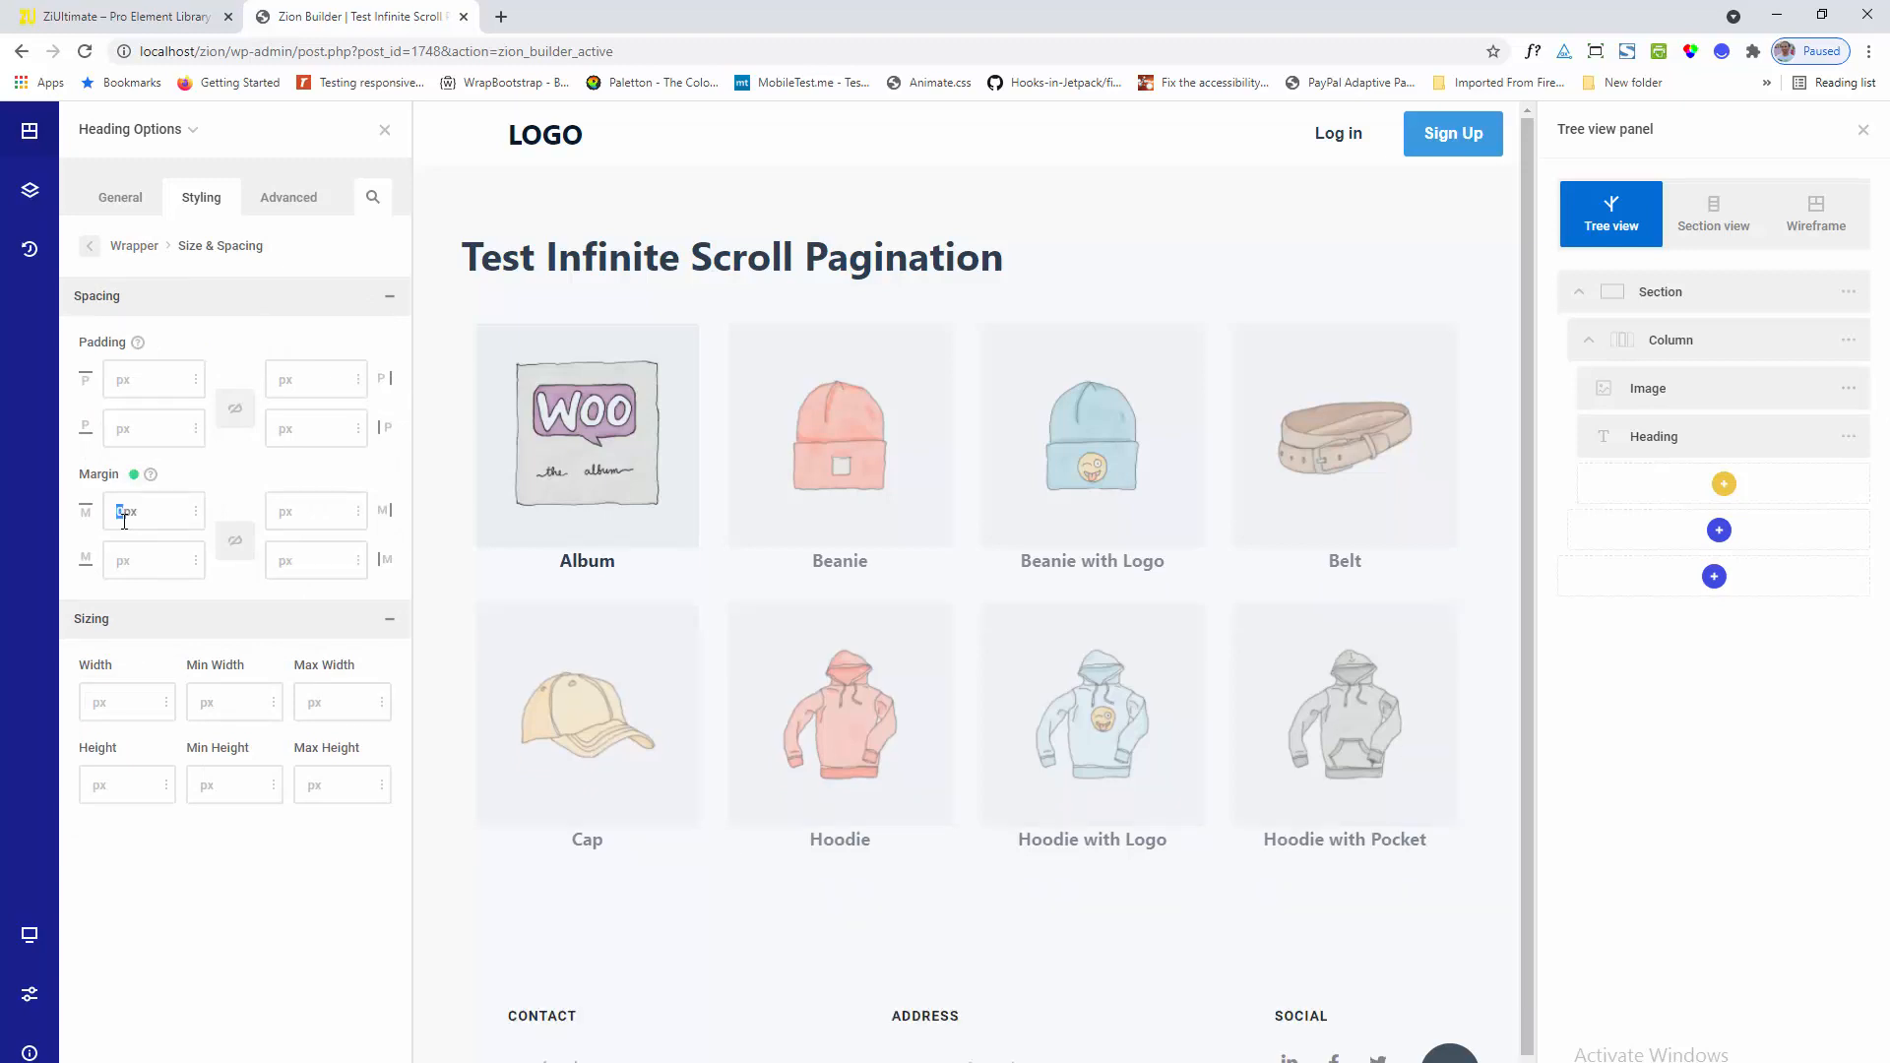
{"action": "type", "text": "5"}
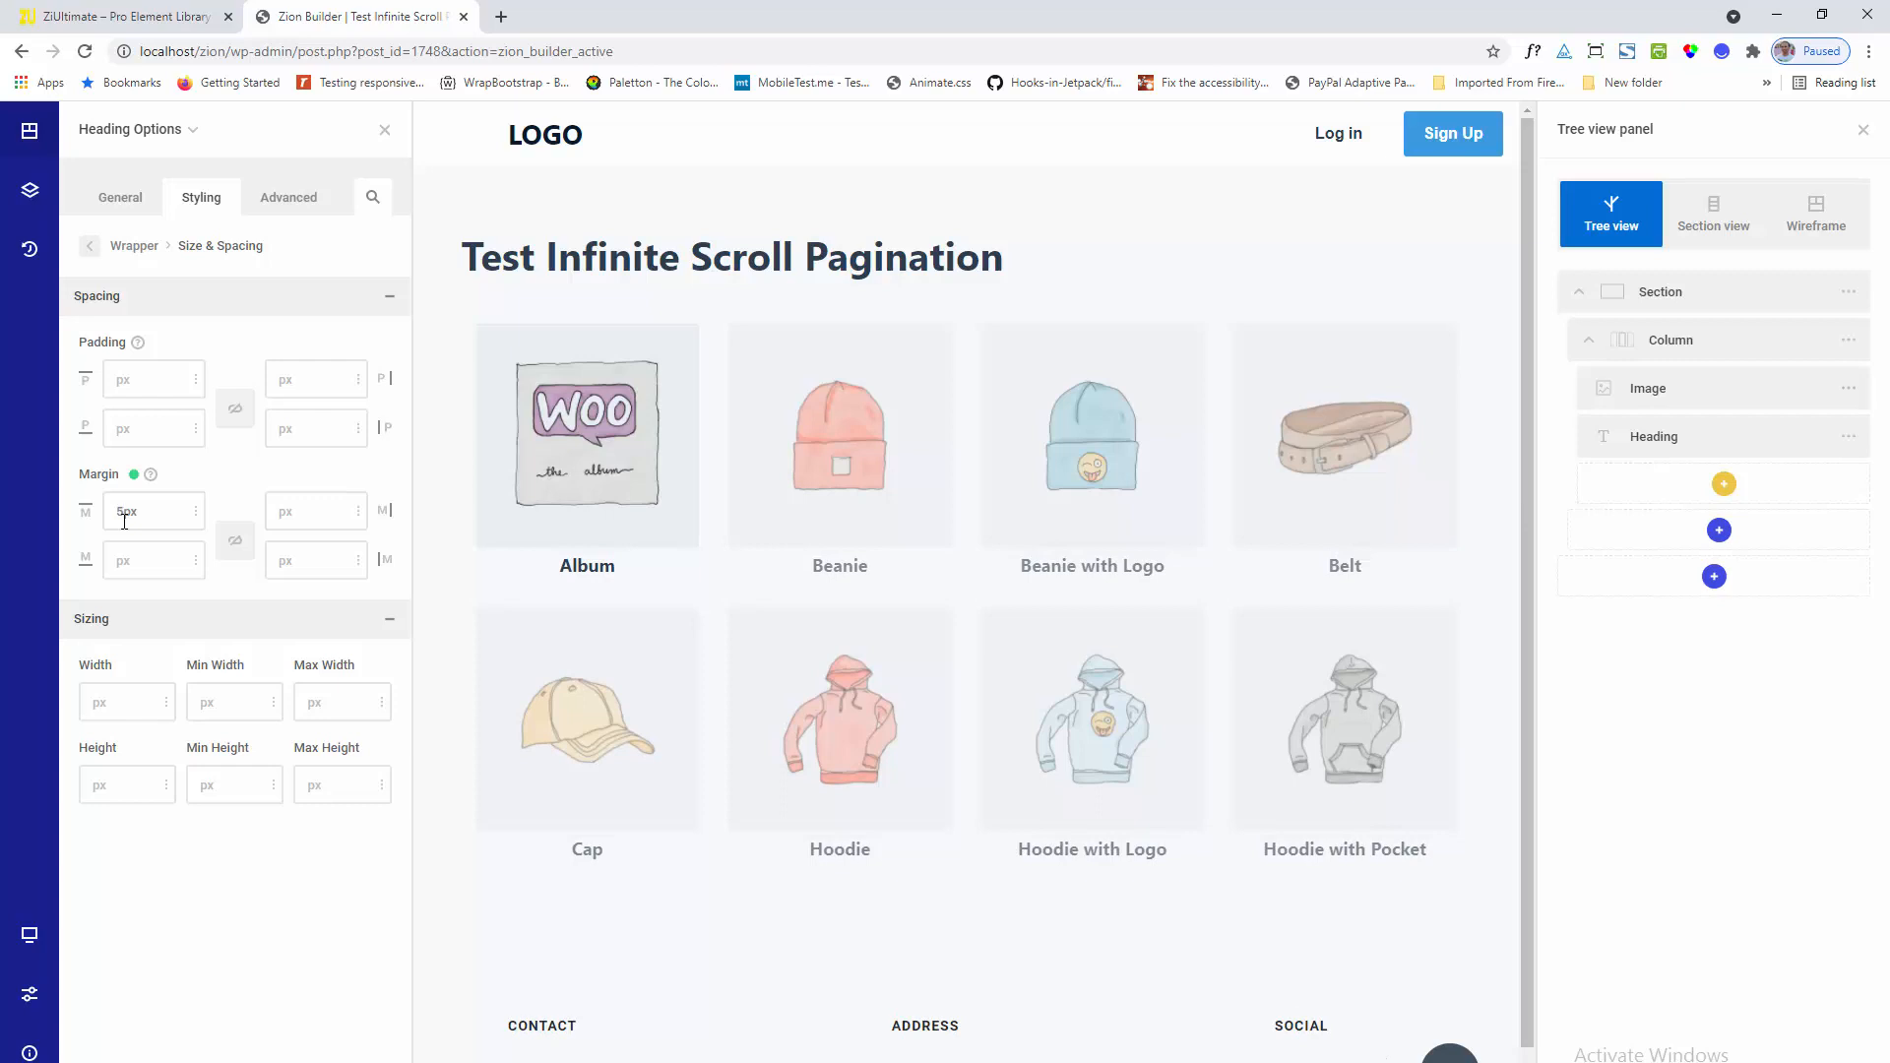
Set the heading wrapper's font weight to 400 and its text transform to uppercase in the typography styling
{"action": "left_click", "coordinate": [138, 247]}
{"action": "left_click", "coordinate": [236, 425]}
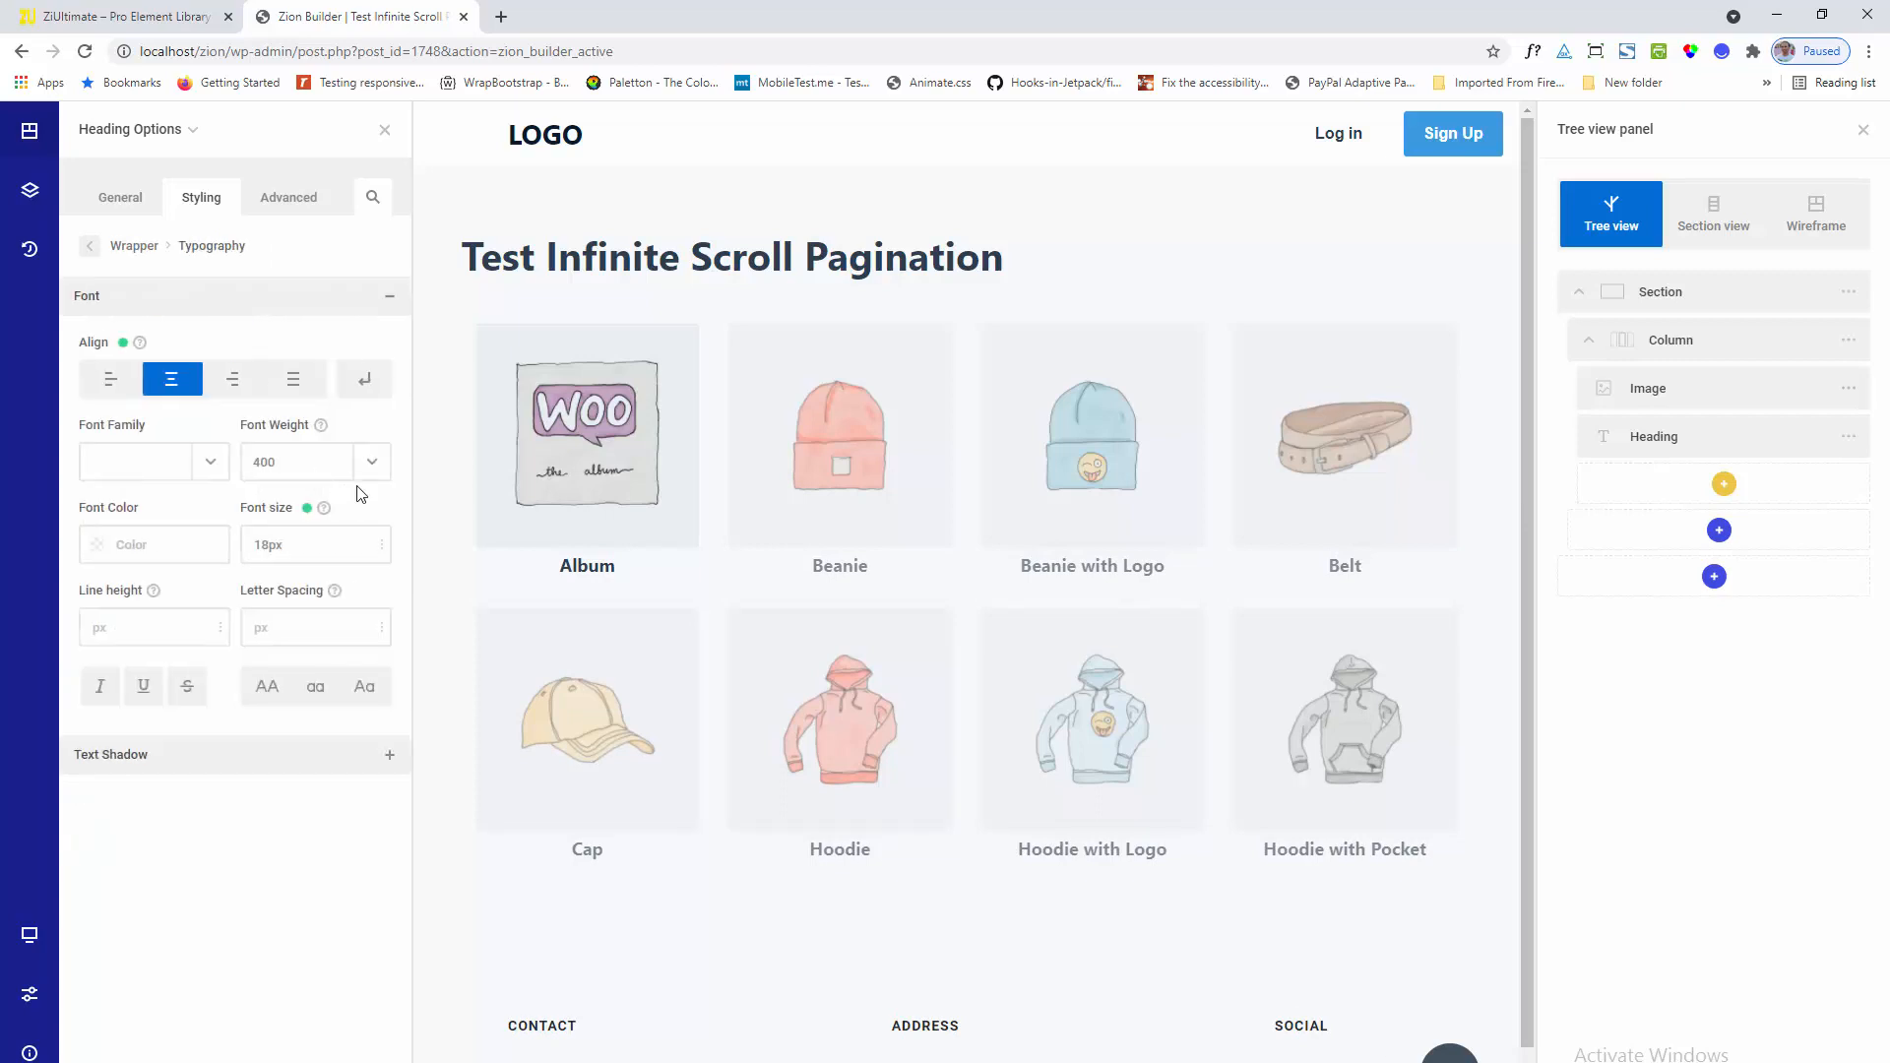
{"action": "left_click", "coordinate": [364, 468]}
{"action": "left_click", "coordinate": [271, 583]}
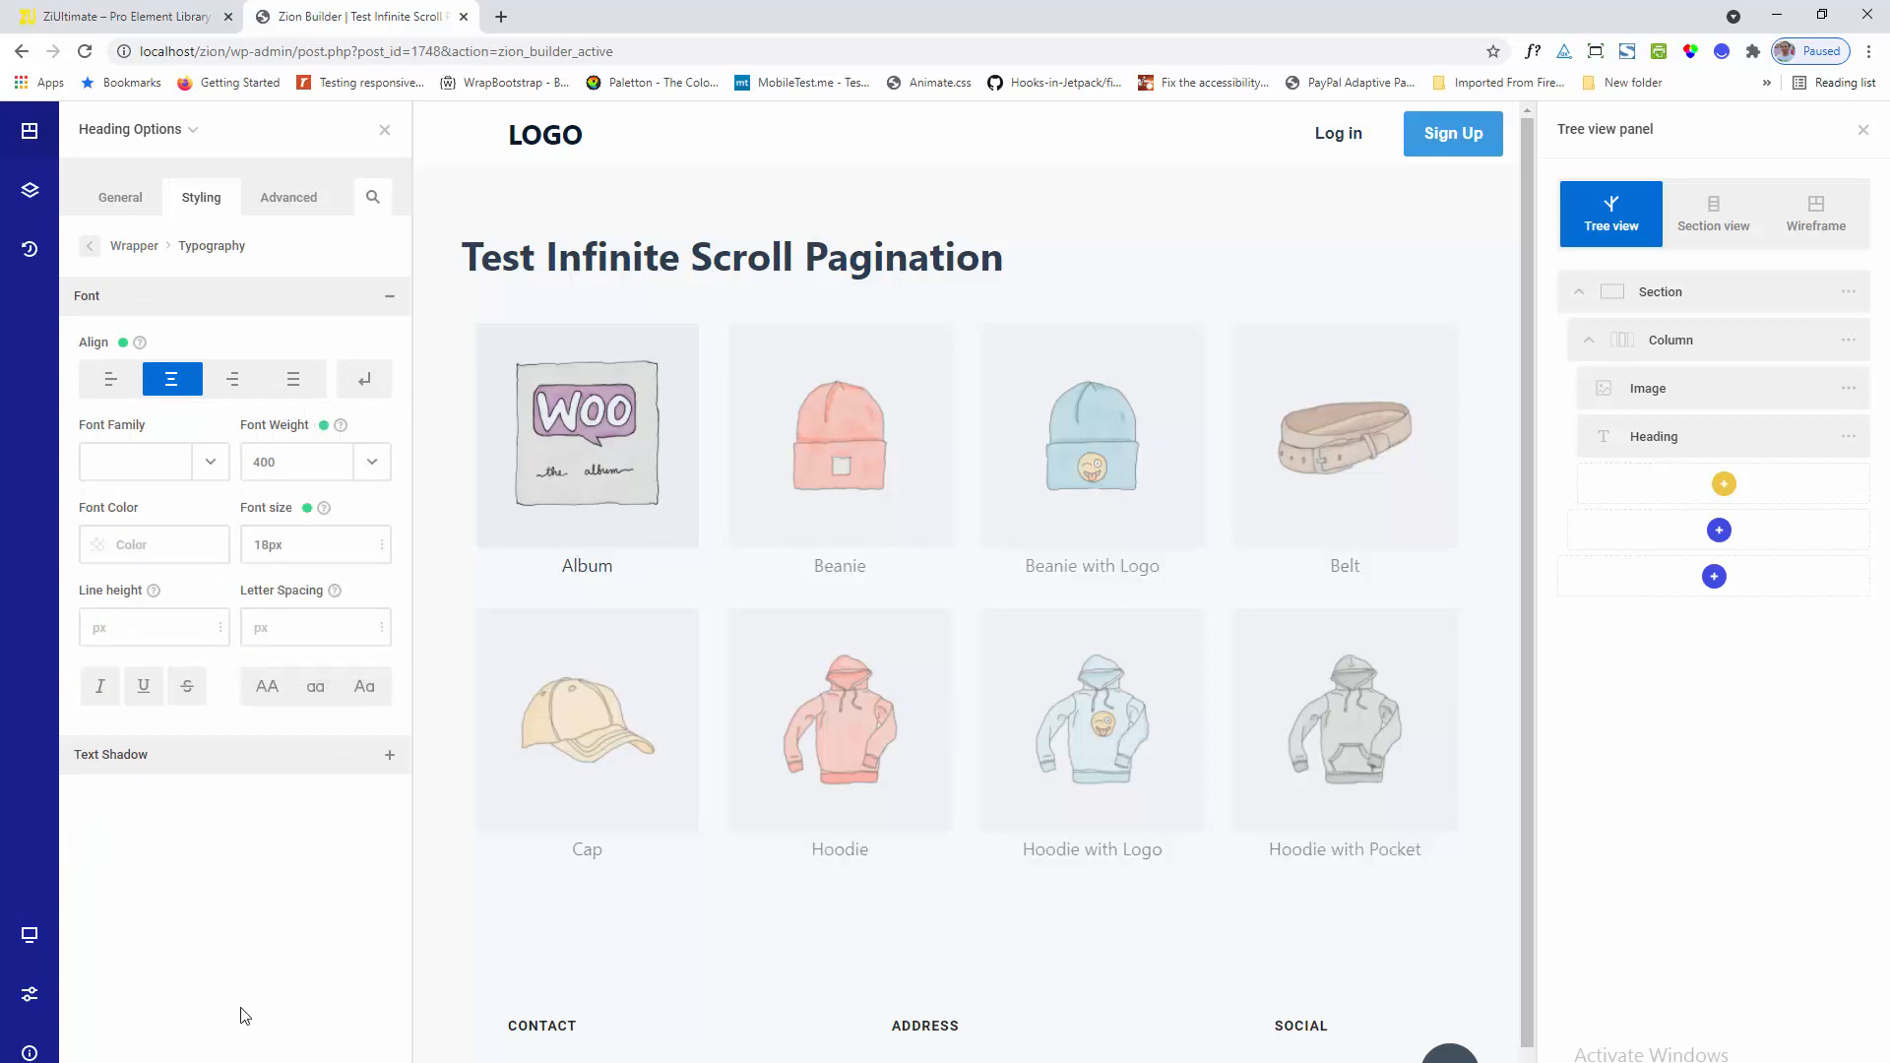
{"action": "left_click", "coordinate": [267, 687]}
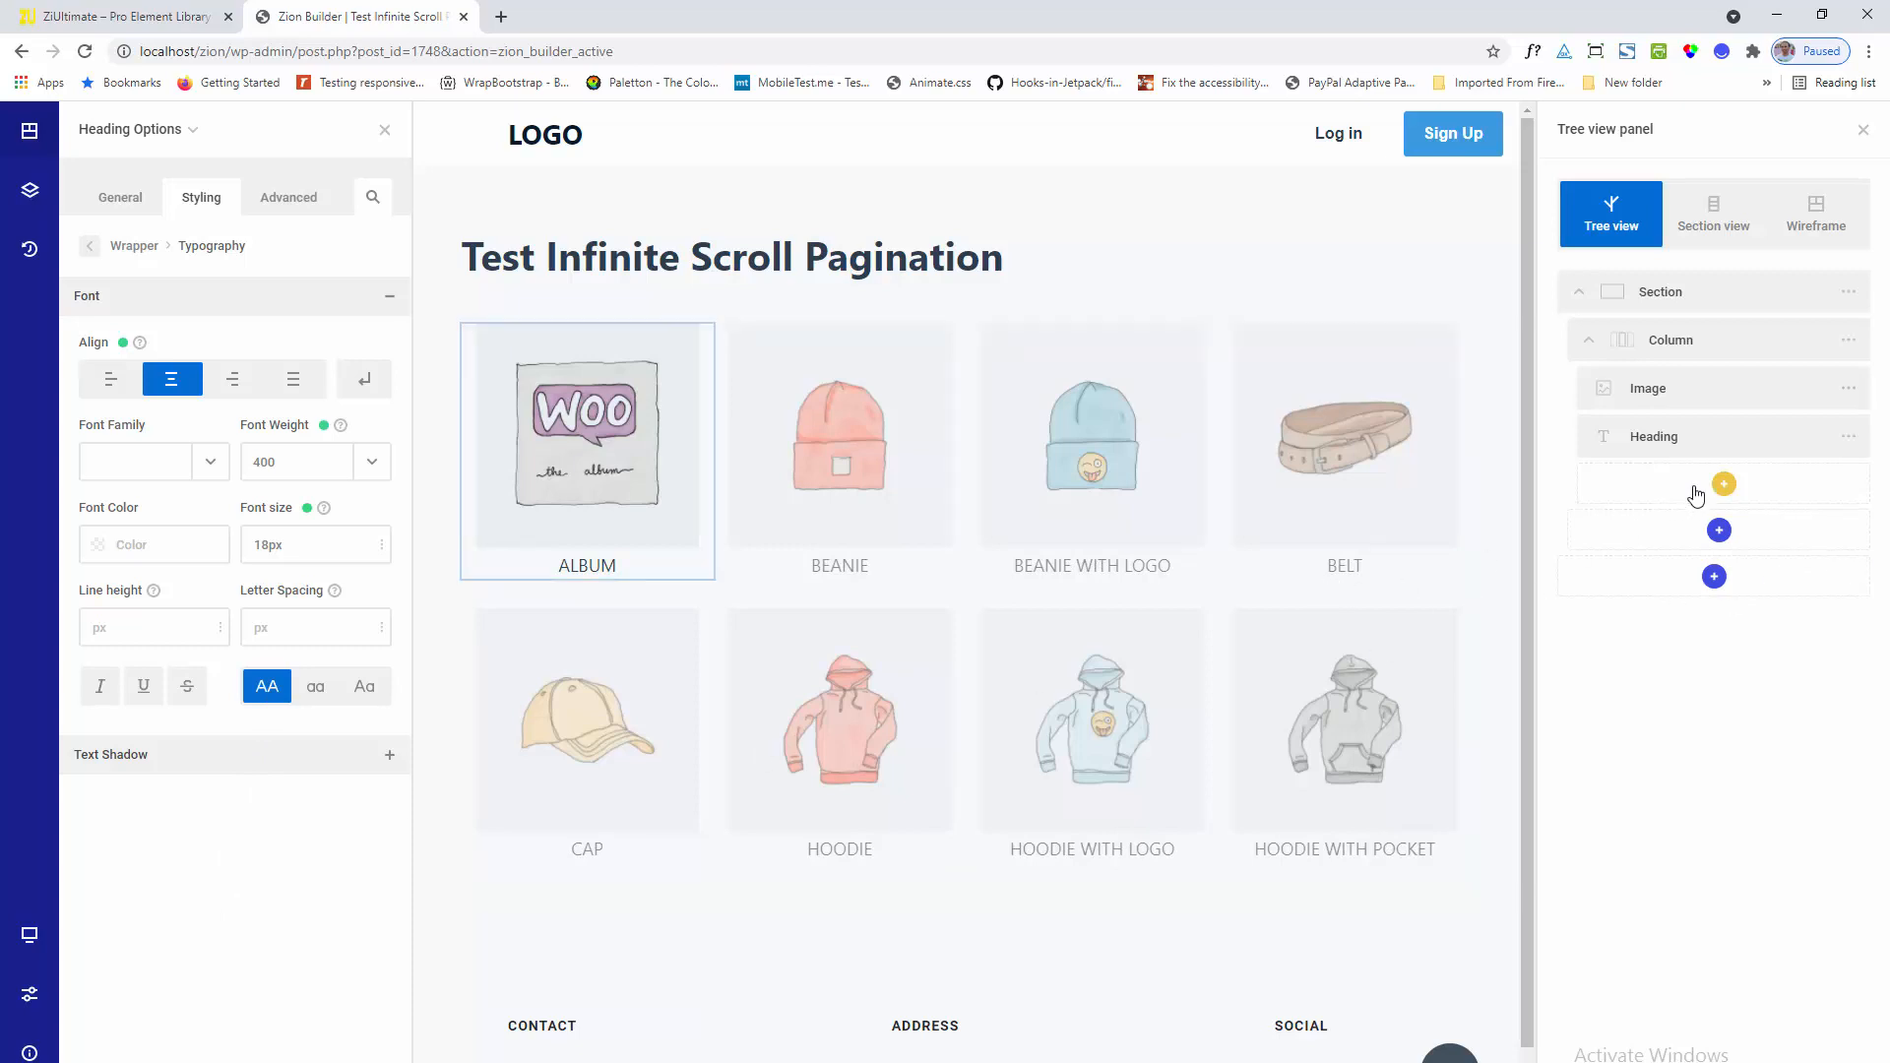
Search the elements for "pri" and add the Woo Product Price element to the column below the heading
{"action": "left_click", "coordinate": [1724, 484]}
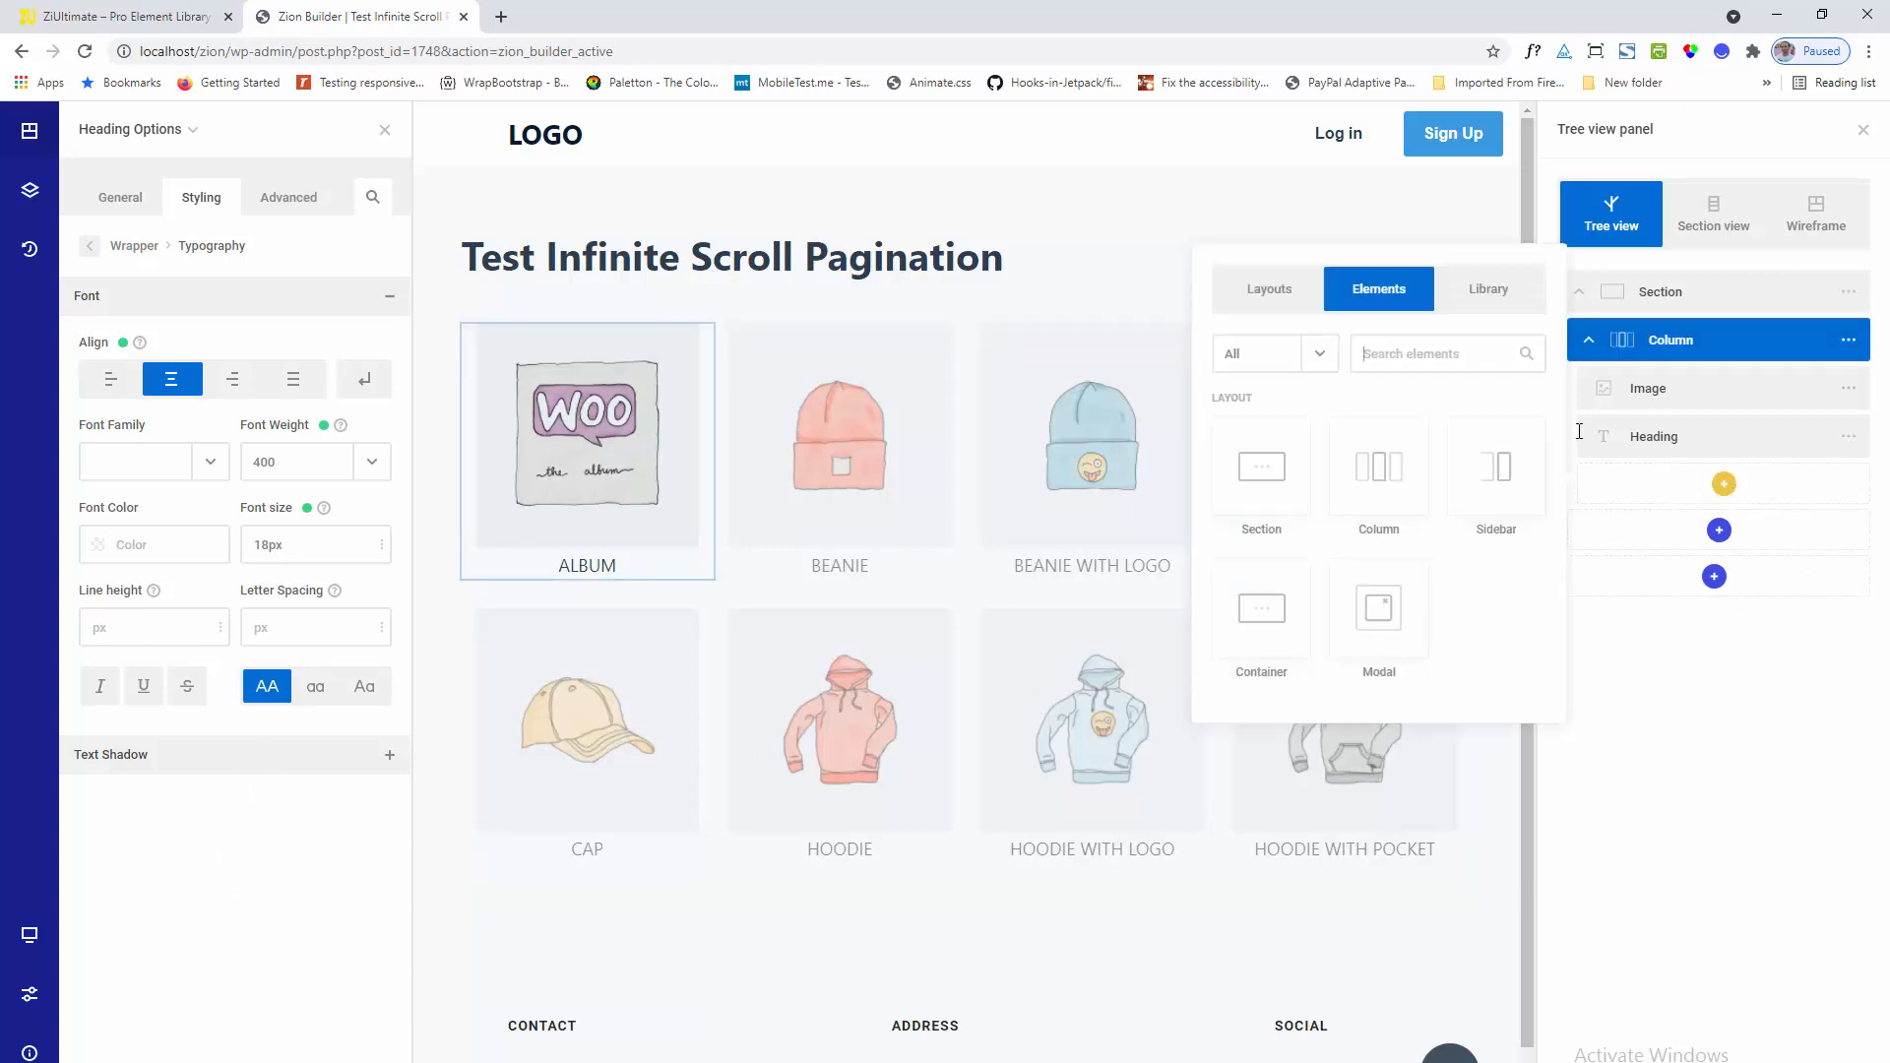
{"action": "type", "text": "pri"}
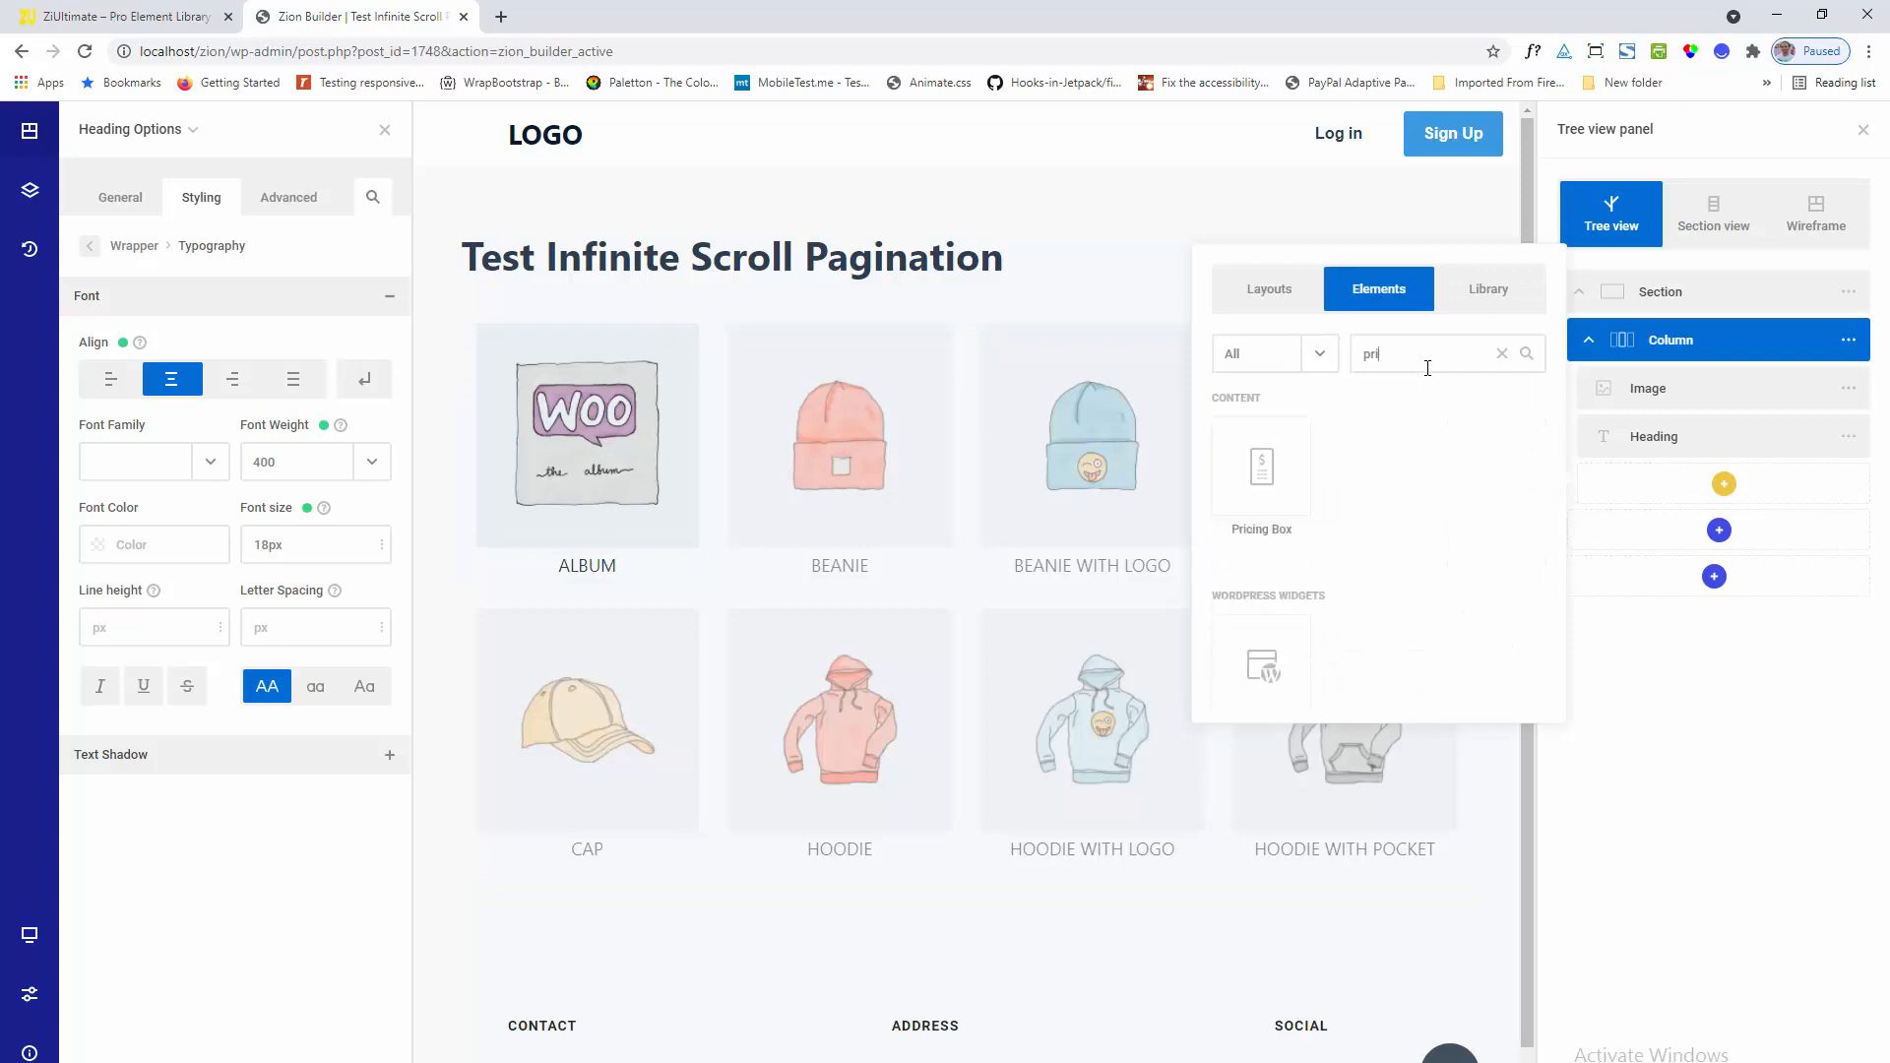
{"action": "scroll", "coordinate": [1400, 476], "scroll_direction": "down", "scroll_amount": 3}
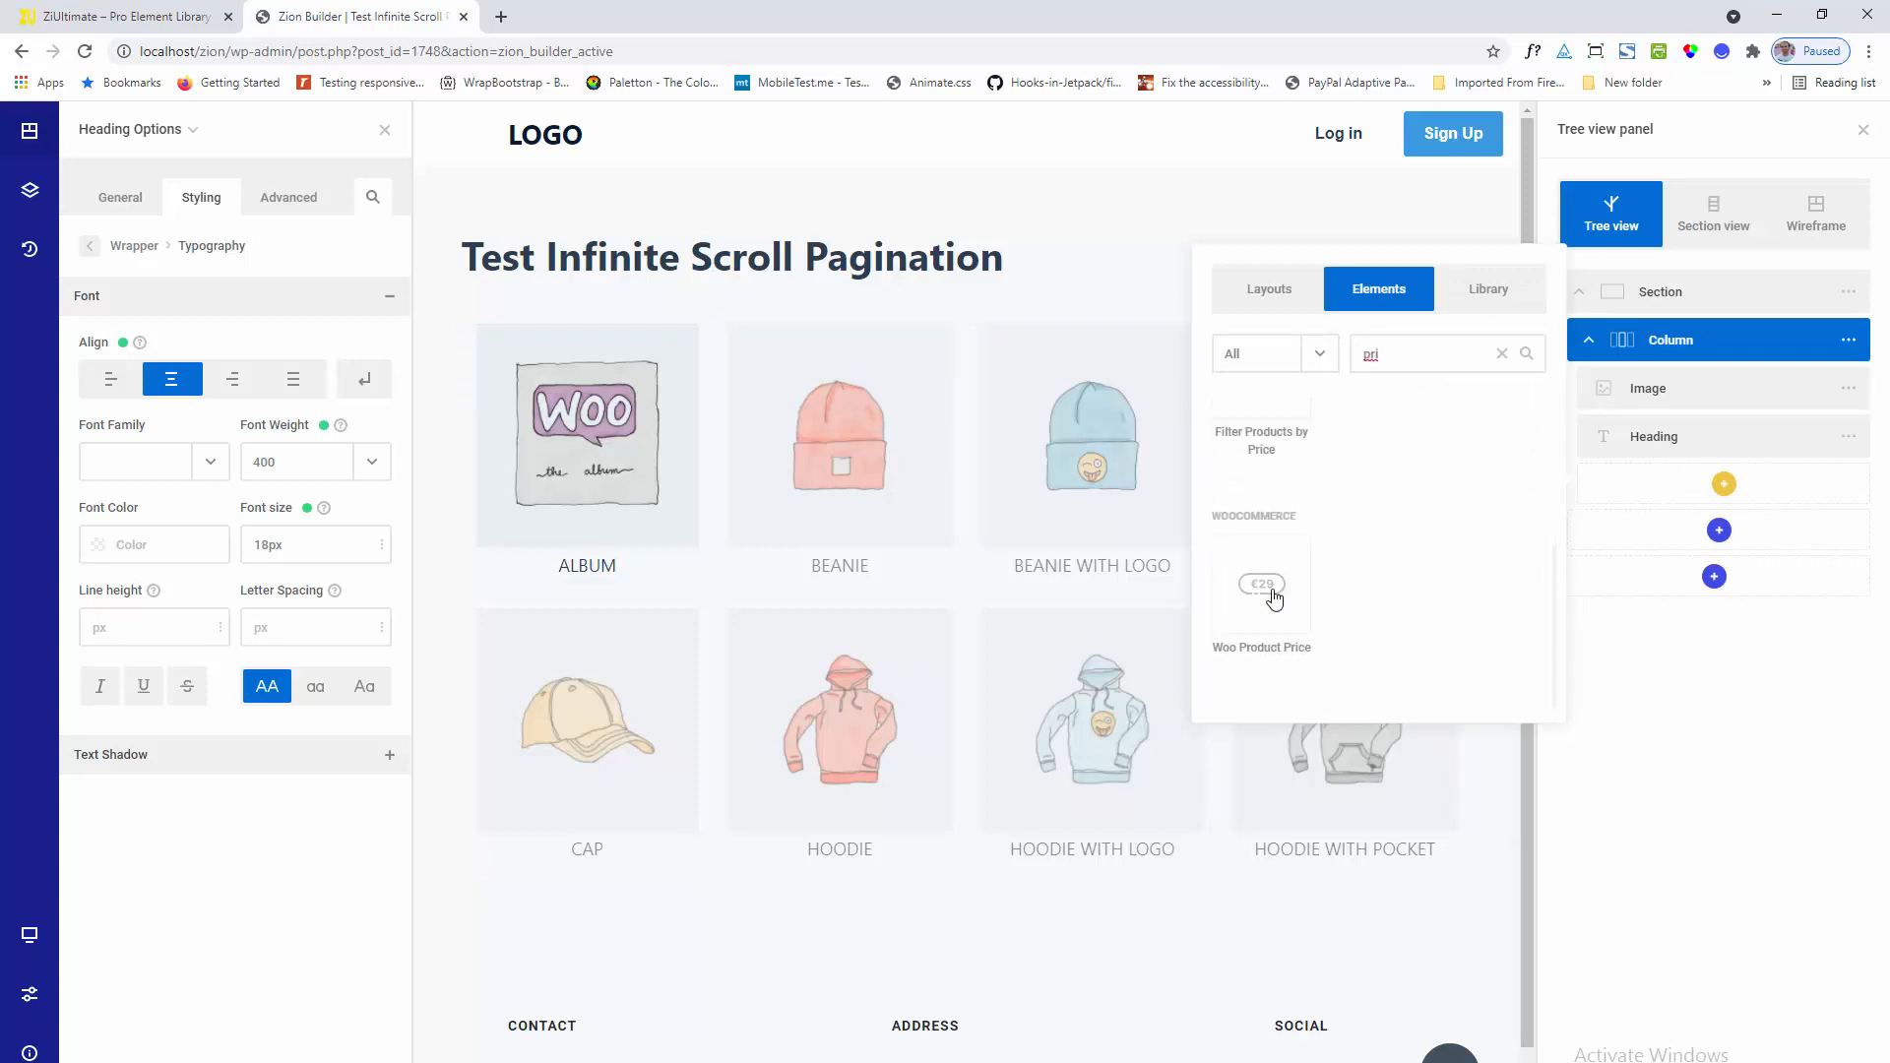
{"action": "left_click", "coordinate": [1263, 591]}
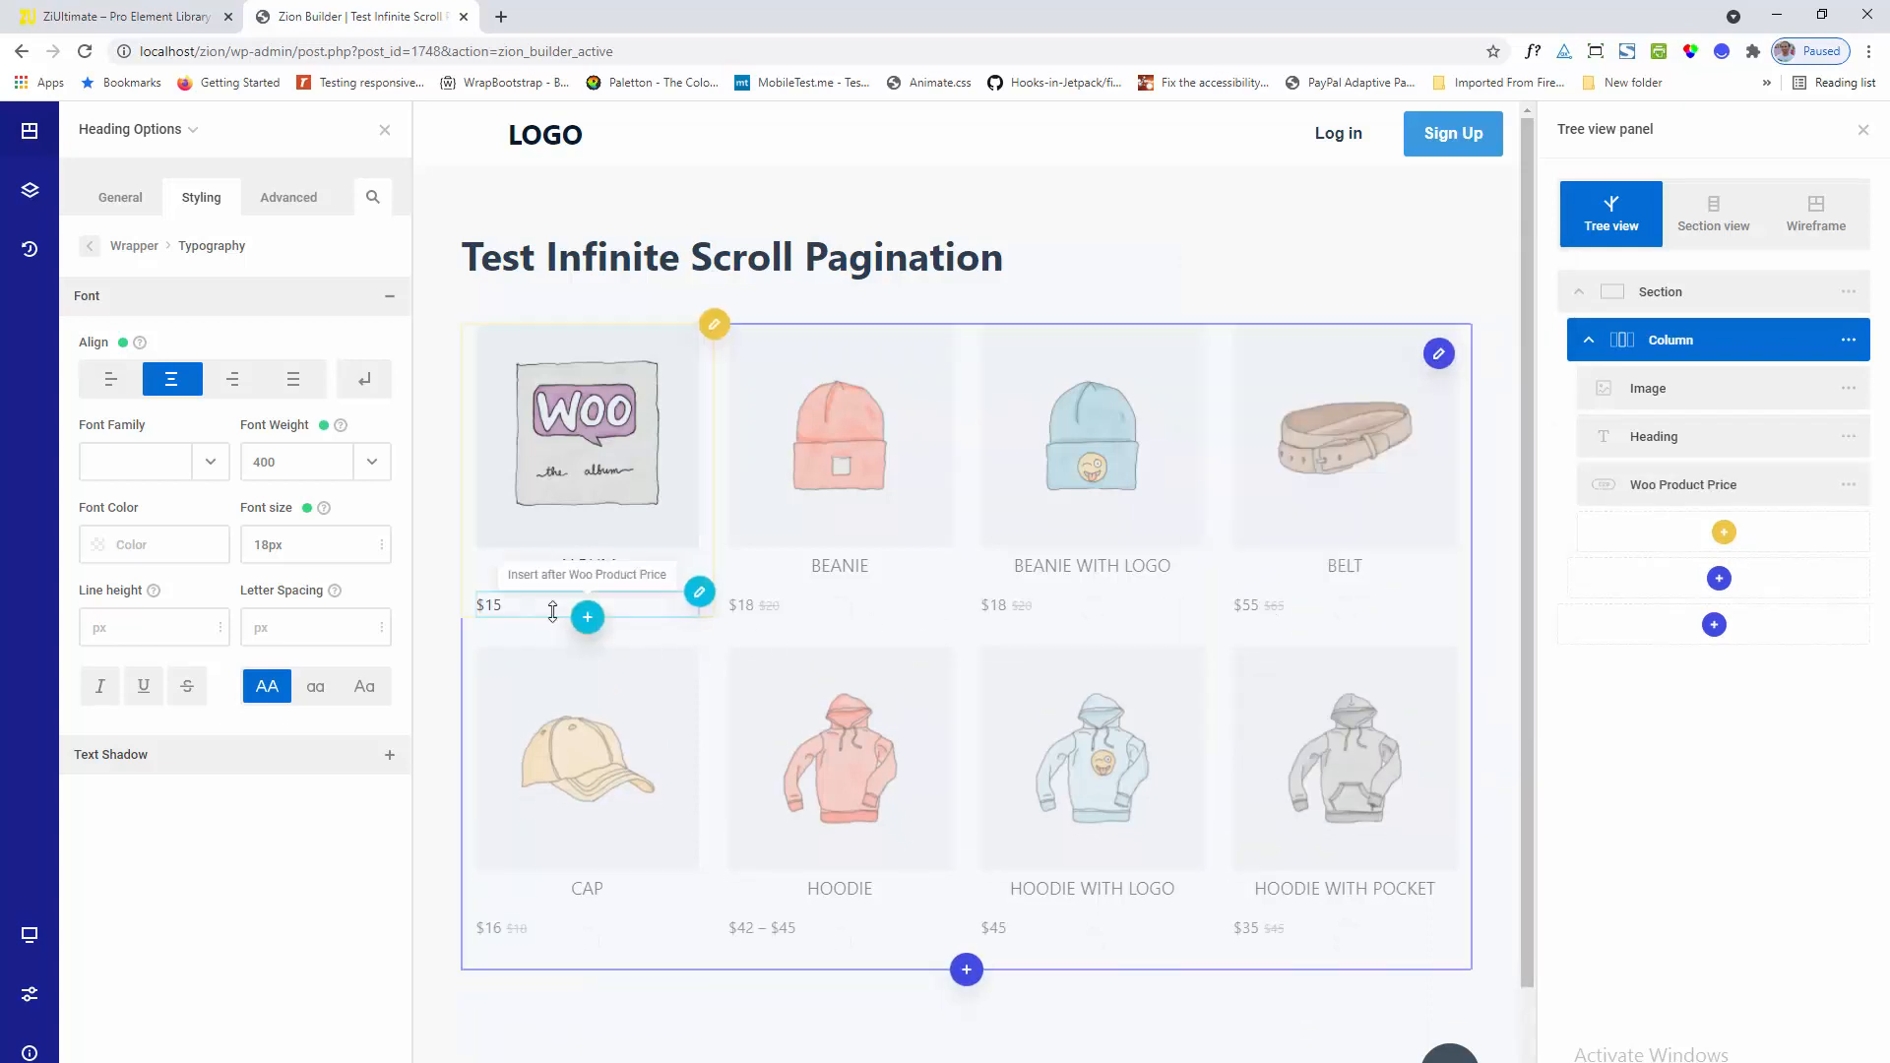
Edit the Woo Product Price element and center its wrapper's text alignment in the typography styling
{"action": "left_click", "coordinate": [699, 591]}
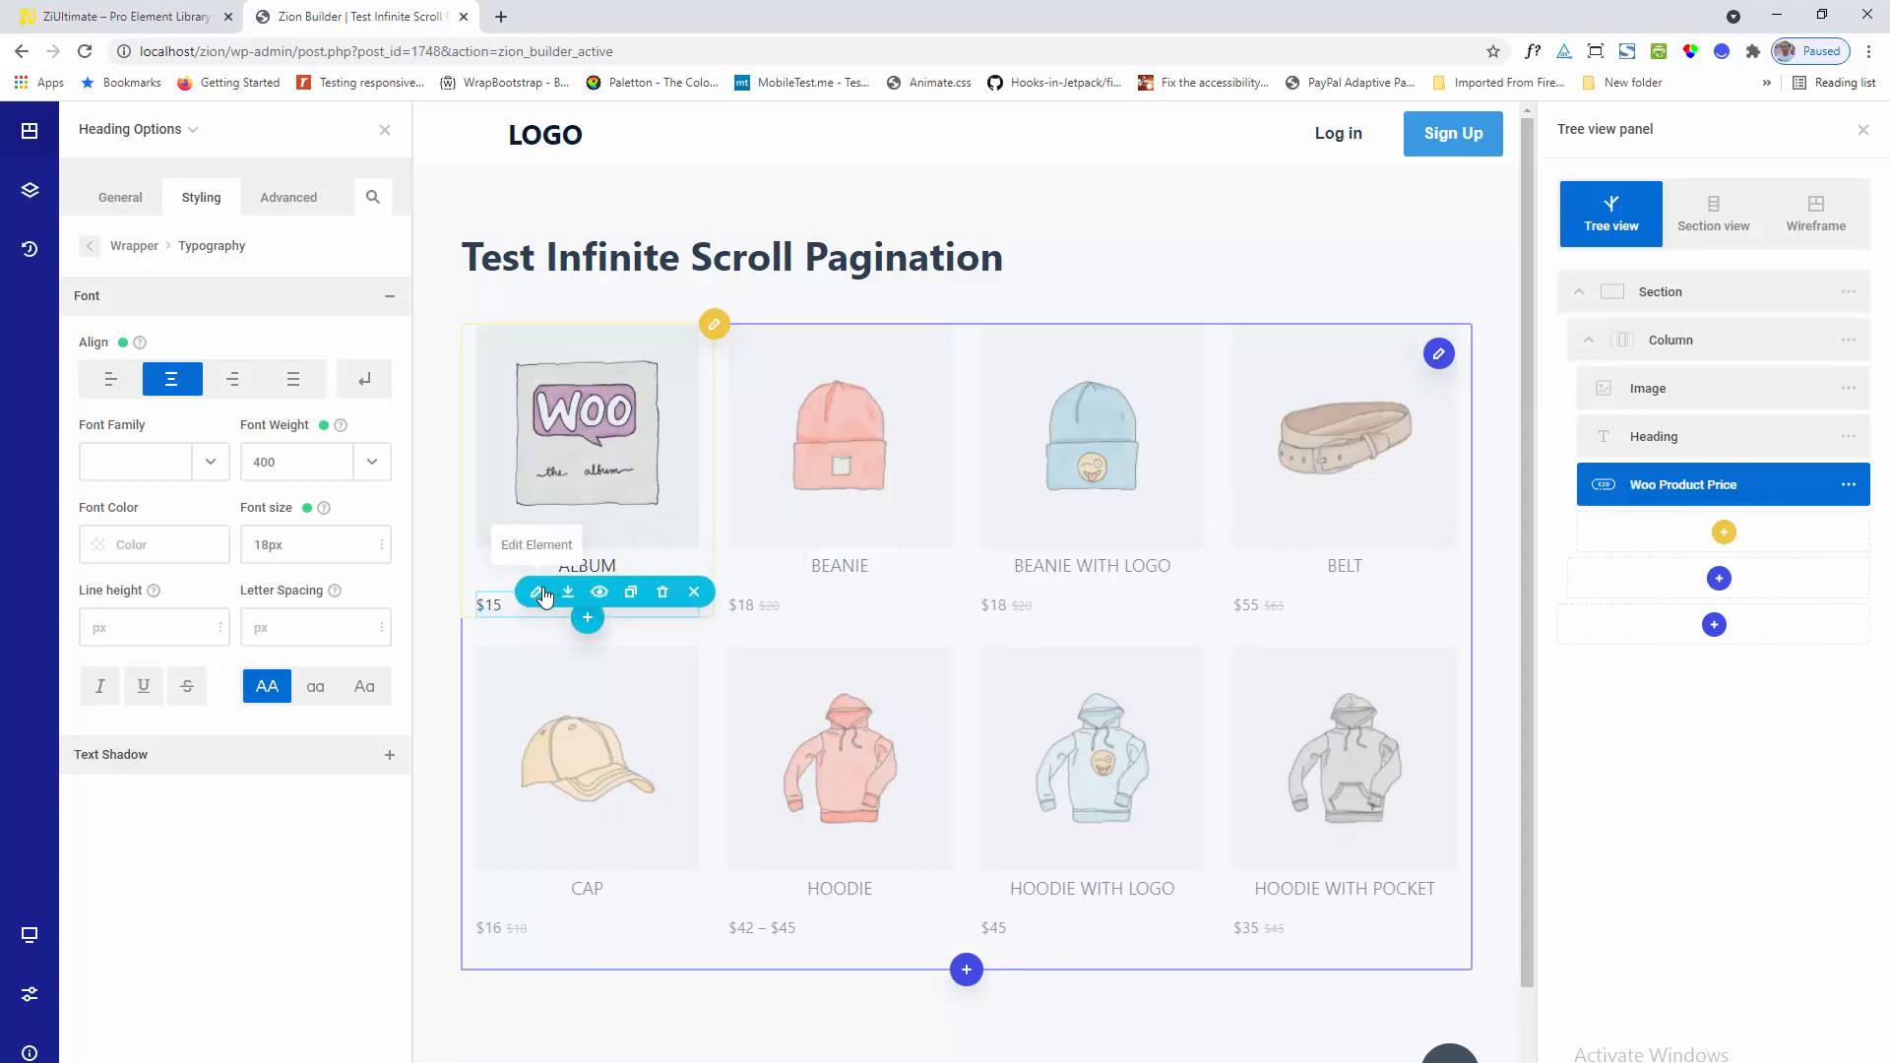
{"action": "left_click", "coordinate": [538, 591]}
{"action": "left_click", "coordinate": [201, 197]}
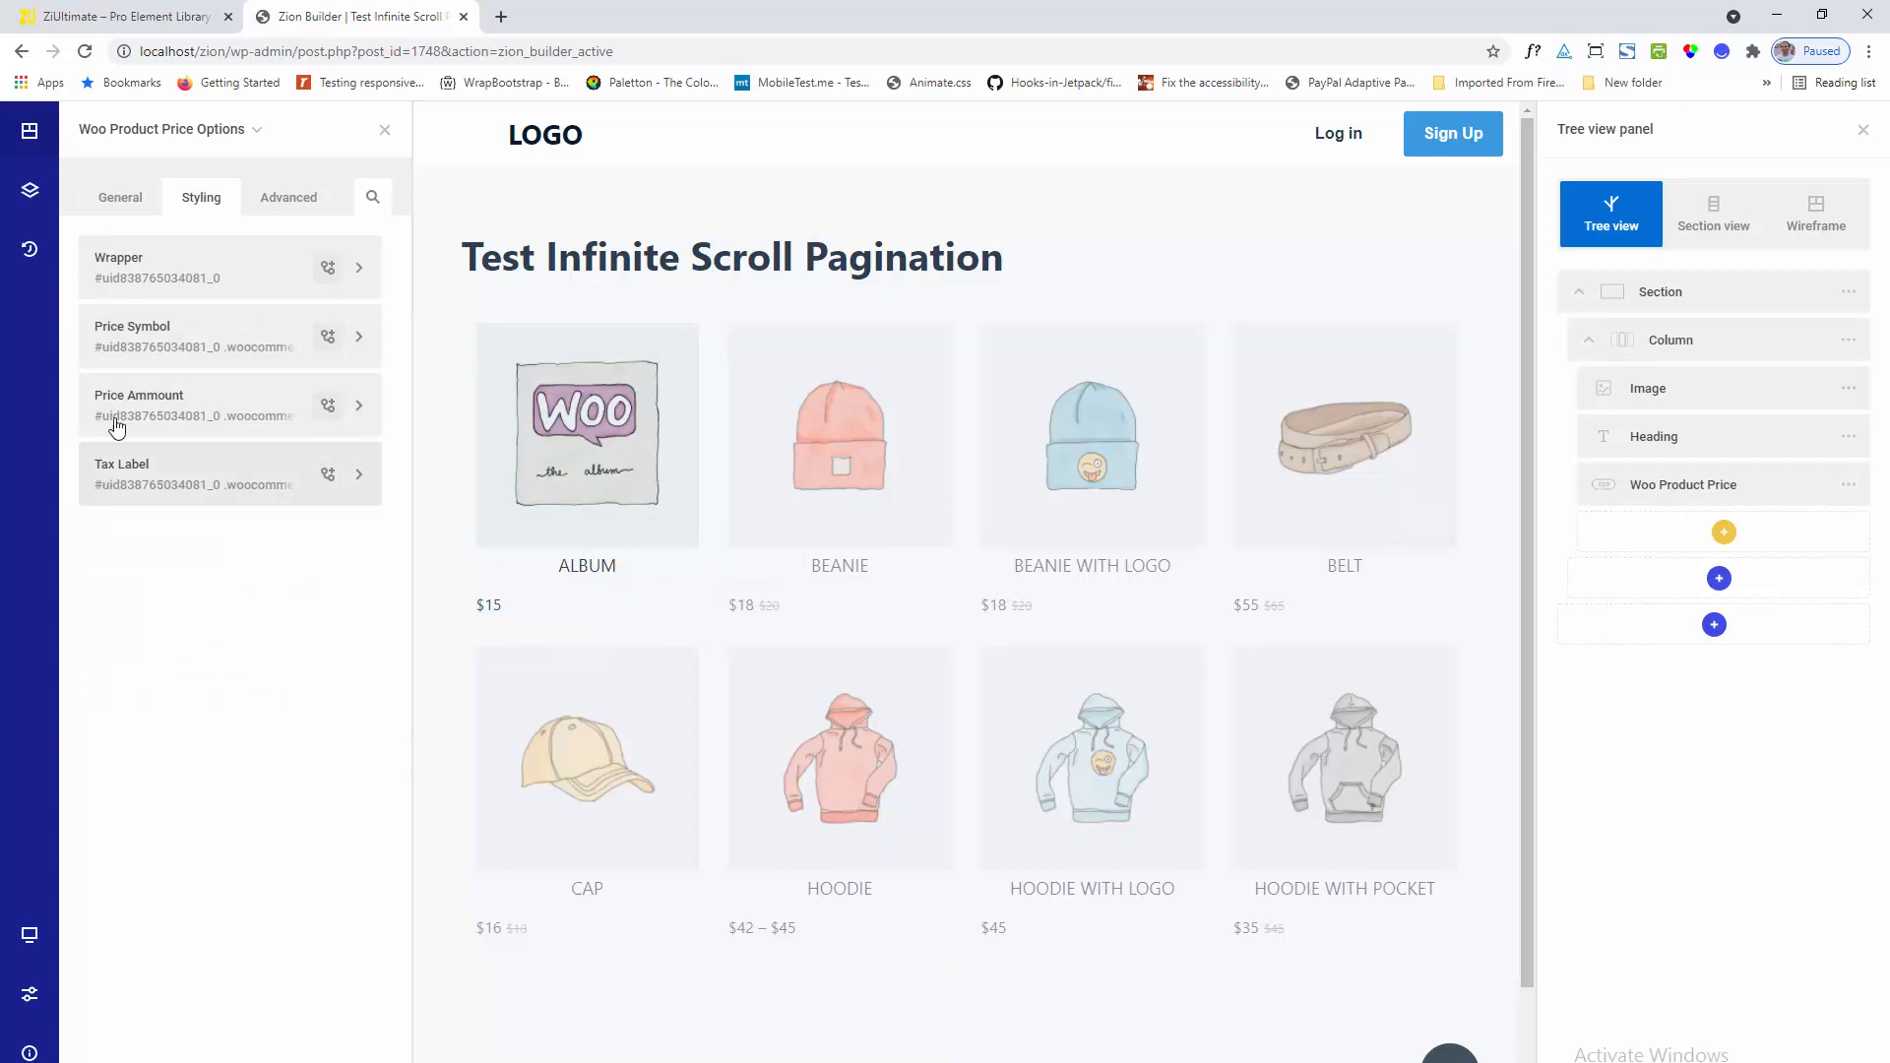
{"action": "left_click", "coordinate": [187, 286]}
{"action": "left_click", "coordinate": [209, 421]}
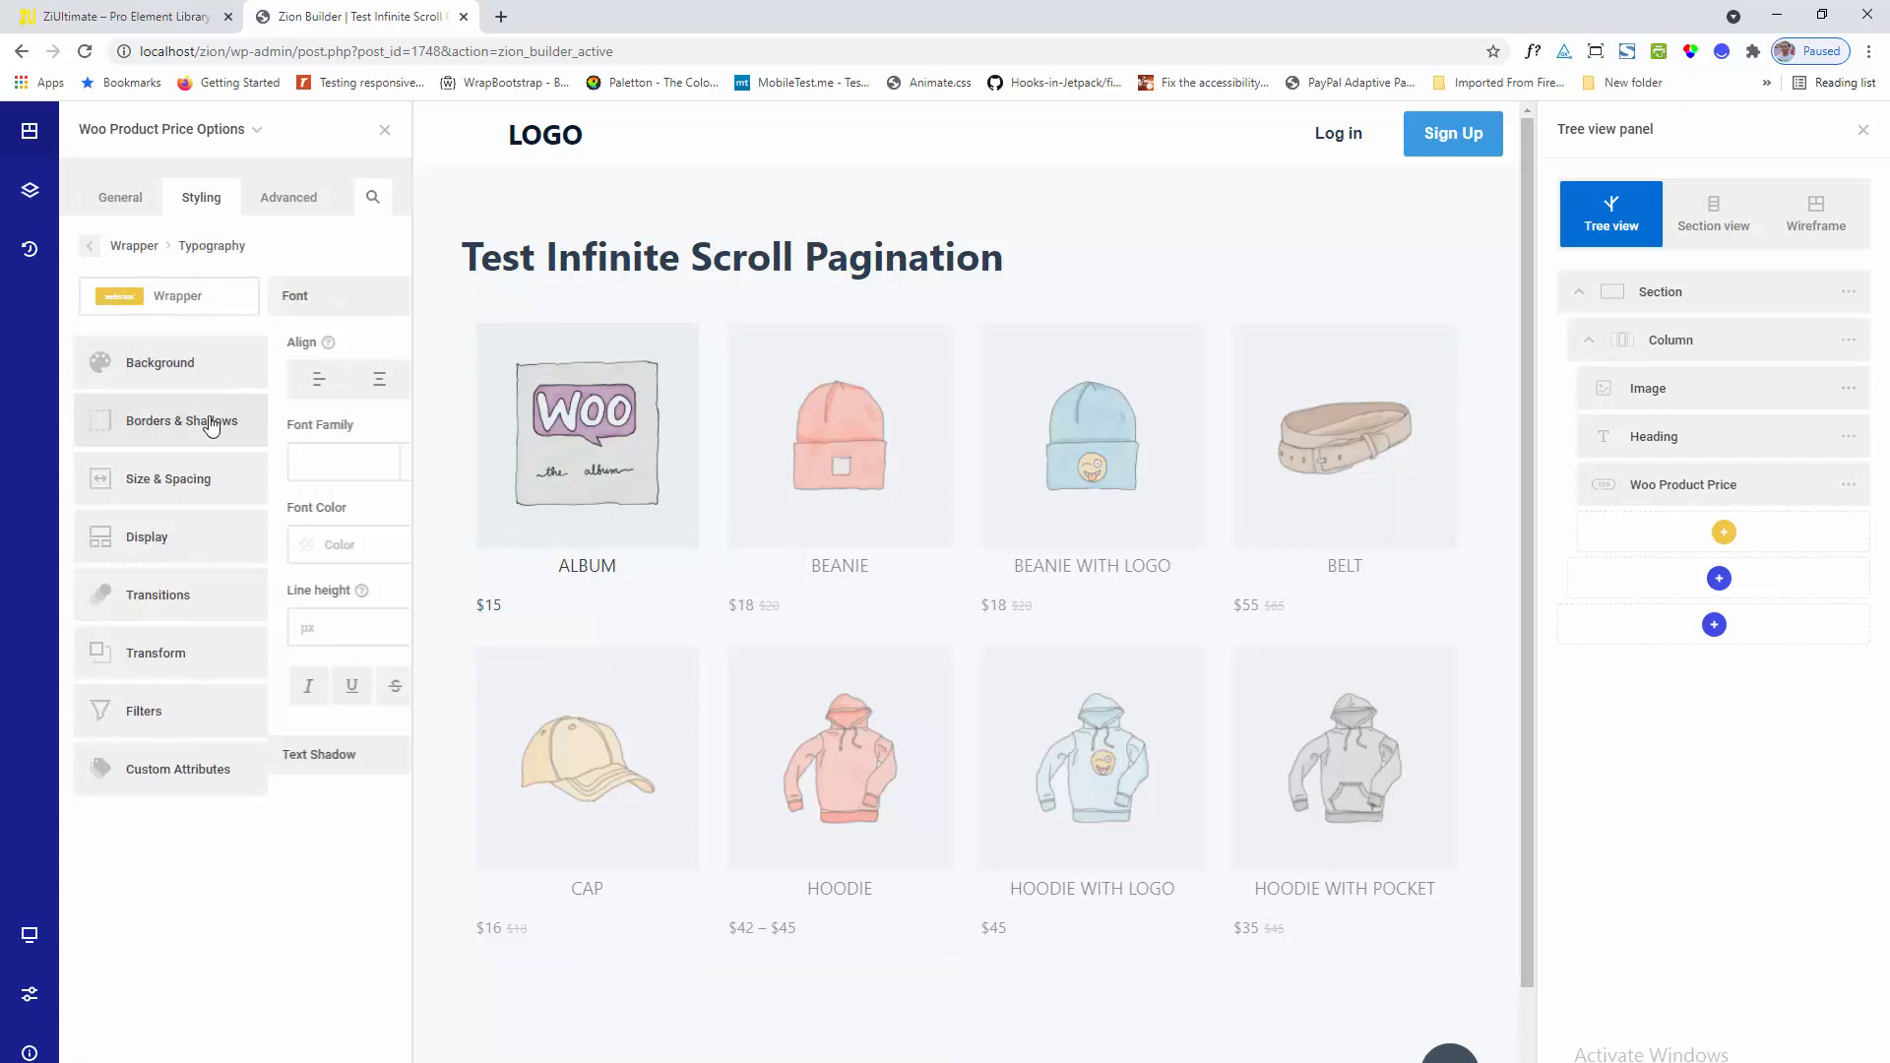
{"action": "left_click", "coordinate": [174, 389]}
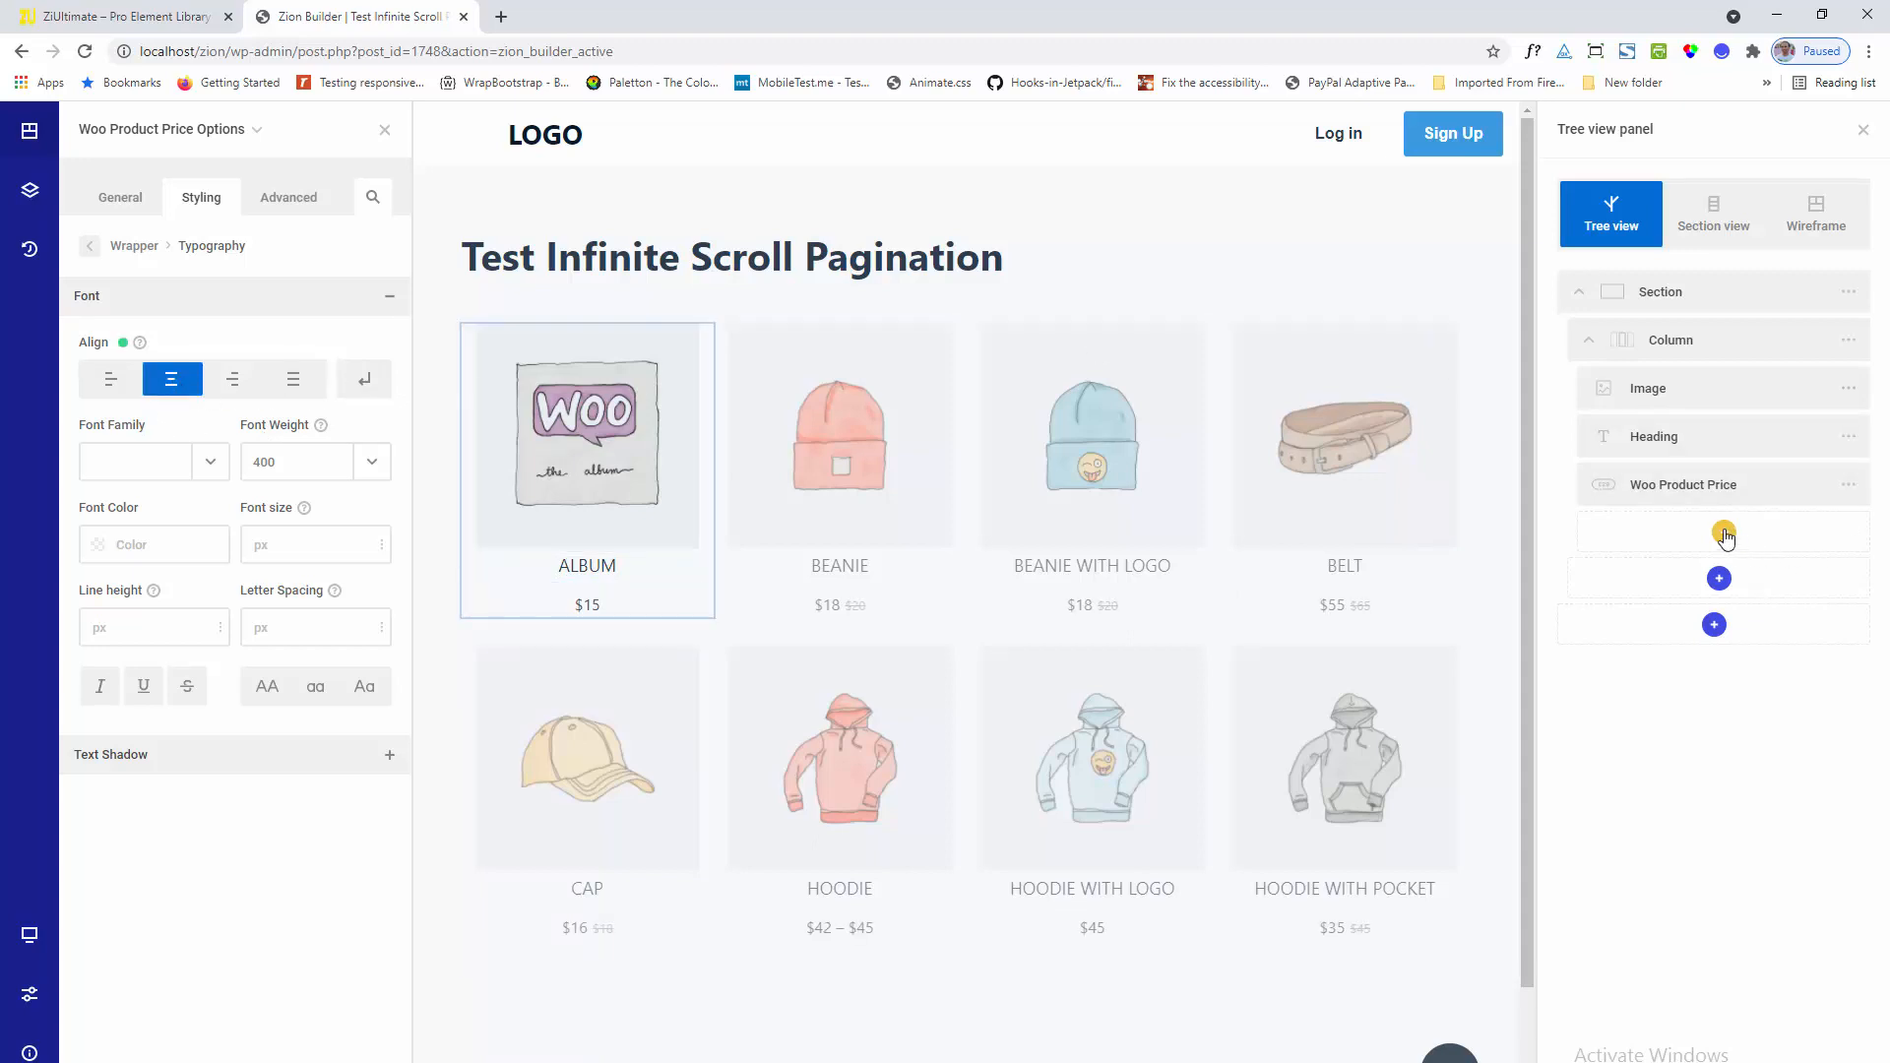
Search the elements for "add" and add the Woo loop add to cart element below the product price
{"action": "left_click", "coordinate": [1724, 533]}
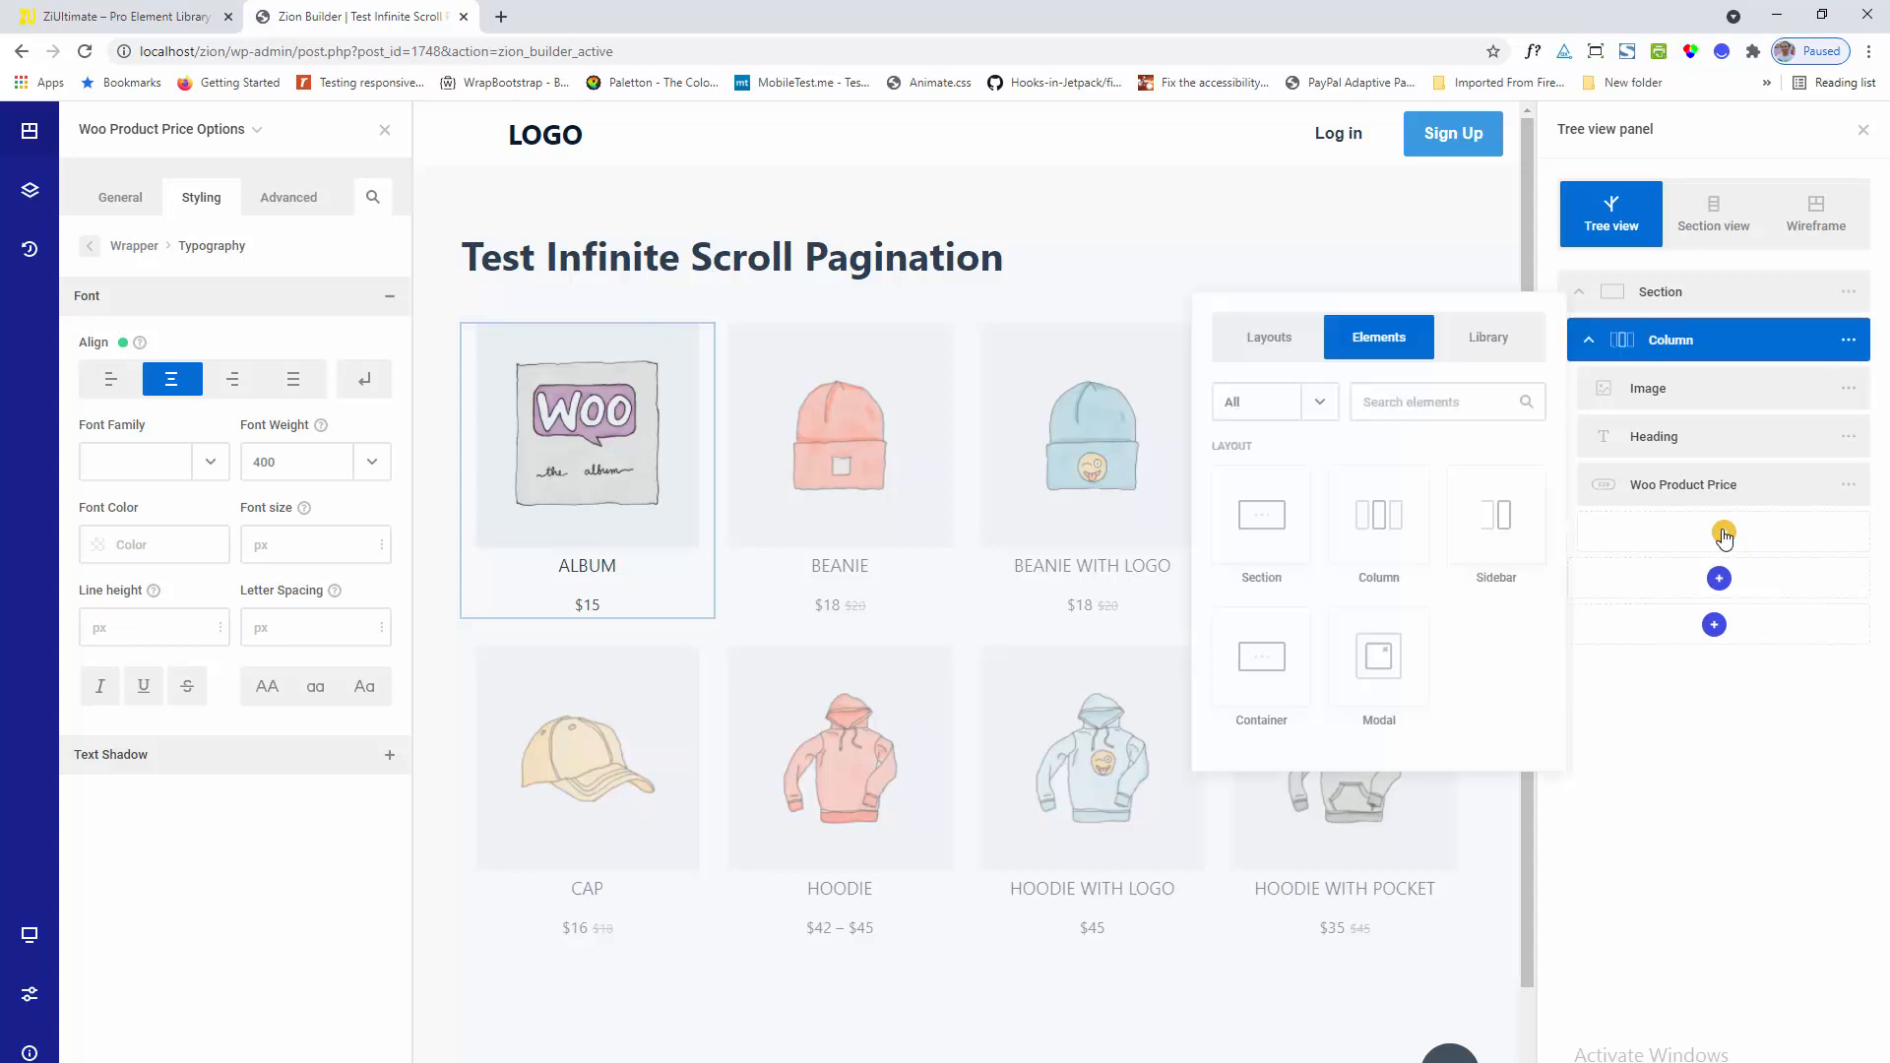
{"action": "type", "text": "add"}
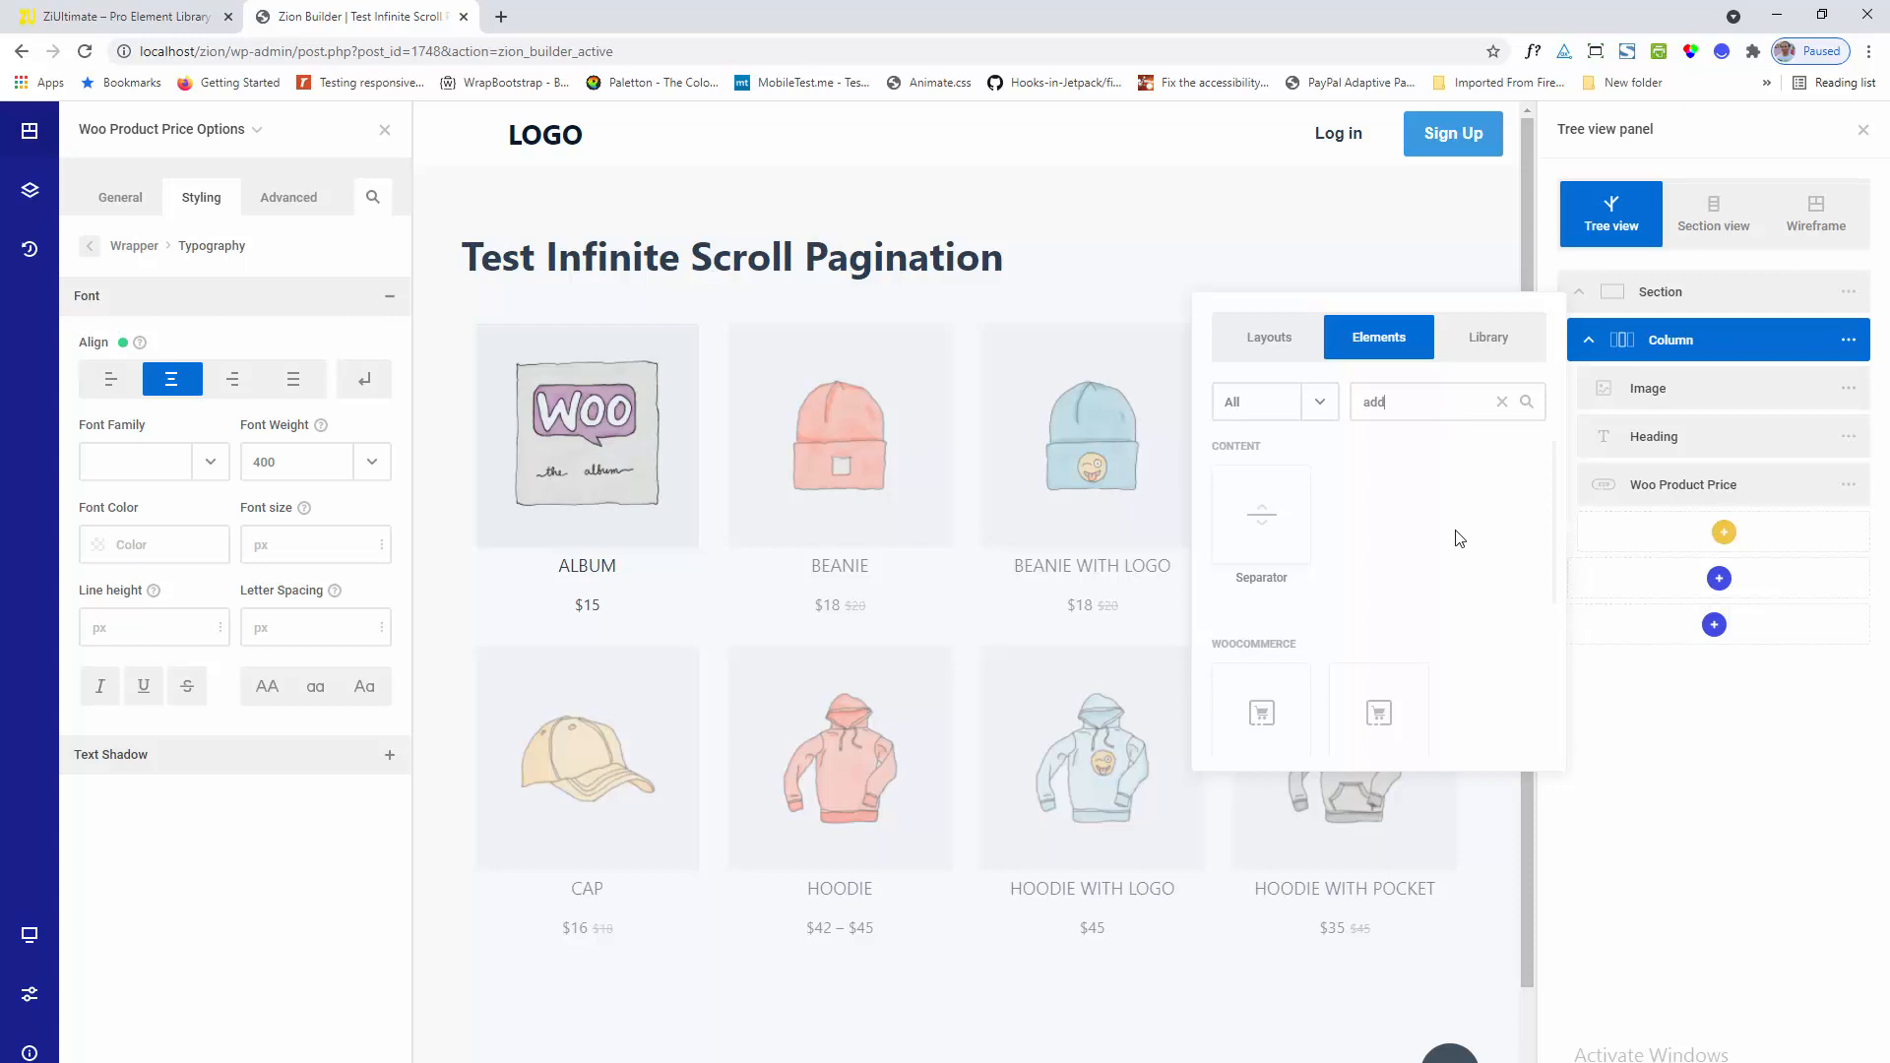
{"action": "scroll", "coordinate": [1459, 540], "scroll_direction": "down", "scroll_amount": 2}
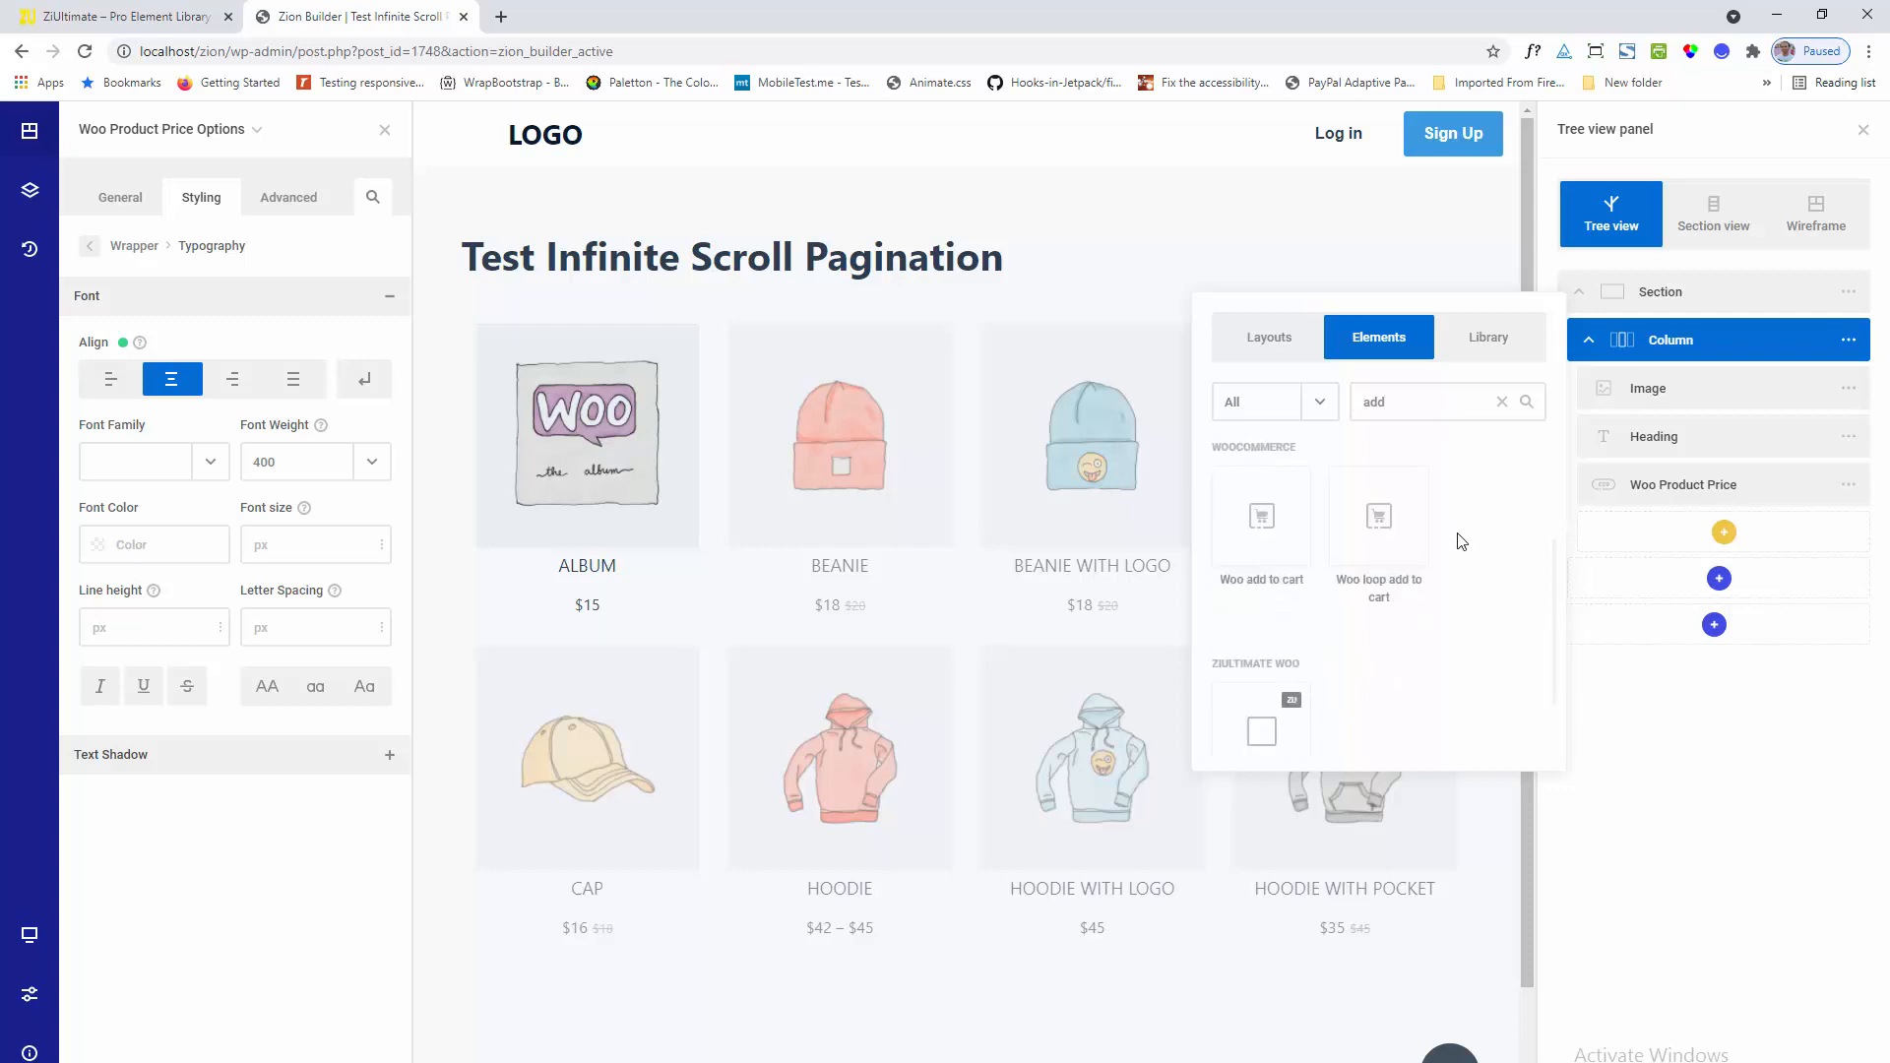
{"action": "left_click", "coordinate": [1401, 558]}
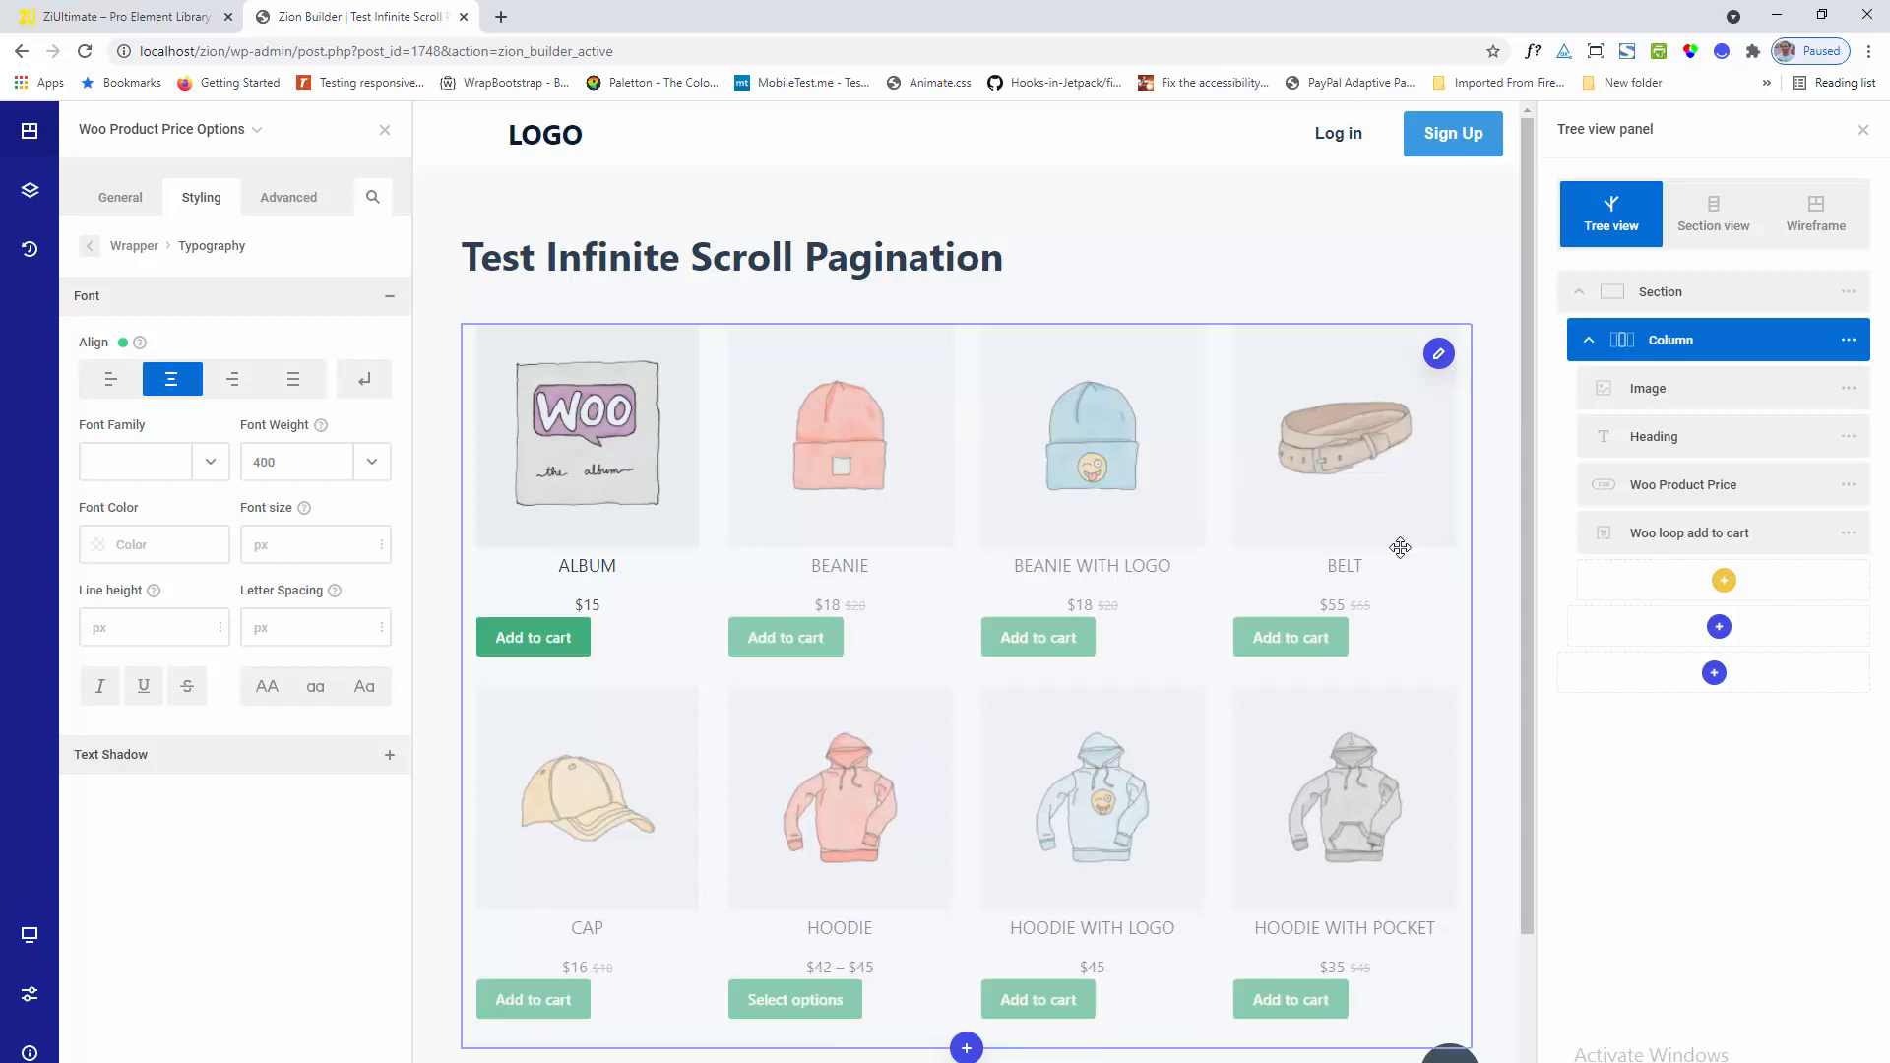
Edit the column and set its inner content horizontal alignment to center
{"action": "left_click", "coordinate": [1725, 536]}
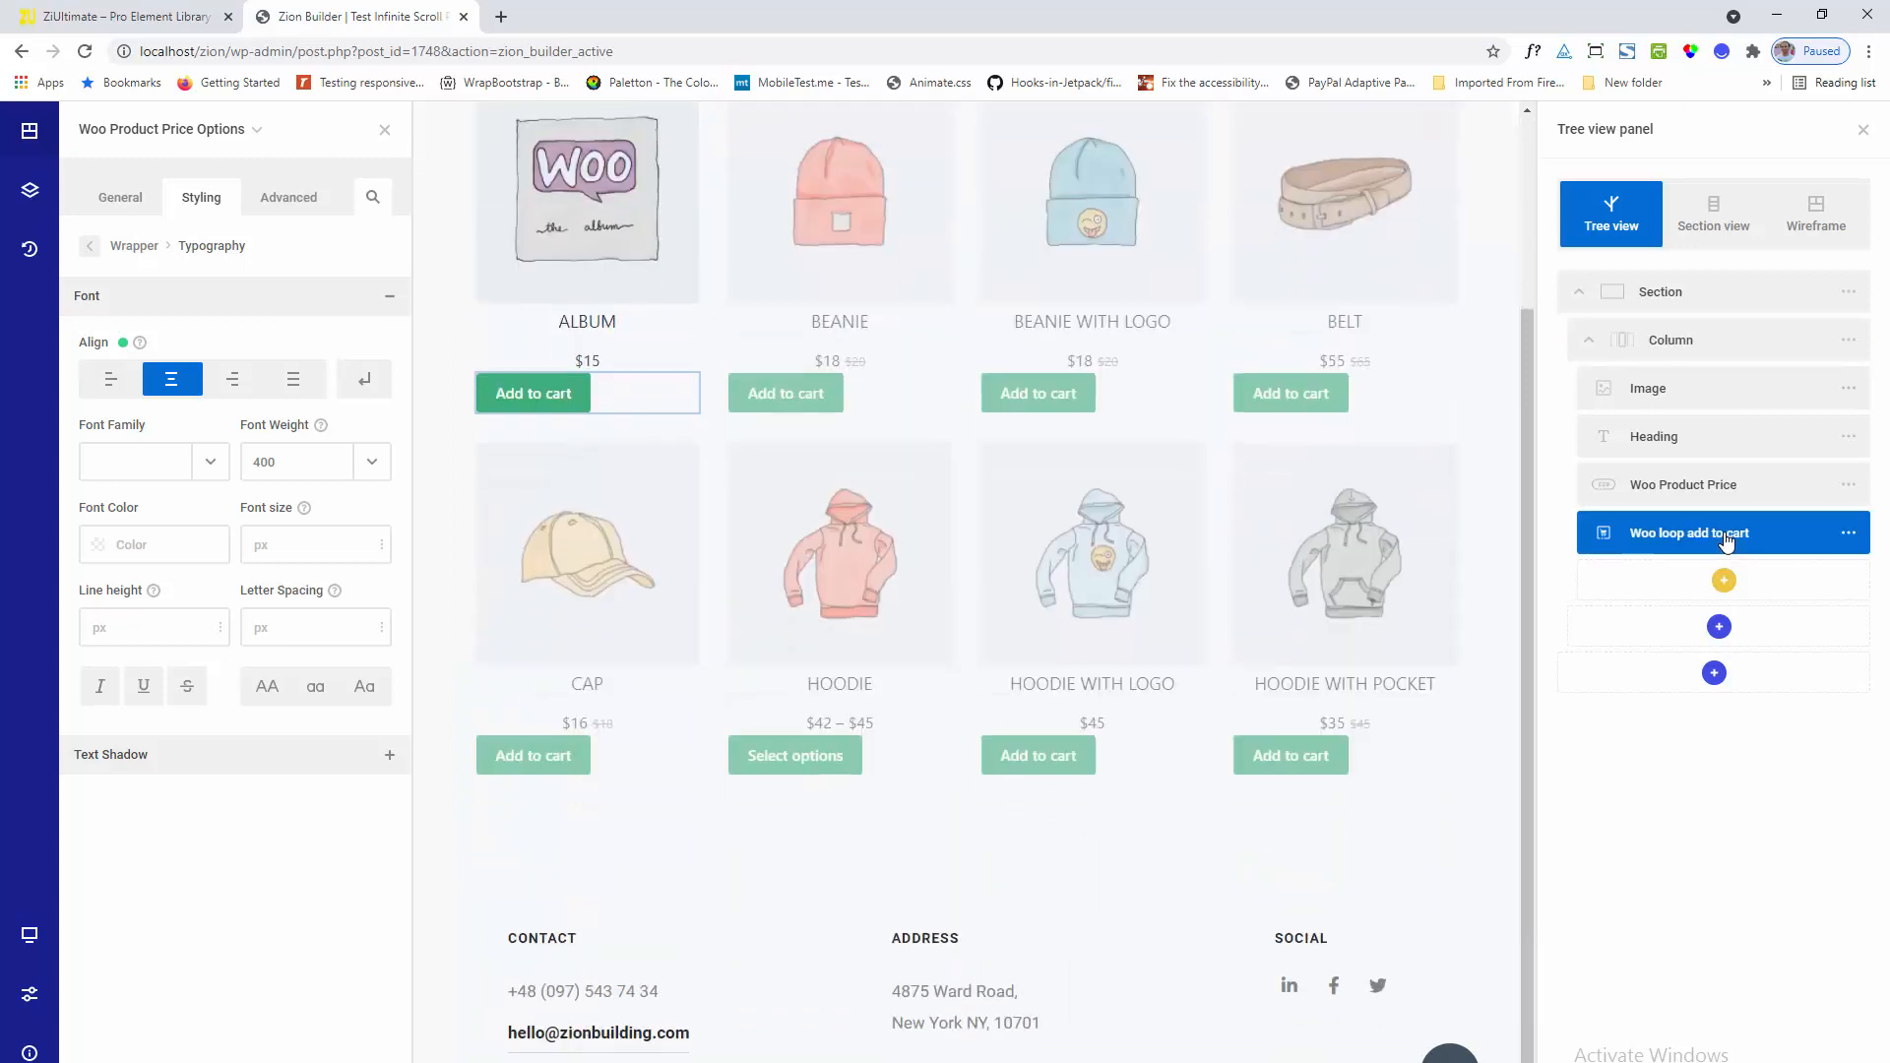
{"action": "right_click", "coordinate": [1713, 339]}
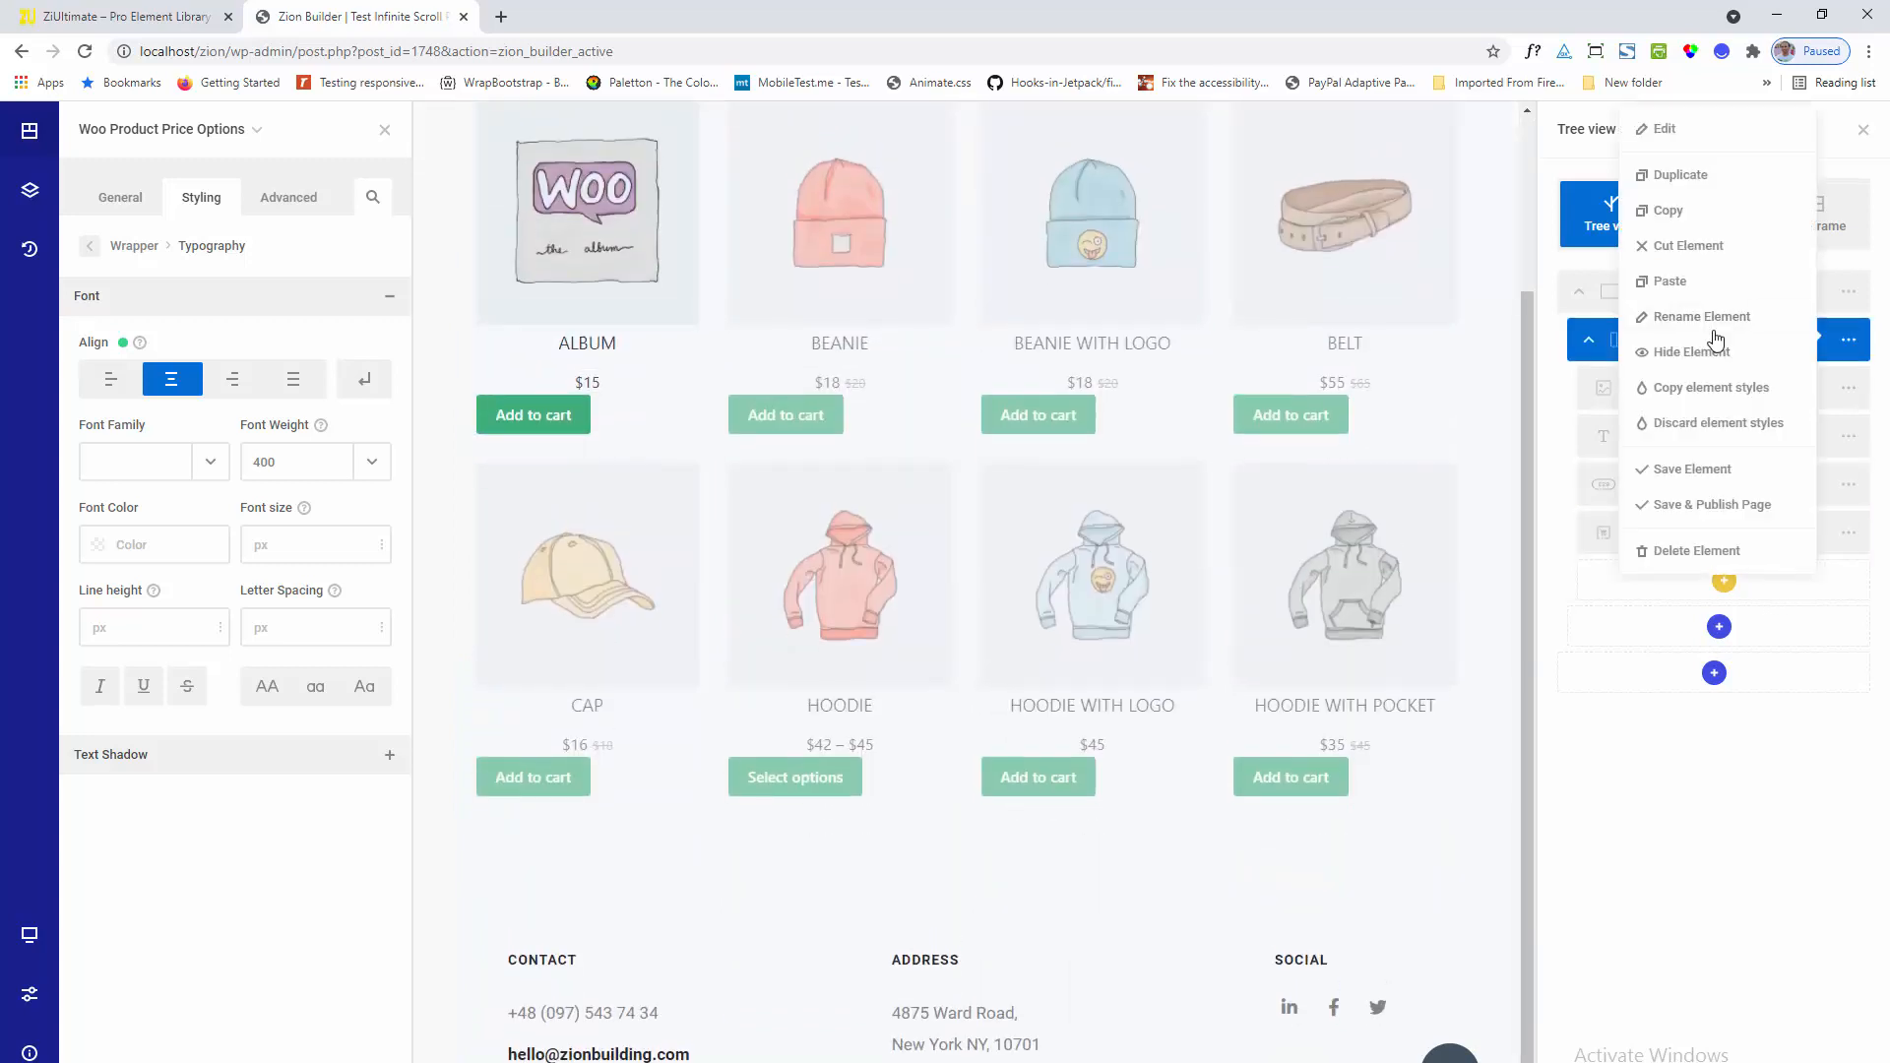
{"action": "left_click", "coordinate": [1663, 128]}
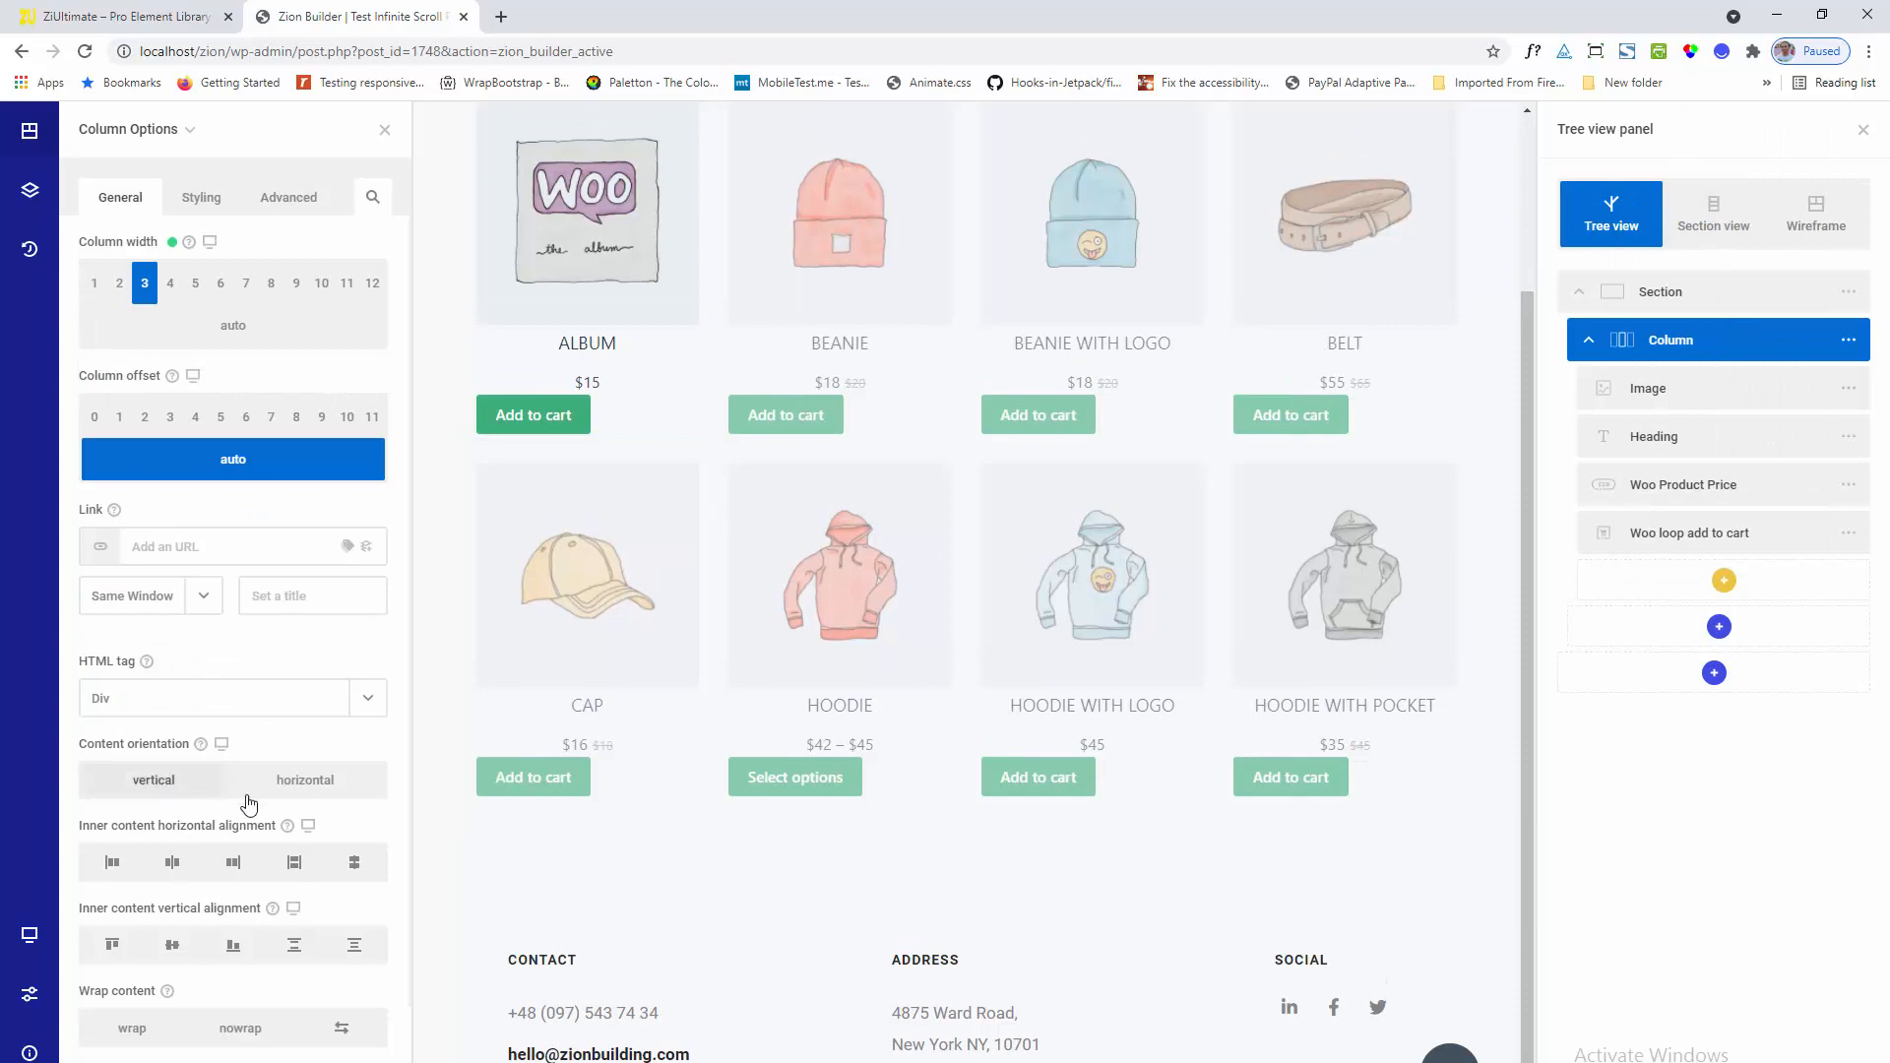
{"action": "scroll", "coordinate": [250, 802], "scroll_direction": "down", "scroll_amount": 1}
{"action": "scroll", "coordinate": [250, 802], "scroll_direction": "up", "scroll_amount": 1}
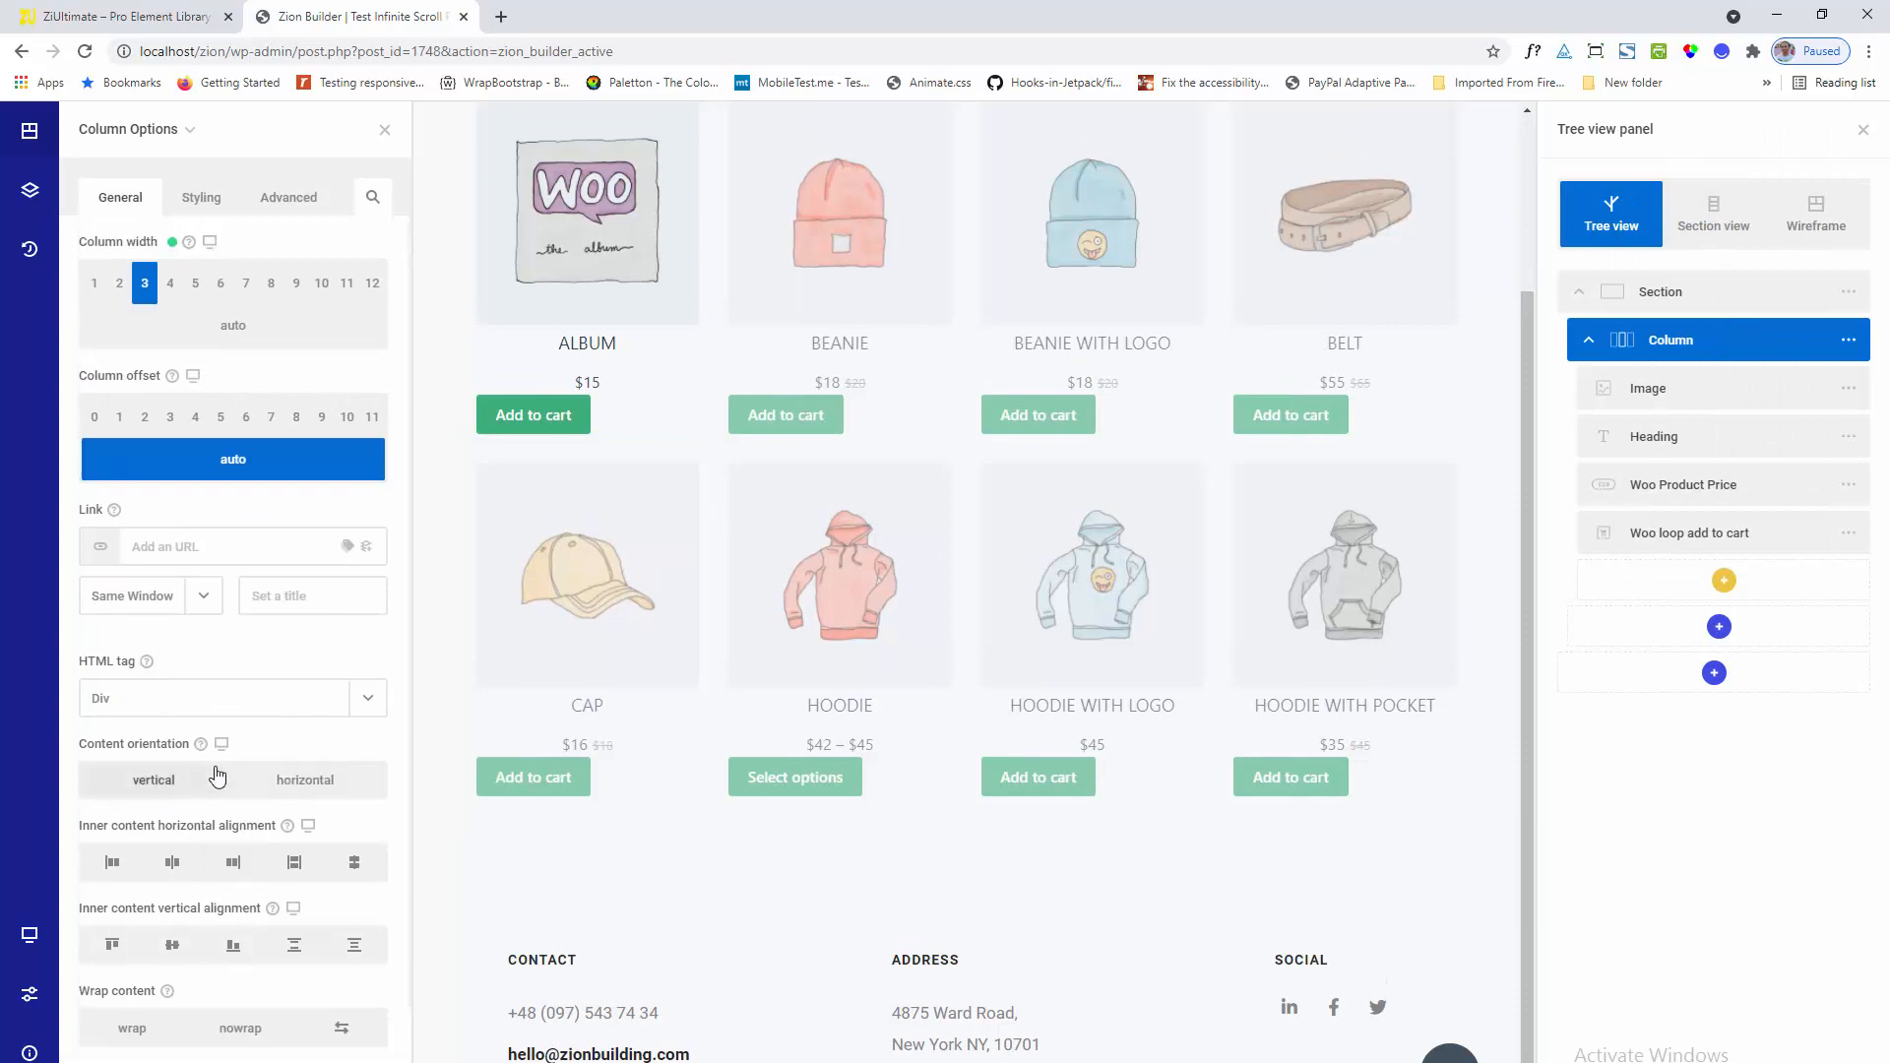
{"action": "left_click", "coordinate": [173, 864]}
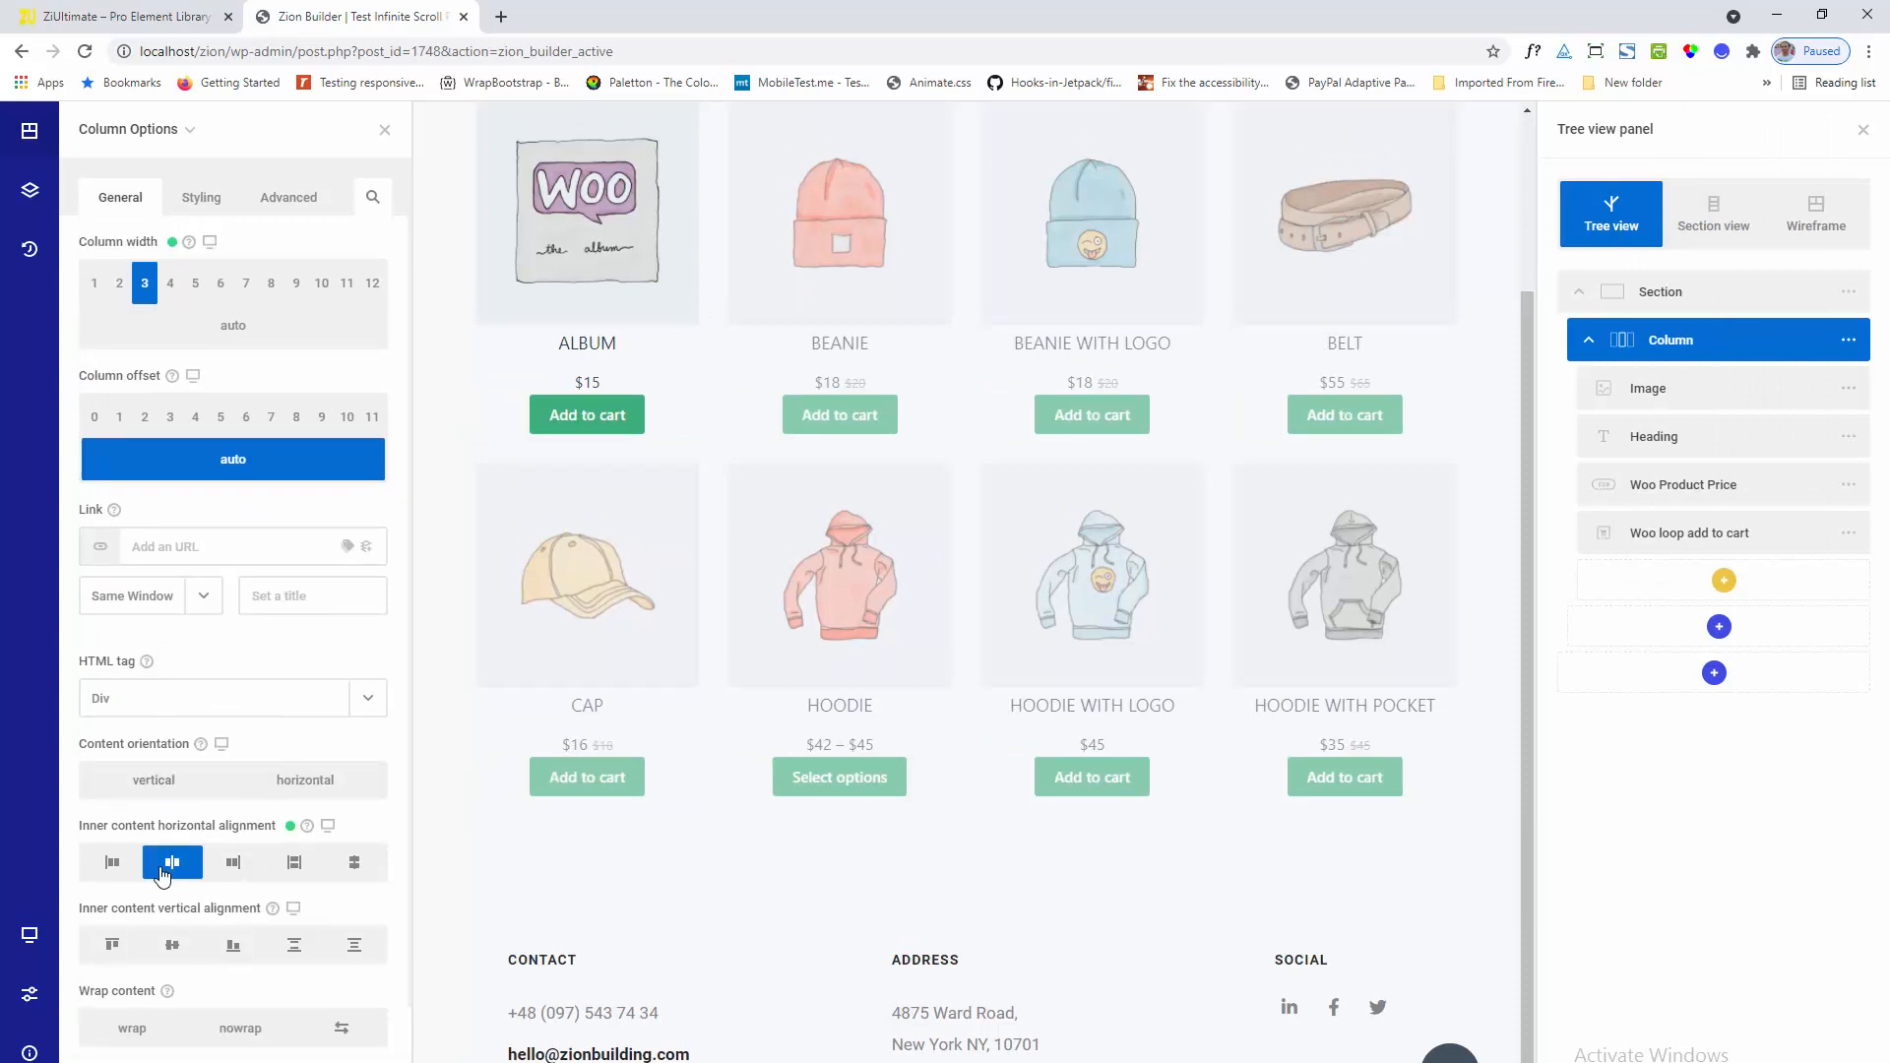
Edit the Woo loop add to cart element and increase the spacing above its button directly on the canvas
{"action": "left_click", "coordinate": [1698, 539]}
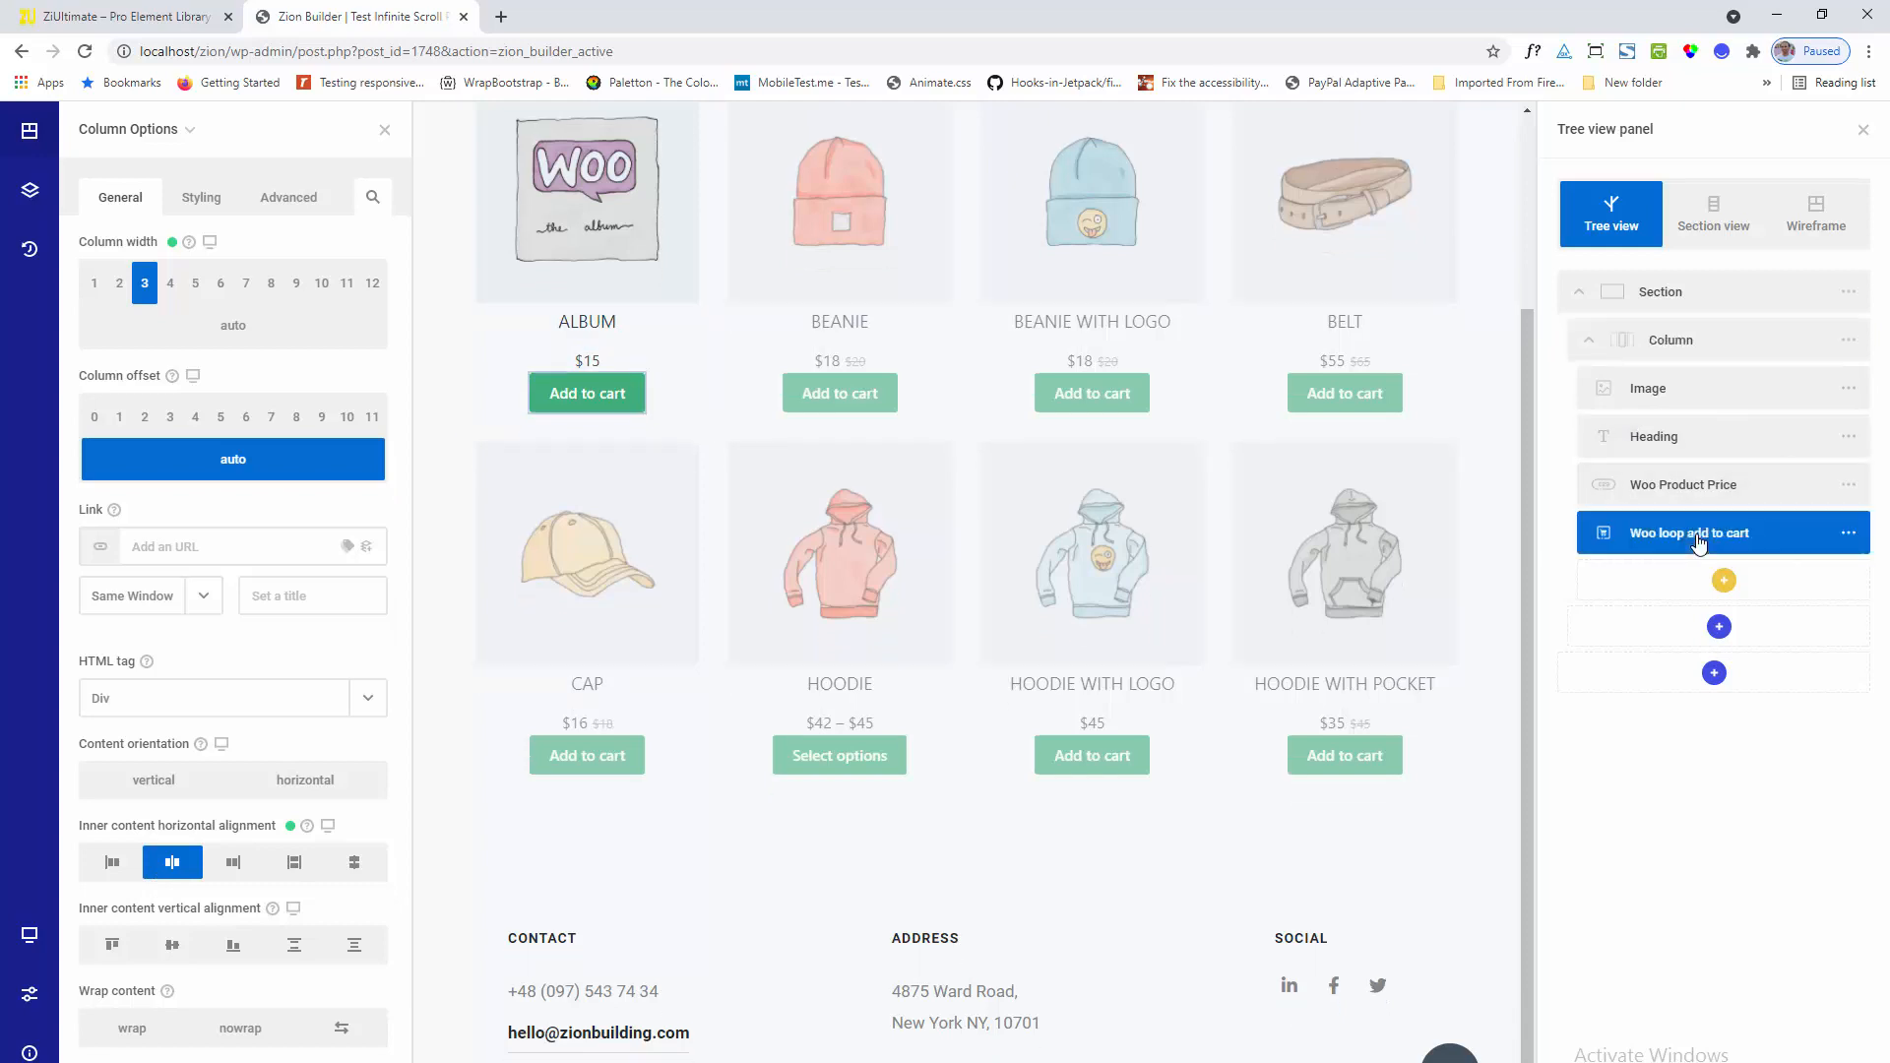
{"action": "right_click", "coordinate": [1698, 539]}
{"action": "left_click", "coordinate": [1664, 361]}
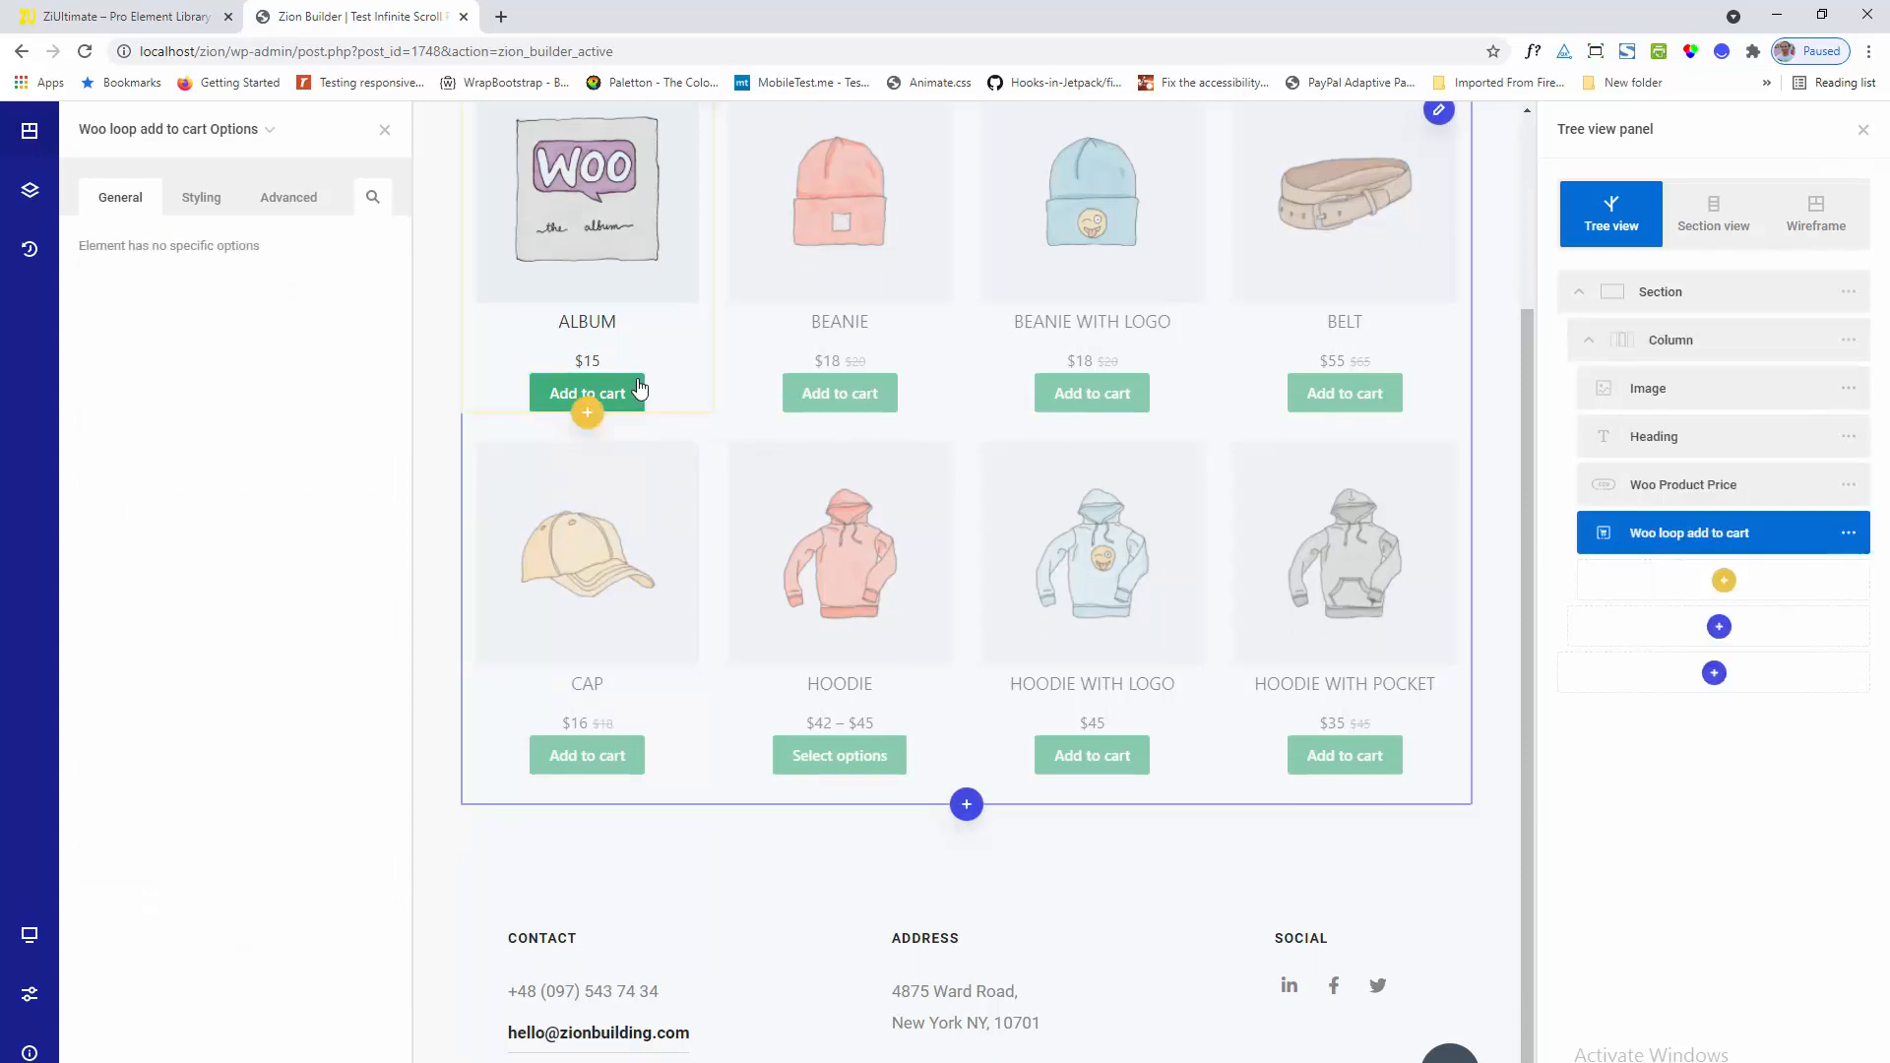
{"action": "left_click_drag", "start_coordinate": [604, 368], "coordinate": [595, 372]}
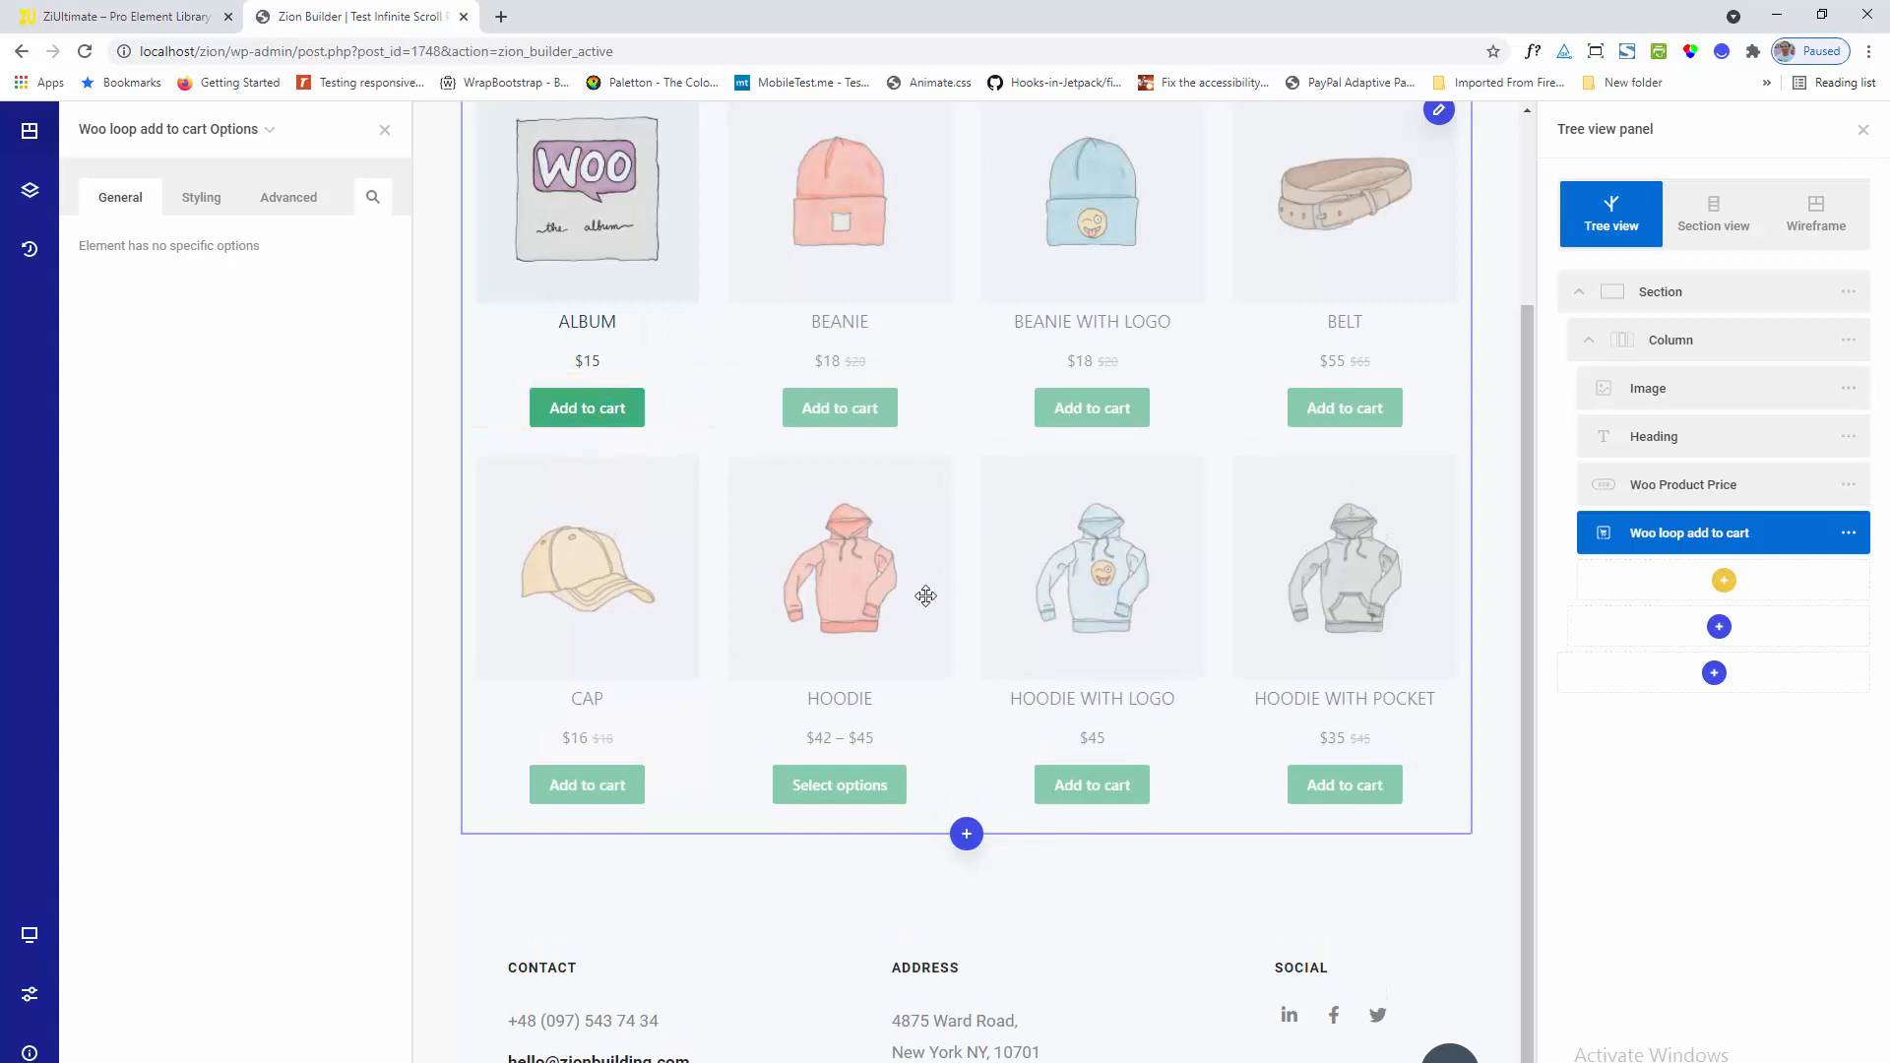
{"action": "scroll", "coordinate": [886, 595], "scroll_direction": "up", "scroll_amount": 3}
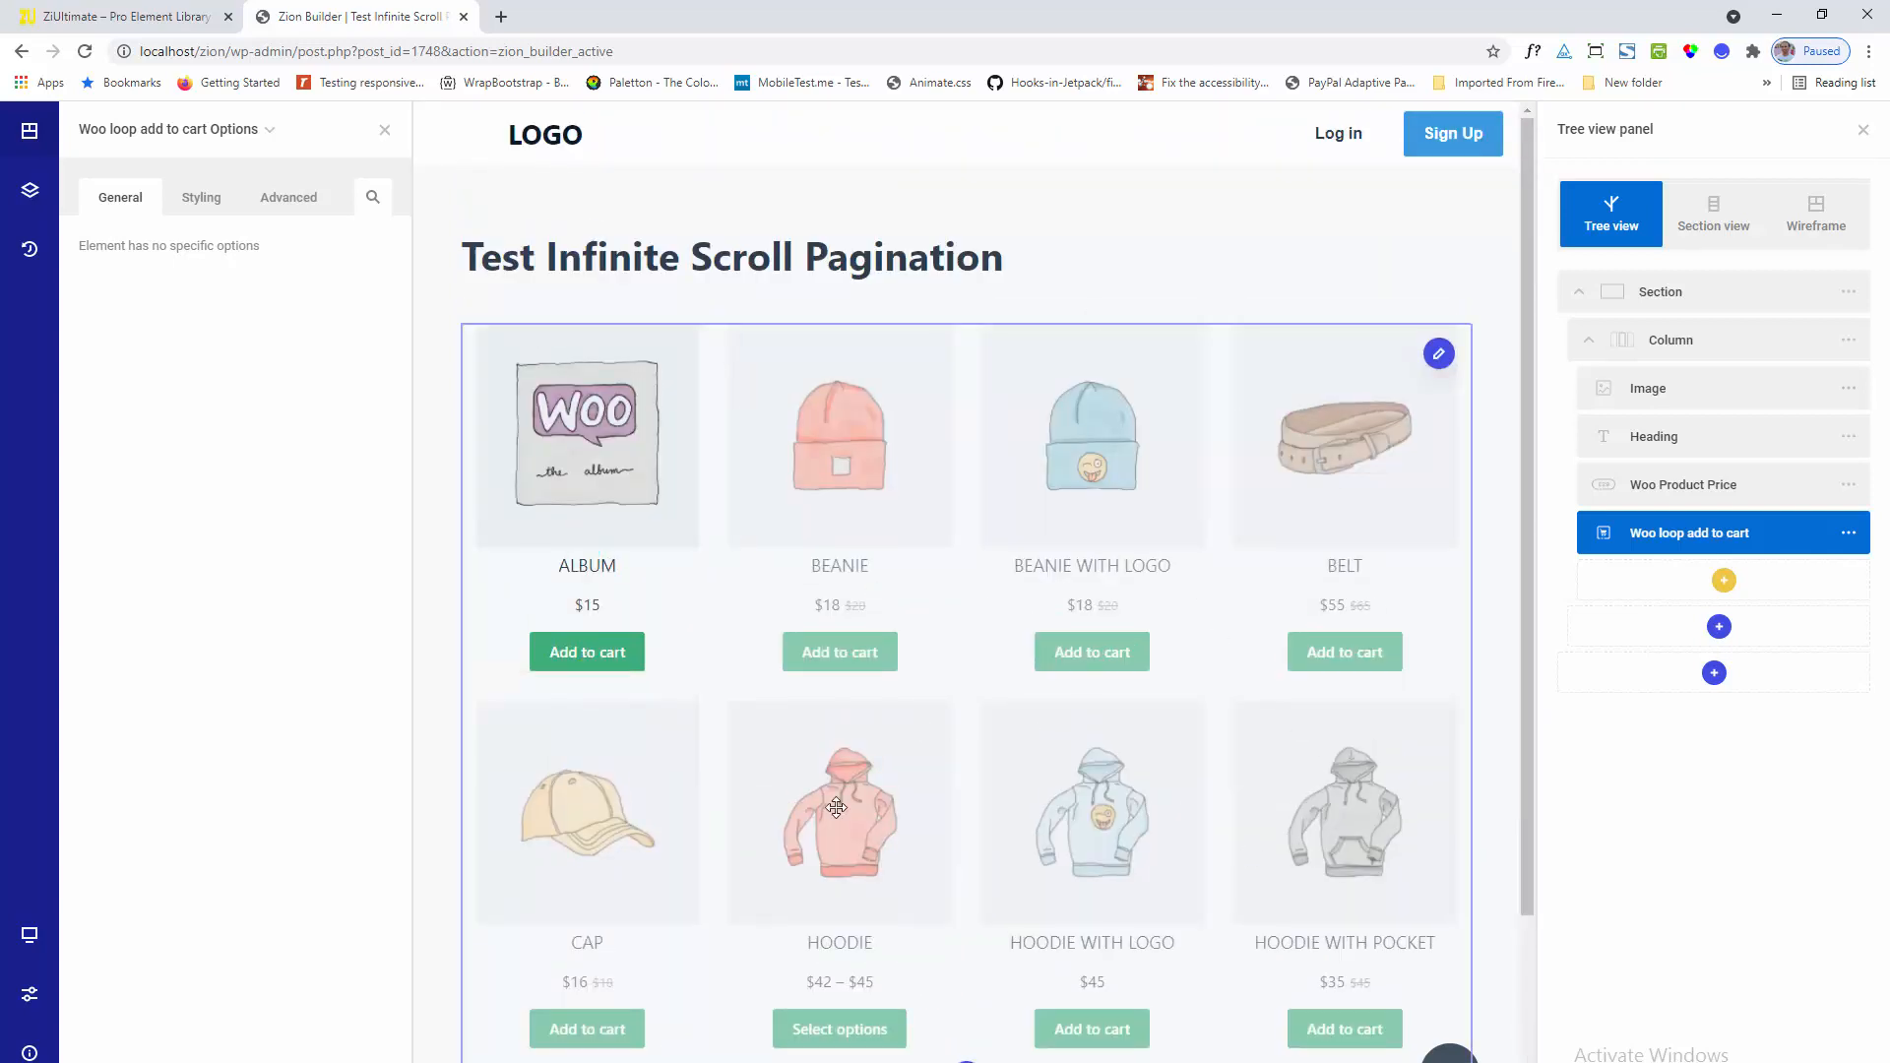
{"action": "scroll", "coordinate": [946, 771], "scroll_direction": "down", "scroll_amount": 2}
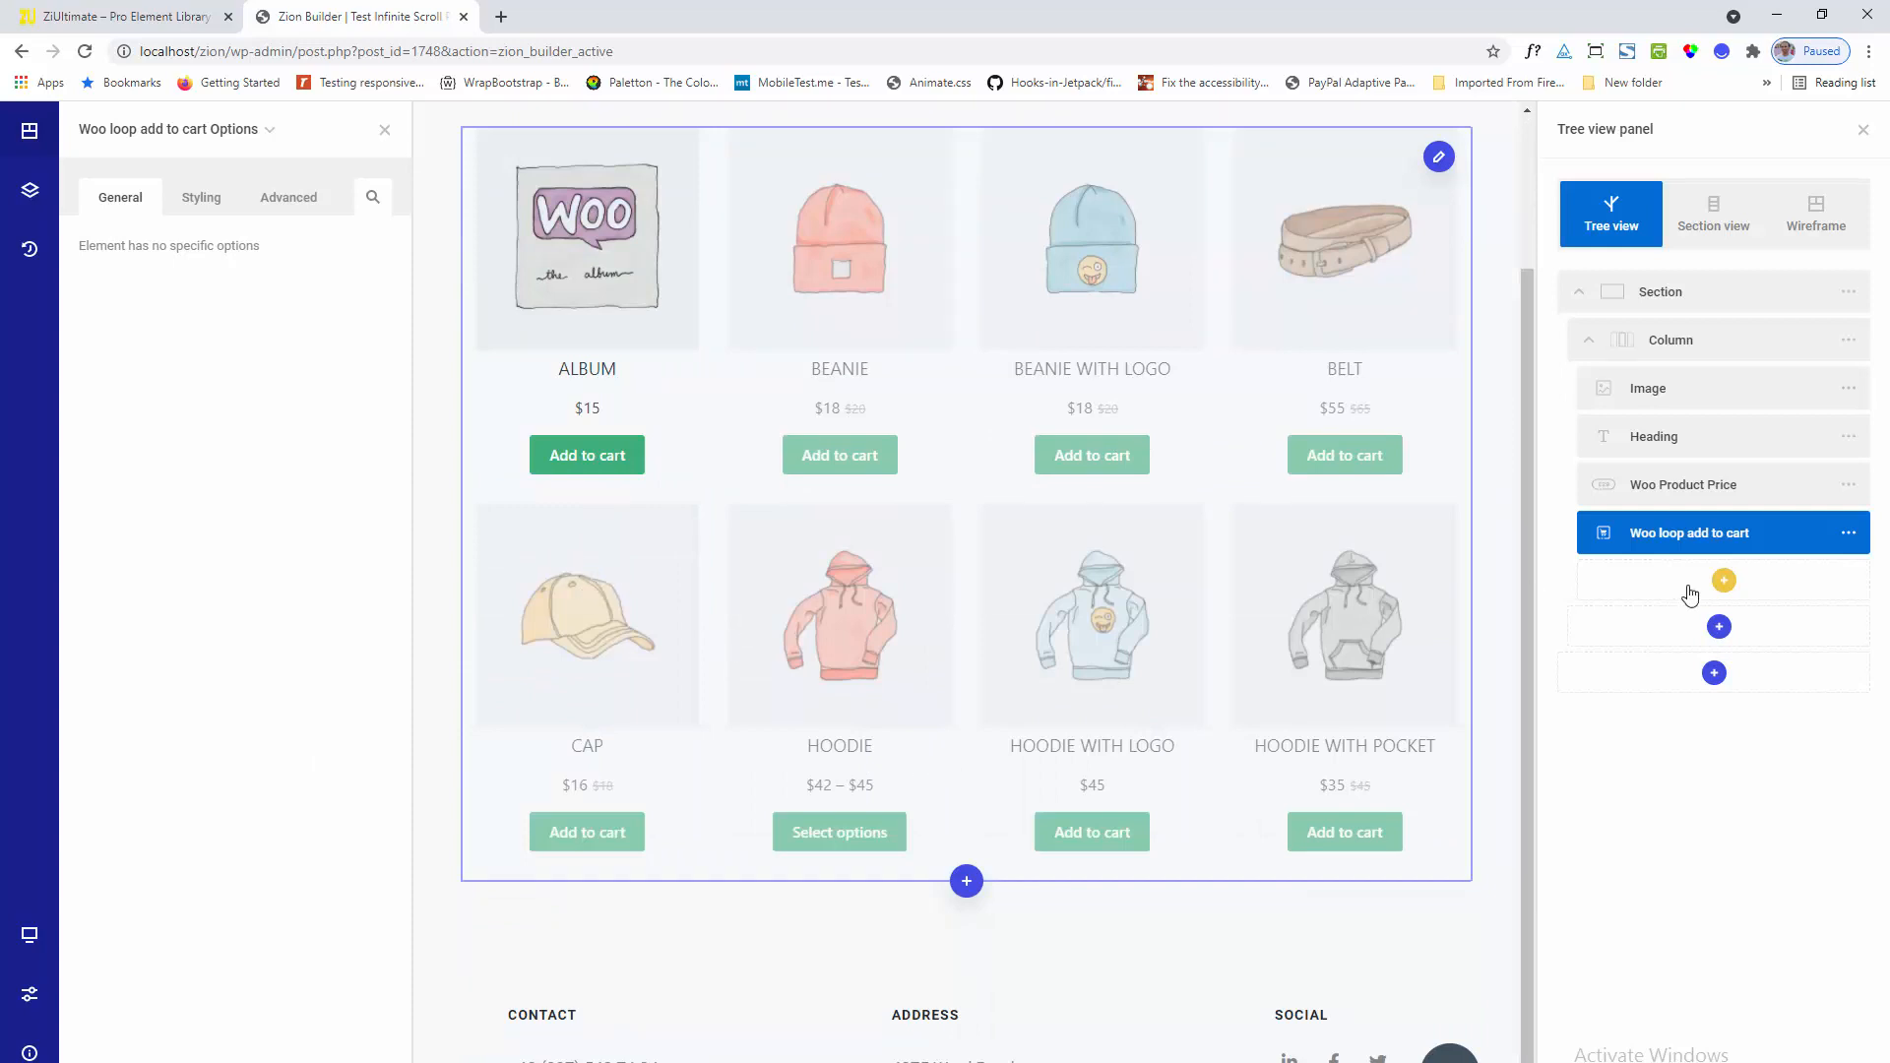
Collapse the column in the tree, then rename the section as Provider and the column as Consumer
{"action": "left_click", "coordinate": [1589, 340]}
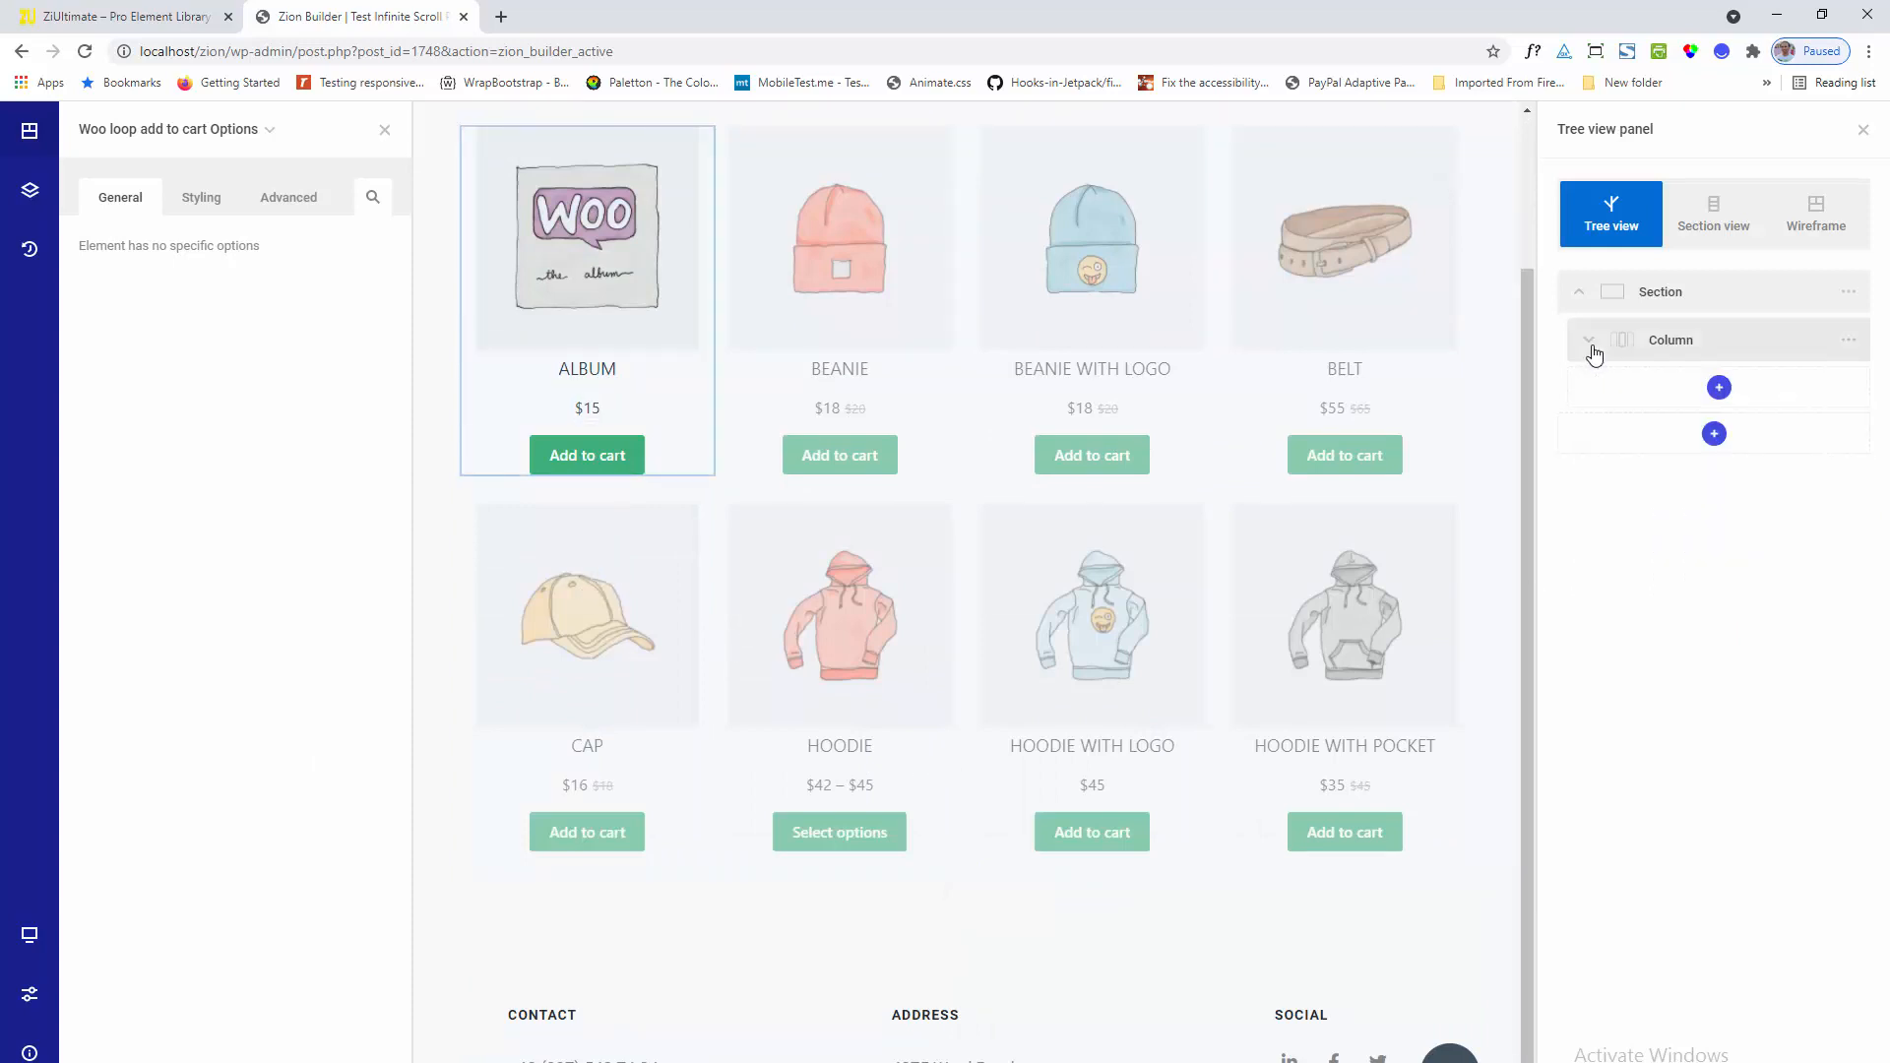
{"action": "left_click", "coordinate": [1667, 295]}
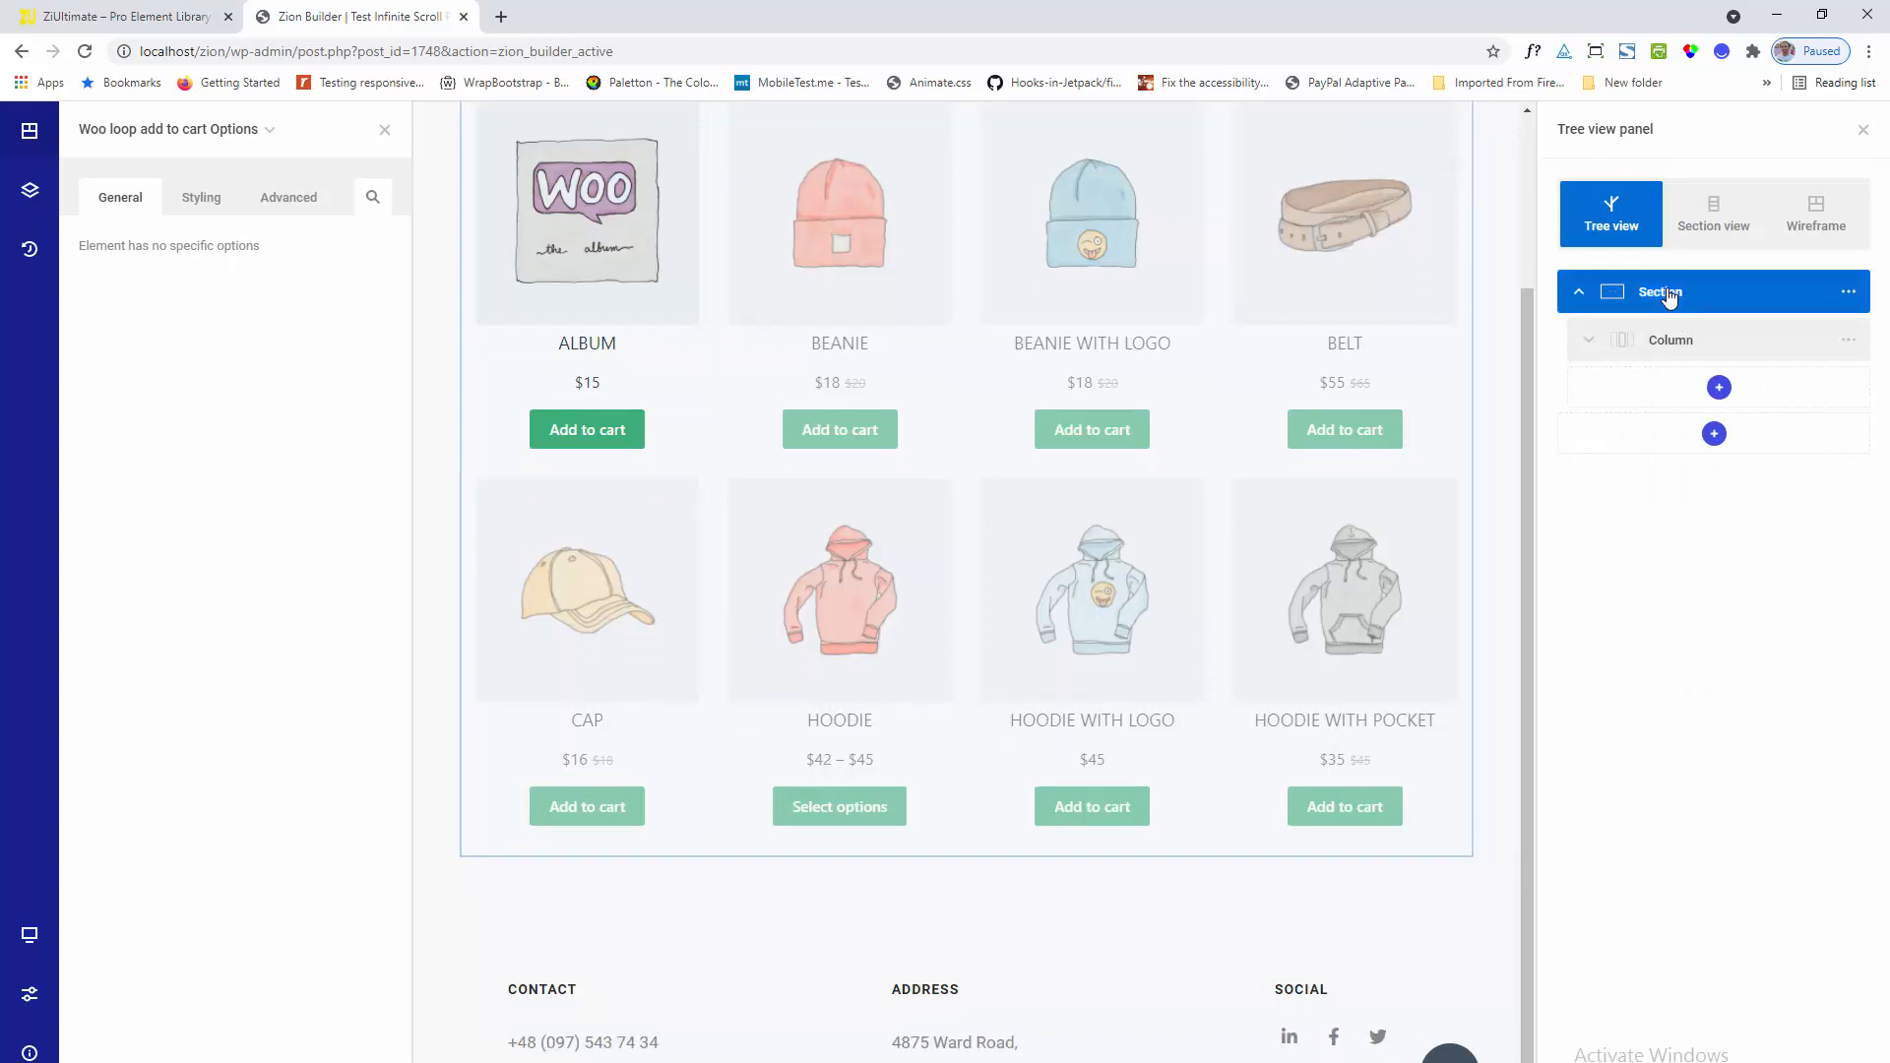
{"action": "double_click", "coordinate": [1668, 296]}
{"action": "type", "text": "Provider"}
{"action": "left_click", "coordinate": [1691, 343]}
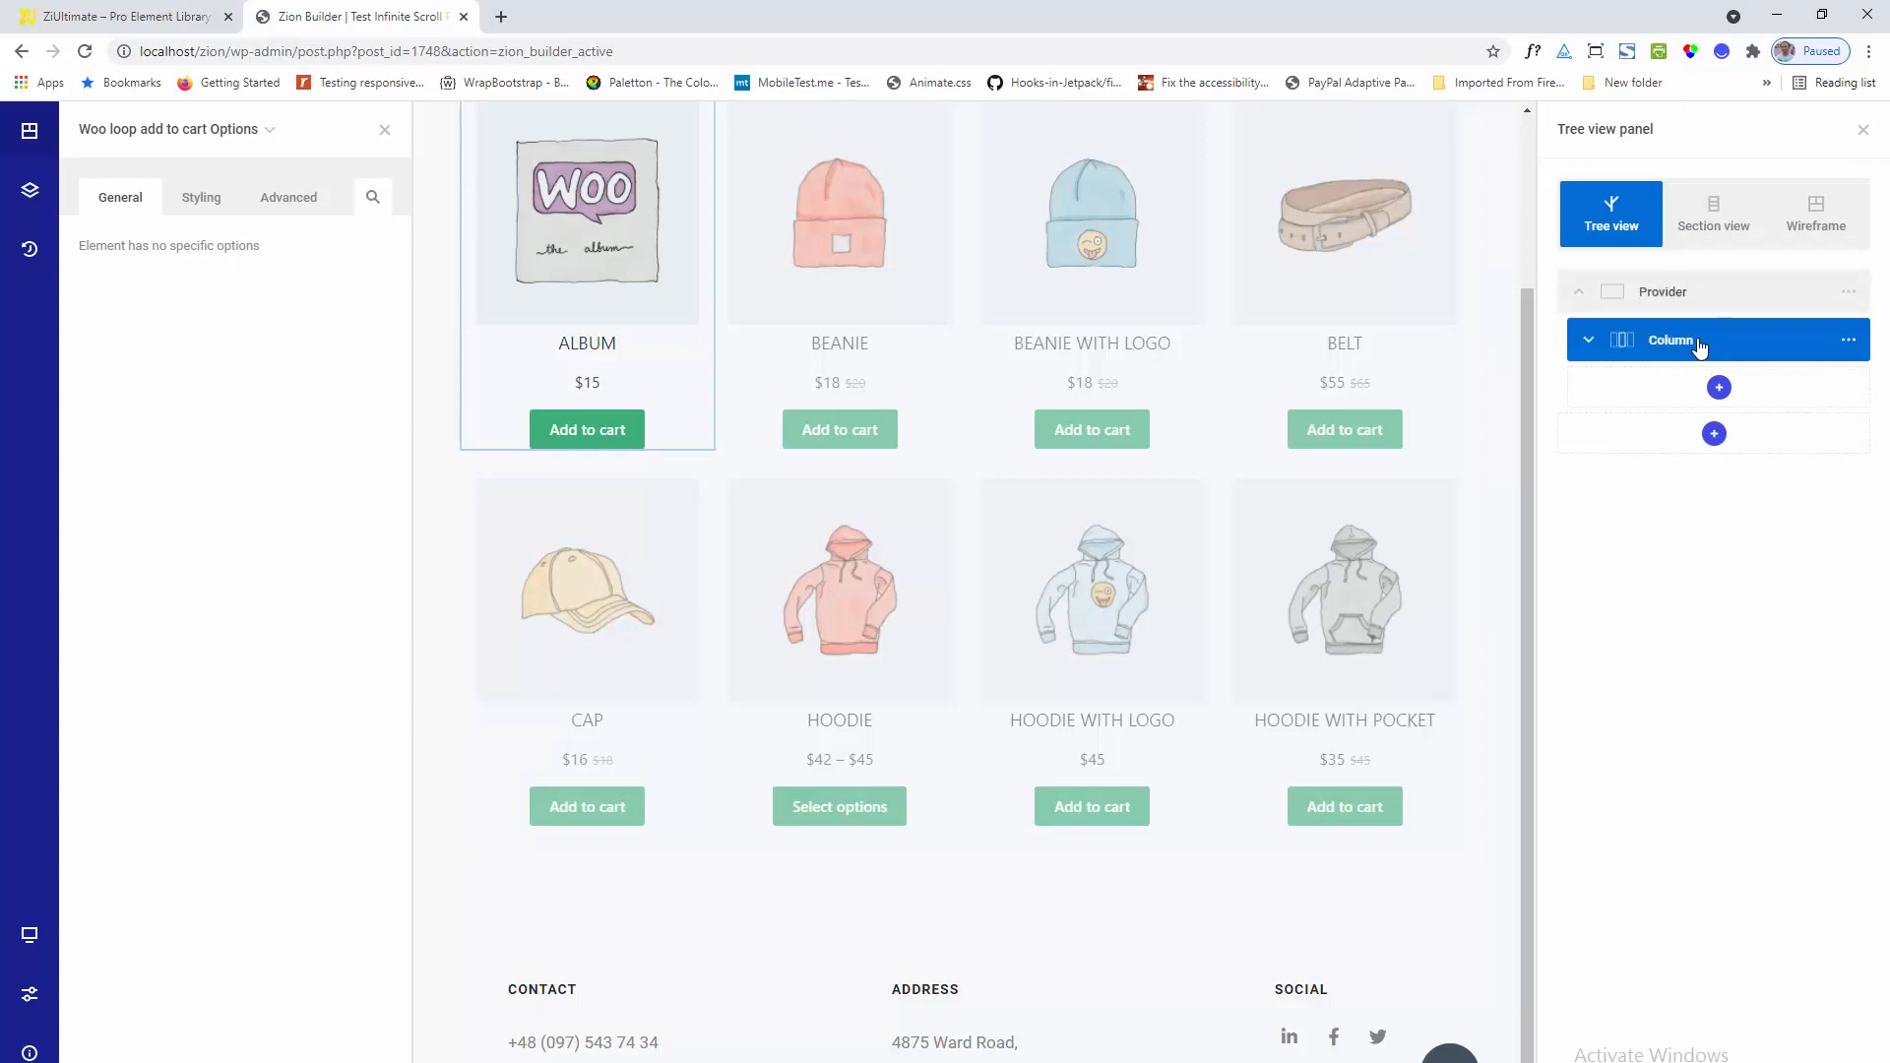
{"action": "double_click", "coordinate": [1694, 343]}
{"action": "type", "text": "c"}
{"action": "left_click", "coordinate": [1691, 492]}
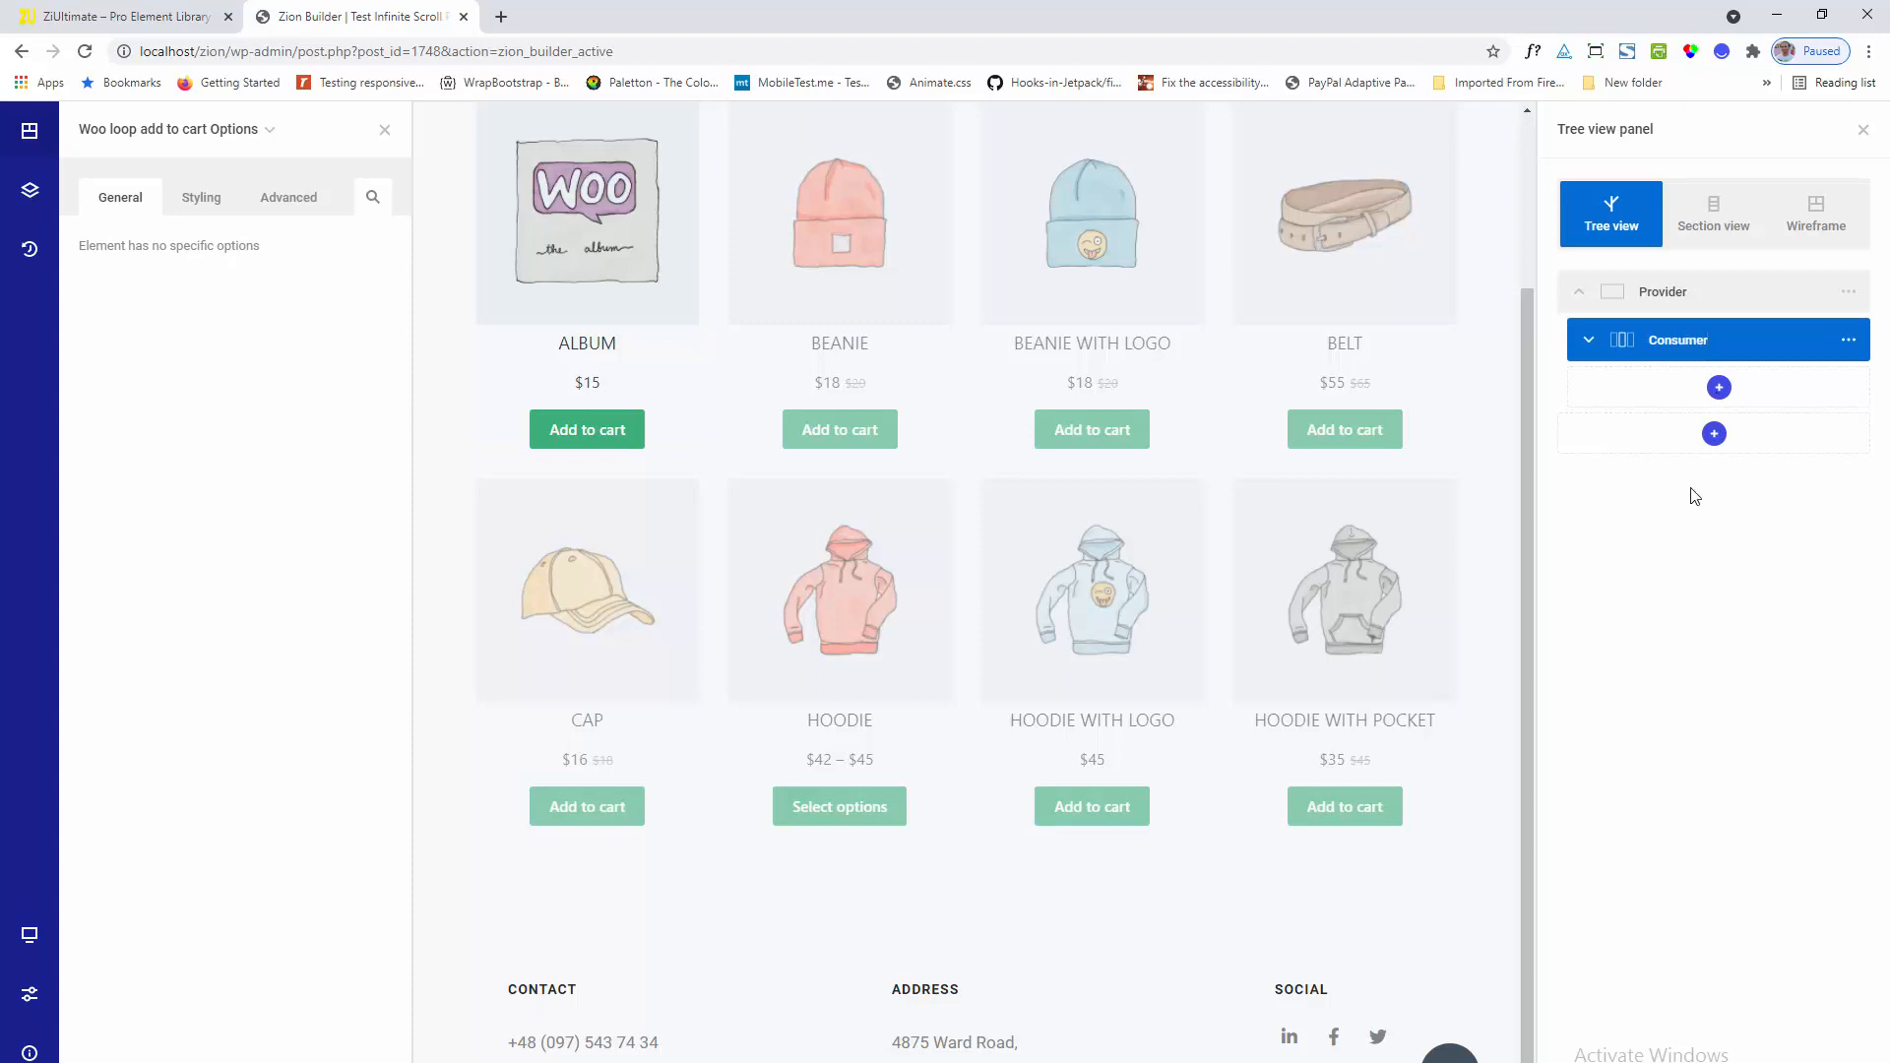
Search the elements for "inf", add the Infinite Scroll element inside the Provider section below Consumer, and open its options
{"action": "left_click", "coordinate": [1650, 289]}
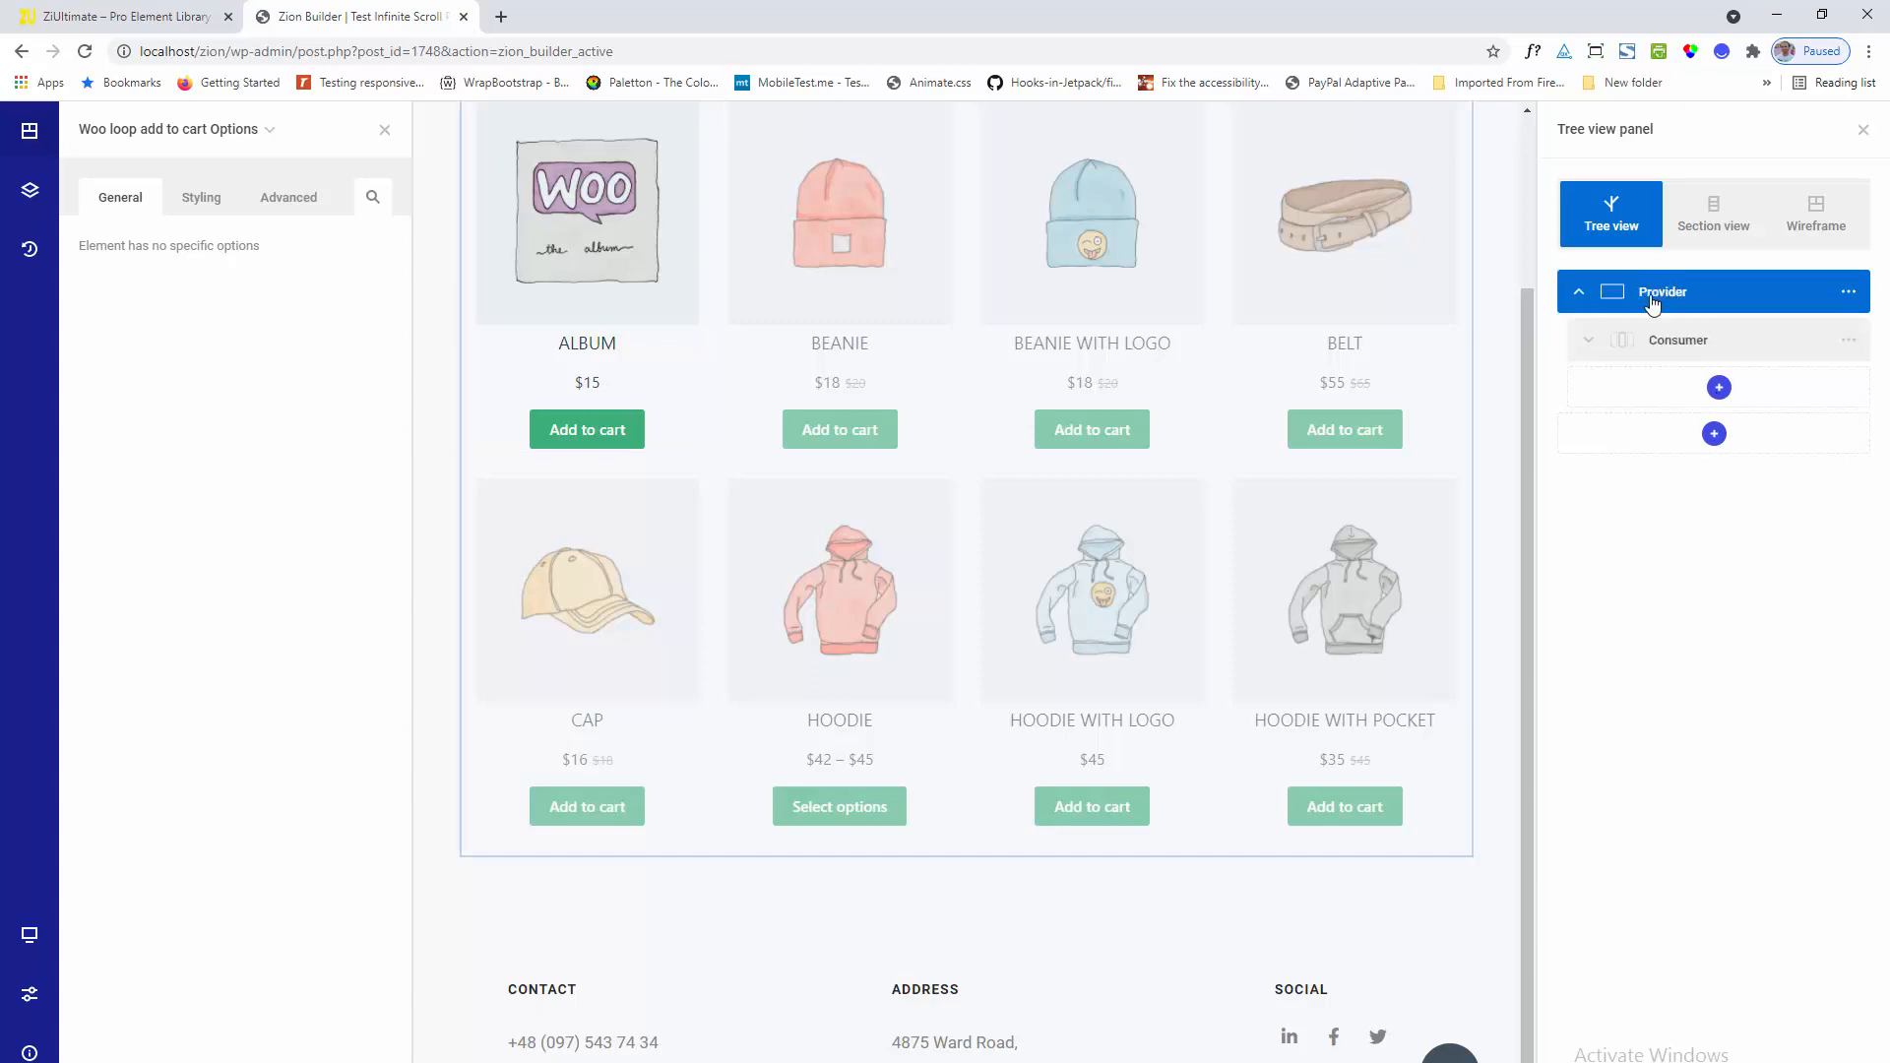
{"action": "left_click", "coordinate": [1720, 391]}
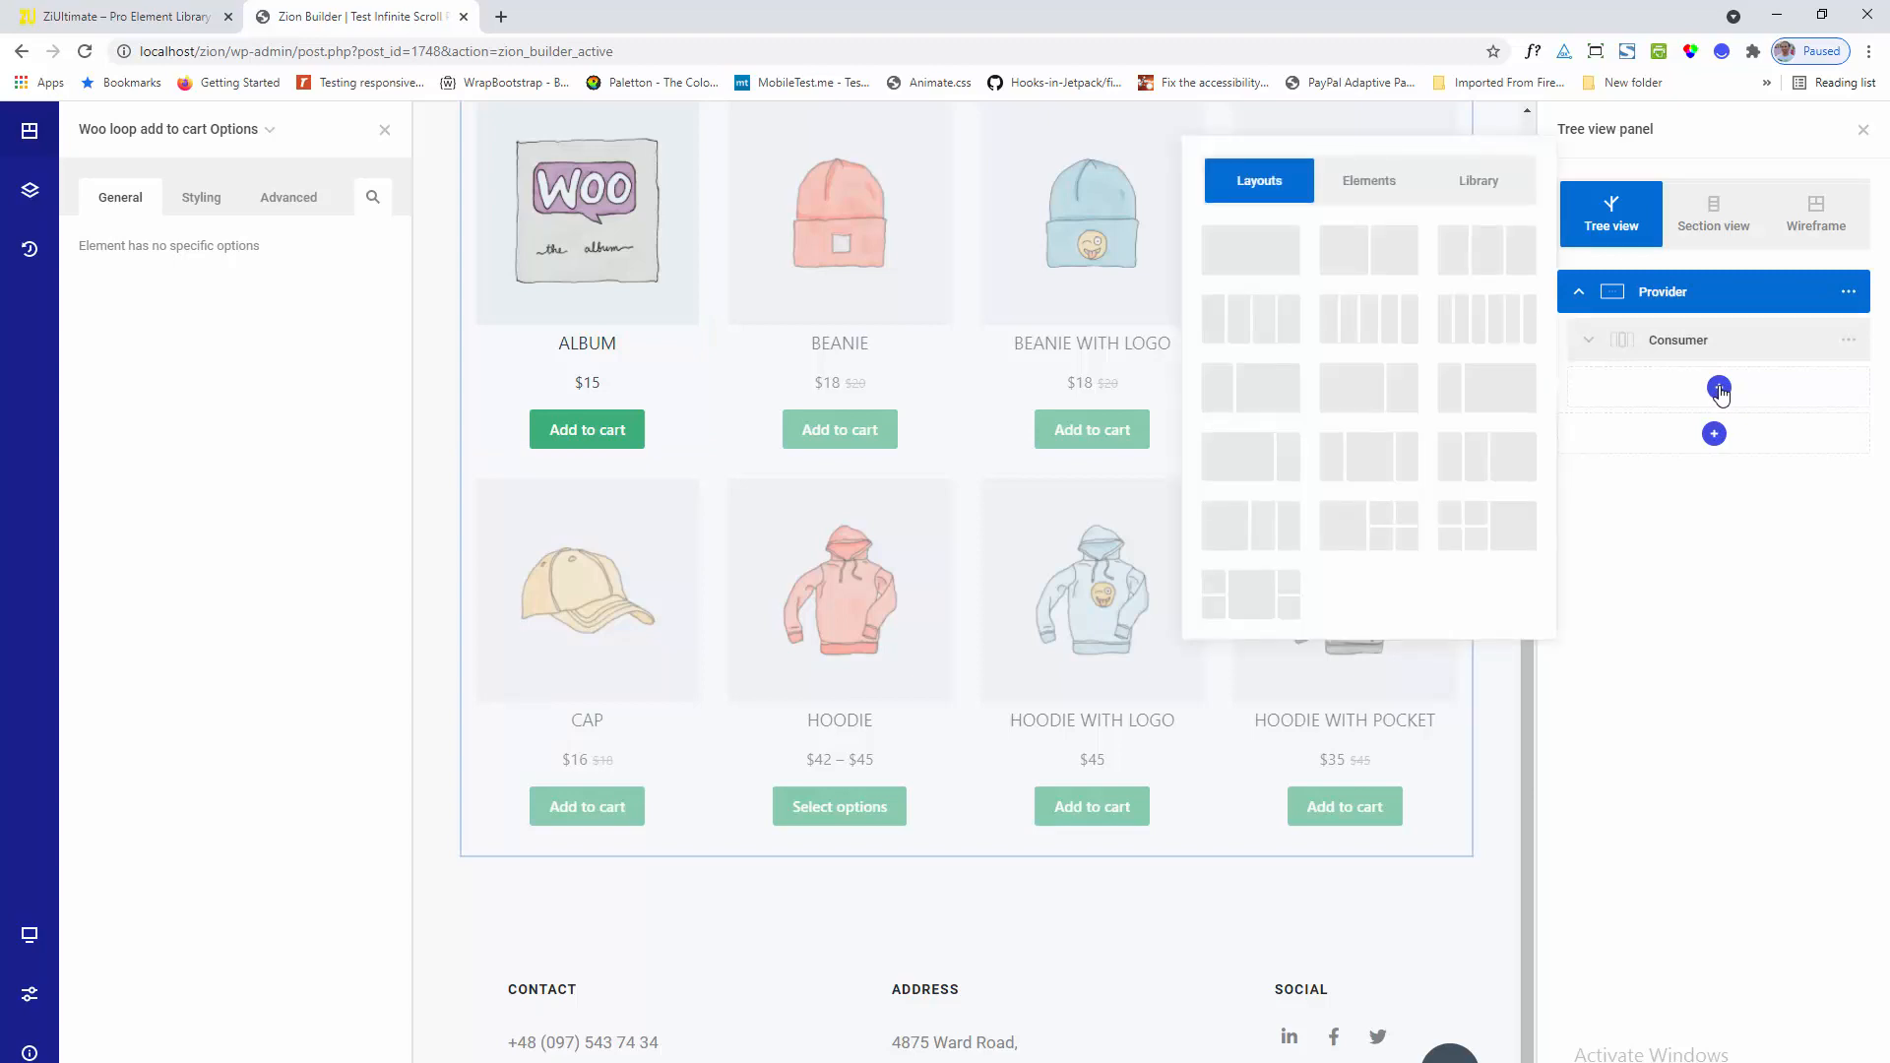
{"action": "left_click", "coordinate": [1388, 192]}
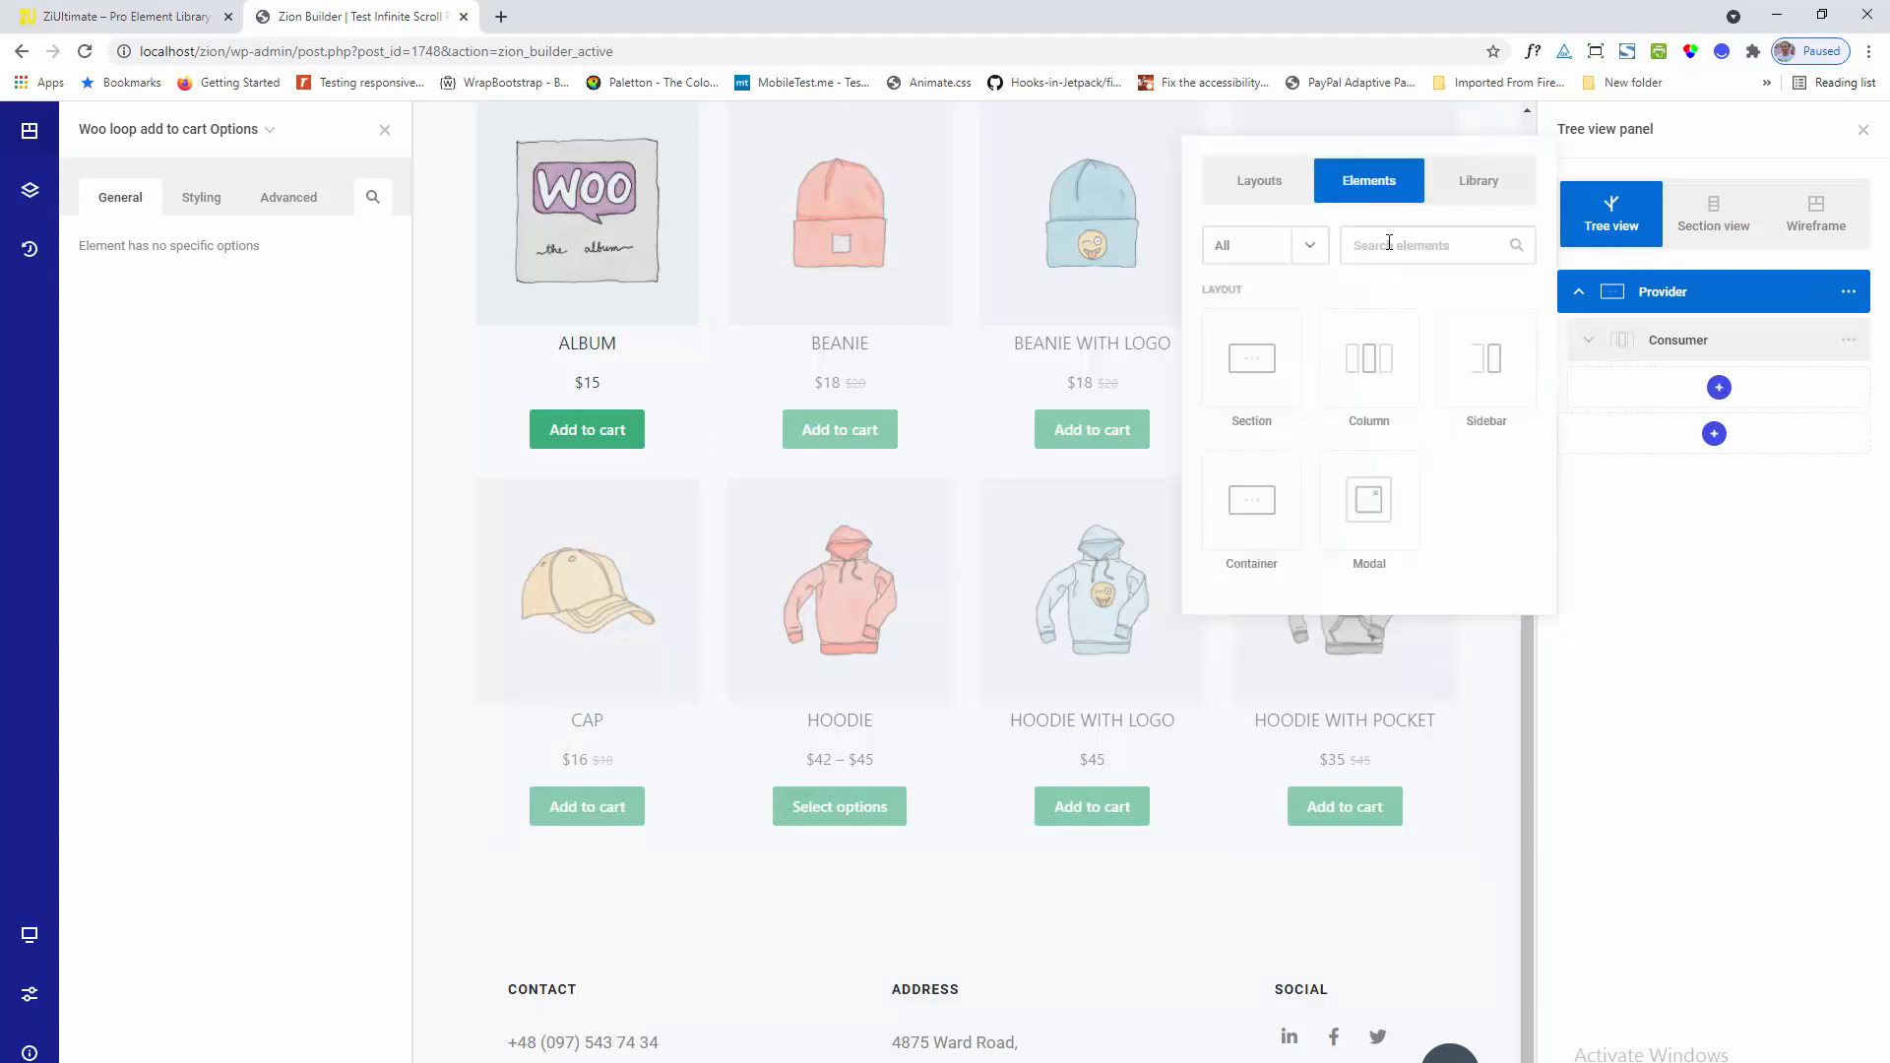
{"action": "type", "text": "inf"}
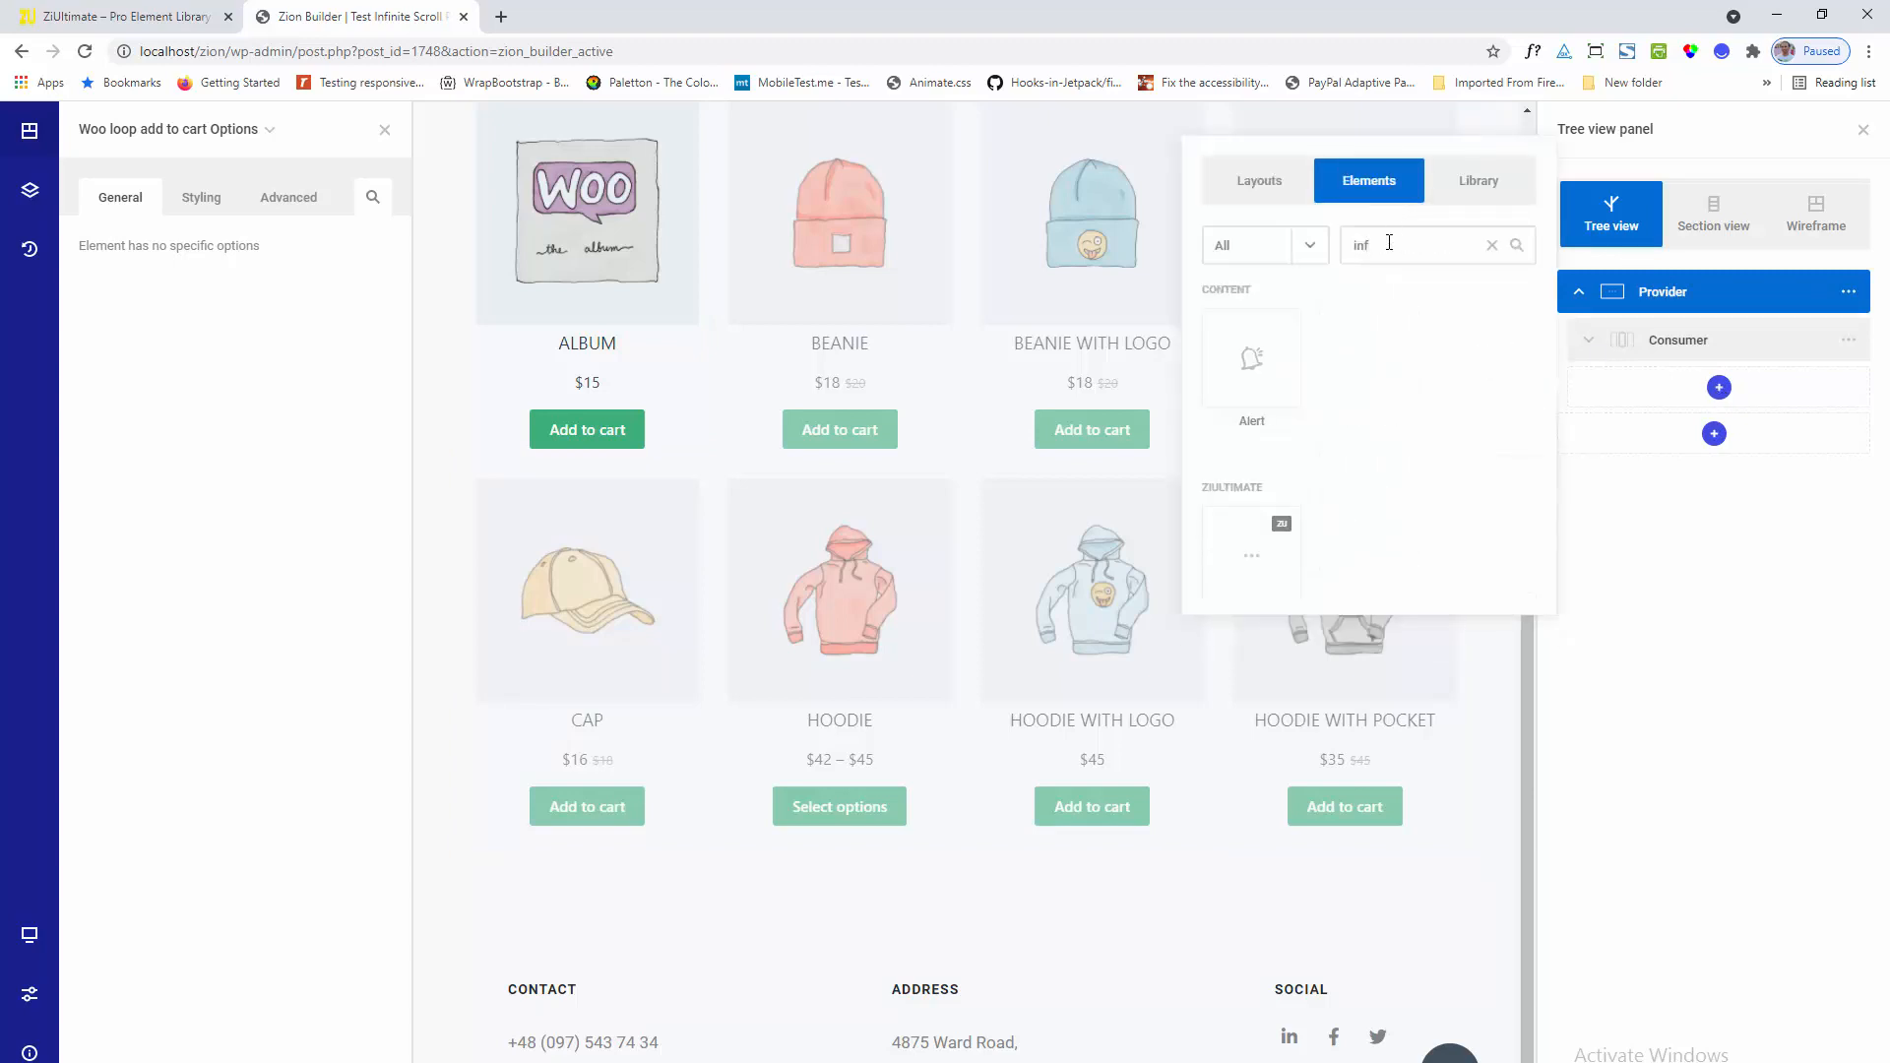
{"action": "scroll", "coordinate": [1244, 472], "scroll_direction": "down", "scroll_amount": 1}
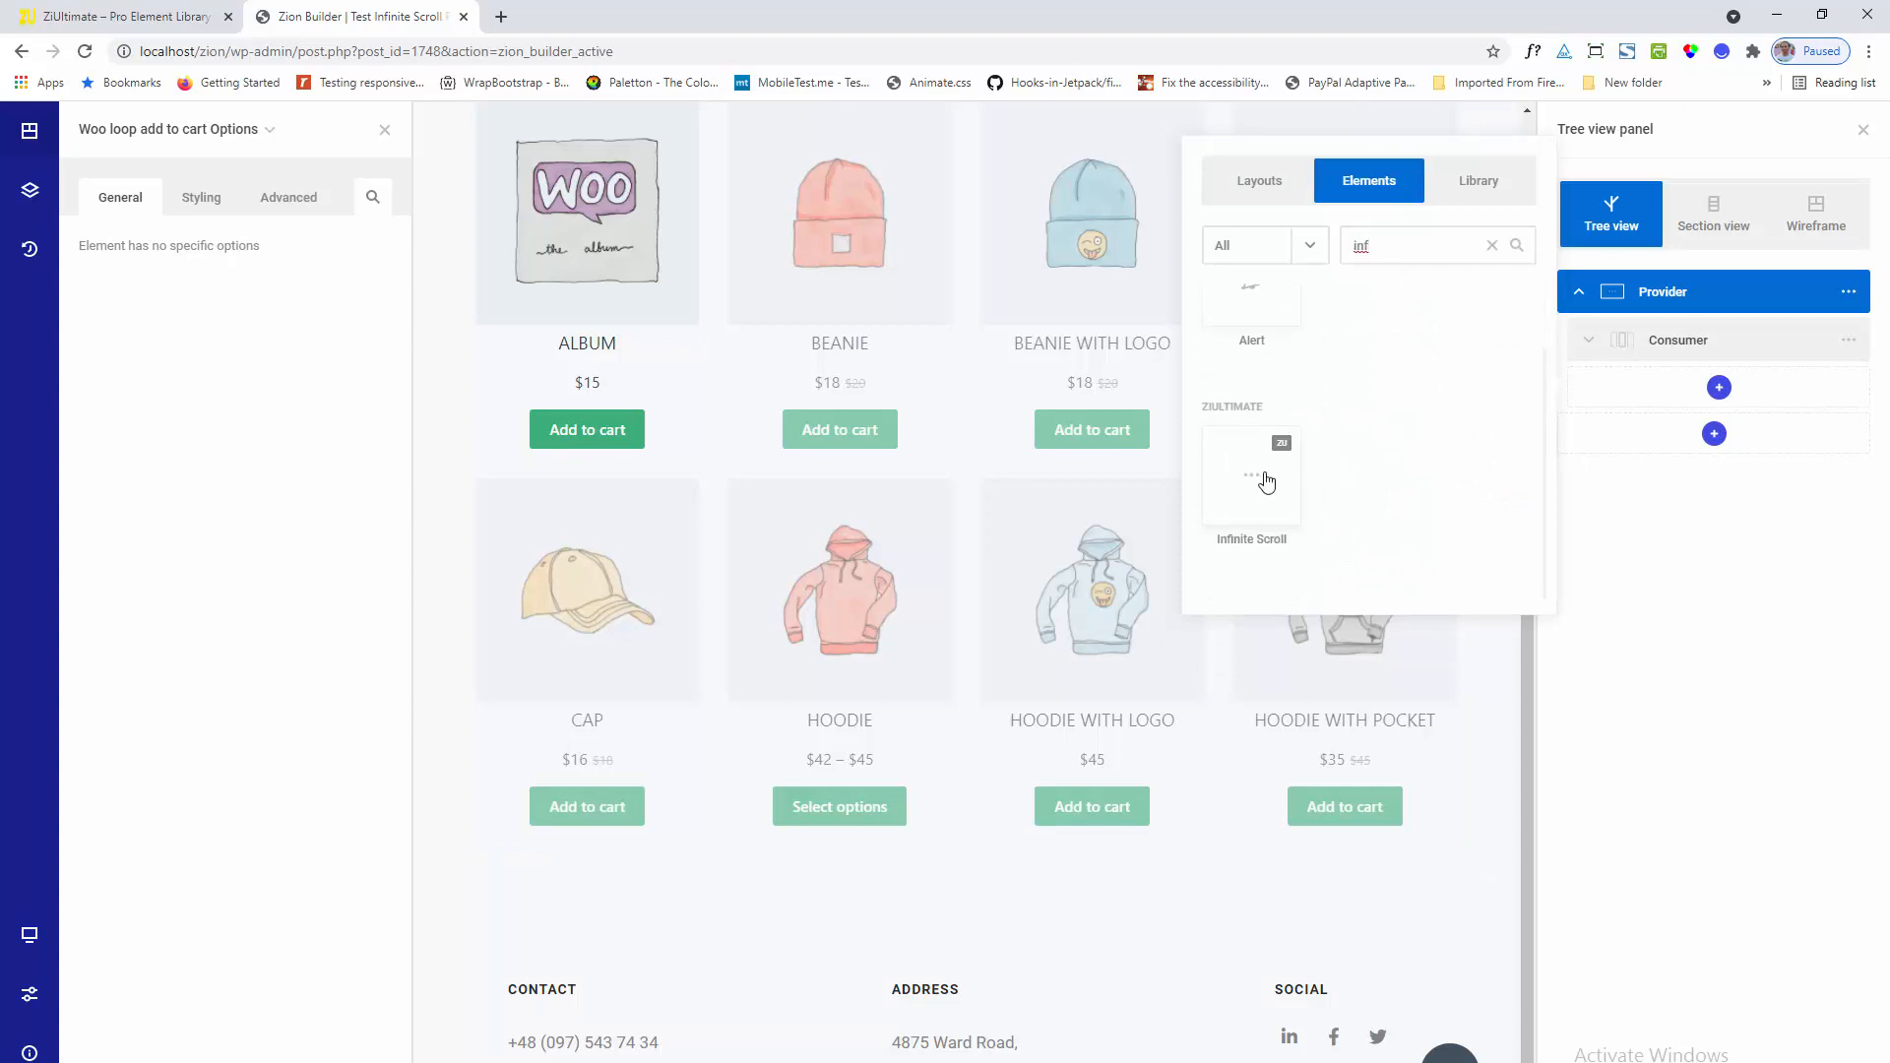
{"action": "left_click", "coordinate": [1266, 482]}
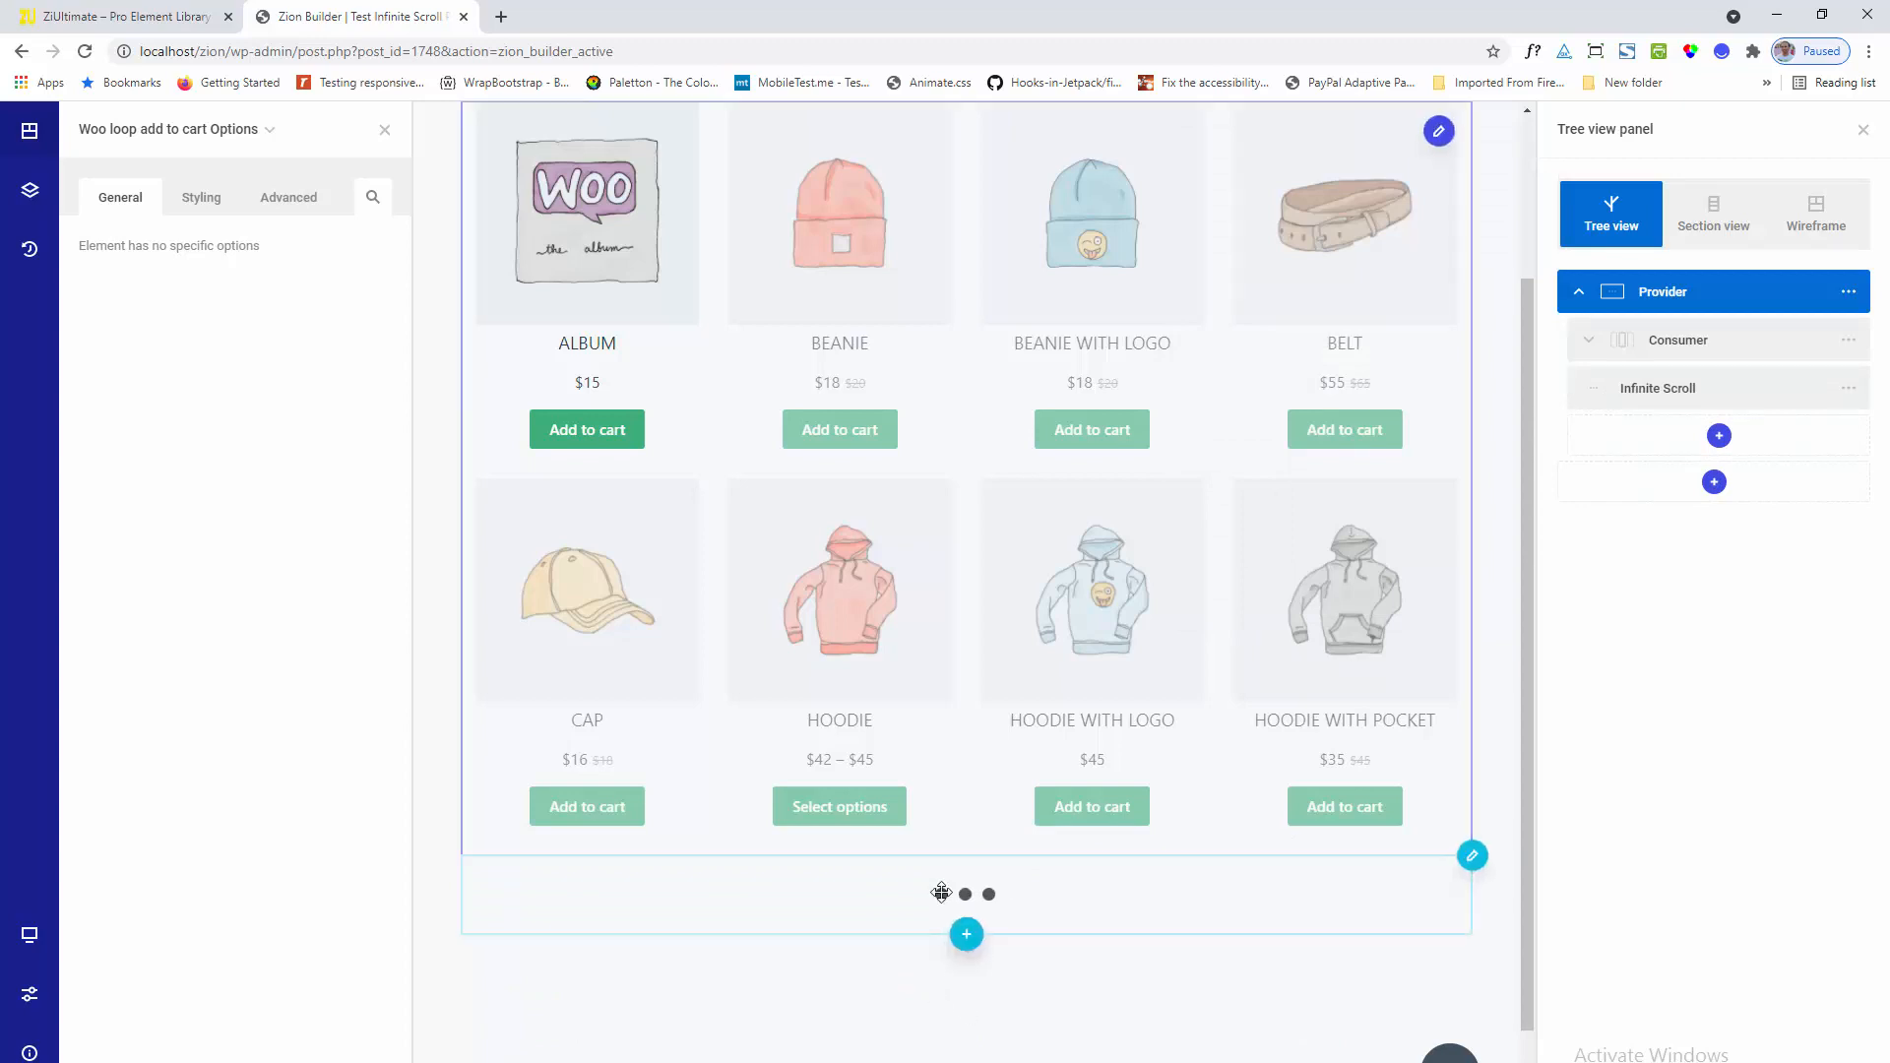
{"action": "left_click", "coordinate": [1099, 890]}
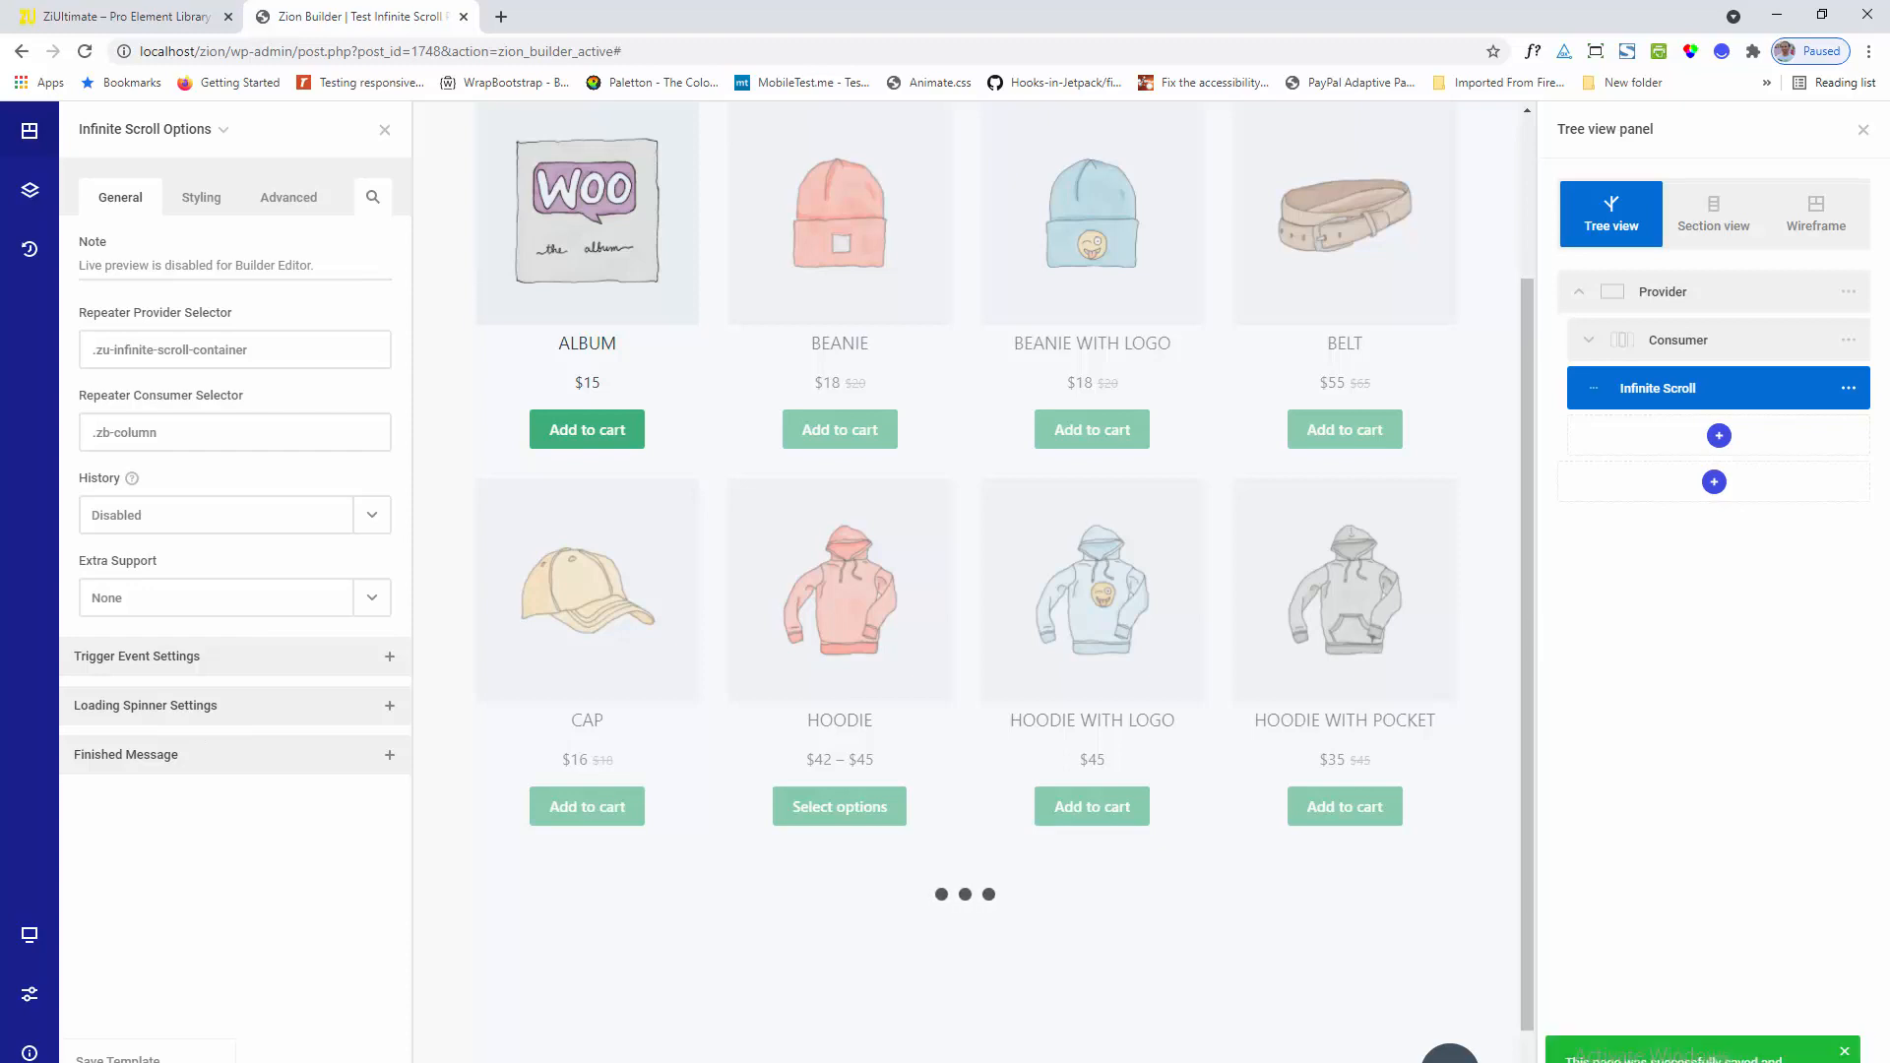
View the post in a new browser tab and scroll through the product grid to test the infinite scroll loading
{"action": "mouse_move", "coordinate": [30, 1051]}
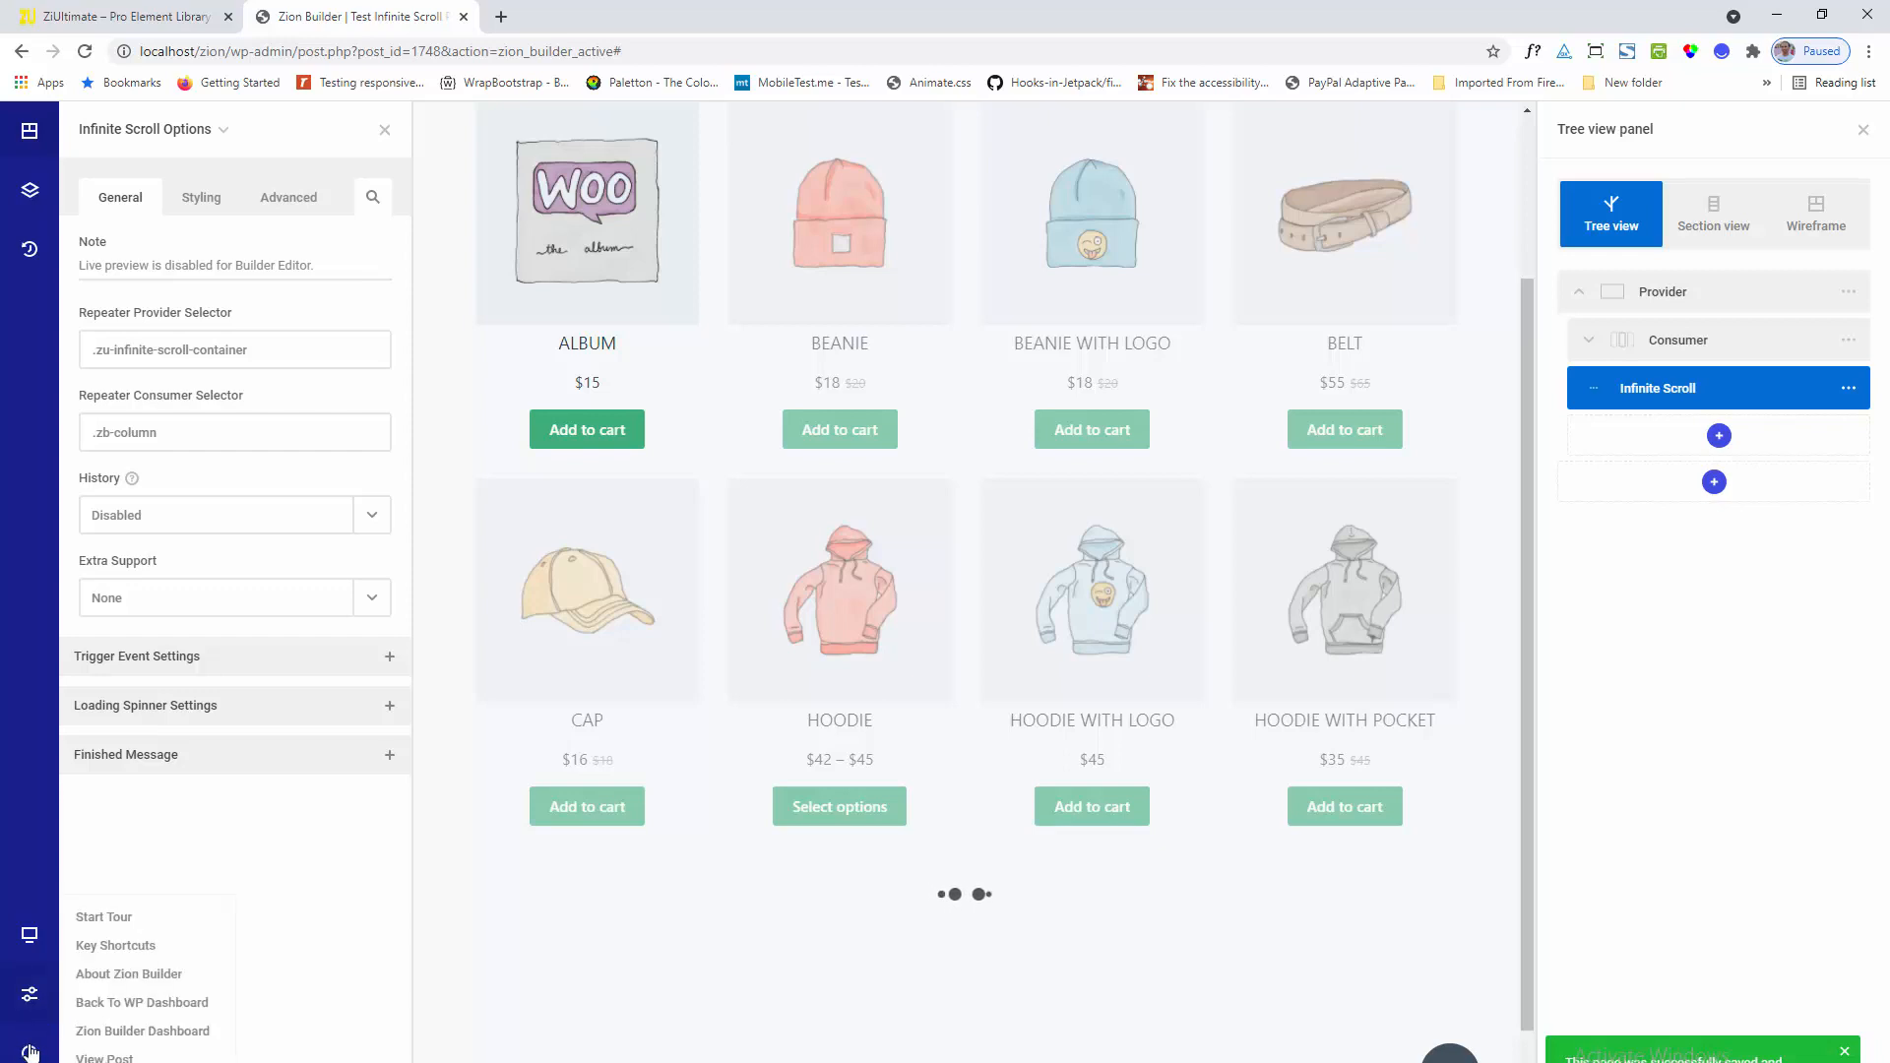
{"action": "left_click", "coordinate": [123, 1057]}
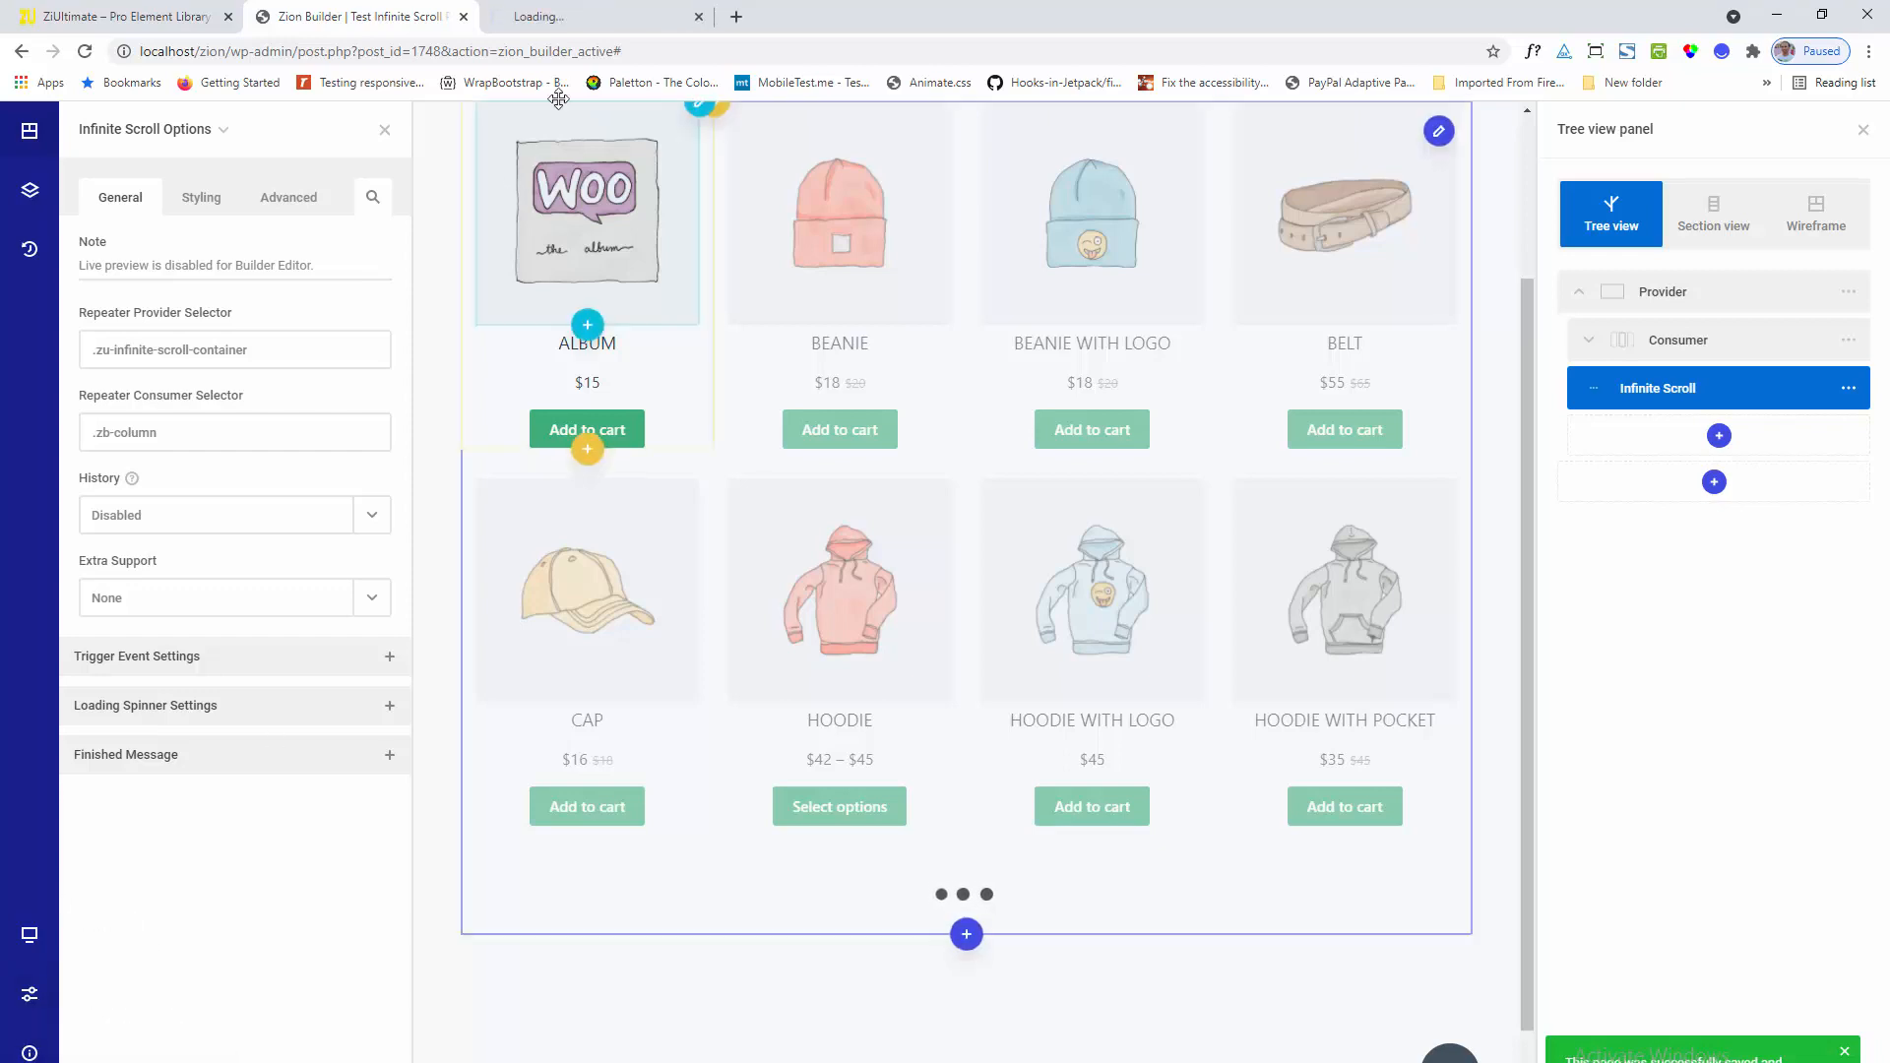
{"action": "left_click", "coordinate": [579, 31]}
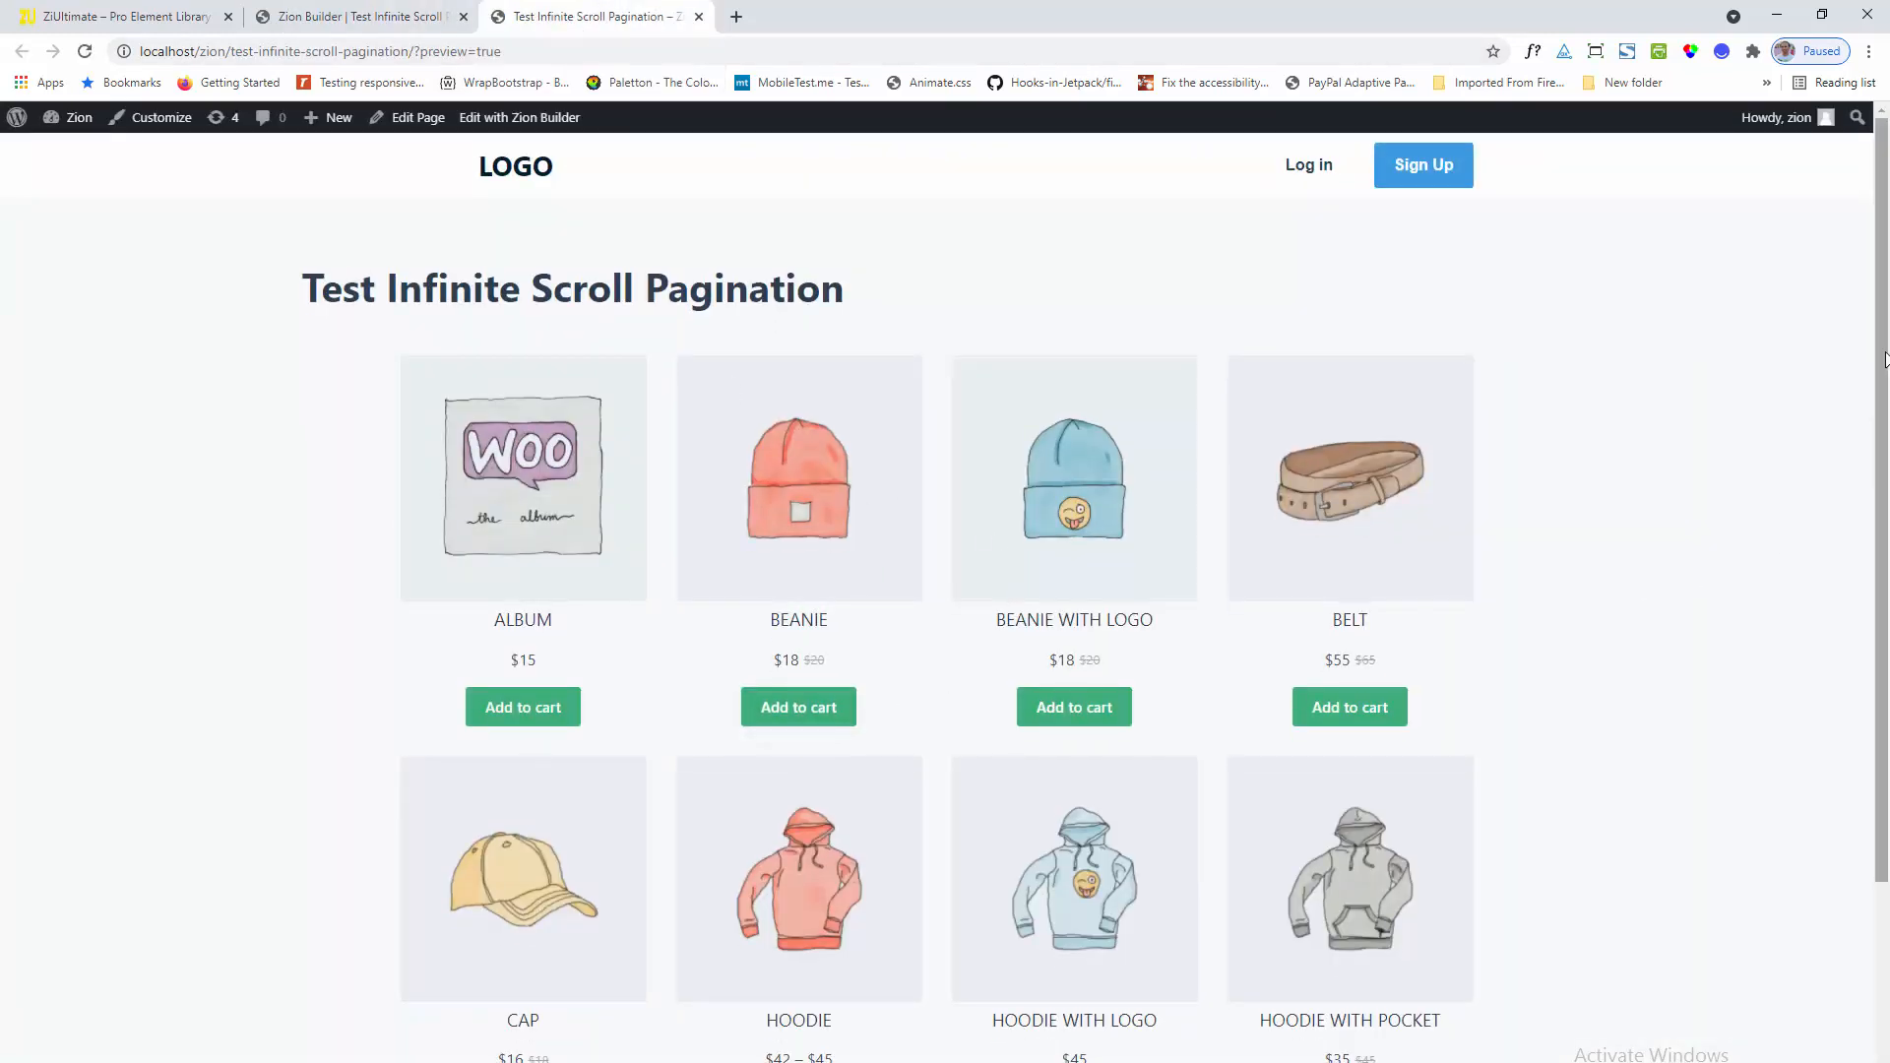
{"action": "left_click_drag", "start_coordinate": [1885, 321], "coordinate": [1885, 540]}
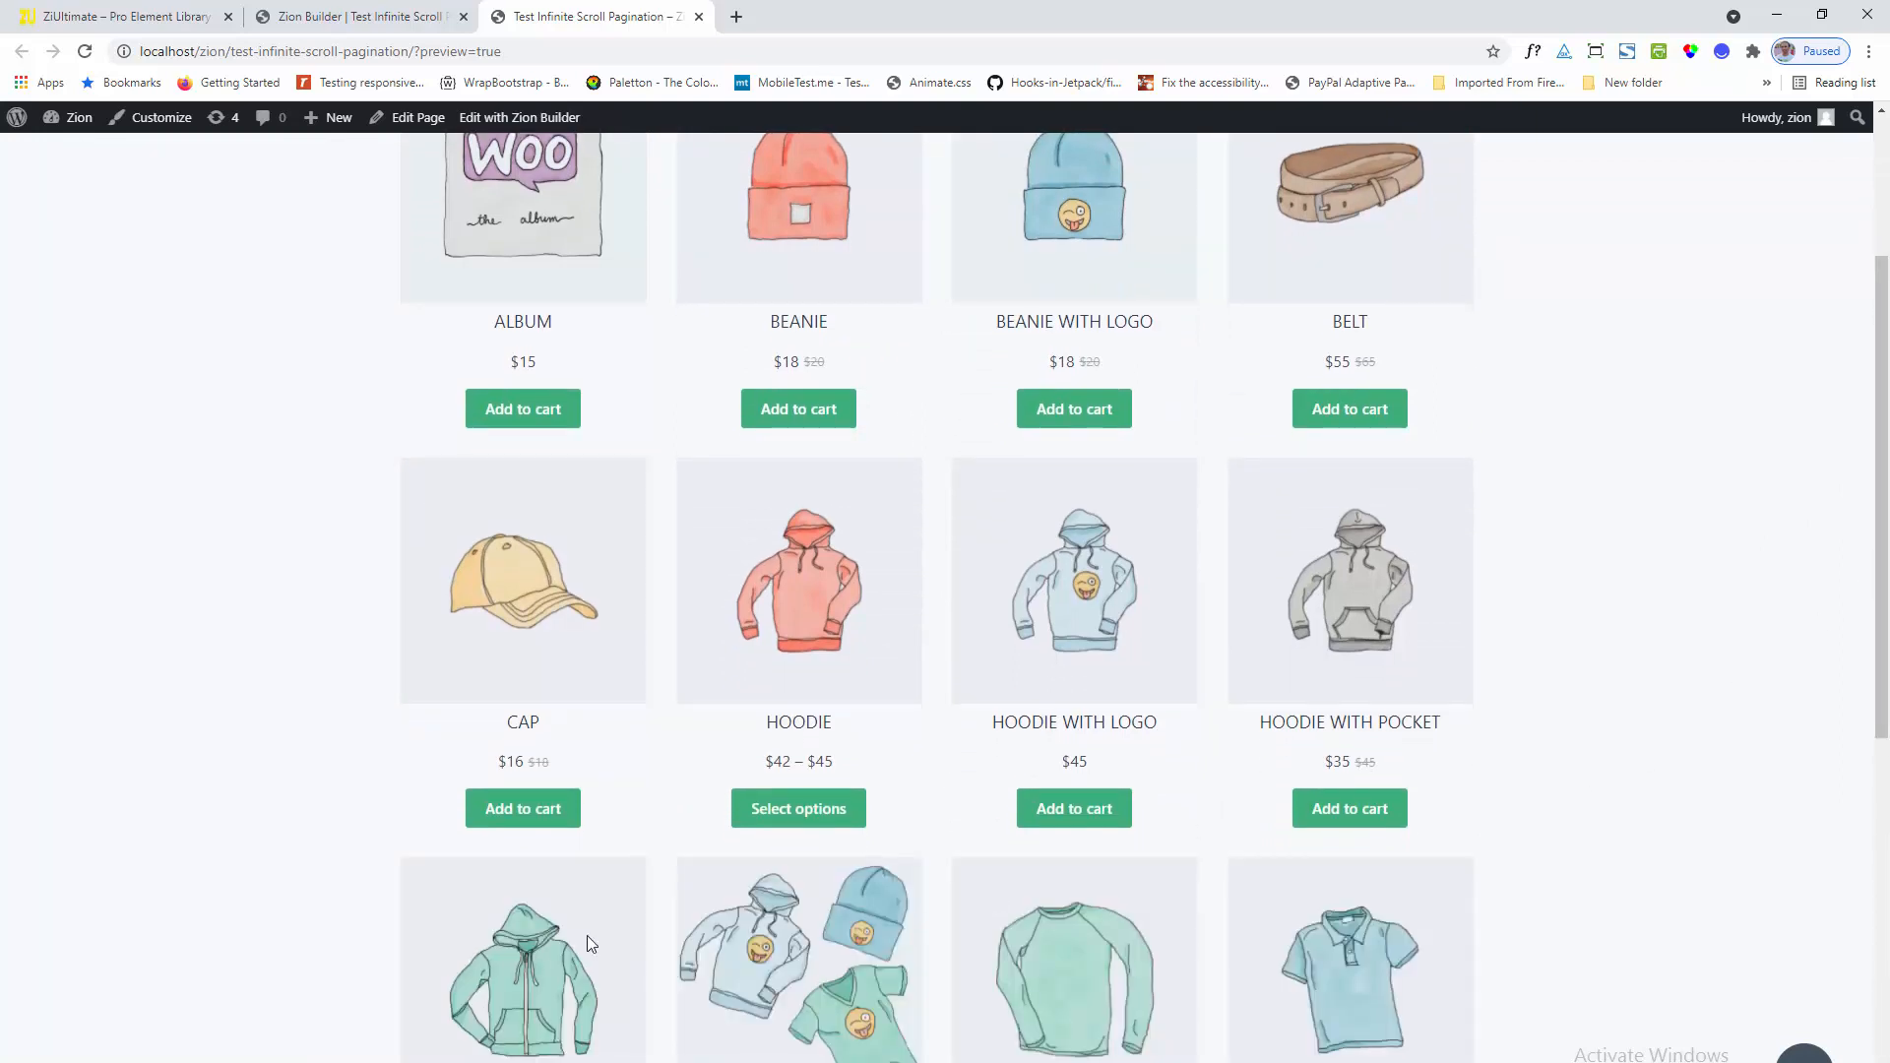
{"action": "left_click_drag", "start_coordinate": [1887, 475], "coordinate": [1887, 871]}
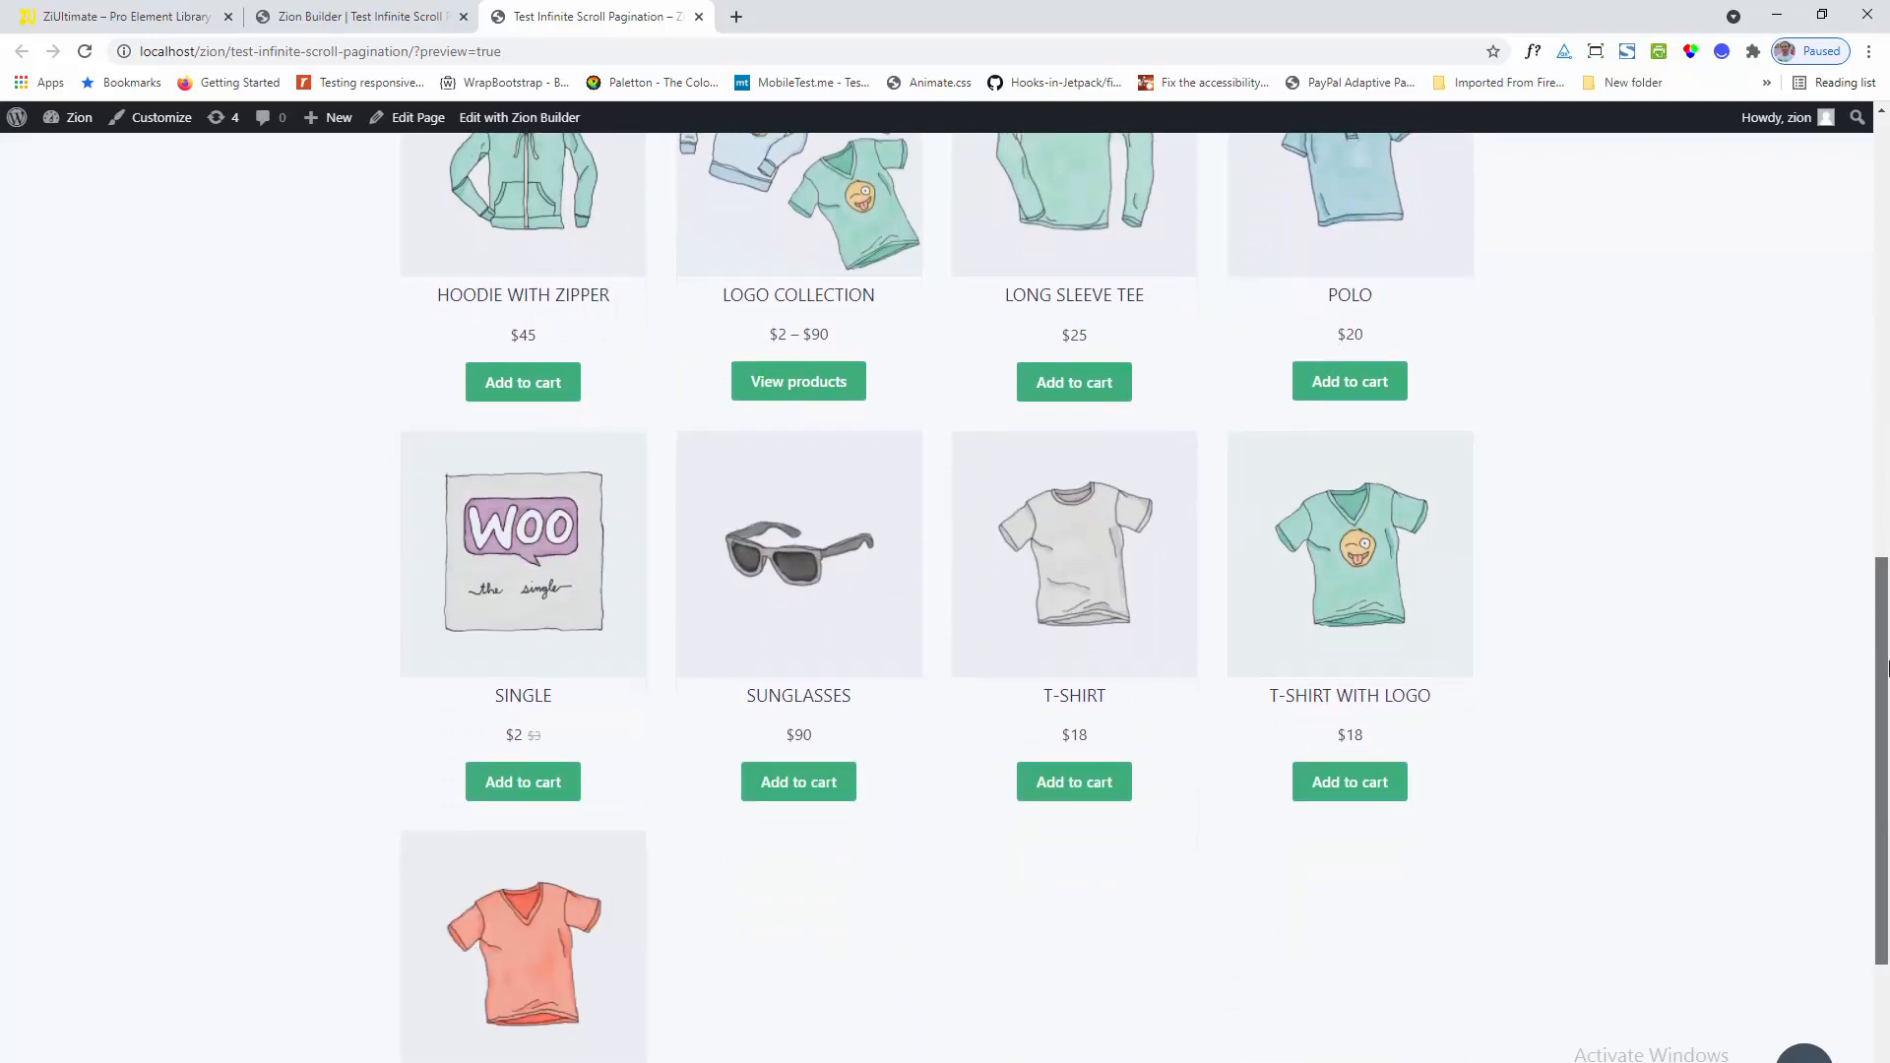
{"action": "scroll", "coordinate": [646, 816], "scroll_direction": "down", "scroll_amount": 4}
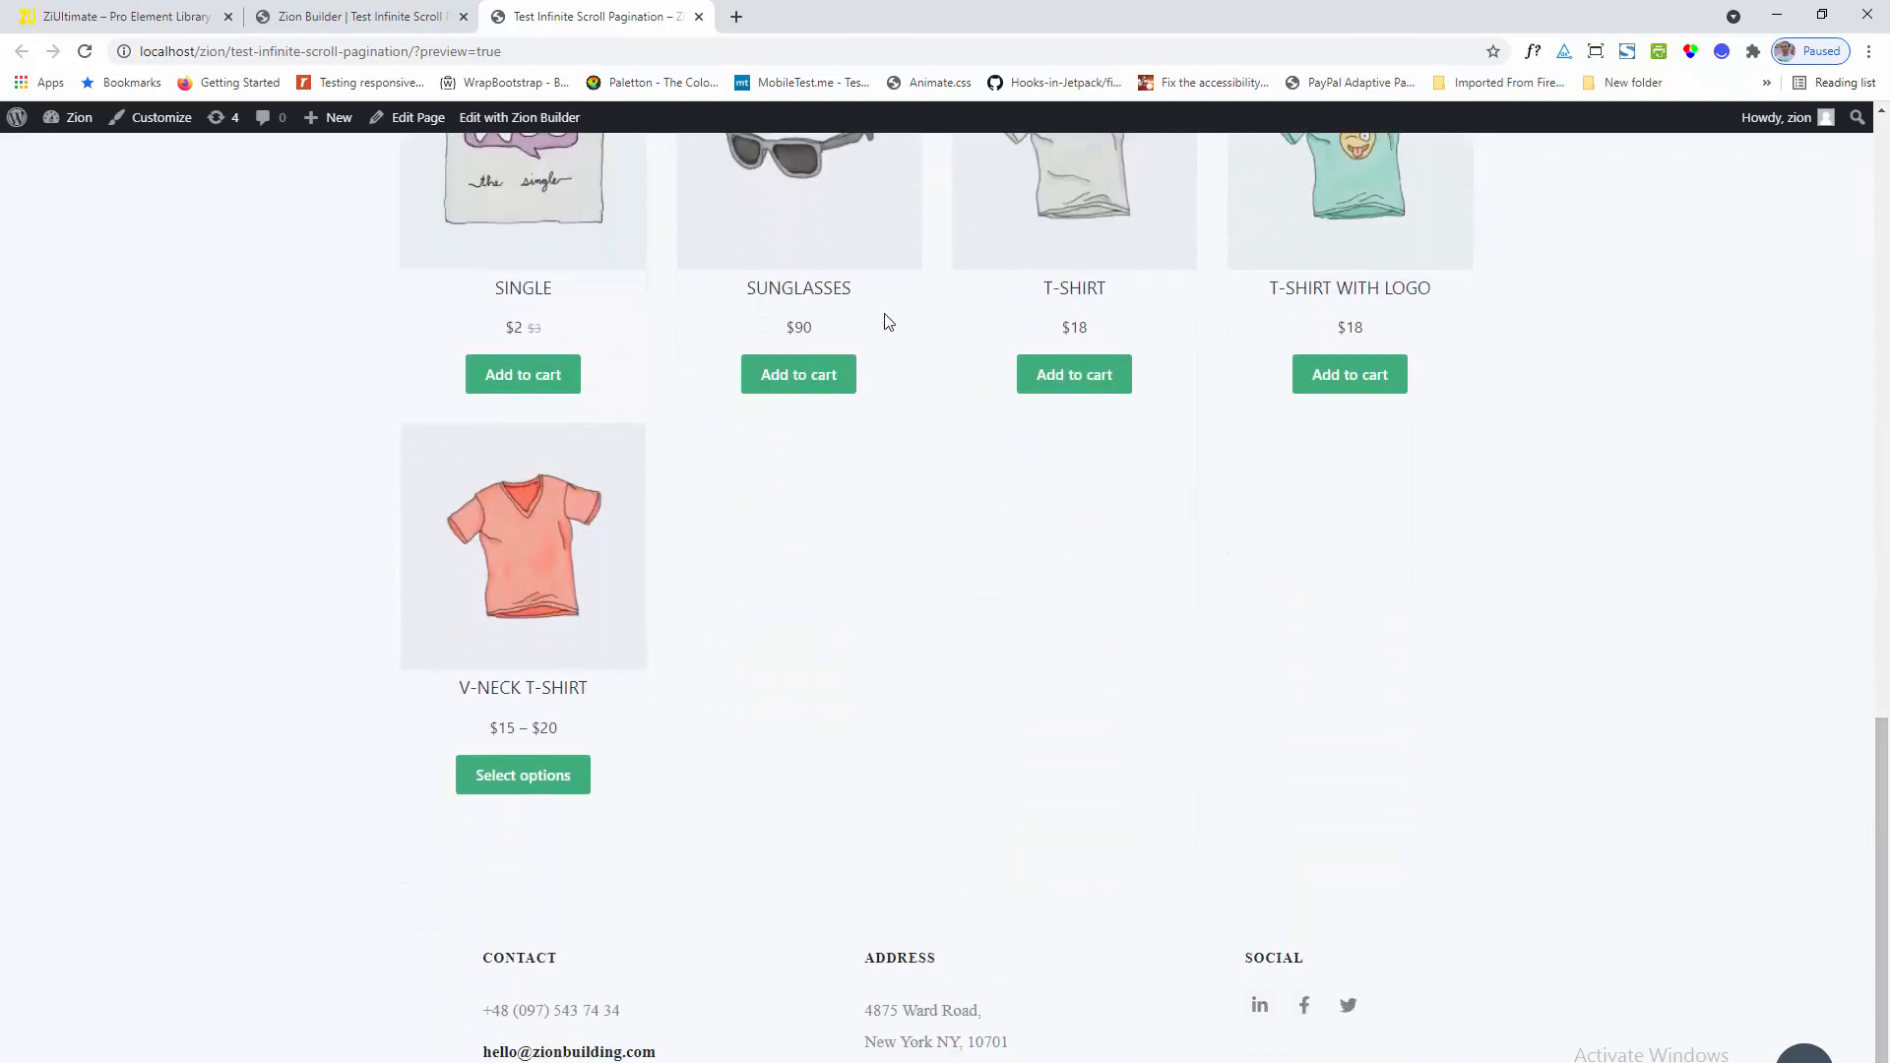
{"action": "scroll", "coordinate": [1127, 568], "scroll_direction": "up", "scroll_amount": 15}
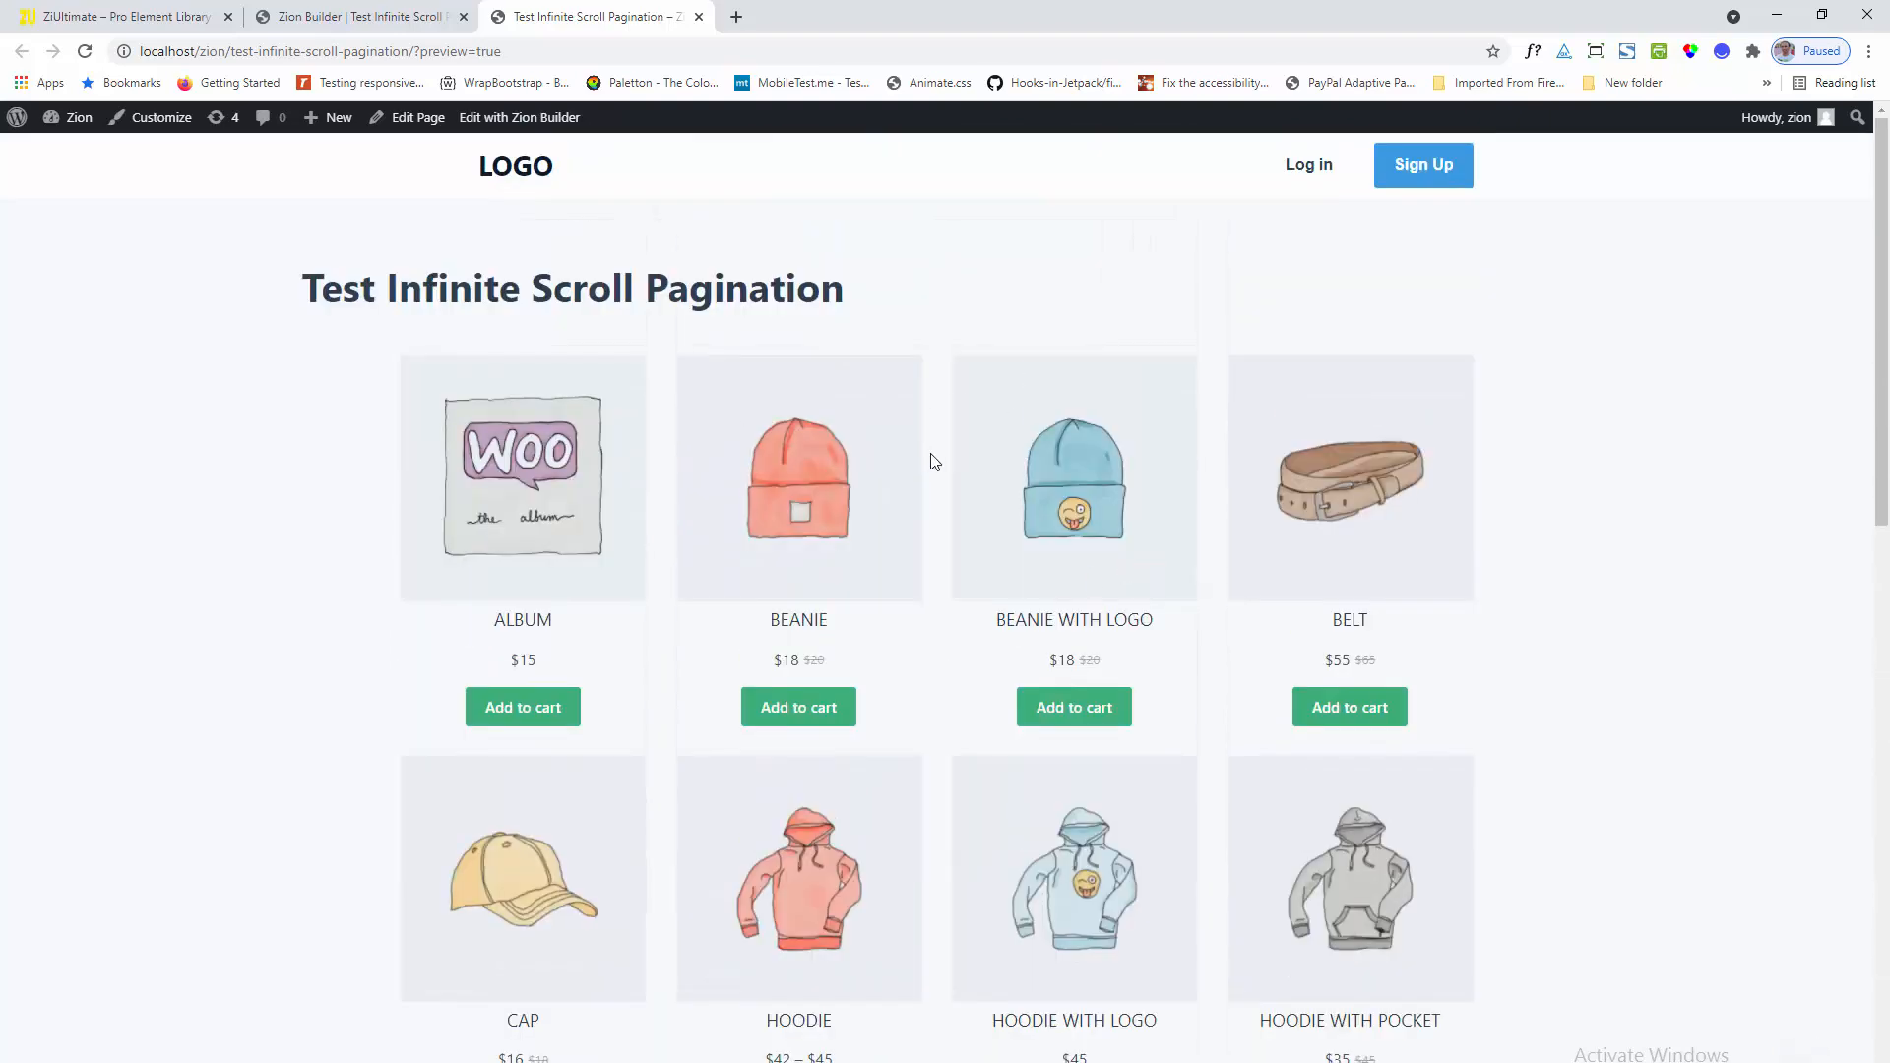
Return to the builder and enable the "Load More" button in the Infinite Scroll element's trigger event settings
{"action": "left_click", "coordinate": [378, 21]}
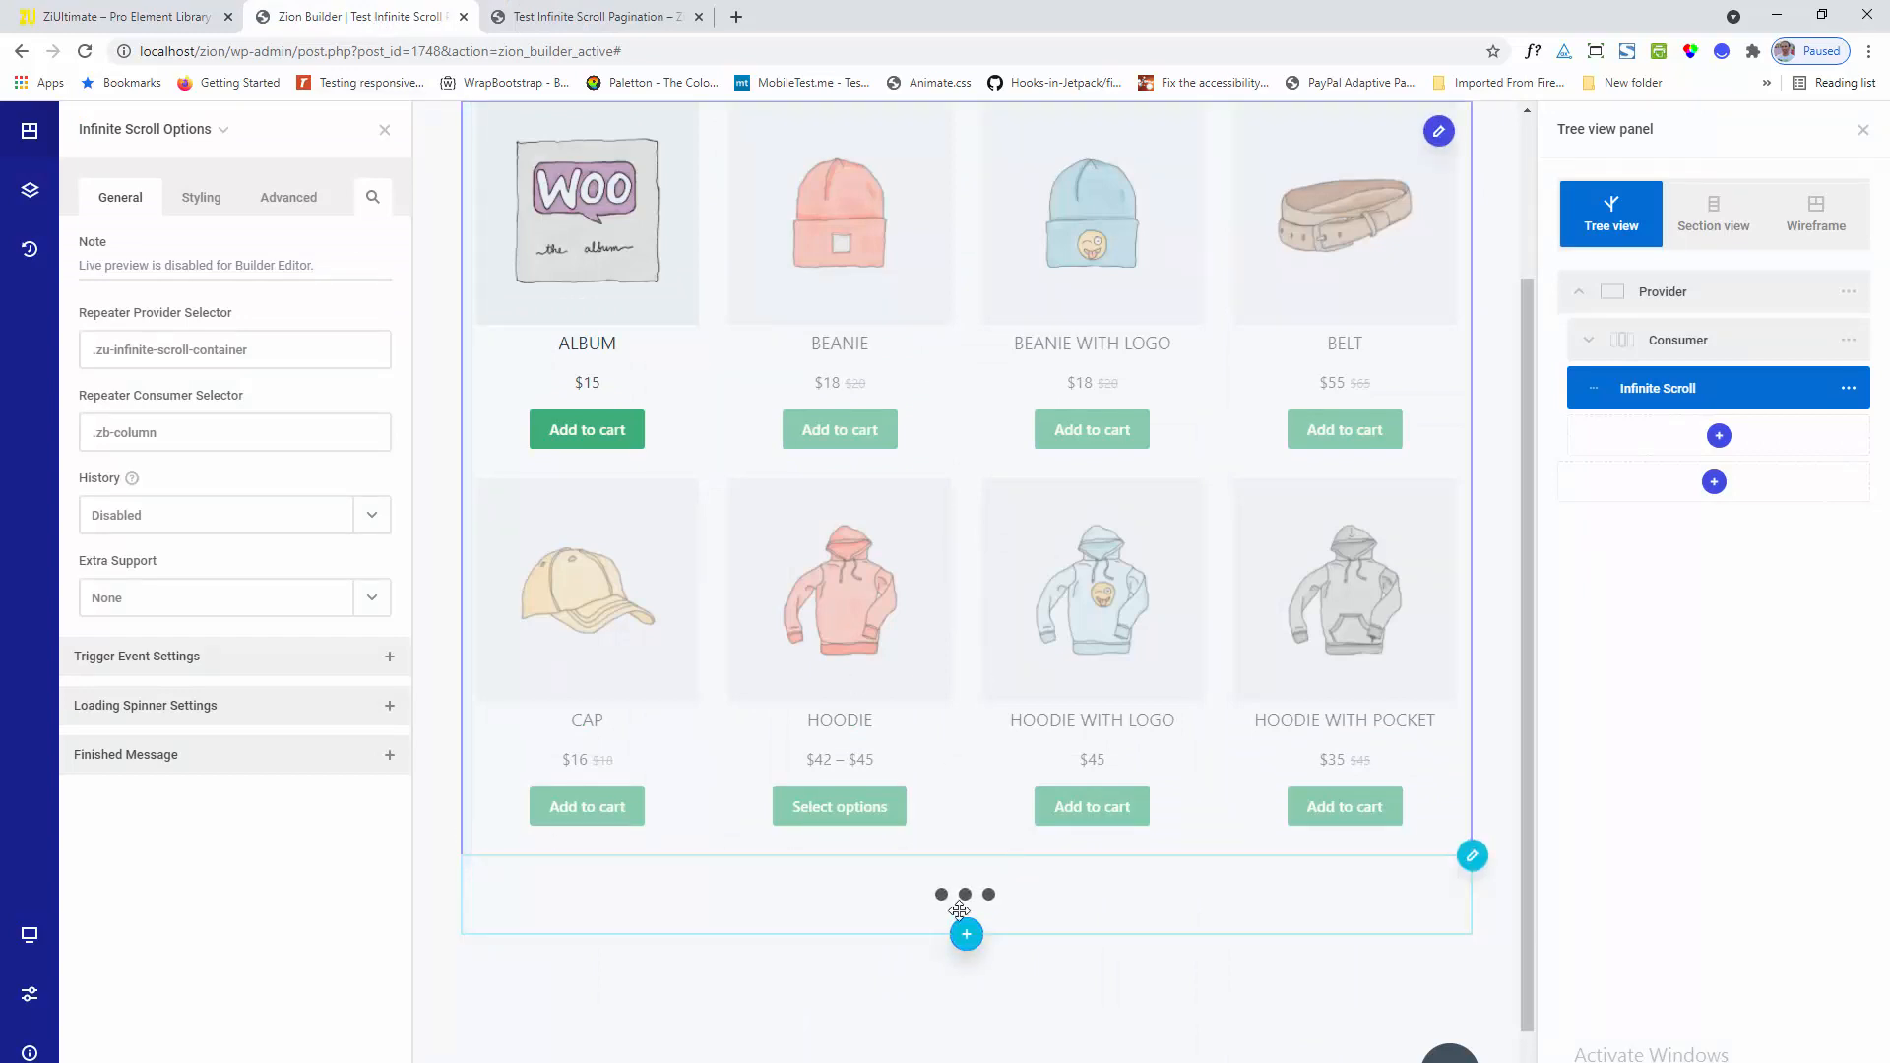
{"action": "left_click", "coordinate": [134, 661]}
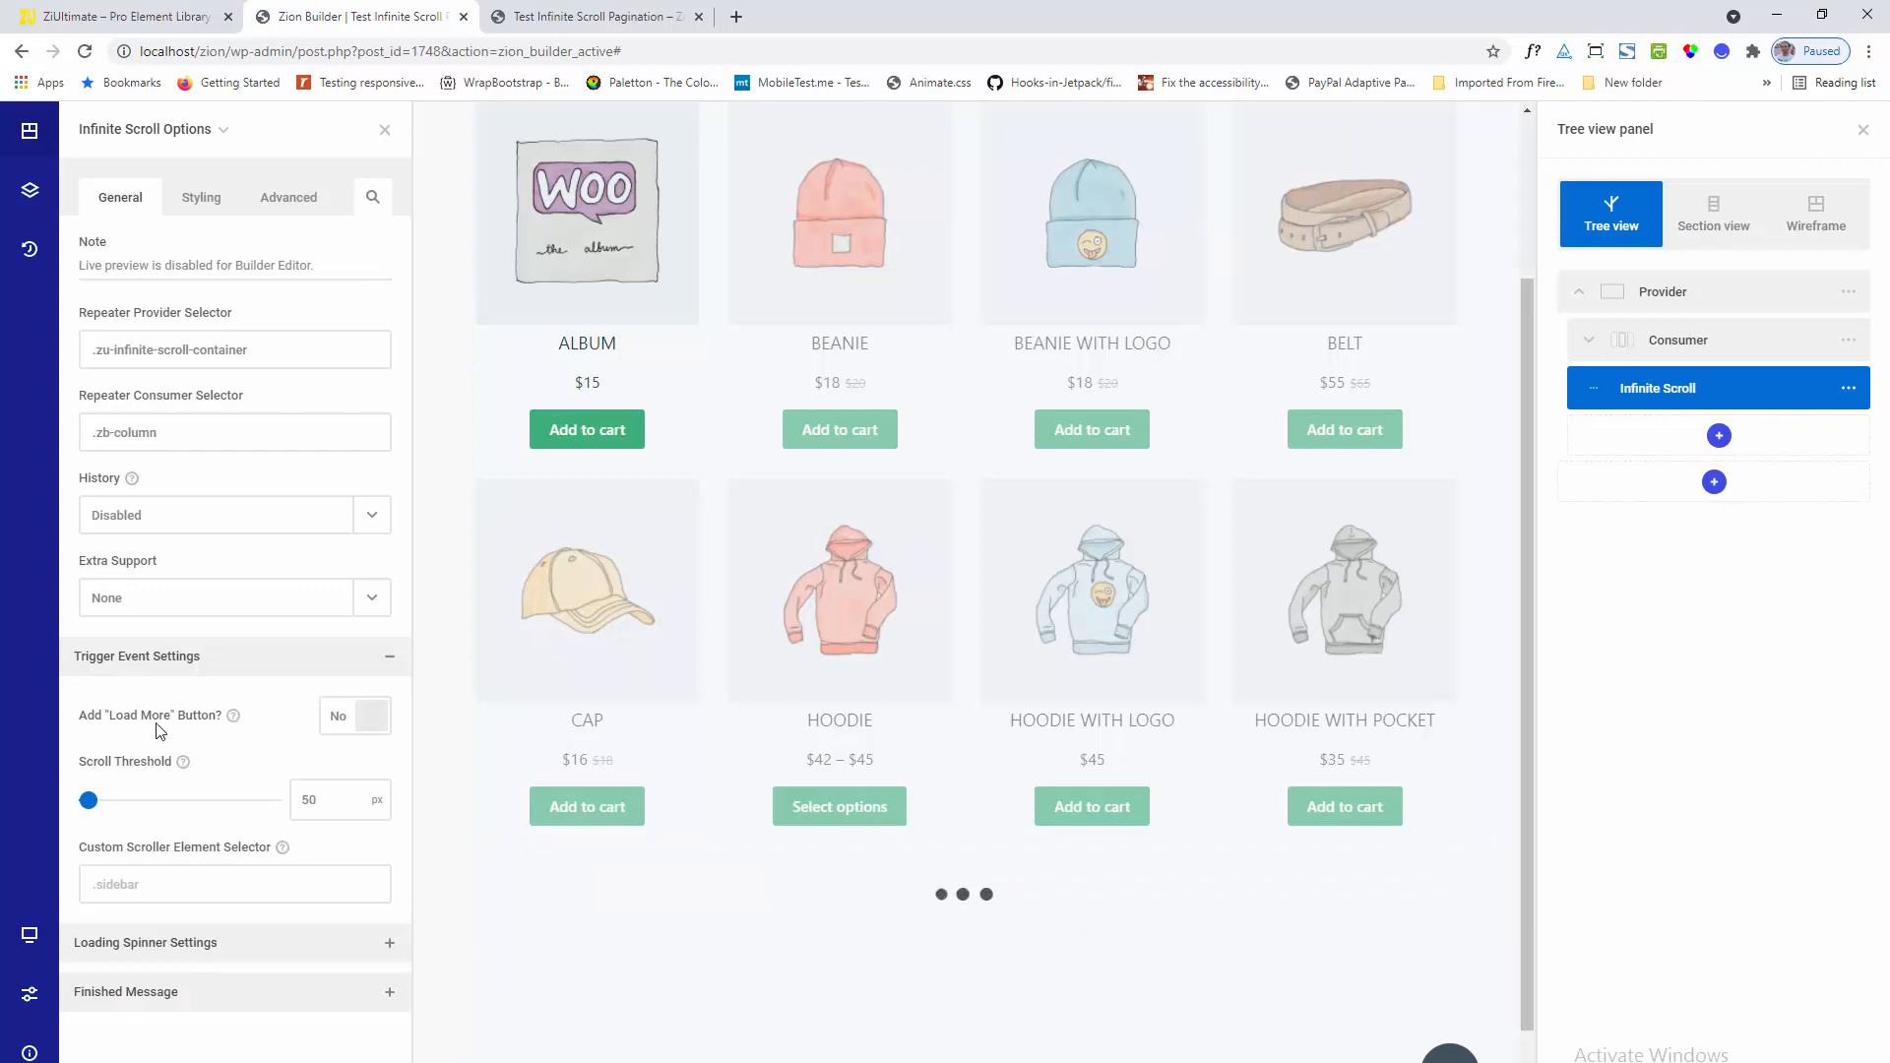
{"action": "left_click", "coordinate": [331, 738]}
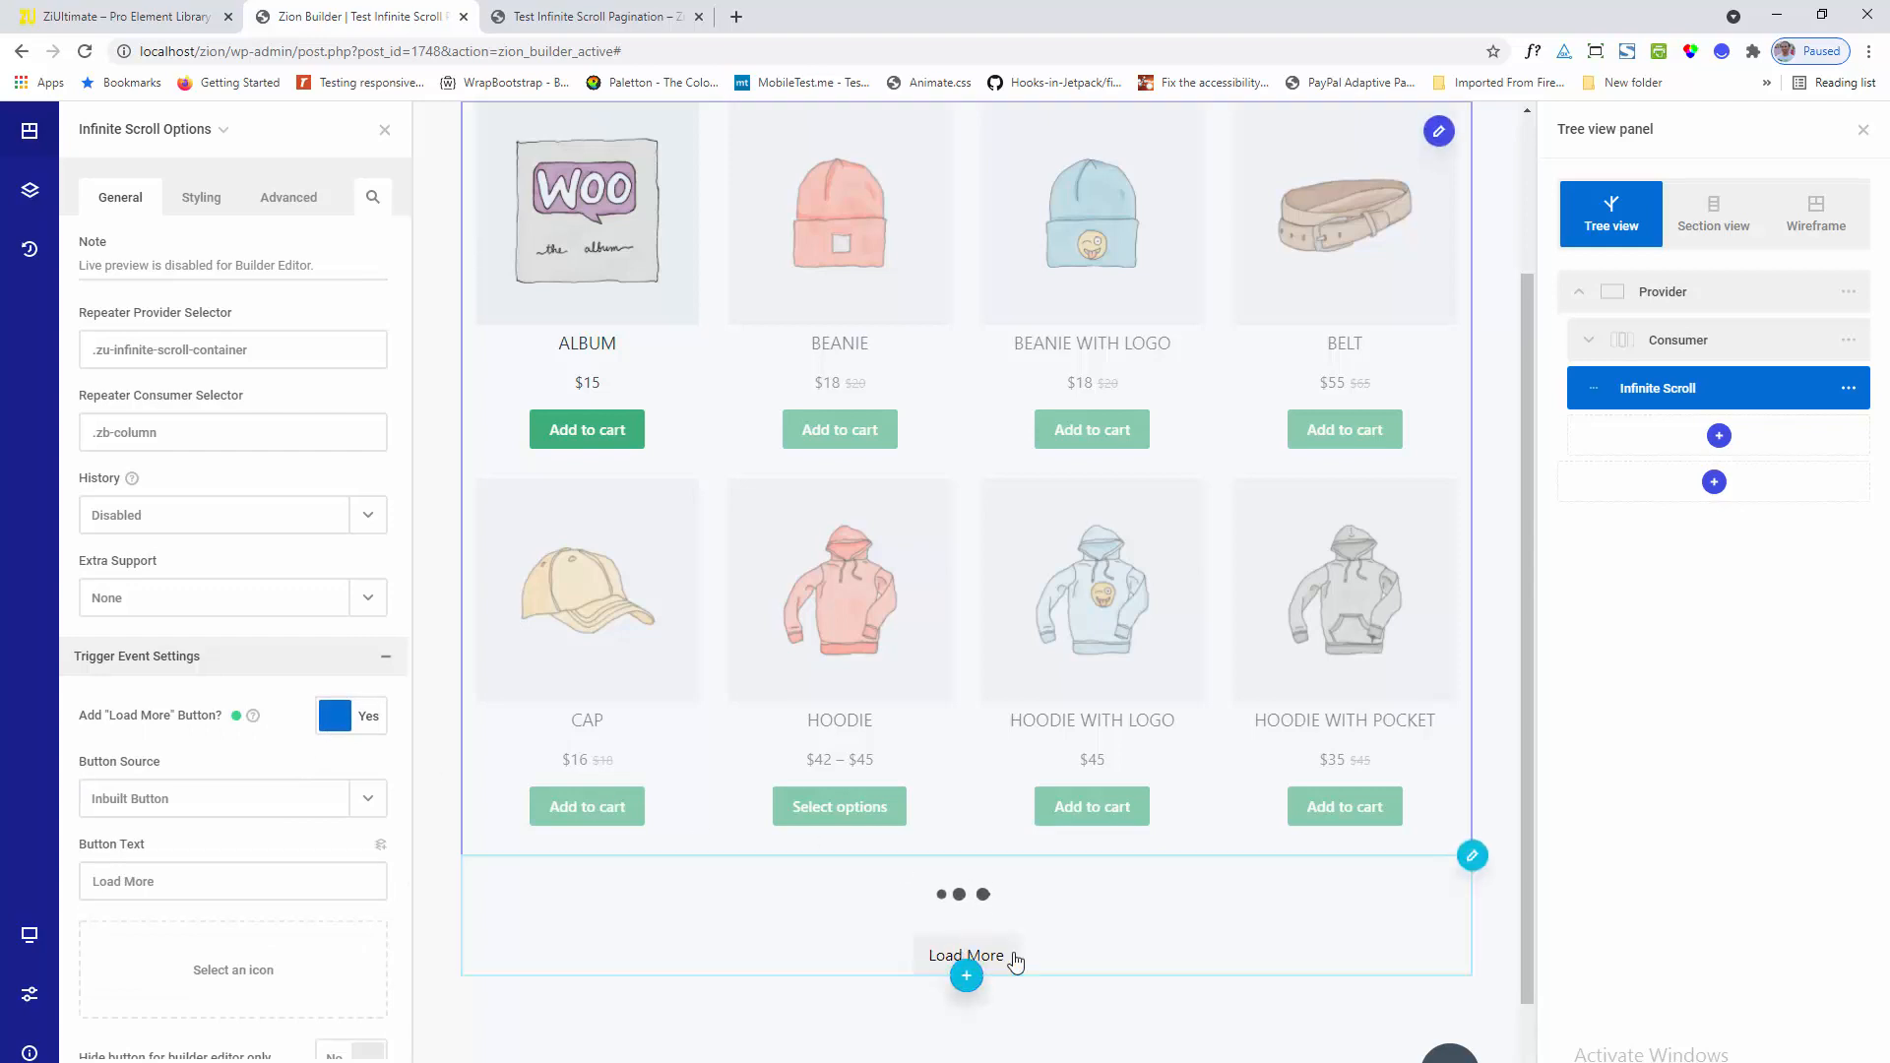
Try hiding the Load More button for the builder editor only, turn that option off again, and collapse the trigger event settings
{"action": "scroll", "coordinate": [284, 825], "scroll_direction": "down", "scroll_amount": 2}
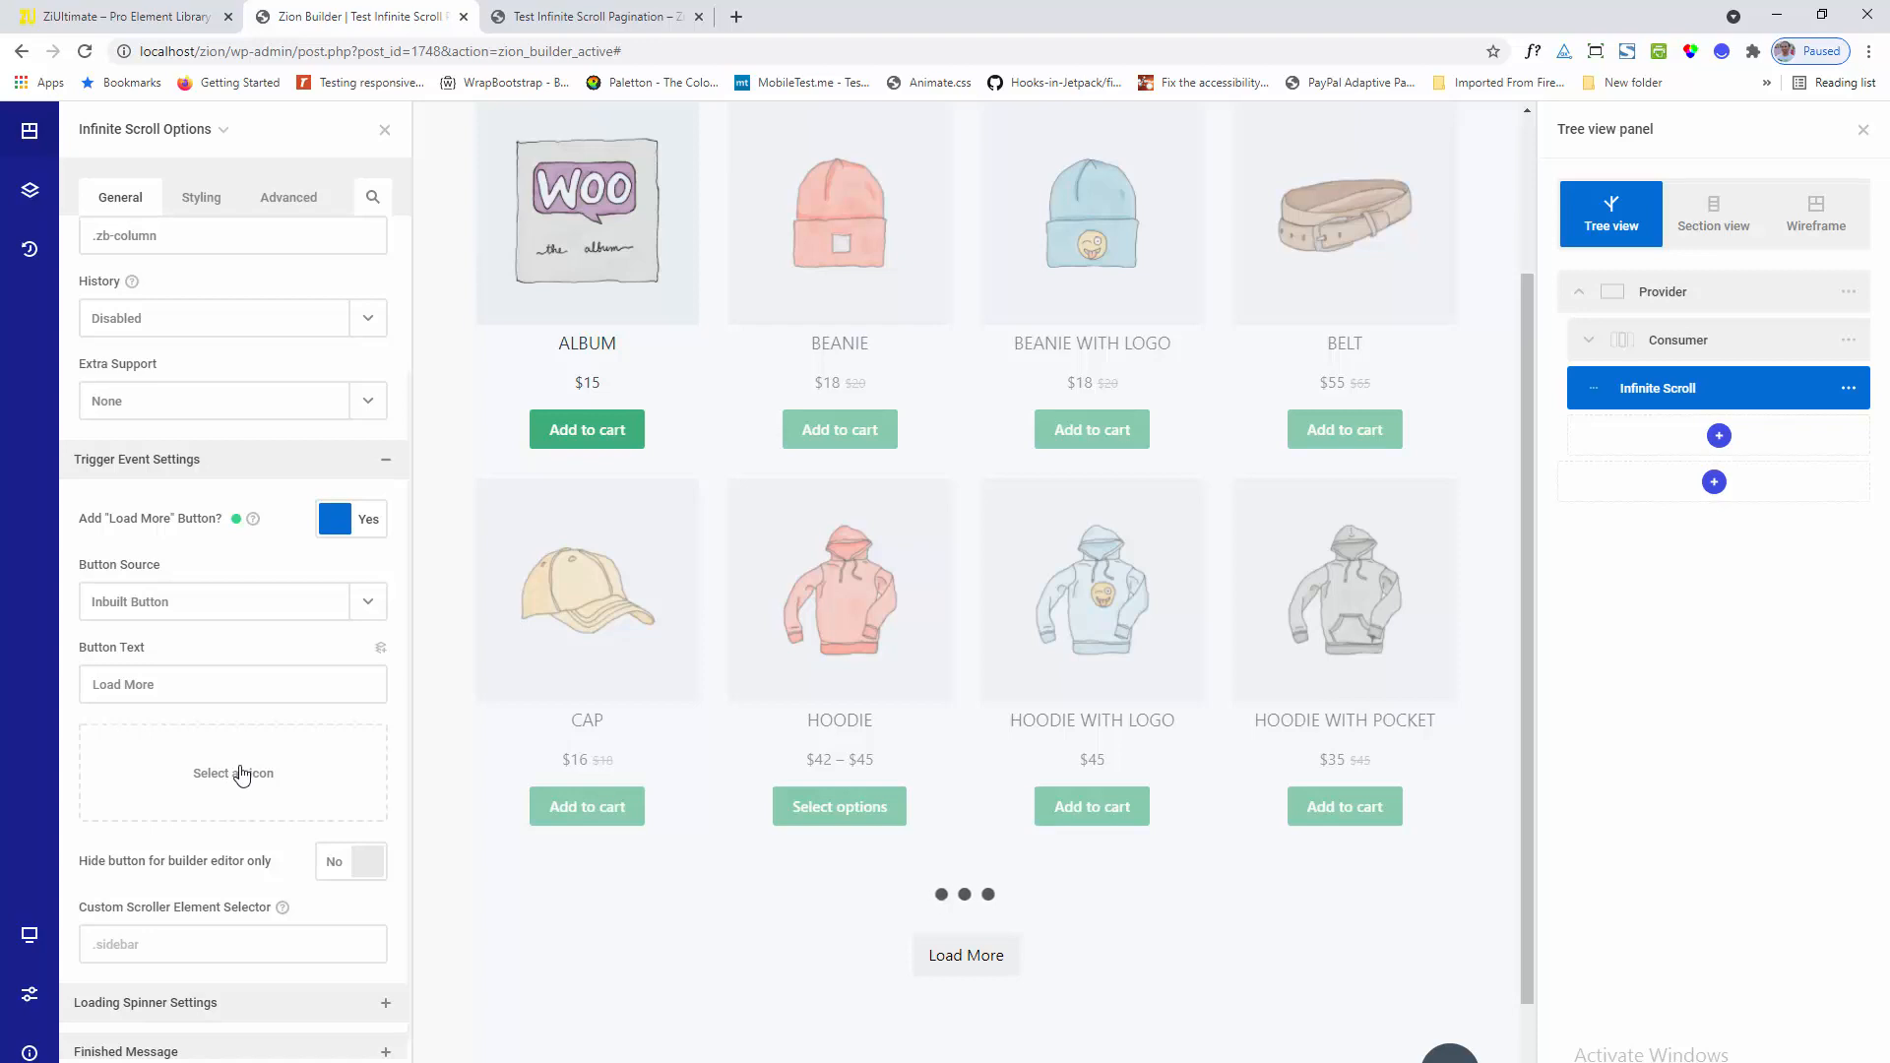
{"action": "scroll", "coordinate": [241, 774], "scroll_direction": "down", "scroll_amount": 1}
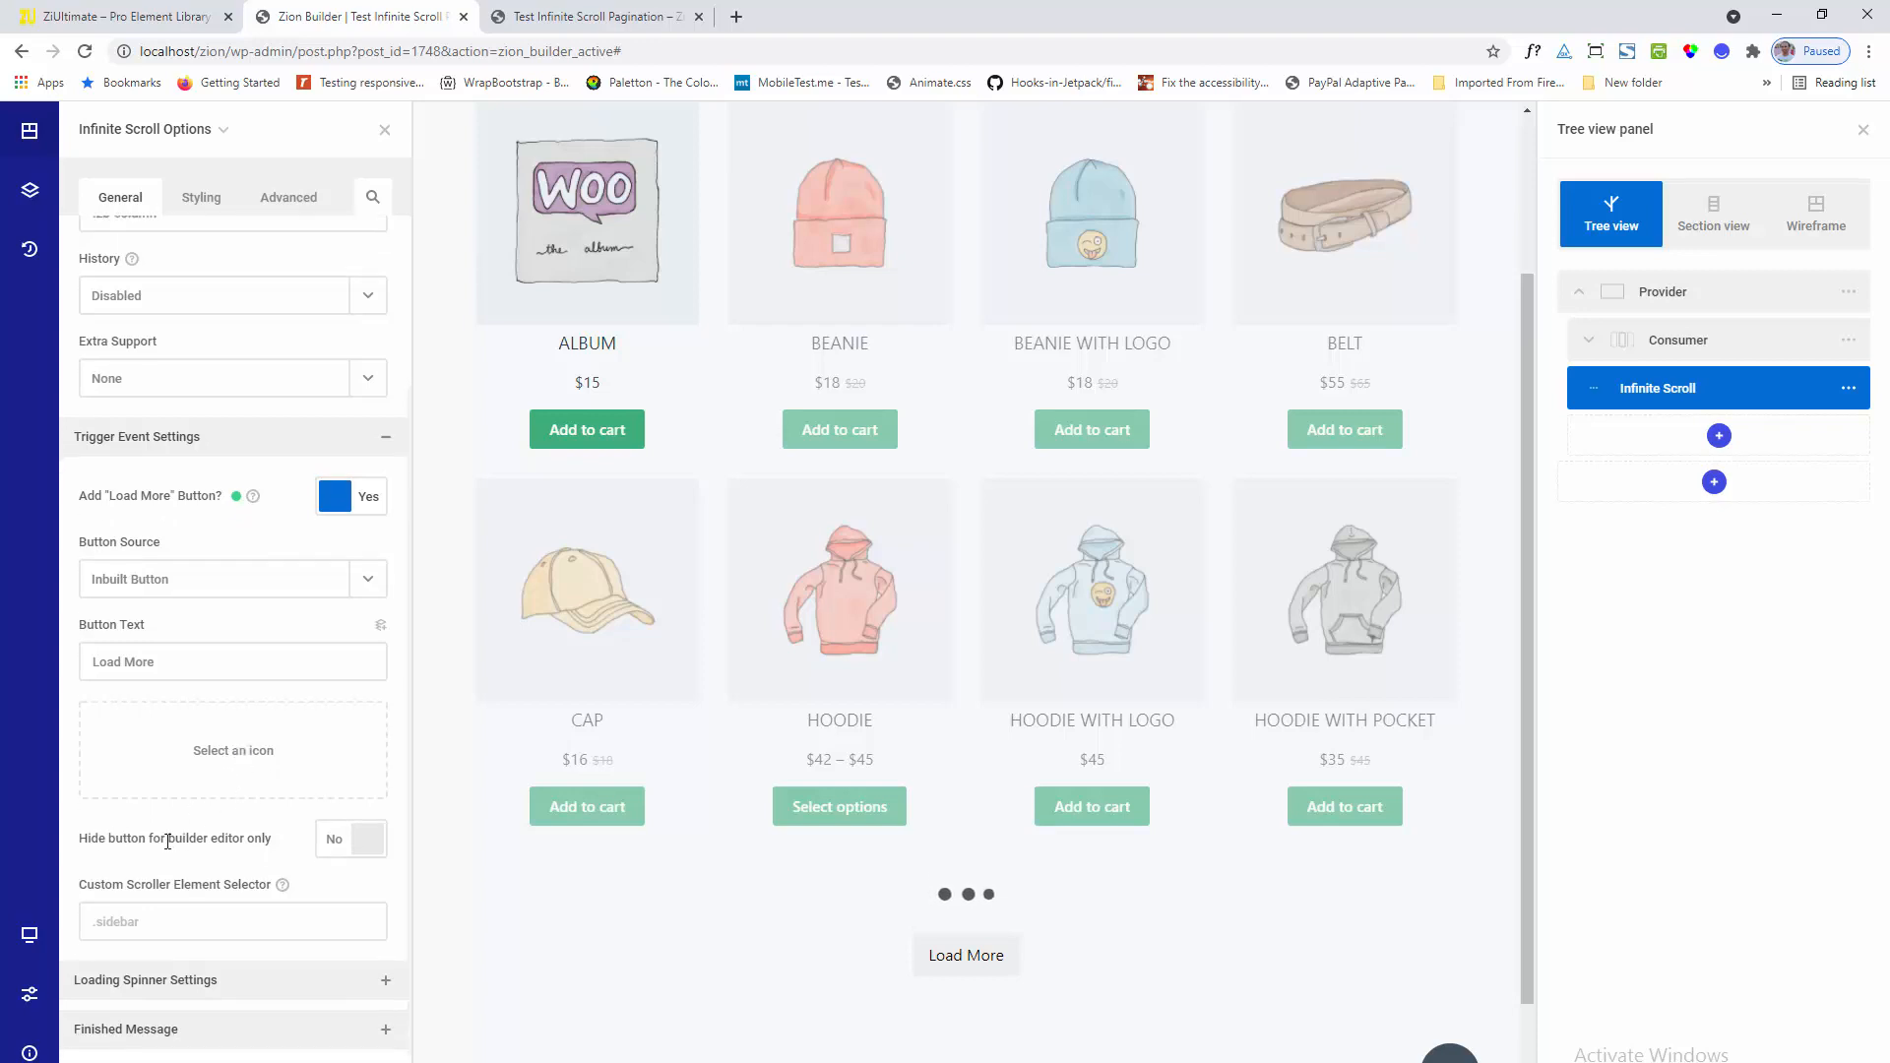
{"action": "left_click", "coordinate": [320, 847]}
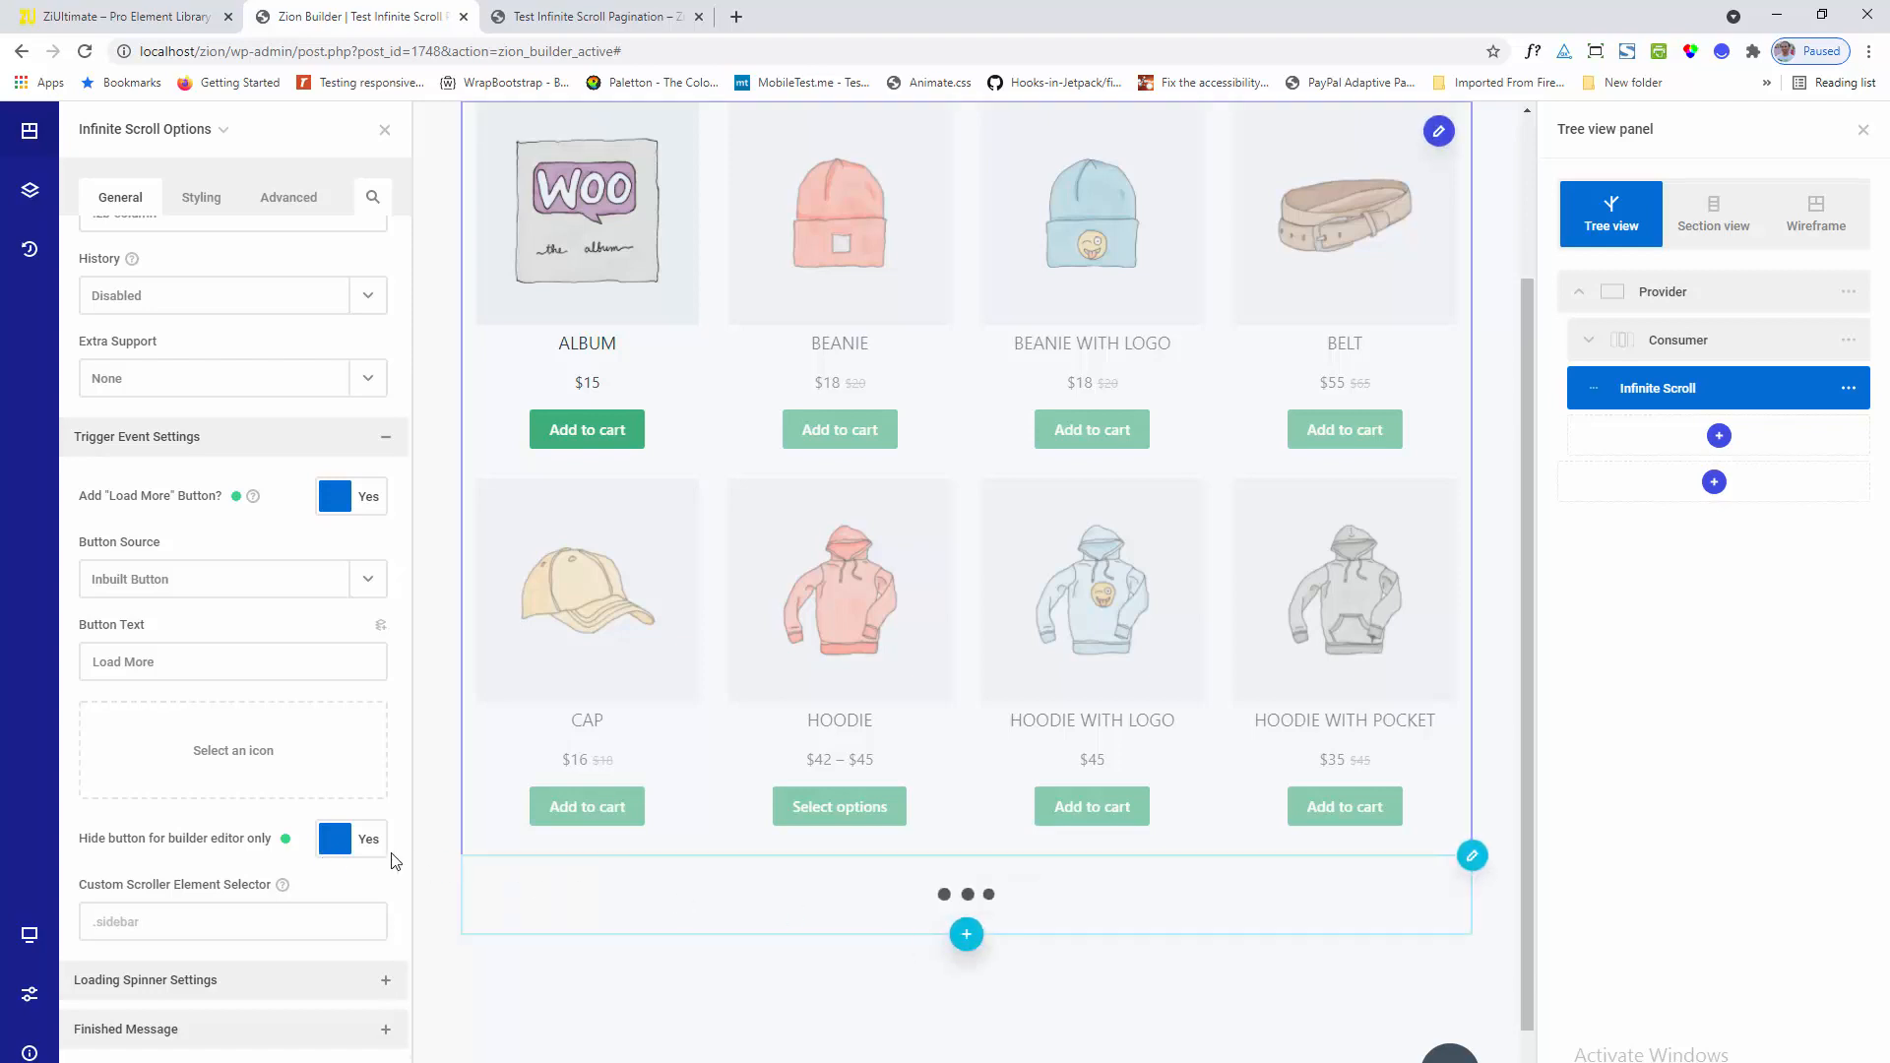
{"action": "left_click", "coordinate": [371, 847]}
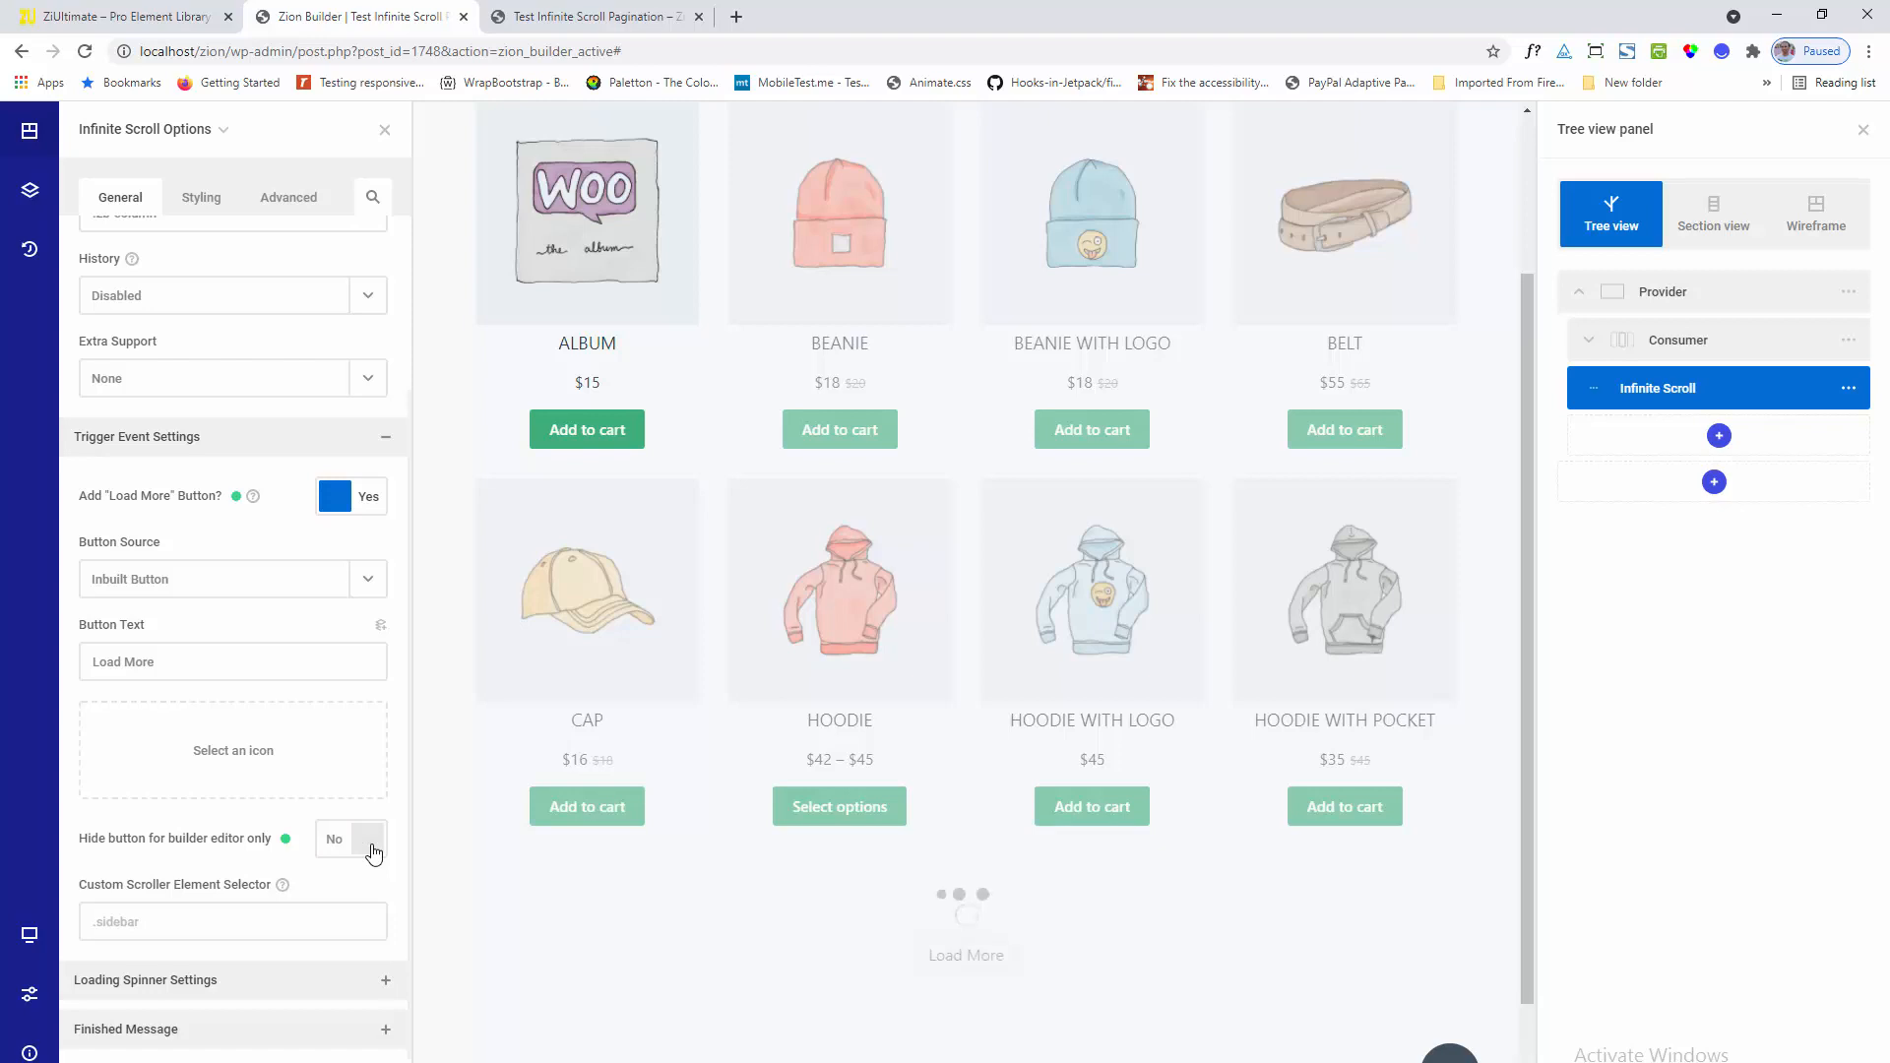
{"action": "left_click", "coordinate": [191, 443]}
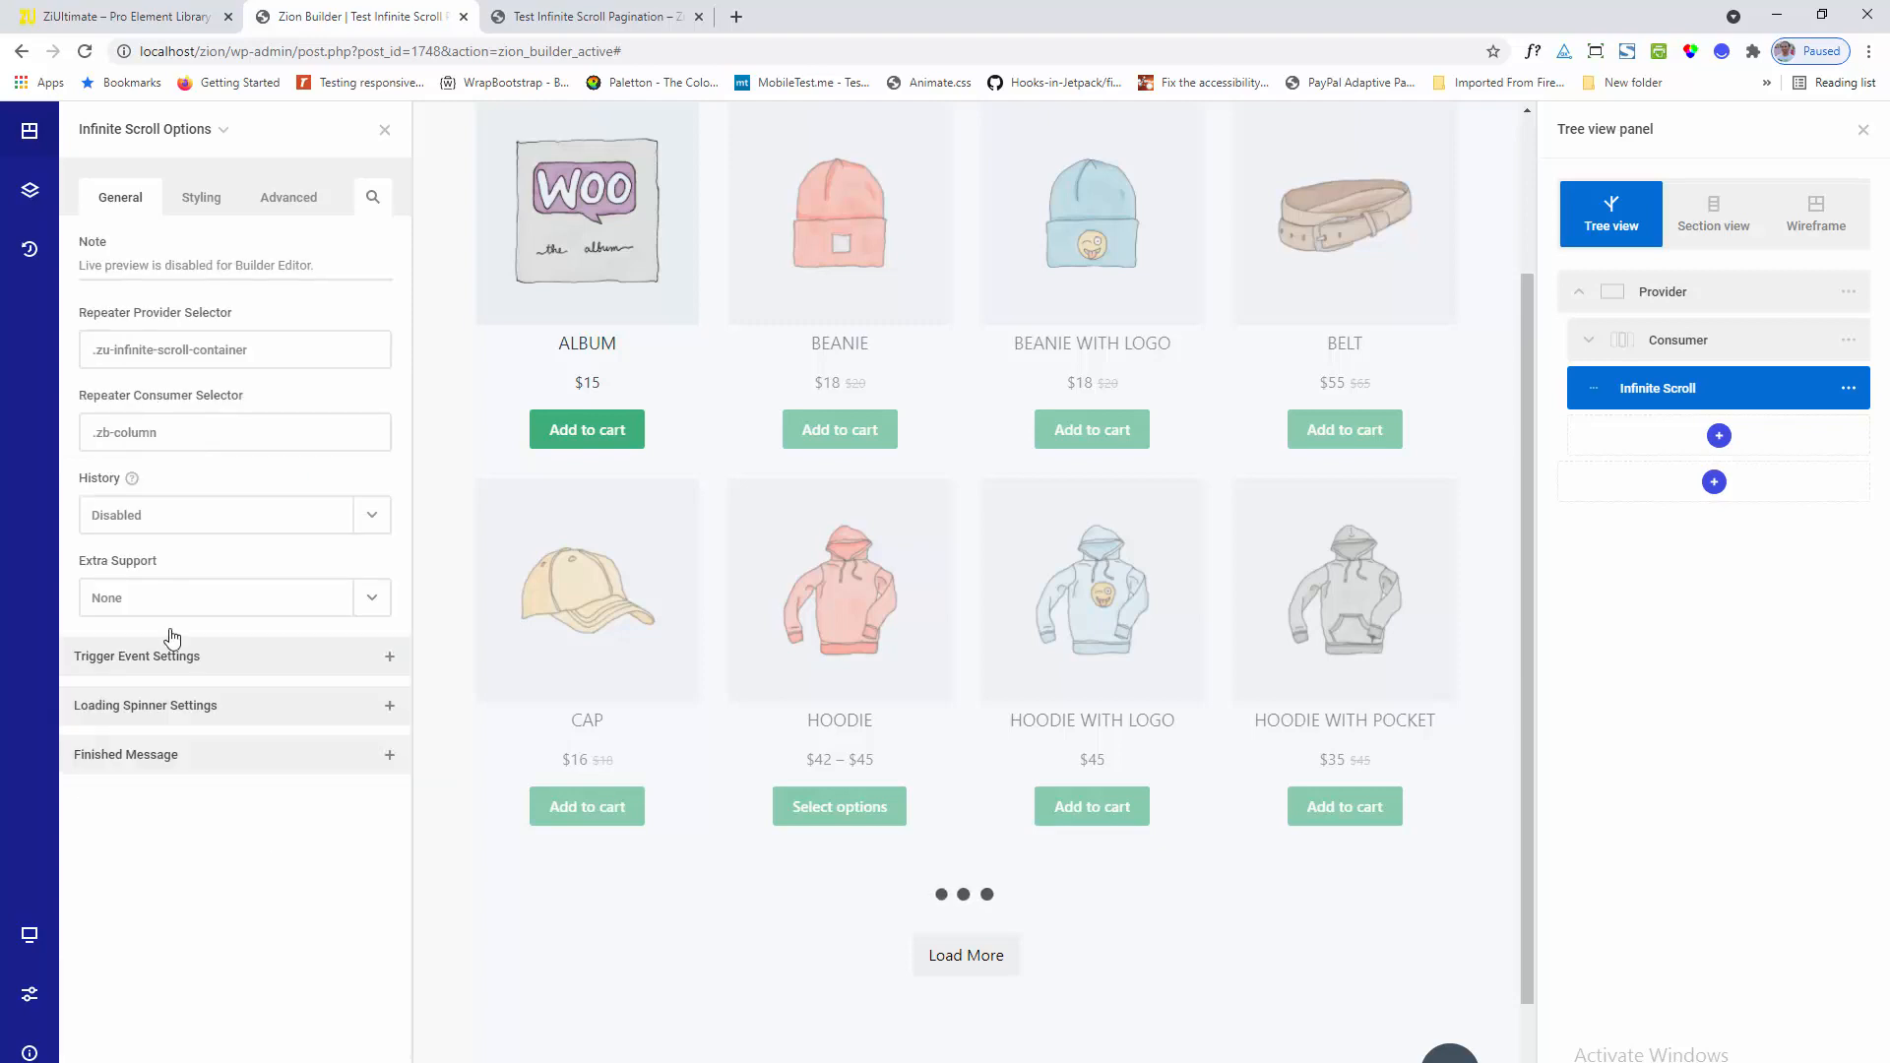
Try the Spinner style with the red color #ea0f0f for the Infinite Scroll element's loading spinner
{"action": "left_click", "coordinate": [147, 713]}
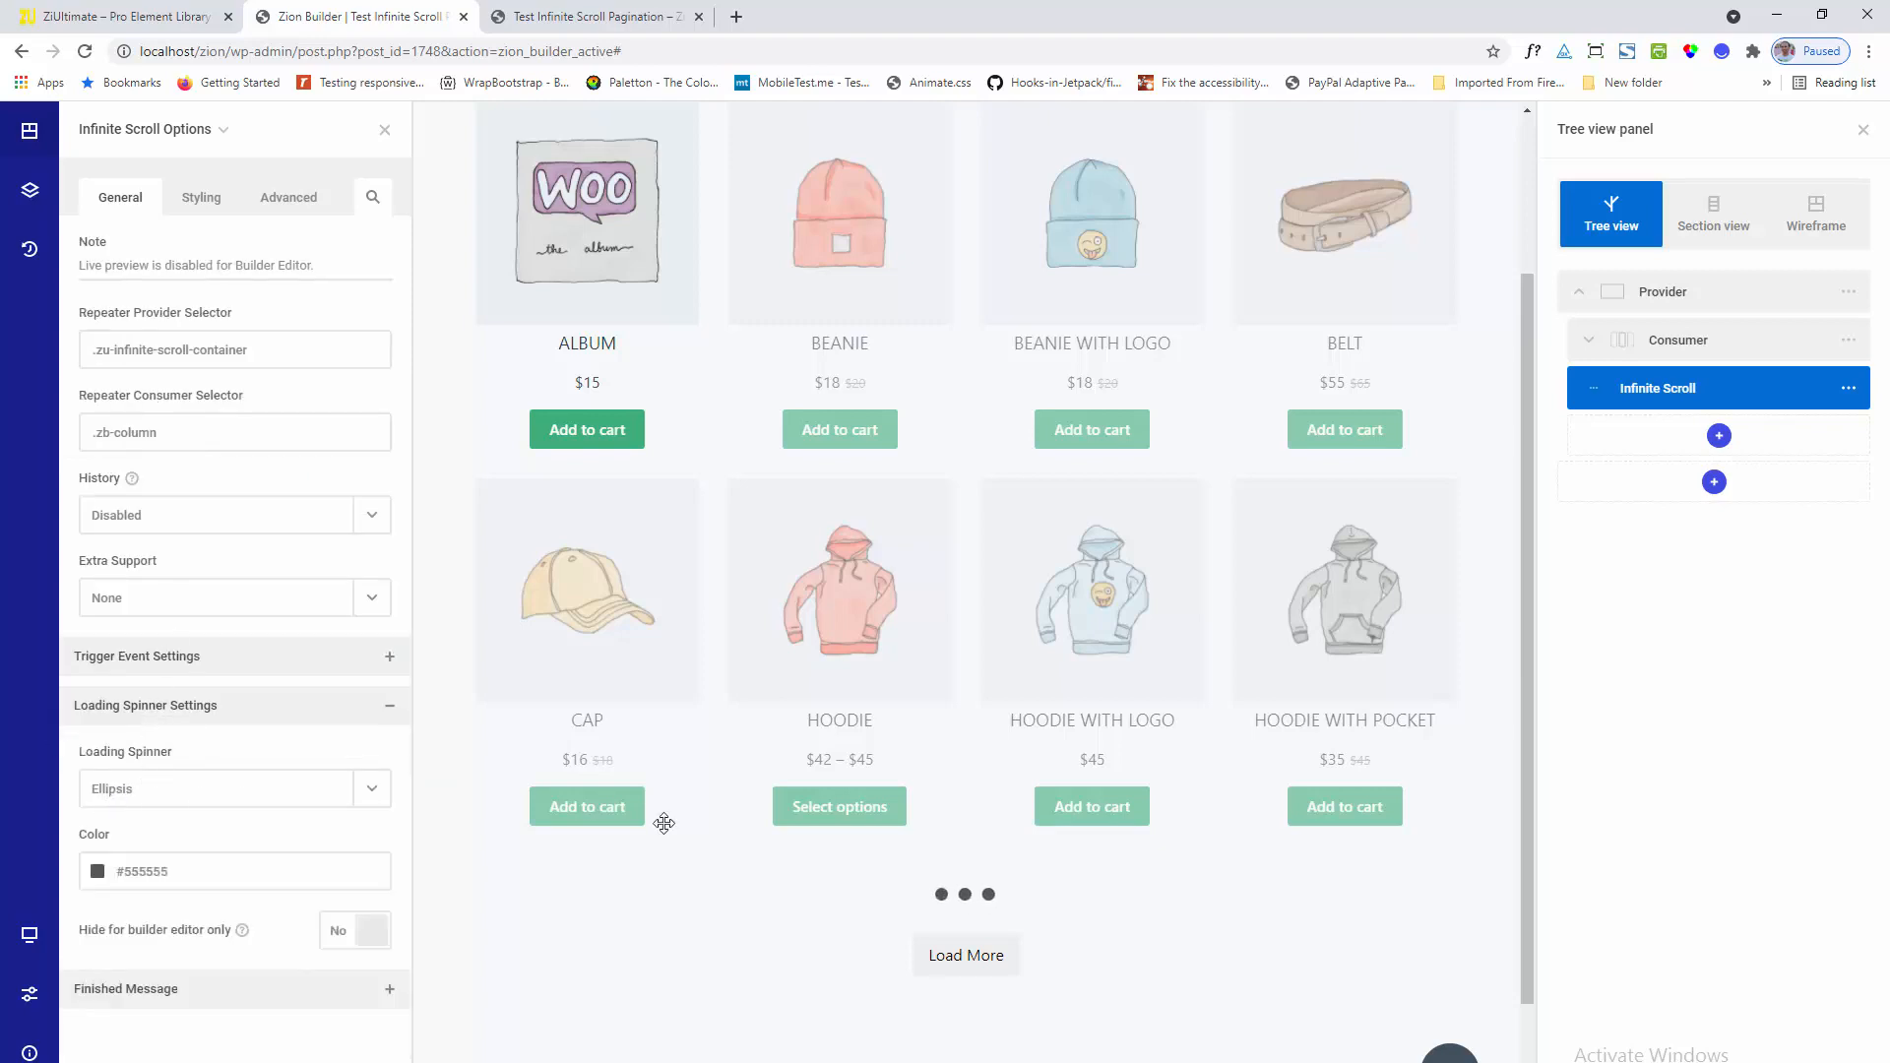
{"action": "left_click", "coordinate": [212, 800]}
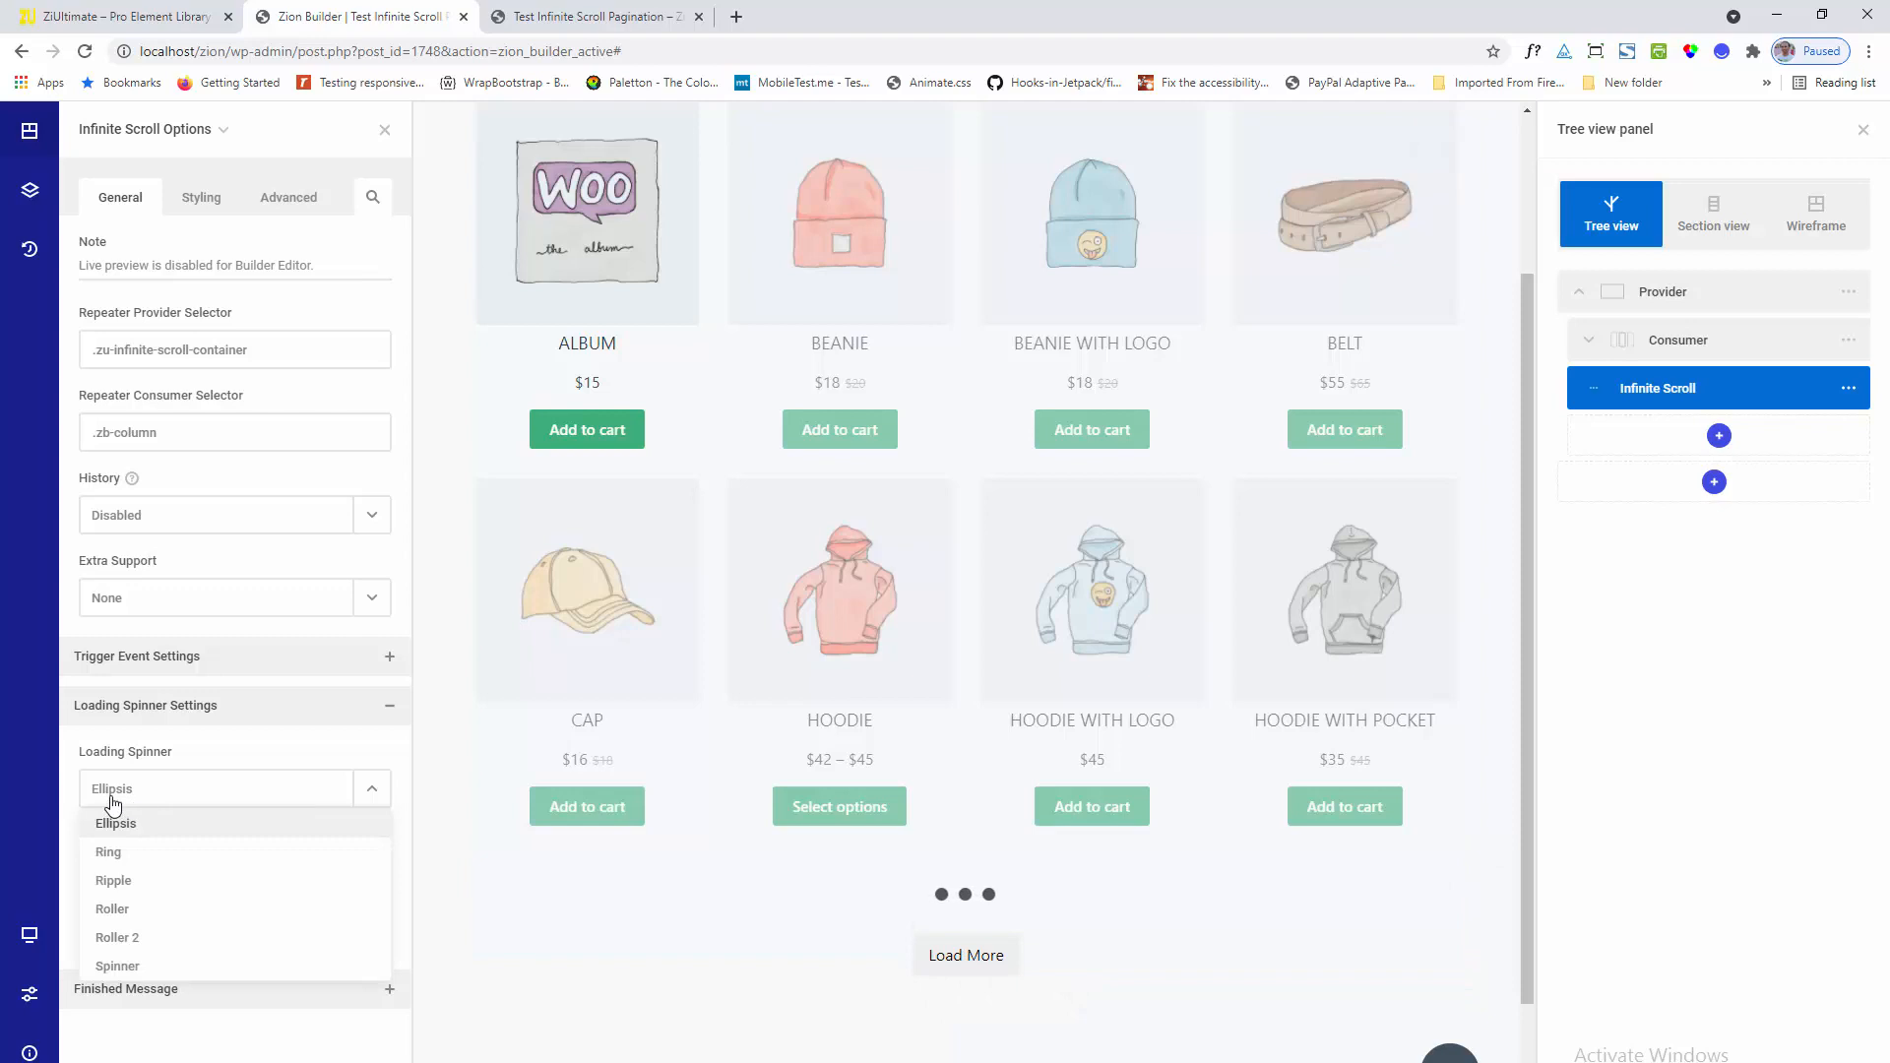
{"action": "left_click", "coordinate": [117, 966]}
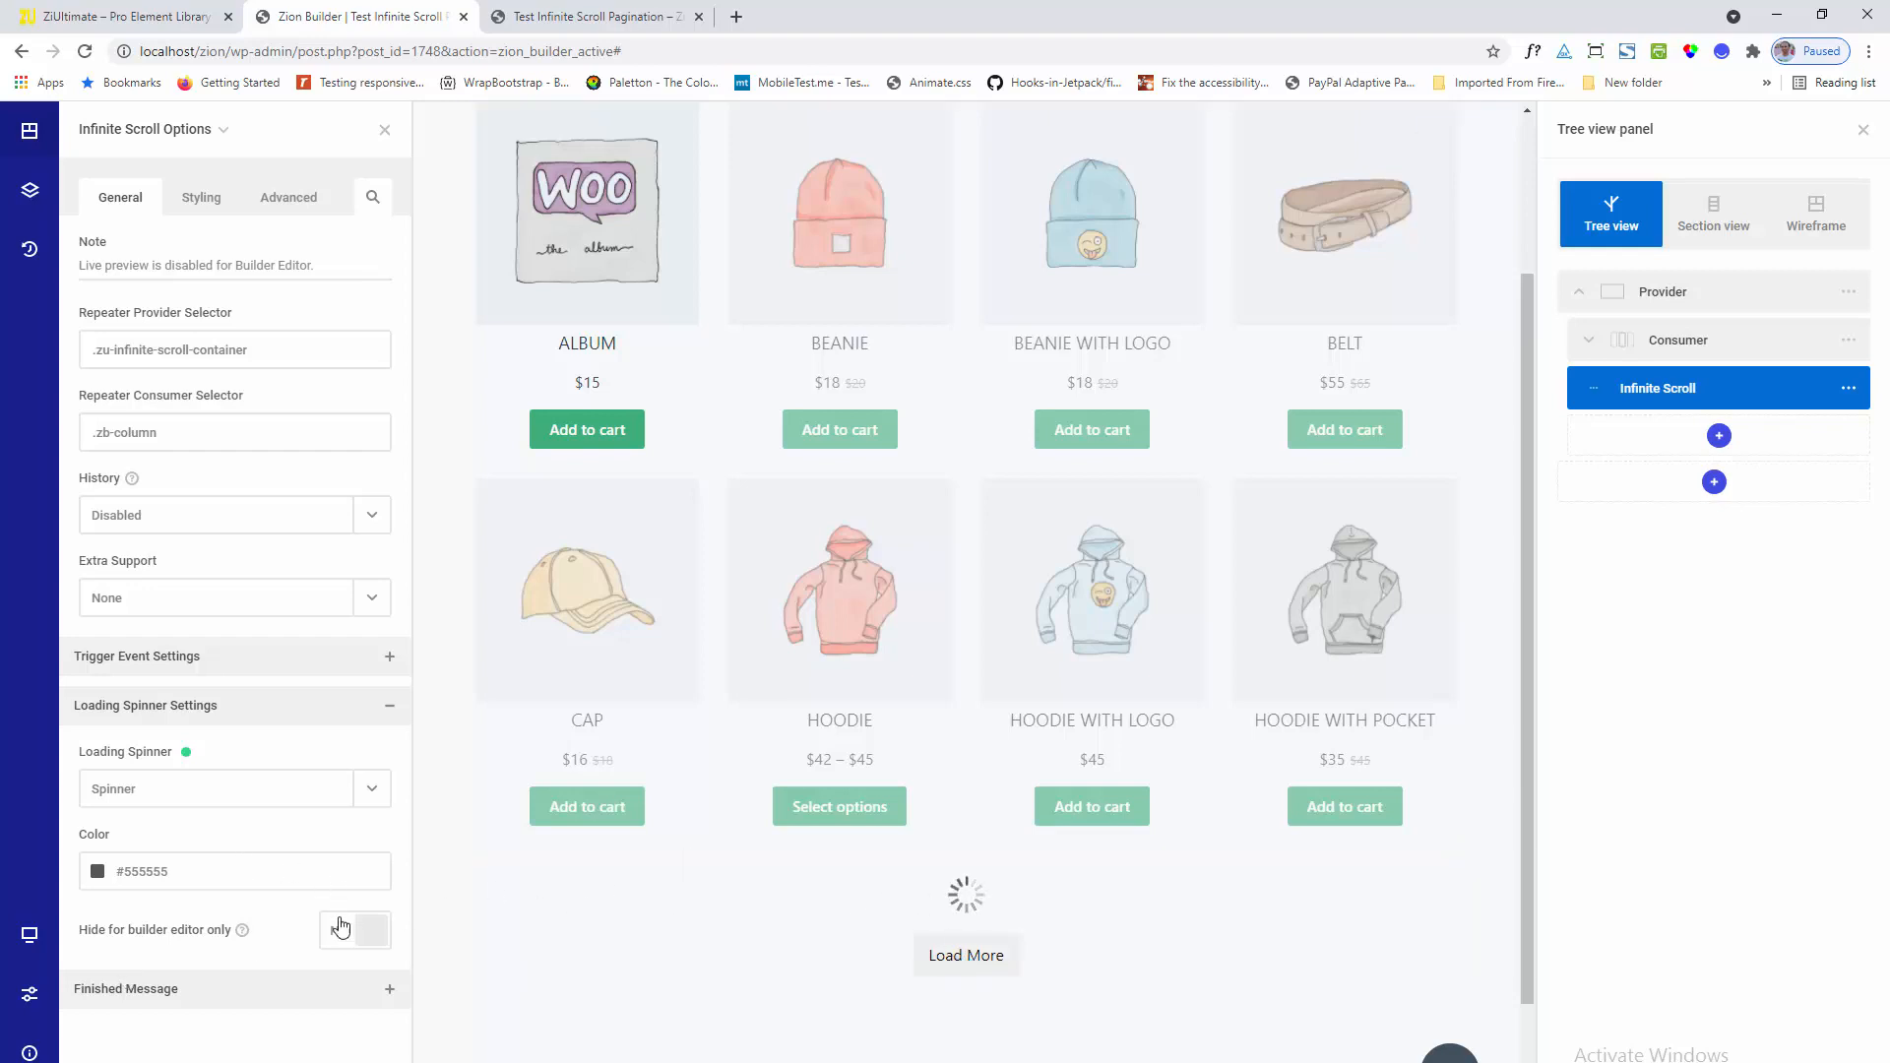
{"action": "left_click", "coordinate": [95, 879]}
{"action": "left_click_drag", "start_coordinate": [354, 764], "coordinate": [378, 698]}
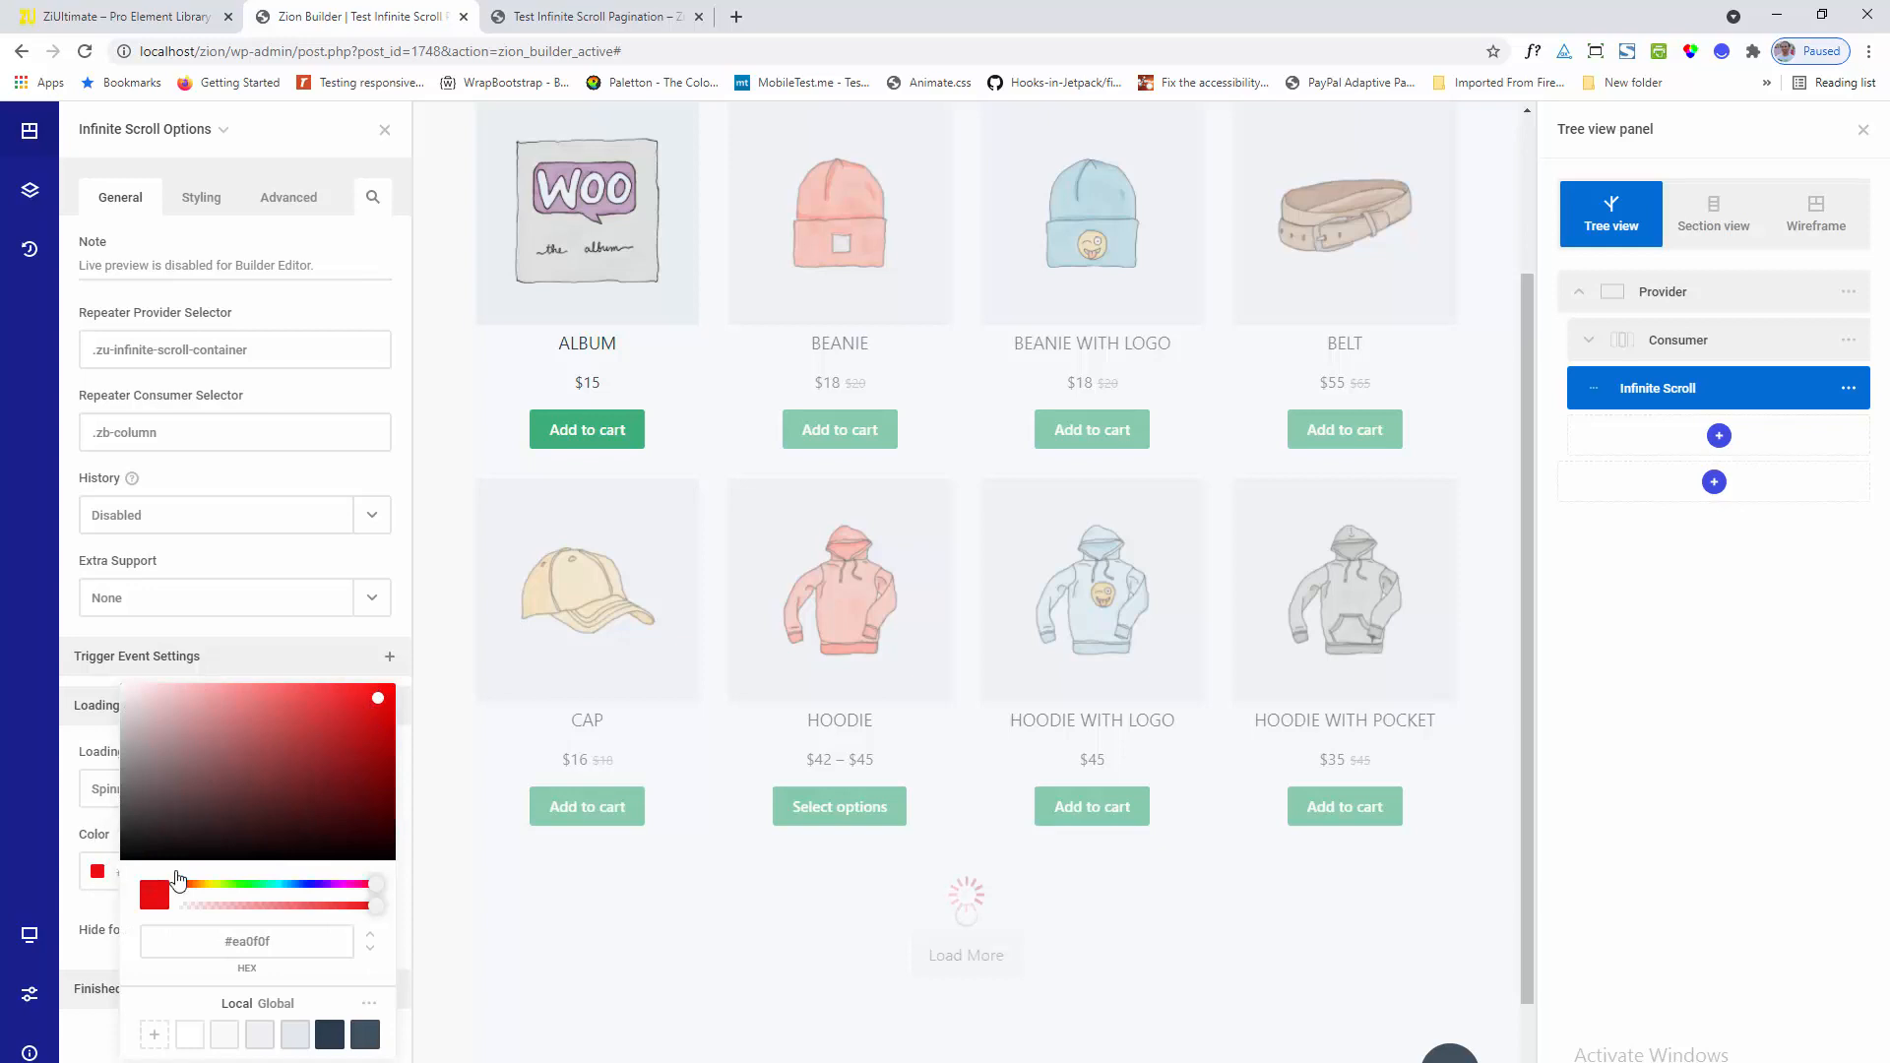
{"action": "left_click", "coordinate": [83, 907]}
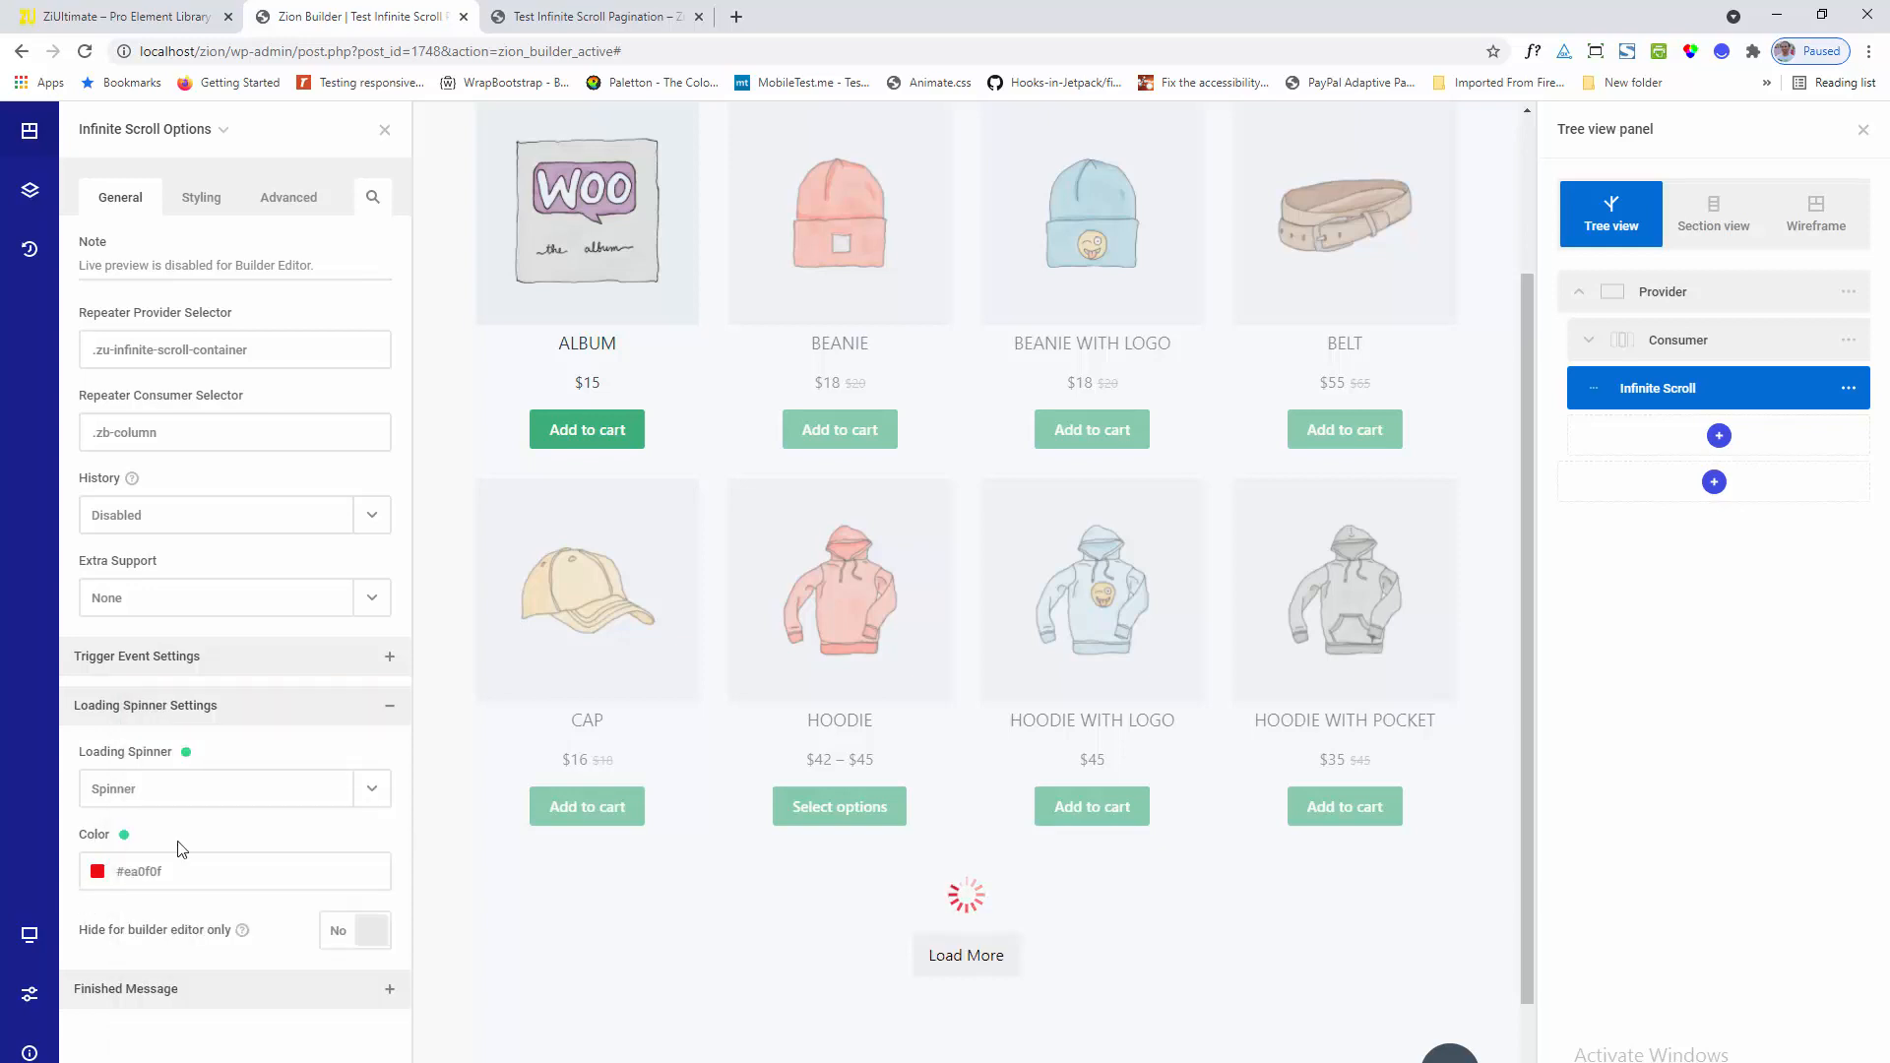
Reset the loading spinner's color and style to their defaults and hide the spinner for the builder editor only
{"action": "left_click", "coordinate": [124, 836]}
{"action": "left_click", "coordinate": [186, 753]}
{"action": "left_click", "coordinate": [339, 932]}
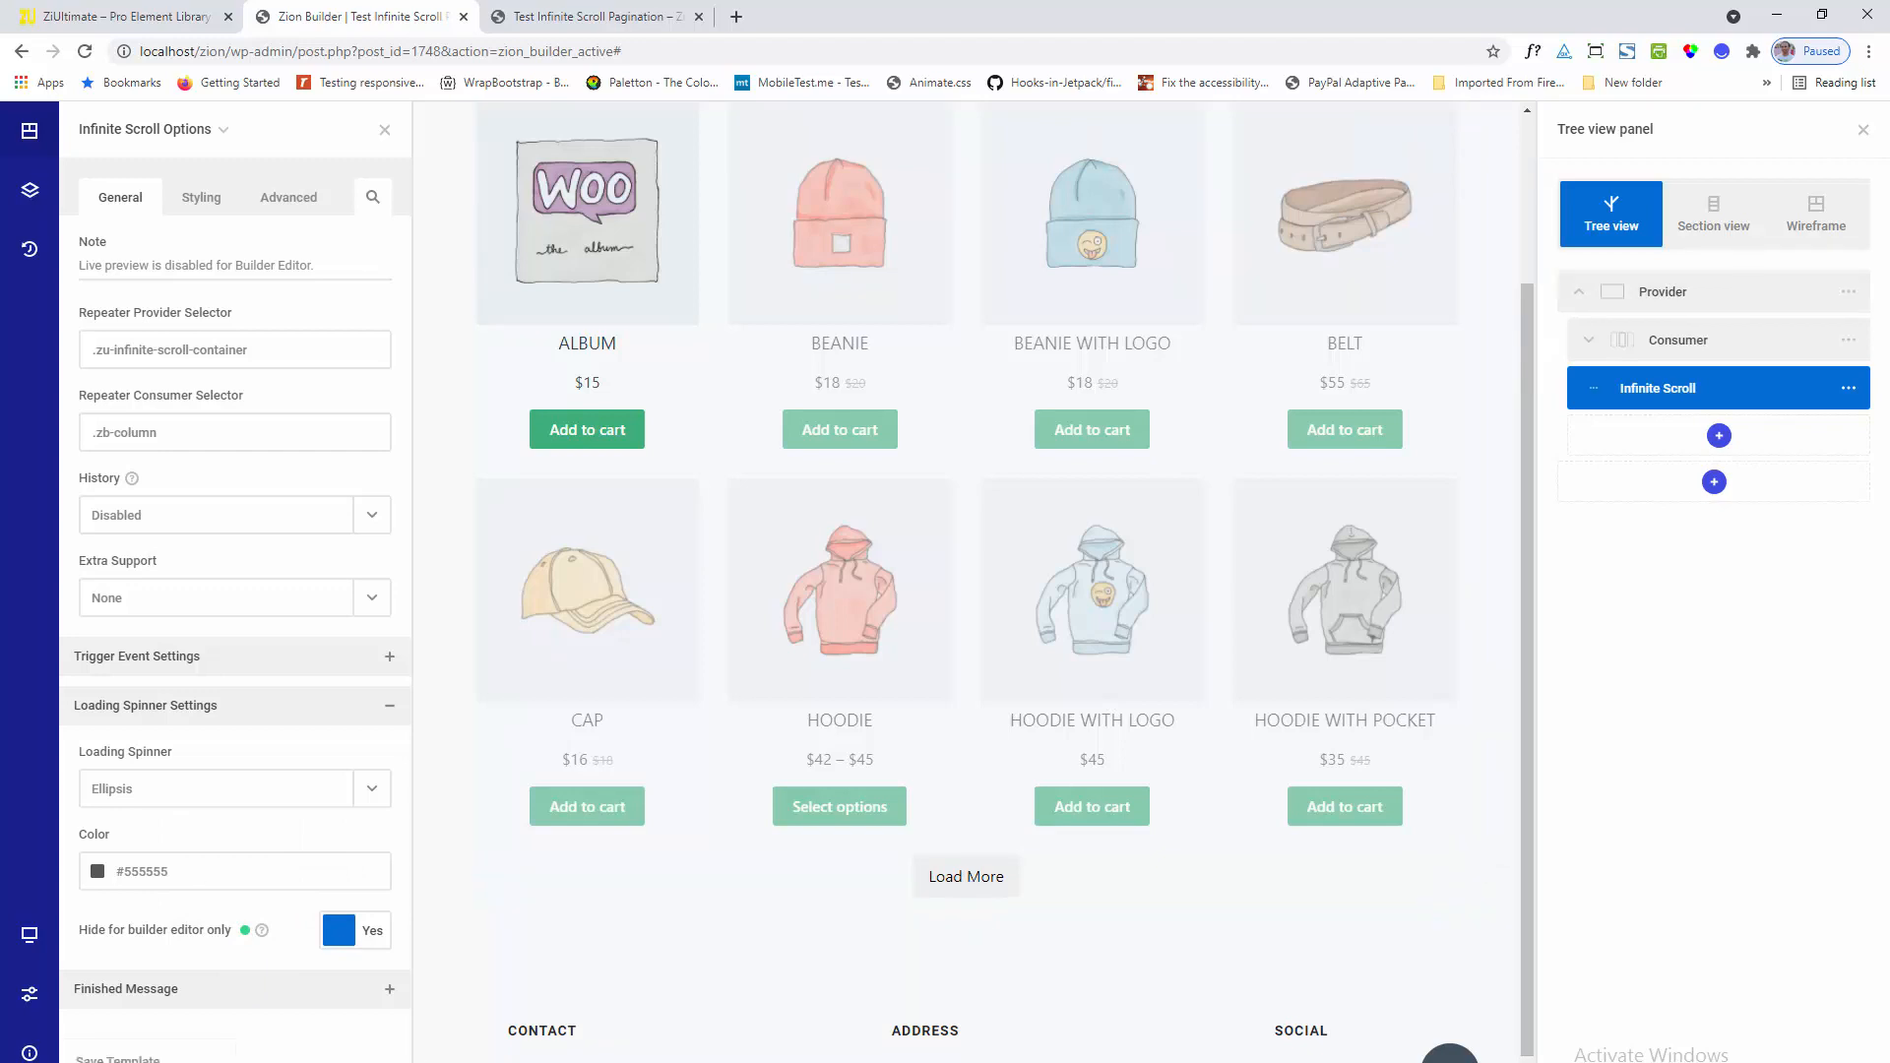
Reload the page preview, load two more batches of products with Load More, and return to the builder
{"action": "left_click", "coordinate": [630, 16]}
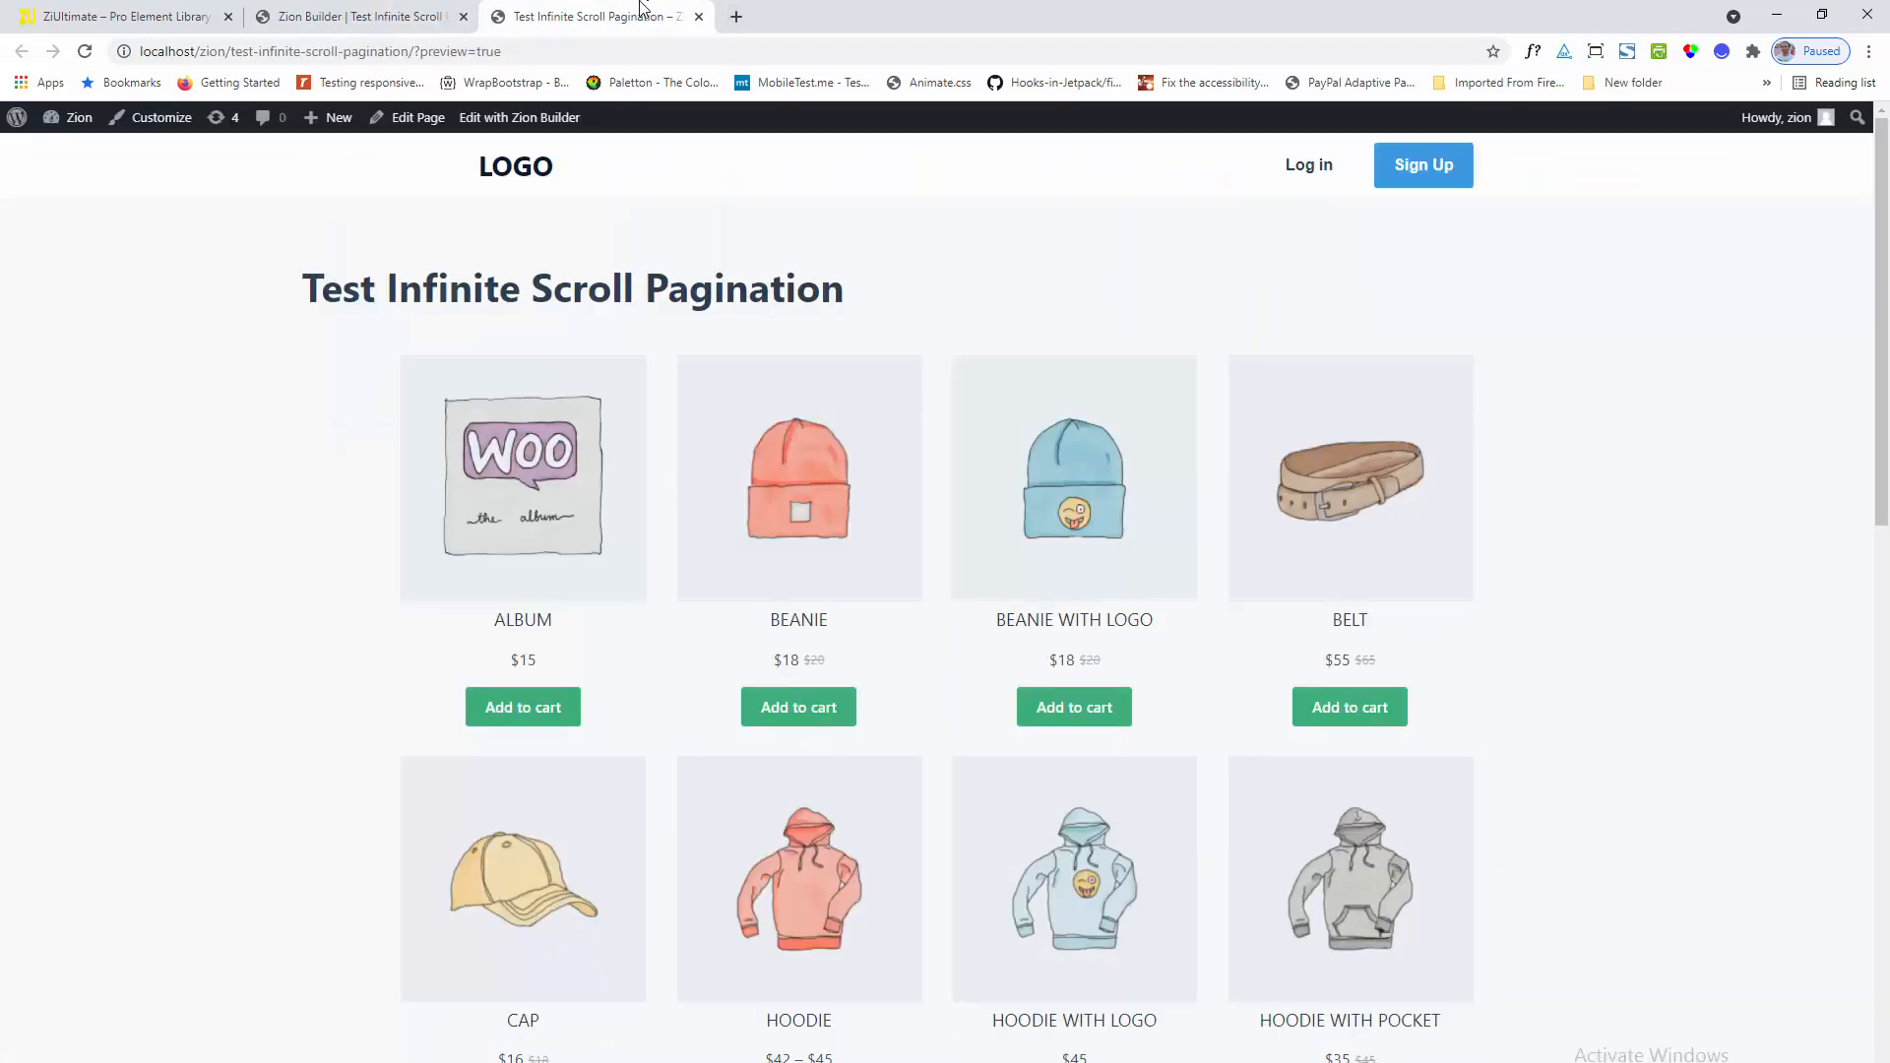
{"action": "left_click", "coordinate": [85, 52]}
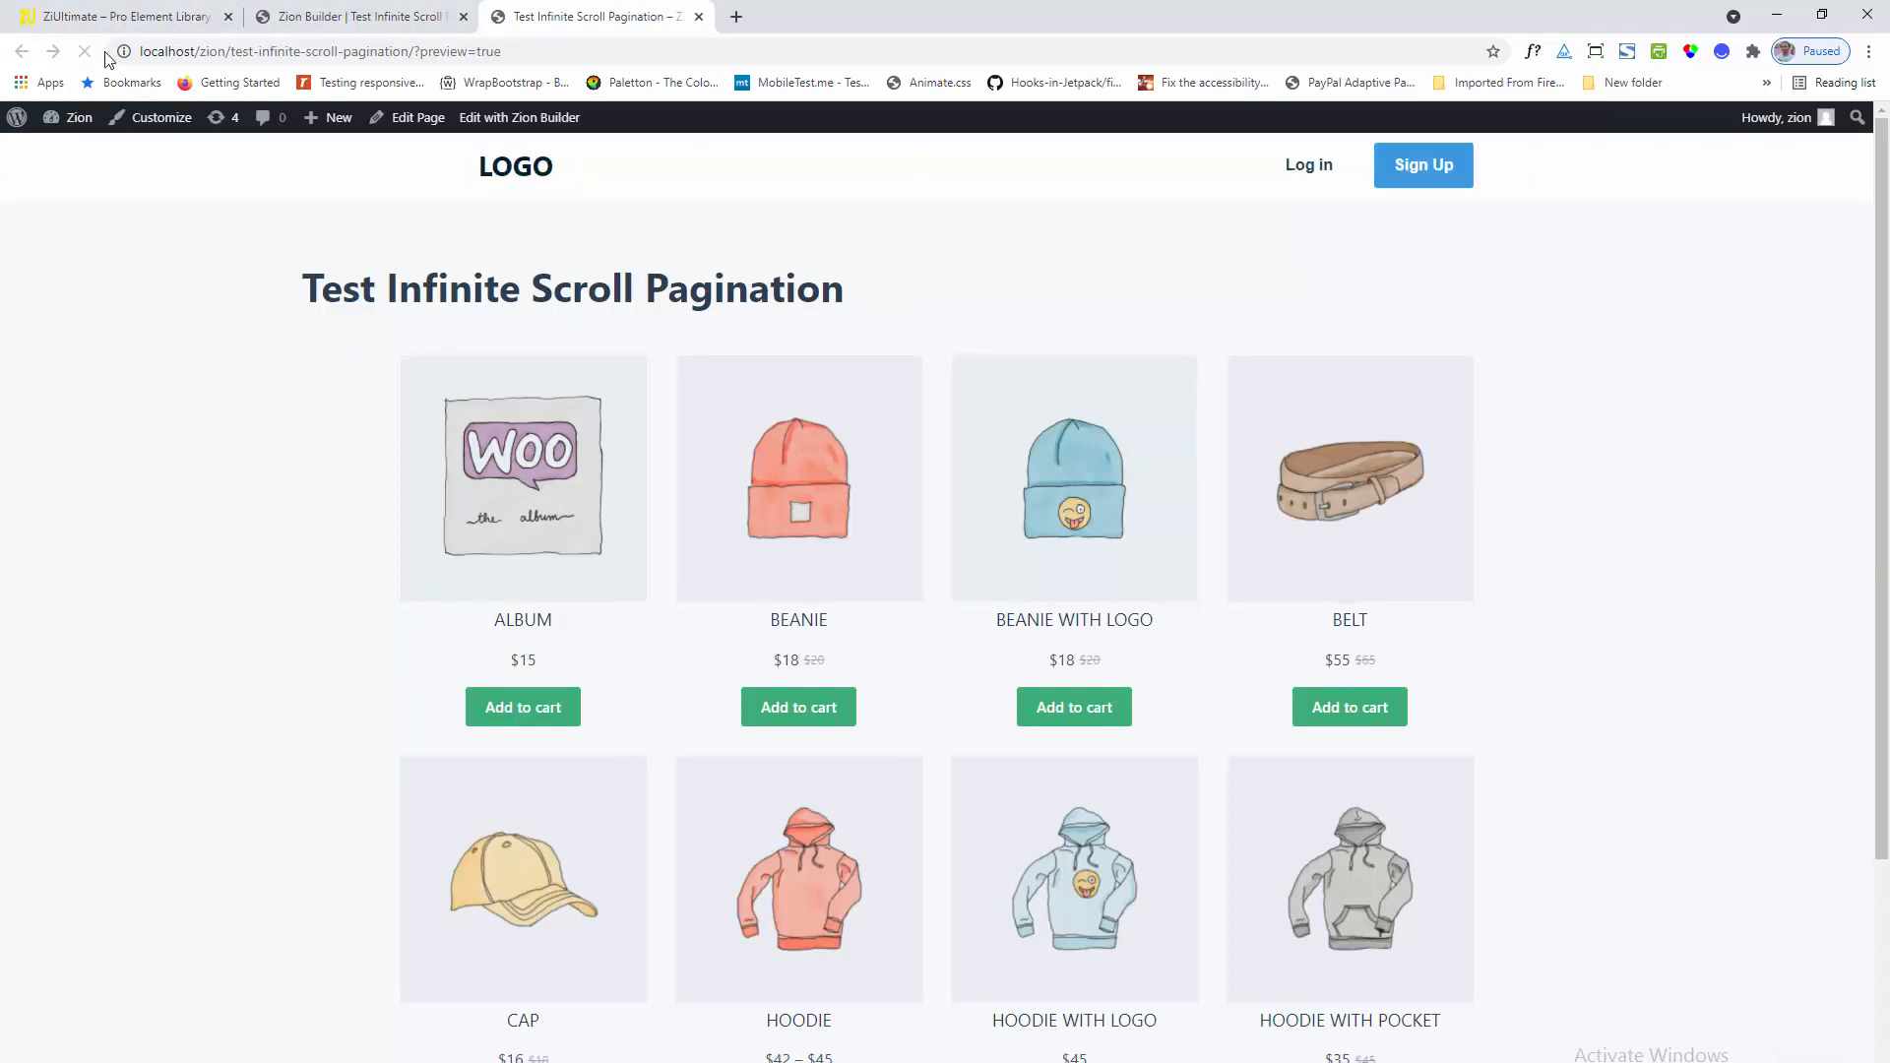
{"action": "scroll", "coordinate": [1406, 509], "scroll_direction": "down", "scroll_amount": 4}
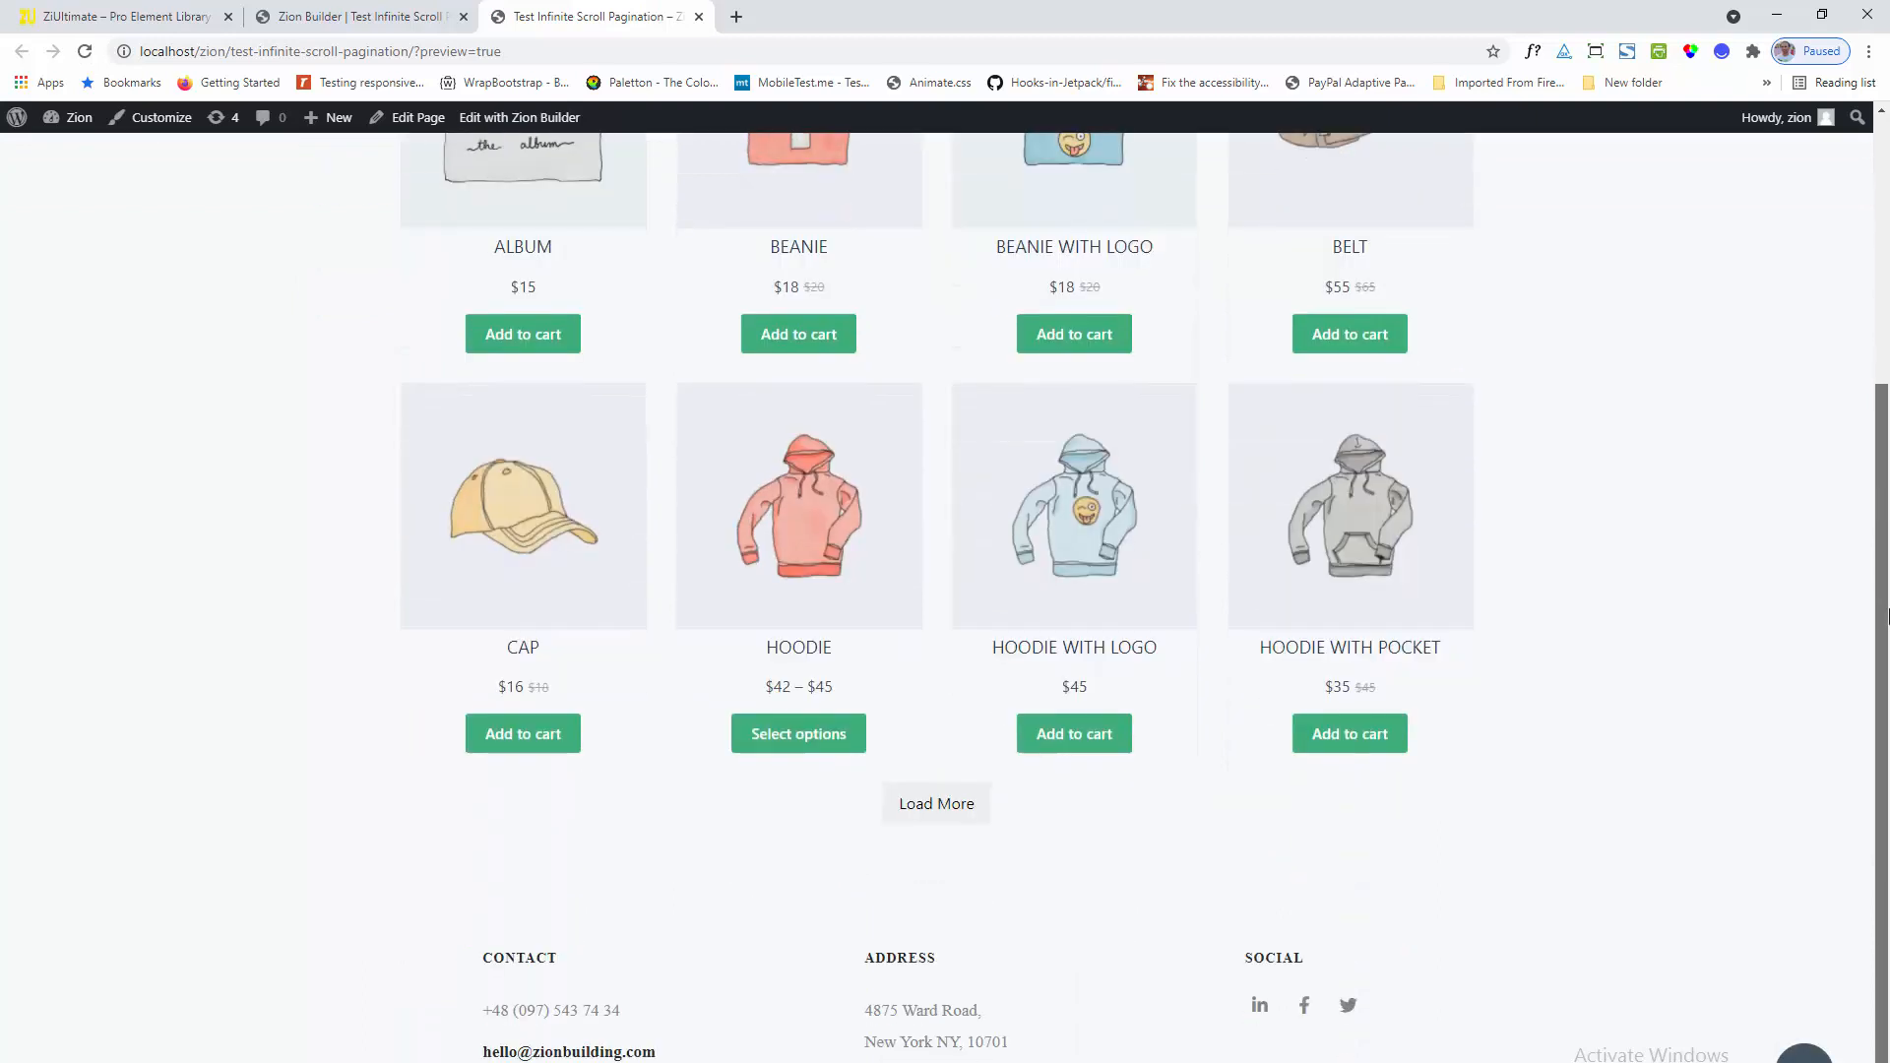
{"action": "left_click", "coordinate": [937, 813]}
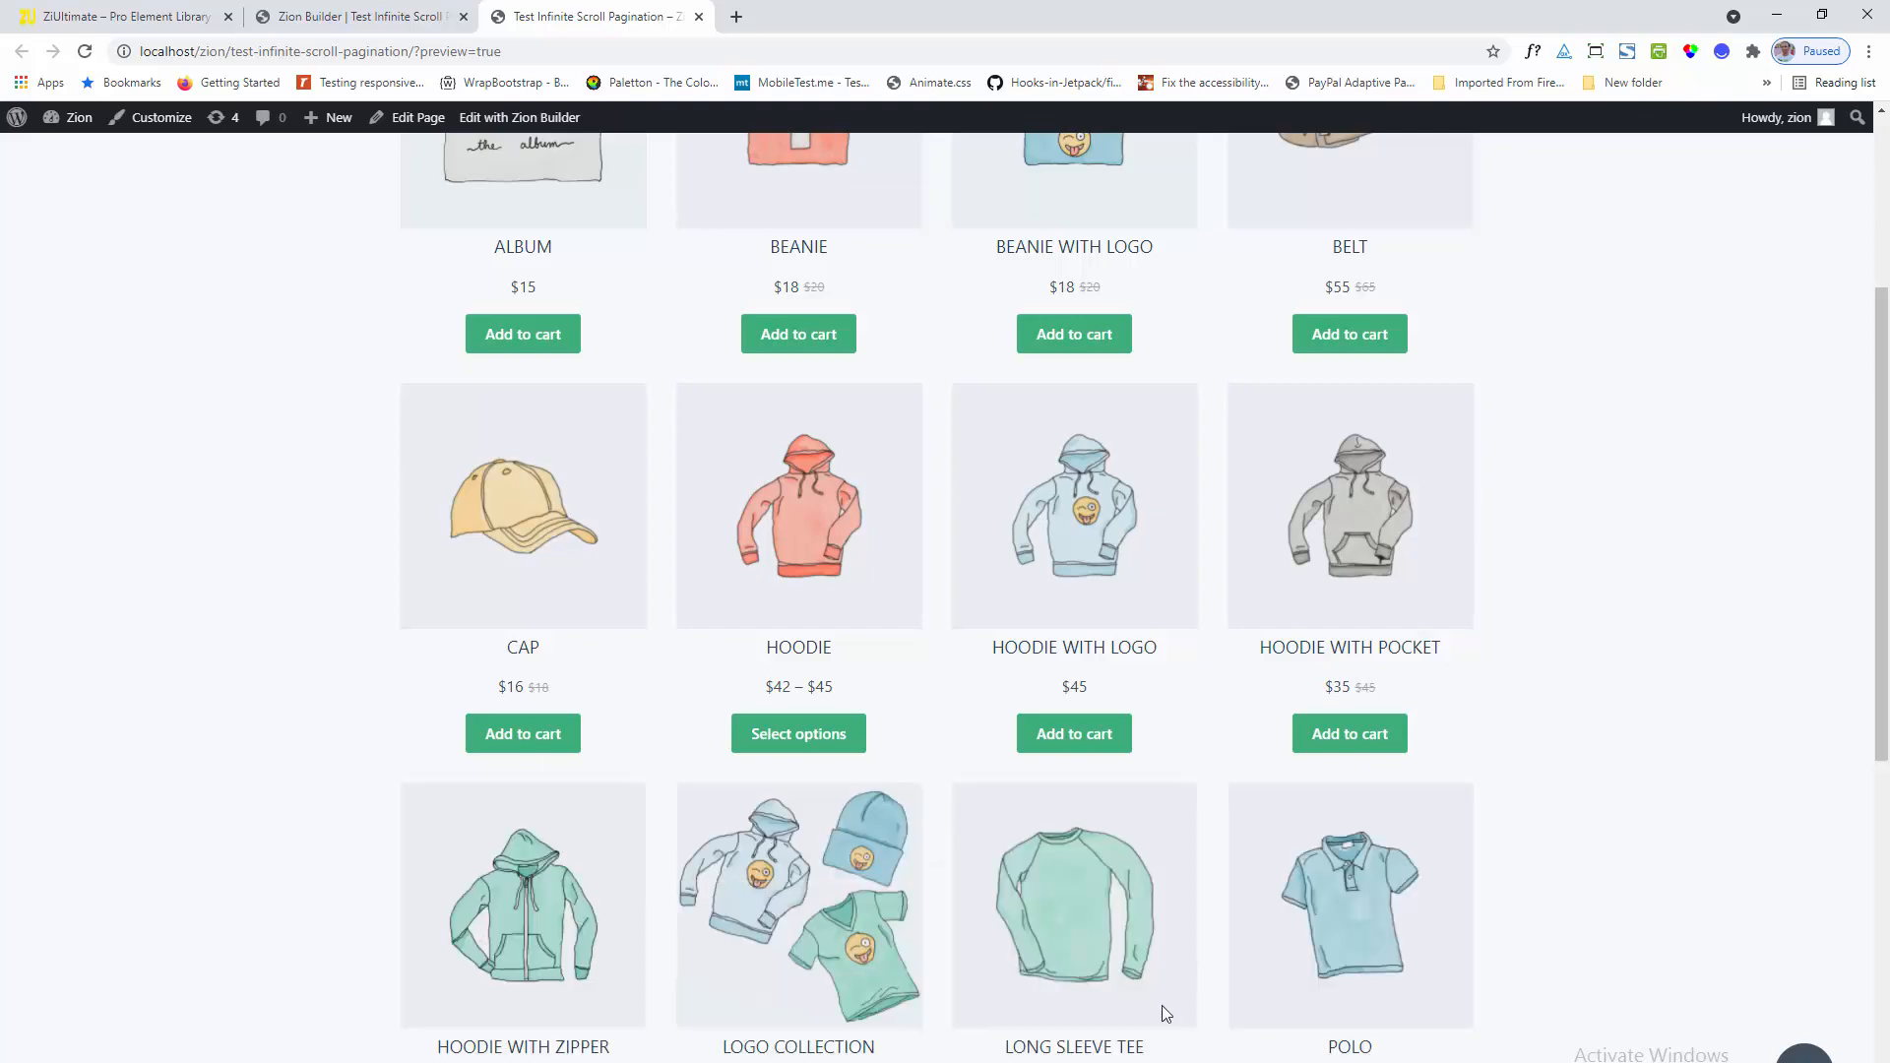
{"action": "left_click_drag", "start_coordinate": [1883, 512], "coordinate": [1887, 919]}
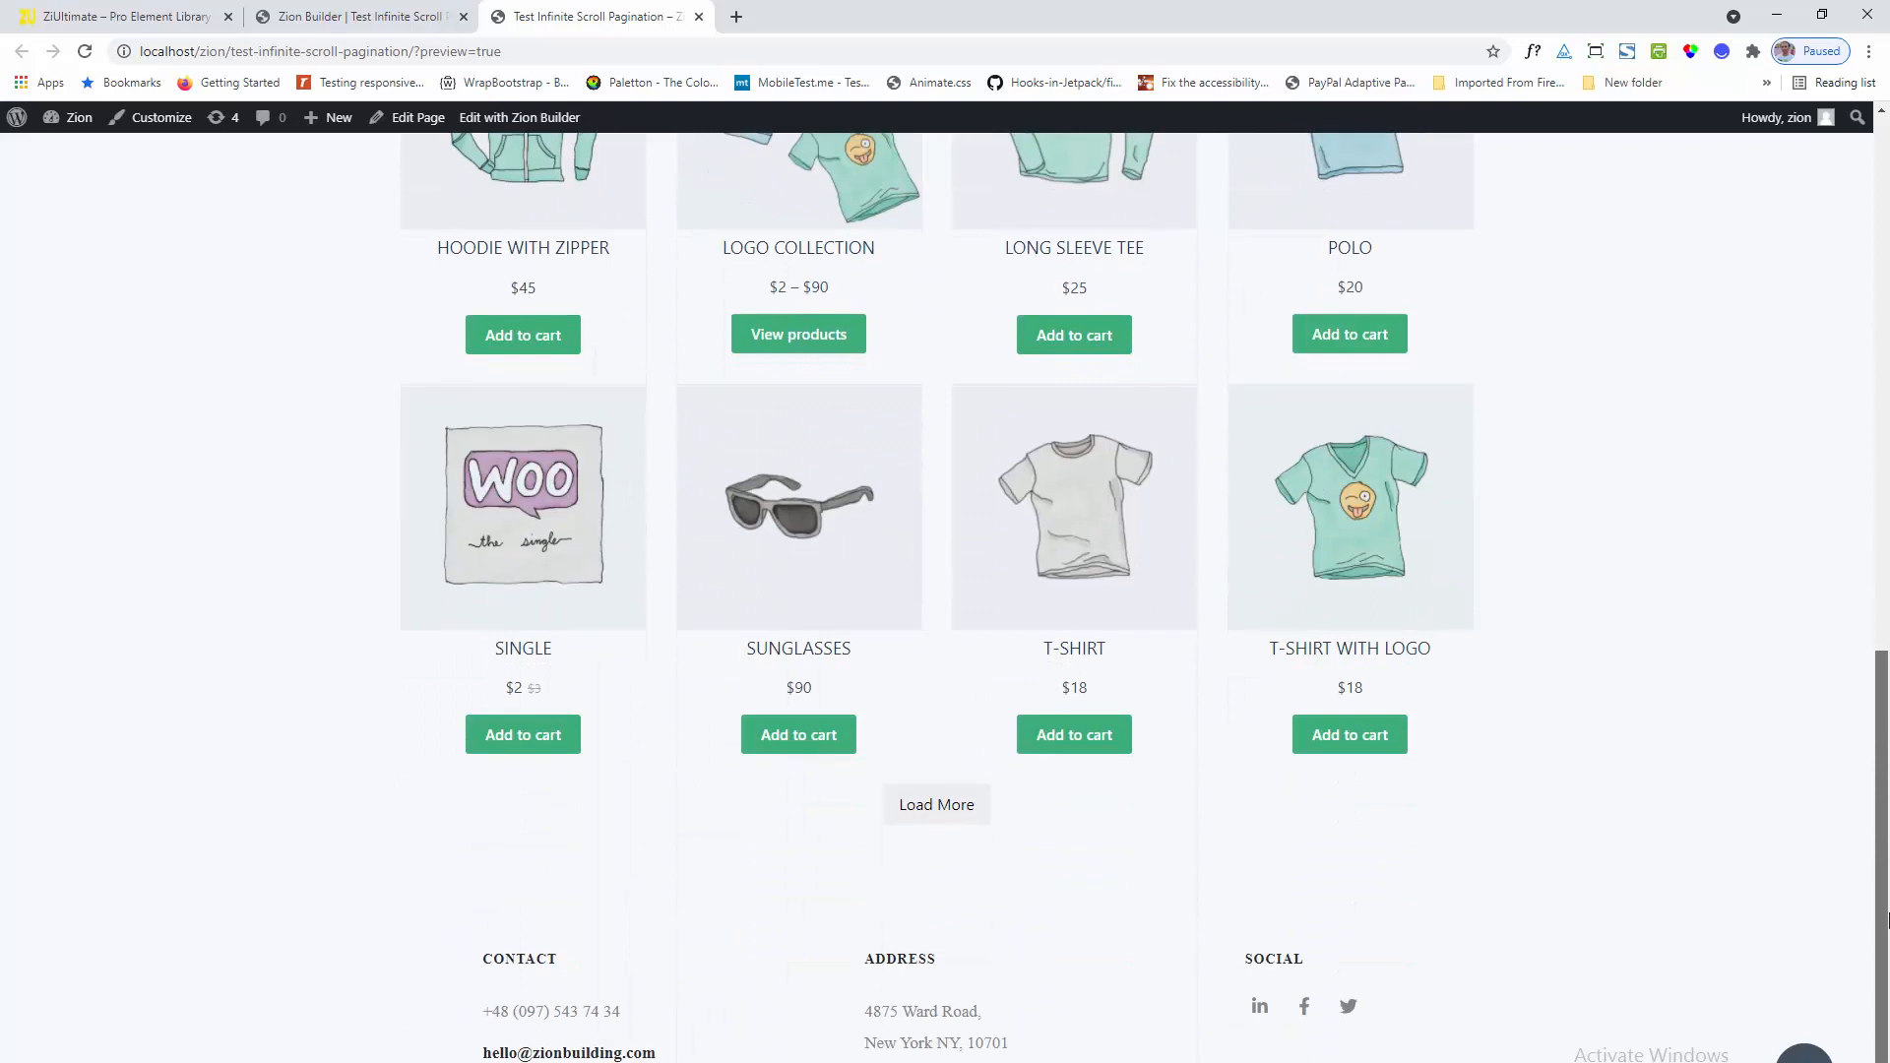
{"action": "left_click", "coordinate": [945, 811]}
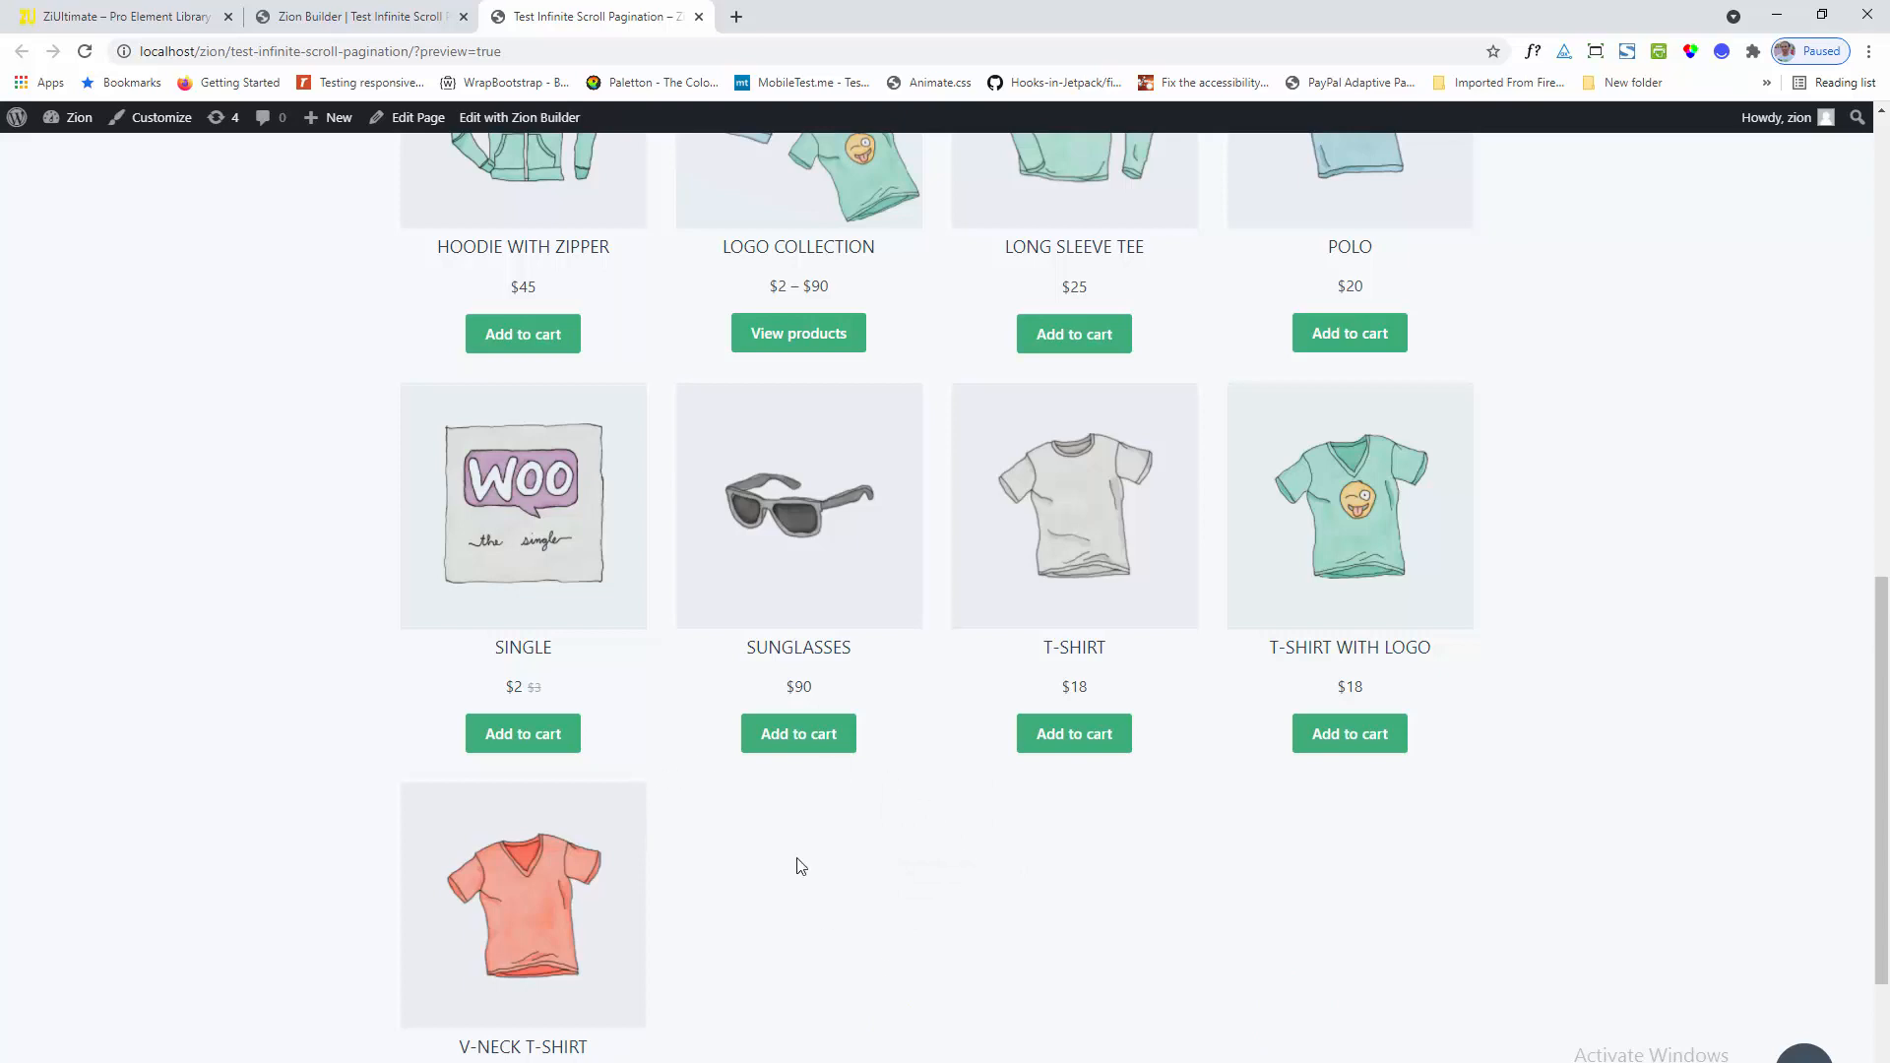
{"action": "left_click", "coordinate": [314, 20]}
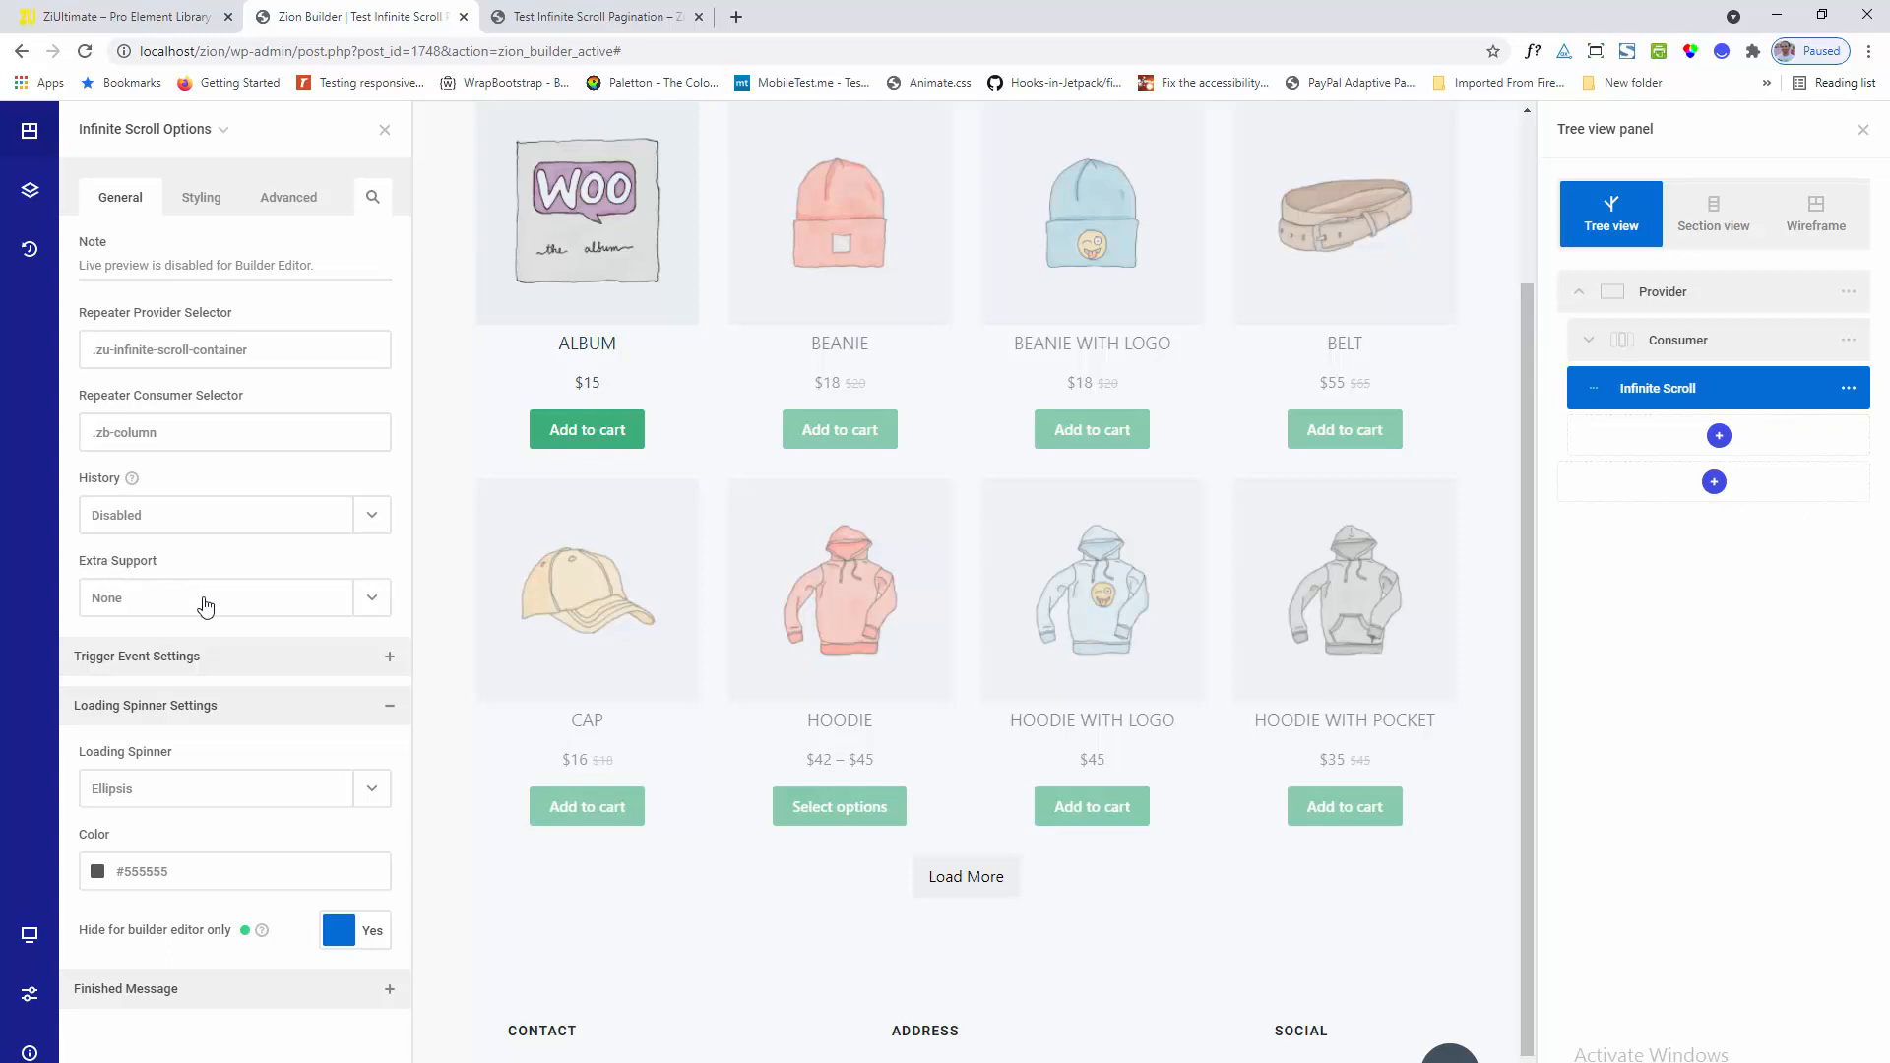
Set the Infinite Scroll element's extra support to masonry and reload the preview of the saved page
{"action": "left_click", "coordinate": [374, 600]}
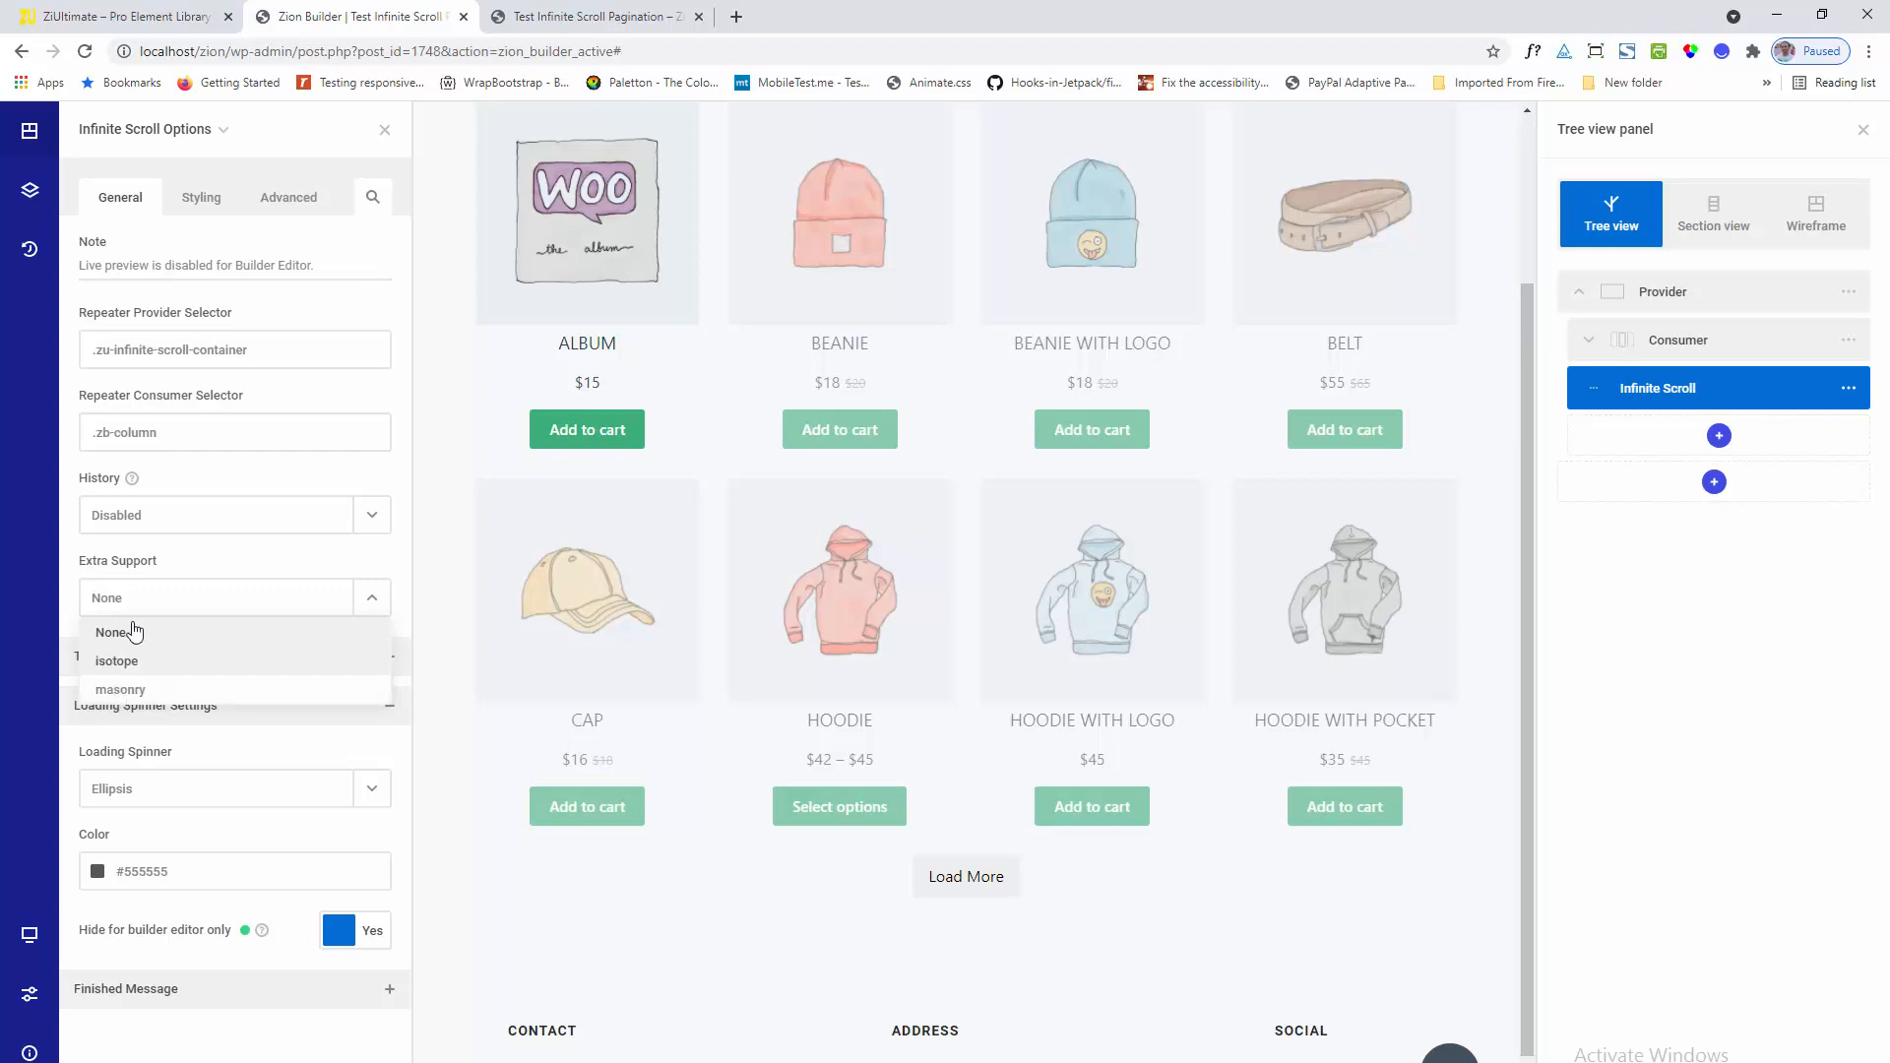
{"action": "left_click", "coordinate": [120, 689]}
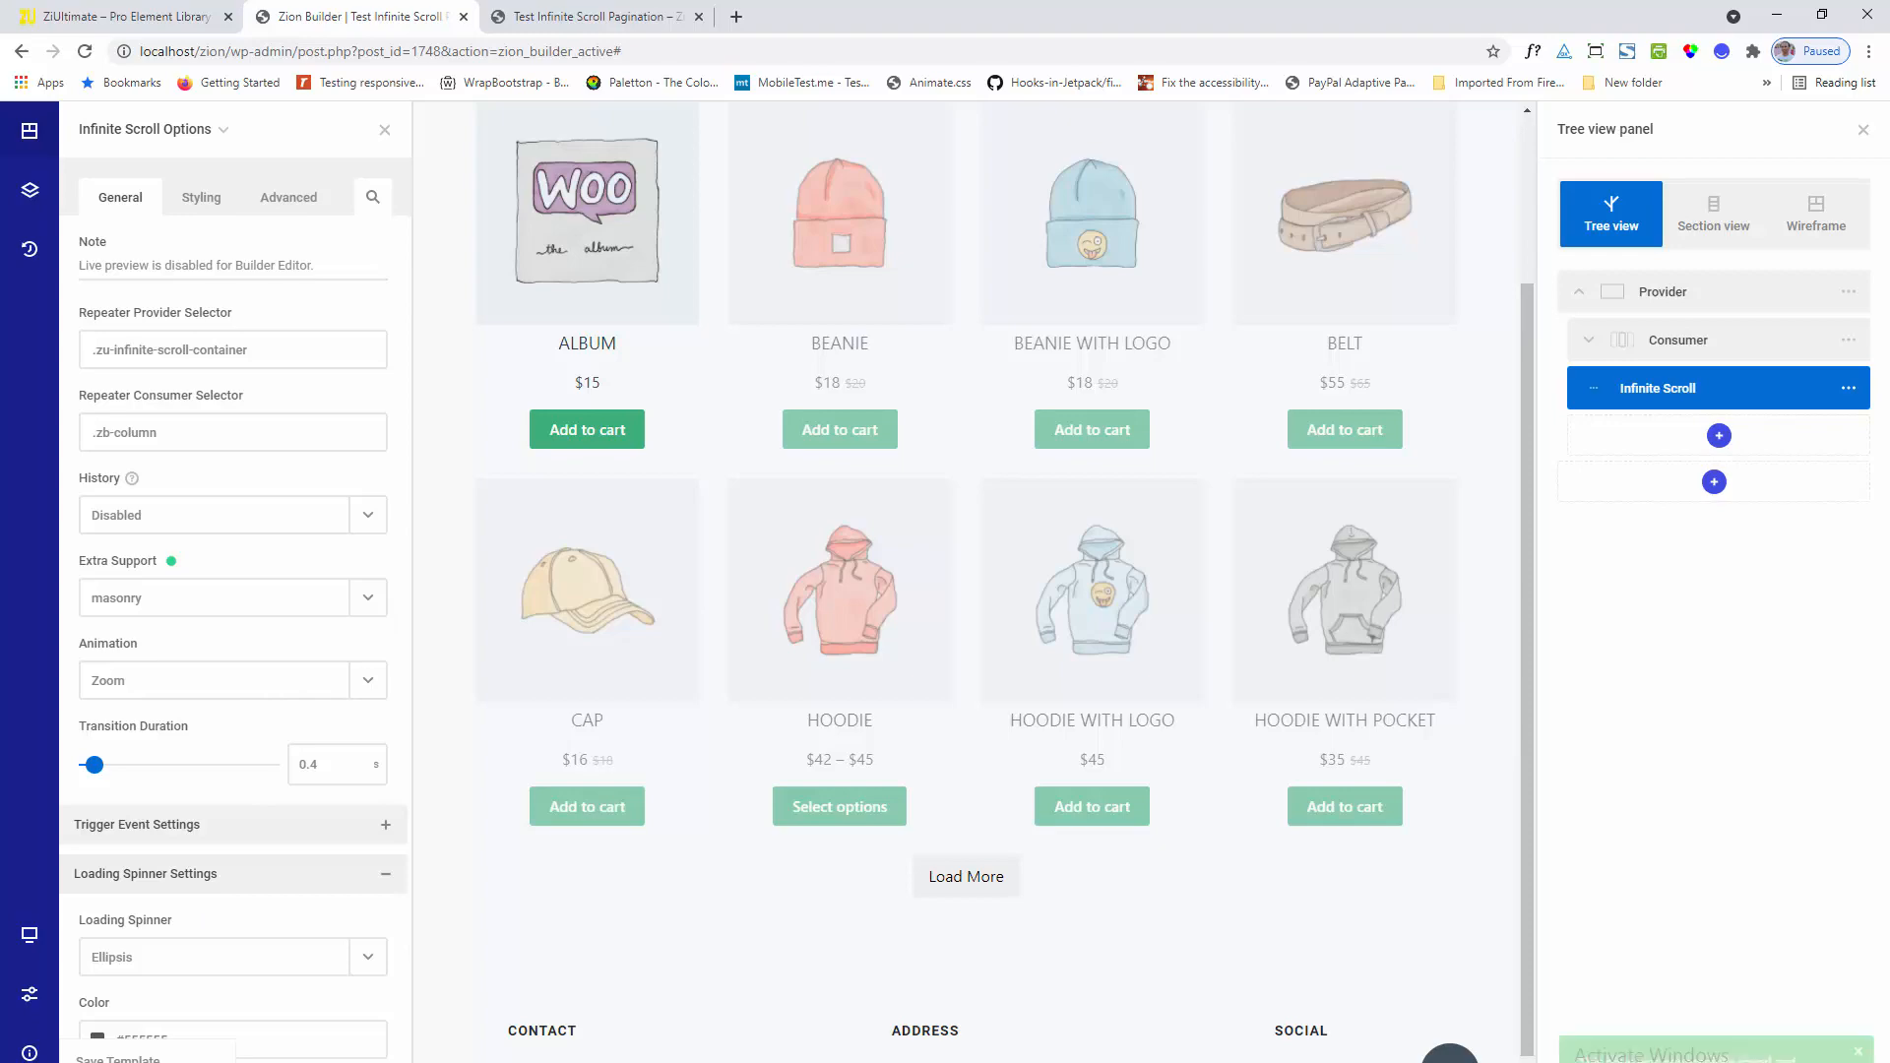
{"action": "left_click", "coordinate": [678, 6]}
{"action": "scroll", "coordinate": [600, 292], "scroll_direction": "up", "scroll_amount": 2}
{"action": "scroll", "coordinate": [599, 291], "scroll_direction": "up", "scroll_amount": 10}
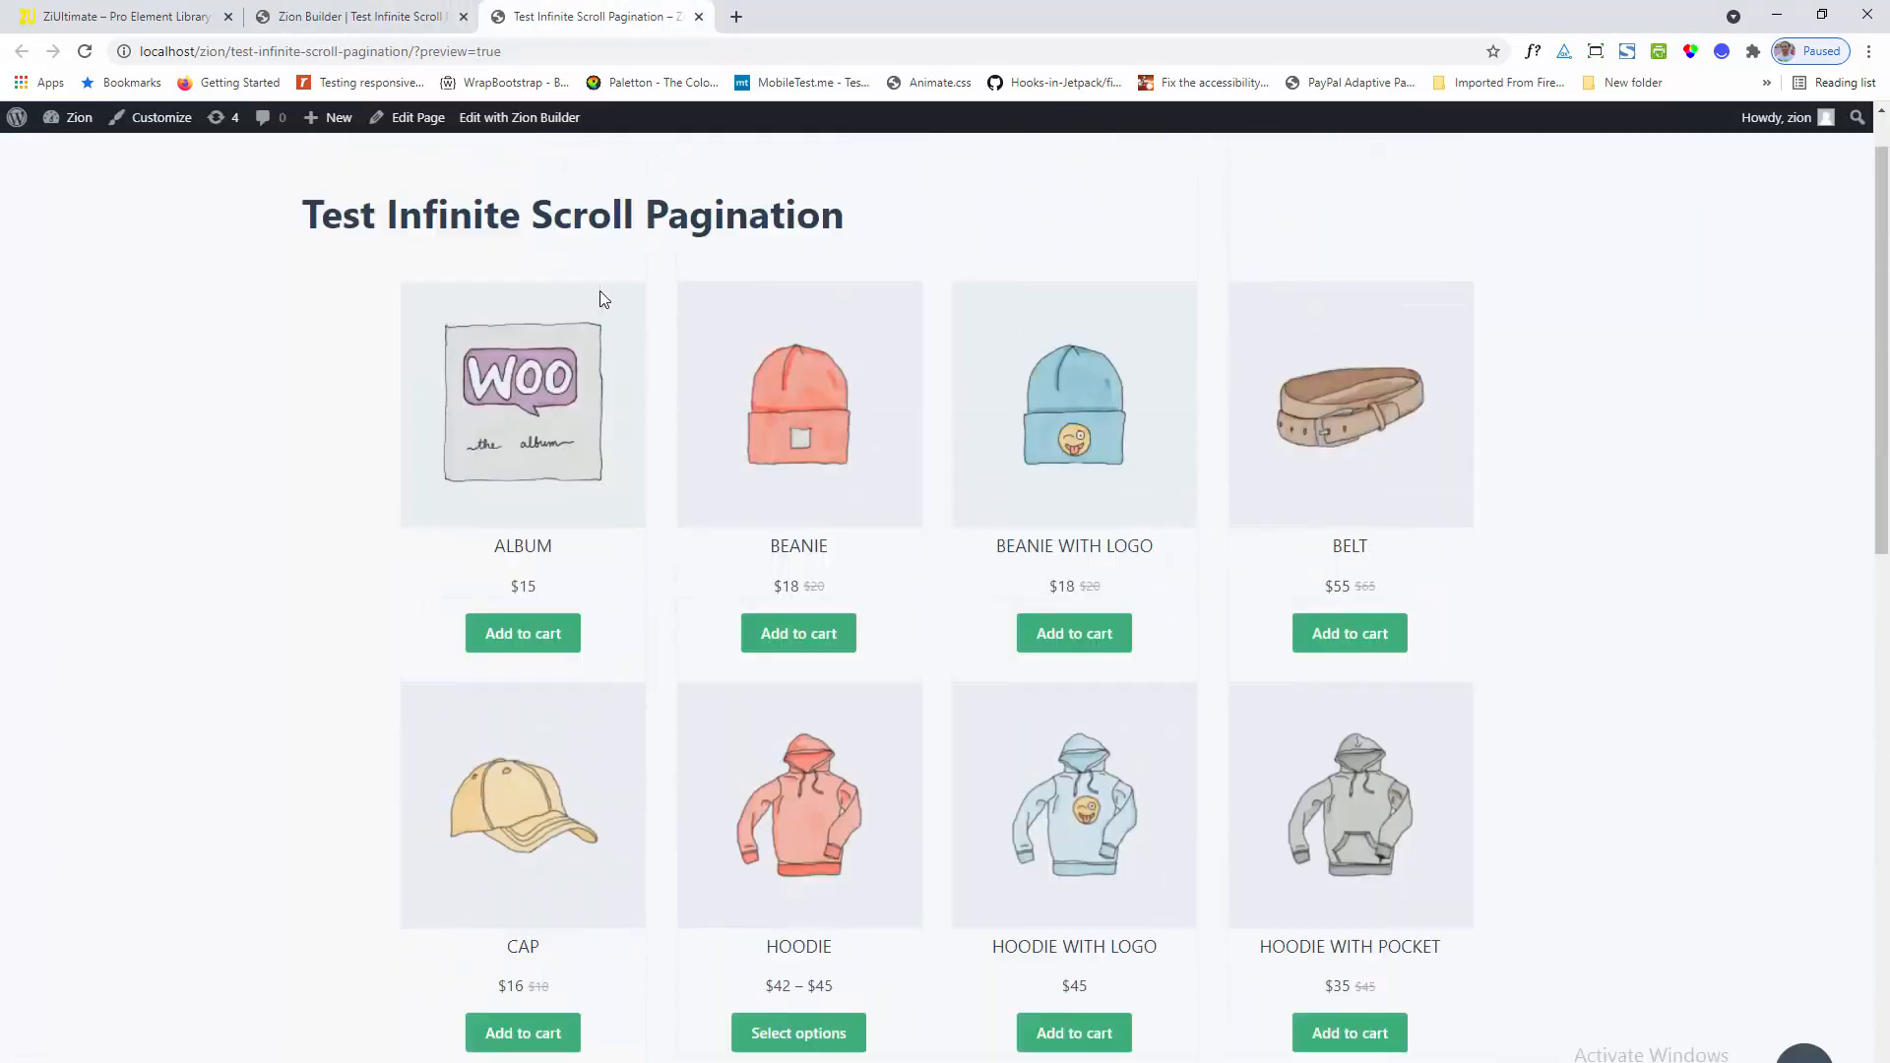
{"action": "left_click", "coordinate": [85, 51]}
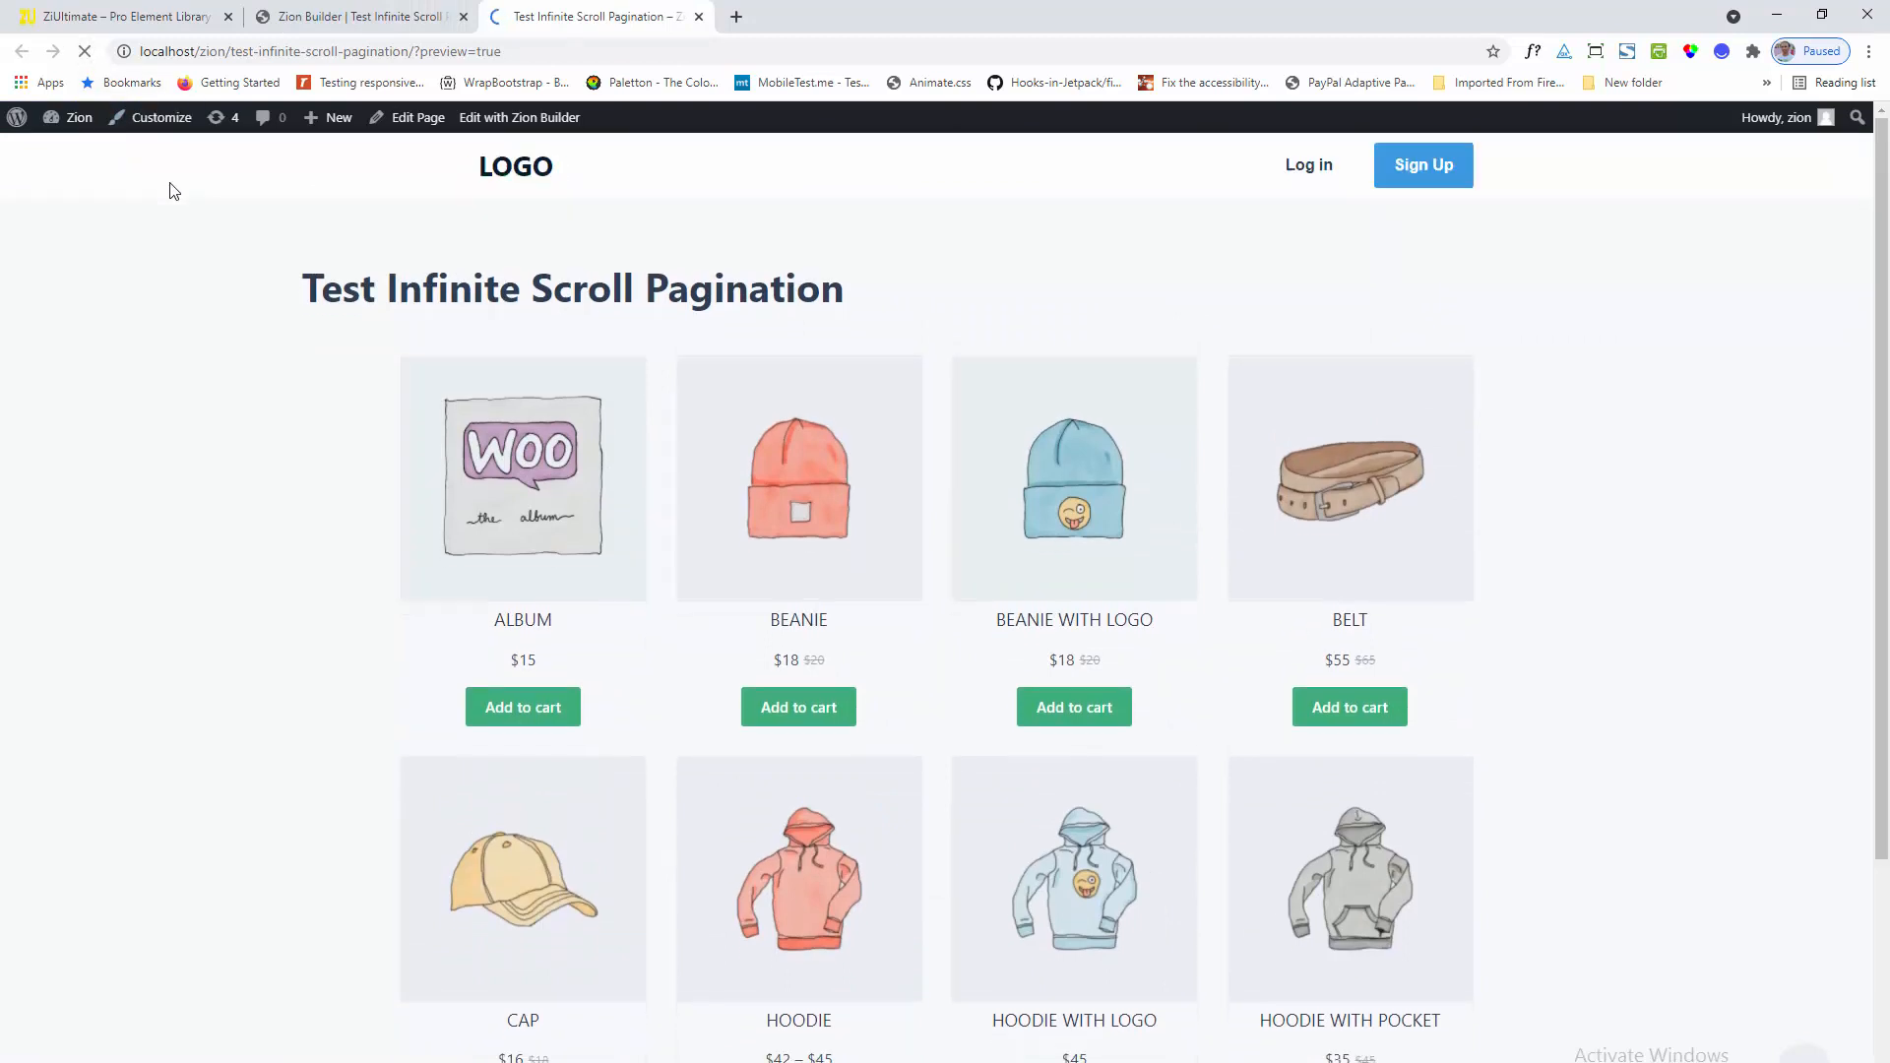
Test Load More in the preview by loading two more batches of products, and return to the builder
{"action": "scroll", "coordinate": [1005, 421], "scroll_direction": "down", "scroll_amount": 4}
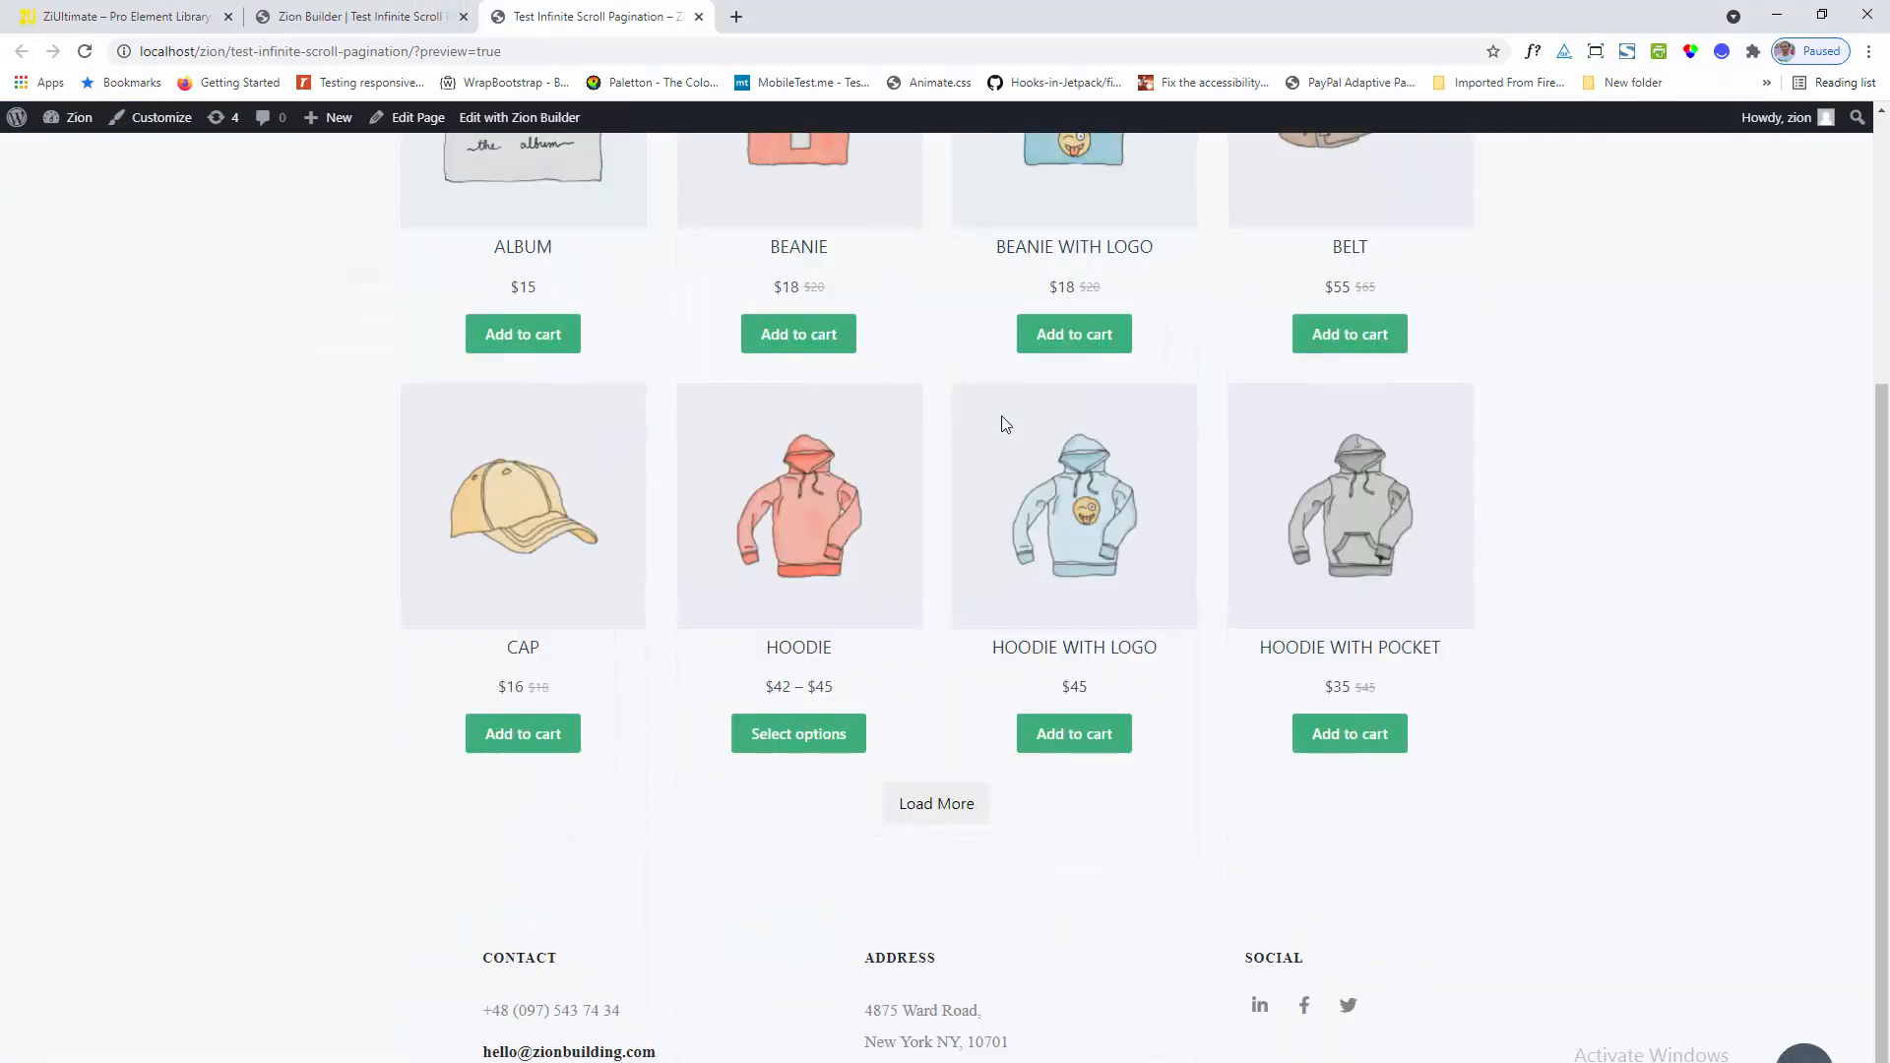
{"action": "left_click", "coordinate": [951, 805]}
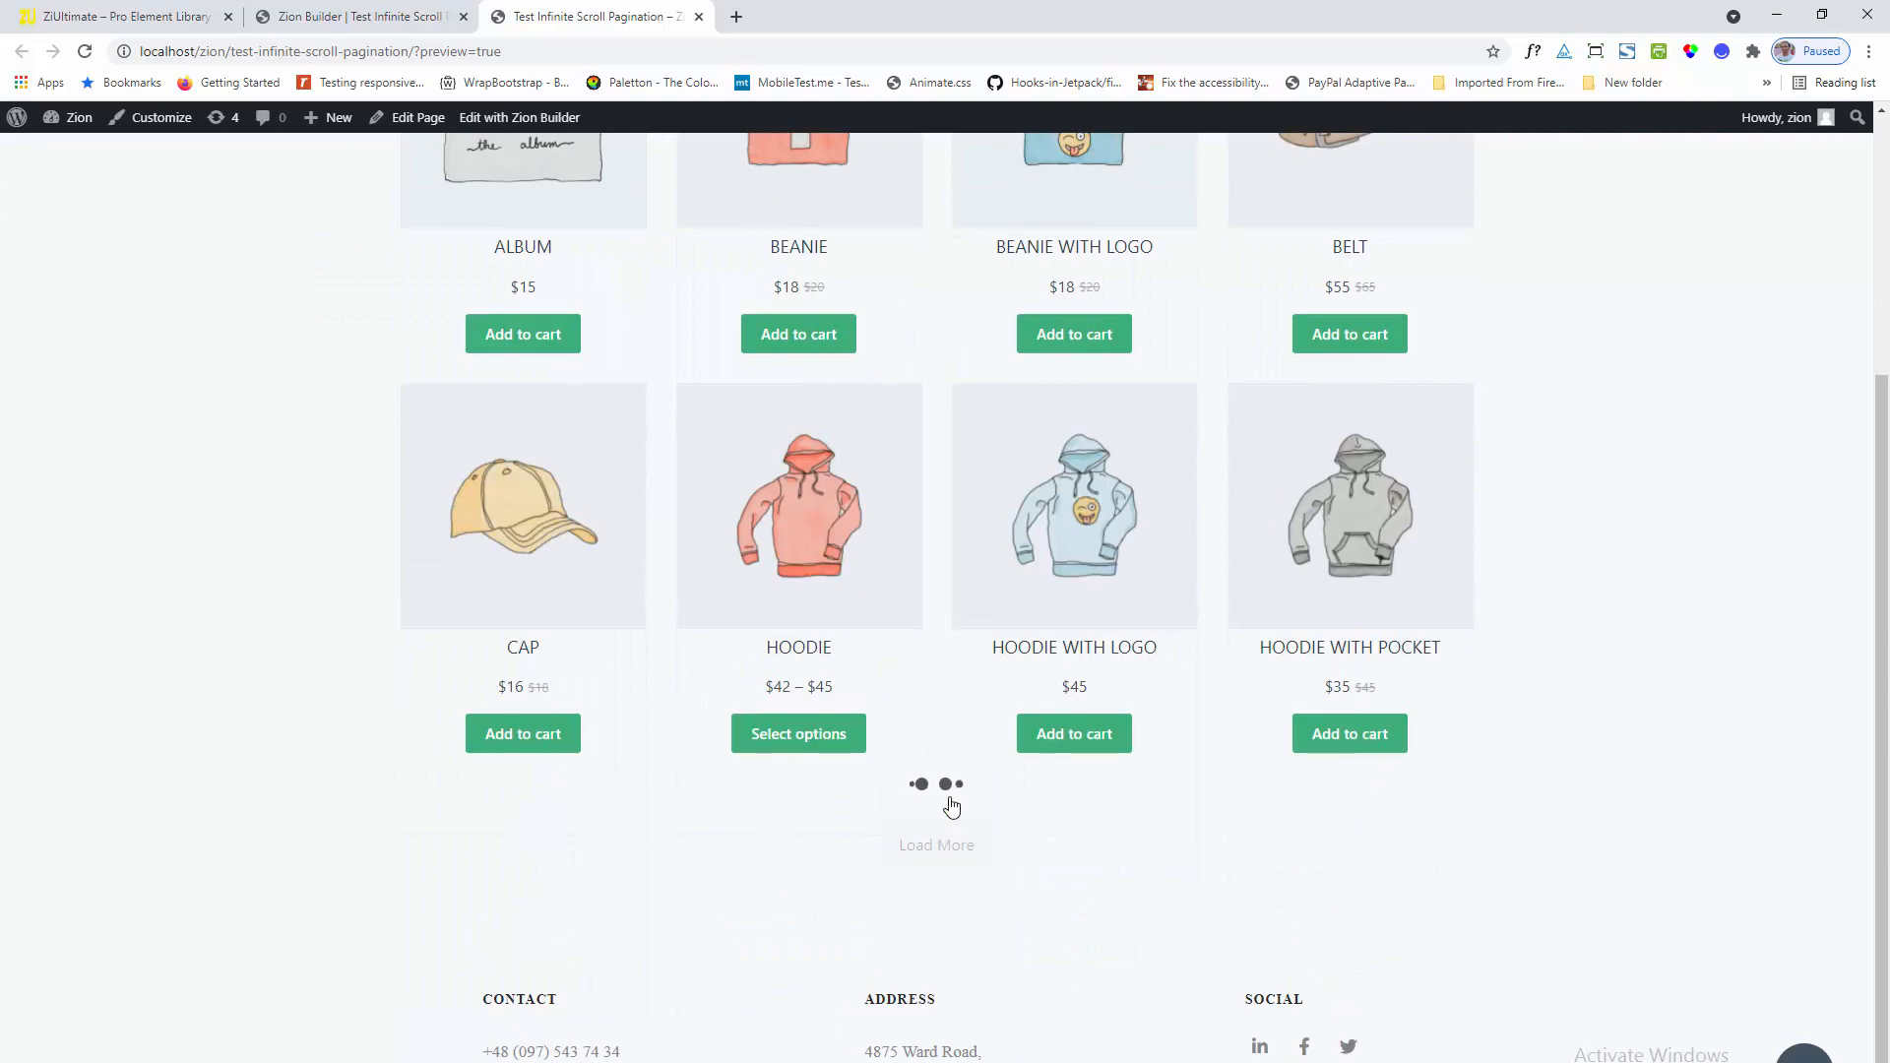
{"action": "scroll", "coordinate": [949, 795], "scroll_direction": "down", "scroll_amount": 8}
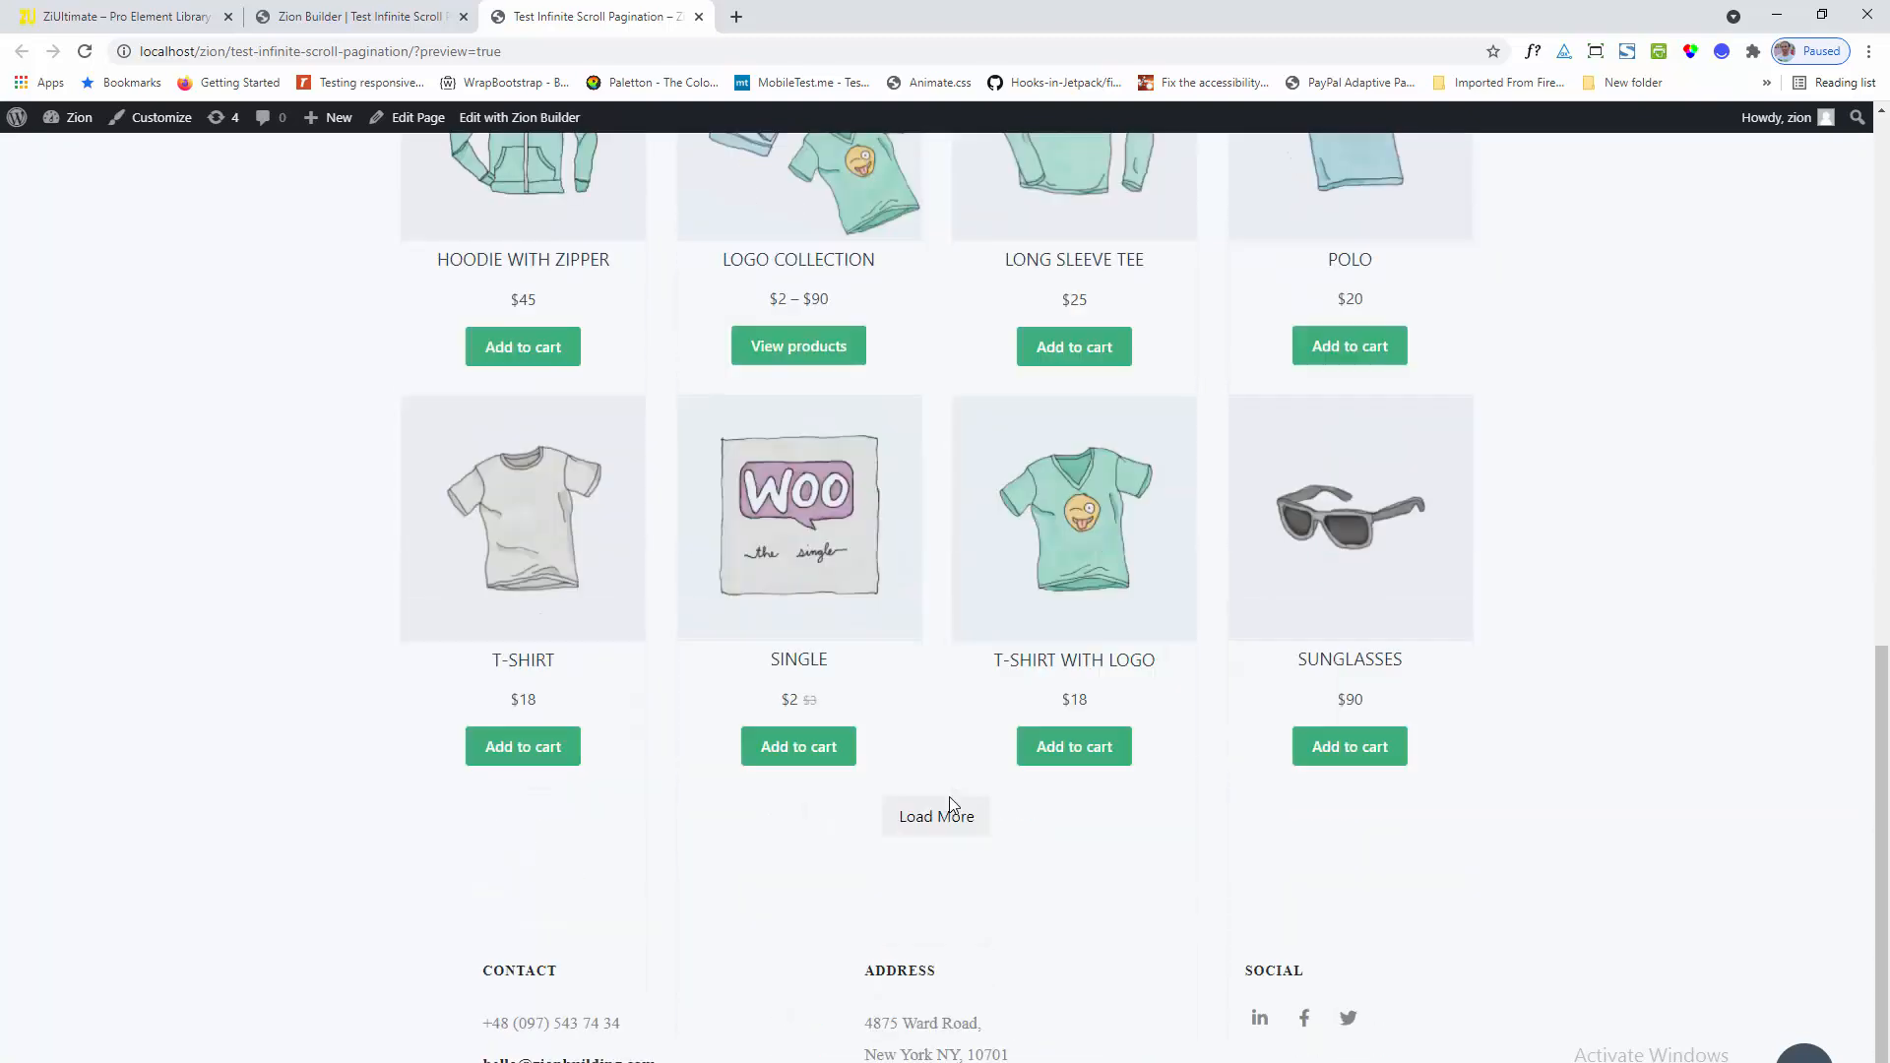
{"action": "left_click", "coordinate": [938, 803]}
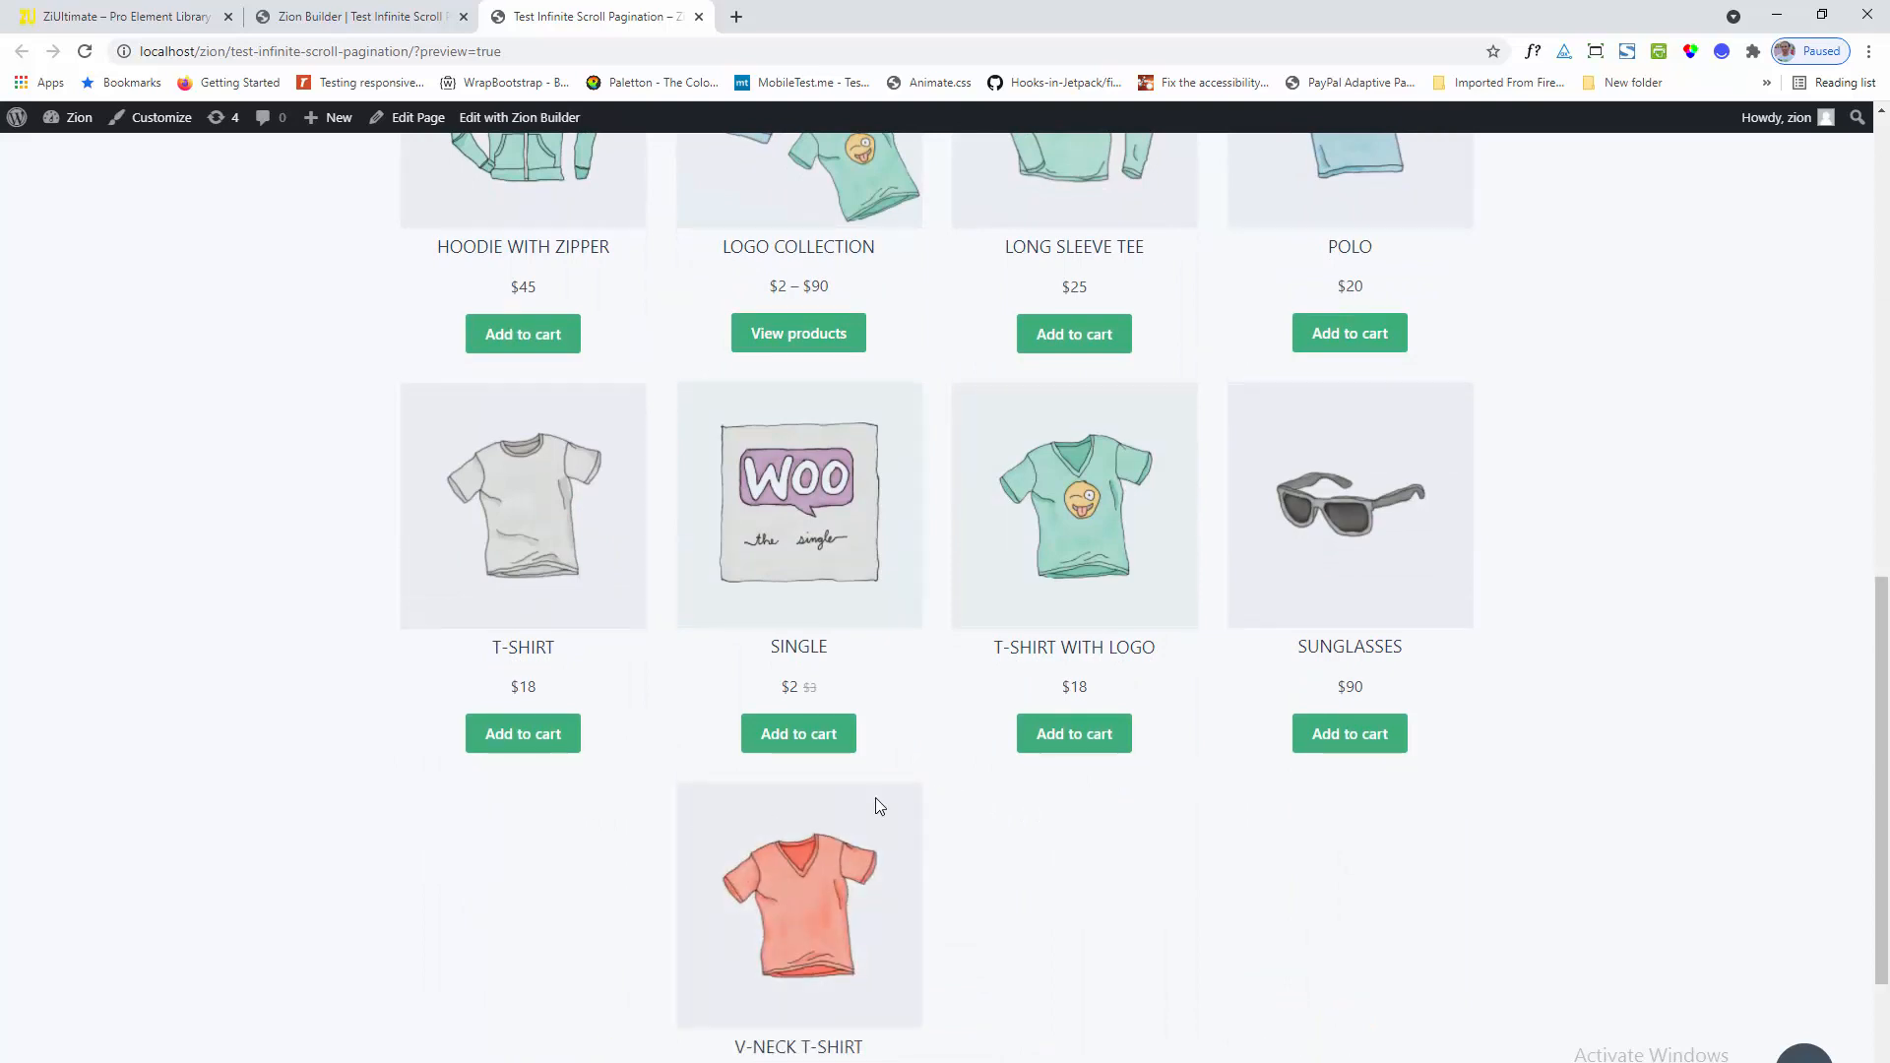
{"action": "scroll", "coordinate": [878, 802], "scroll_direction": "down", "scroll_amount": 4}
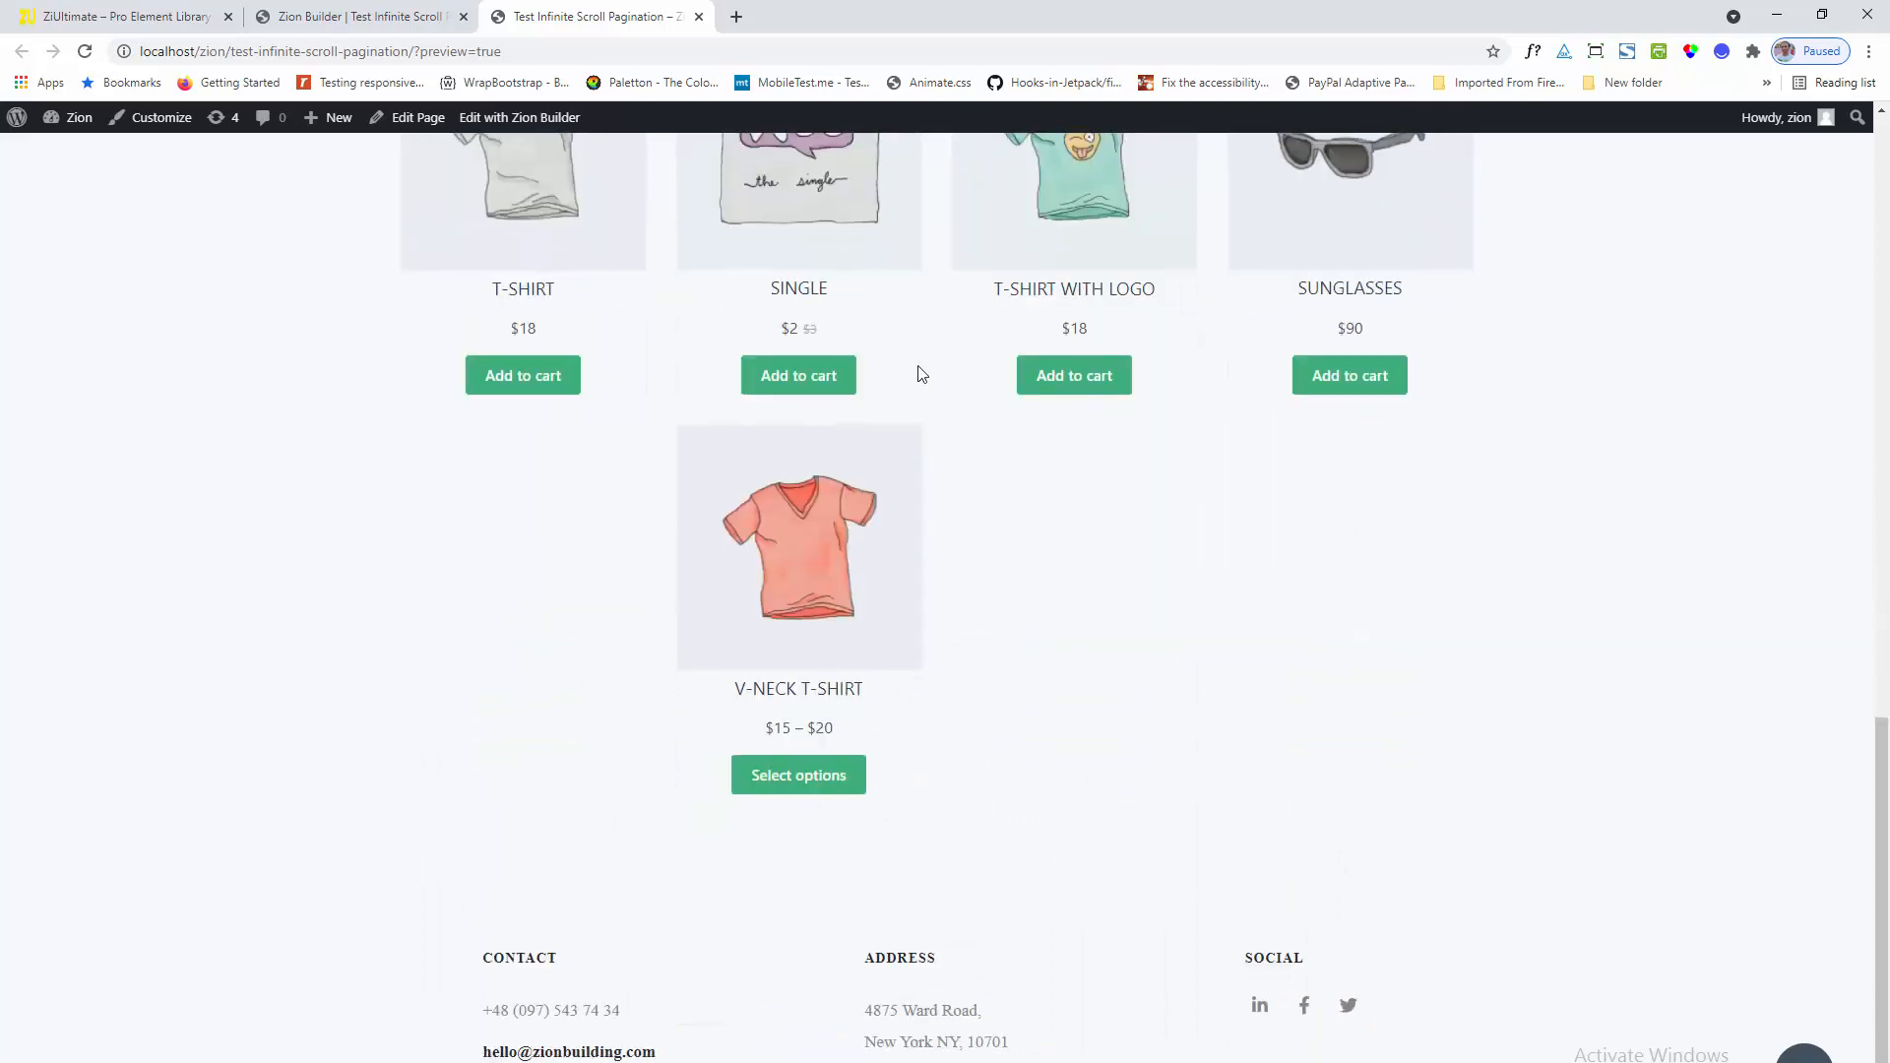
{"action": "left_click", "coordinate": [403, 19]}
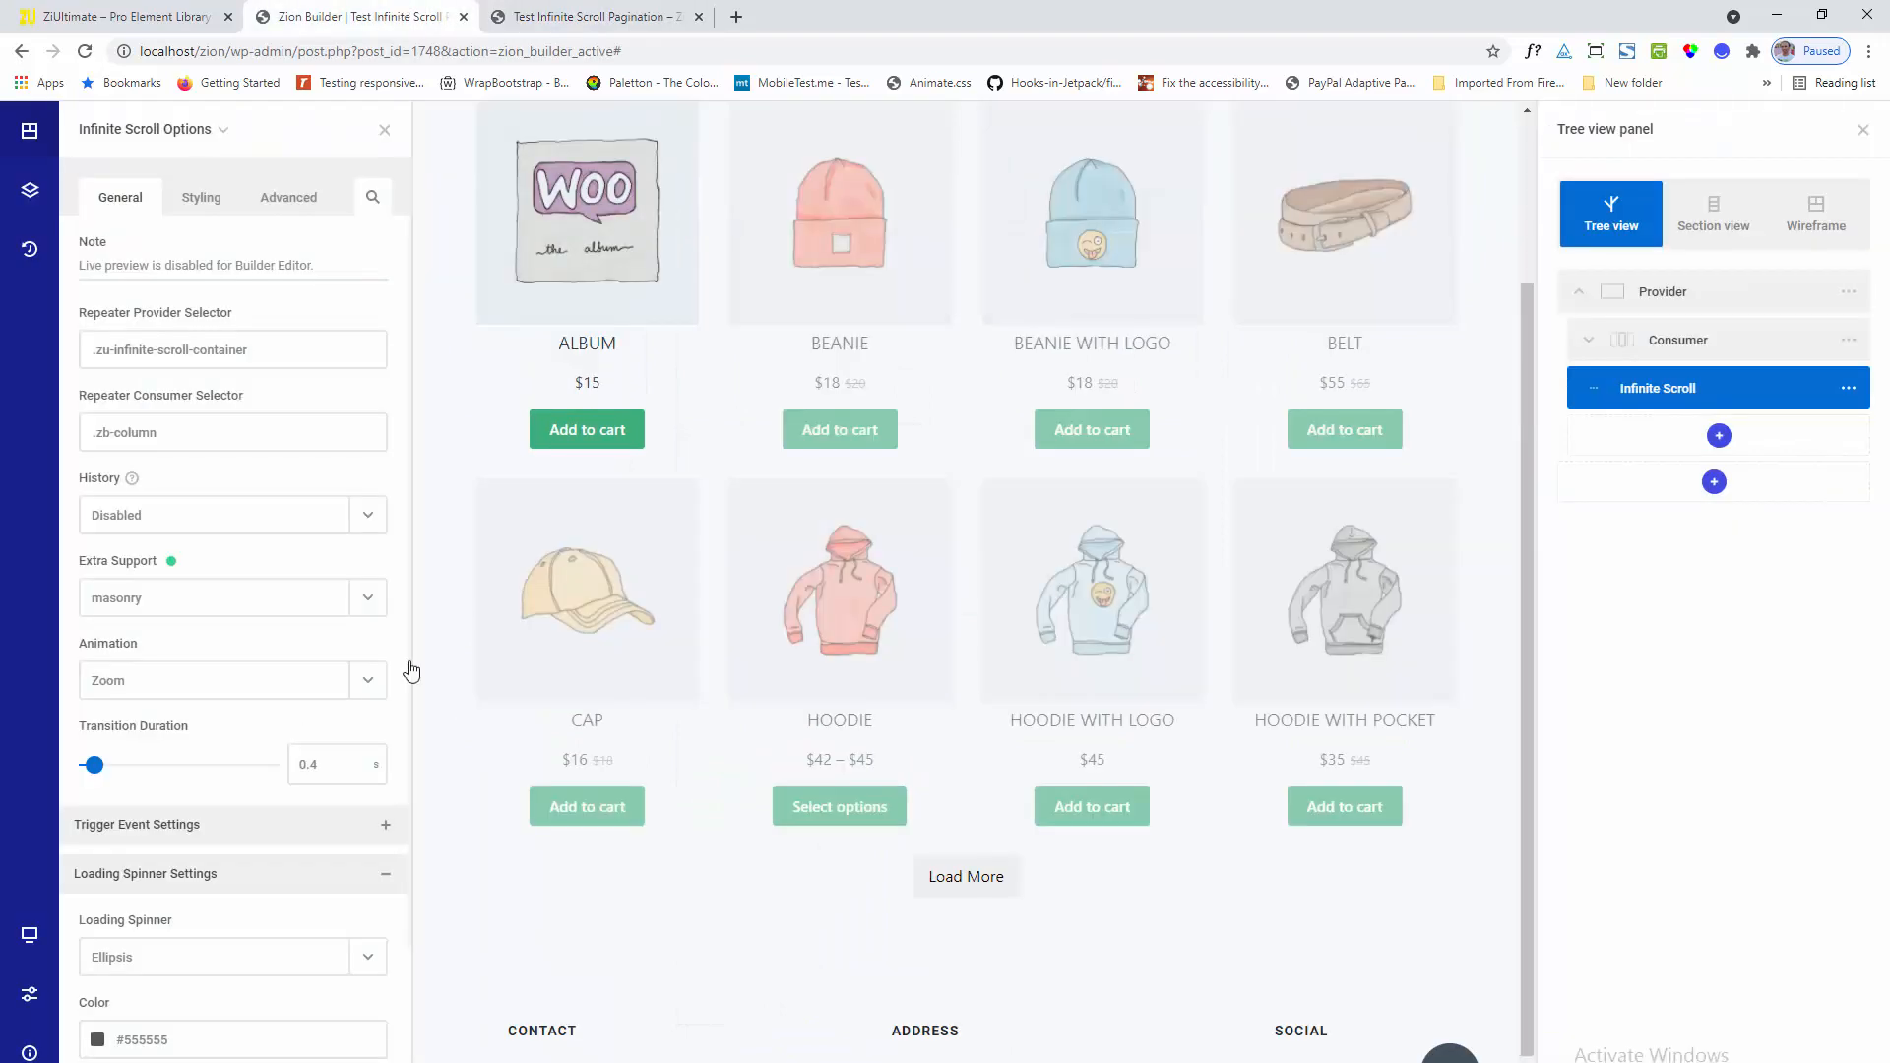
Set the Consumer element's right and left padding to 5 px and its bottom margin to 10 px
{"action": "right_click", "coordinate": [1687, 356]}
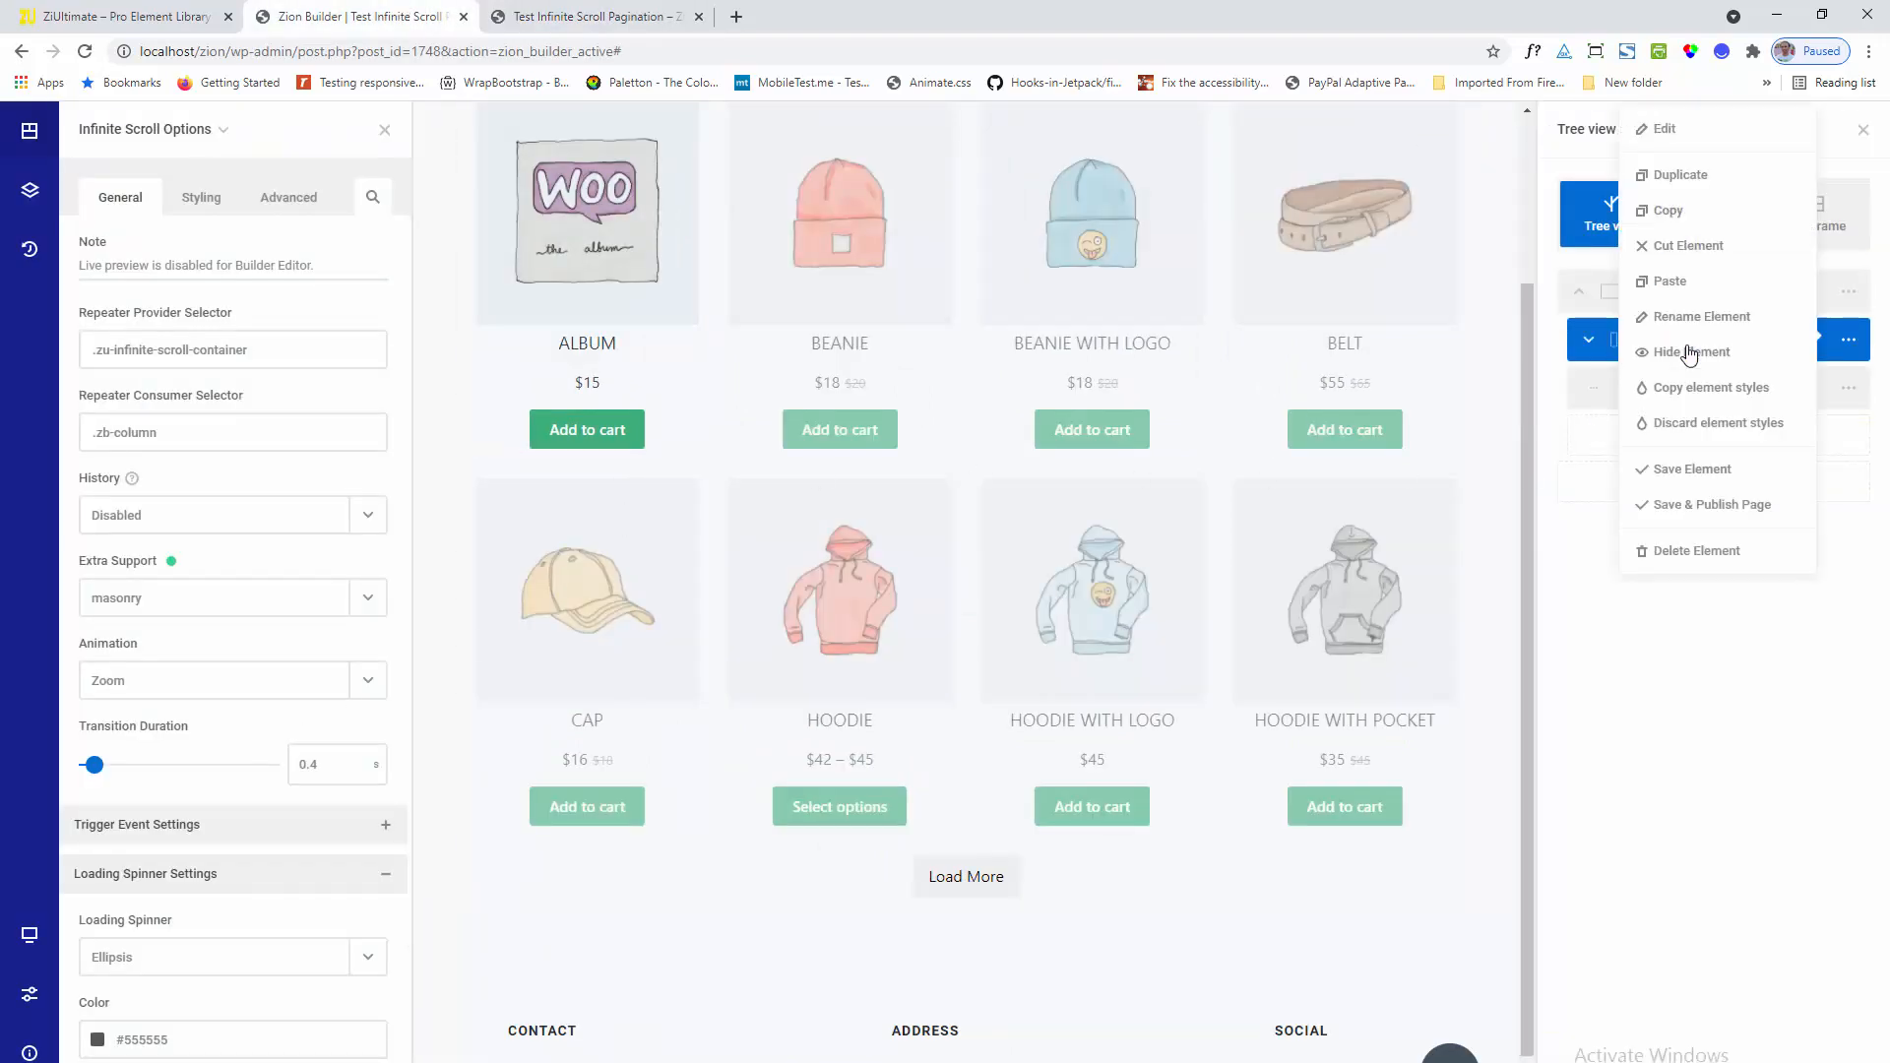
{"action": "left_click", "coordinate": [1695, 128]}
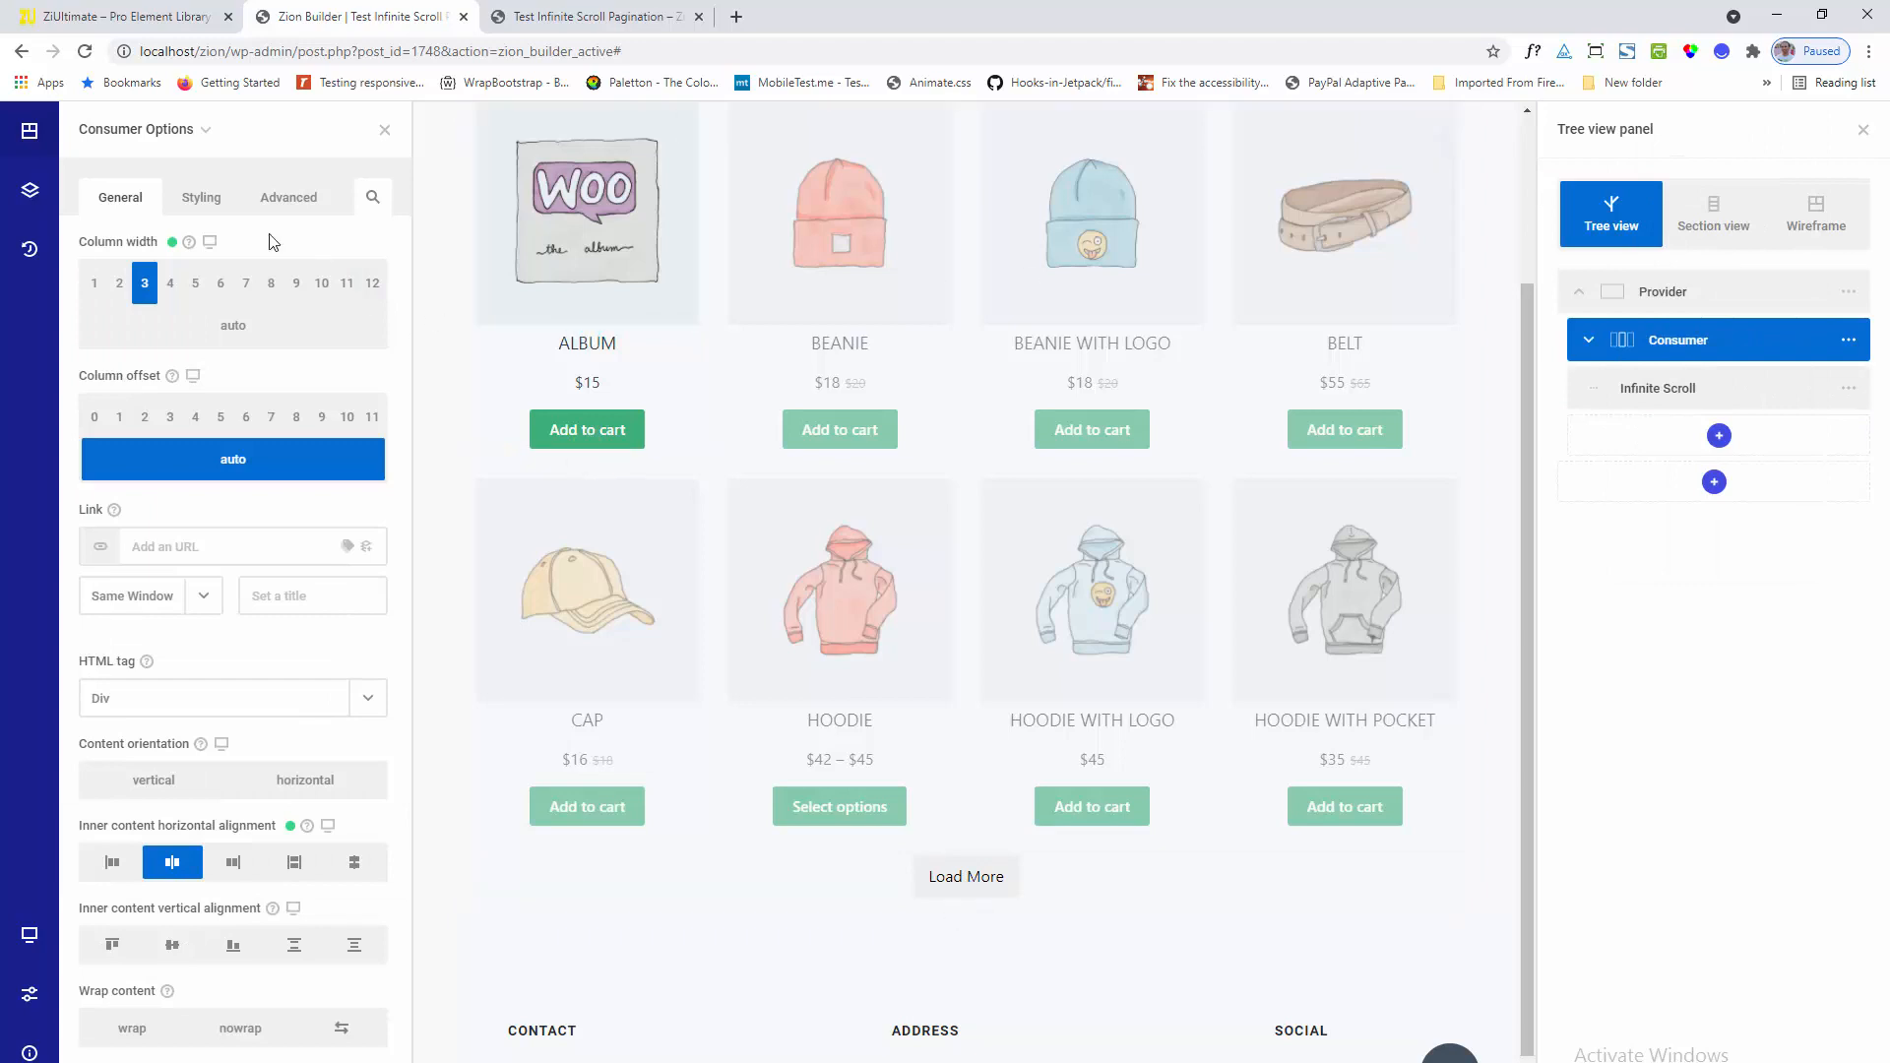
{"action": "left_click", "coordinate": [202, 197]}
{"action": "left_click", "coordinate": [217, 280]}
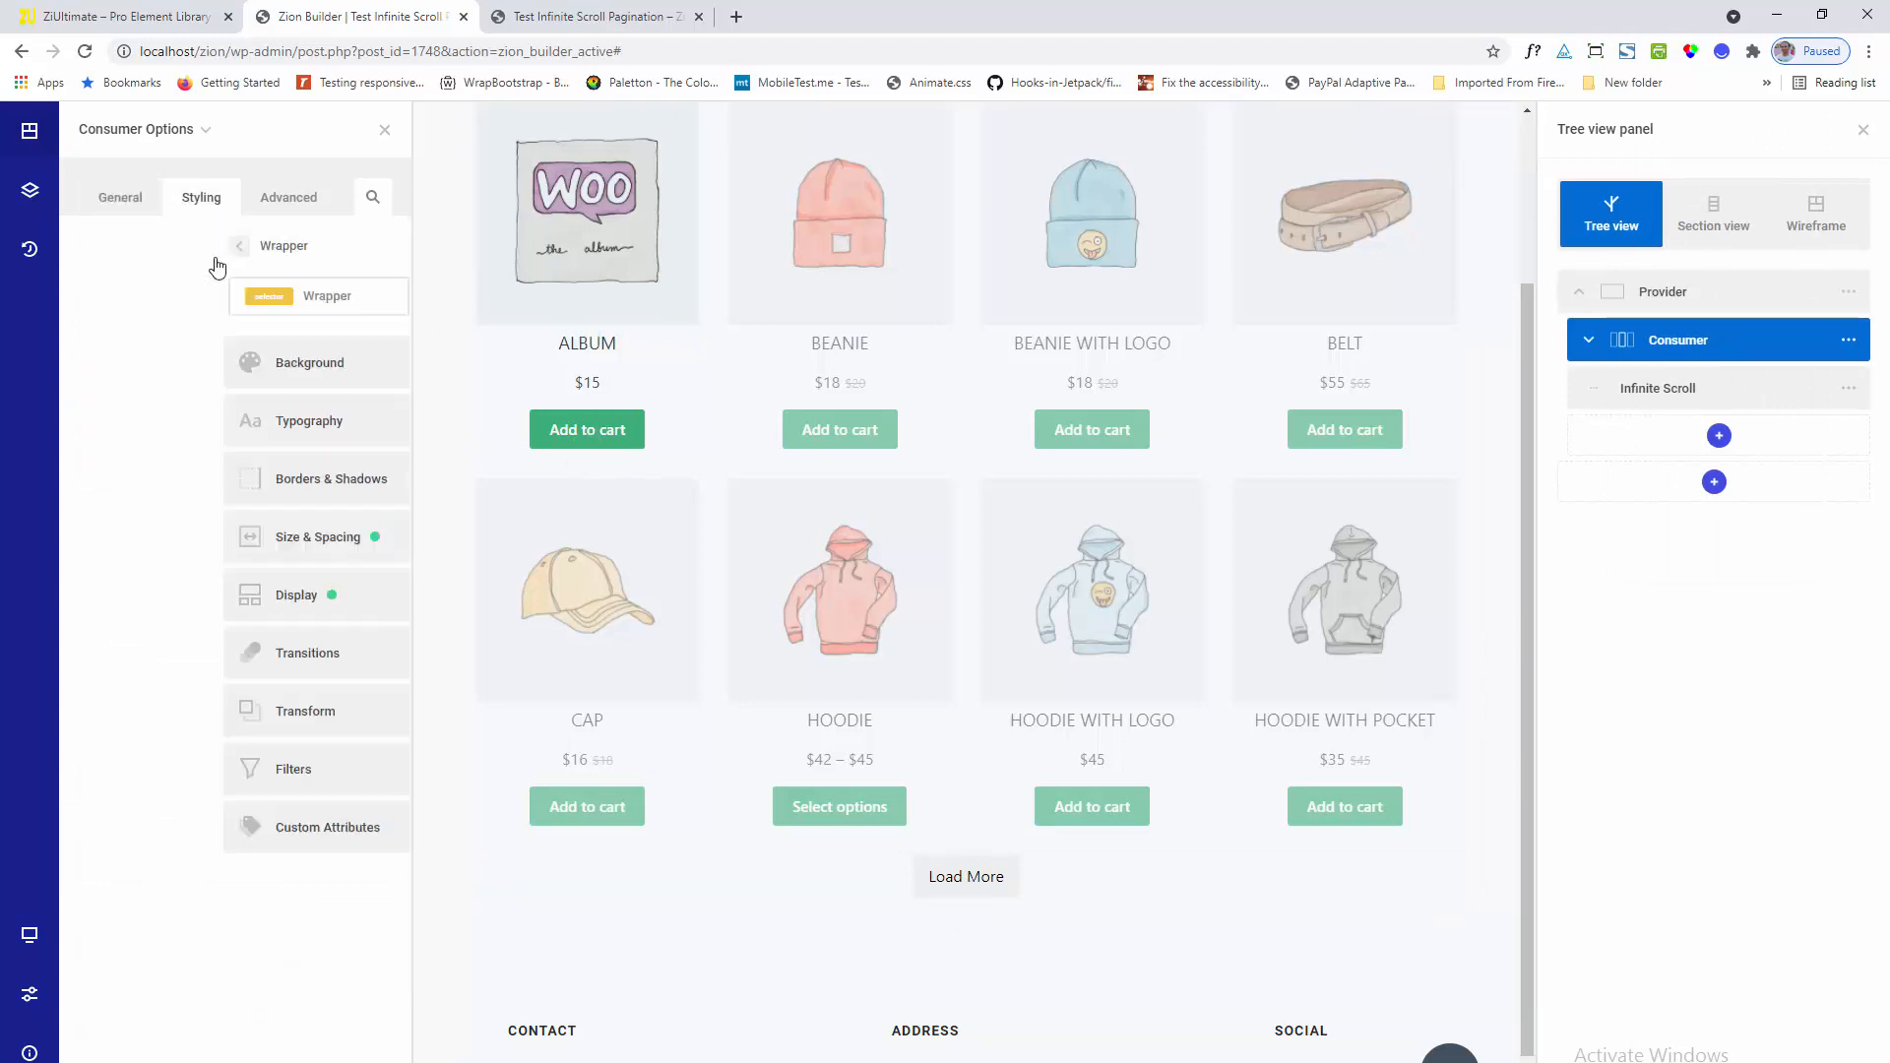
{"action": "left_click", "coordinate": [262, 540]}
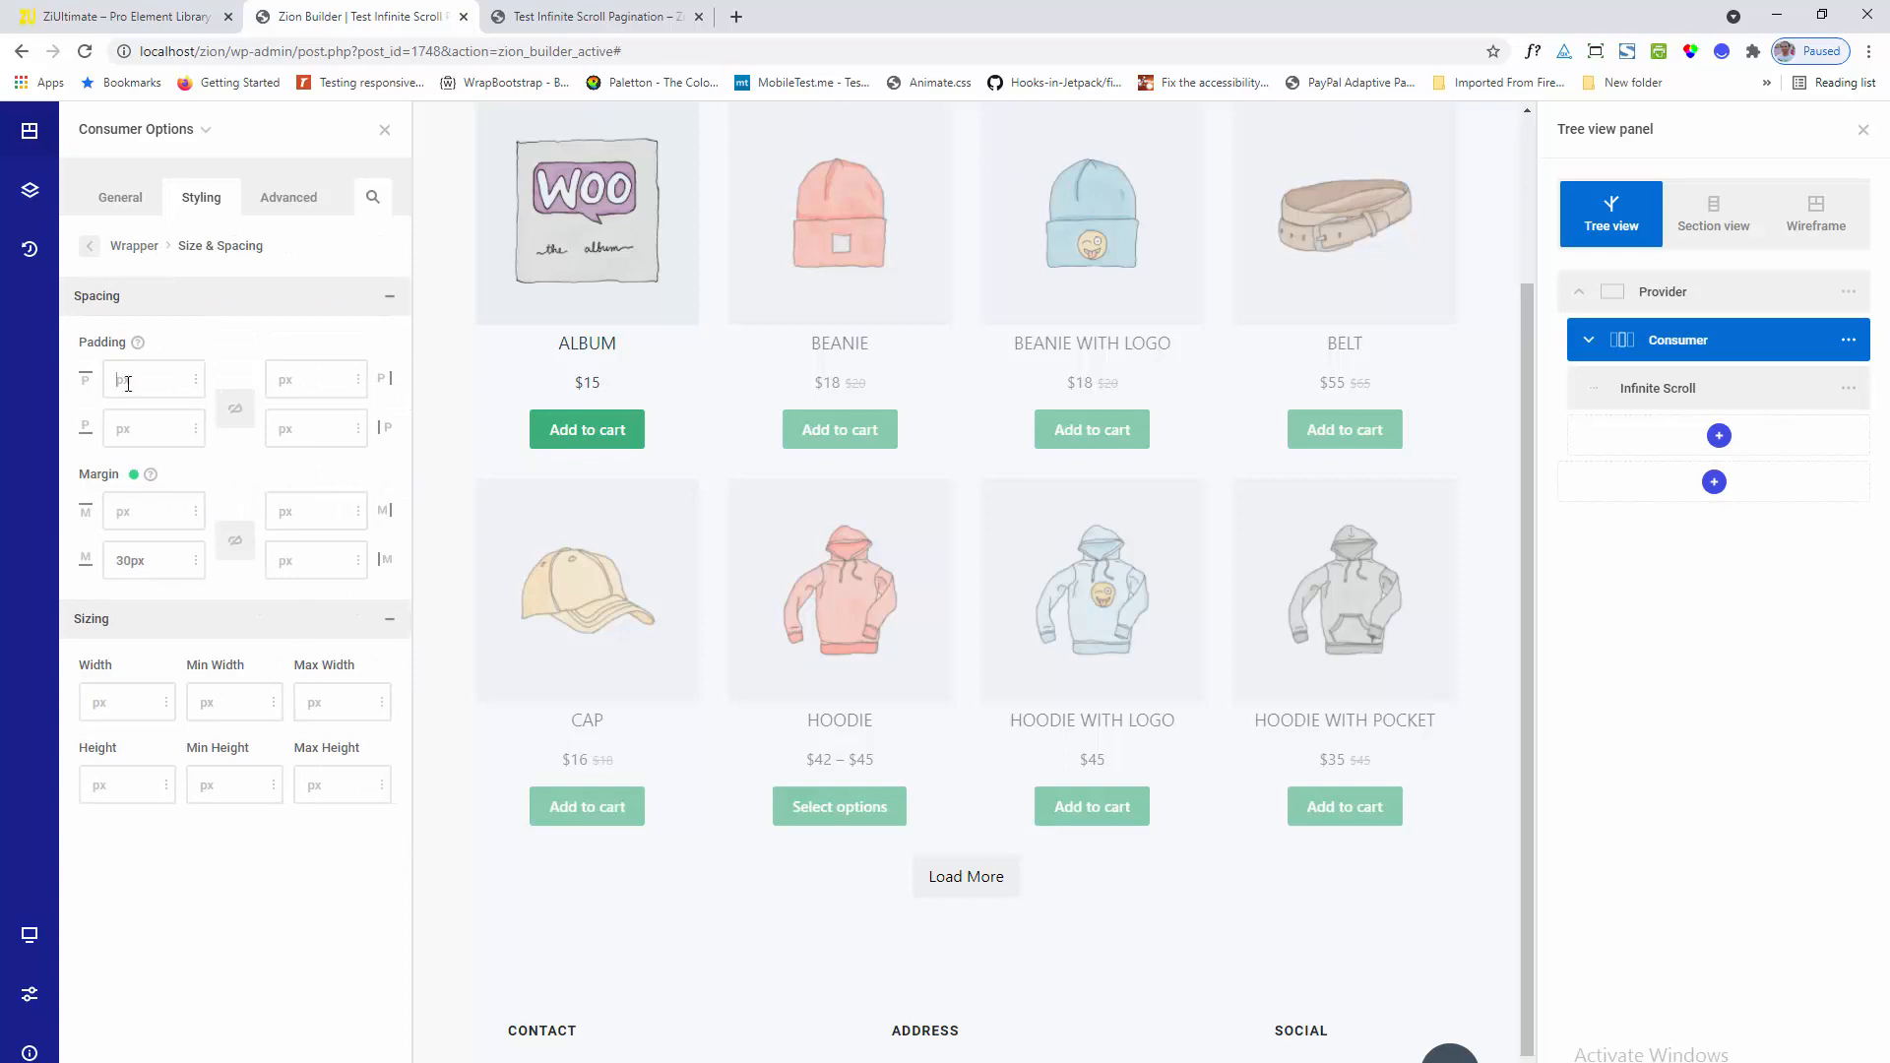
{"action": "left_click", "coordinate": [281, 378]}
{"action": "type", "text": "5"}
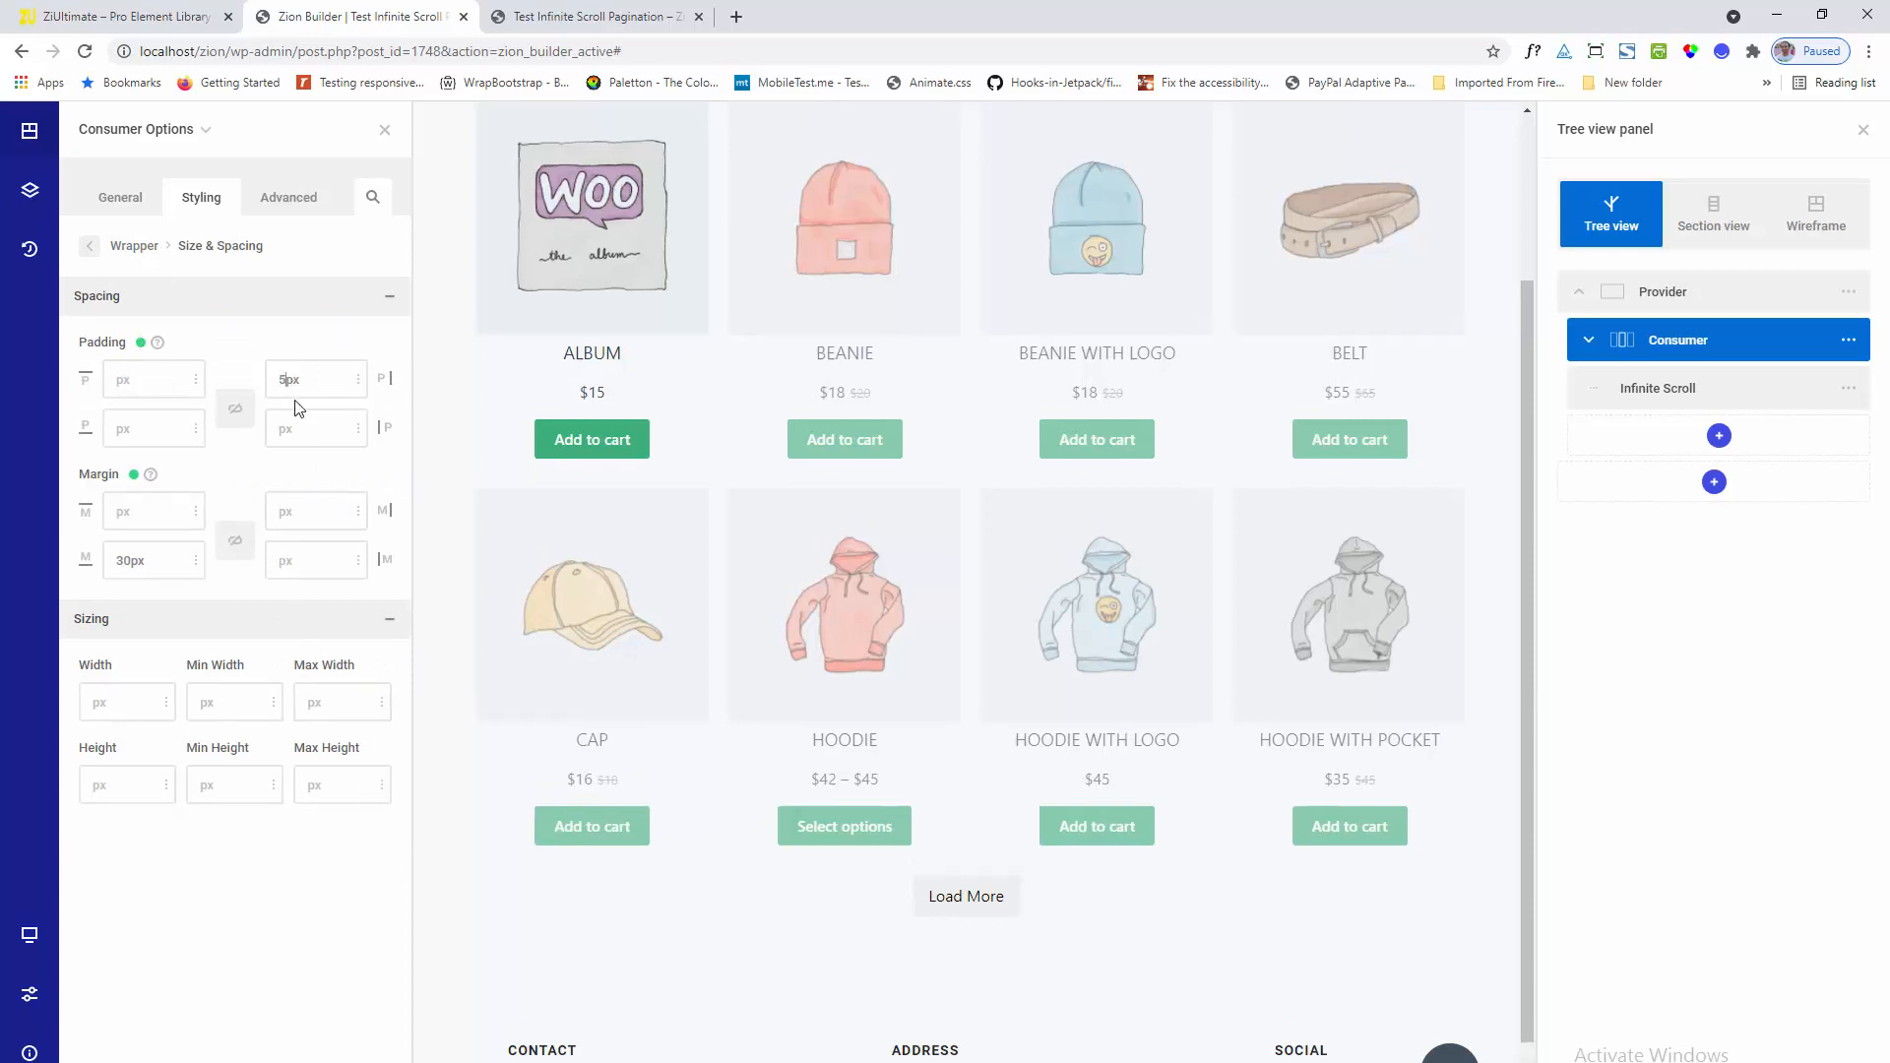
{"action": "left_click", "coordinate": [276, 430]}
{"action": "type", "text": "5"}
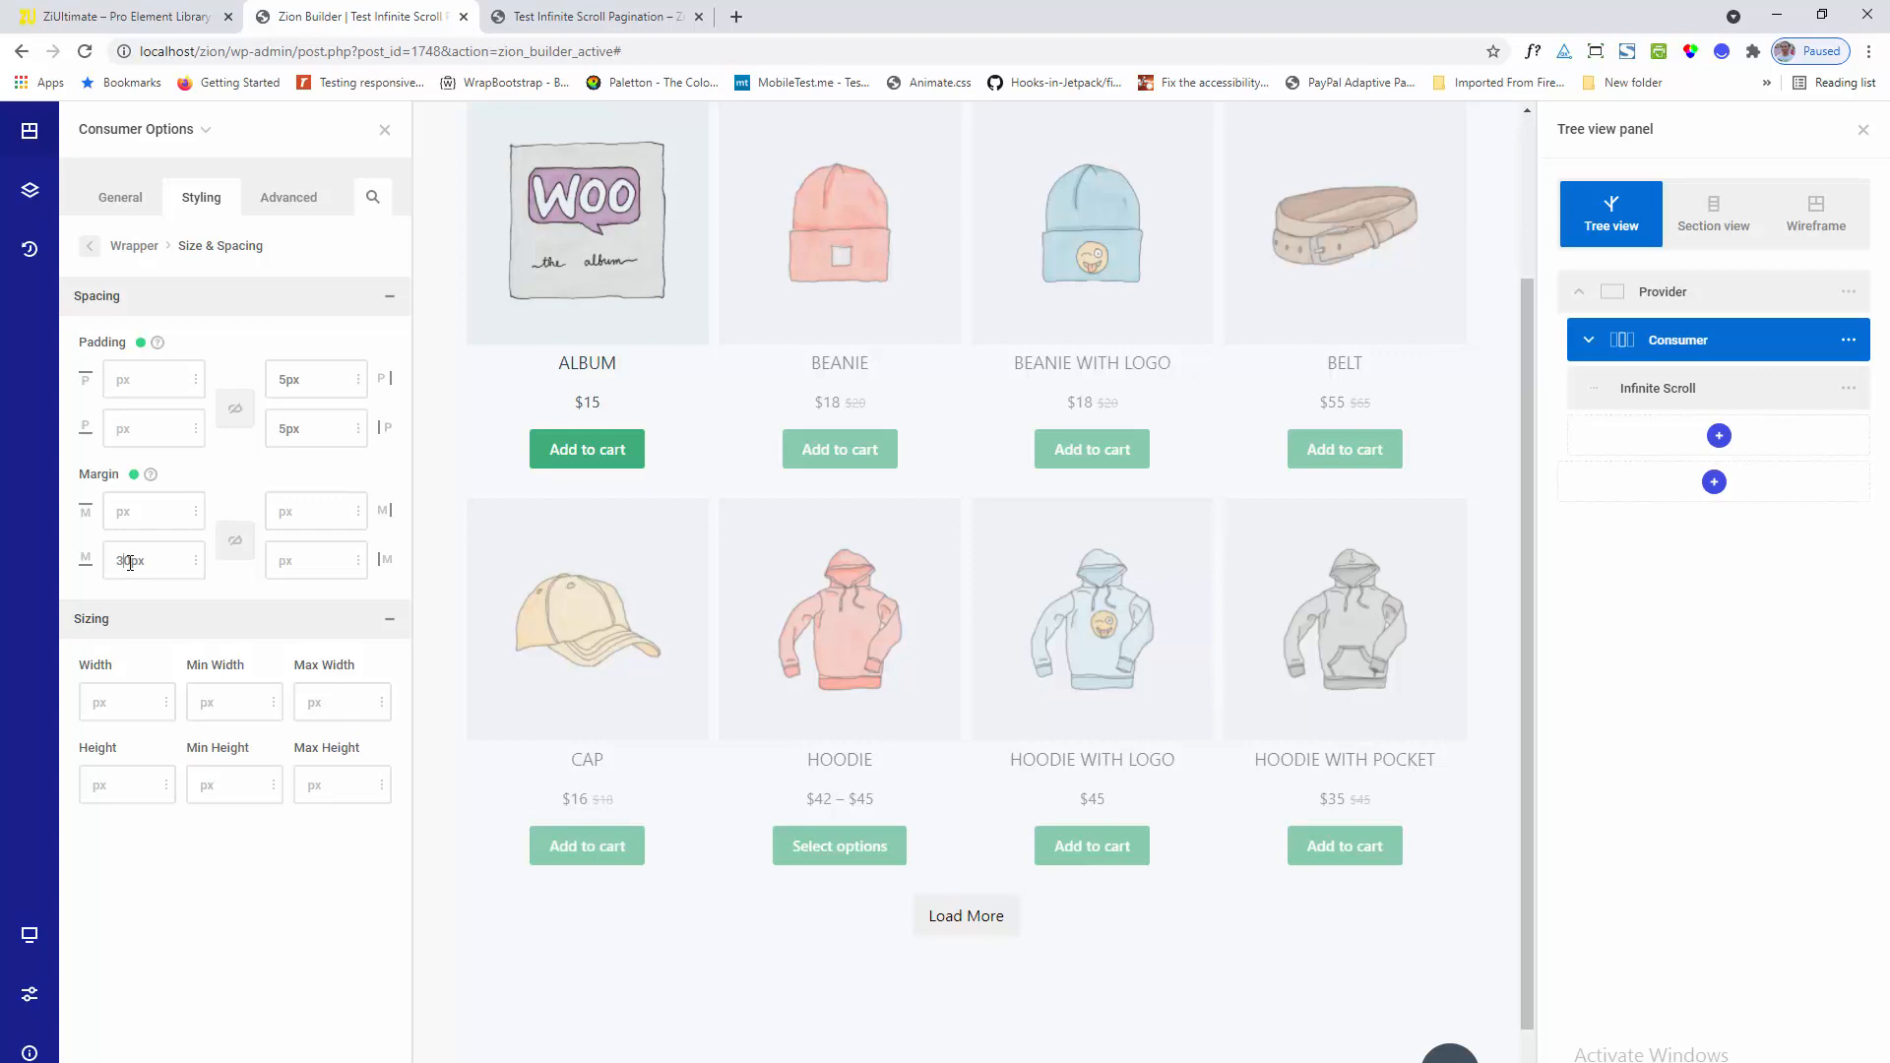
{"action": "type", "text": "1"}
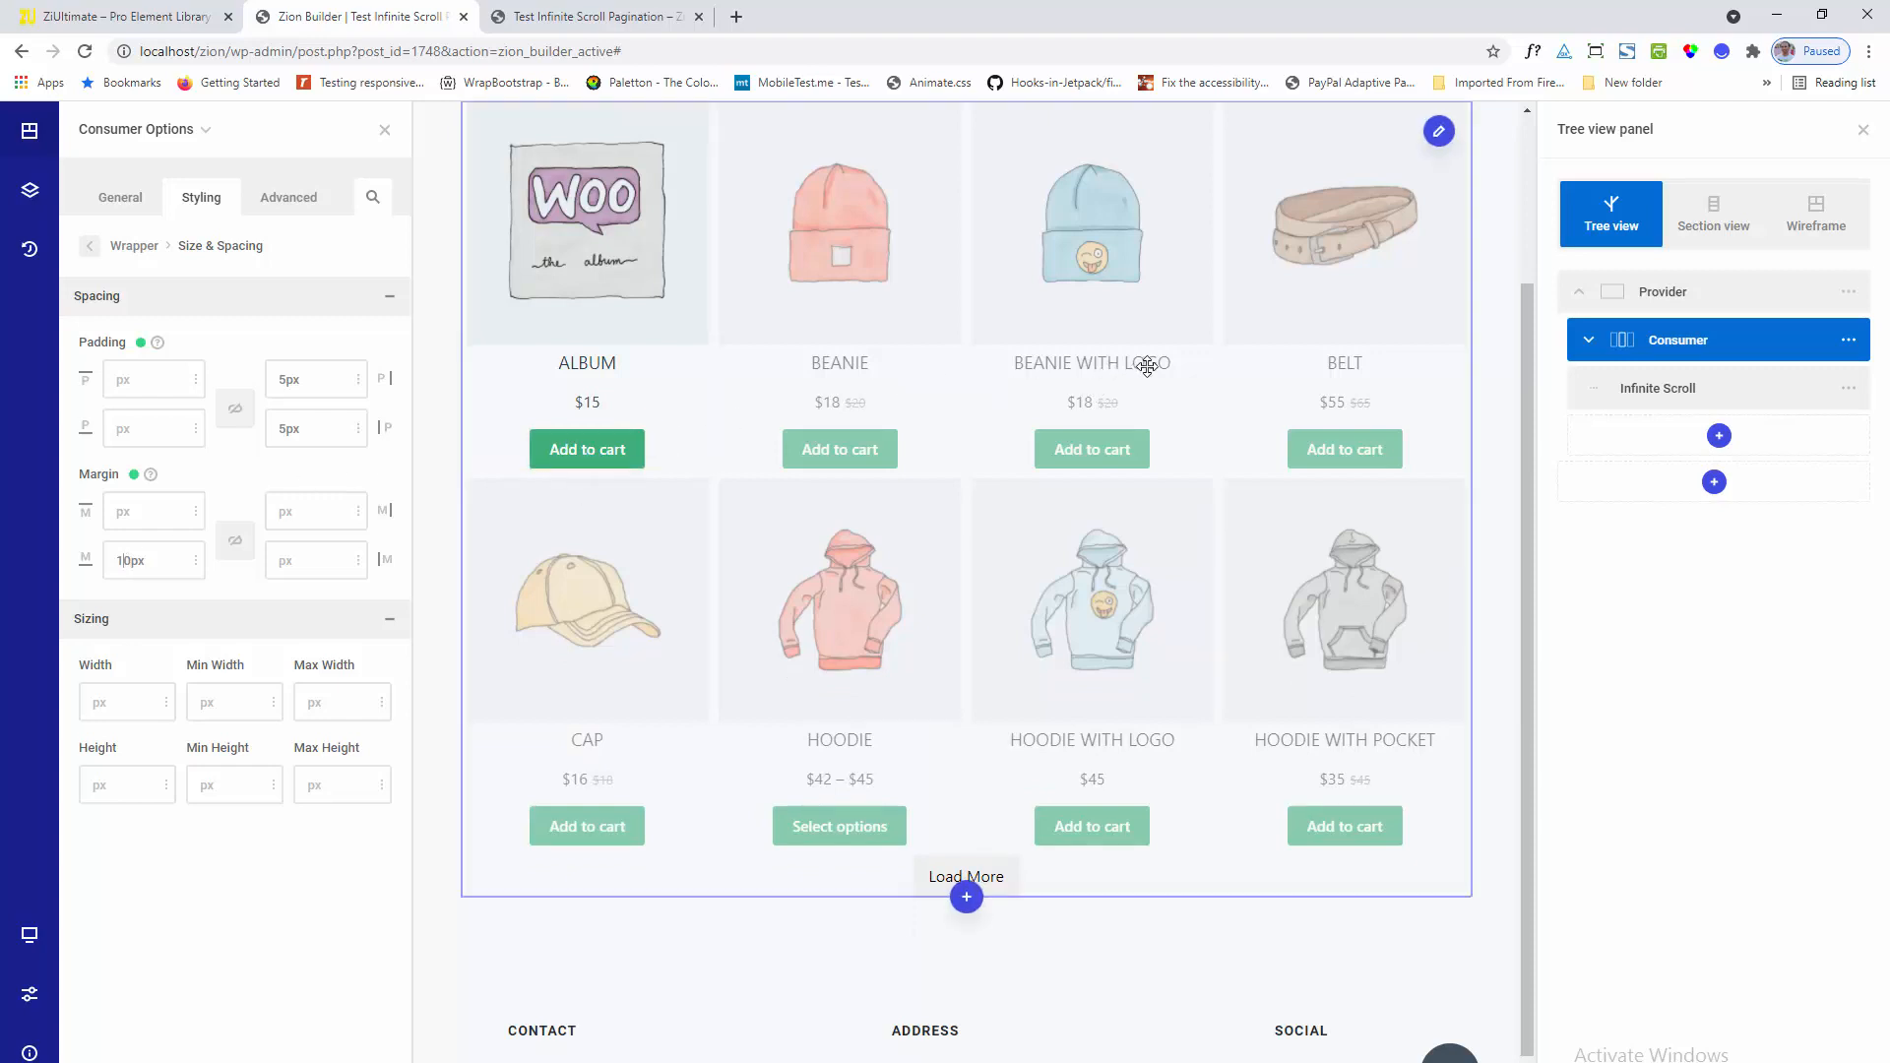
Add a Container element inside Consumer after the Woo loop add to cart element and expand it in the tree
{"action": "left_click", "coordinate": [1116, 371]}
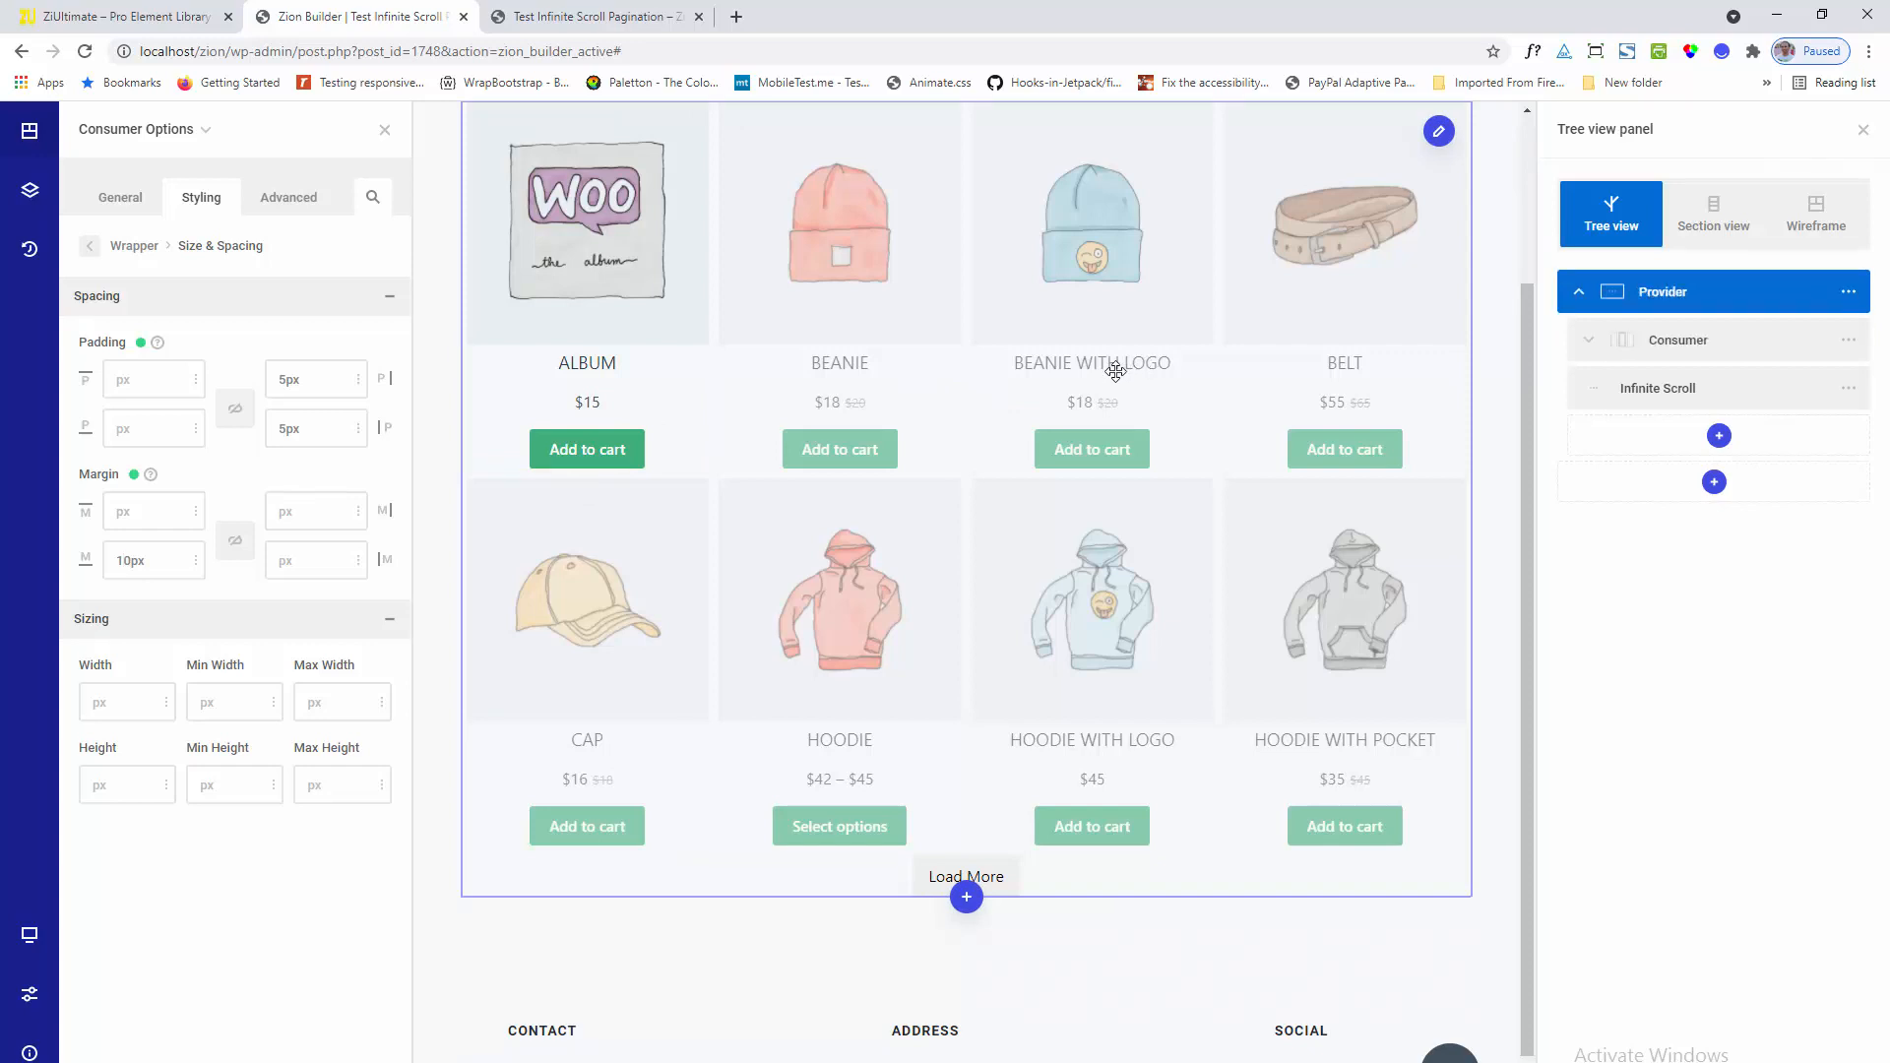
{"action": "left_click", "coordinate": [634, 375]}
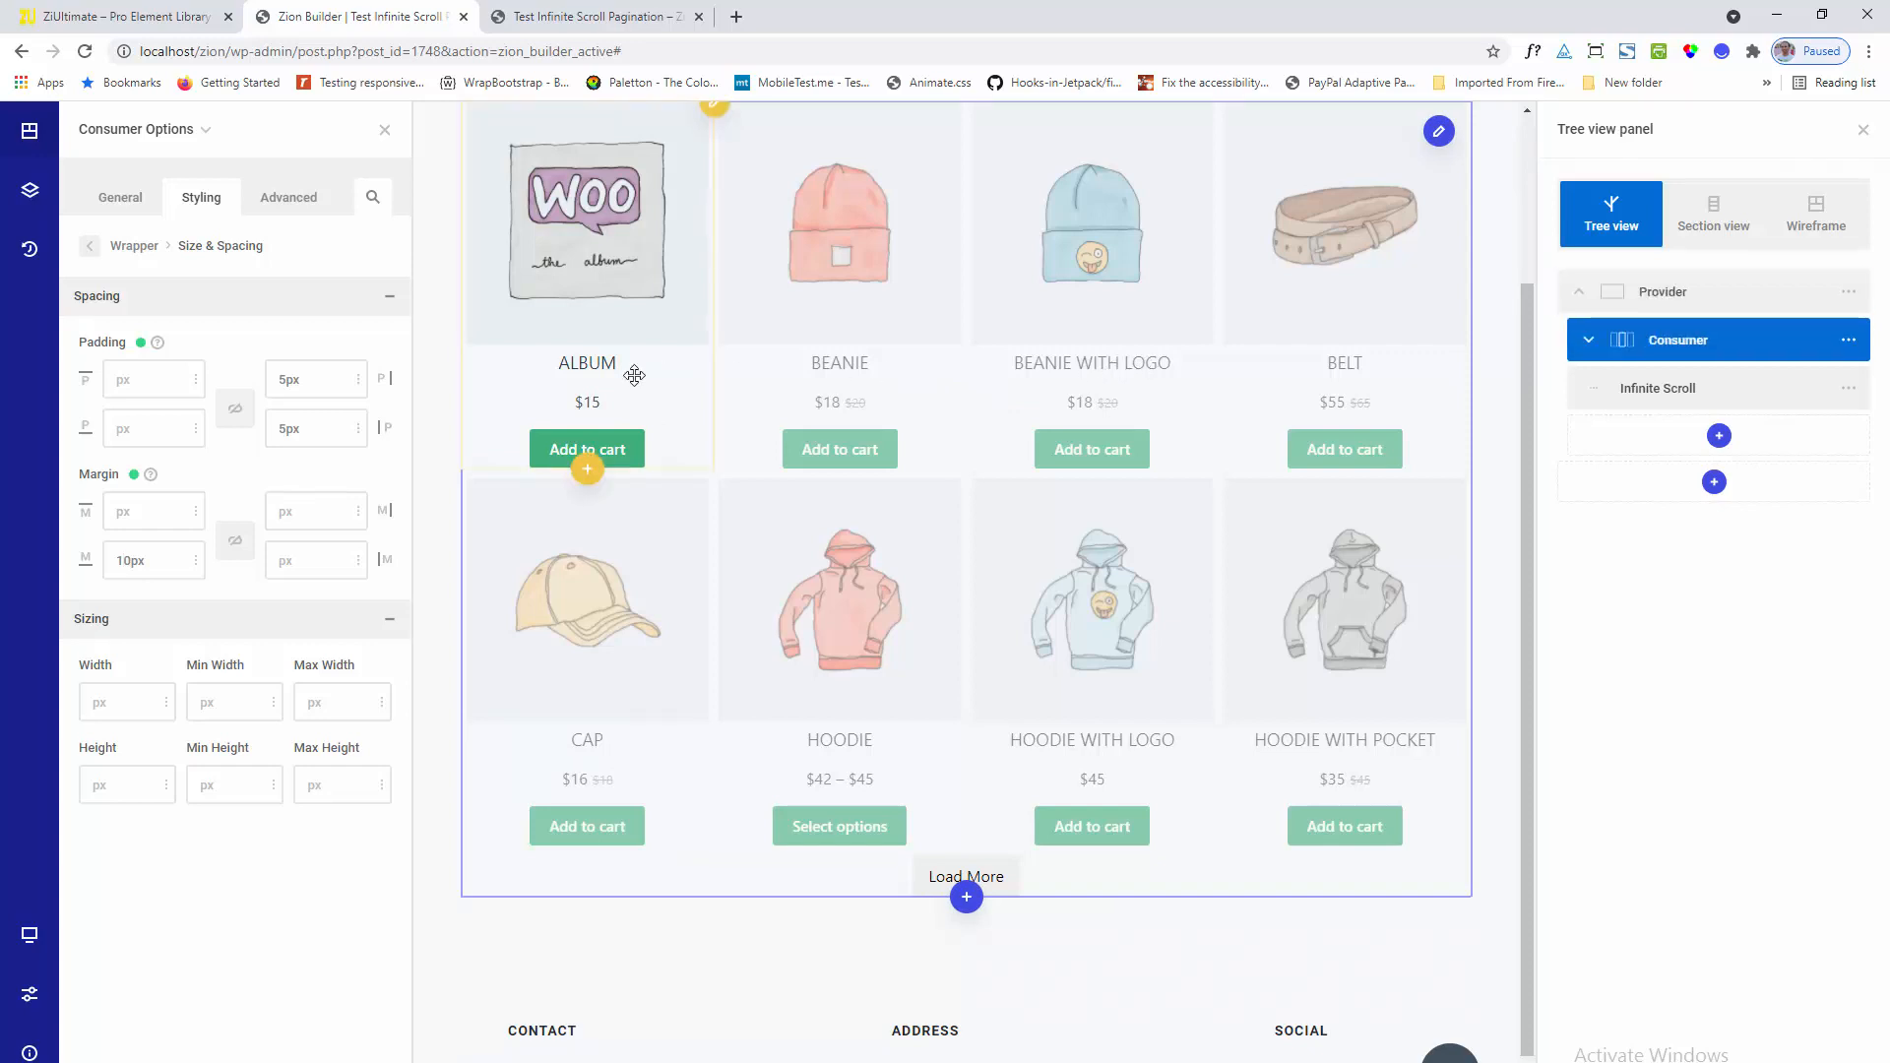
{"action": "left_click", "coordinate": [1588, 340]}
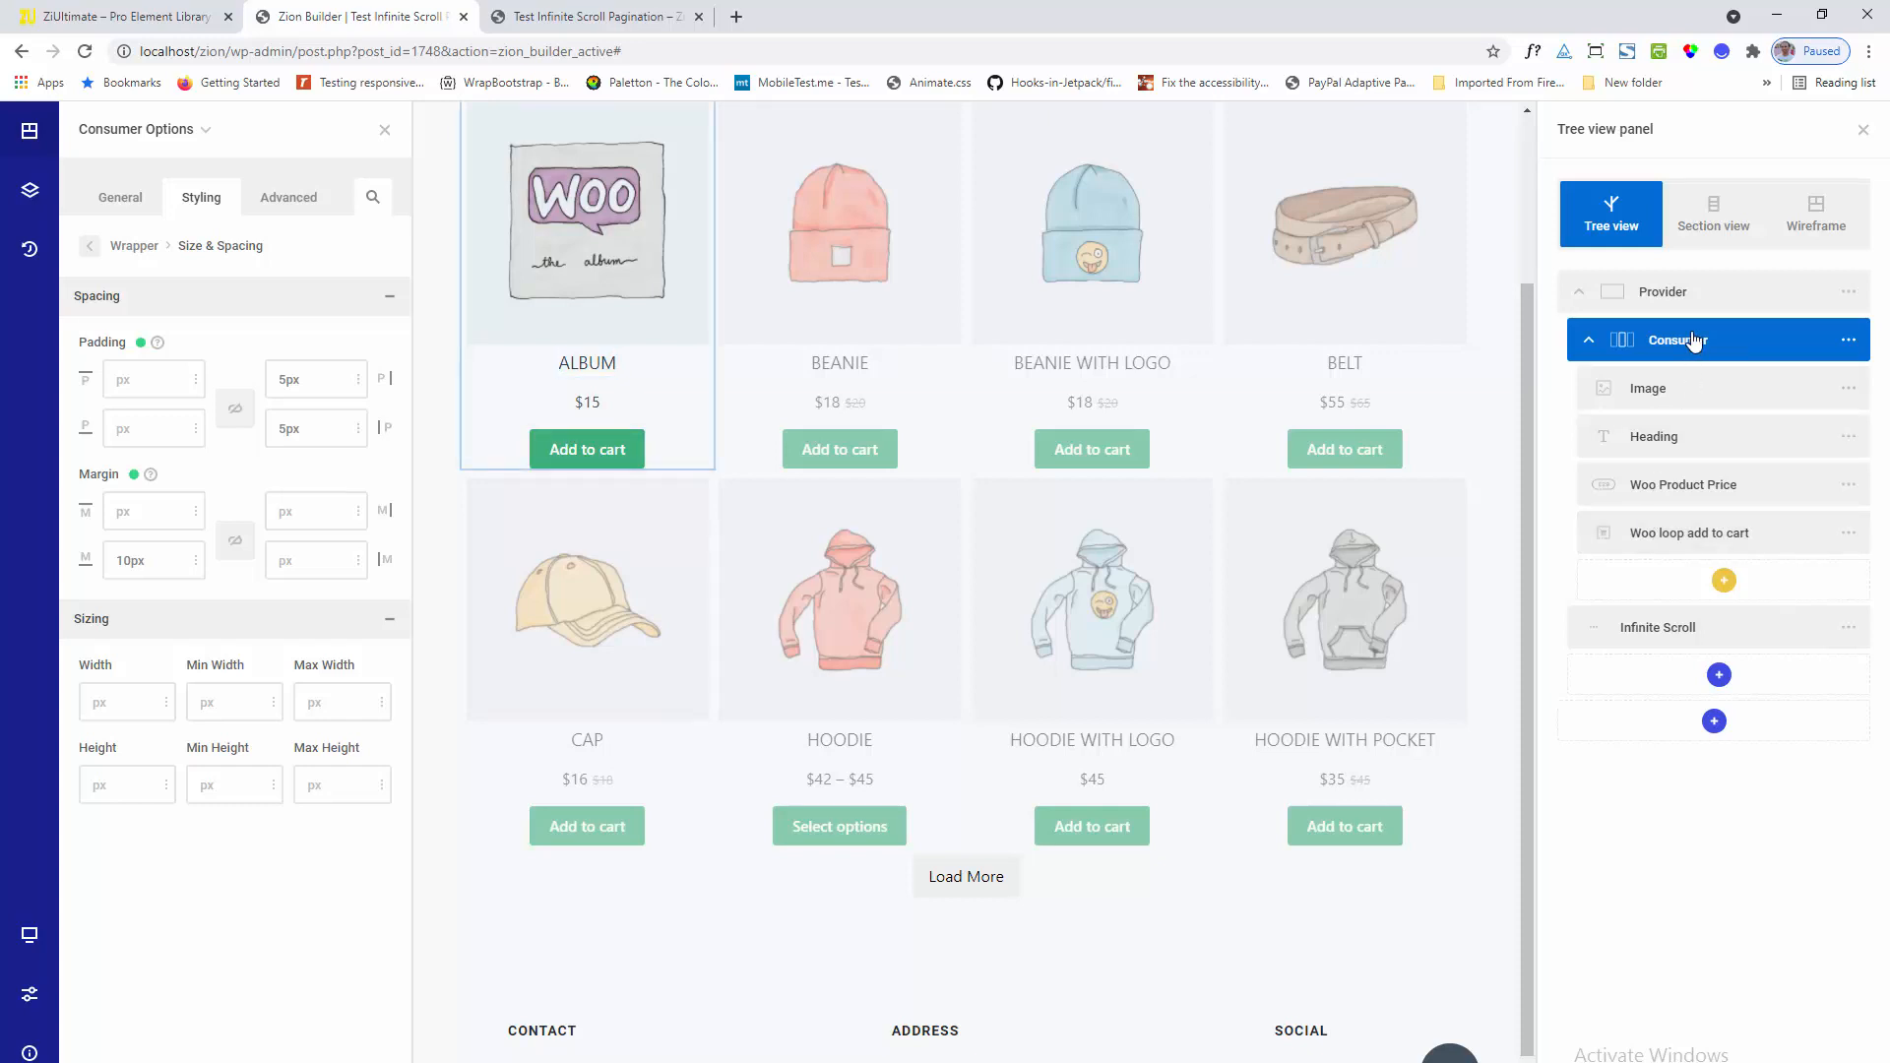
{"action": "left_click", "coordinate": [1724, 581]}
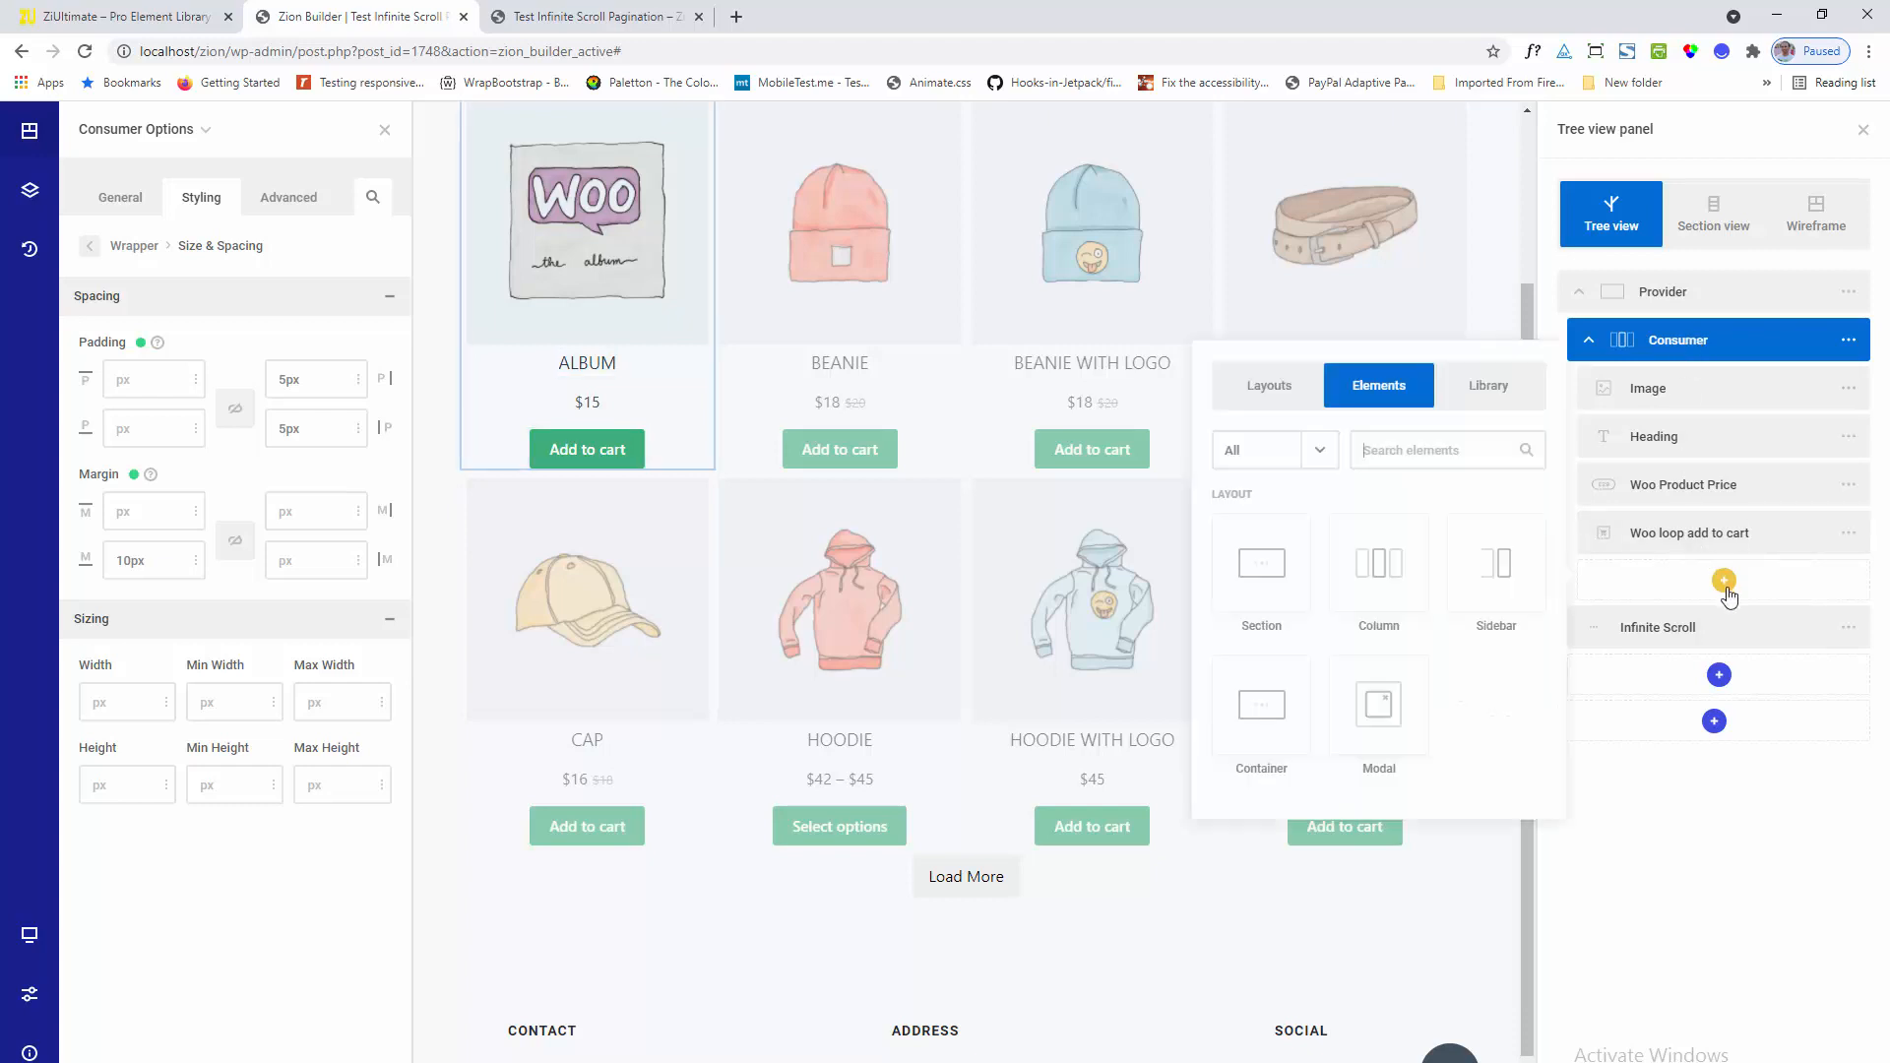
{"action": "left_click", "coordinate": [1263, 717]}
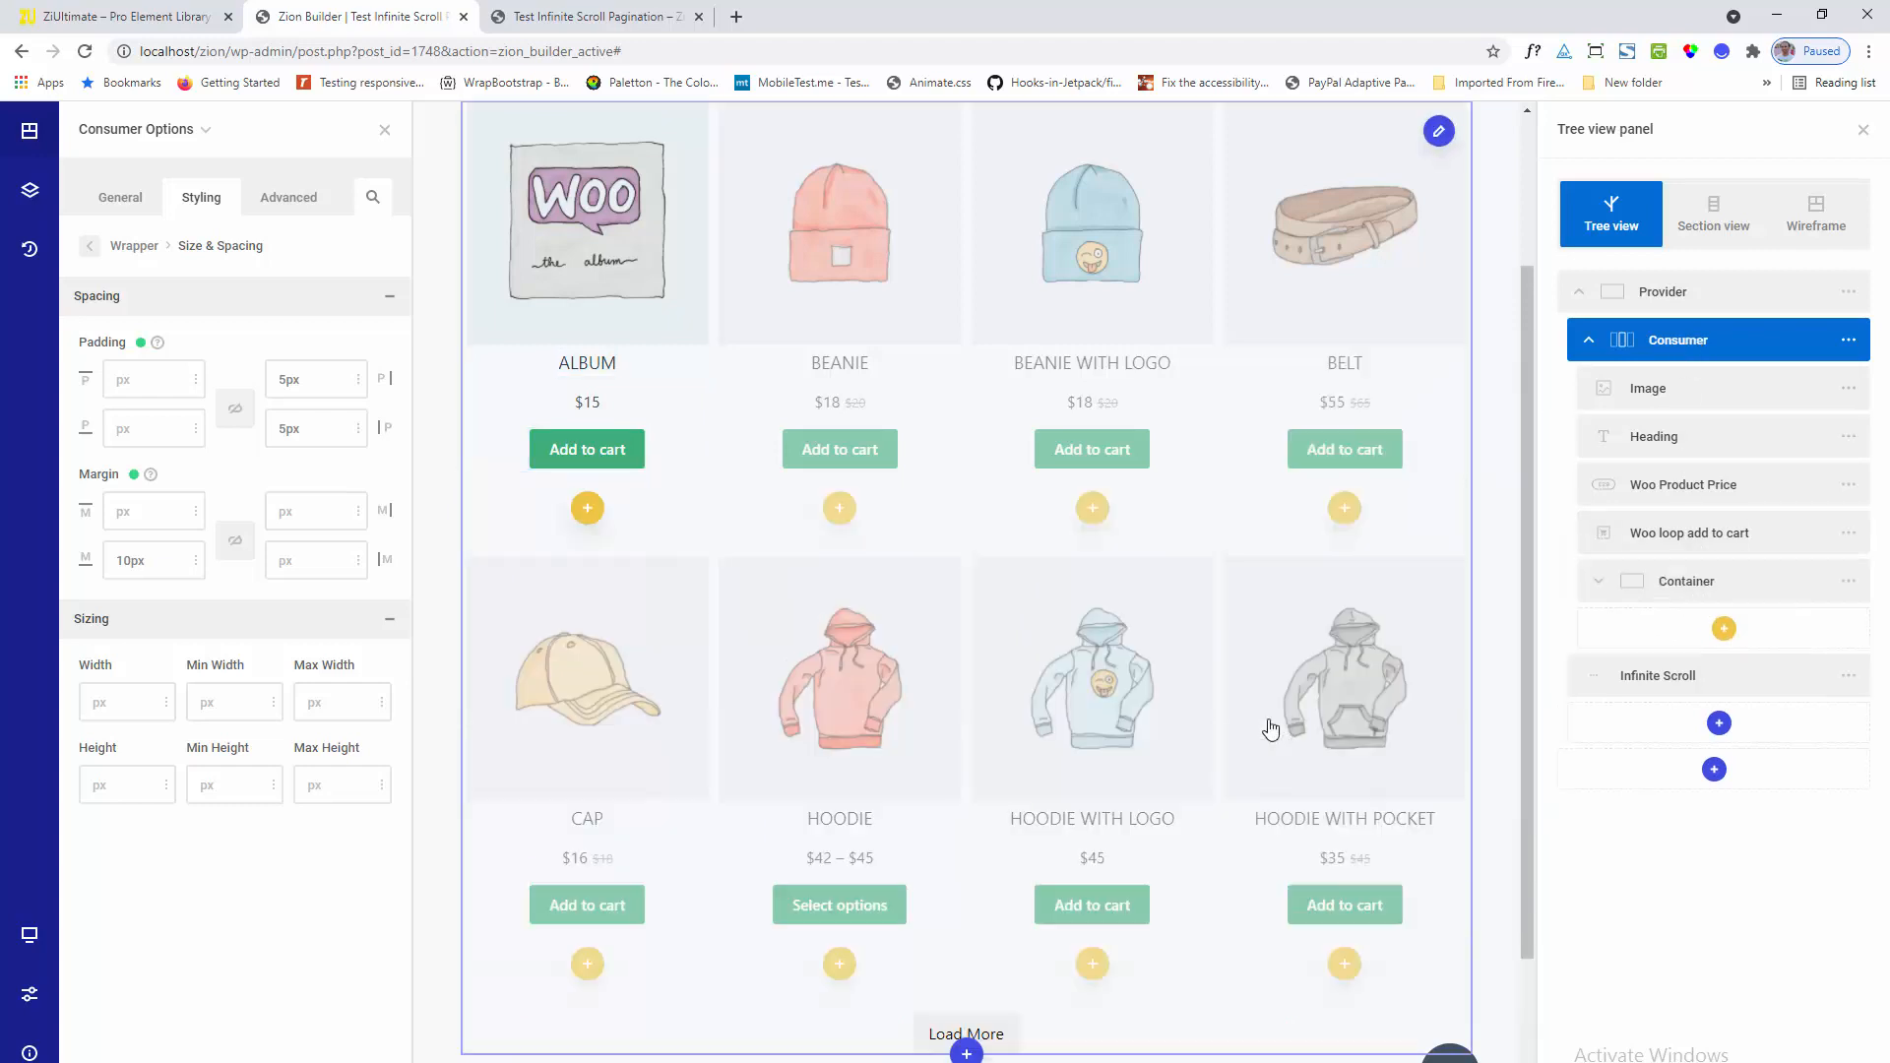
{"action": "left_click", "coordinate": [1598, 581]}
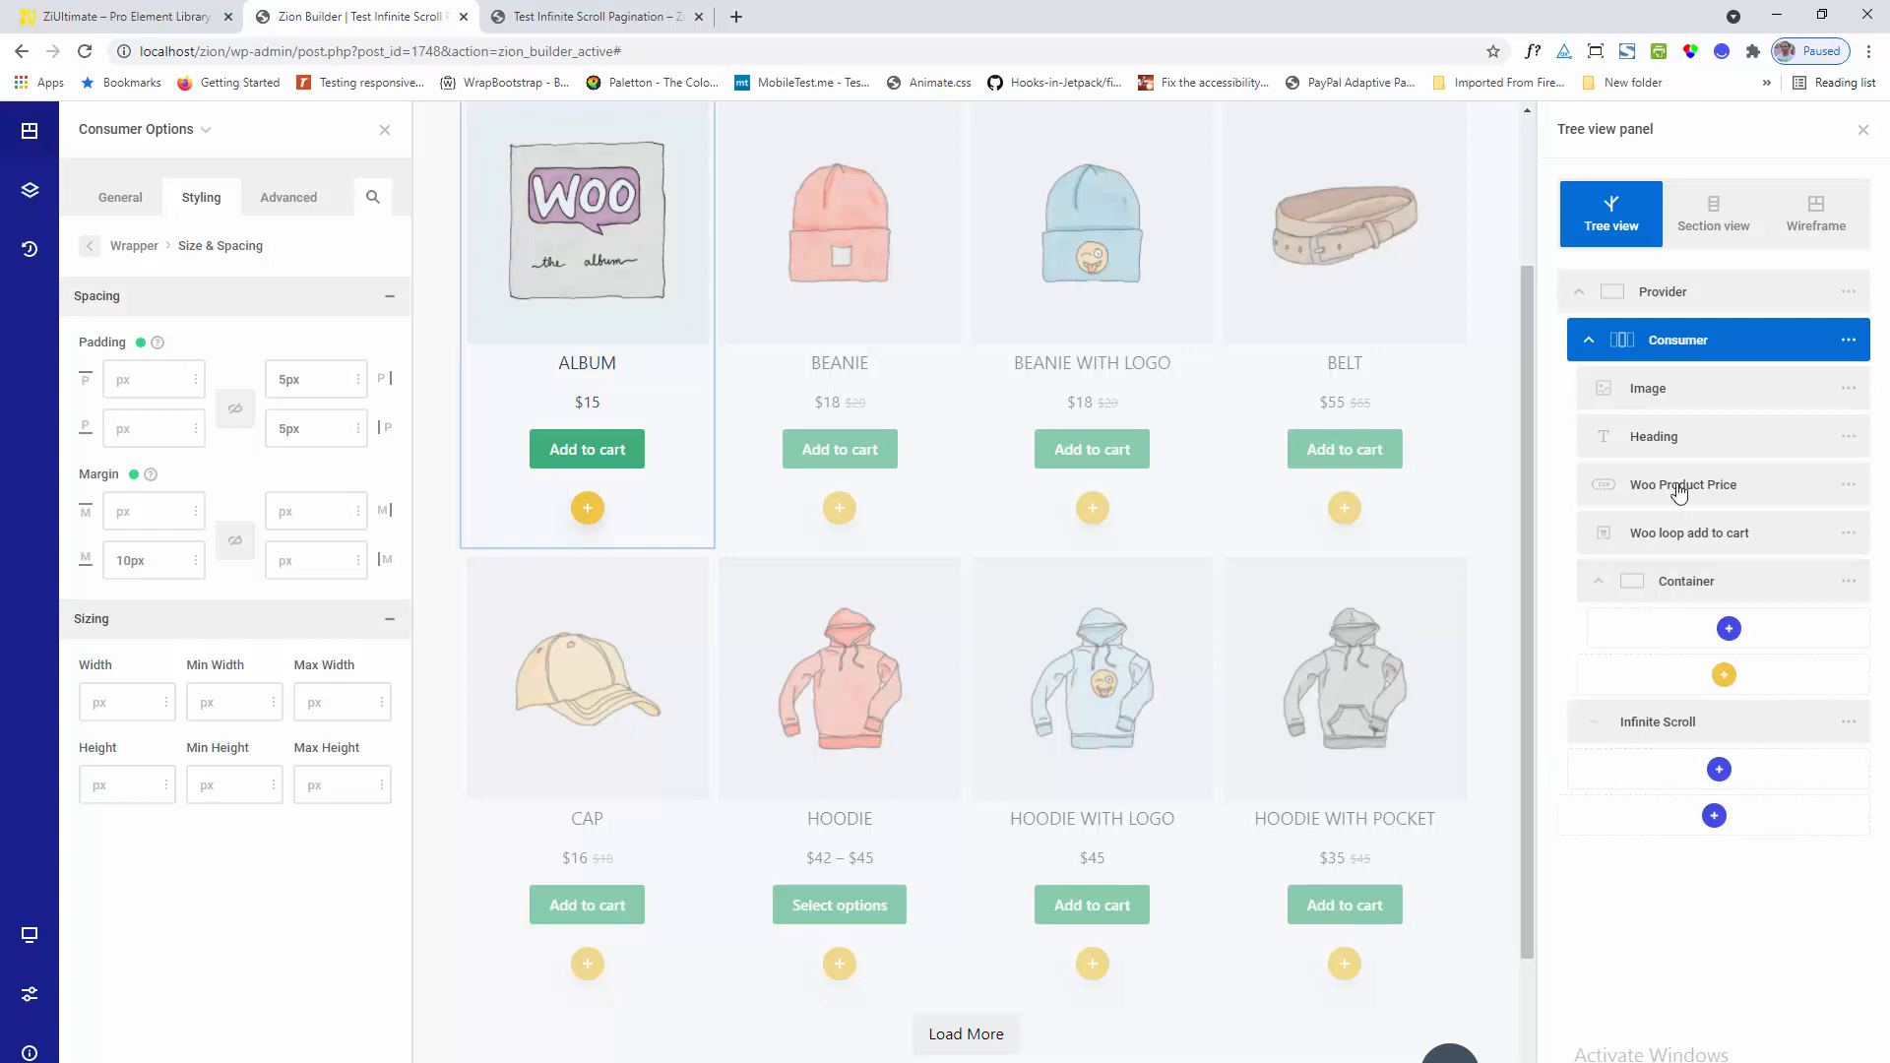
Move the Heading, Woo Product Price and Woo loop add to cart elements into the new Container, in that order
{"action": "left_click", "coordinate": [1664, 397]}
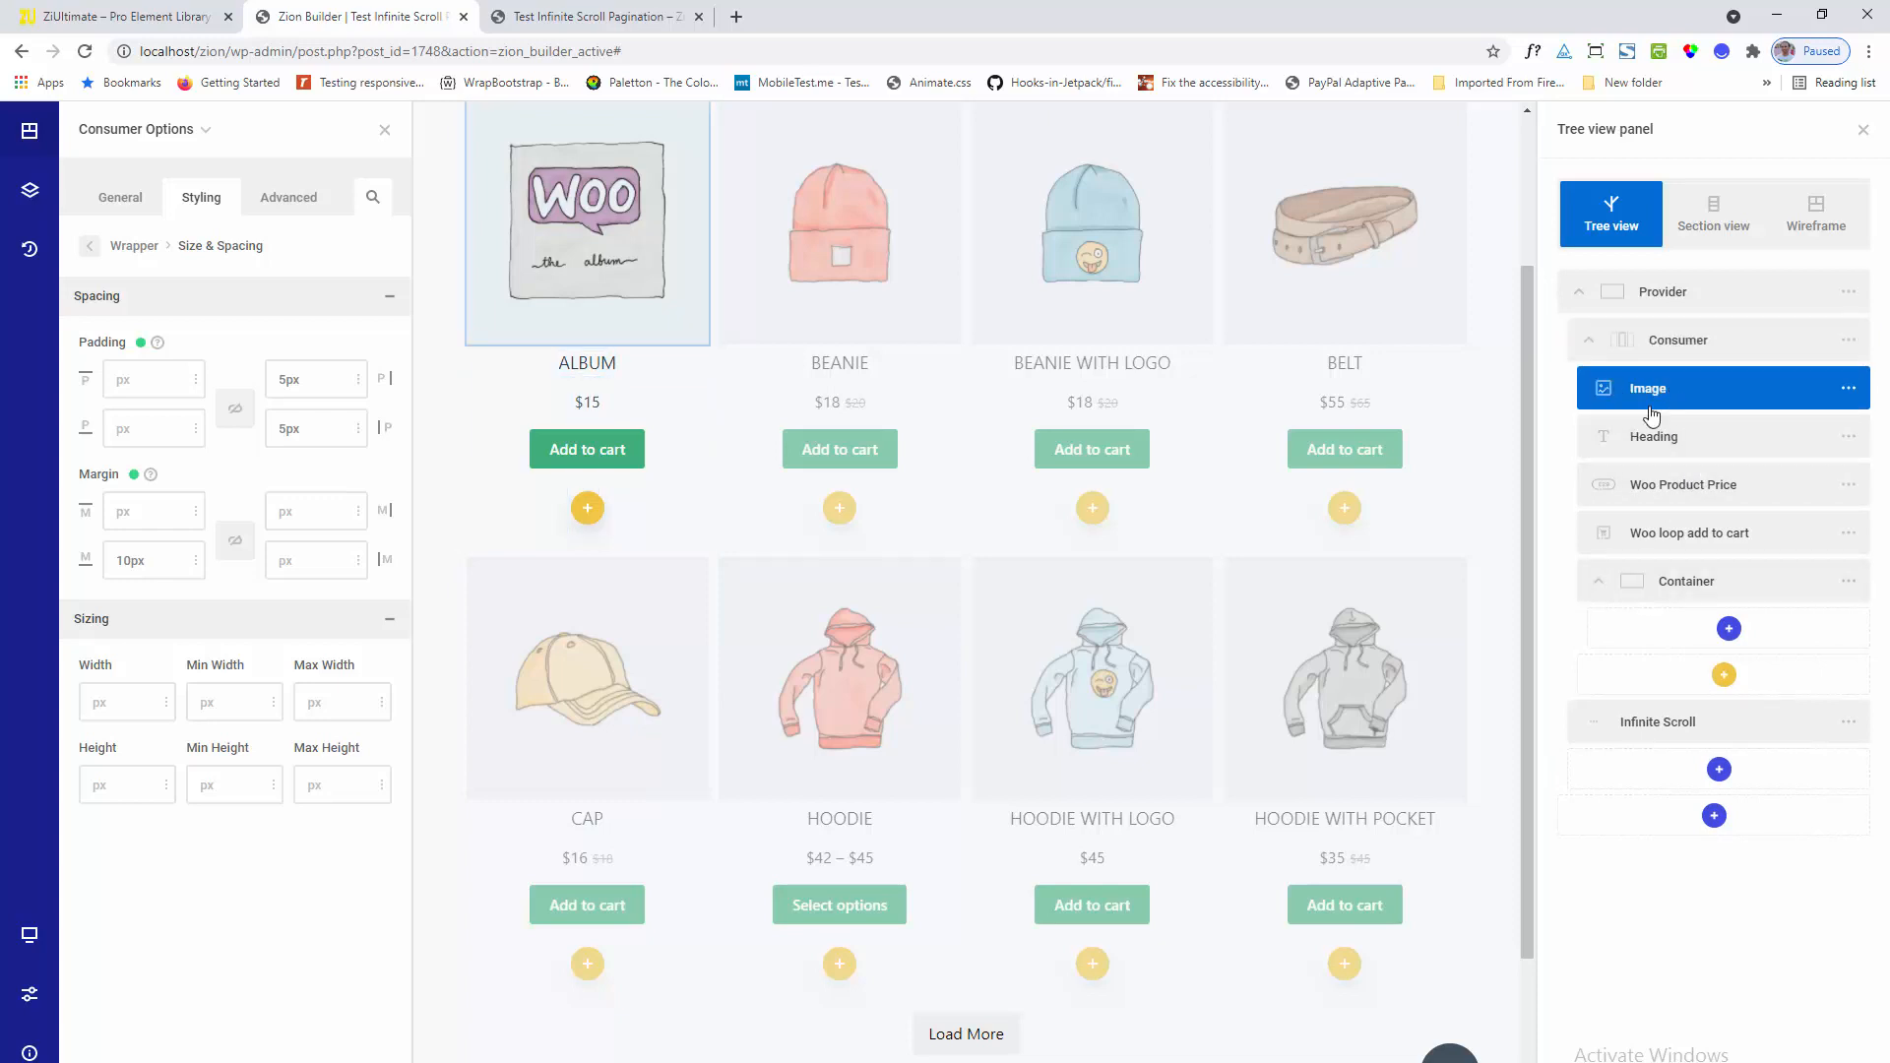
{"action": "left_click", "coordinate": [1669, 440]}
{"action": "left_click_drag", "start_coordinate": [1670, 442], "coordinate": [1722, 575]}
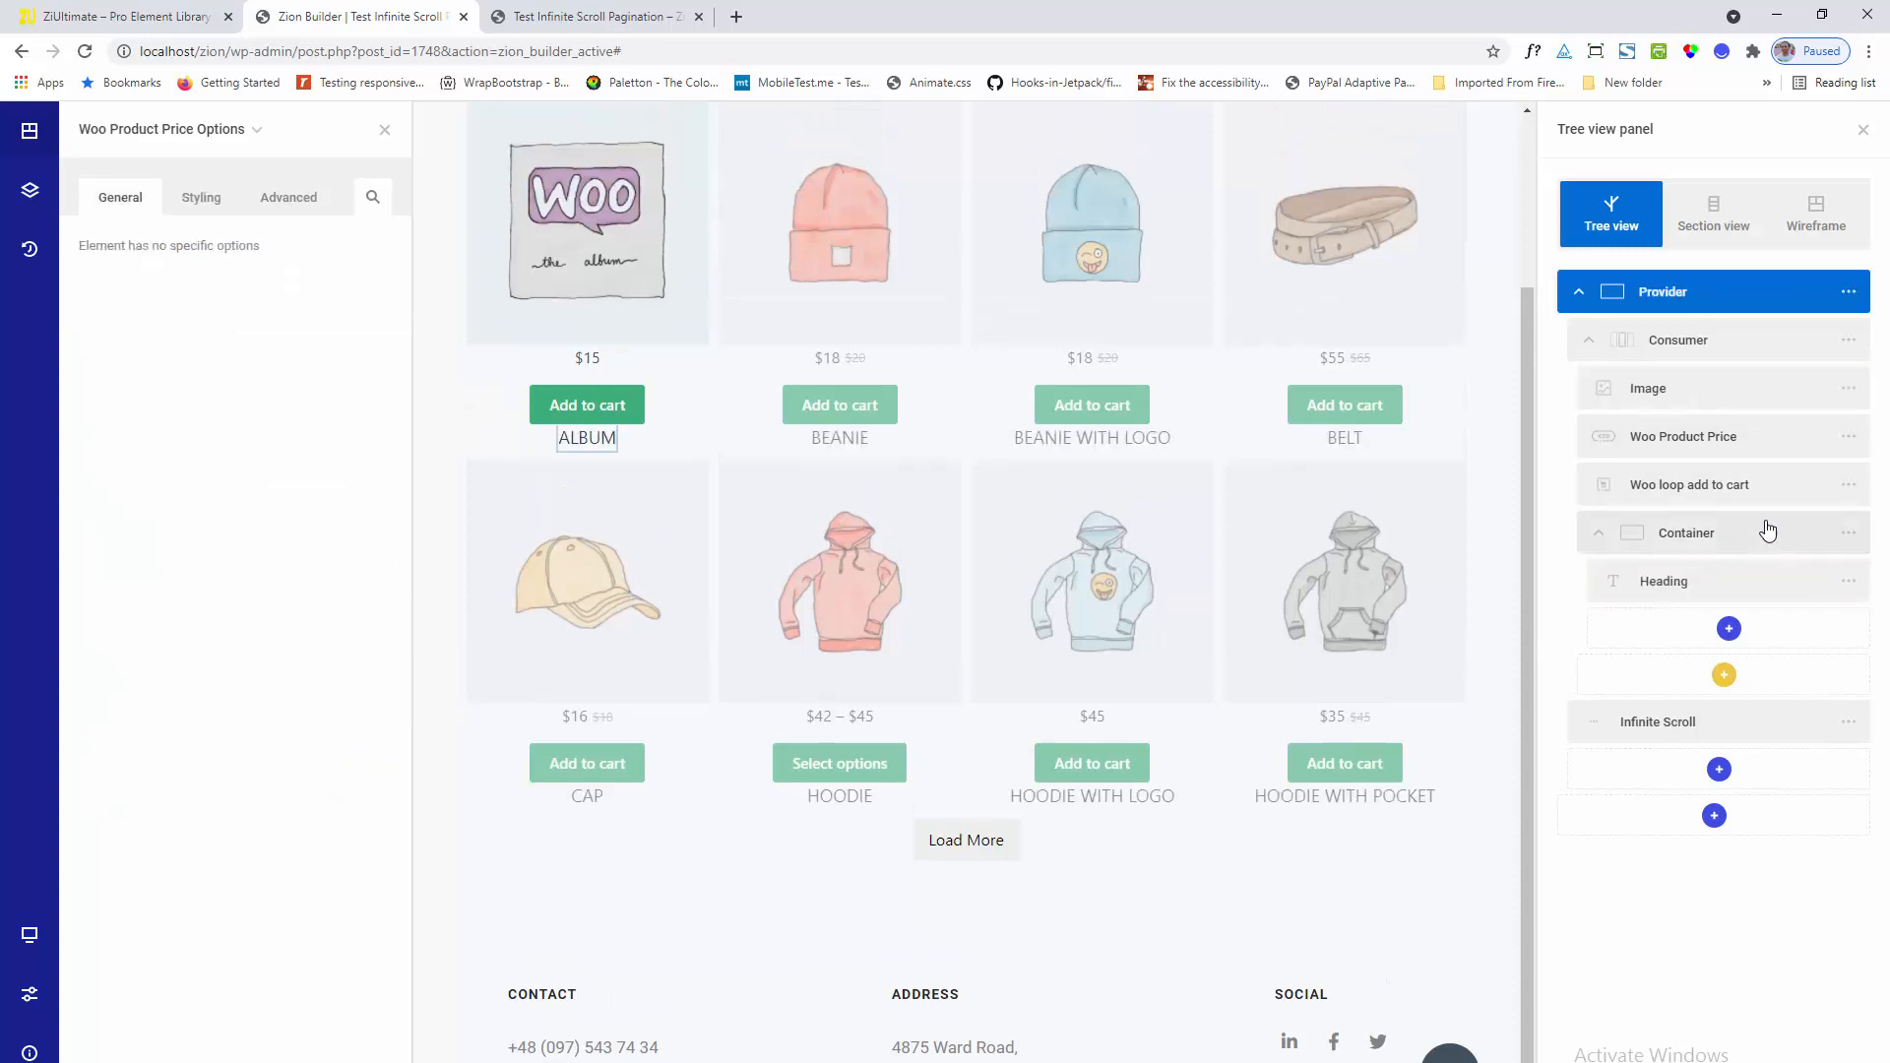
{"action": "left_click_drag", "start_coordinate": [1767, 530], "coordinate": [1780, 438]}
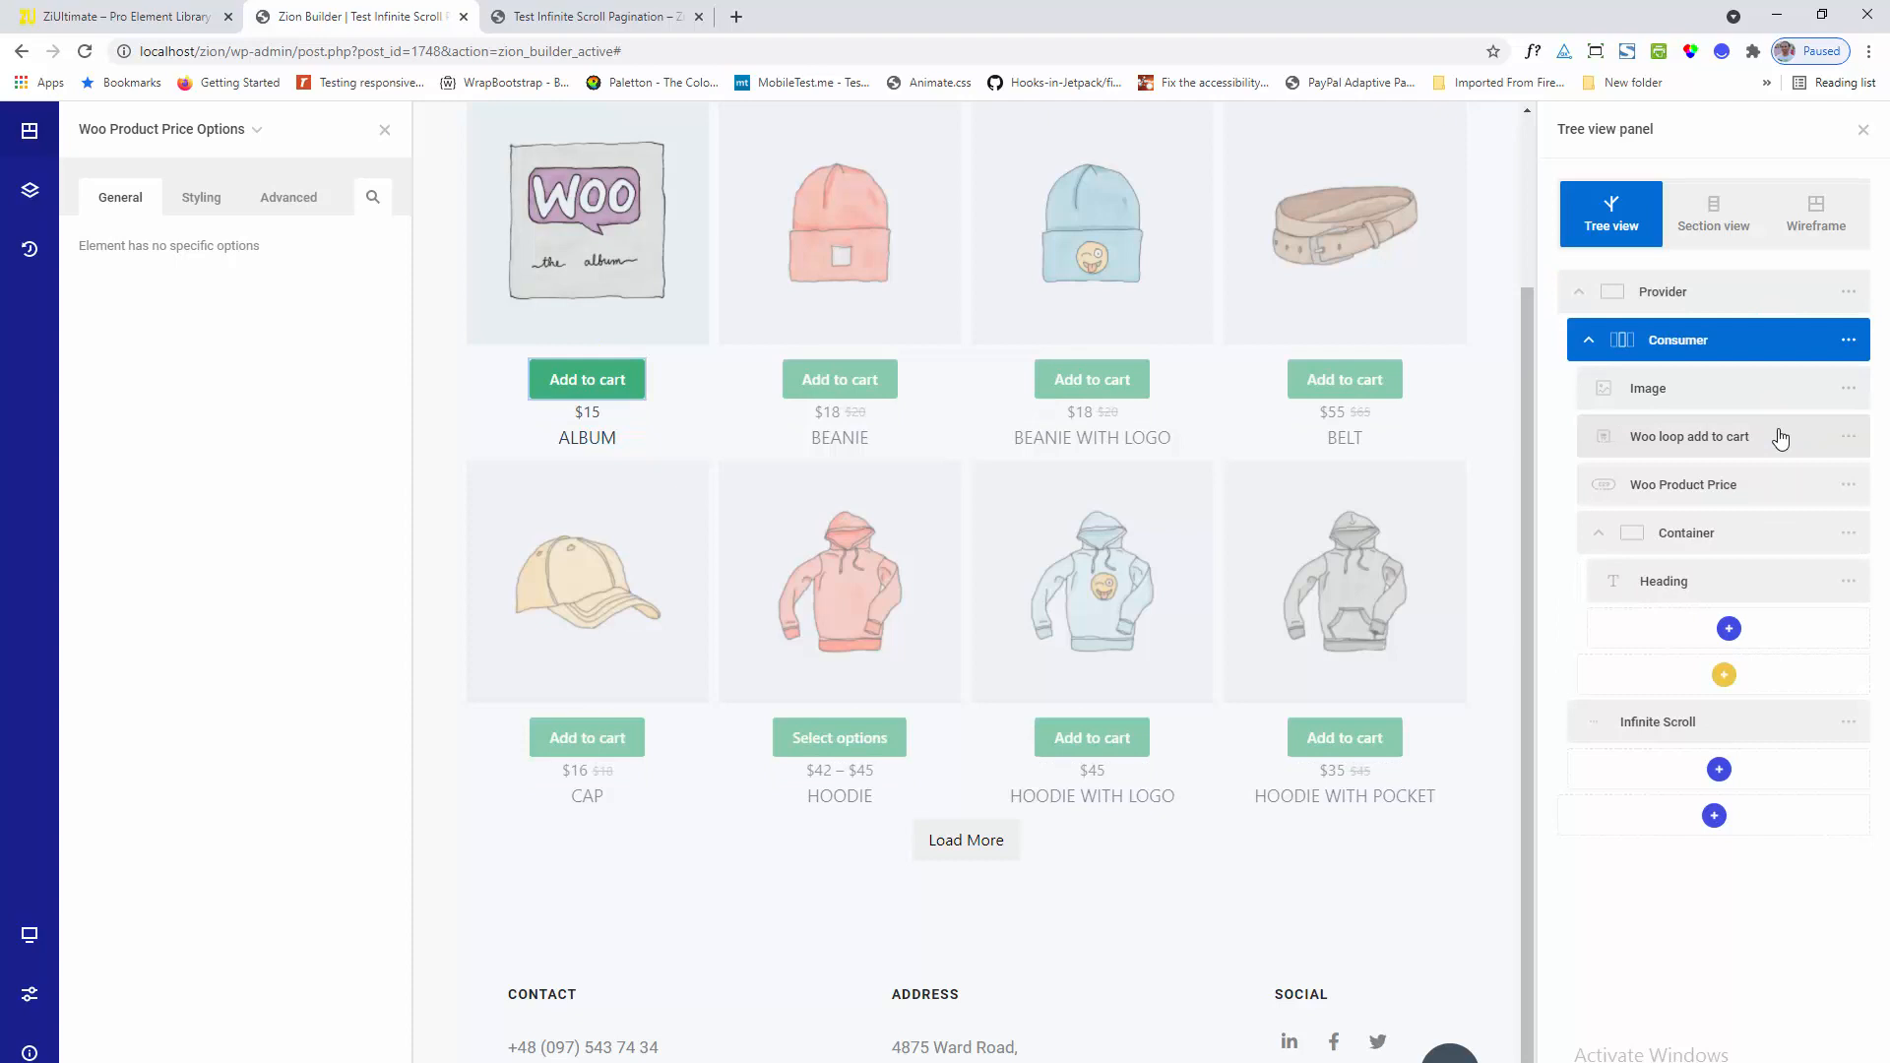
{"action": "left_click", "coordinate": [1717, 489]}
{"action": "left_click_drag", "start_coordinate": [1761, 490], "coordinate": [1792, 520]}
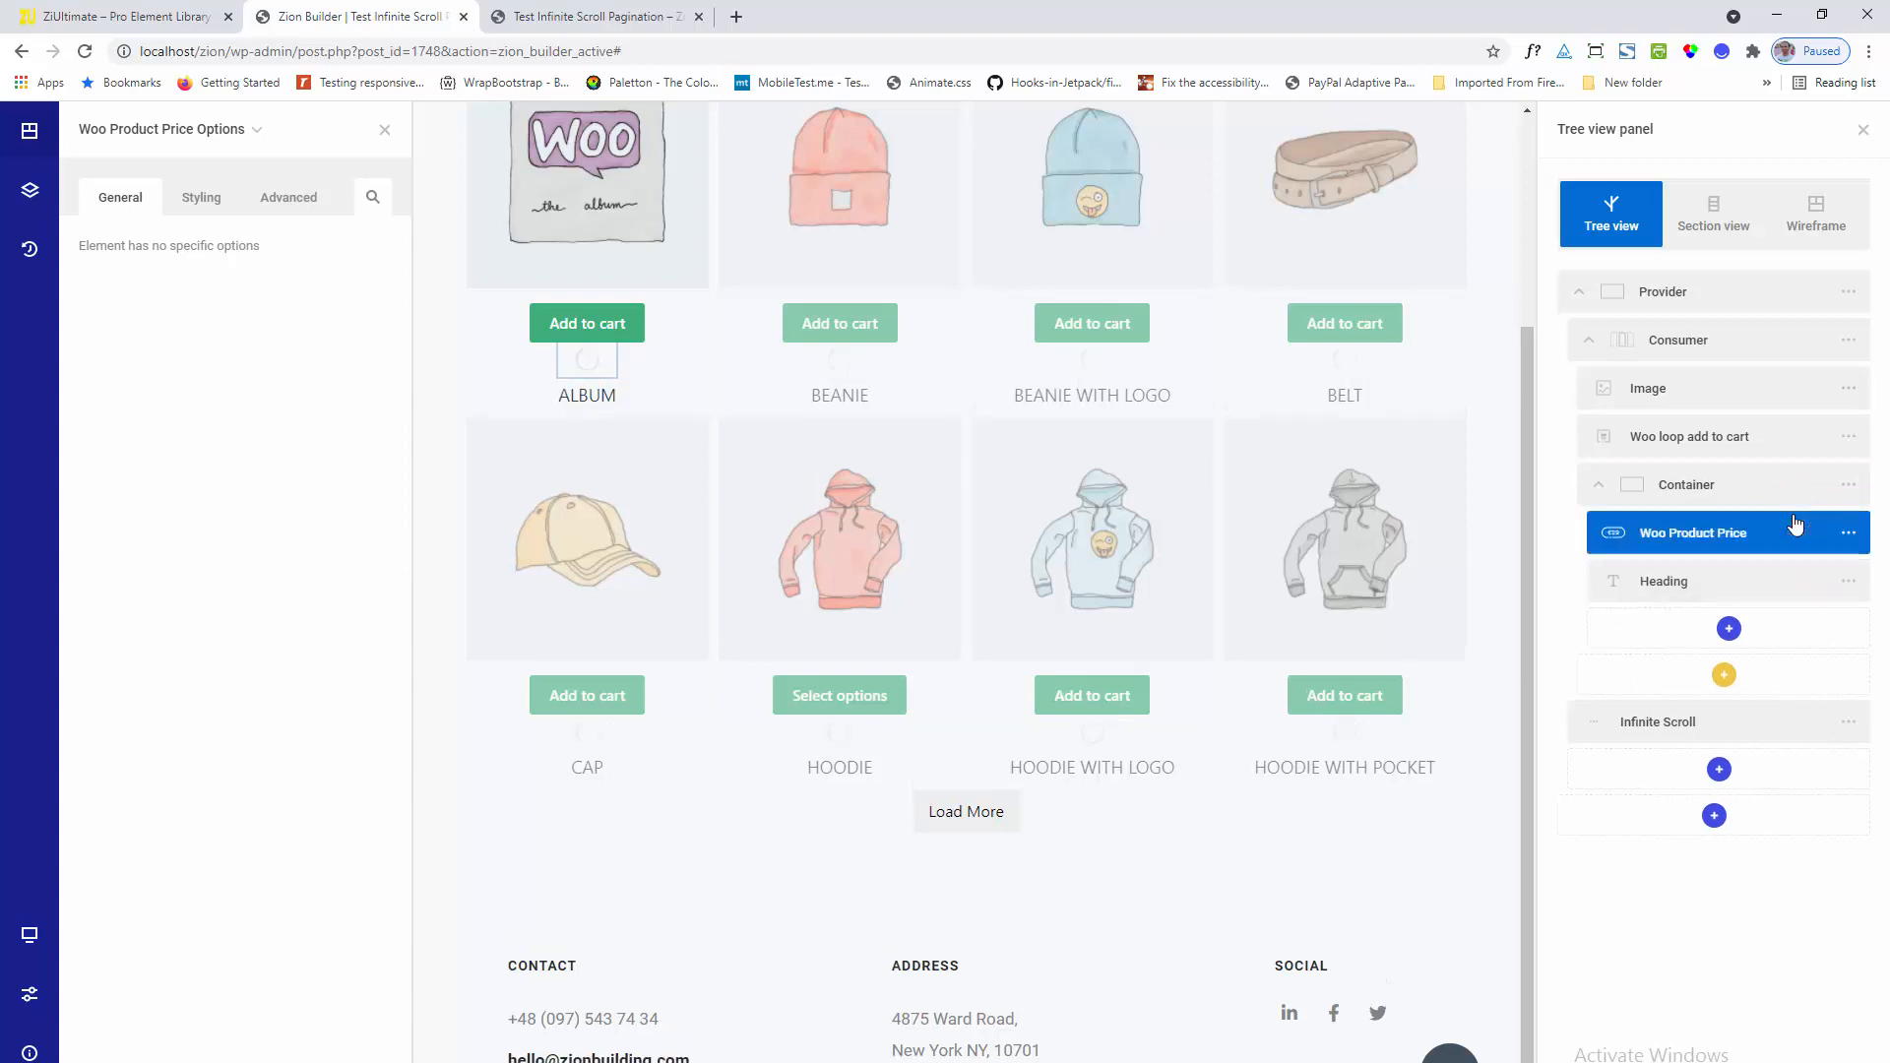
{"action": "left_click", "coordinate": [1759, 451]}
{"action": "left_click_drag", "start_coordinate": [1759, 451], "coordinate": [1772, 539]}
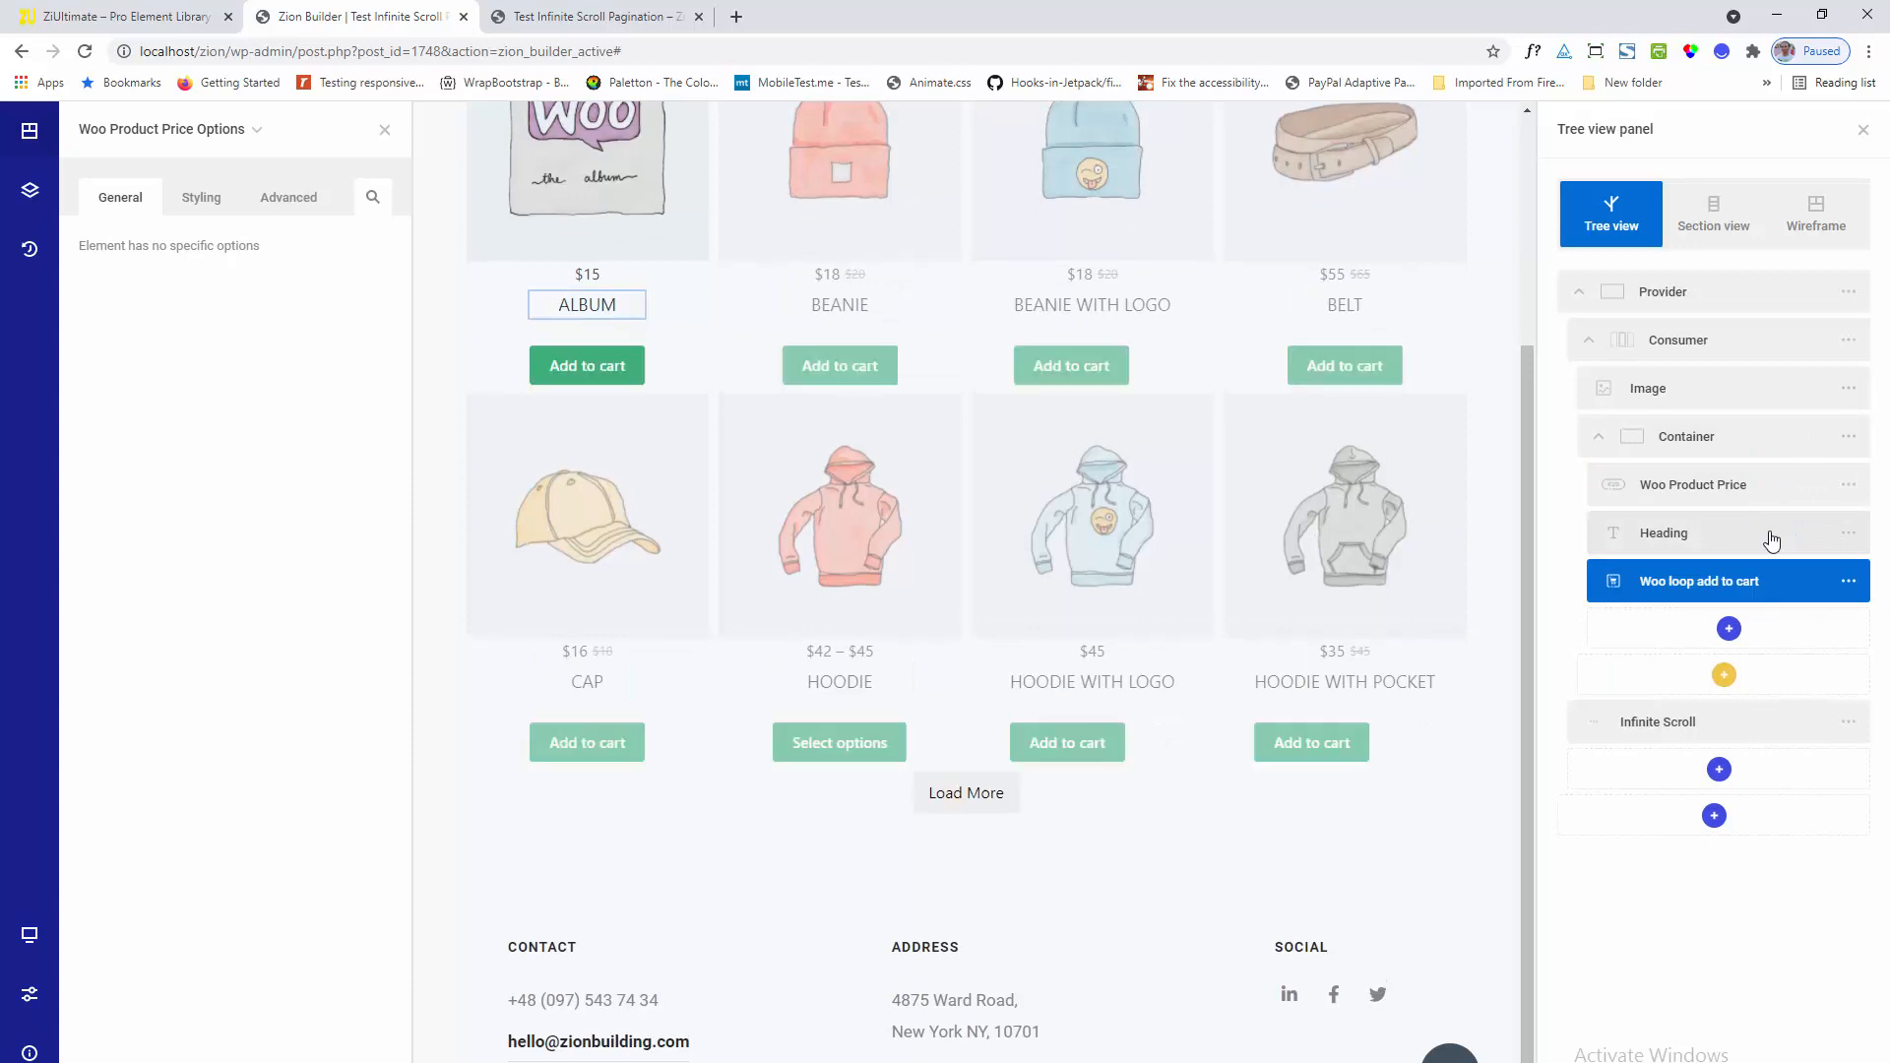
{"action": "left_click", "coordinate": [1763, 489]}
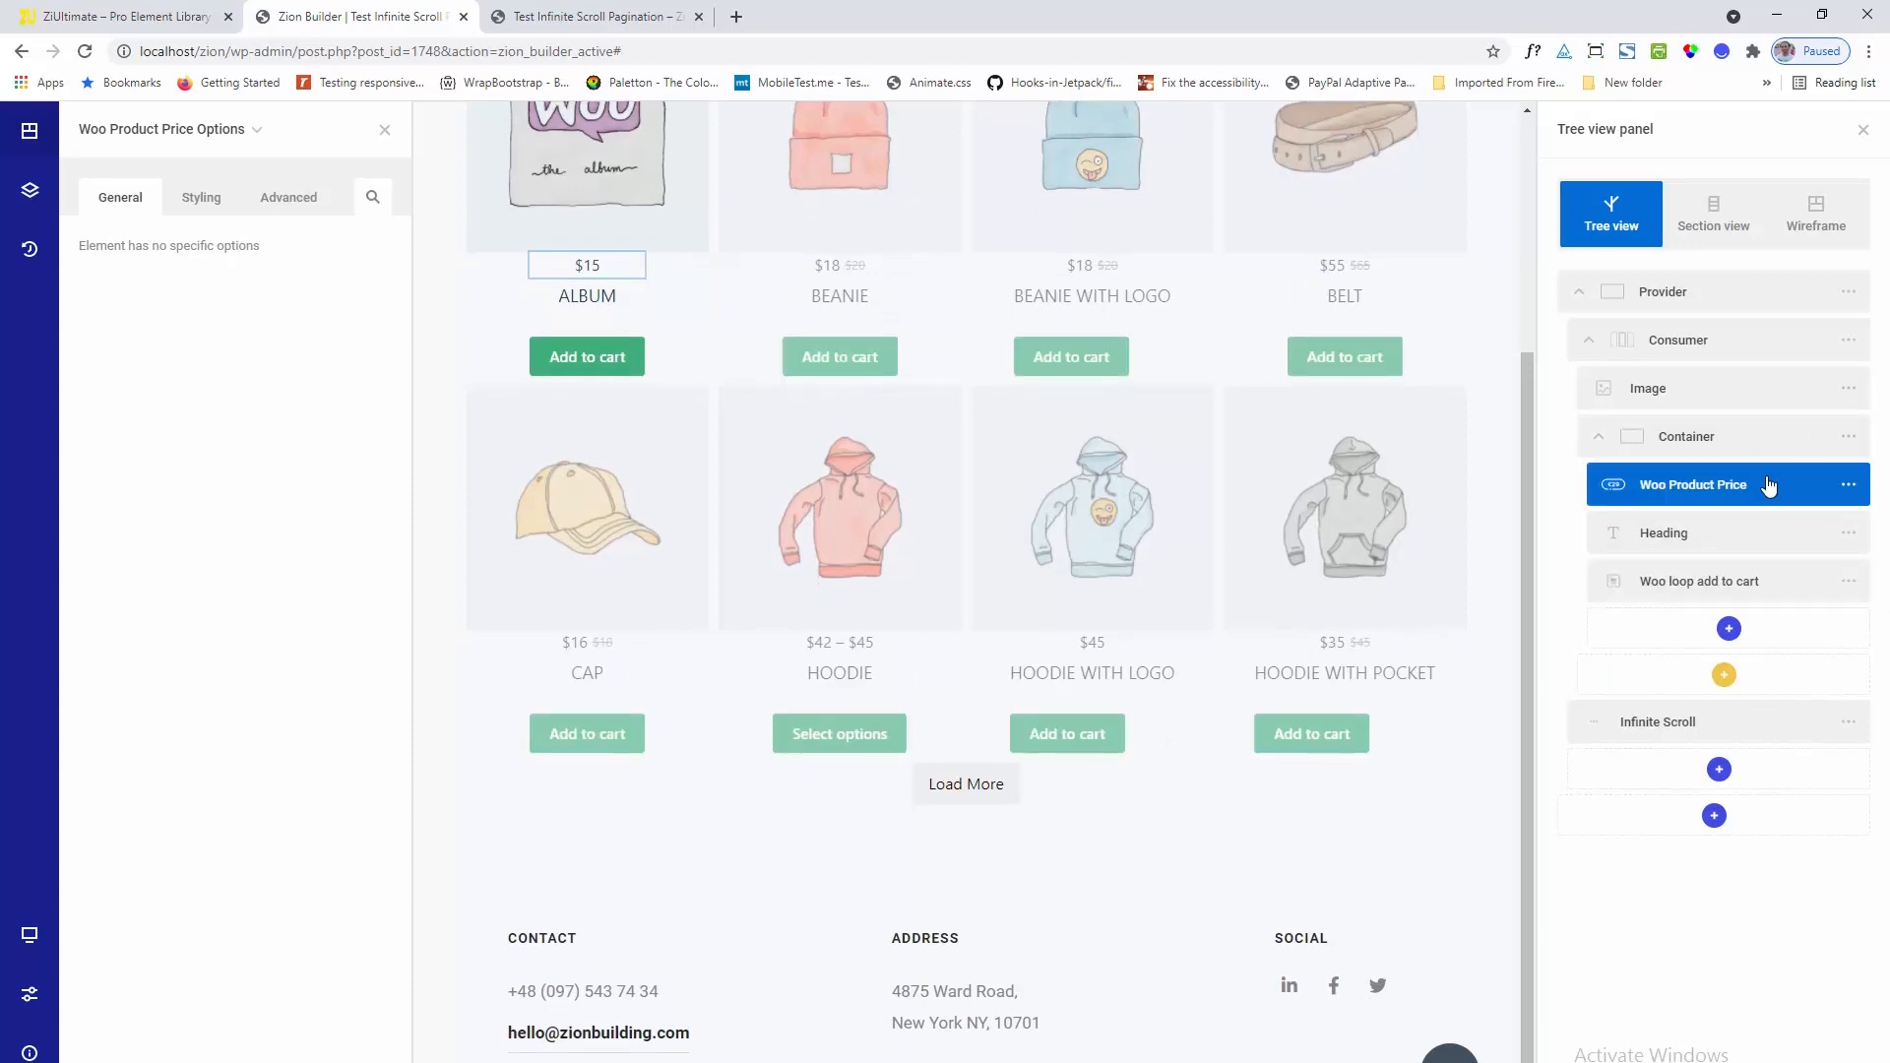
{"action": "left_click_drag", "start_coordinate": [1763, 489], "coordinate": [1775, 507]}
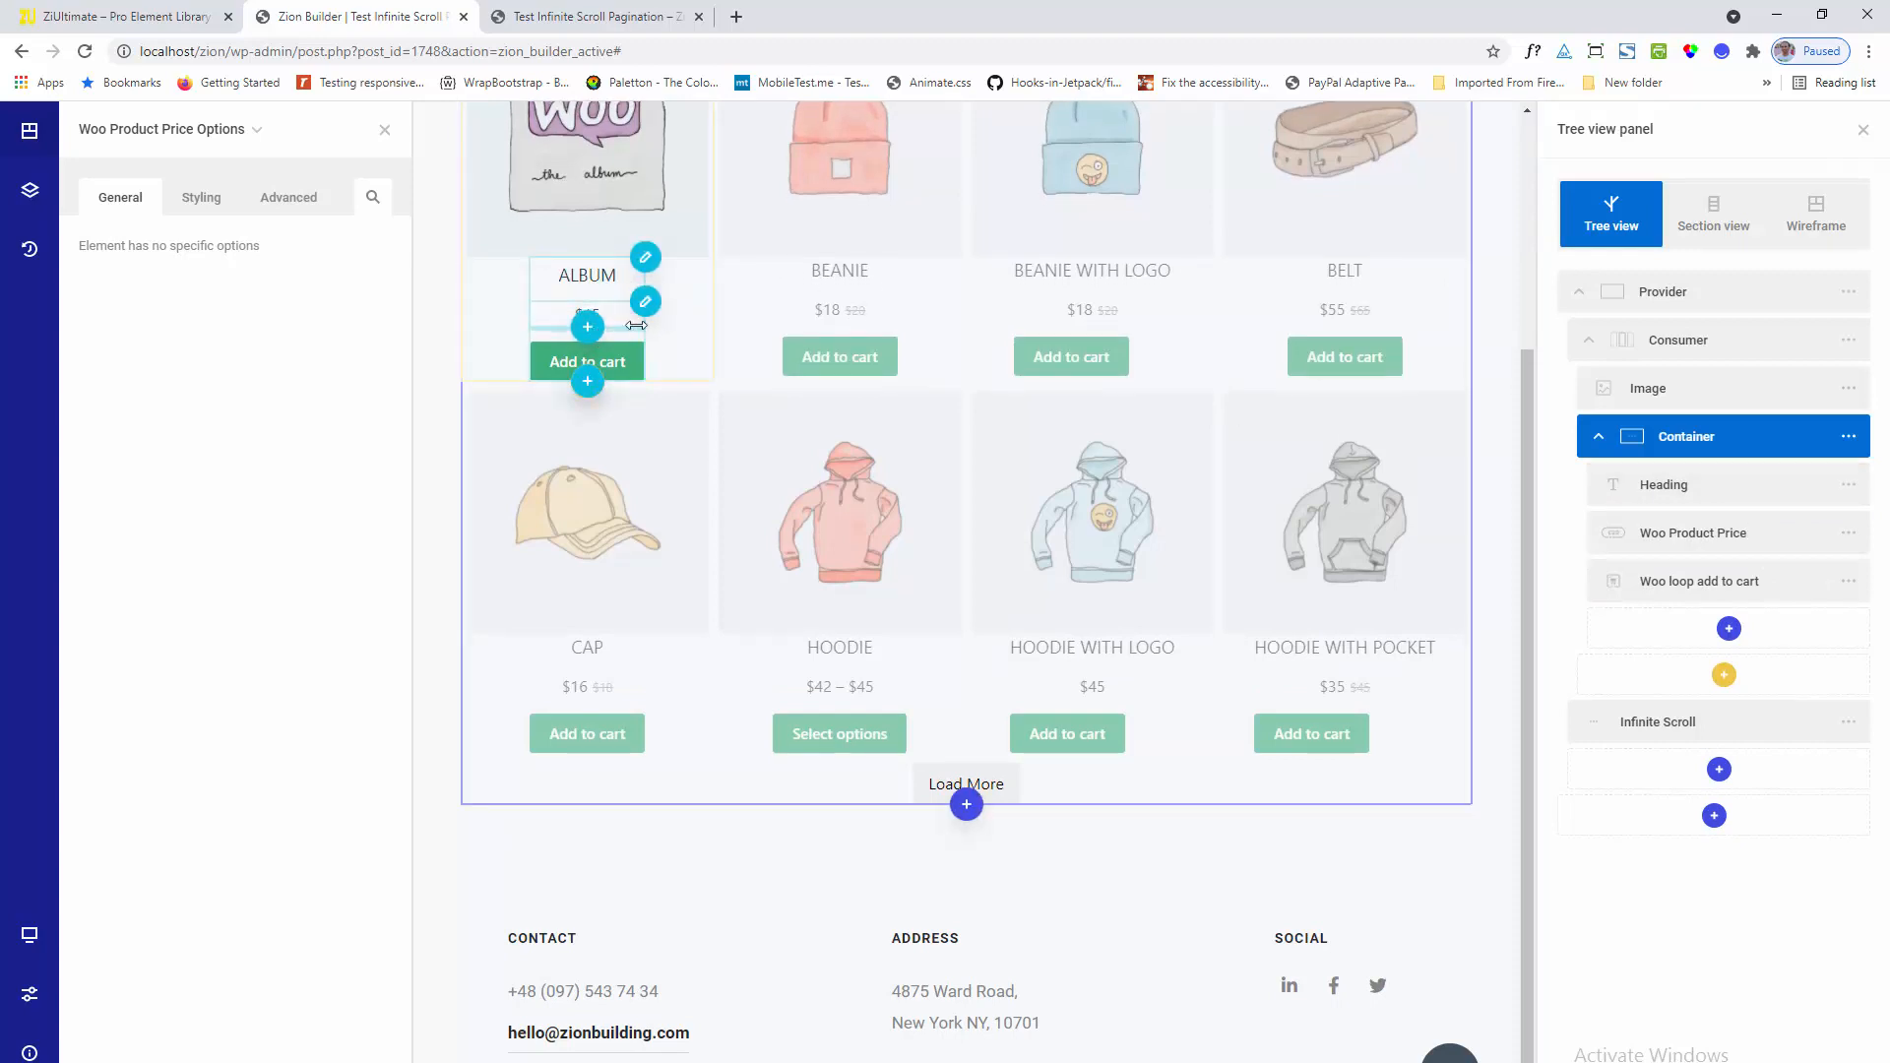
Open the Container element's options and set its wrapper width to 100%
{"action": "right_click", "coordinate": [1705, 436]}
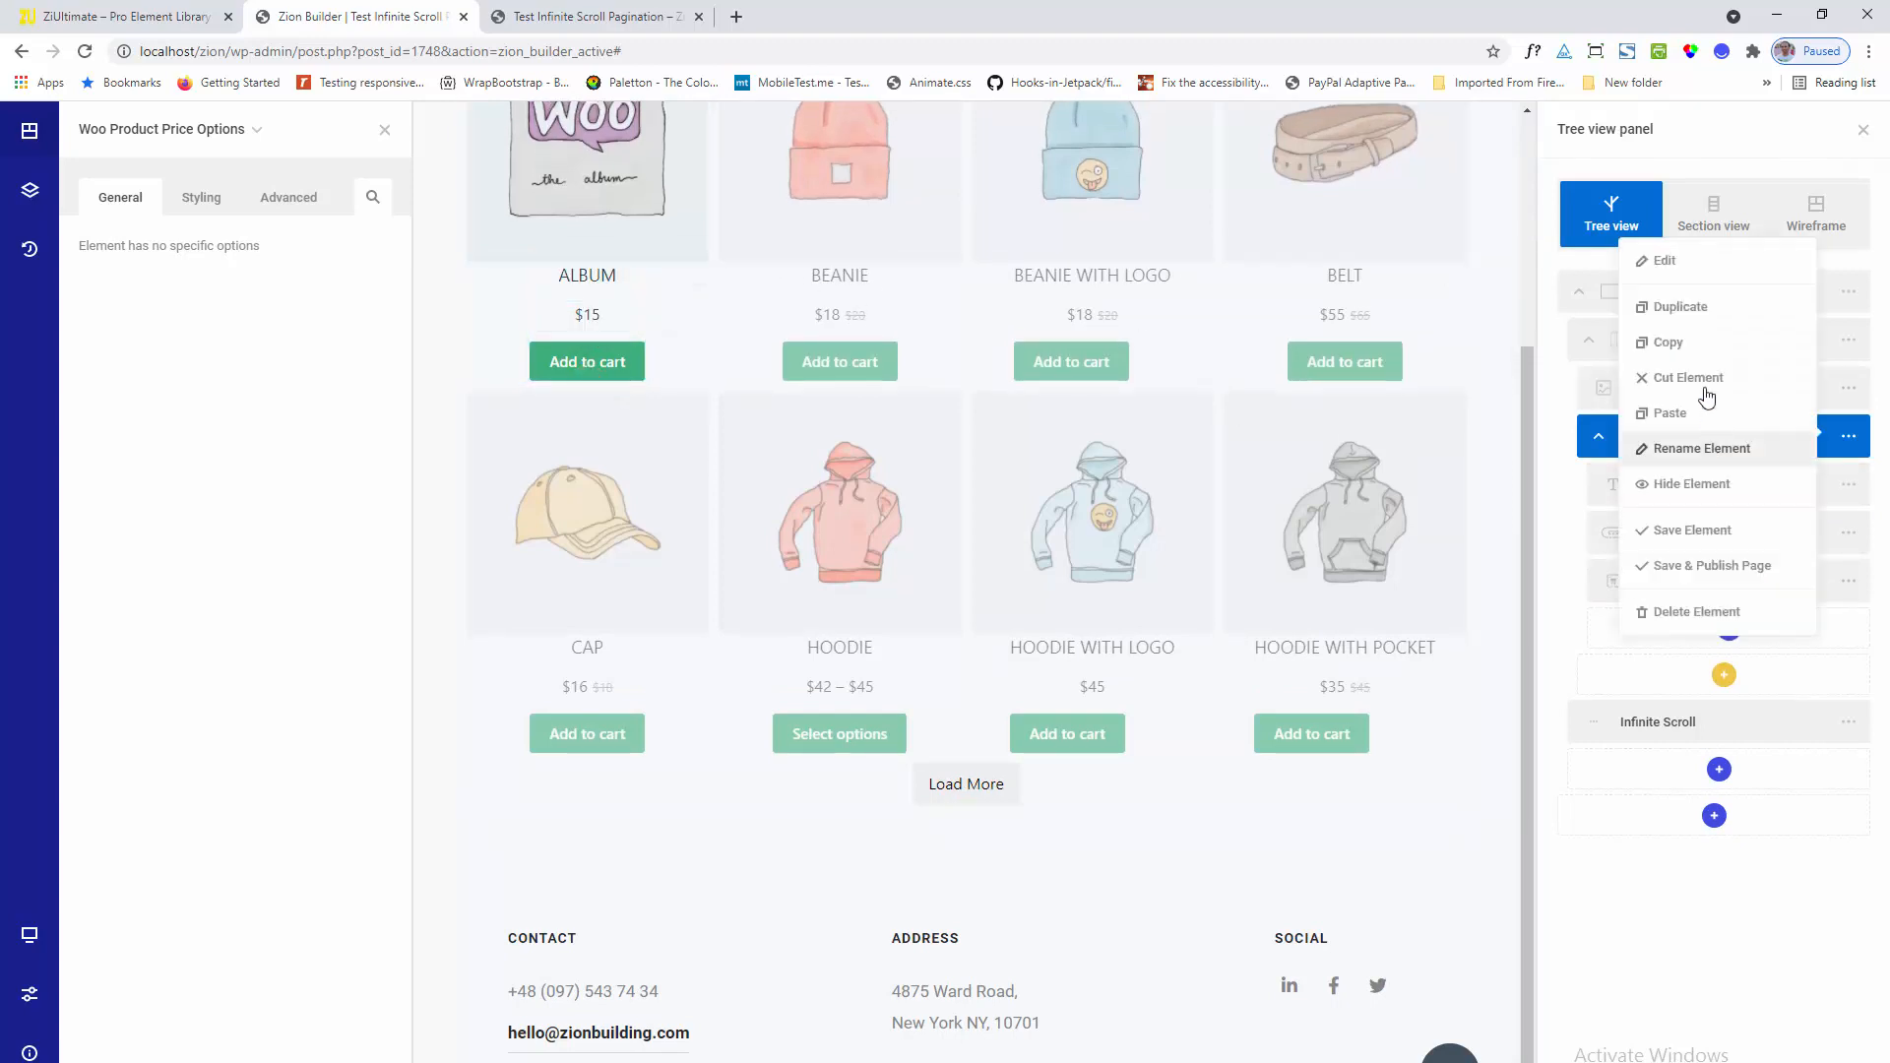
{"action": "left_click", "coordinate": [1664, 260]}
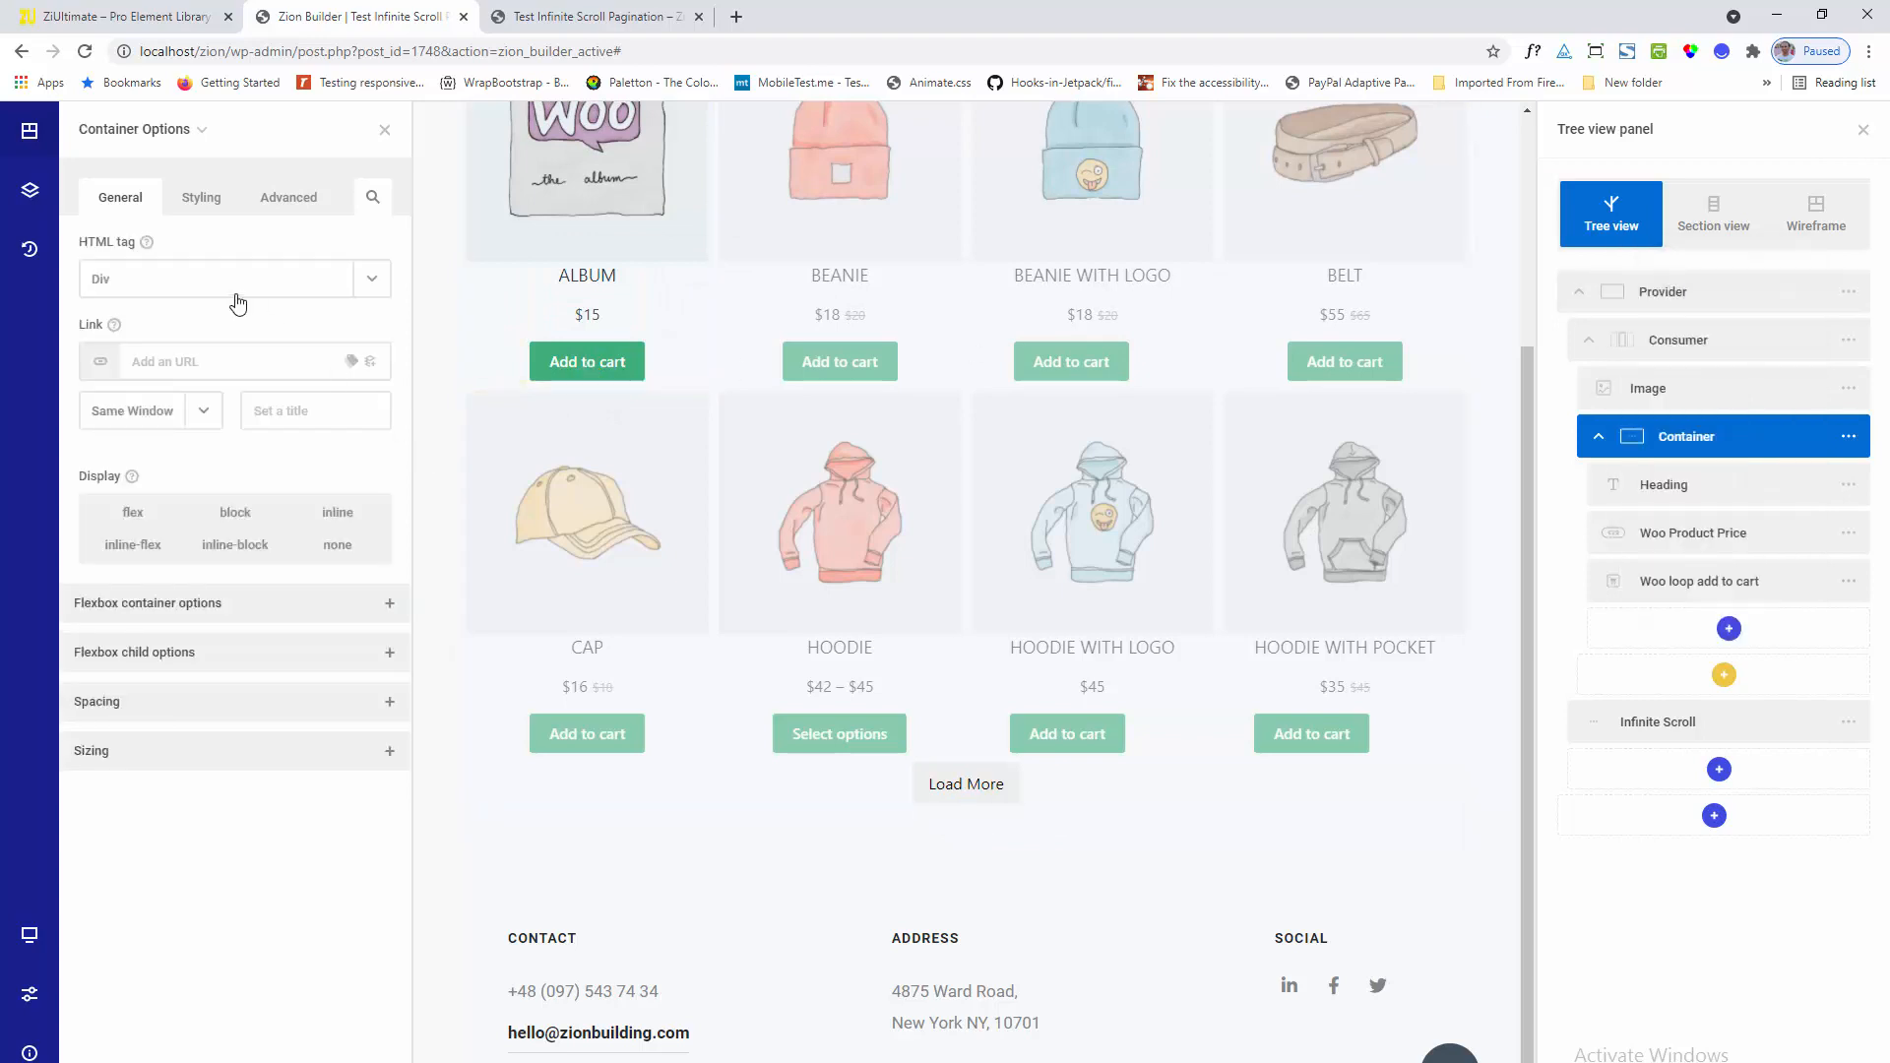
{"action": "left_click", "coordinate": [215, 215]}
{"action": "left_click", "coordinate": [246, 287]}
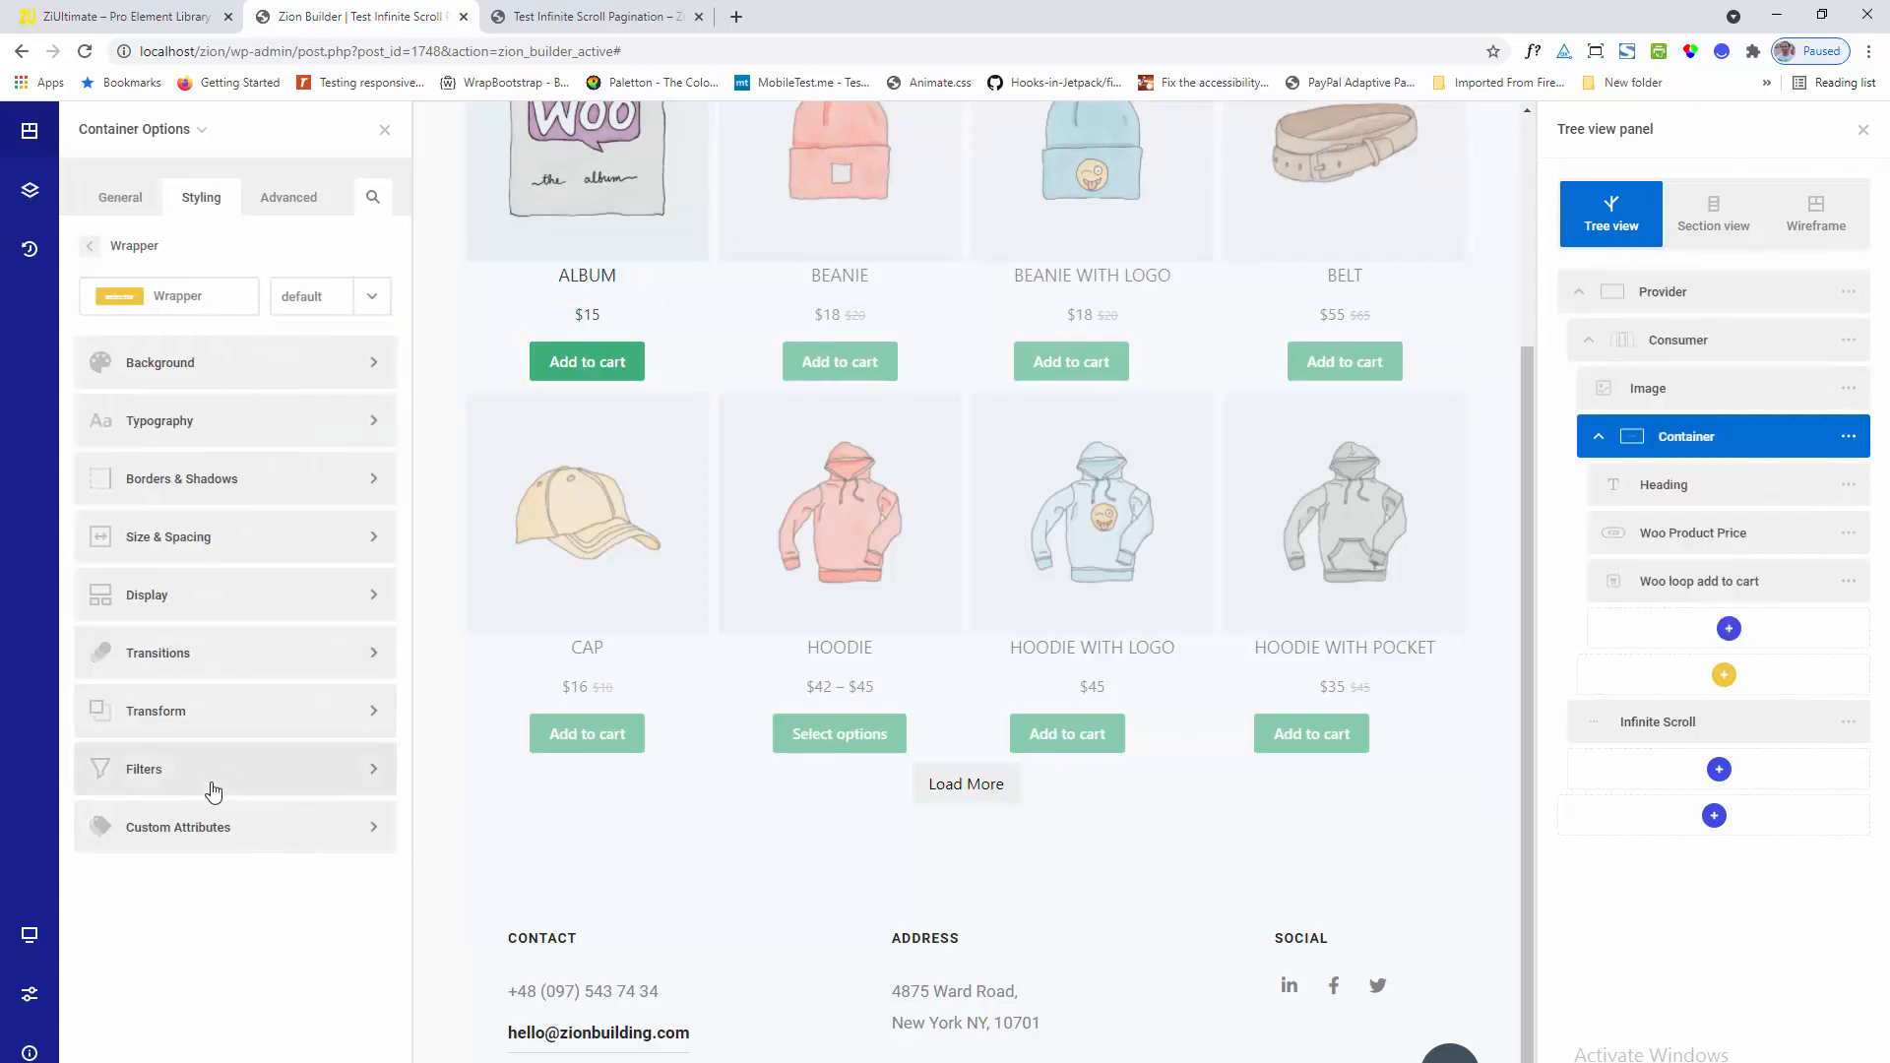
{"action": "left_click", "coordinate": [176, 551]}
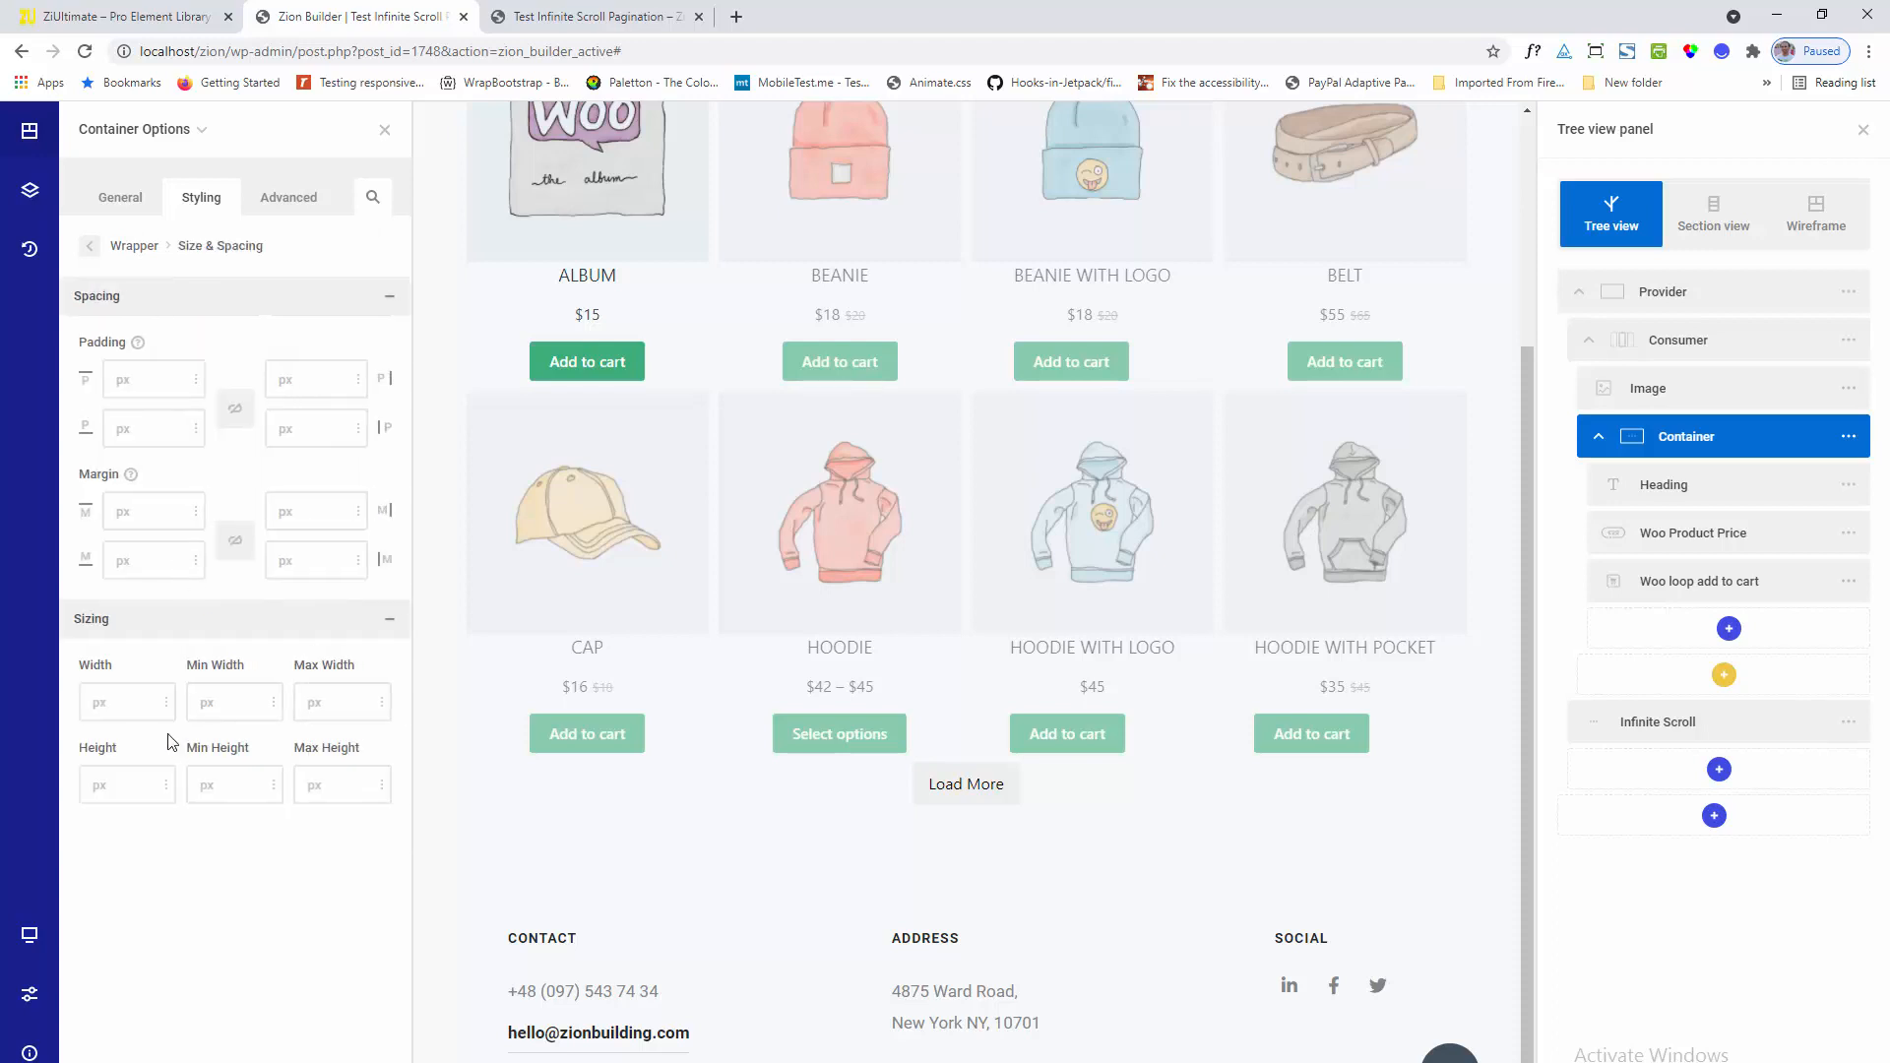
{"action": "left_click", "coordinate": [94, 704]}
{"action": "type", "text": "100"}
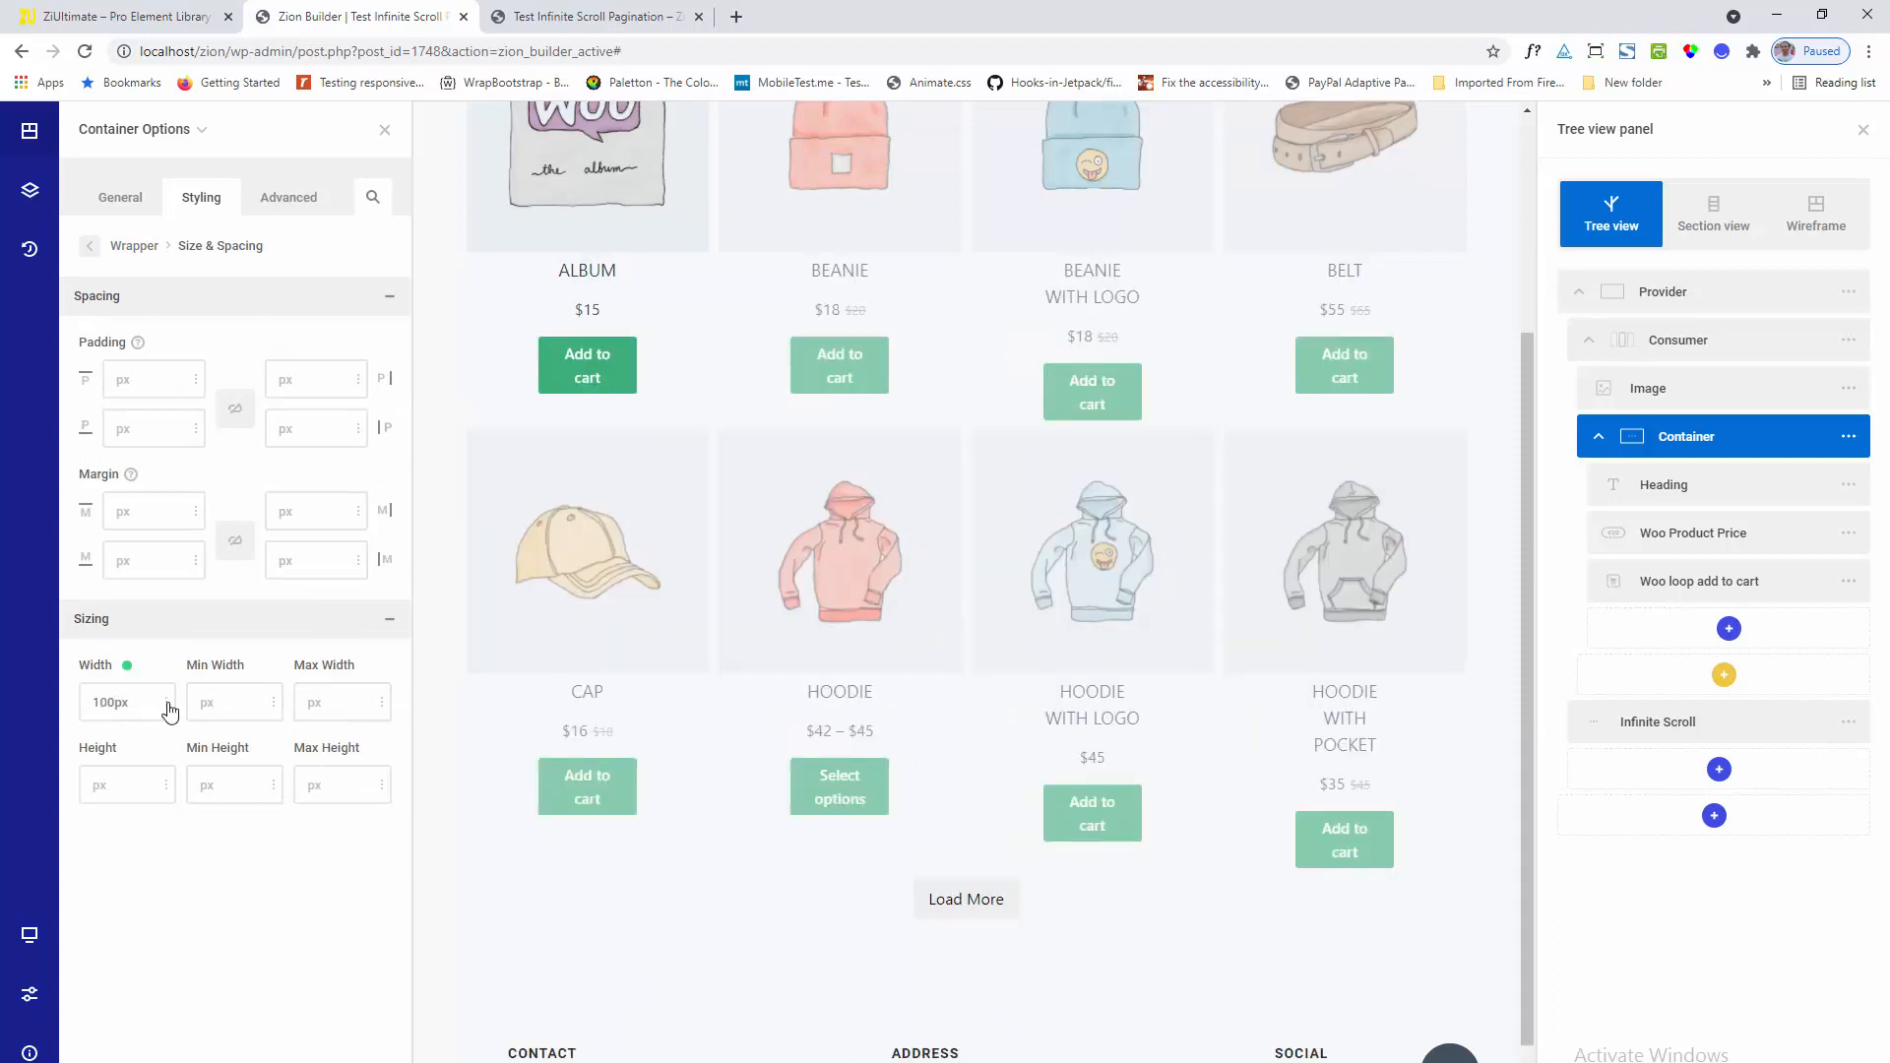
{"action": "left_click", "coordinate": [169, 709]}
{"action": "left_click", "coordinate": [143, 884]}
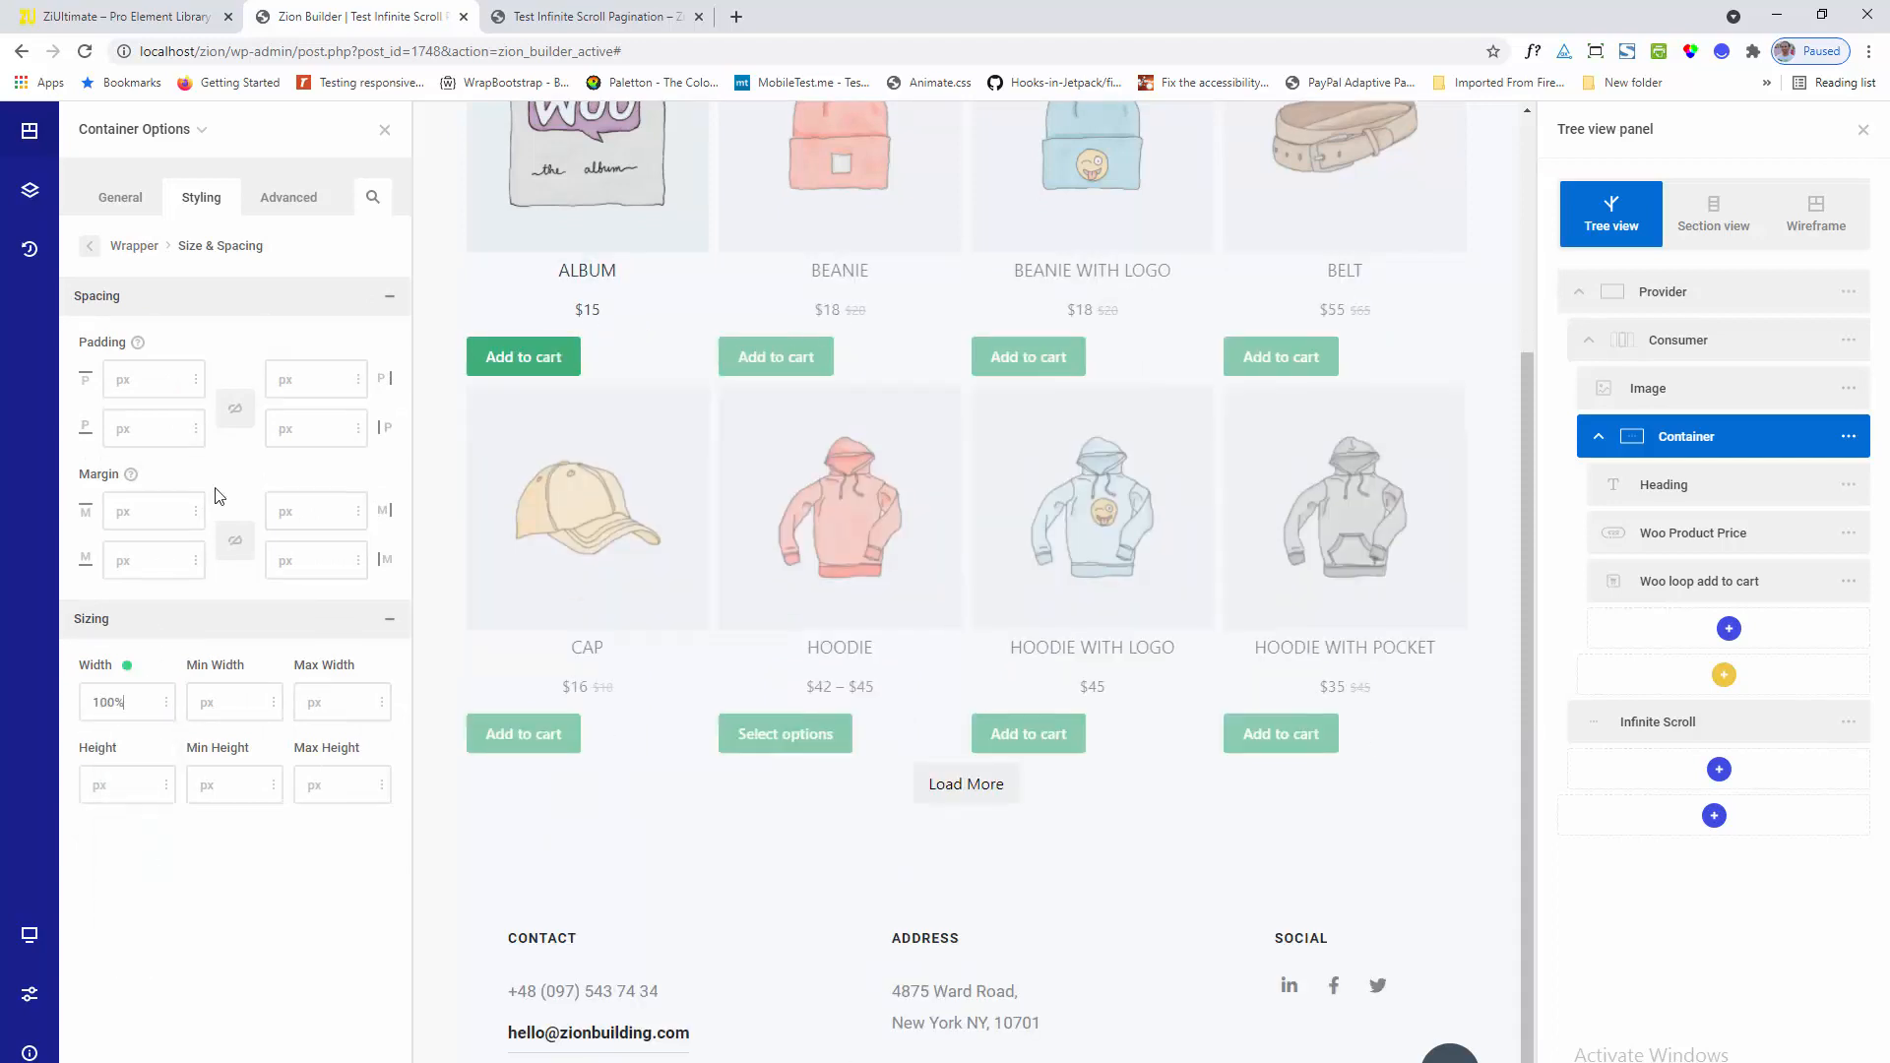
Set the Container's right and left padding to 18%, trying 8% first
{"action": "left_click", "coordinate": [358, 380]}
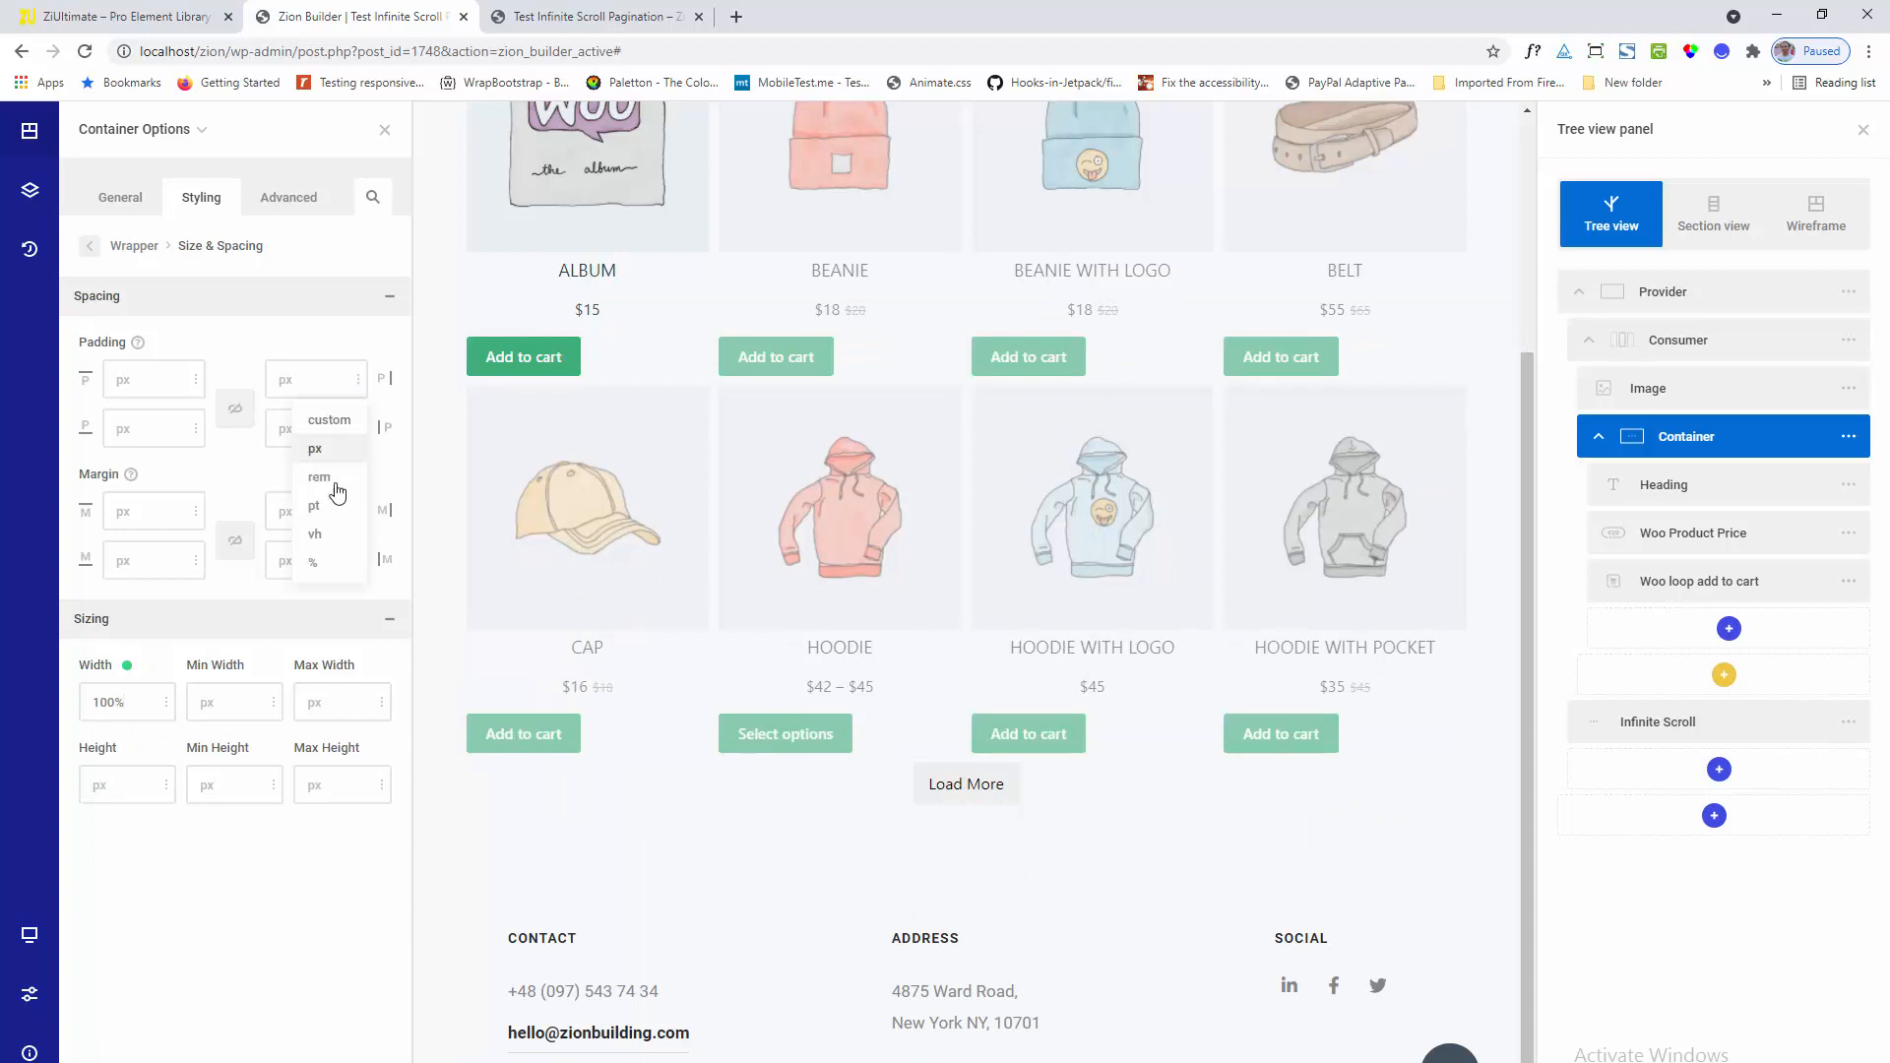
{"action": "left_click", "coordinate": [317, 564]}
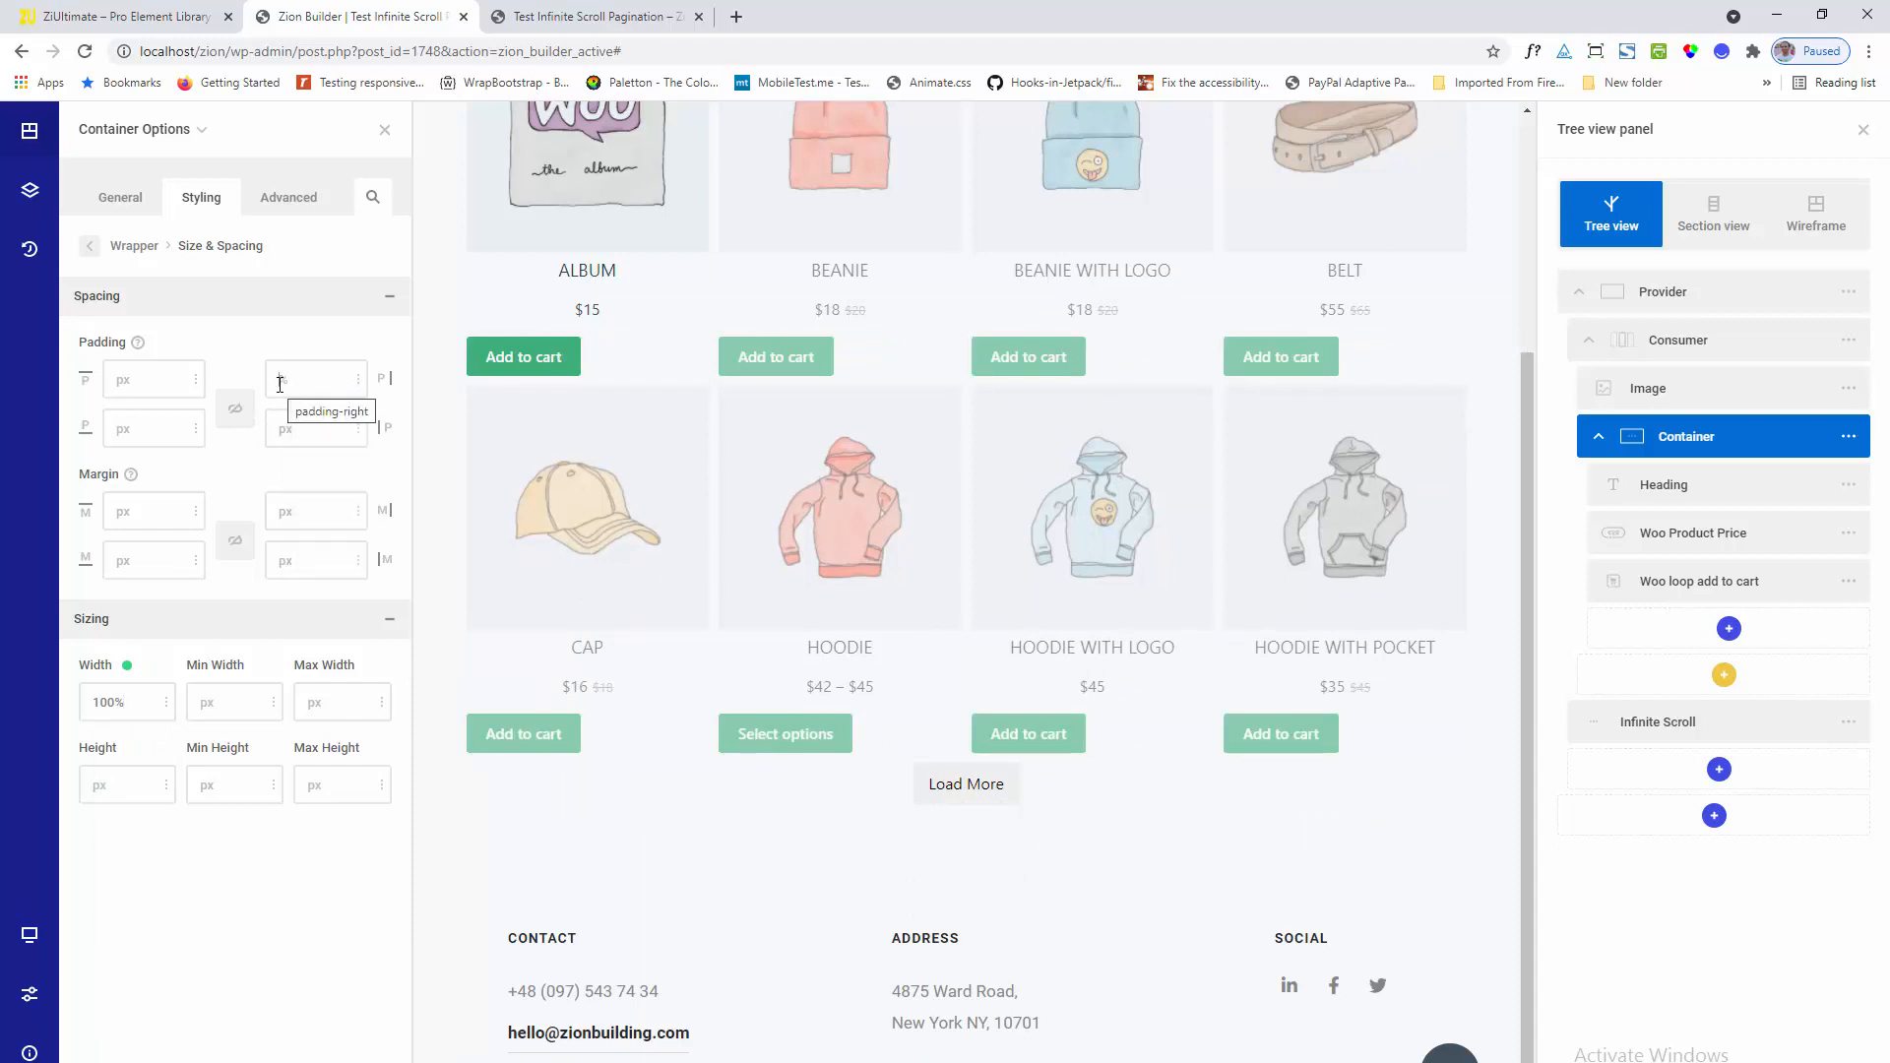
{"action": "left_click", "coordinate": [280, 384]}
{"action": "type", "text": "8"}
{"action": "left_click", "coordinate": [362, 438]}
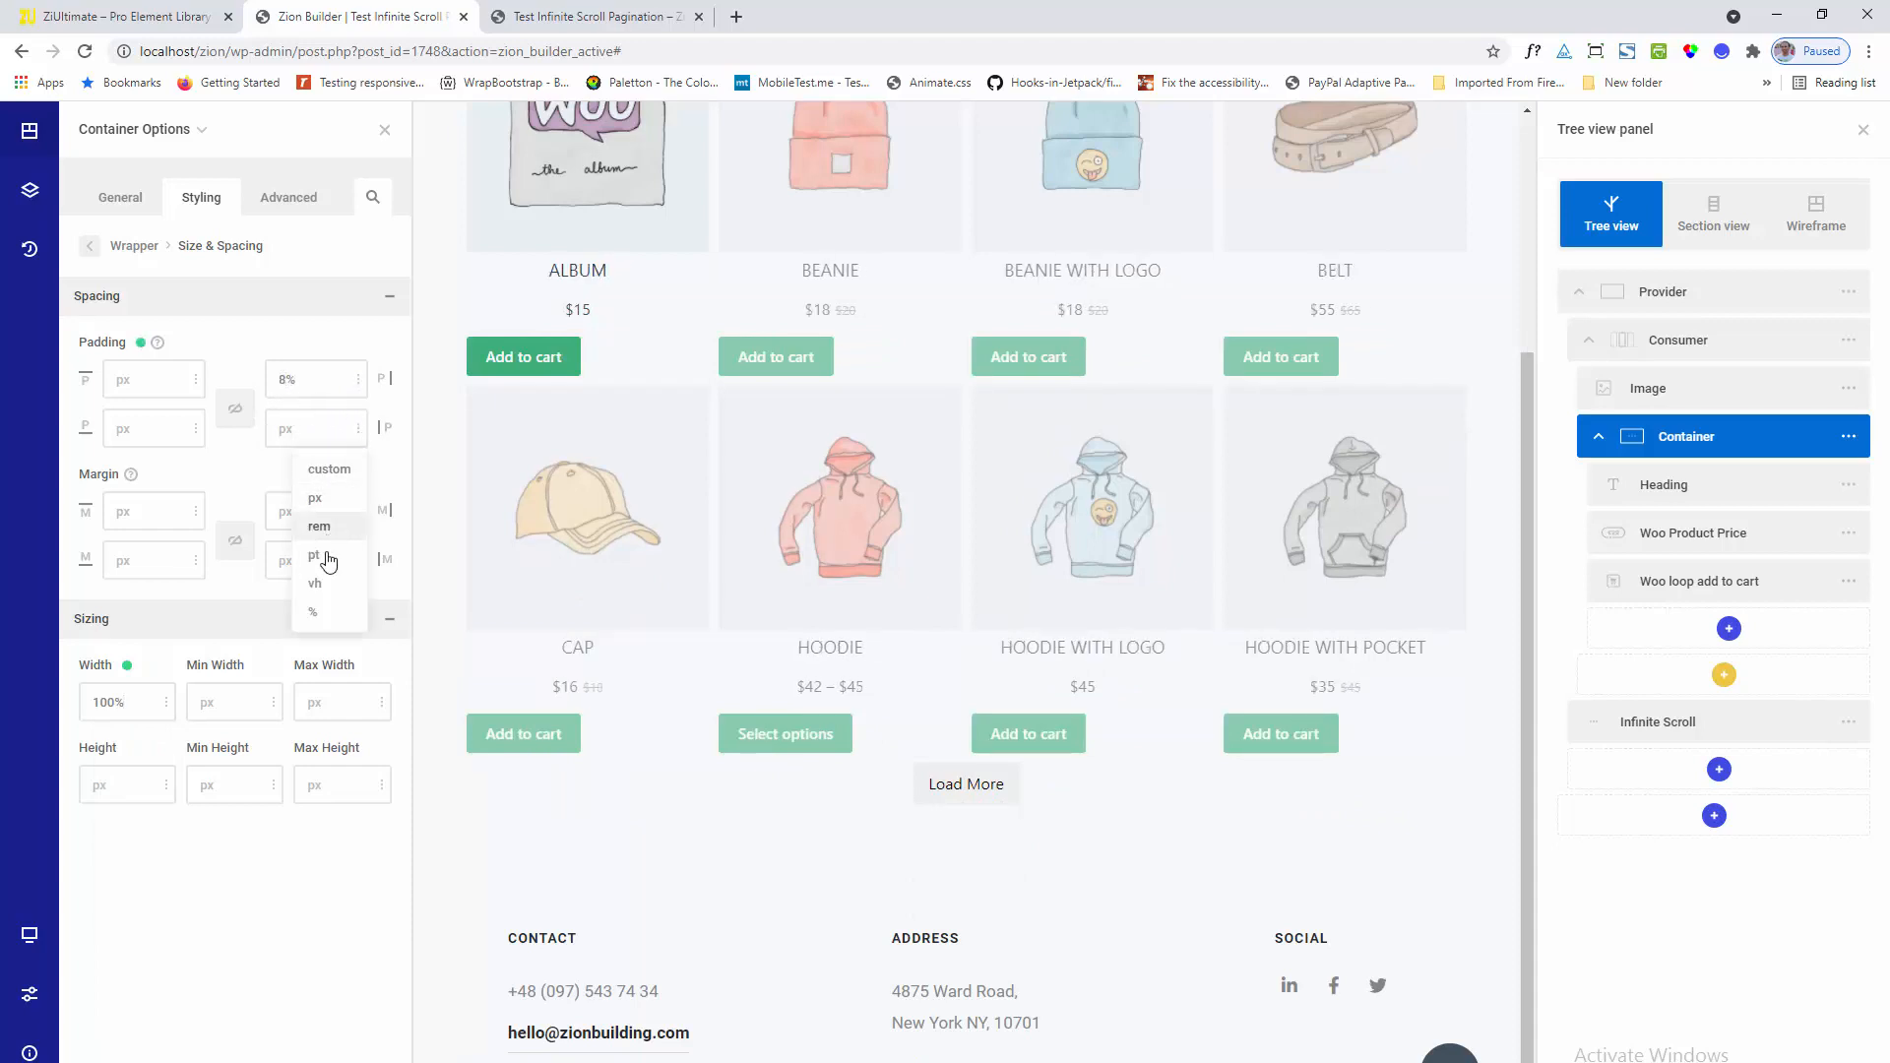
{"action": "left_click", "coordinate": [317, 612]}
{"action": "left_click", "coordinate": [275, 433]}
{"action": "type", "text": "8"}
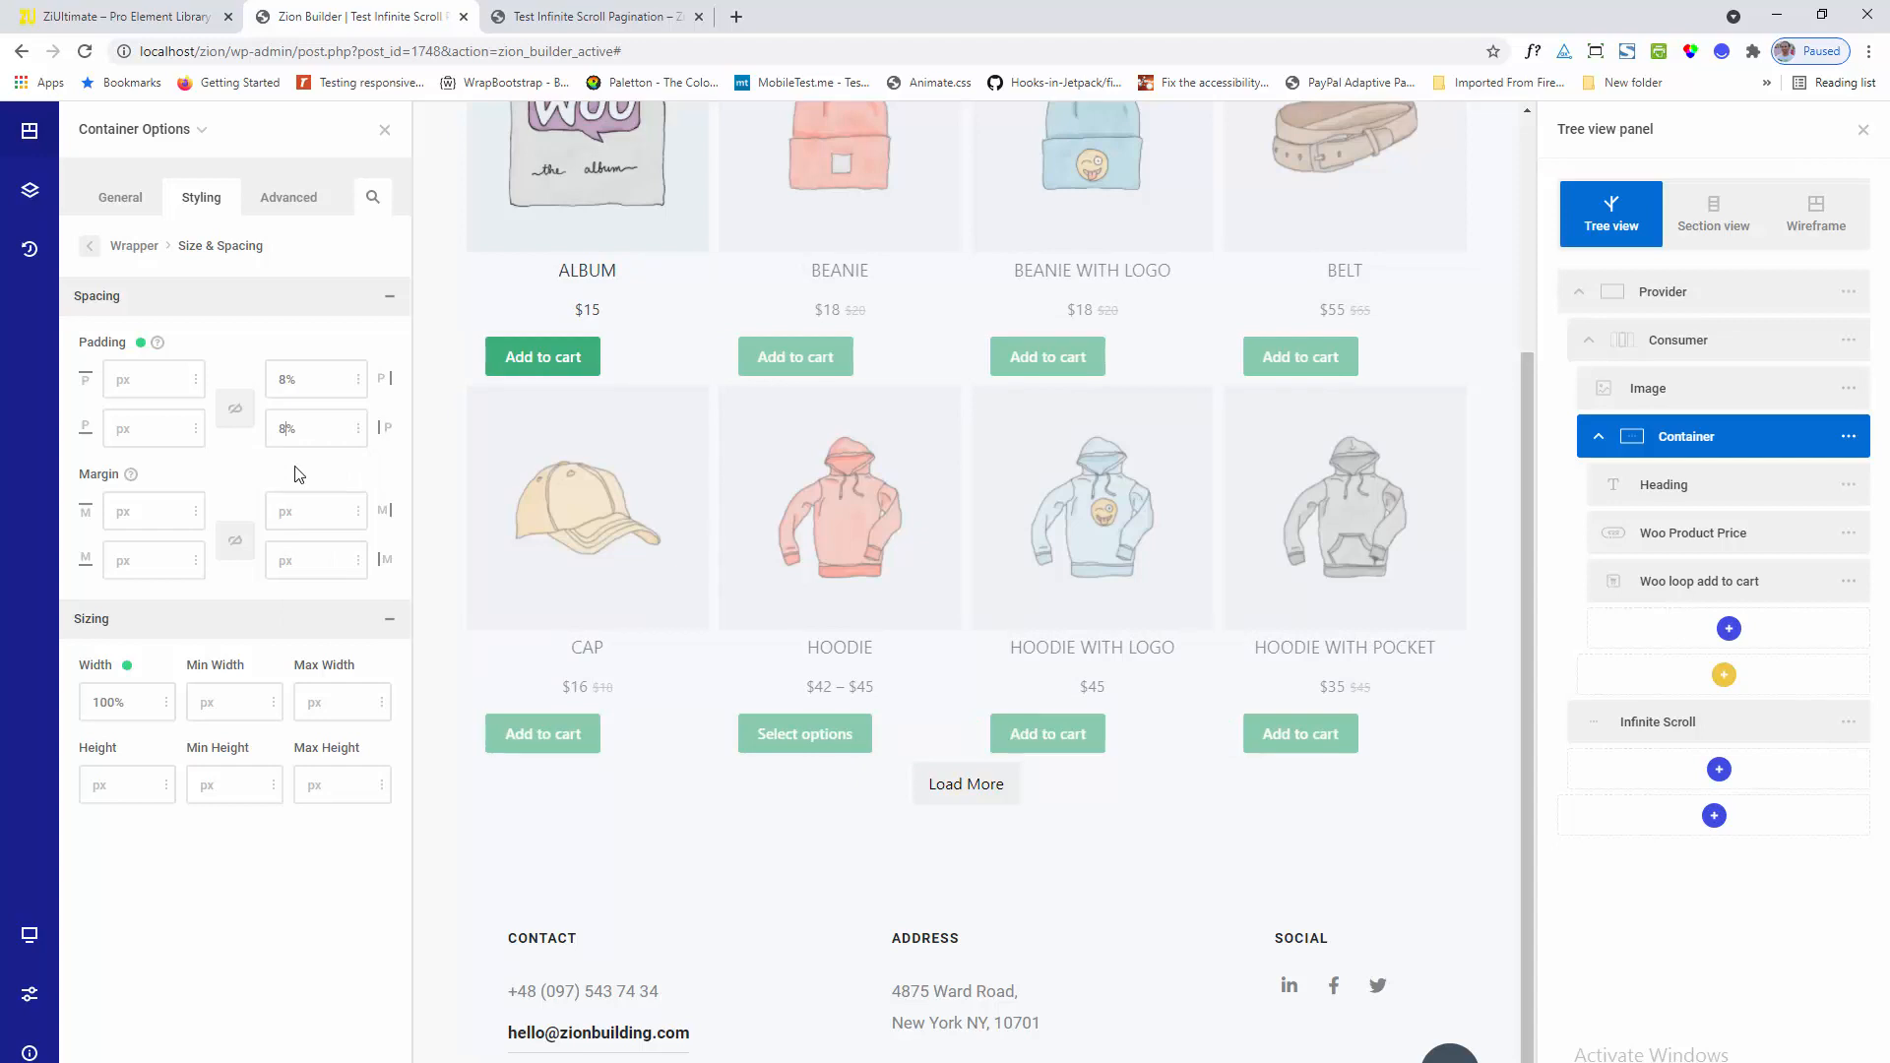
{"action": "left_click", "coordinate": [274, 378]}
{"action": "type", "text": "1"}
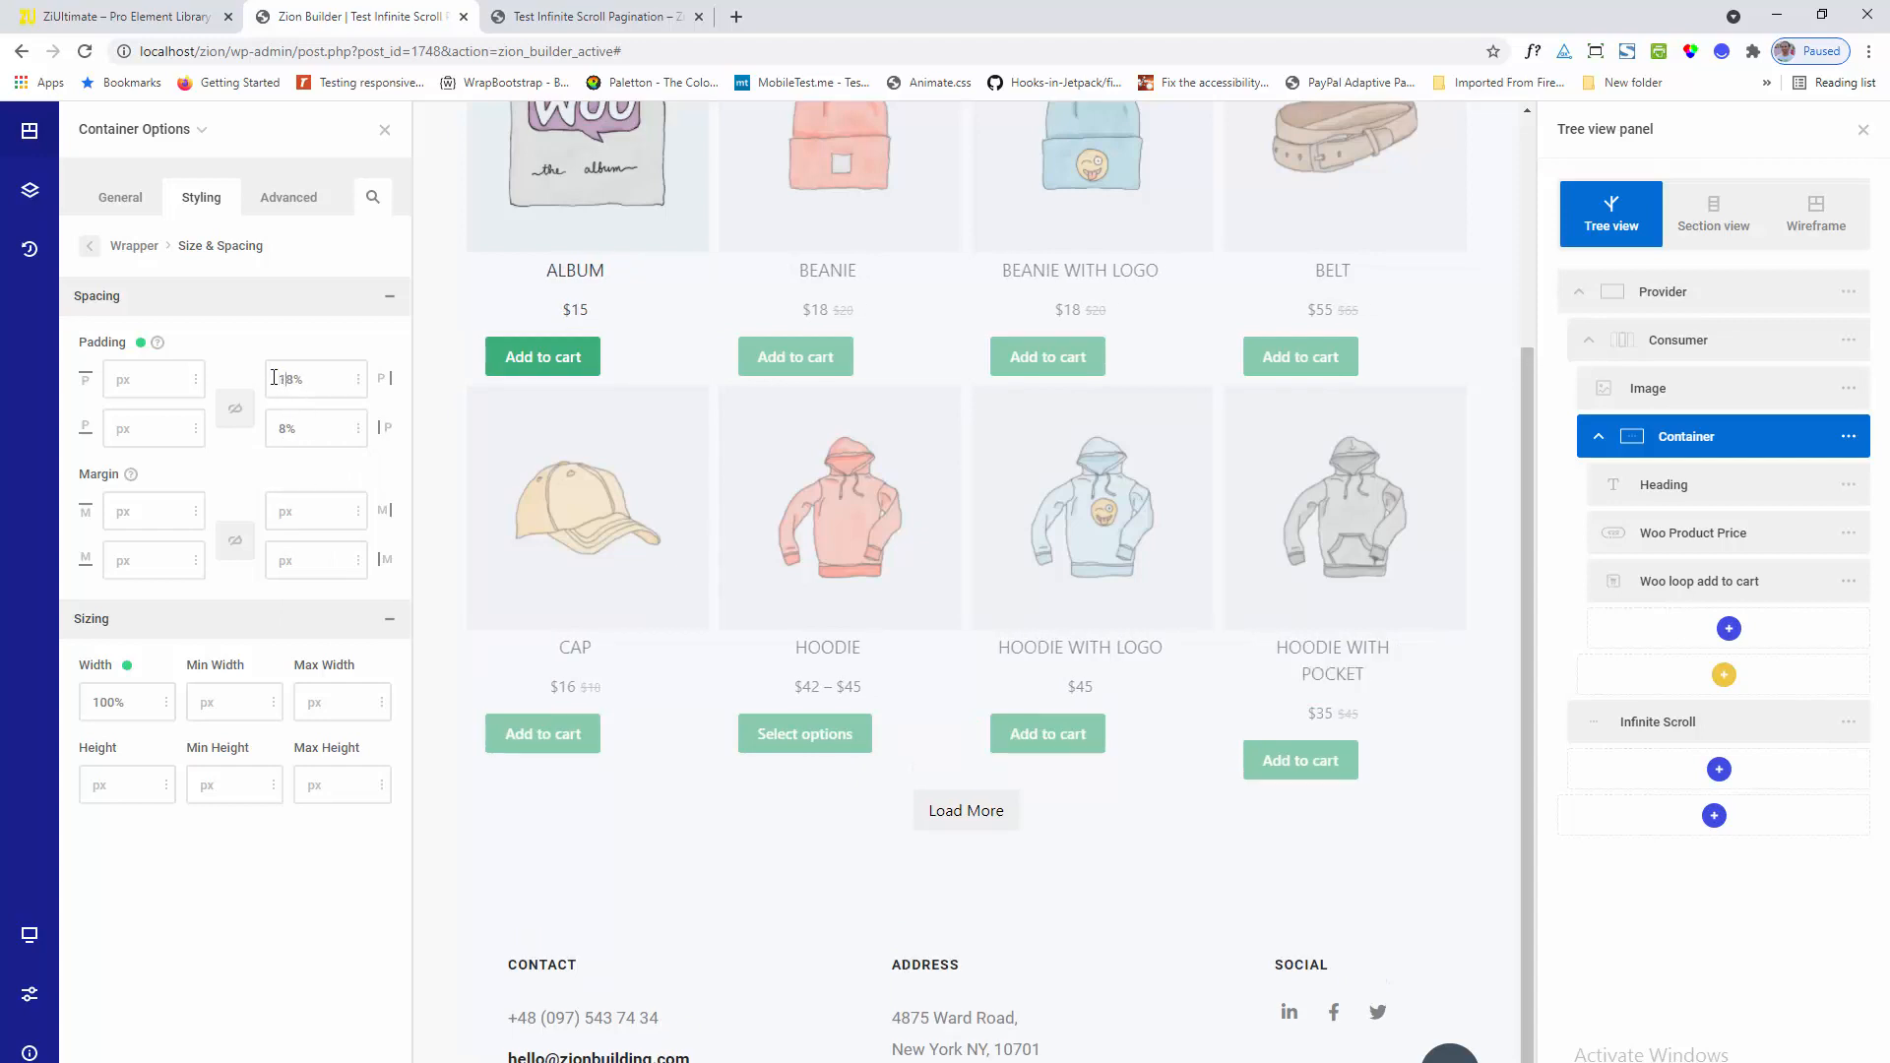
{"action": "left_click", "coordinate": [283, 428]}
{"action": "type", "text": "1"}
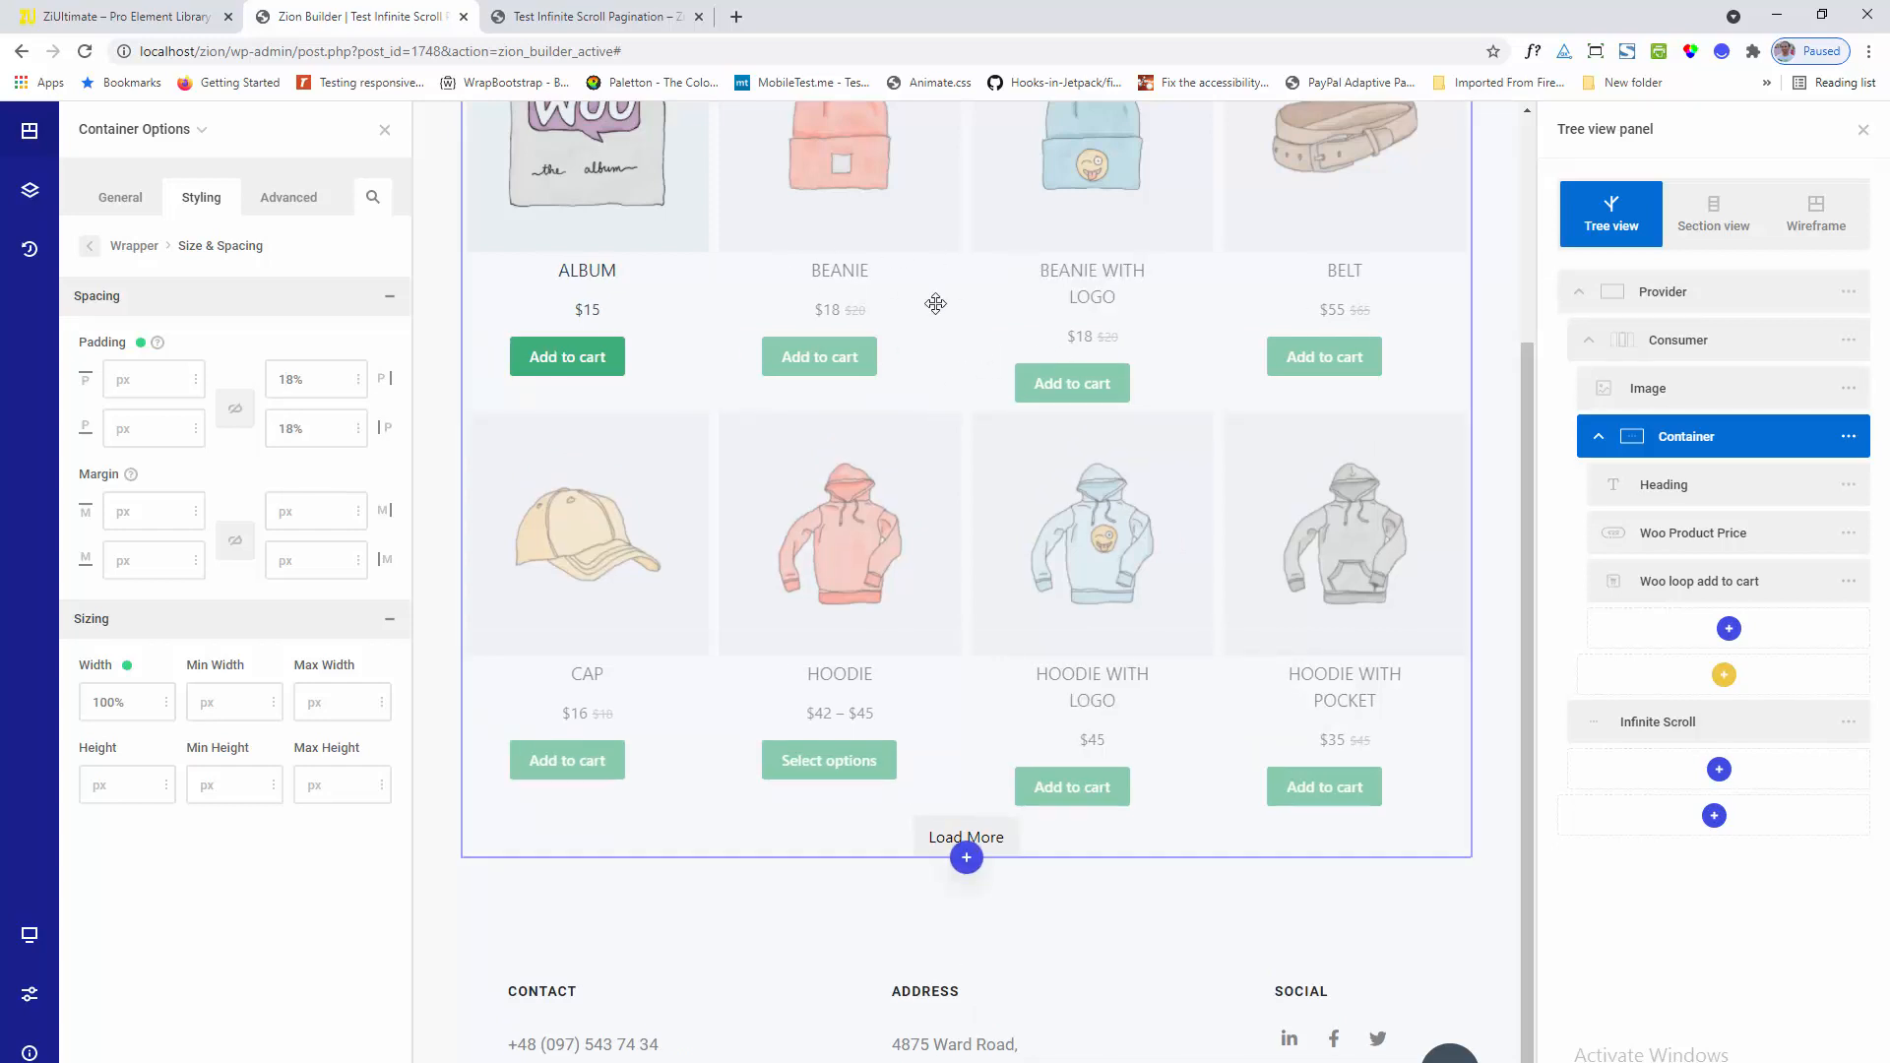
Set the Container's flexbox align items and justify options to center
{"action": "left_click", "coordinate": [1849, 436]}
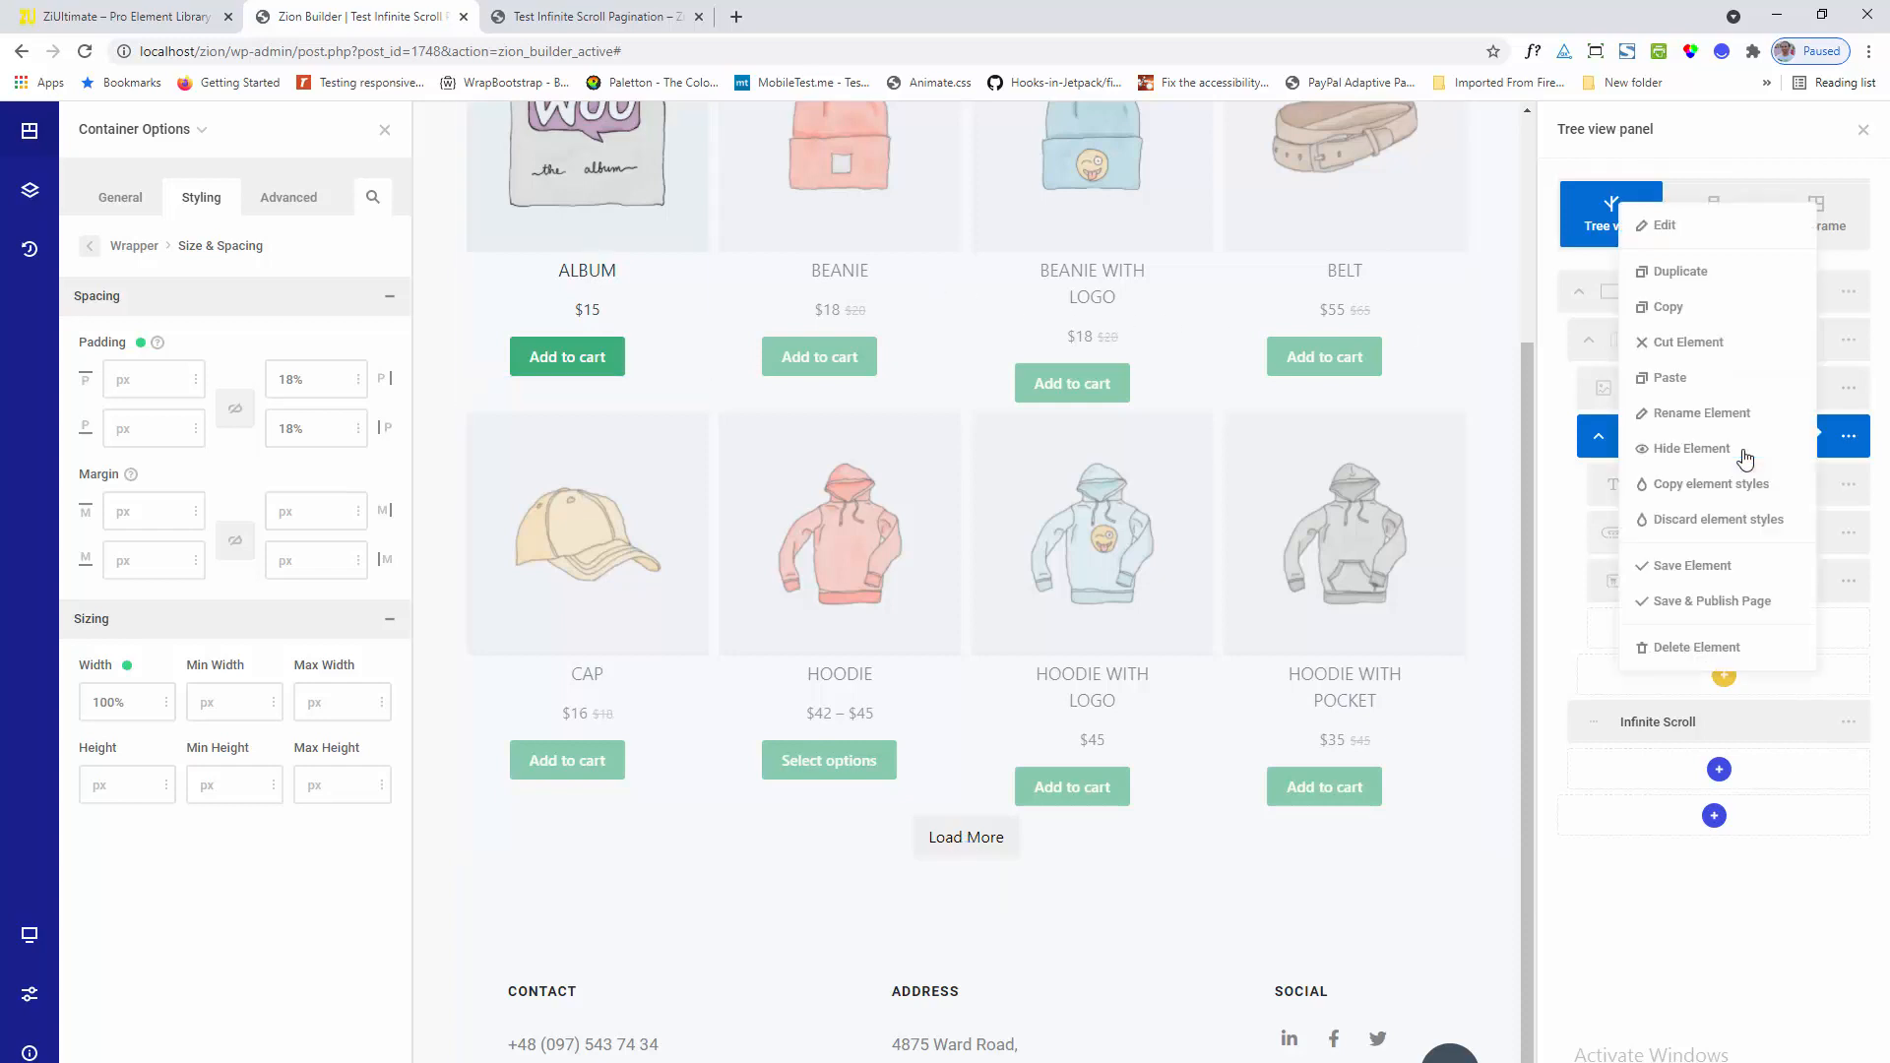
{"action": "left_click", "coordinate": [1680, 305]}
{"action": "left_click", "coordinate": [125, 201]}
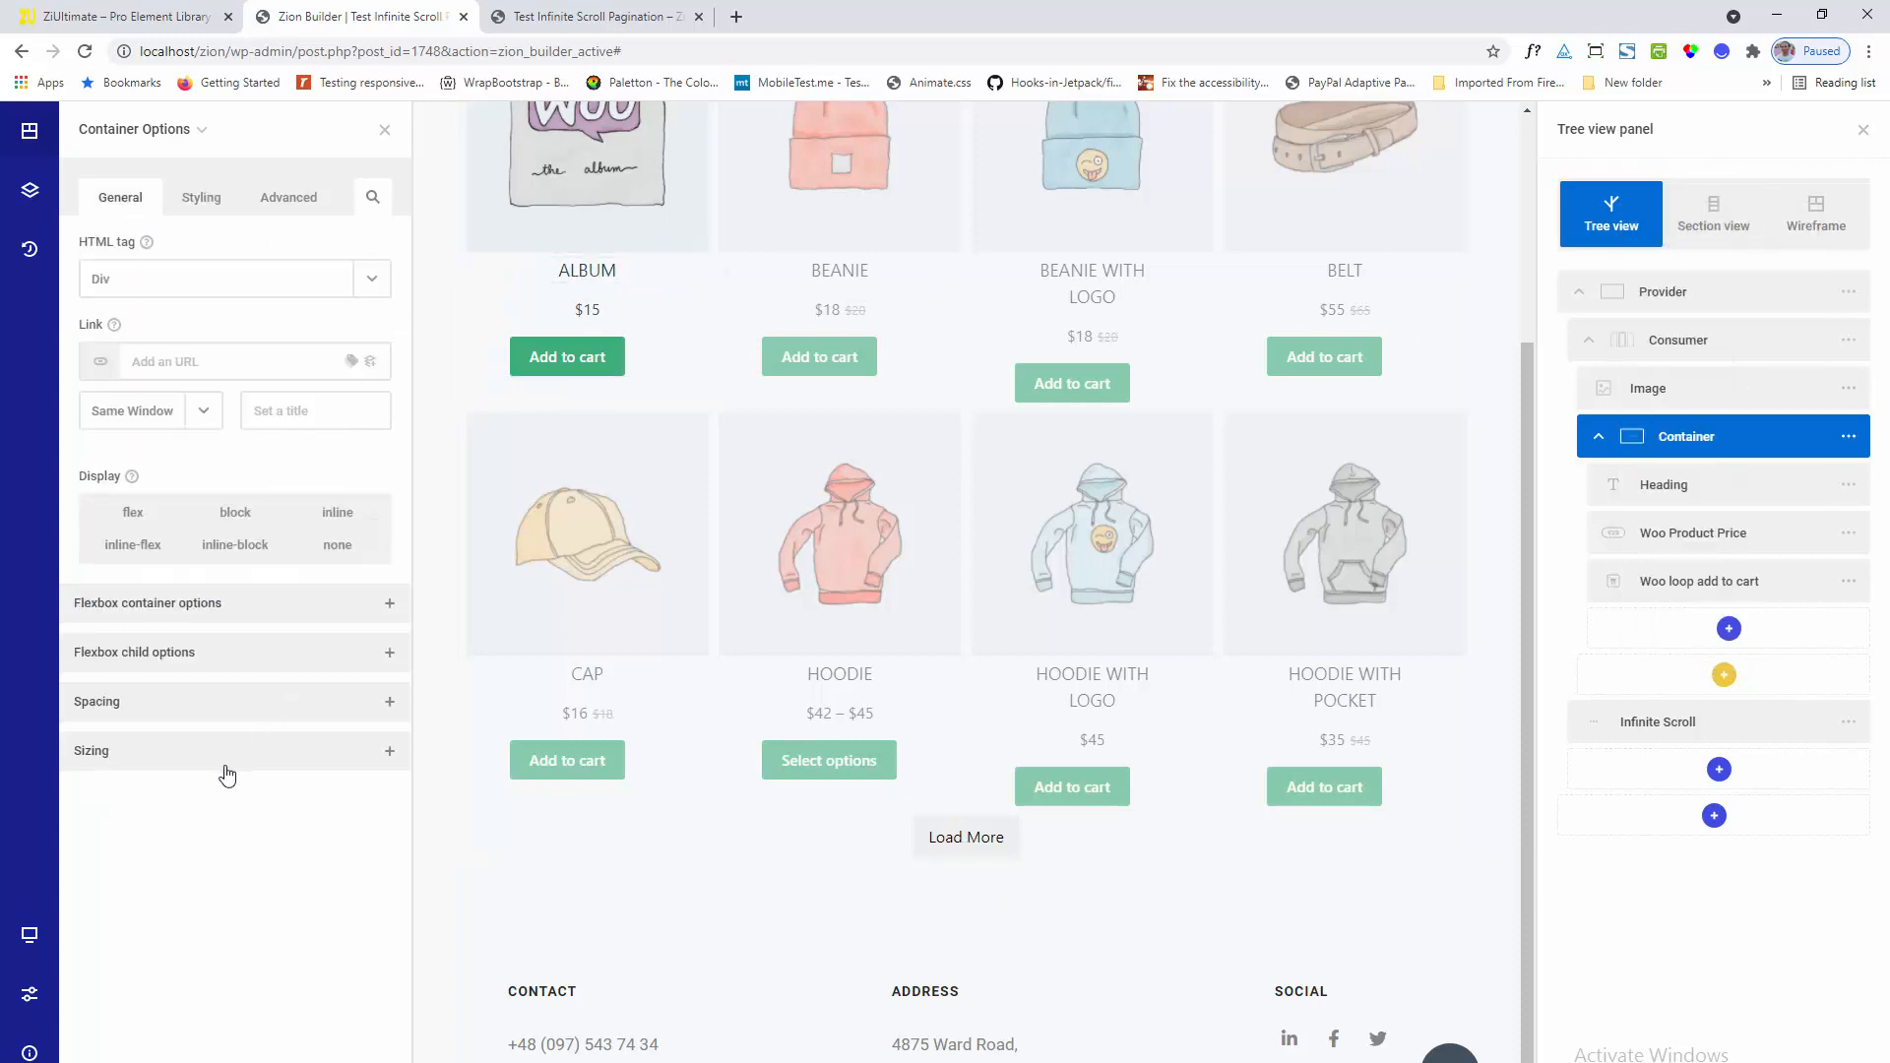
{"action": "left_click", "coordinate": [129, 607]}
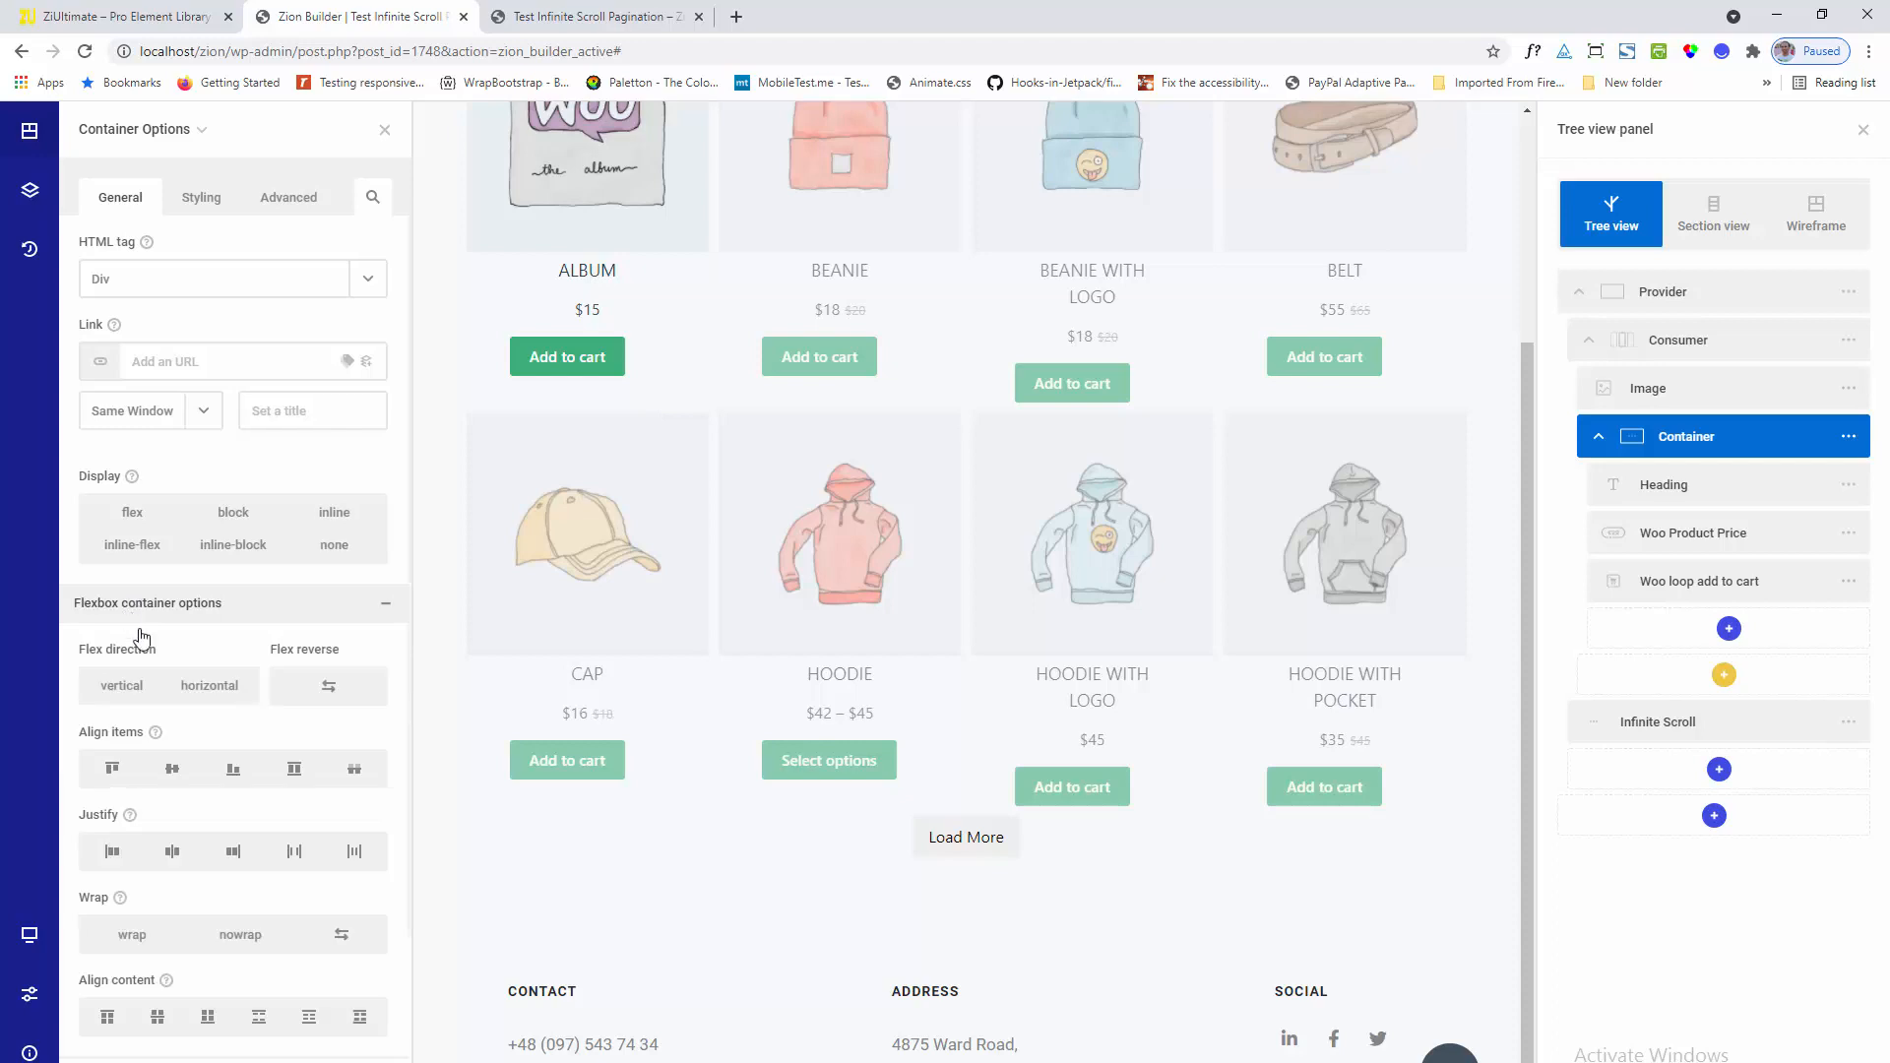
{"action": "left_click", "coordinate": [172, 769]}
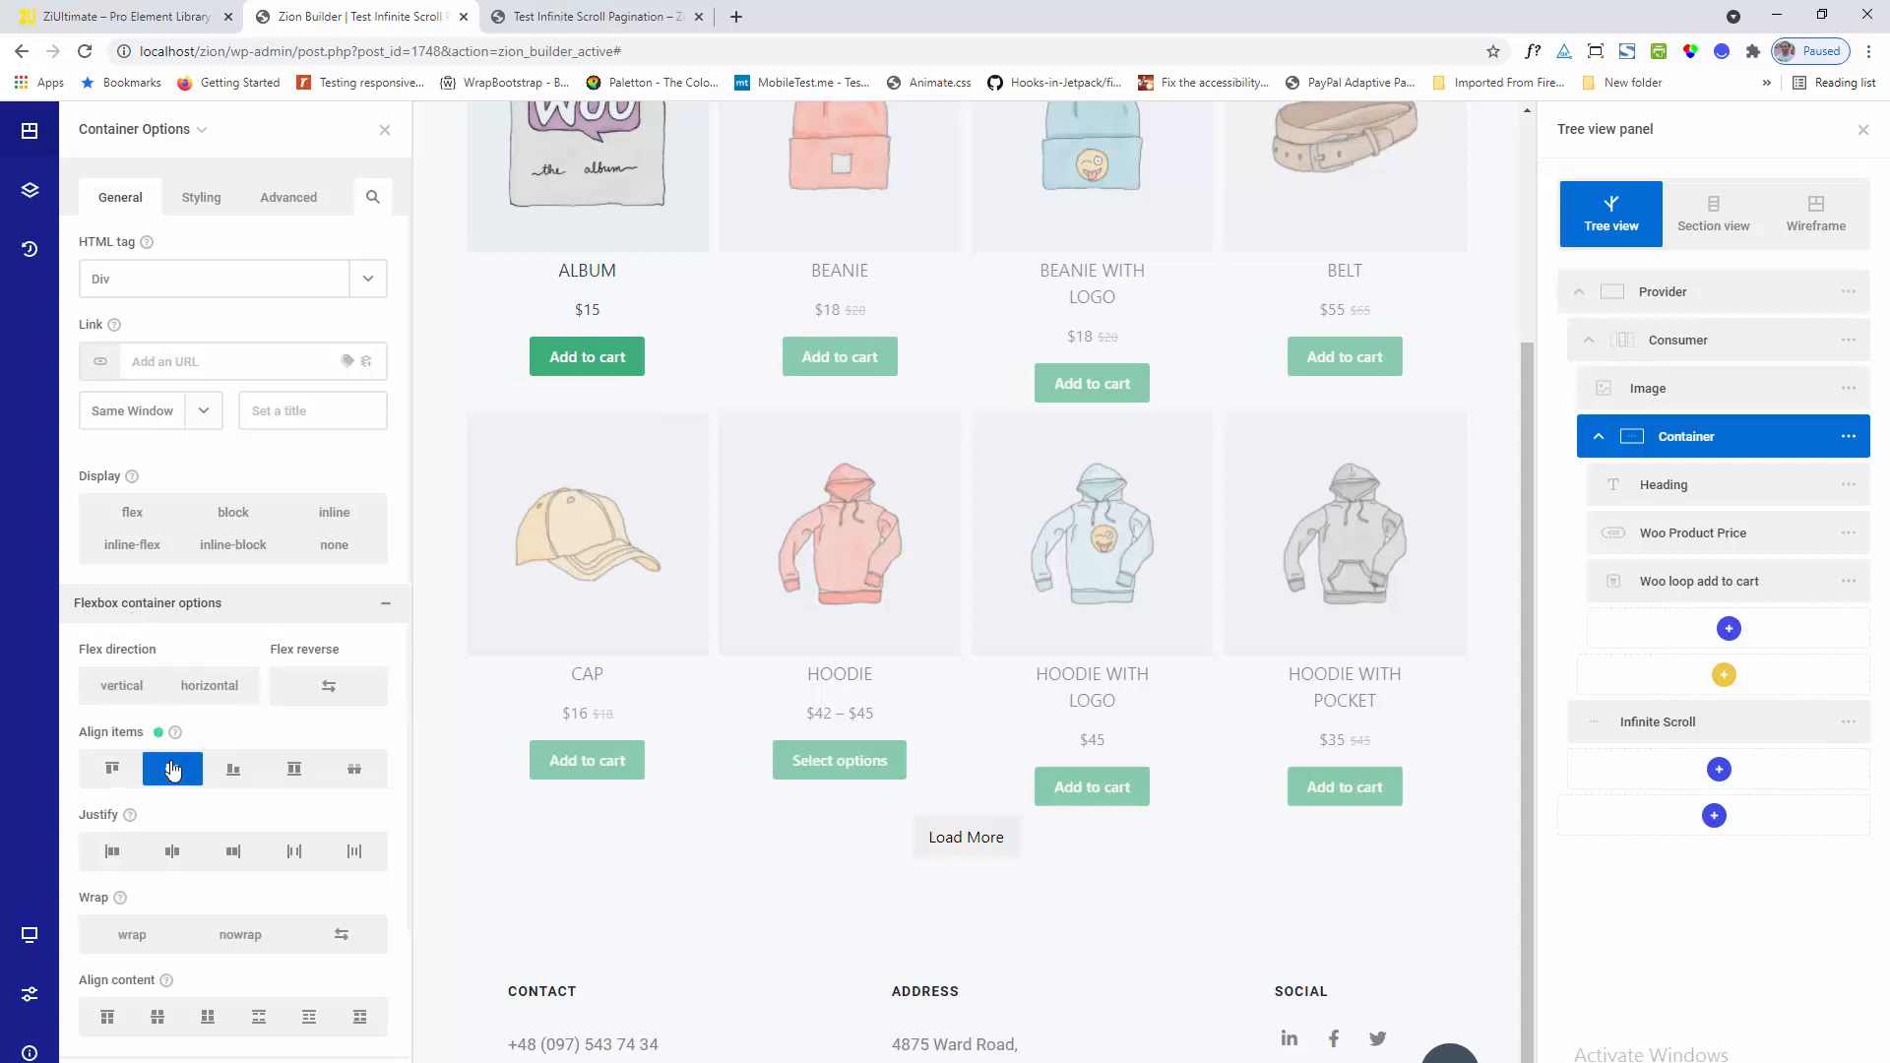
{"action": "left_click", "coordinate": [172, 852]}
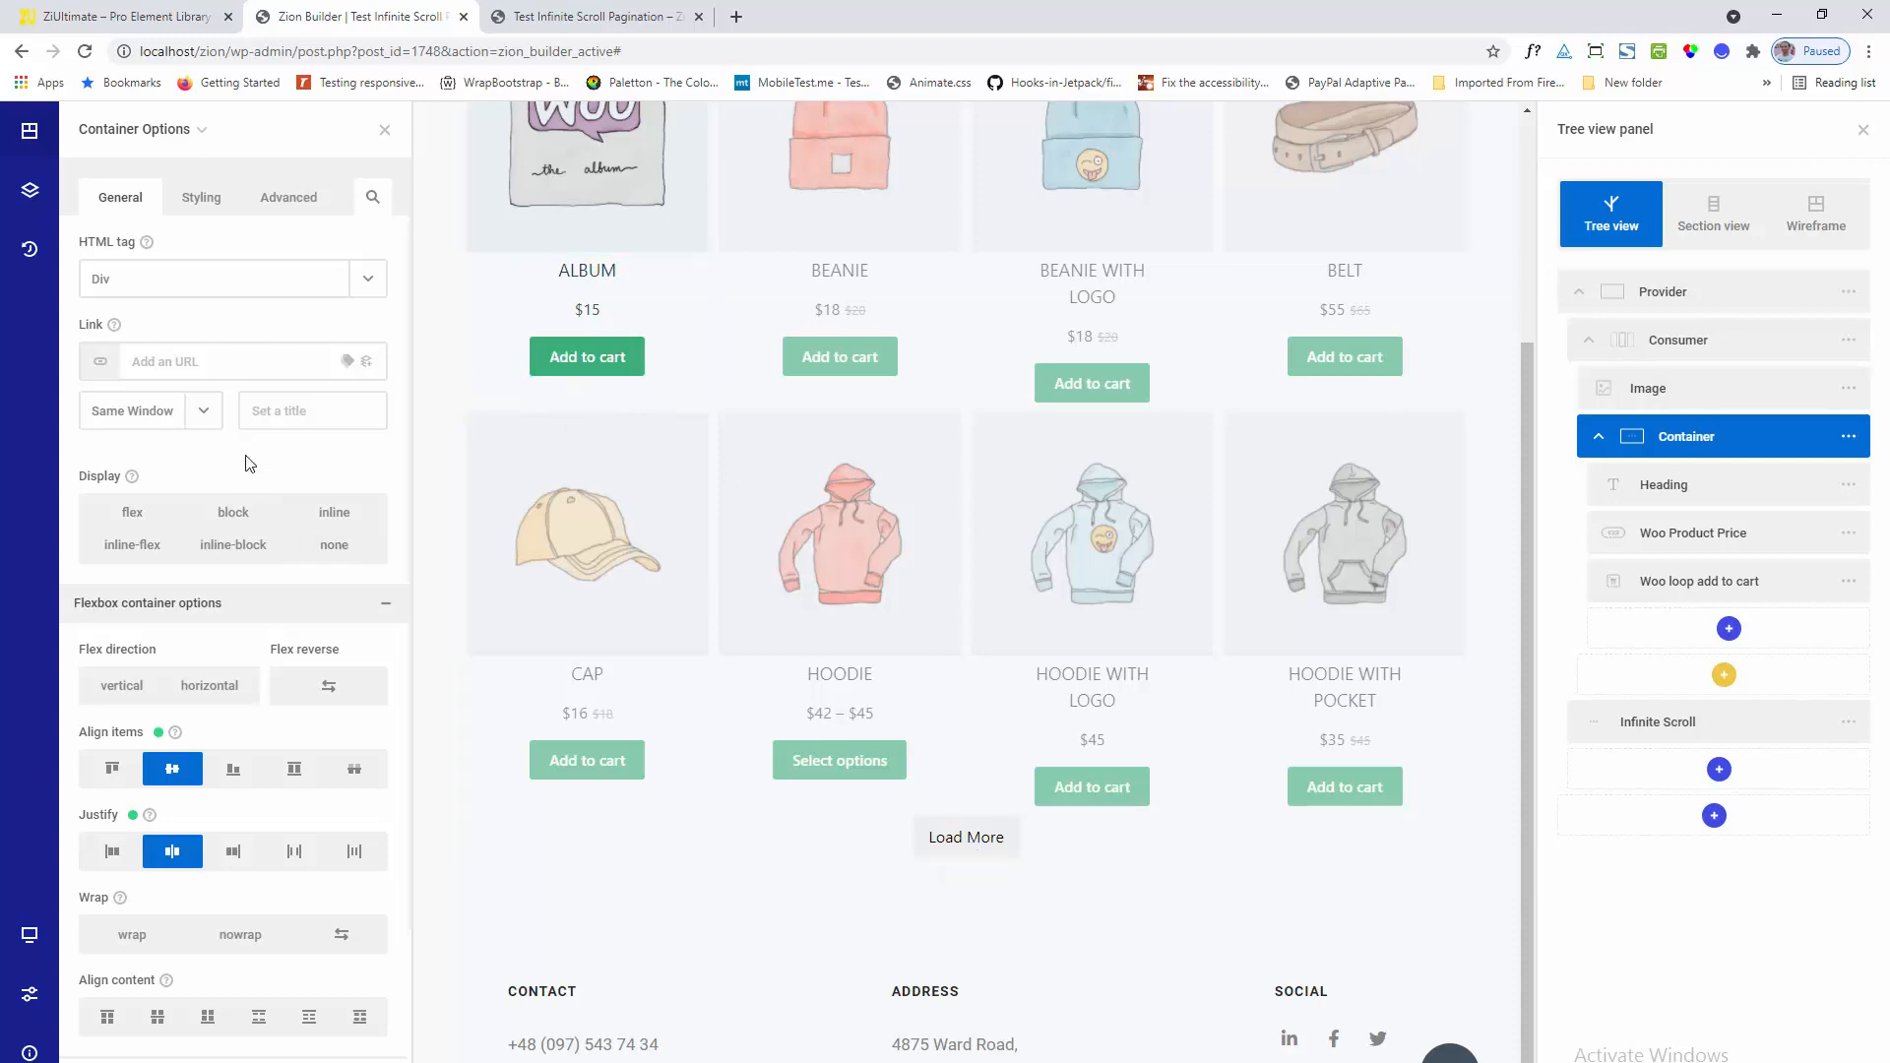
Give the Container a light grey palette background, trying the paletteColor7 swatch before choosing a darker one
{"action": "left_click", "coordinate": [201, 197]}
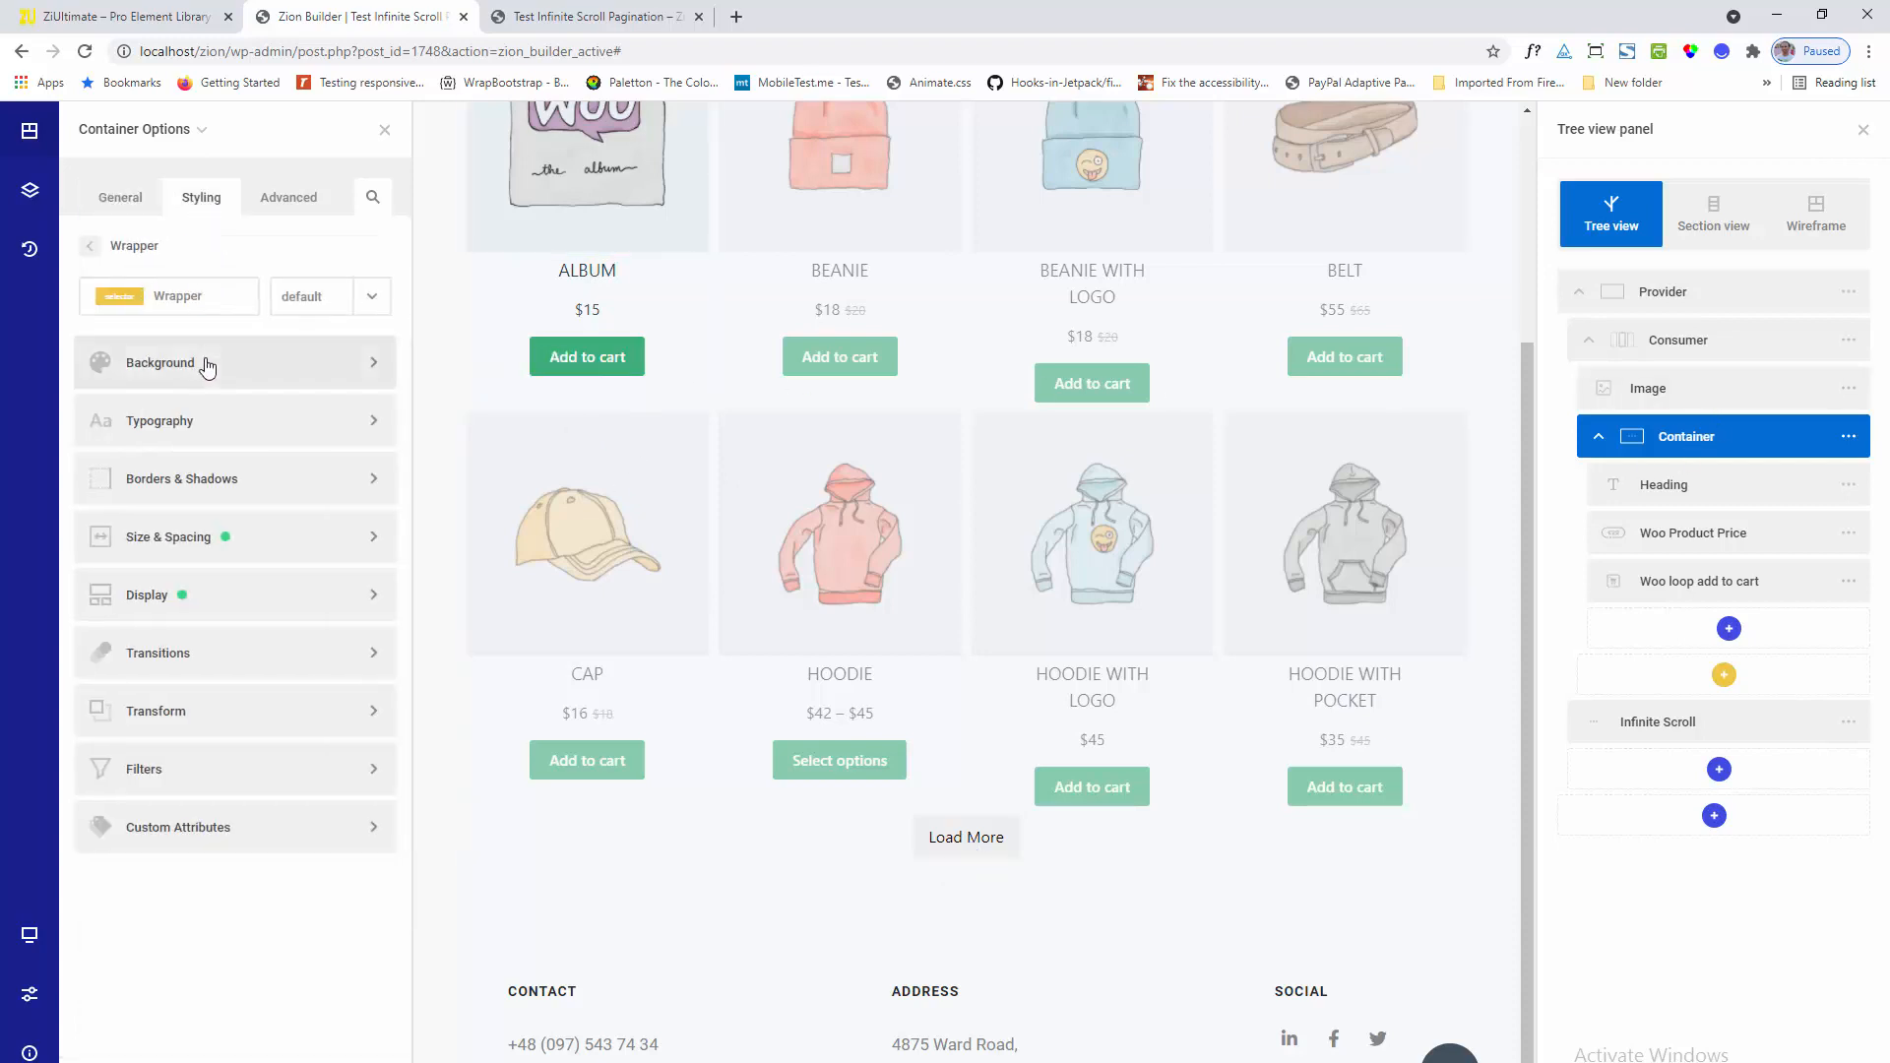
{"action": "left_click", "coordinate": [204, 363]}
{"action": "left_click", "coordinate": [207, 394]}
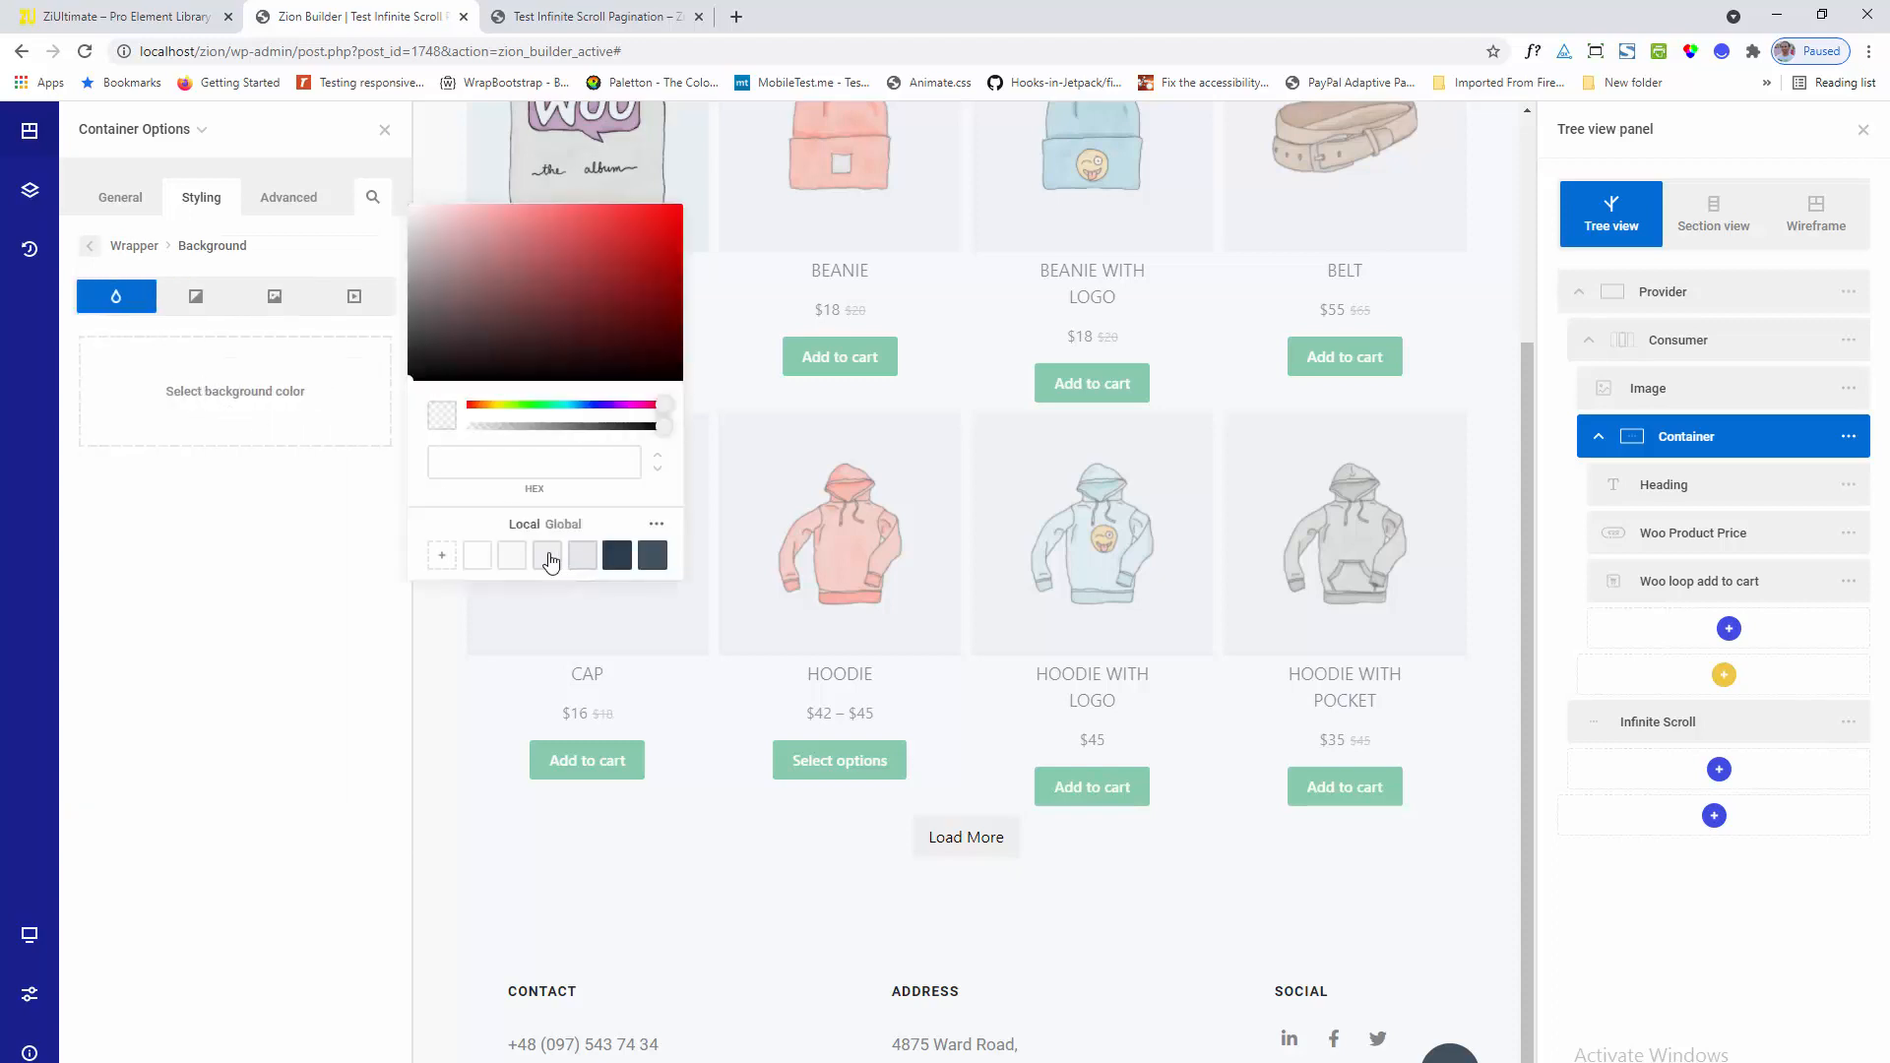
{"action": "left_click", "coordinate": [512, 561]}
{"action": "left_click", "coordinate": [206, 635]}
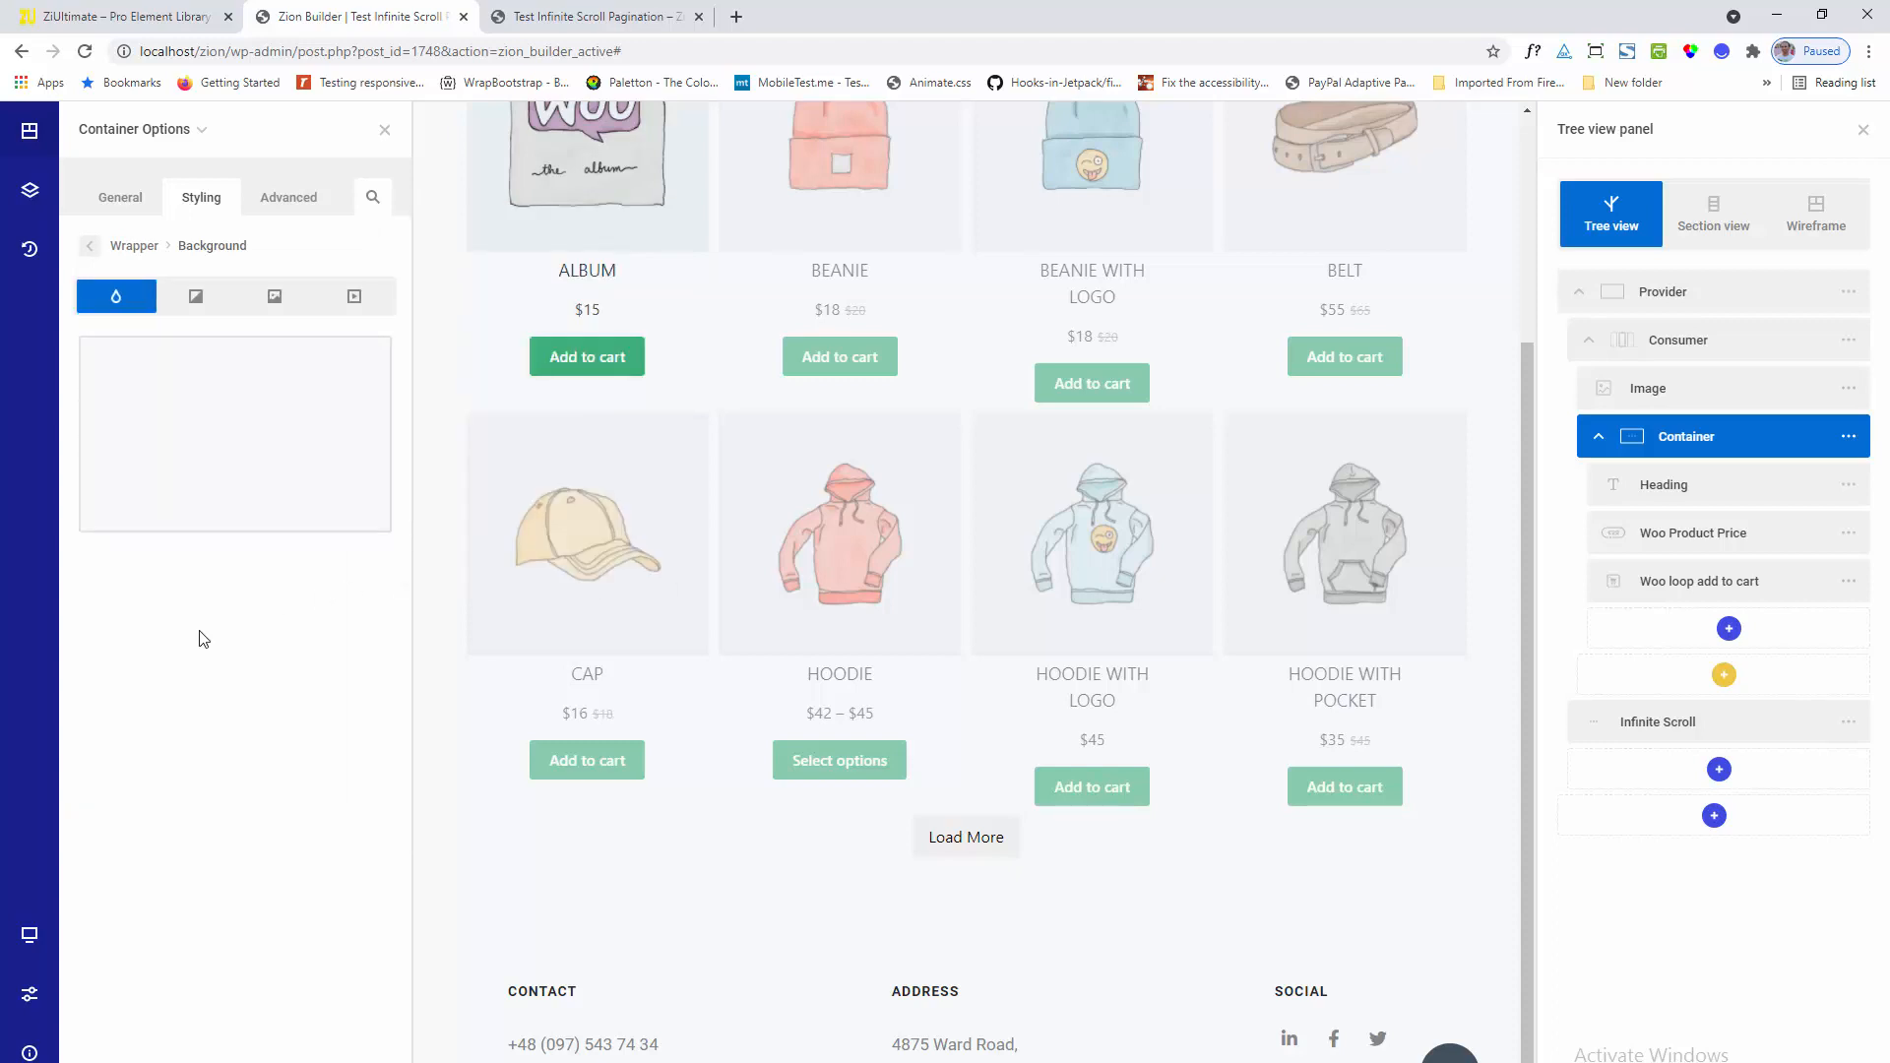
{"action": "left_click", "coordinate": [219, 464]}
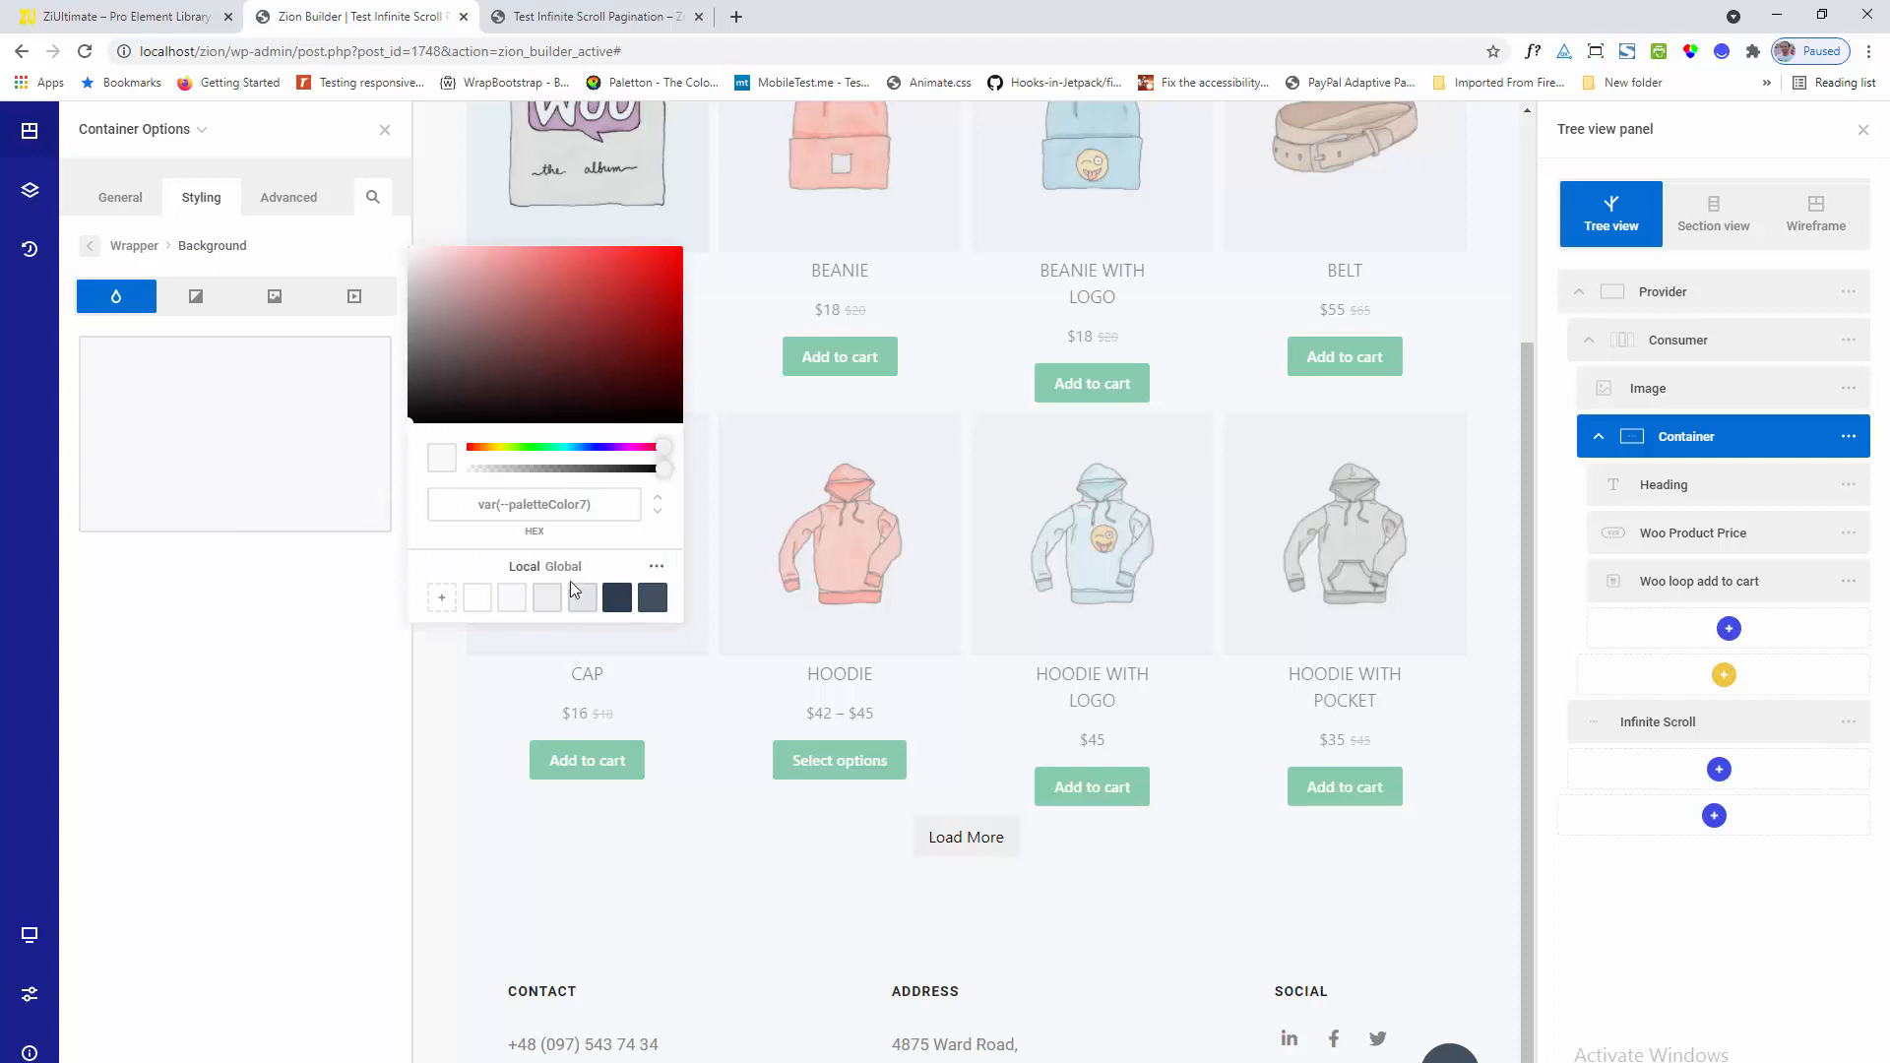
{"action": "left_click", "coordinate": [565, 598]}
{"action": "left_click", "coordinate": [239, 672]}
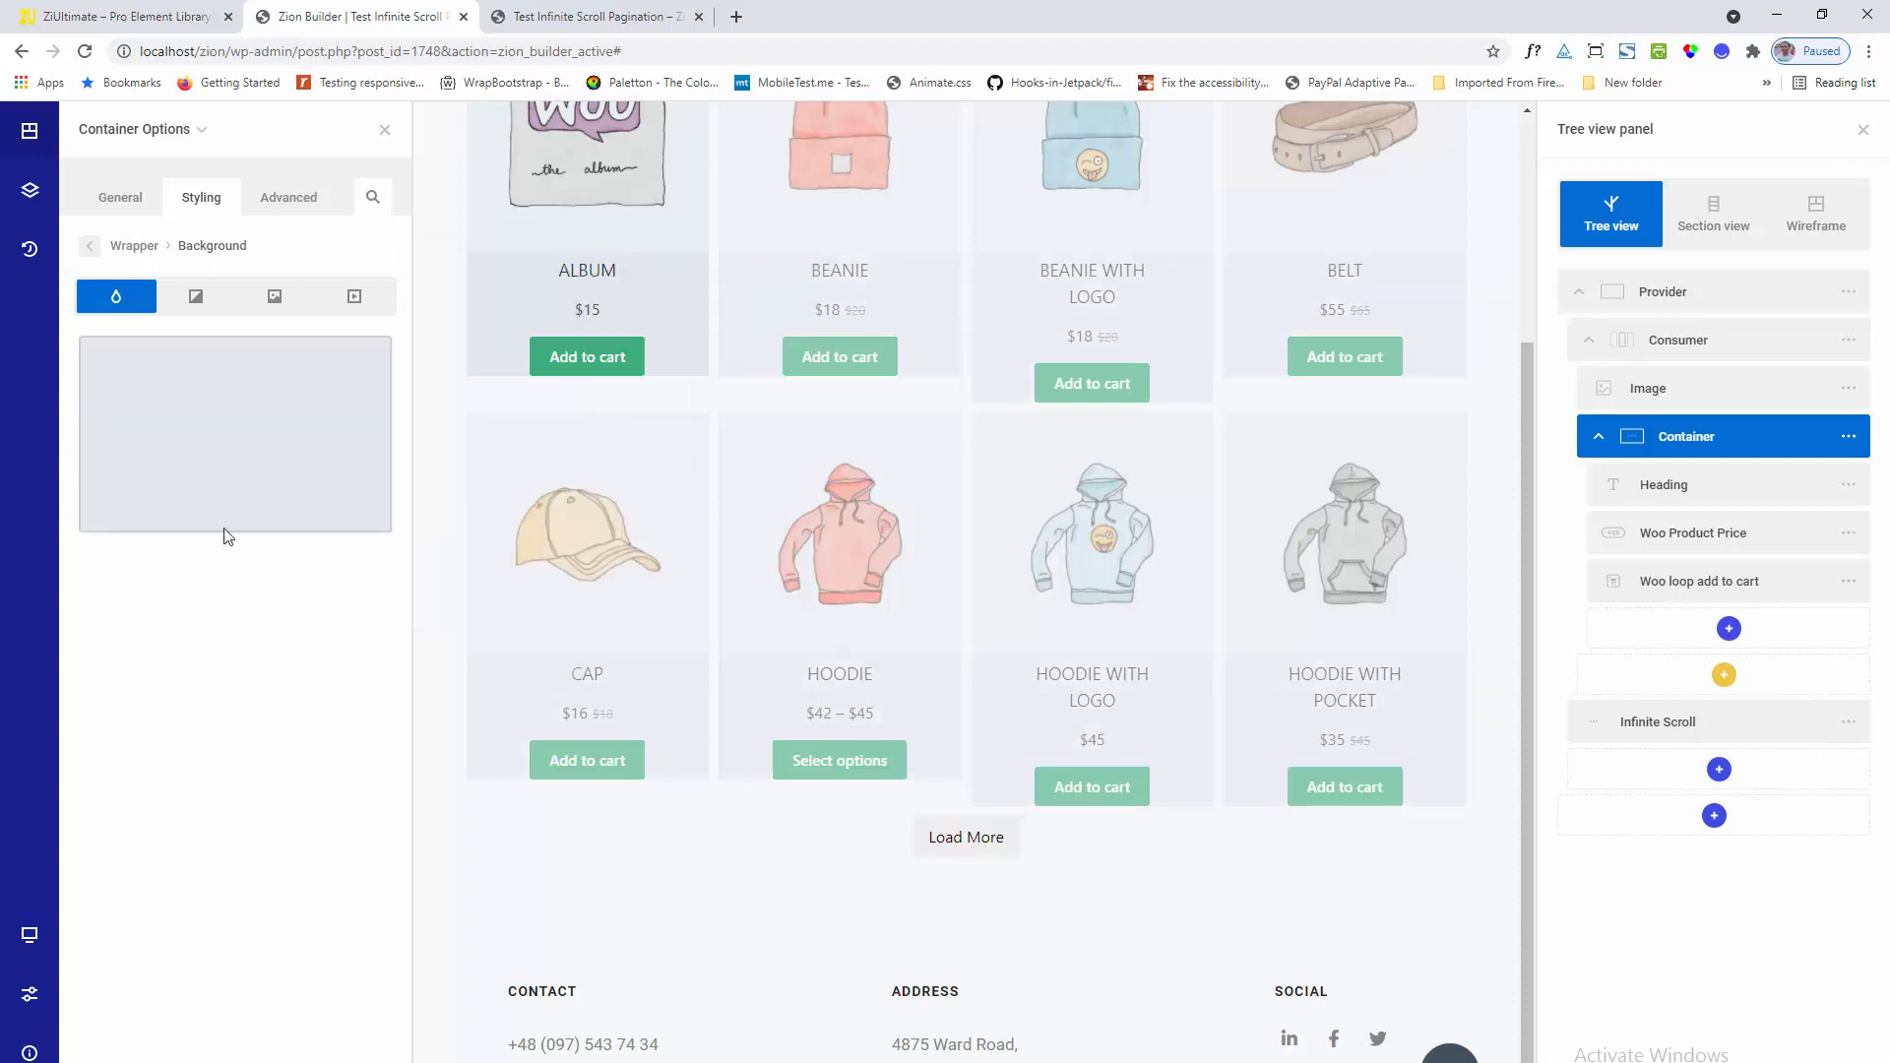
Set the Container's bottom and top padding to 20 px
{"action": "left_click", "coordinate": [138, 246]}
{"action": "left_click", "coordinate": [279, 550]}
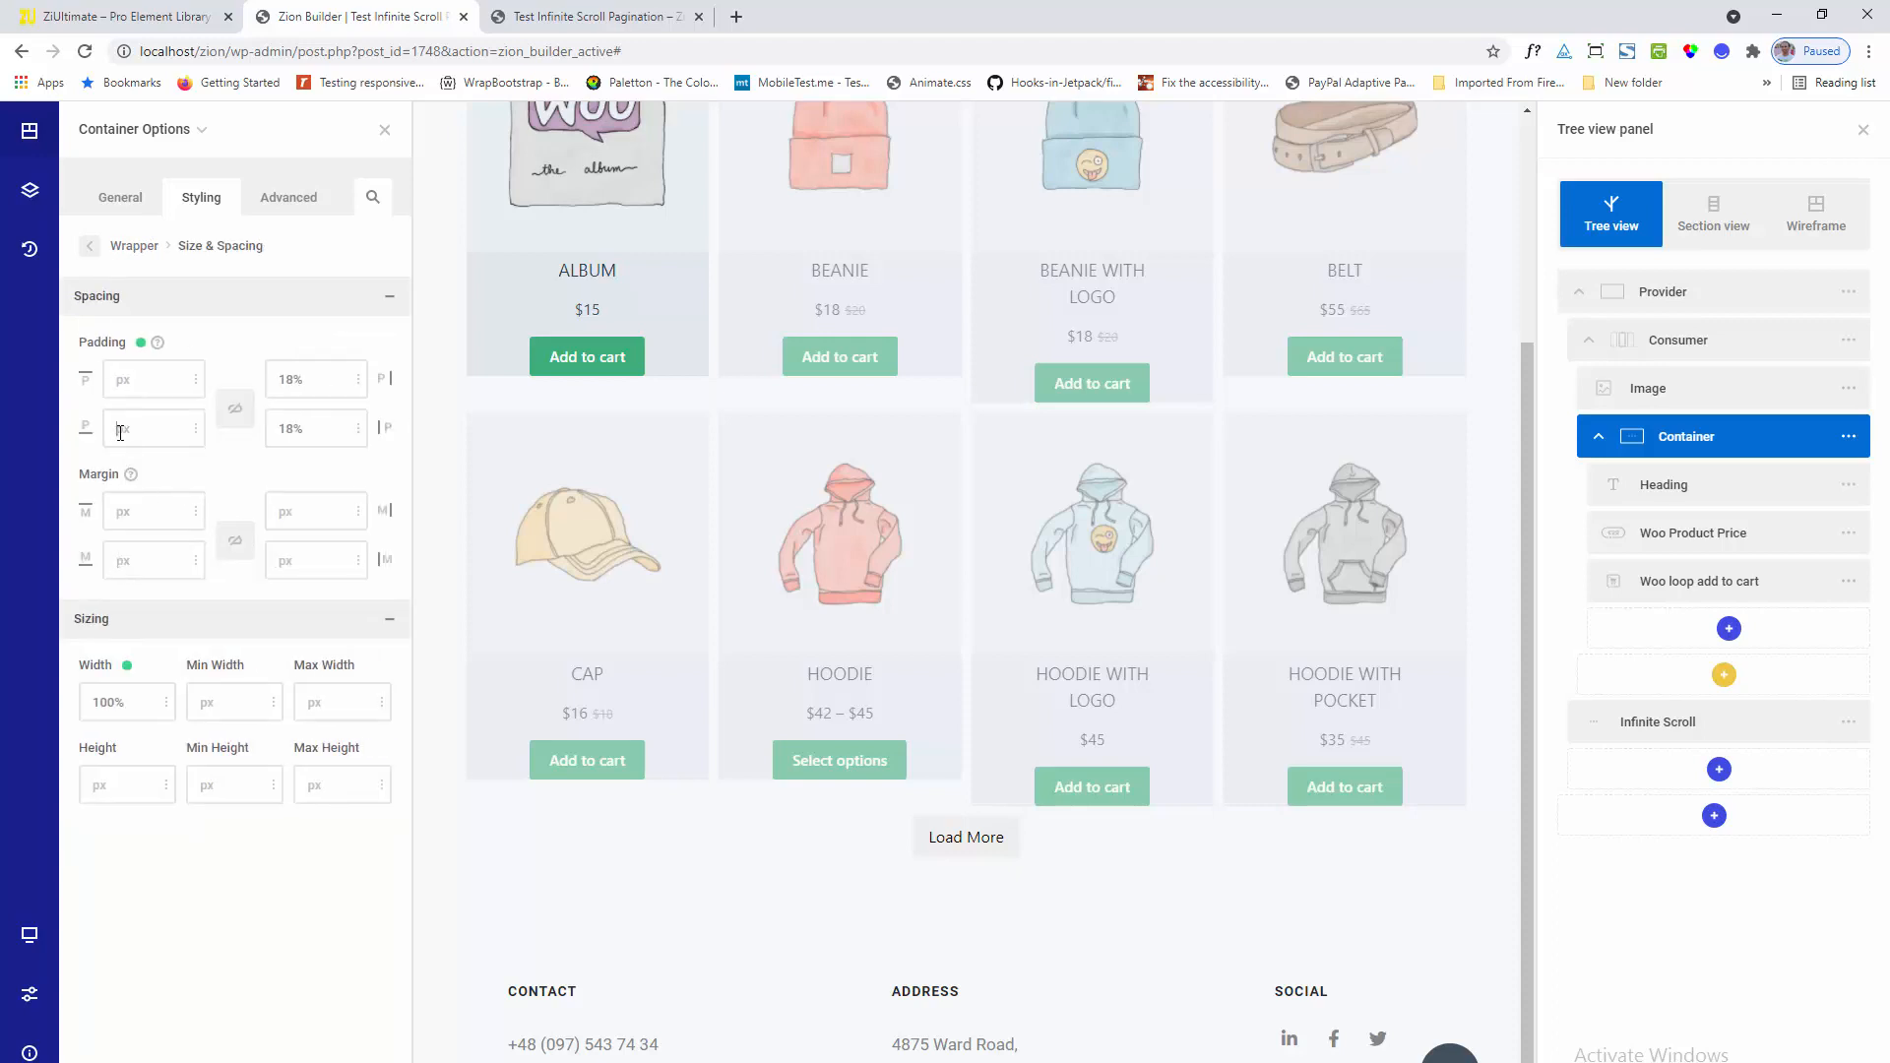
{"action": "type", "text": "10"}
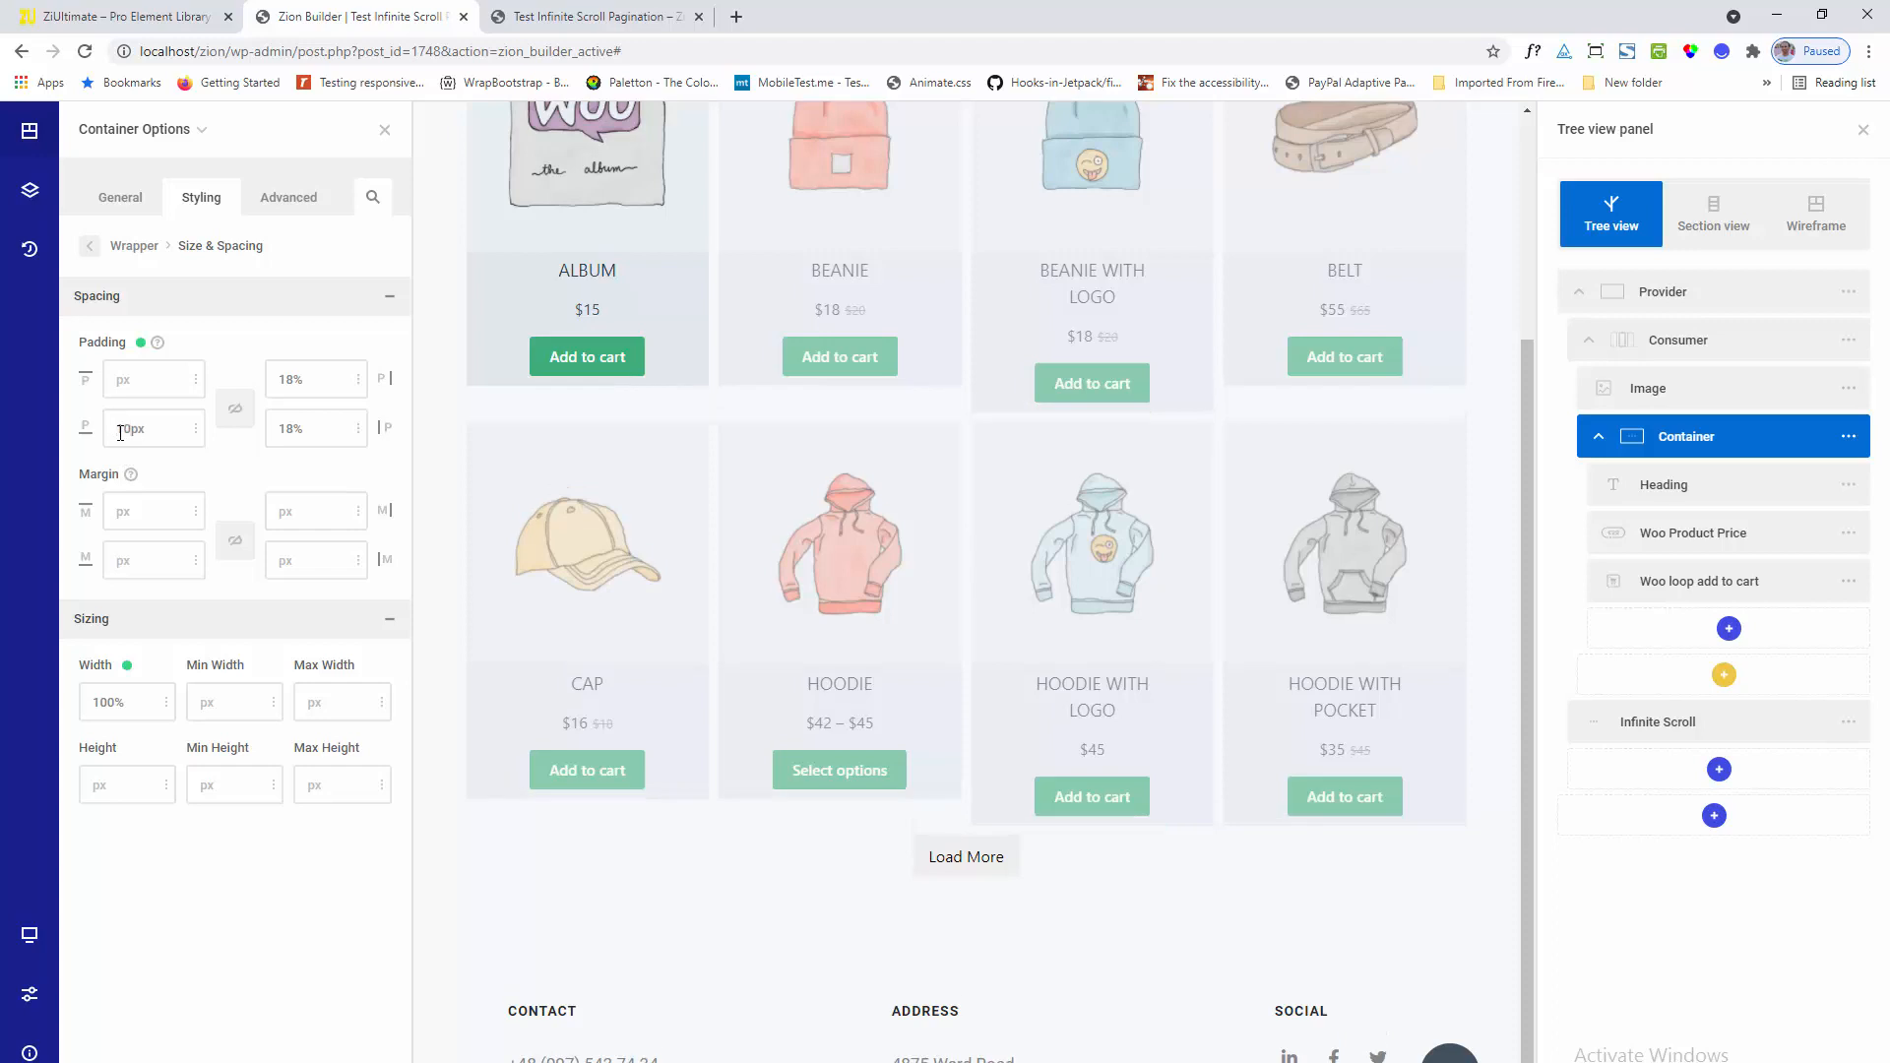
{"action": "key", "text": "Up"}
{"action": "key", "text": "Up"}
{"action": "key", "text": "Up"}
{"action": "key", "text": "Up"}
{"action": "key", "text": "Up"}
{"action": "key", "text": "Up"}
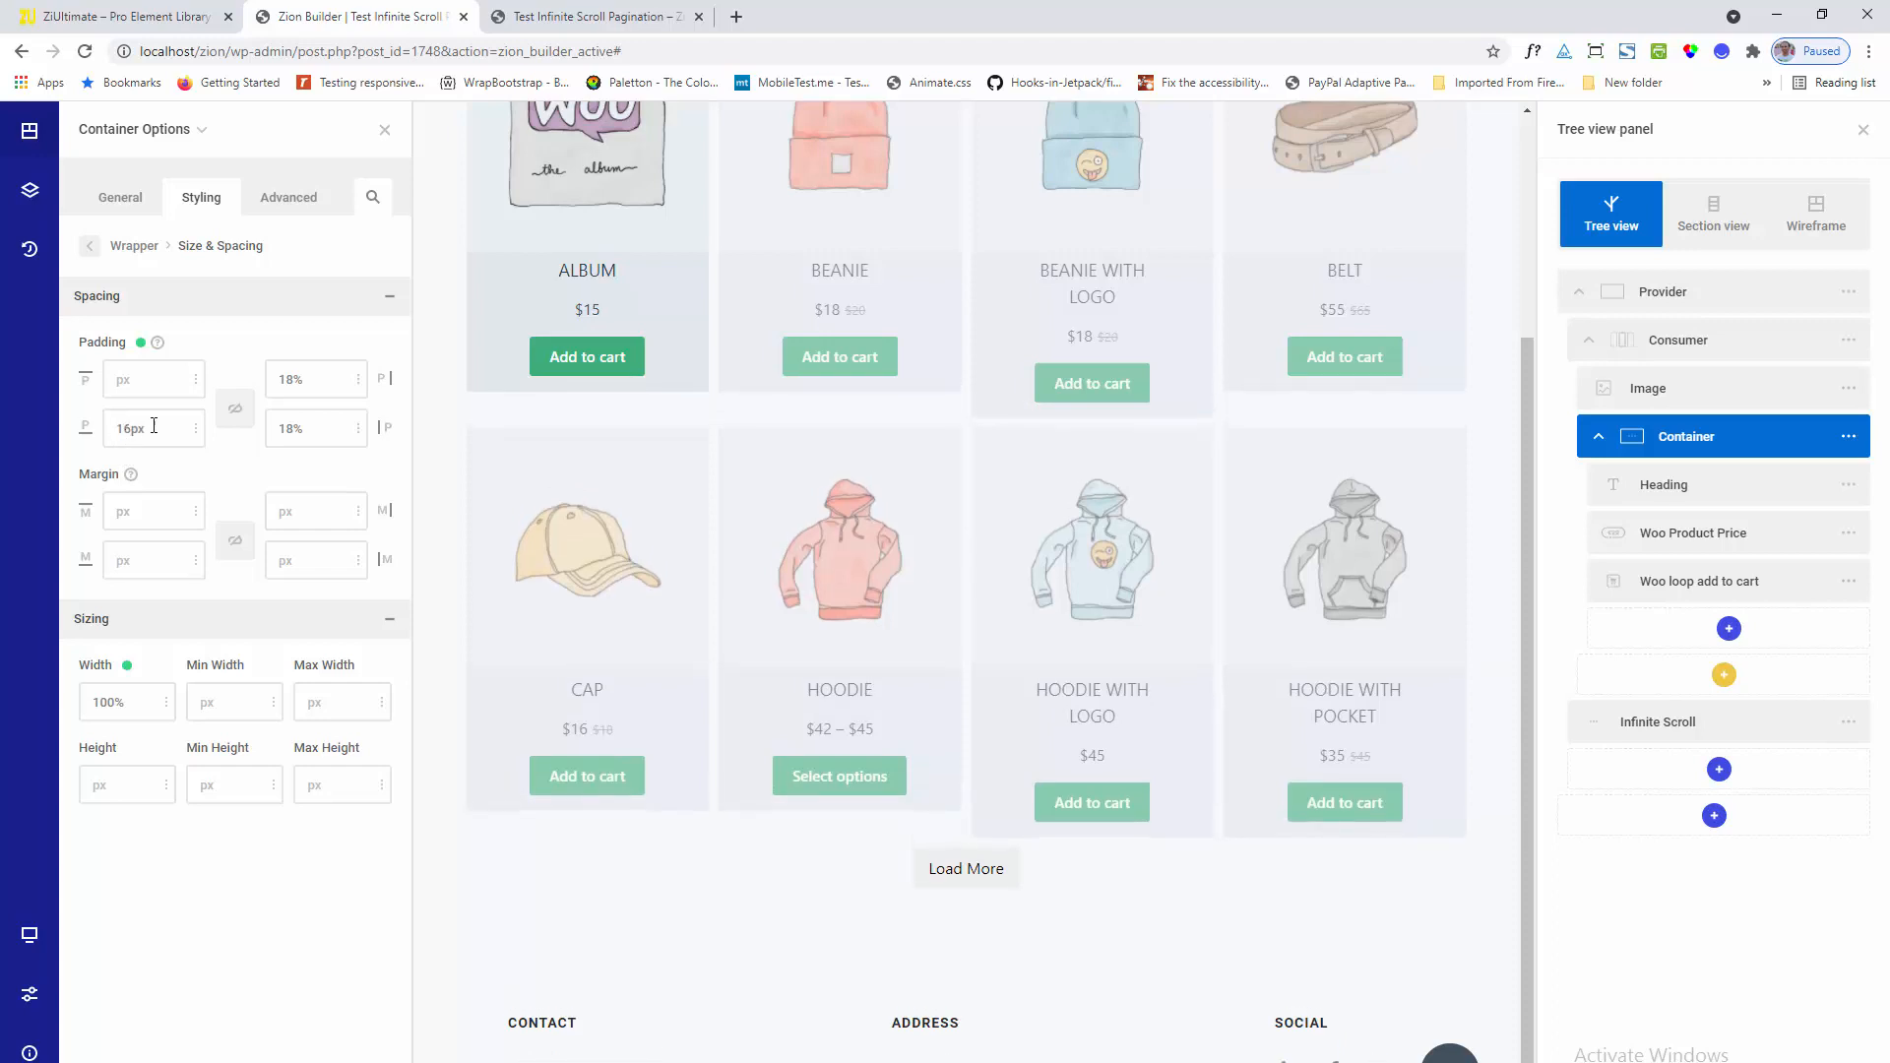
{"action": "key", "text": "Up"}
{"action": "key", "text": "Up"}
{"action": "key", "text": "Up"}
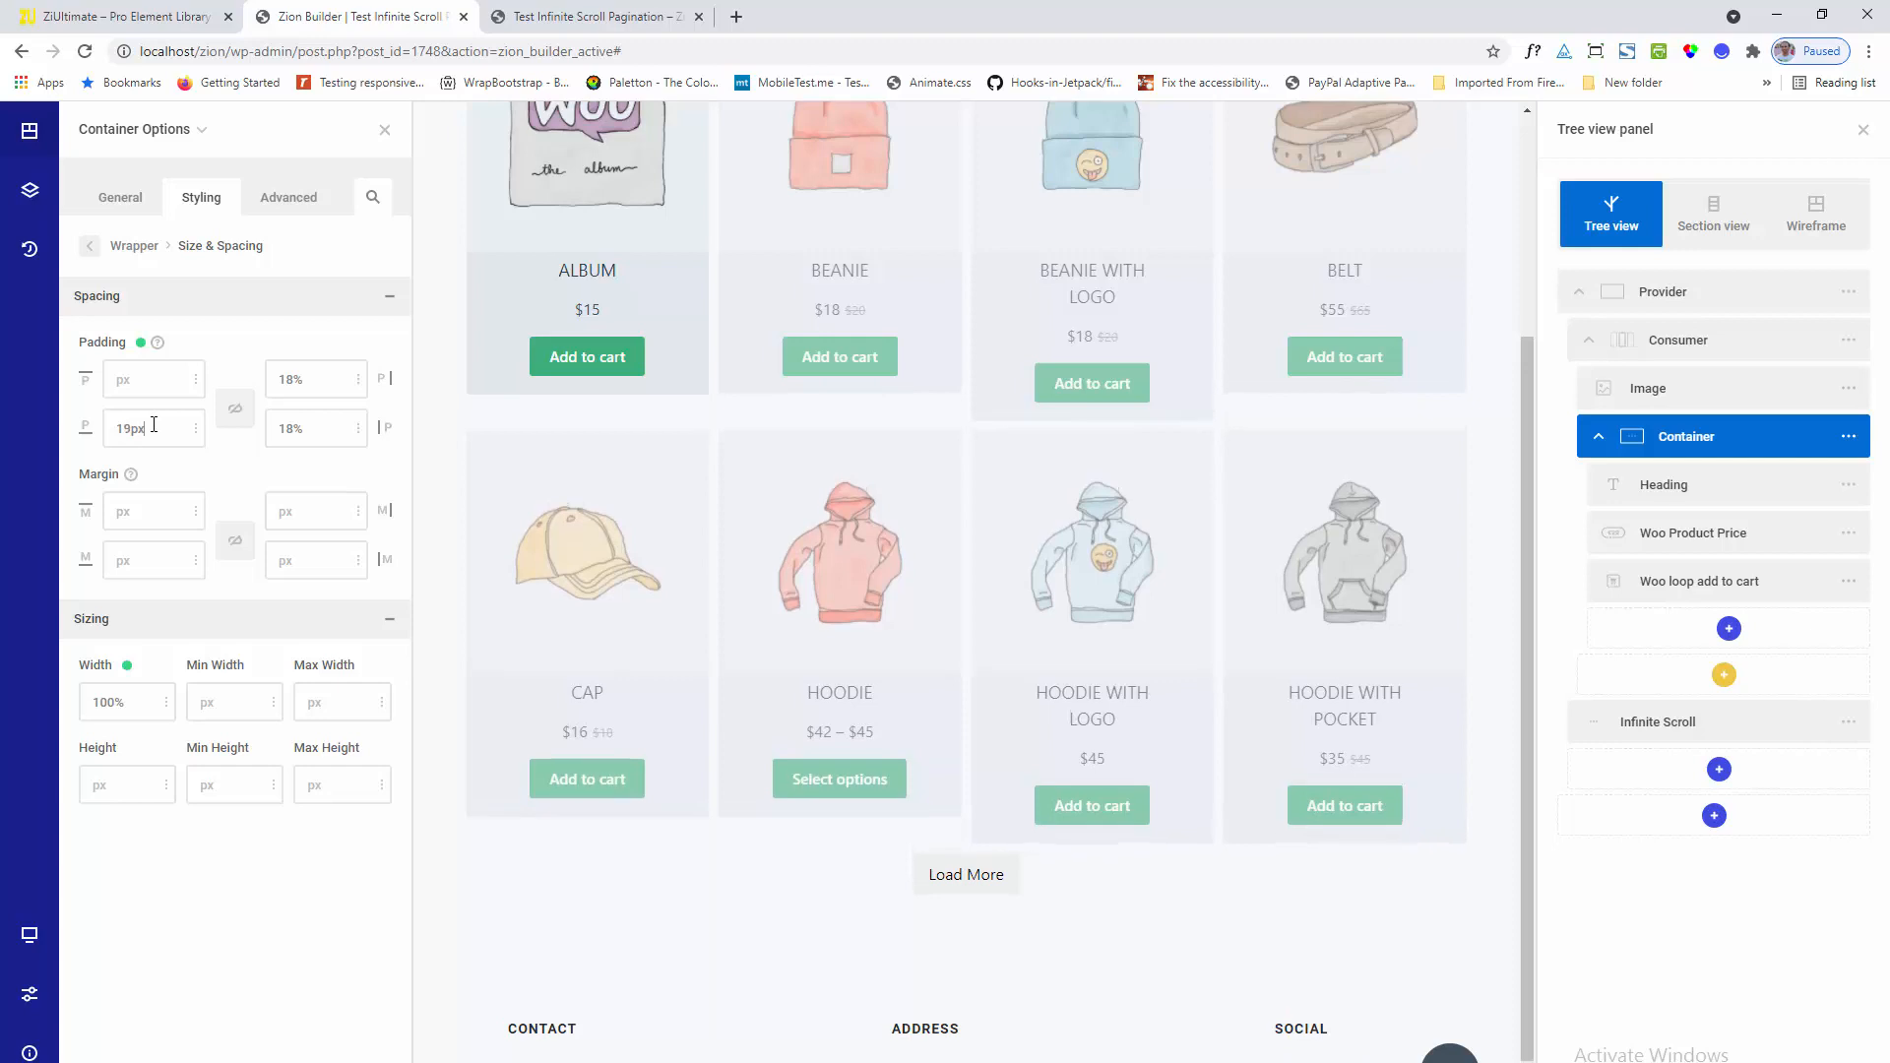
{"action": "key", "text": "Up"}
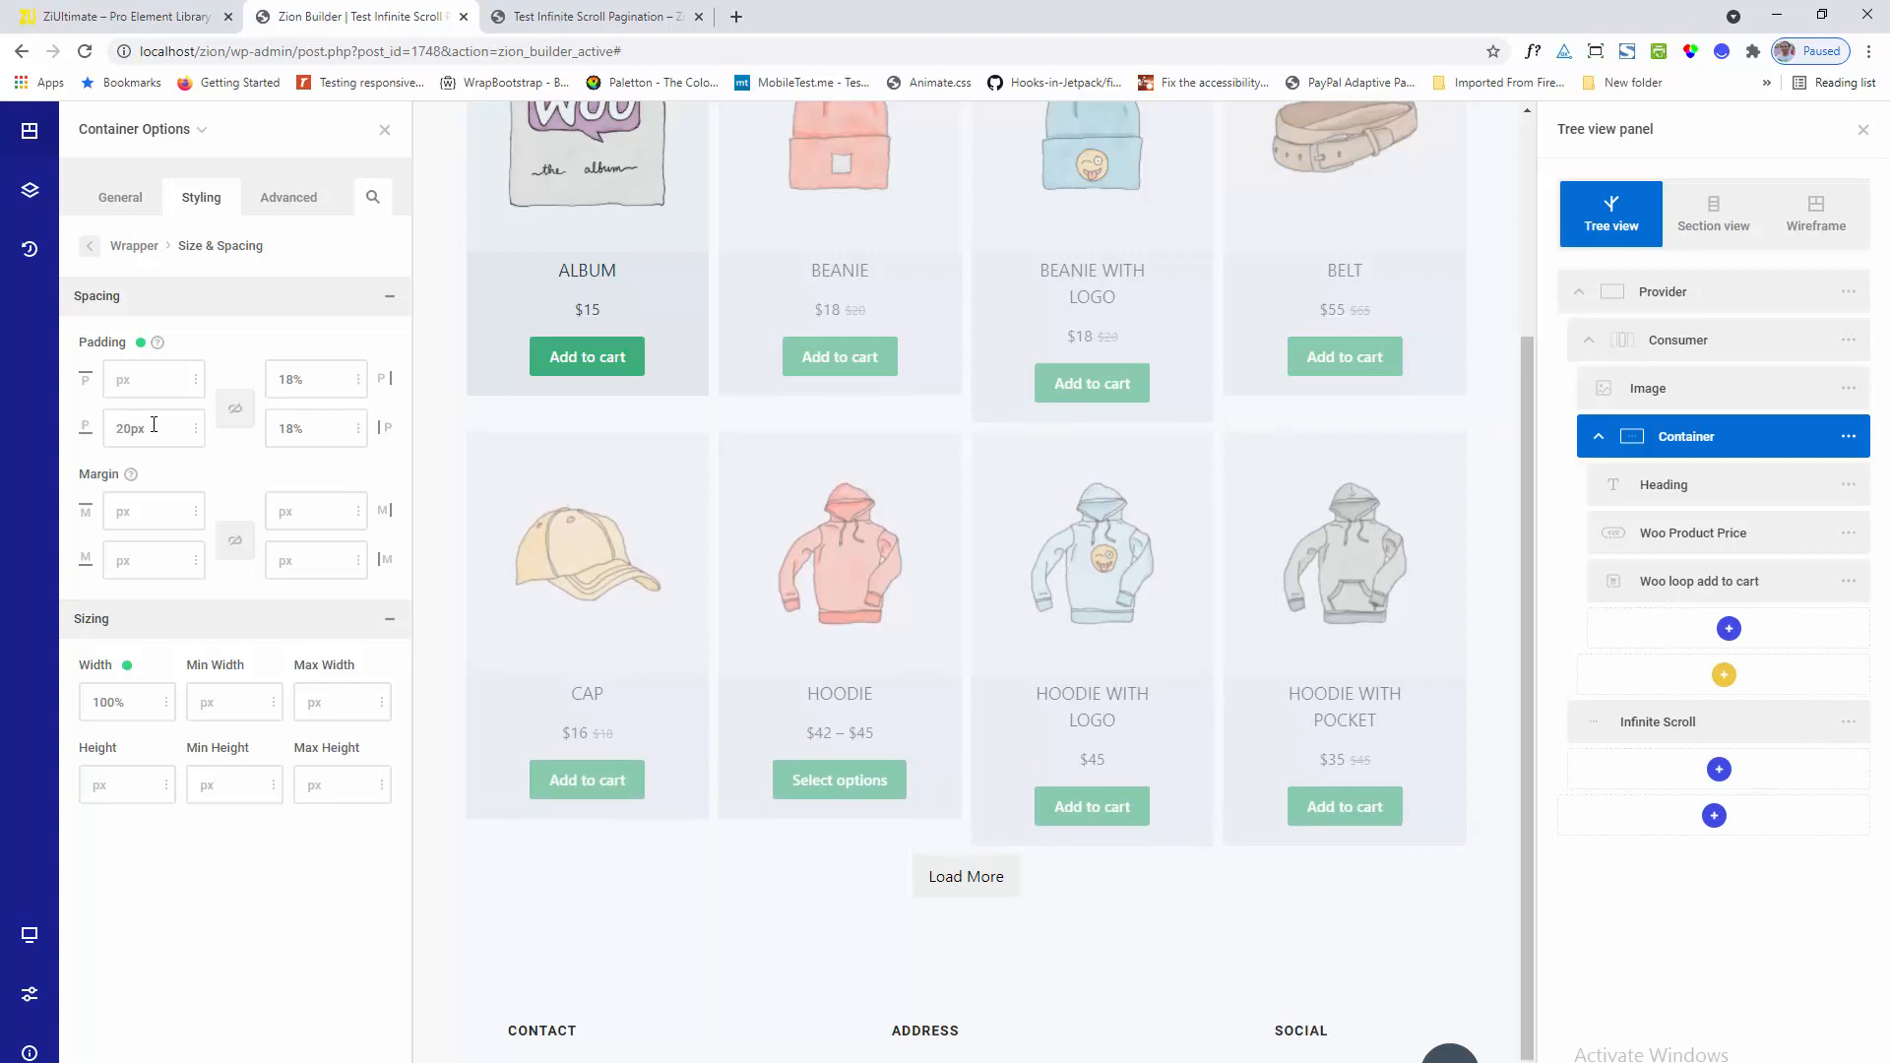
{"action": "left_click", "coordinate": [117, 383]}
{"action": "type", "text": "20"}
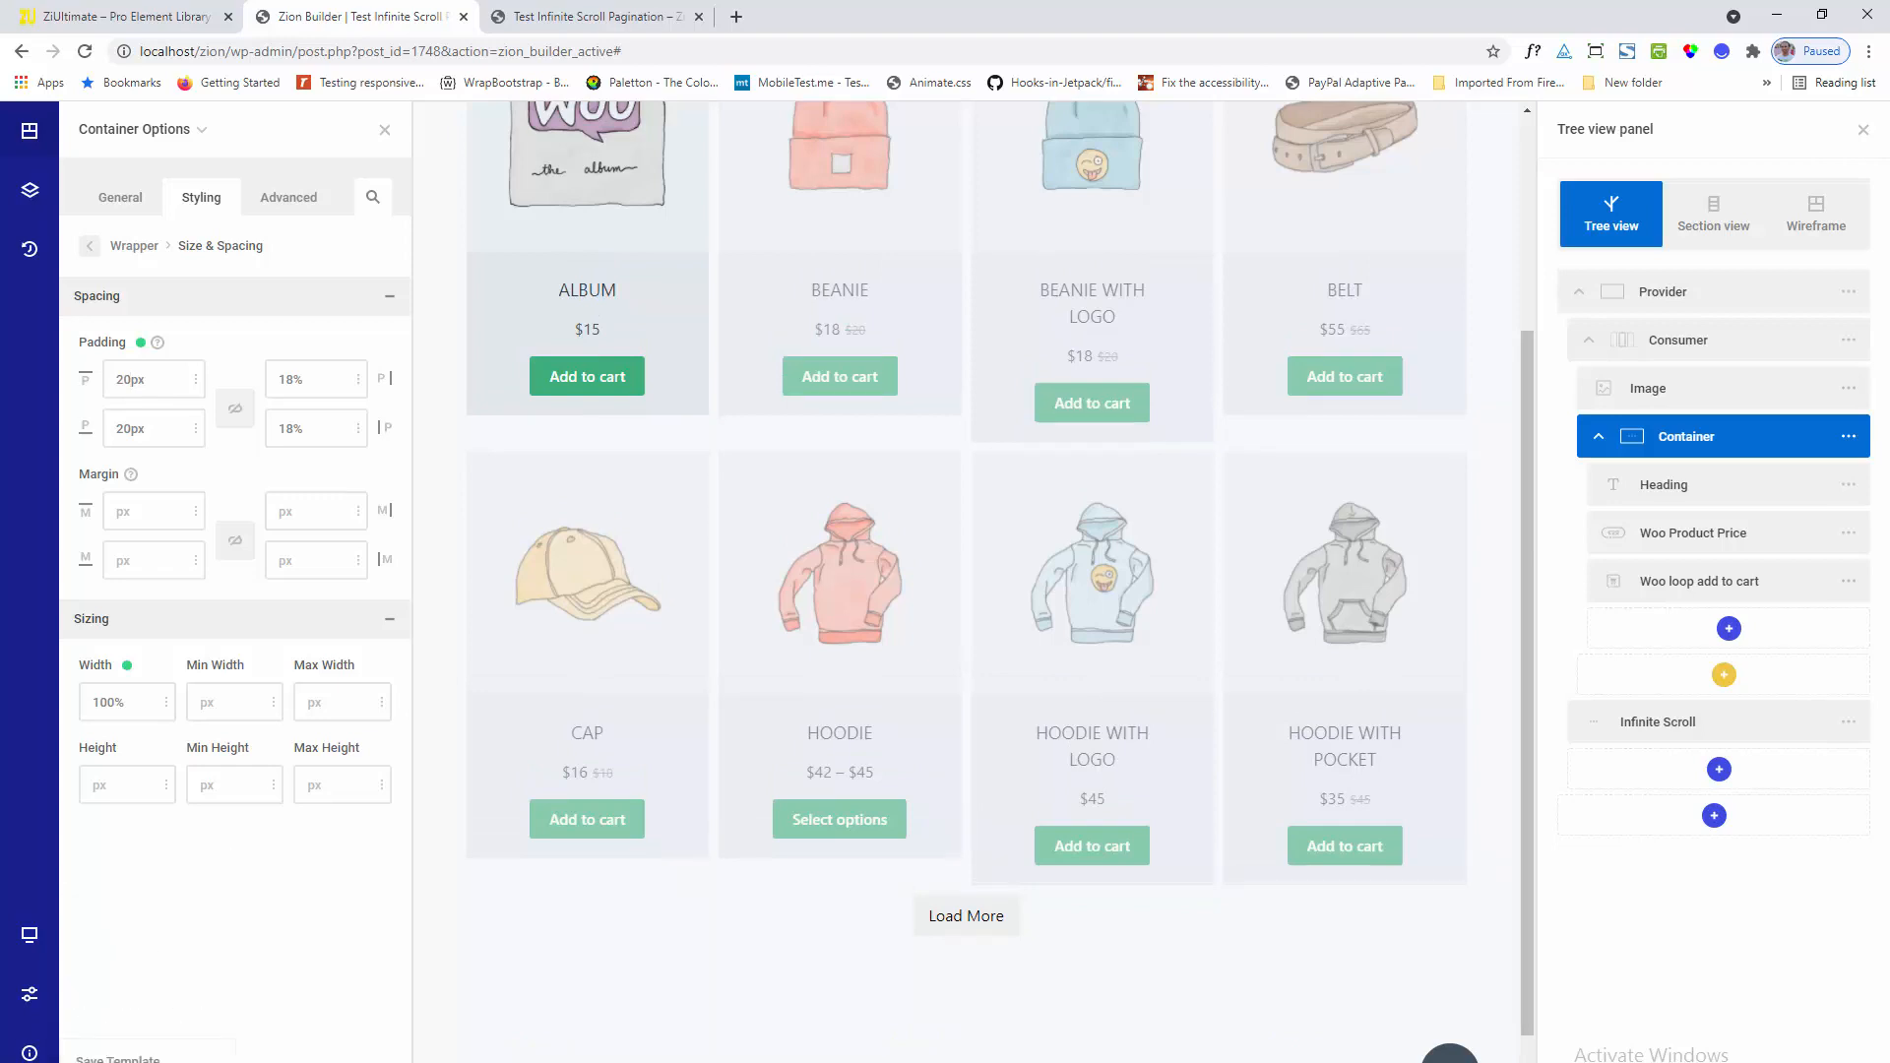
Switch to the Test Infinite Scroll Pagination preview and reload the page
{"action": "left_click", "coordinate": [556, 14]}
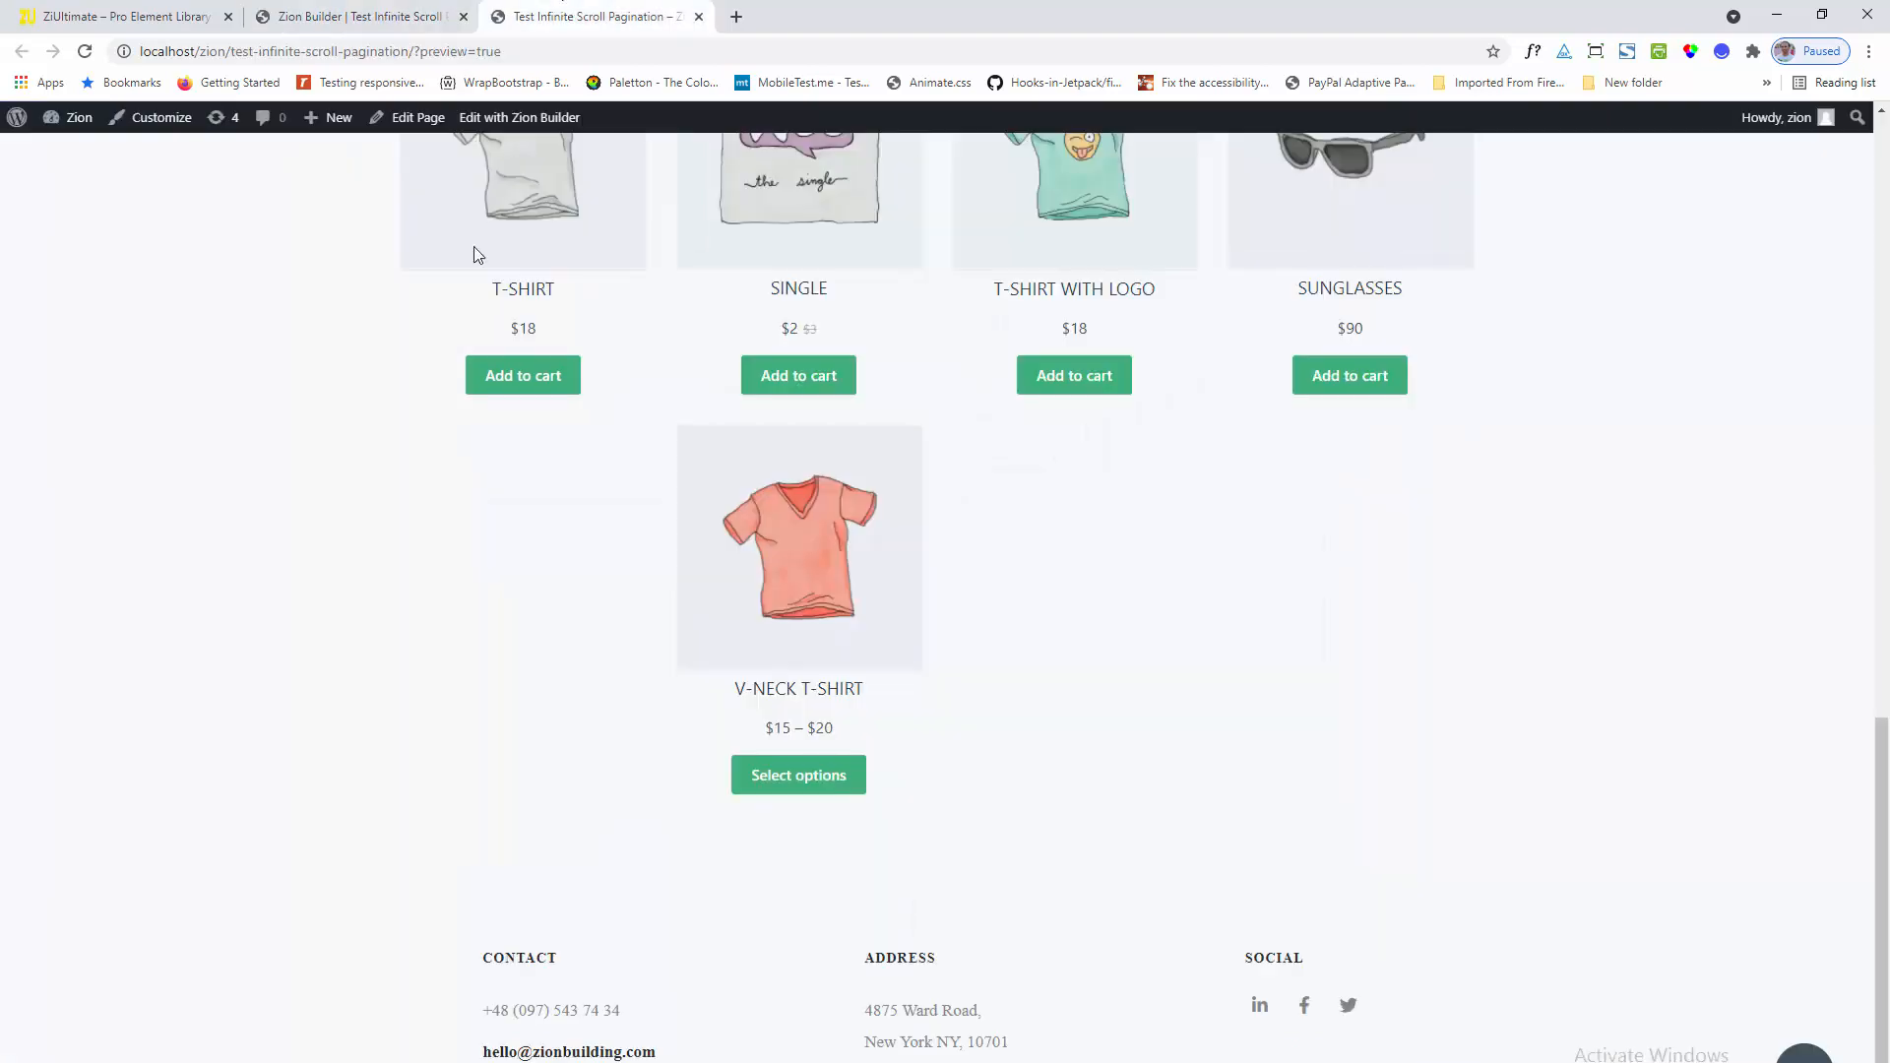
{"action": "scroll", "coordinate": [438, 359], "scroll_direction": "up", "scroll_amount": 4}
{"action": "scroll", "coordinate": [427, 362], "scroll_direction": "up", "scroll_amount": 10}
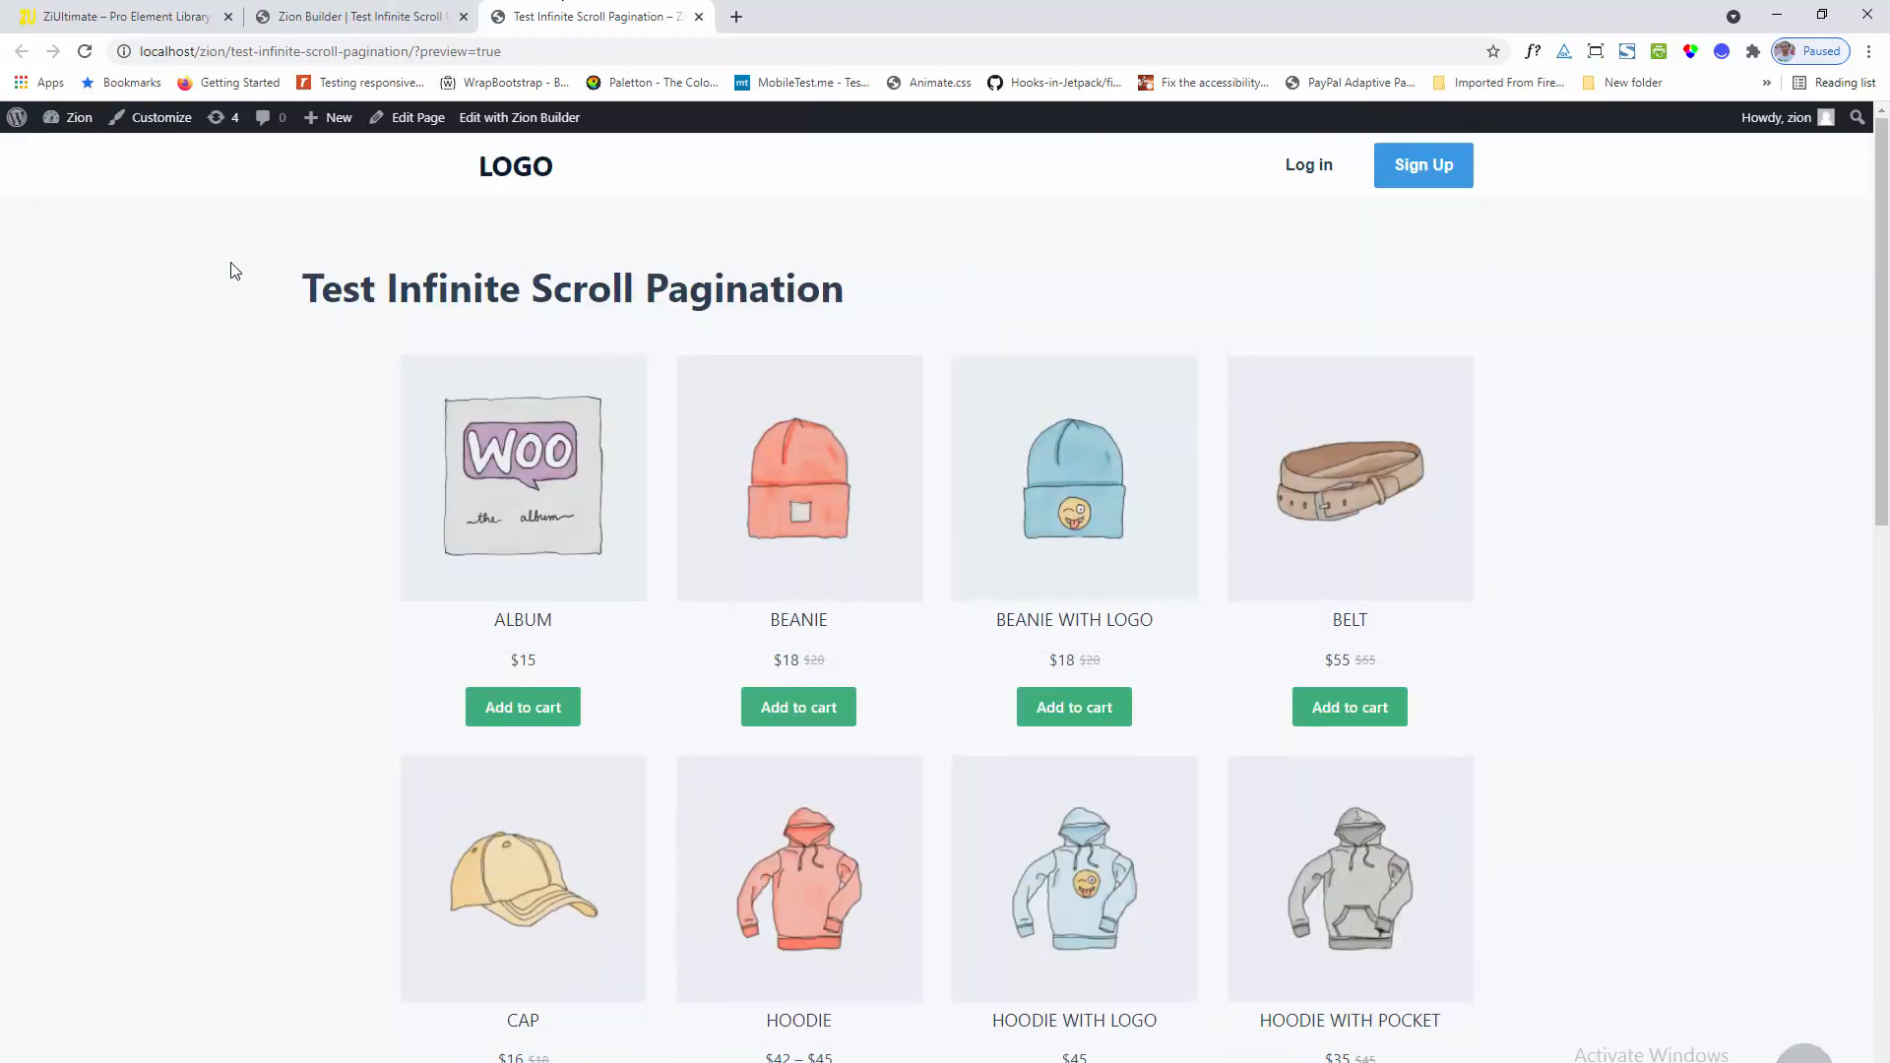
{"action": "left_click", "coordinate": [86, 60]}
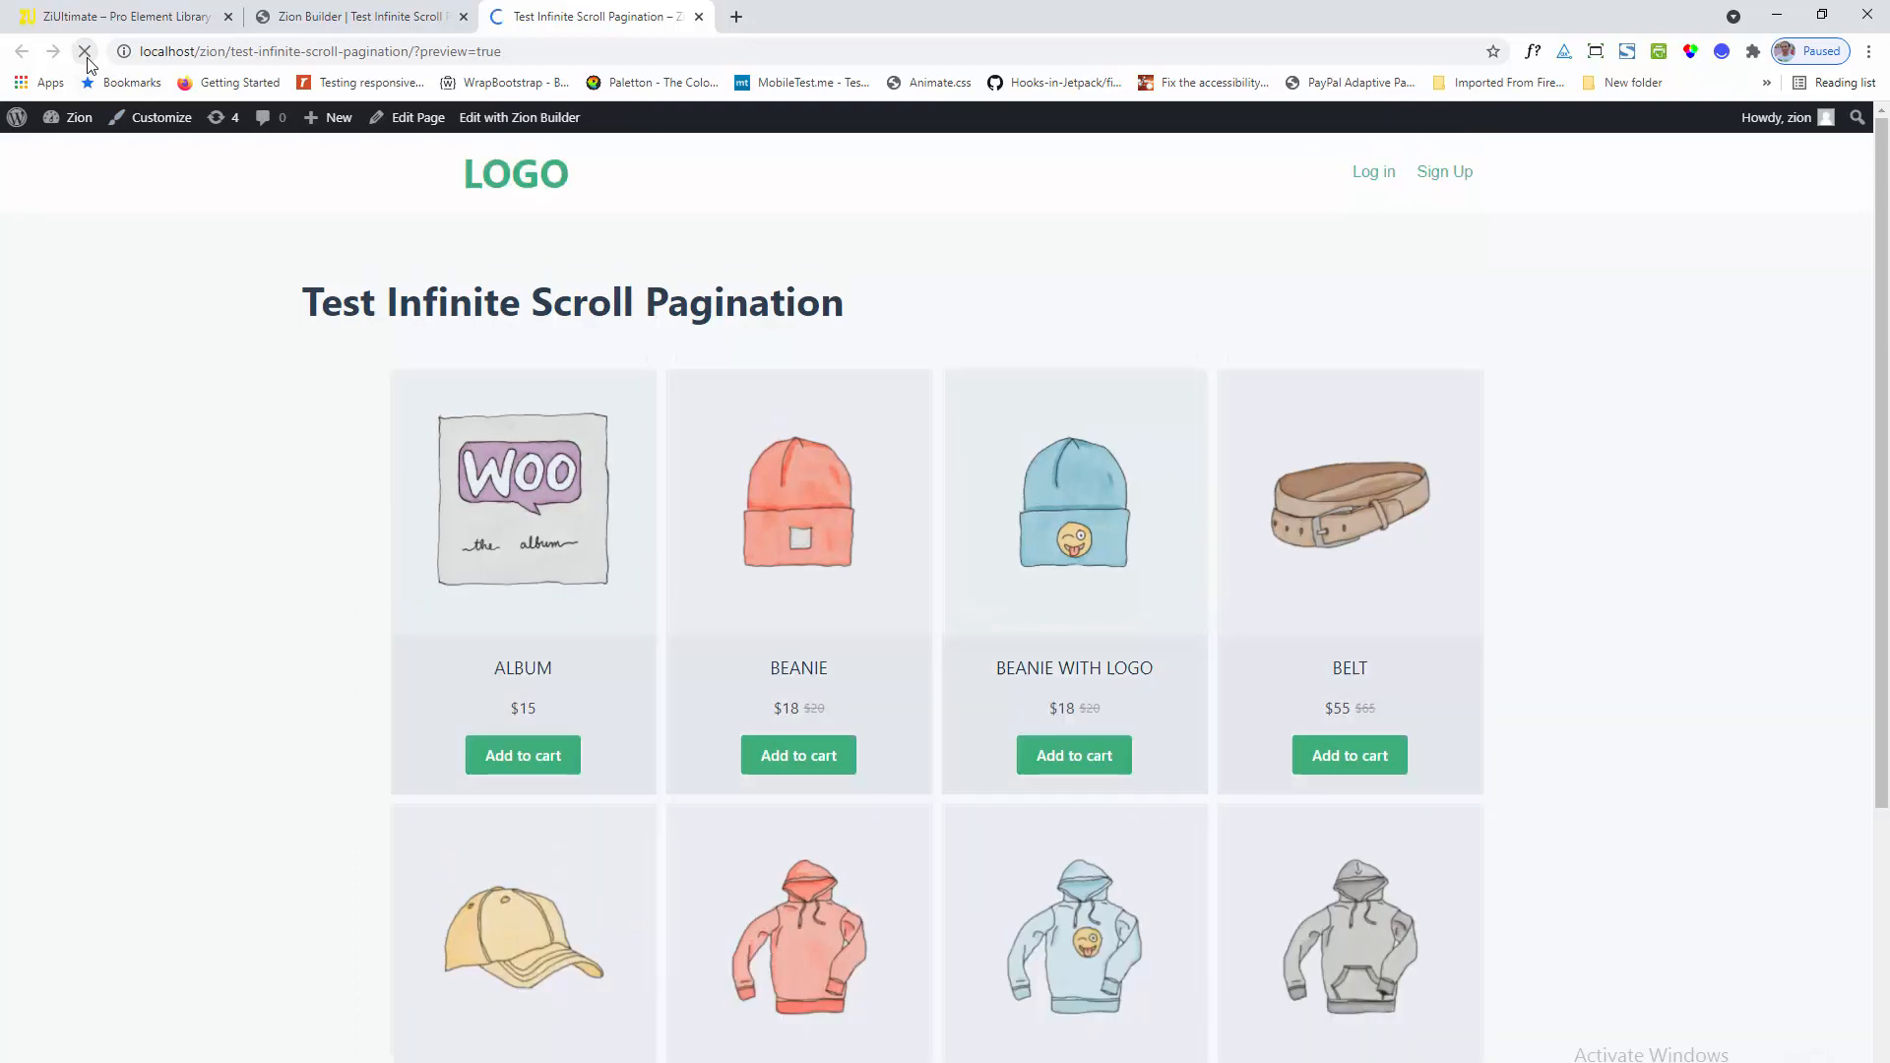
Load one more batch of products with Load More and examine how the new rows line up in the grid
{"action": "scroll", "coordinate": [974, 653], "scroll_direction": "down", "scroll_amount": 2}
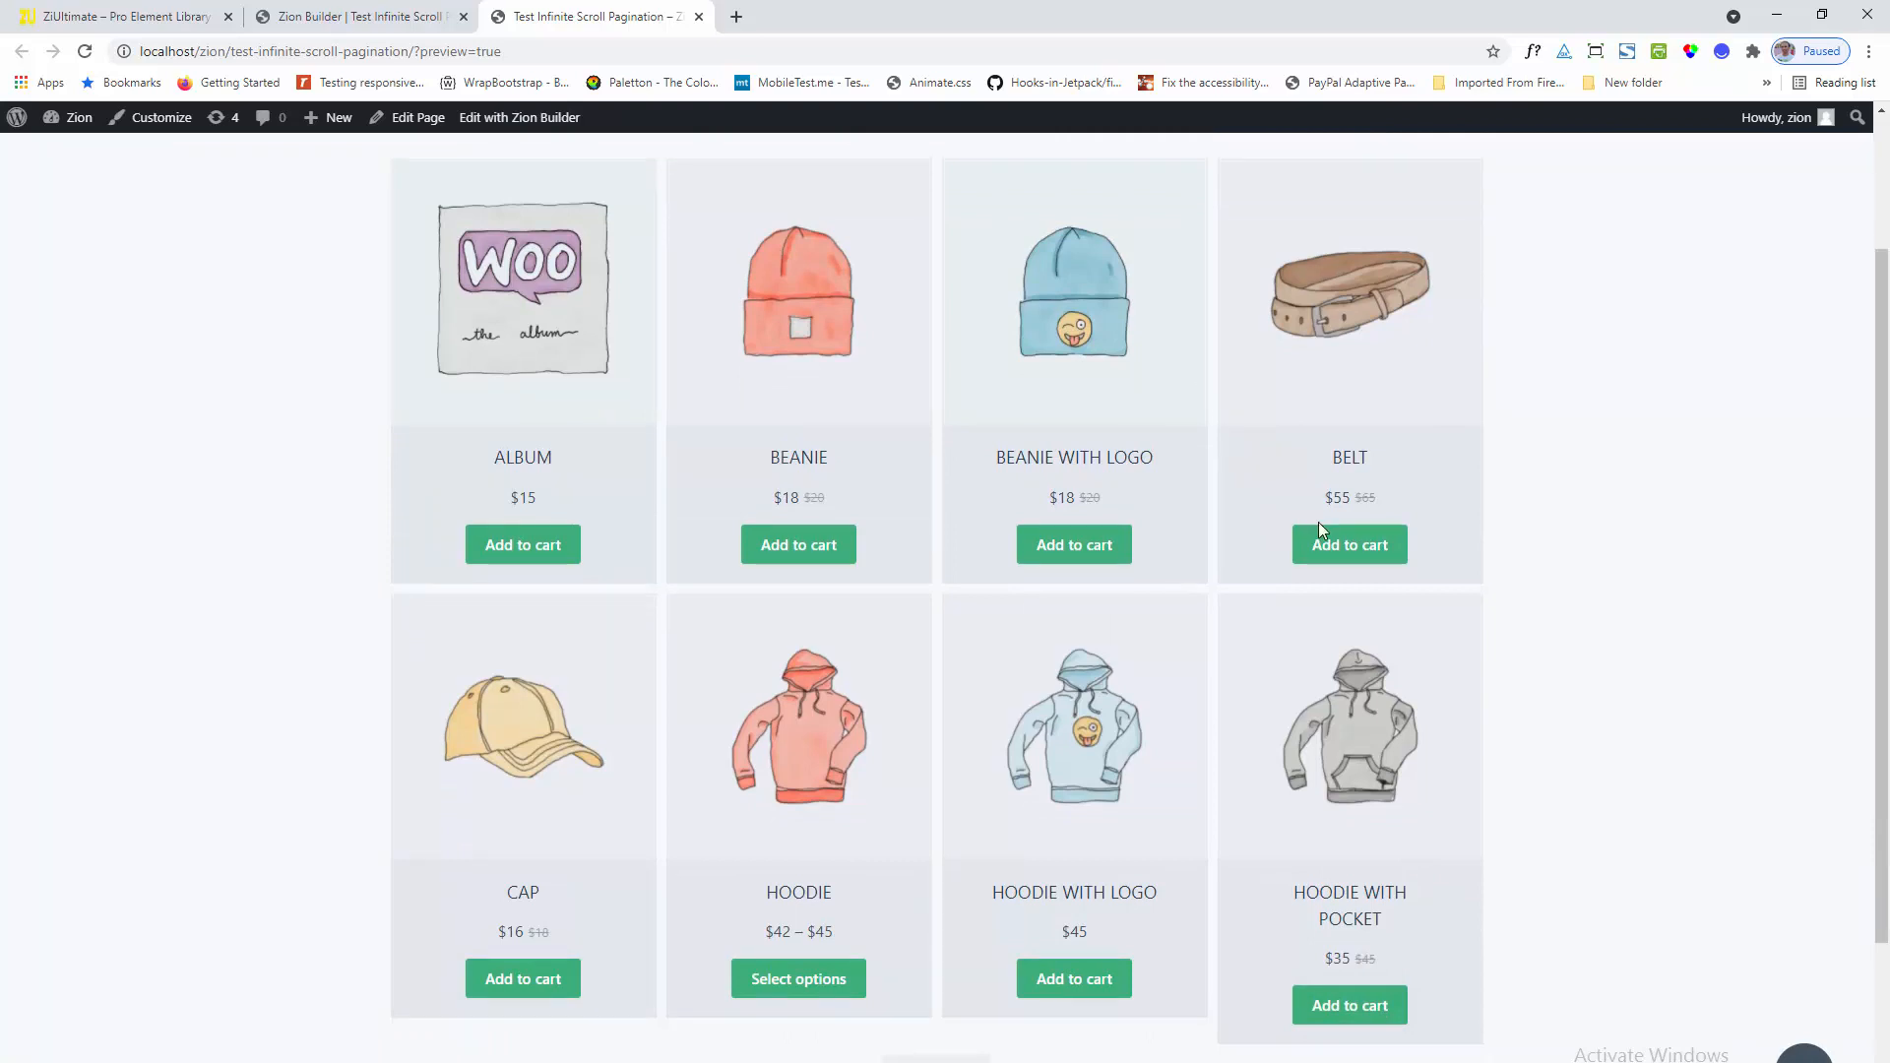
{"action": "scroll", "coordinate": [1319, 521], "scroll_direction": "down", "scroll_amount": 3}
{"action": "left_click", "coordinate": [961, 804]}
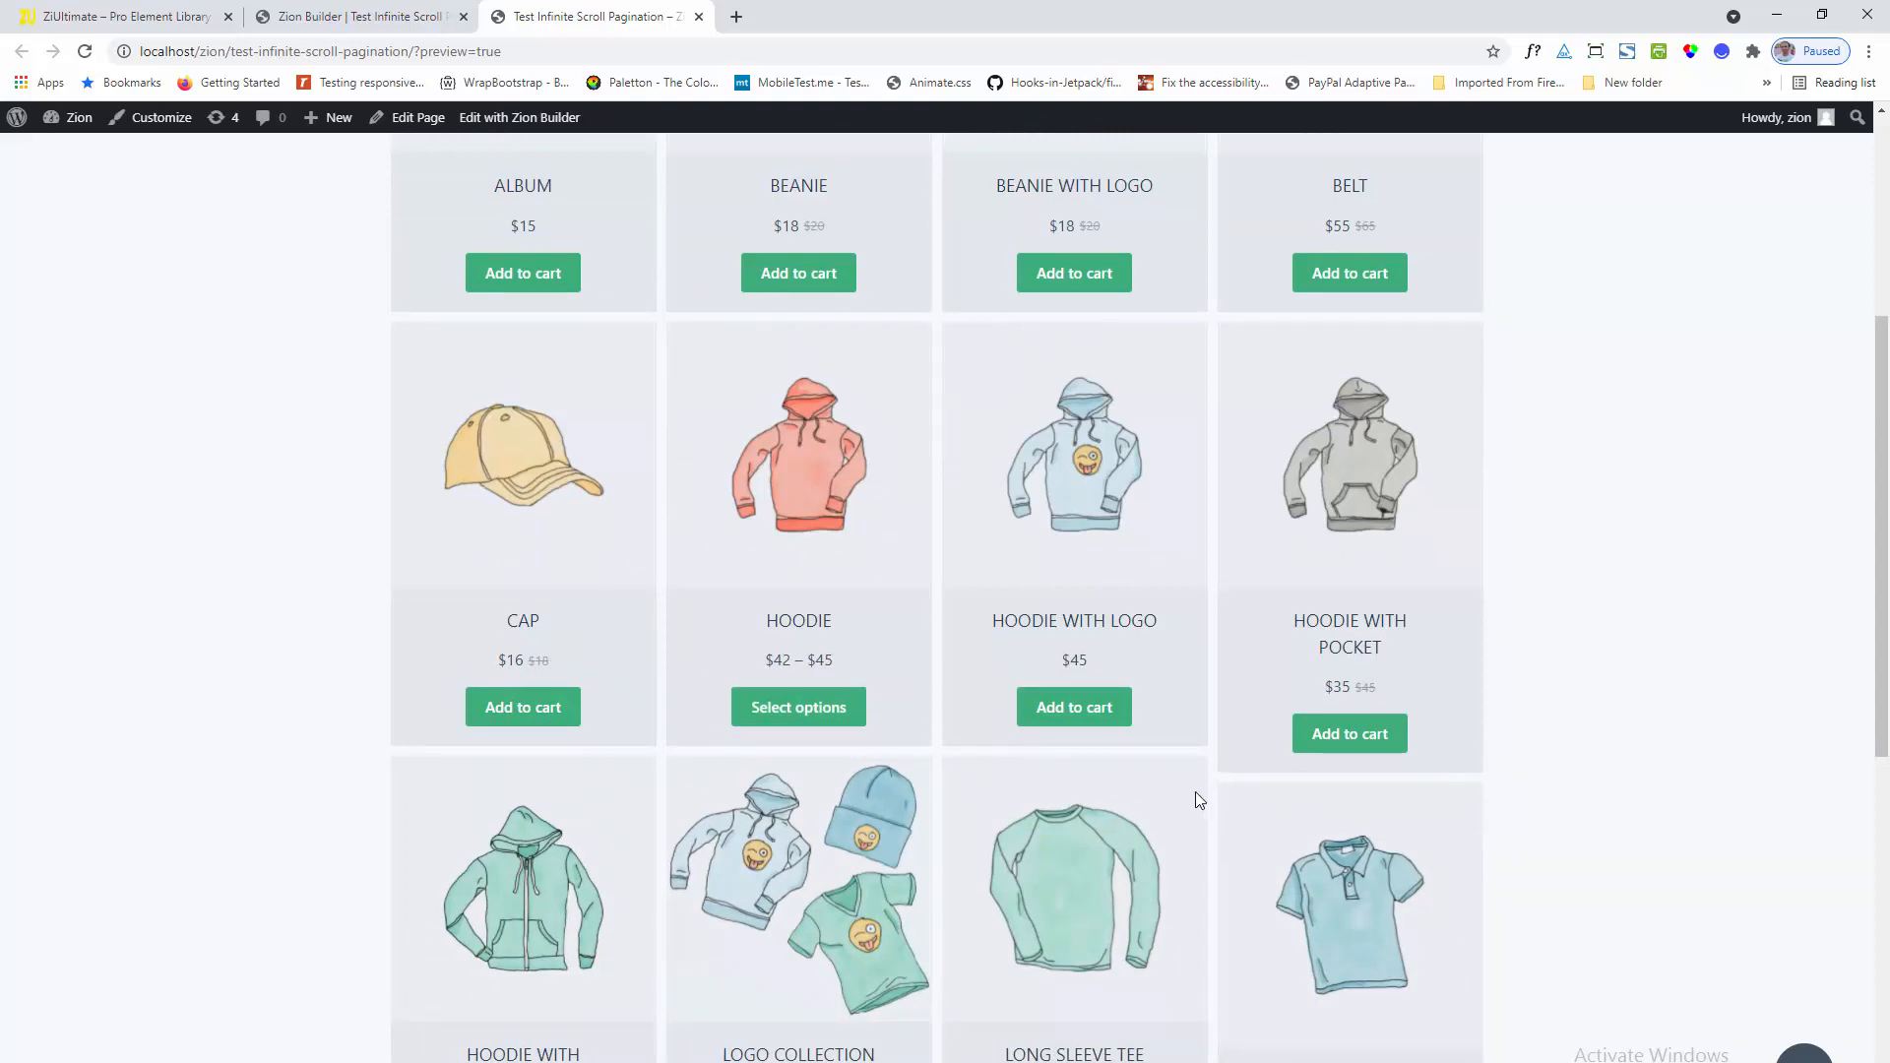
{"action": "scroll", "coordinate": [1244, 772], "scroll_direction": "down", "scroll_amount": 6}
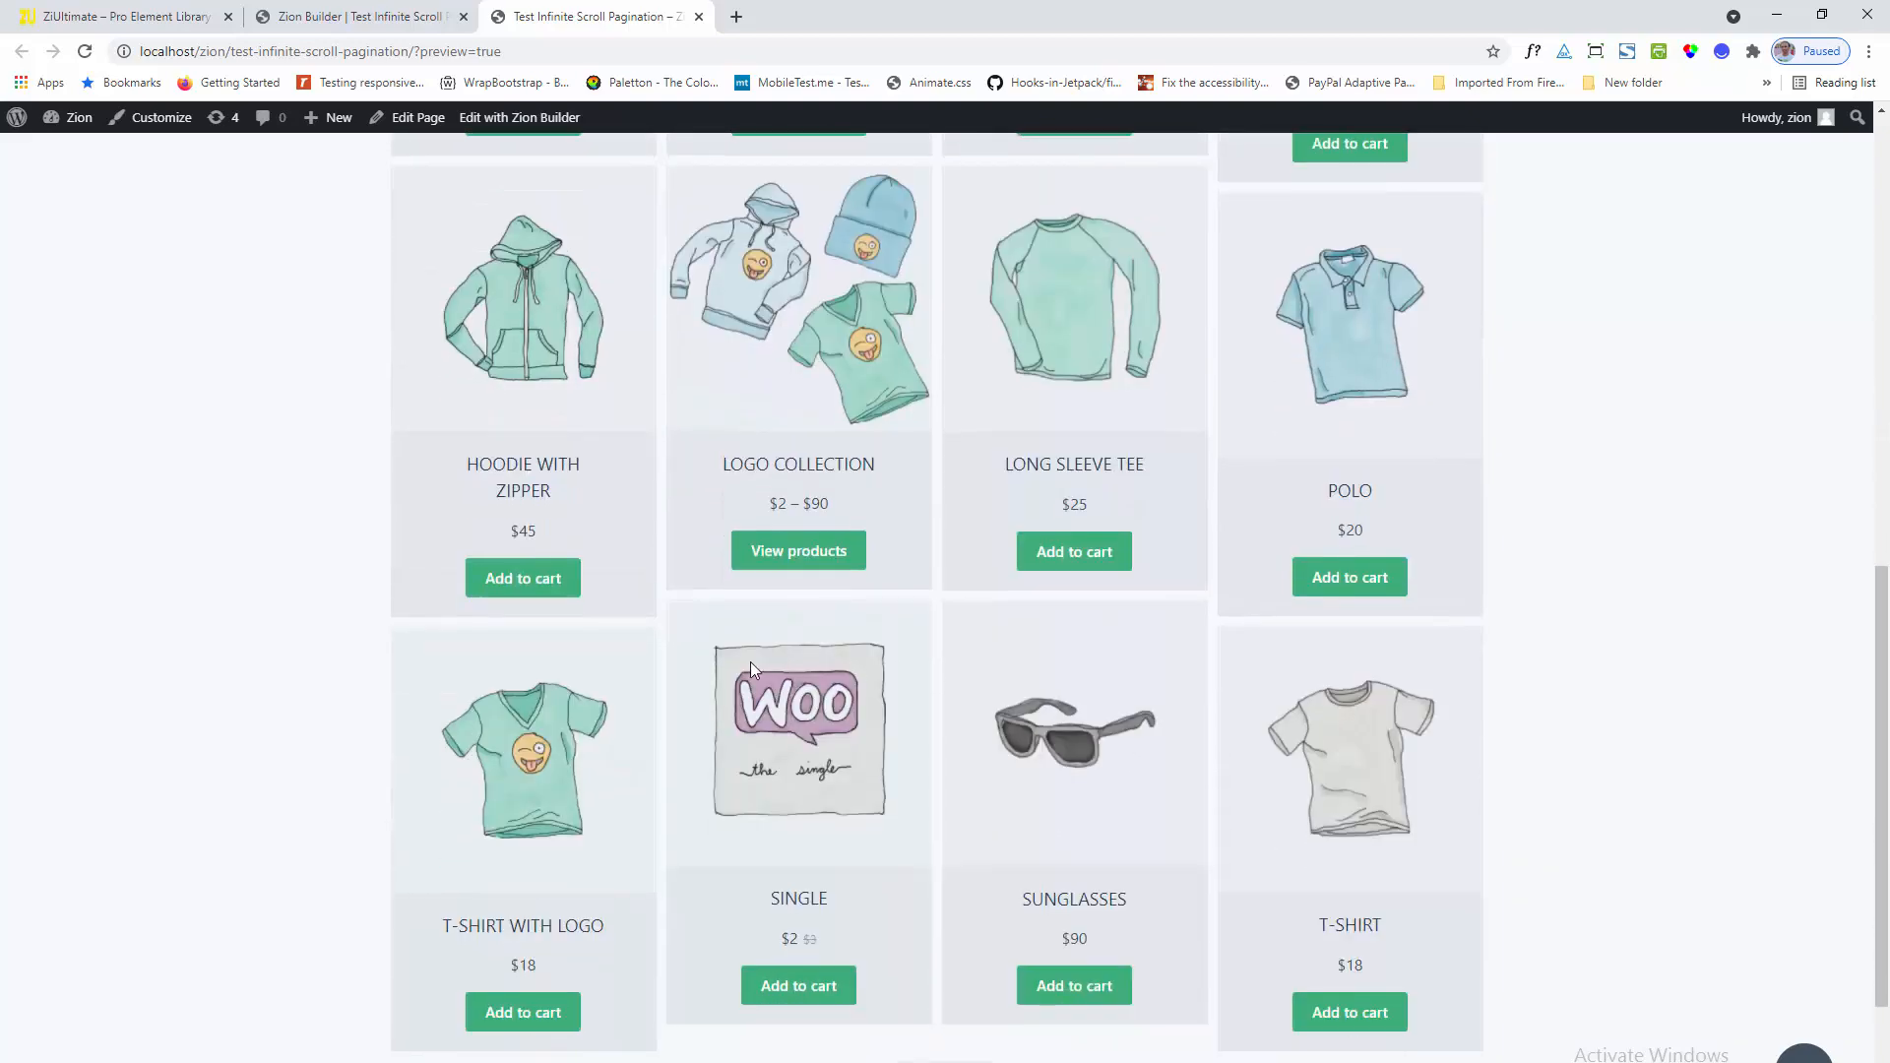
{"action": "scroll", "coordinate": [1351, 645], "scroll_direction": "down", "scroll_amount": 3}
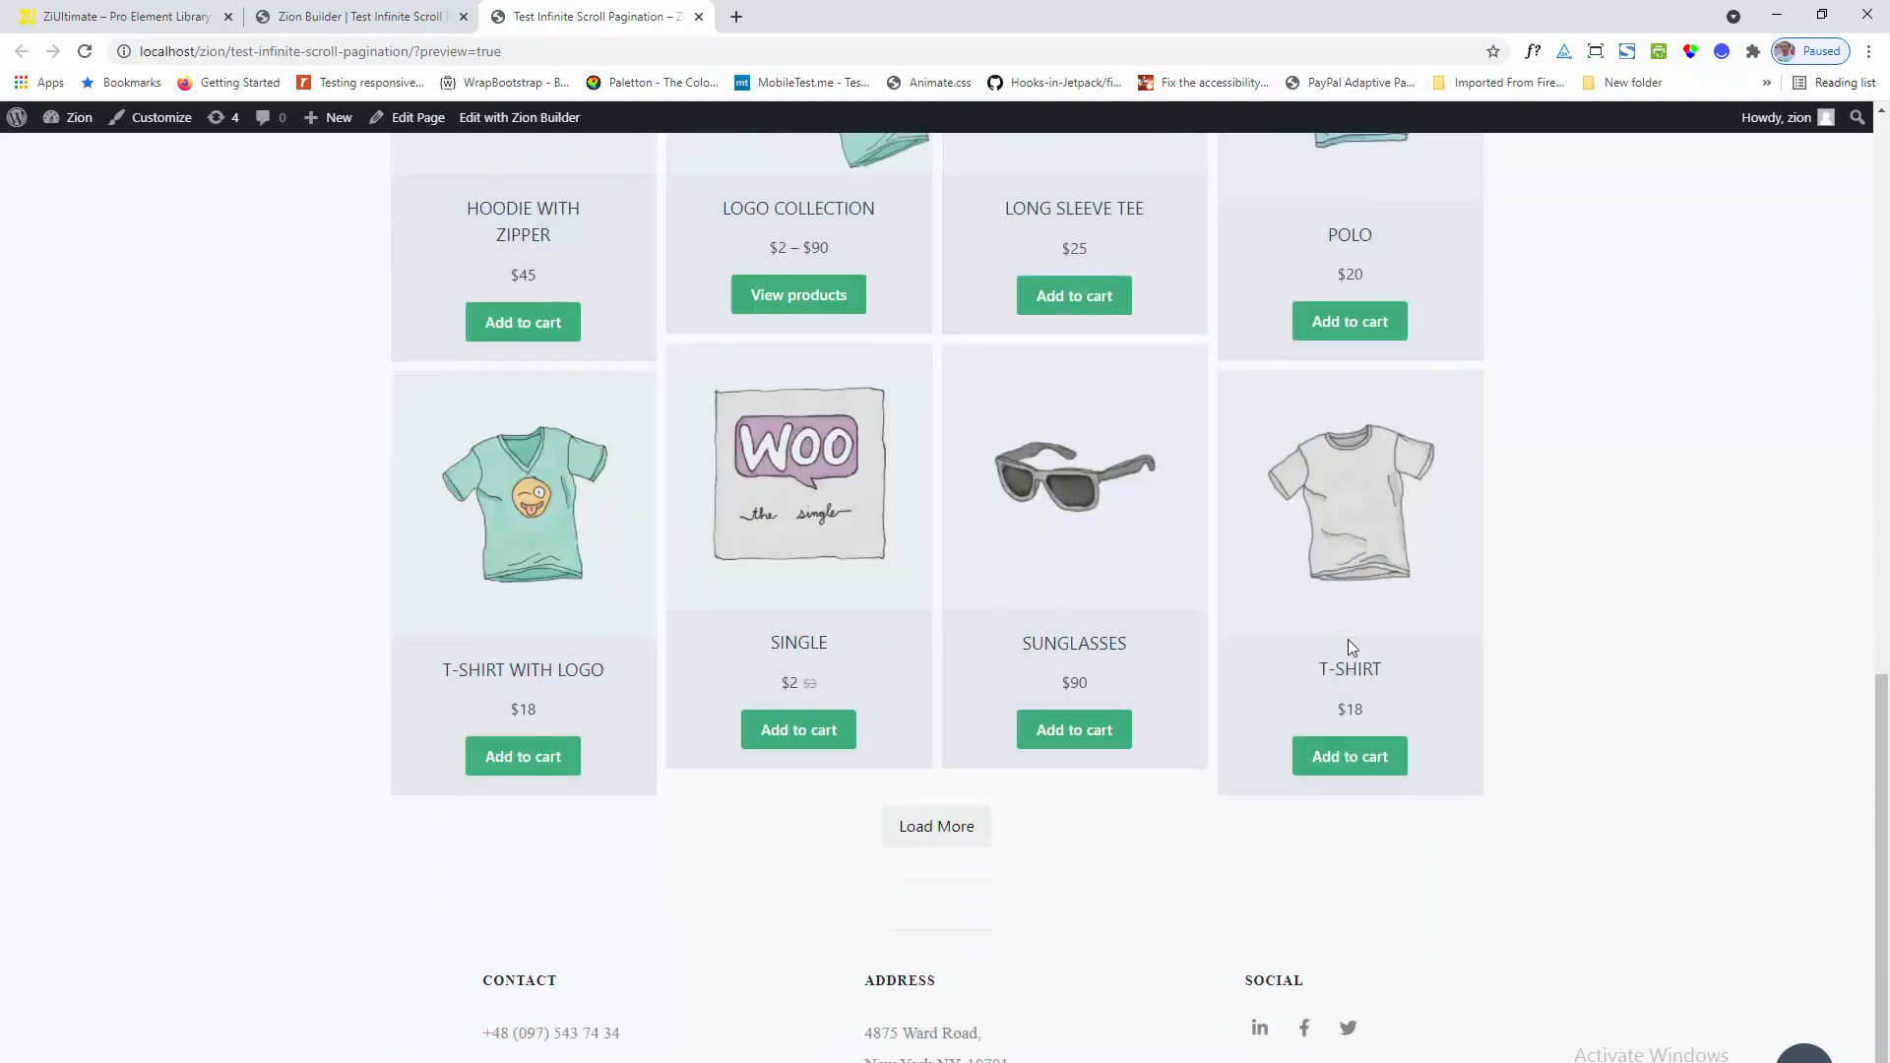
Load the last batch of products with Load More and check how the masonry layout places the final product
{"action": "left_click", "coordinate": [935, 805]}
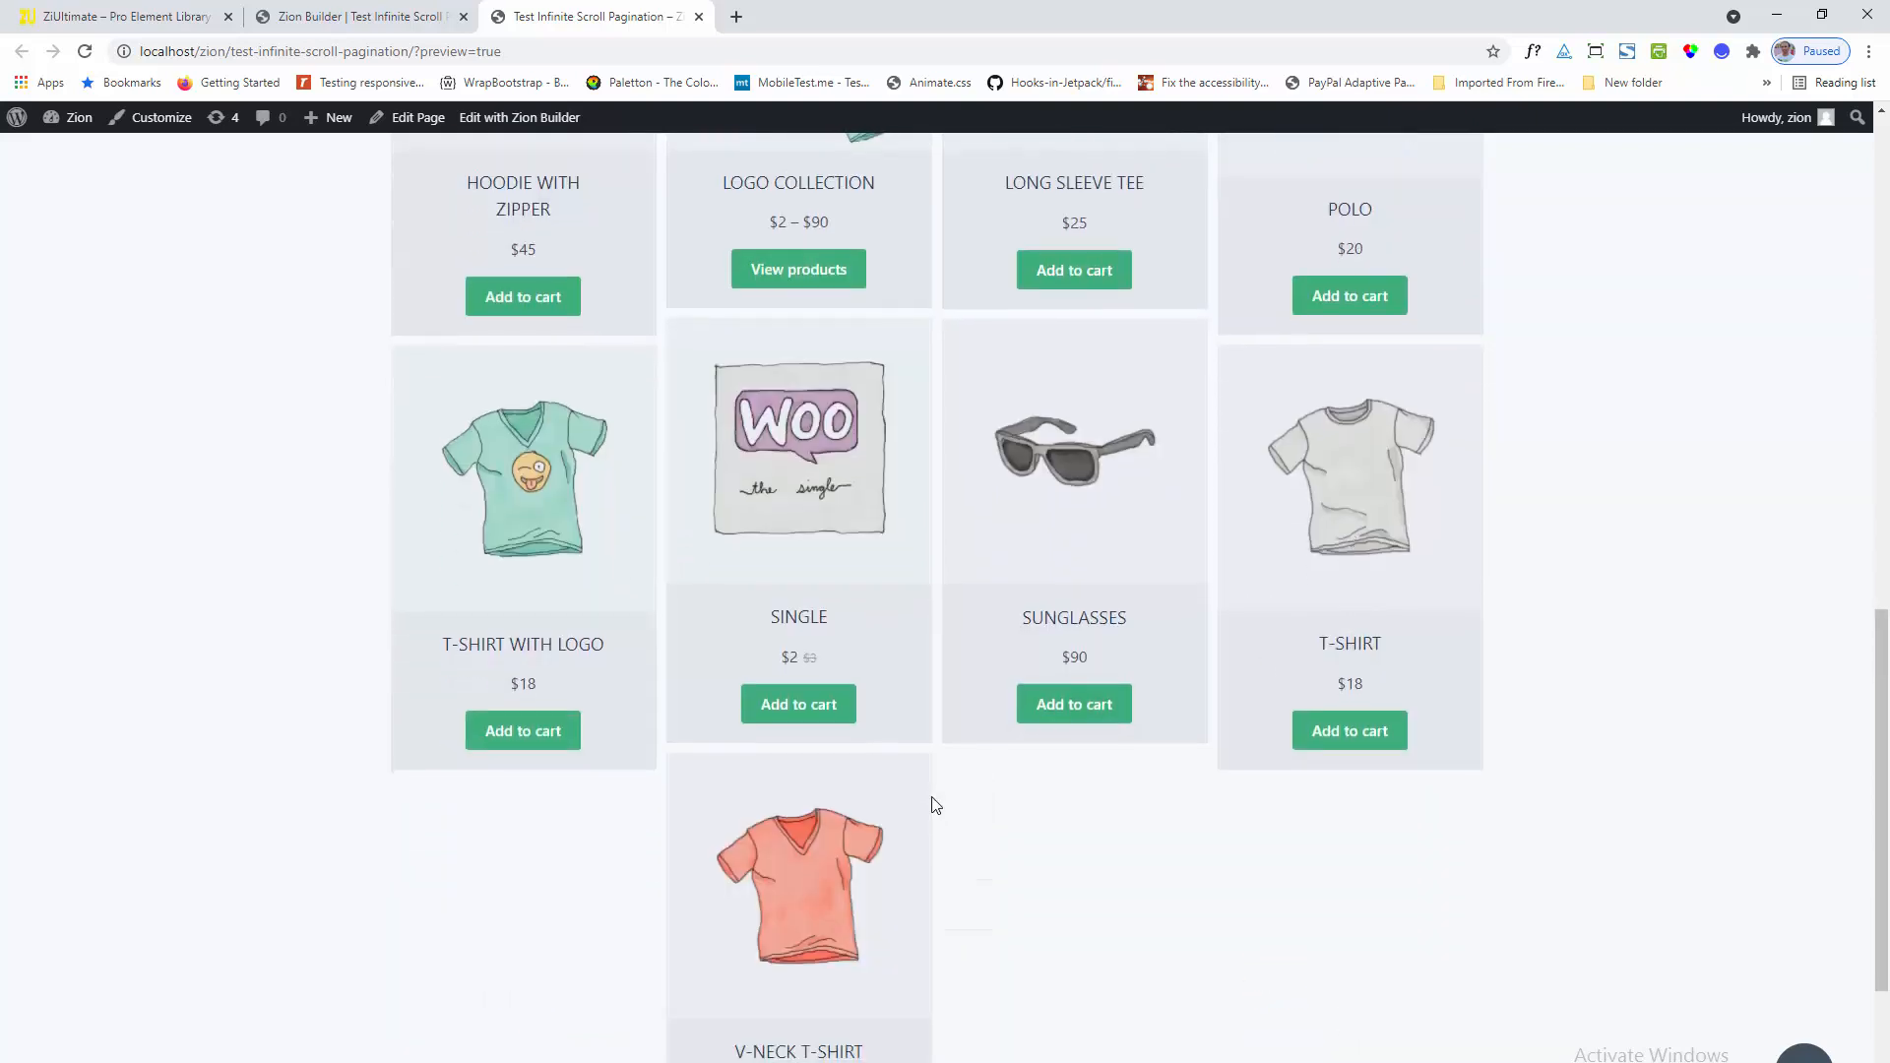
{"action": "scroll", "coordinate": [930, 803], "scroll_direction": "down", "scroll_amount": 3}
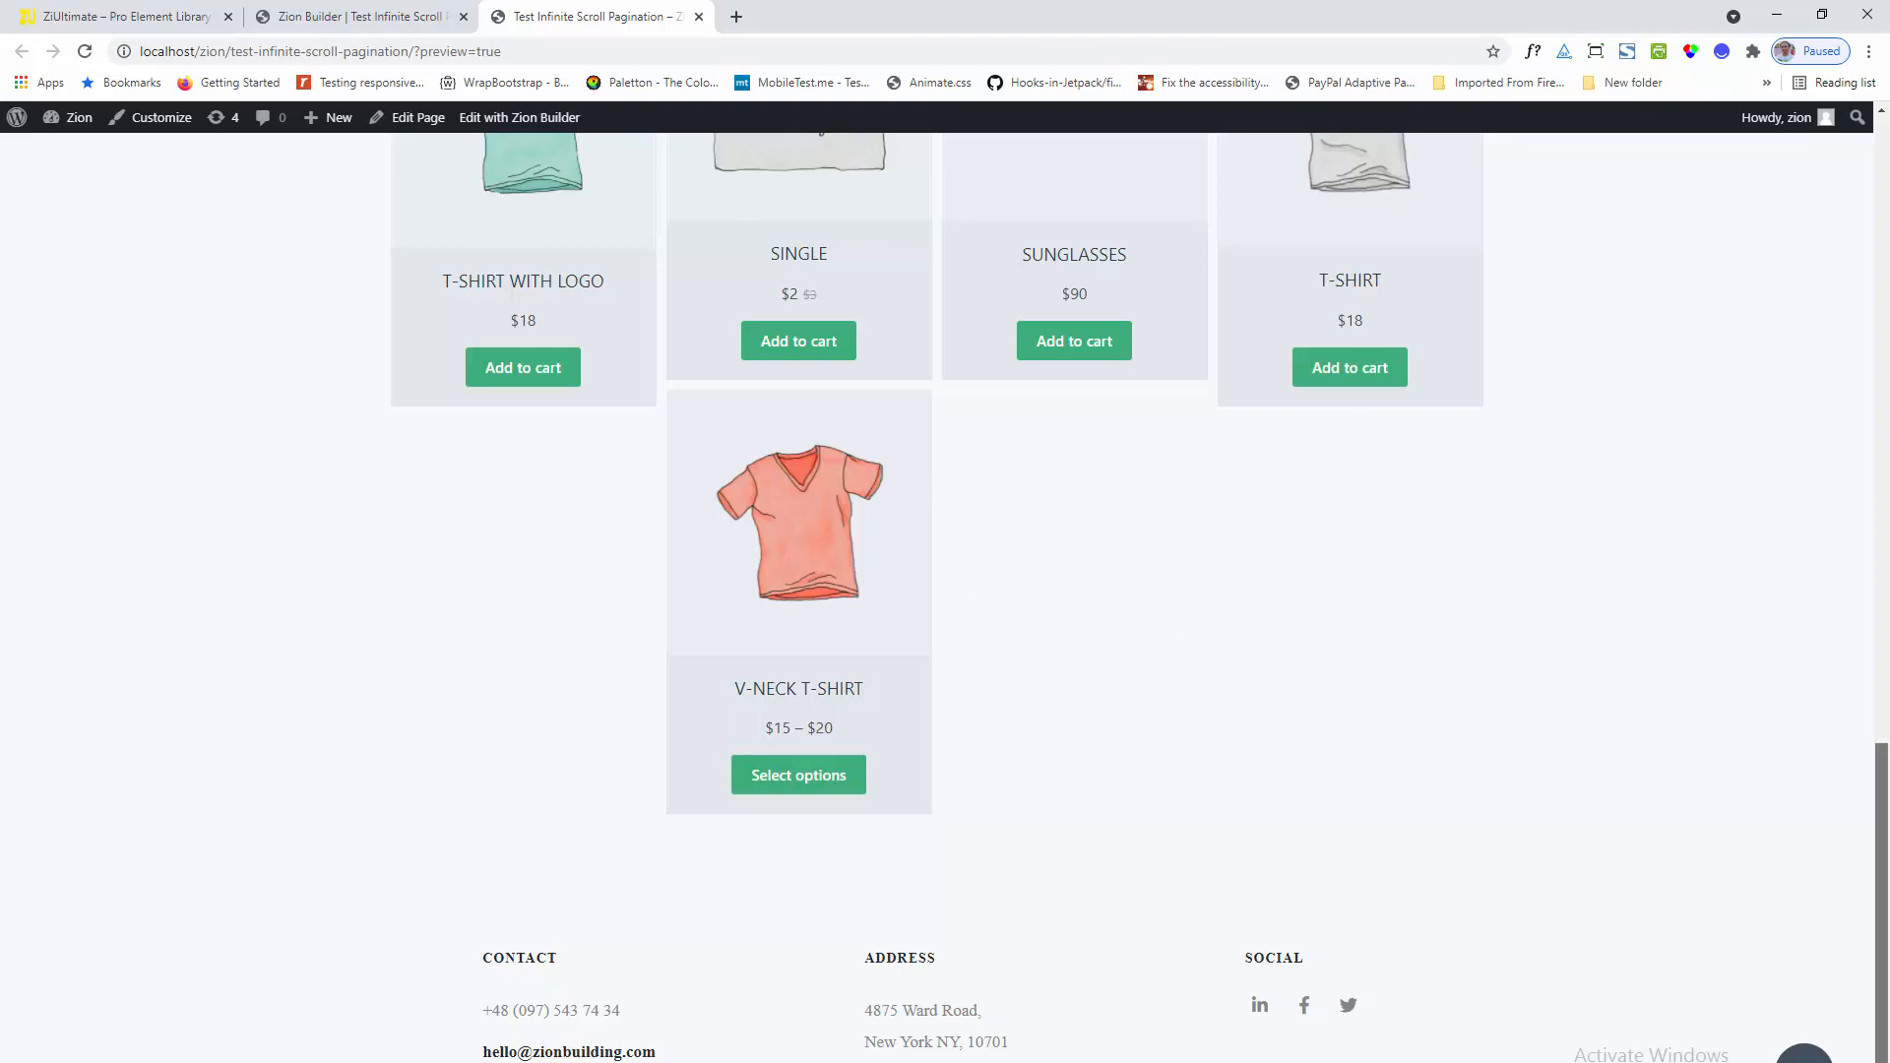
{"action": "left_click_drag", "start_coordinate": [1882, 862], "coordinate": [1887, 365]}
In the Zion Builder tab, open the Infinite Scroll element's options, reset Extra Support to None and save the page
{"action": "left_click", "coordinate": [367, 7]}
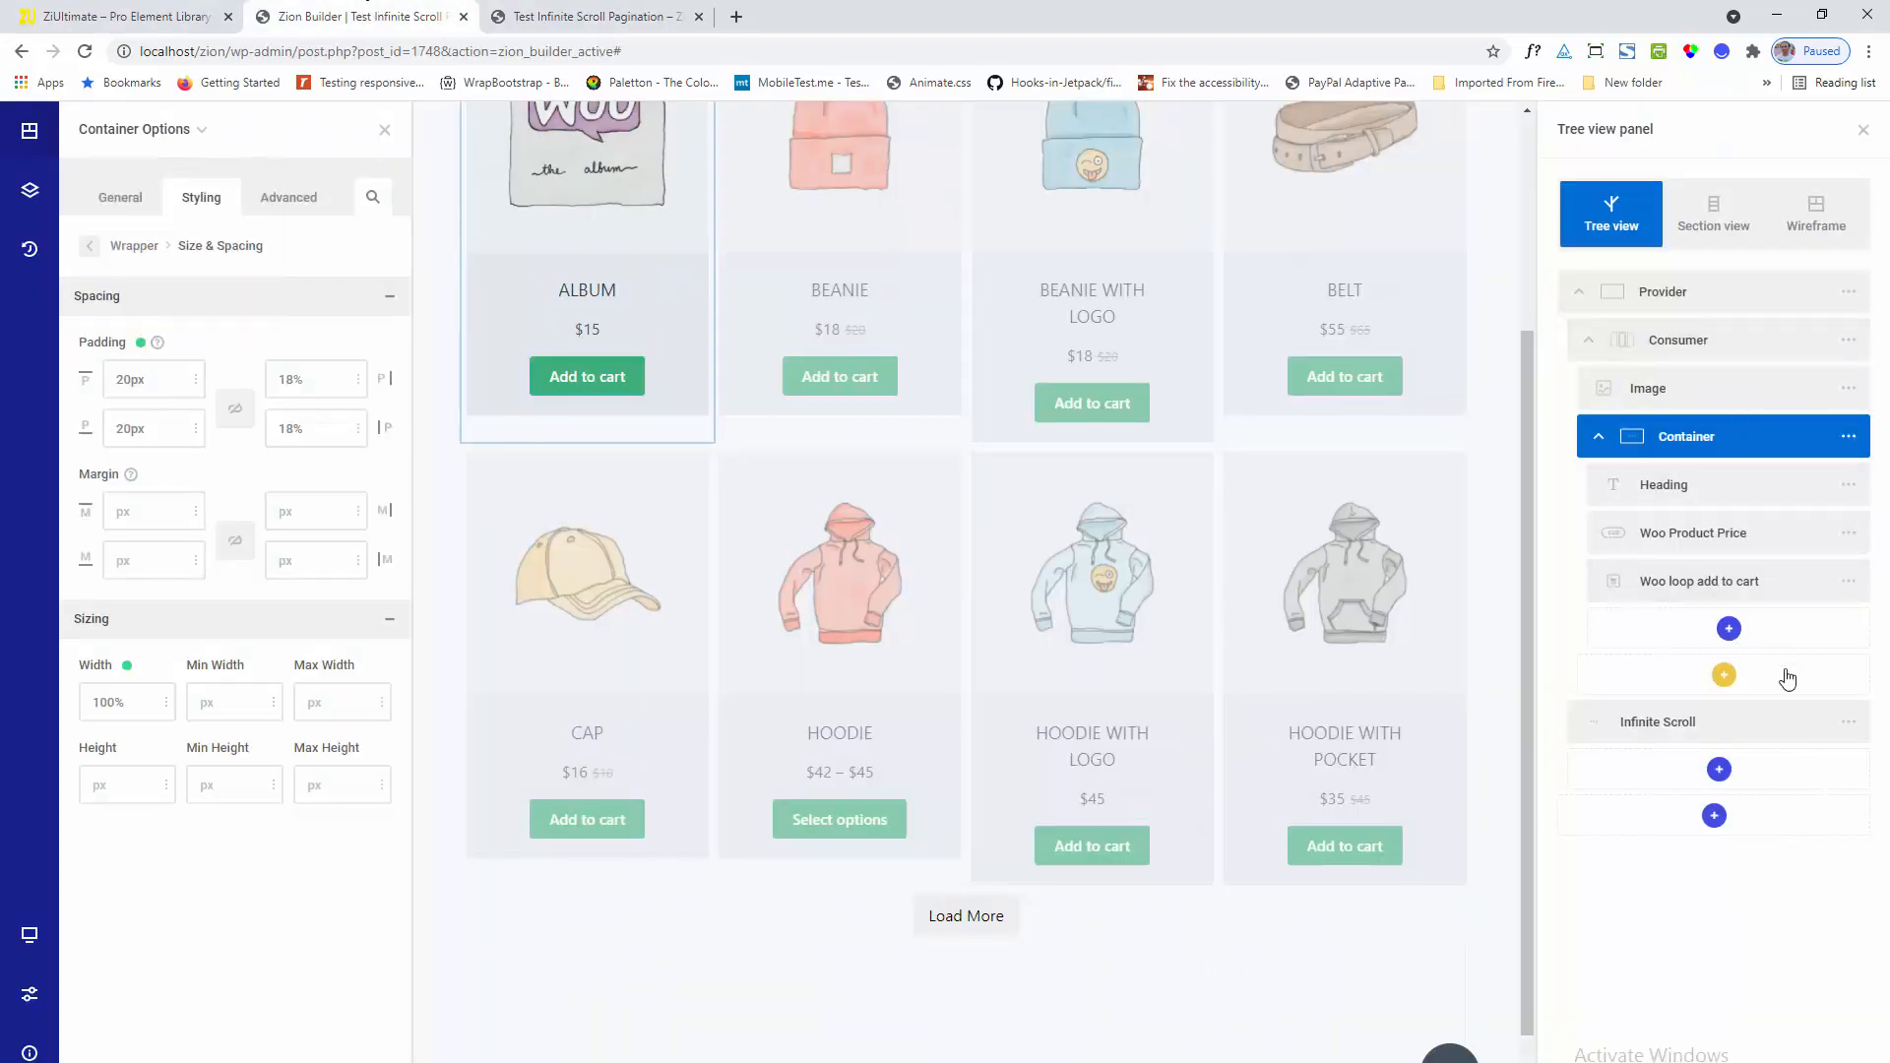
{"action": "right_click", "coordinate": [1718, 731]}
{"action": "left_click", "coordinate": [1686, 558]}
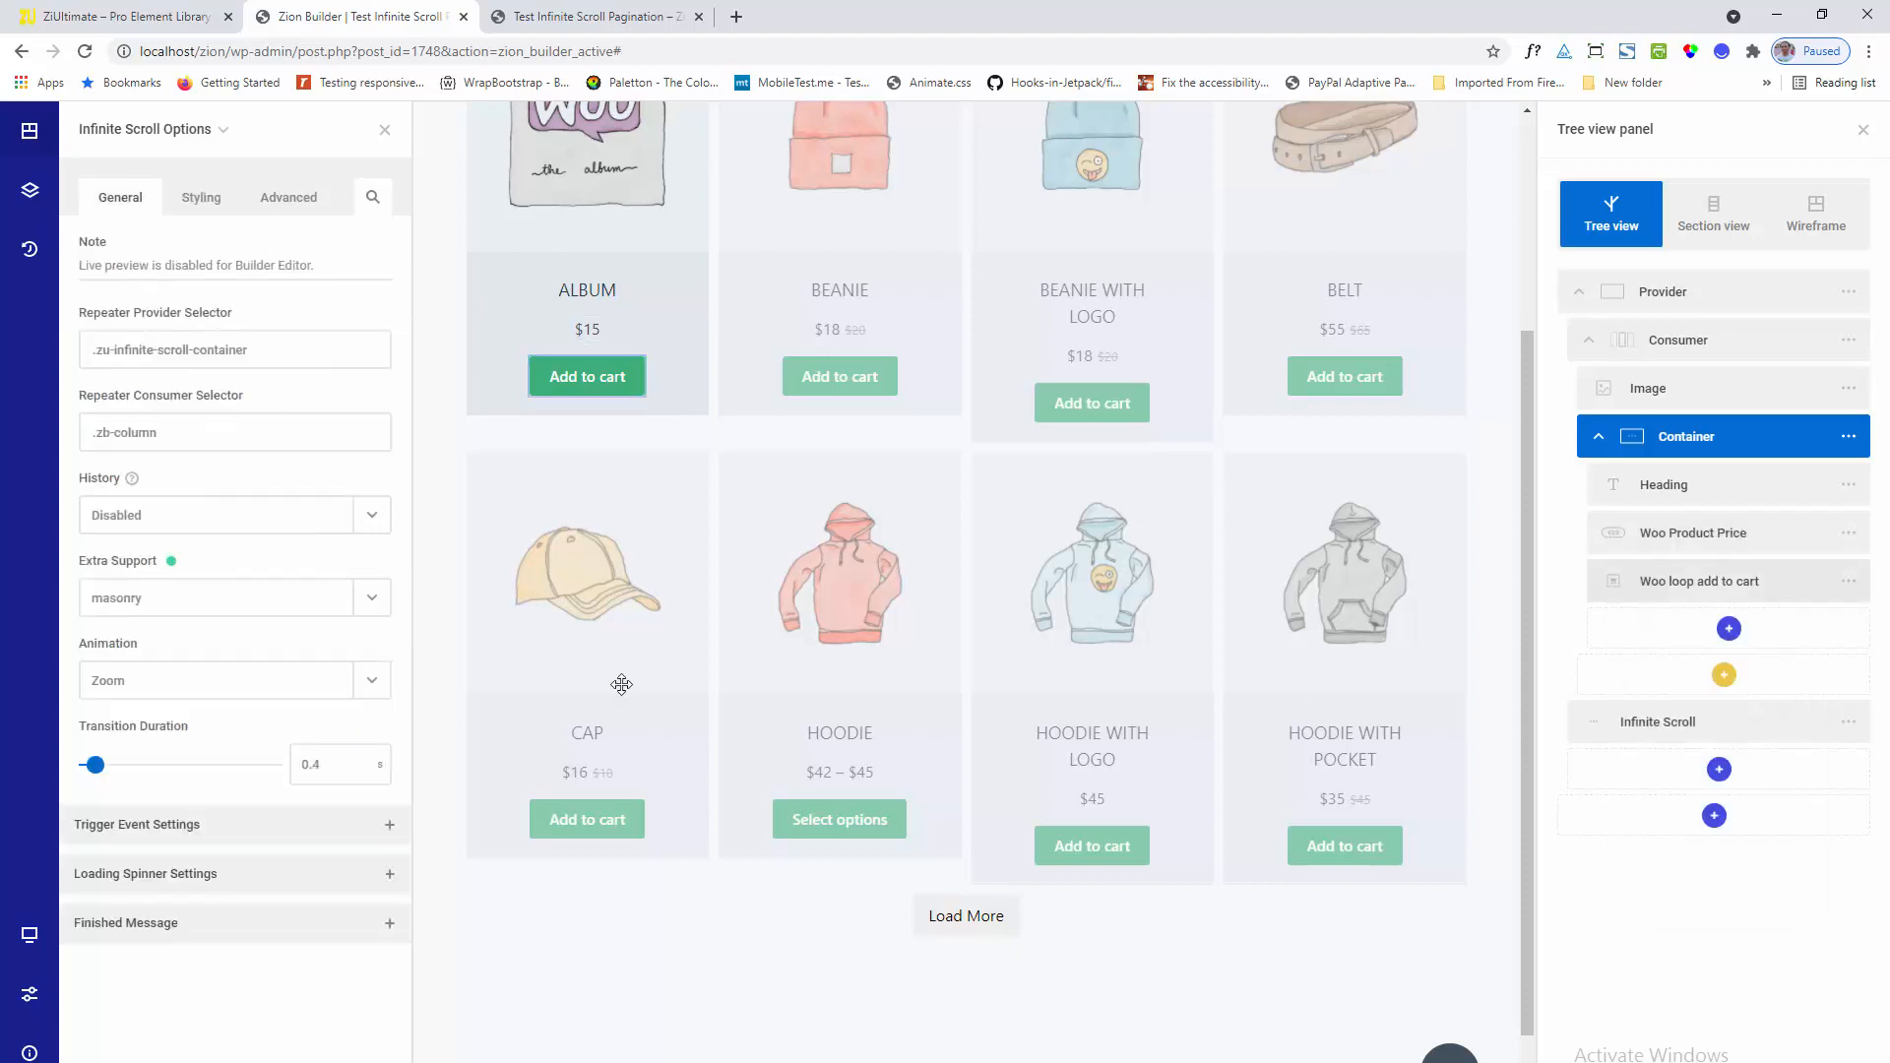
{"action": "left_click", "coordinate": [171, 562]}
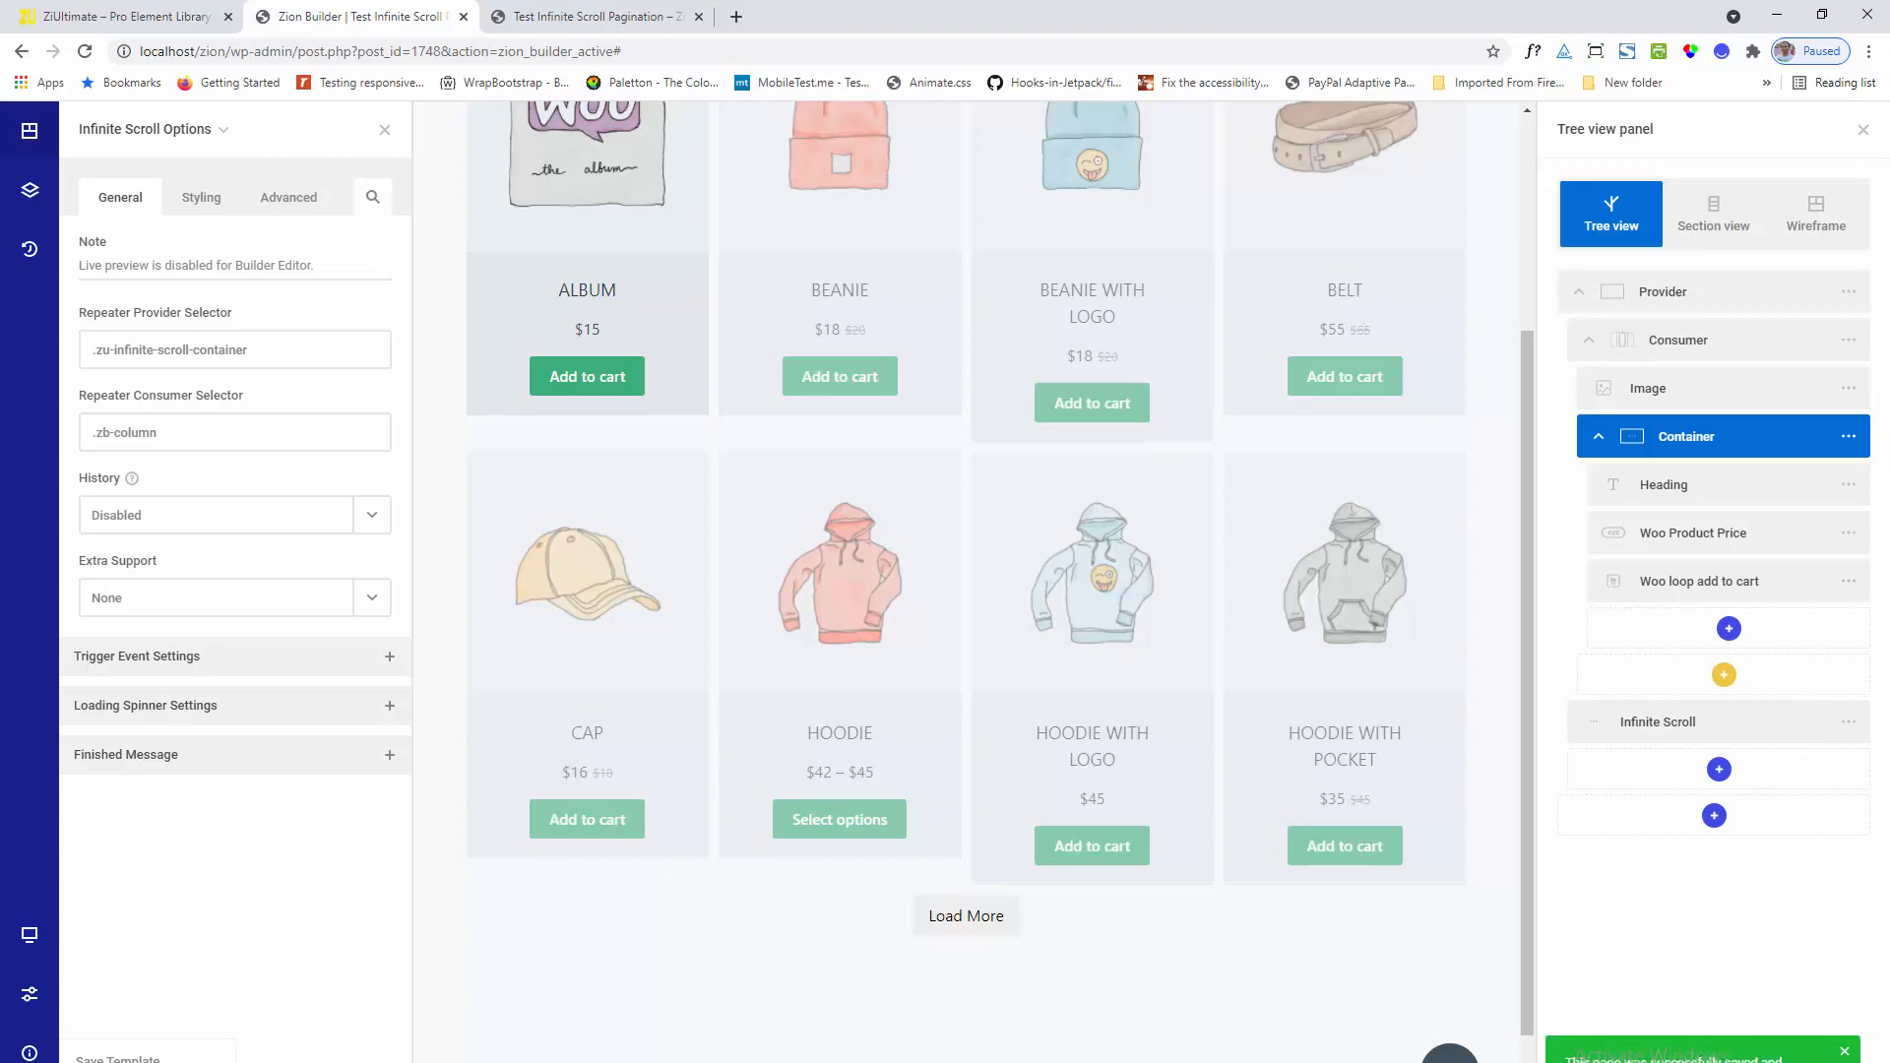
Switch to the Test Infinite Scroll Pagination preview, reload it and go to the end of the product grid
{"action": "left_click", "coordinate": [640, 18]}
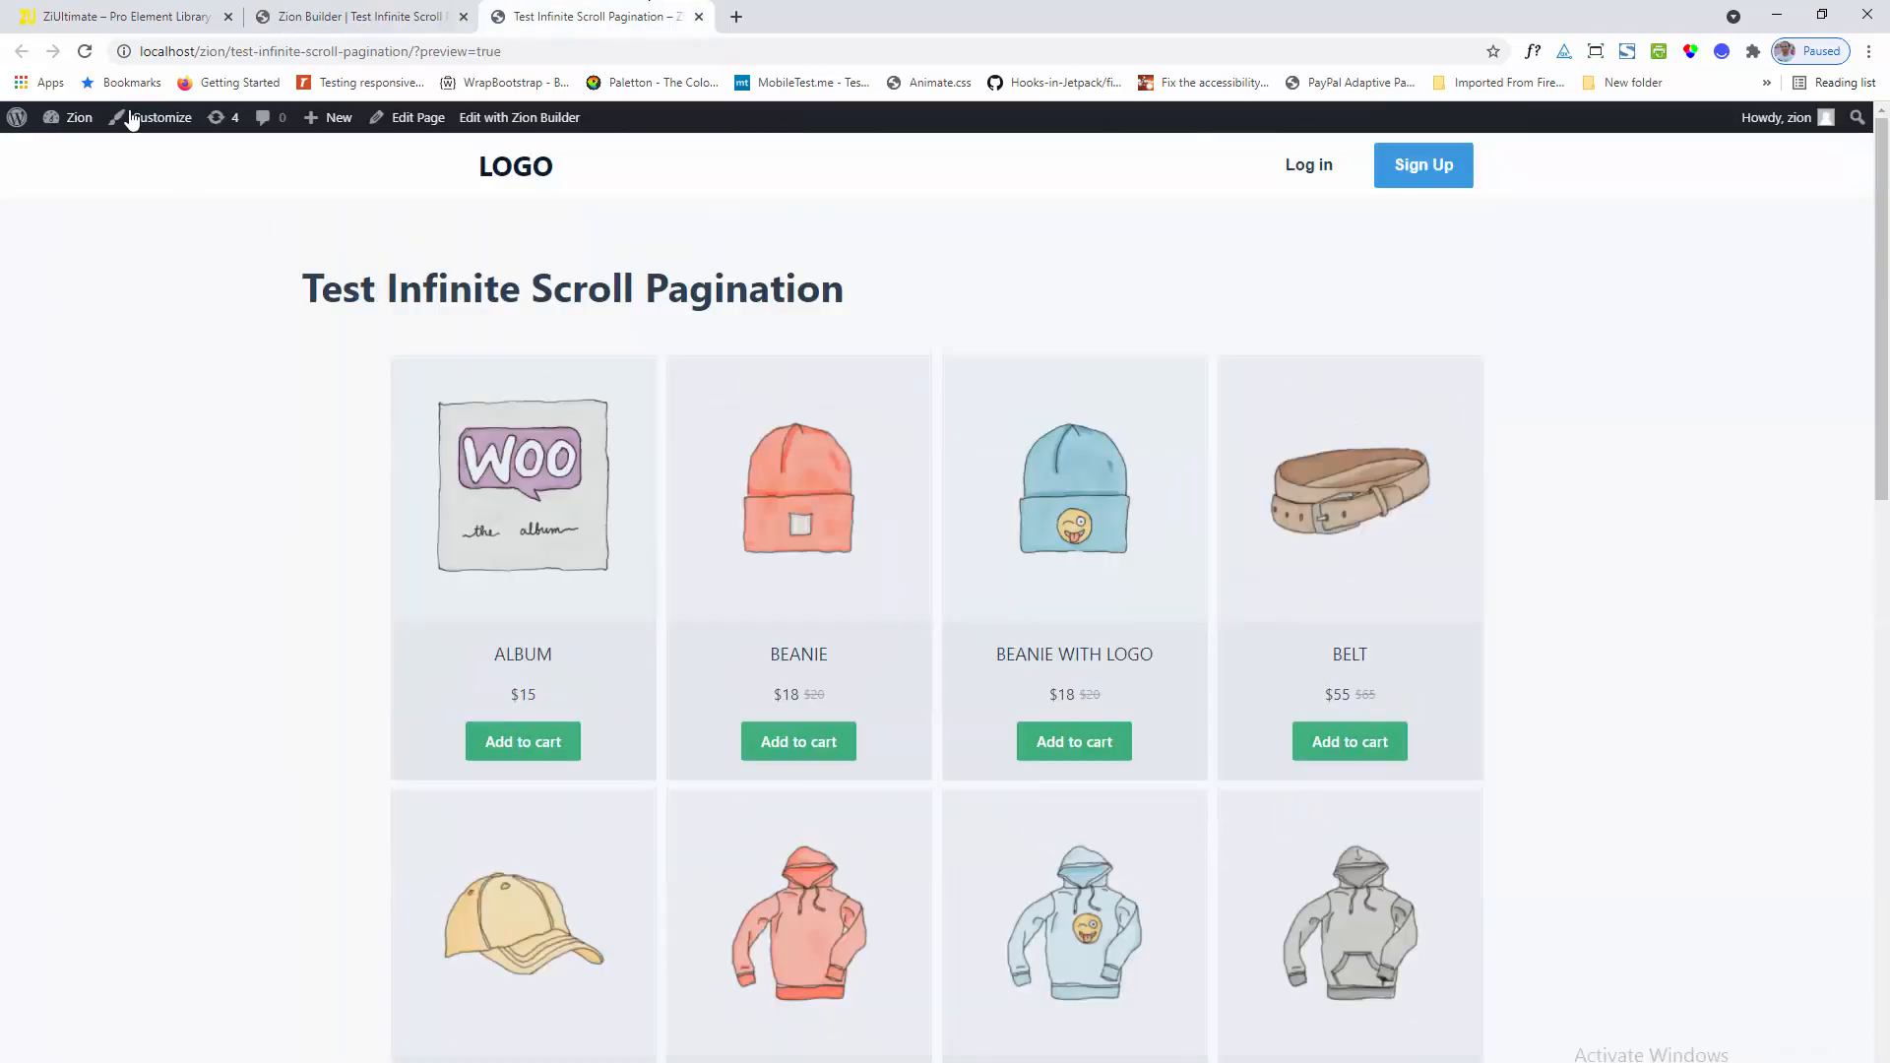
{"action": "left_click", "coordinate": [86, 52]}
{"action": "scroll", "coordinate": [1063, 374], "scroll_direction": "down", "scroll_amount": 4}
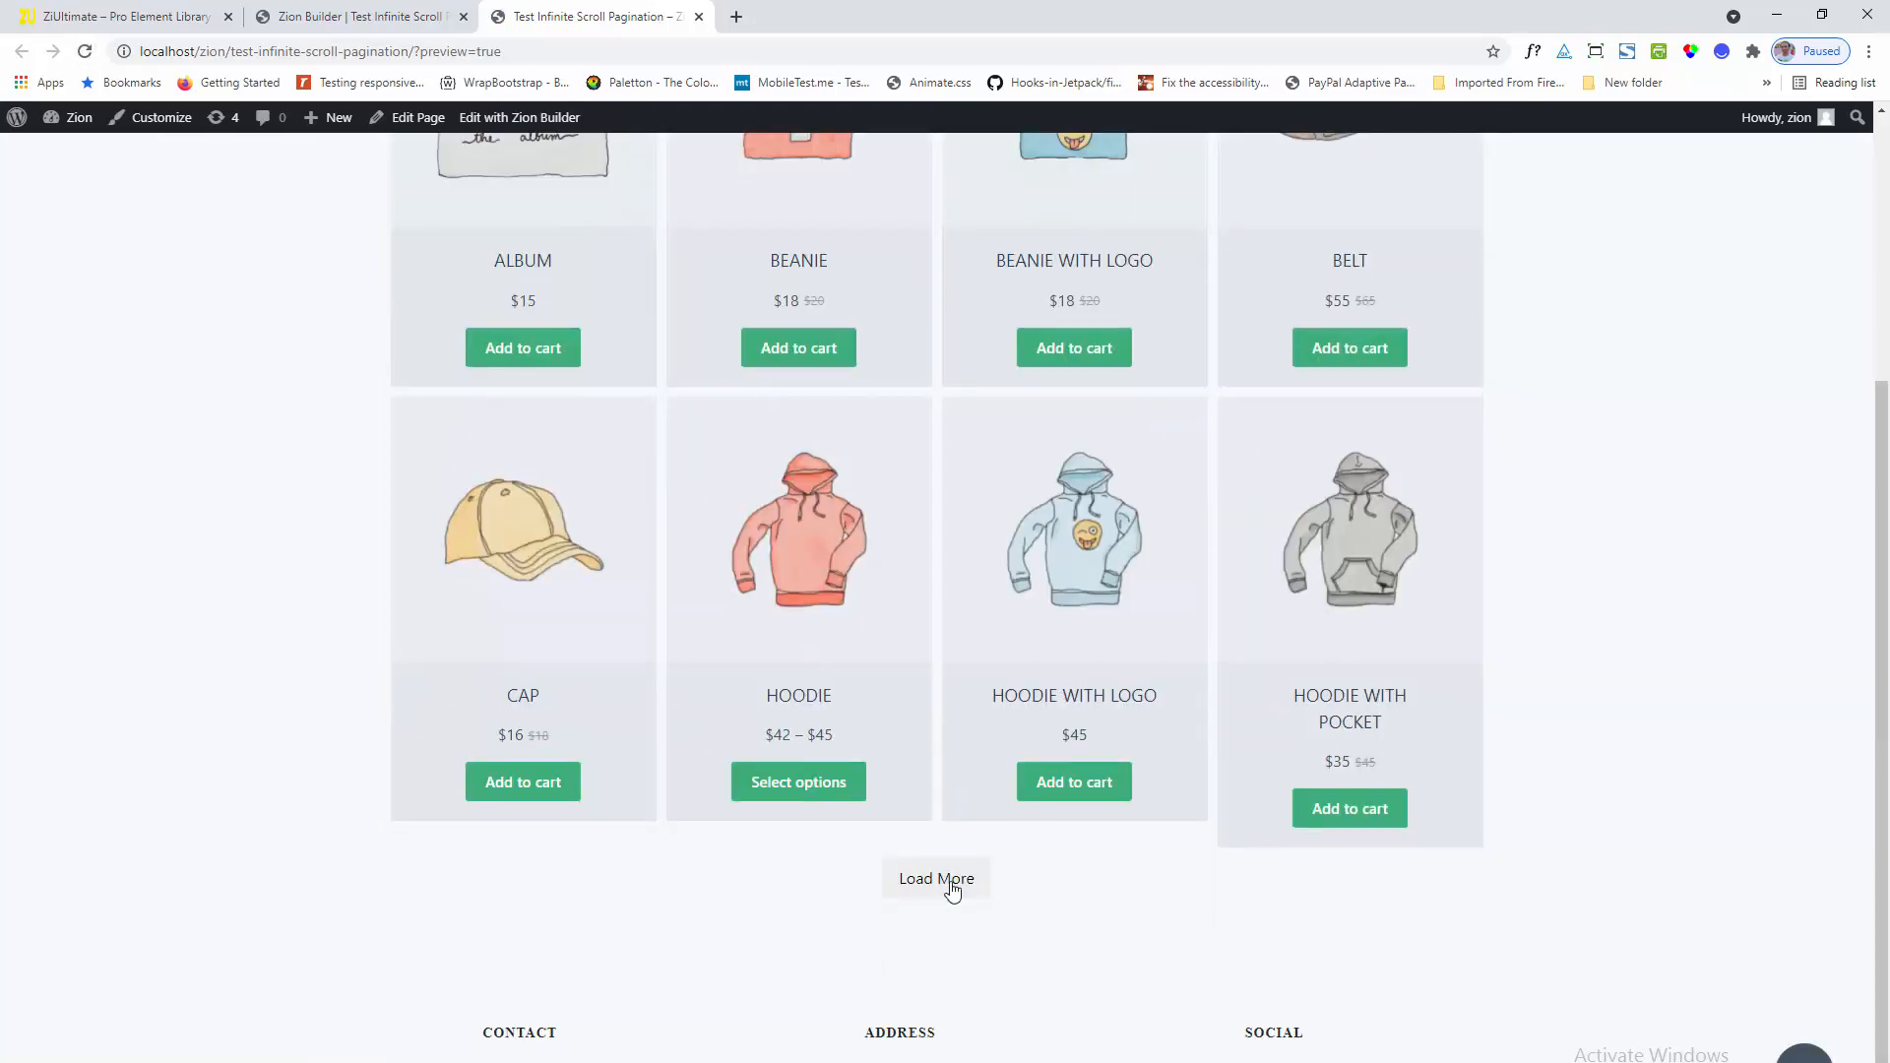
Load another batch of products and examine the row spacing and alignment without masonry
{"action": "left_click", "coordinate": [953, 890]}
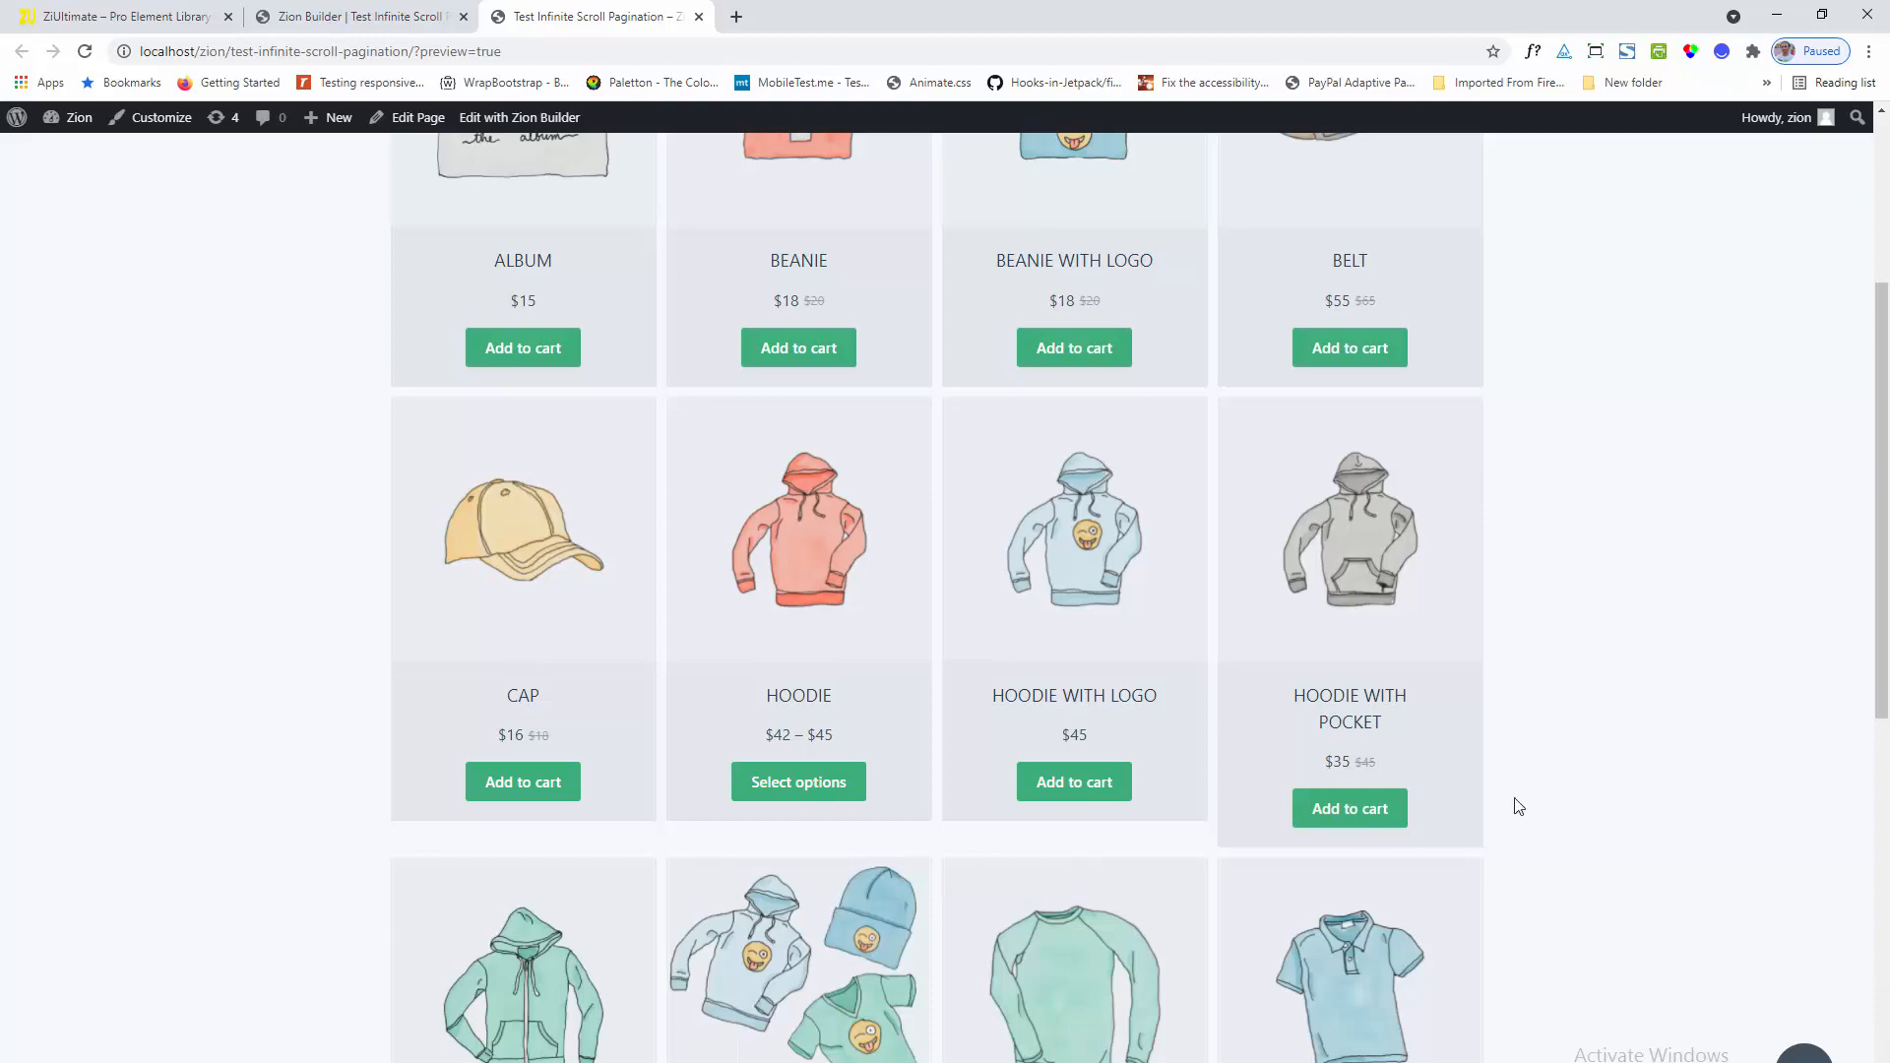
{"action": "scroll", "coordinate": [1518, 806], "scroll_direction": "down", "scroll_amount": 4}
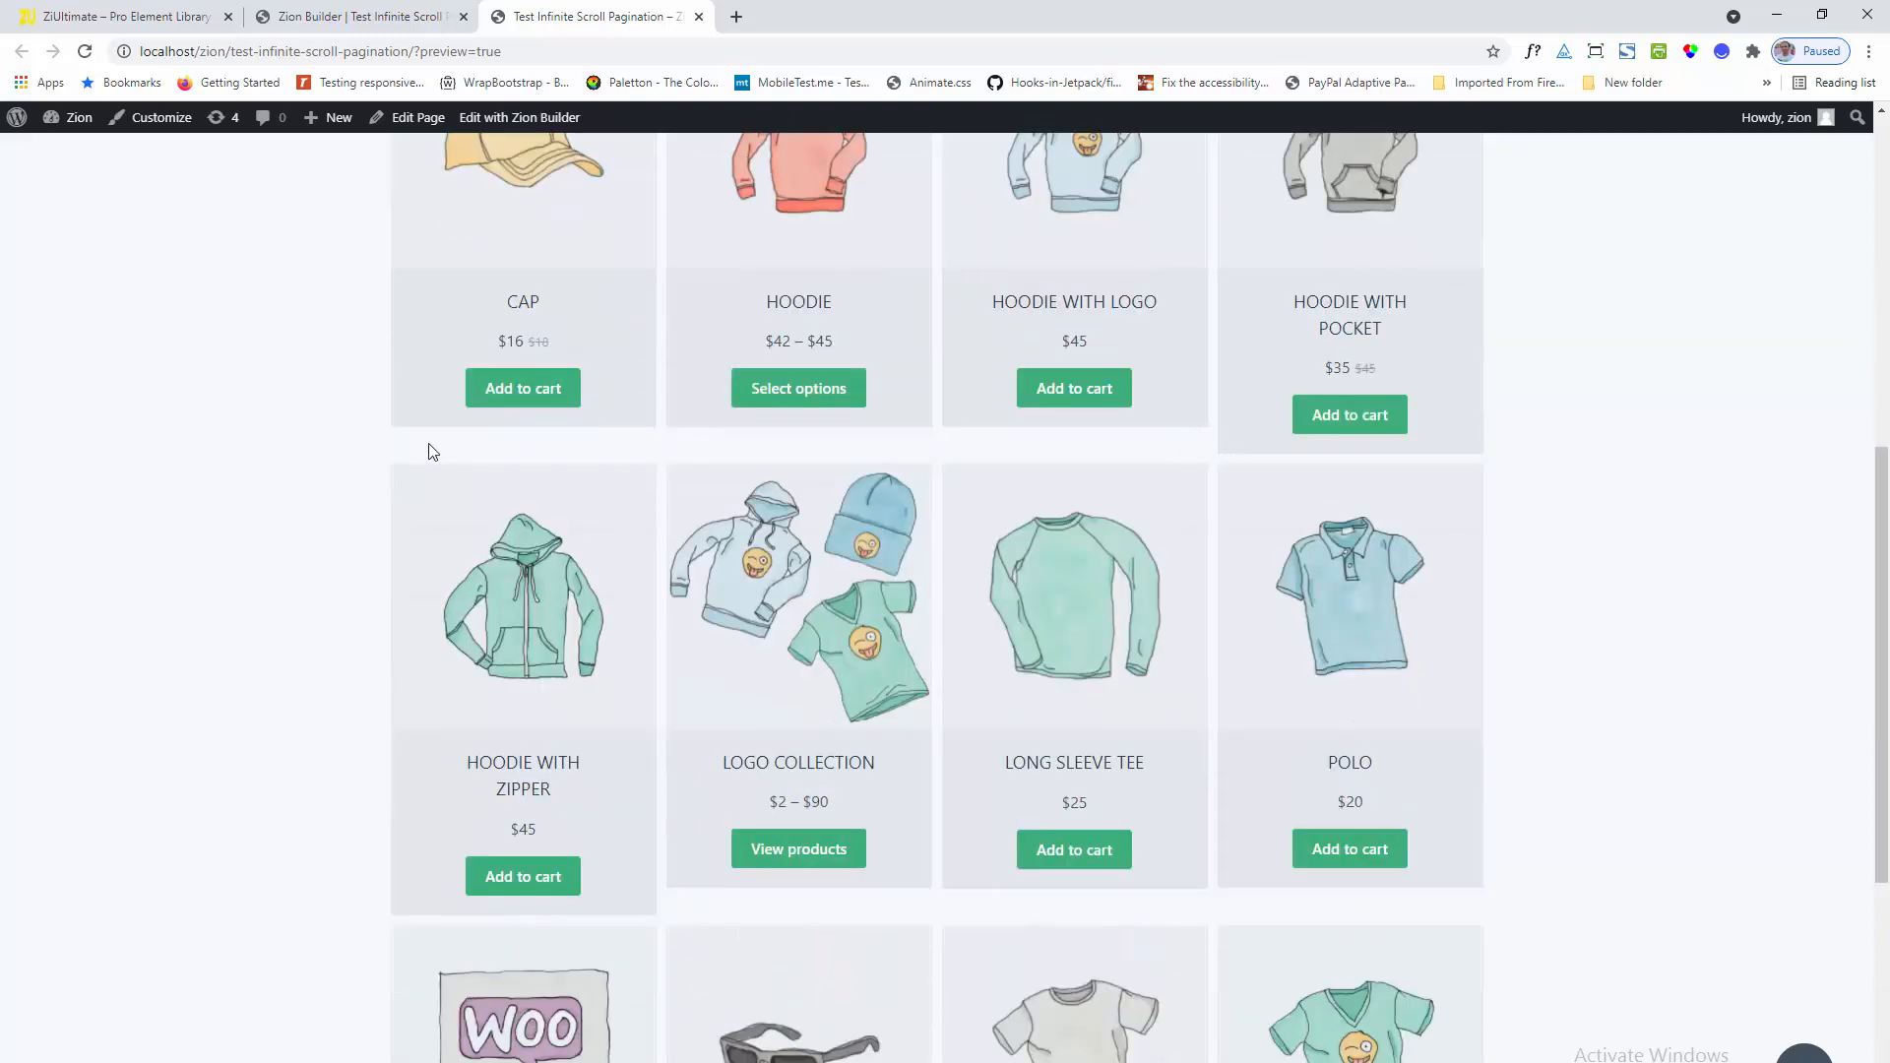
{"action": "scroll", "coordinate": [984, 423], "scroll_direction": "down", "scroll_amount": 4}
{"action": "scroll", "coordinate": [768, 386], "scroll_direction": "up", "scroll_amount": 2}
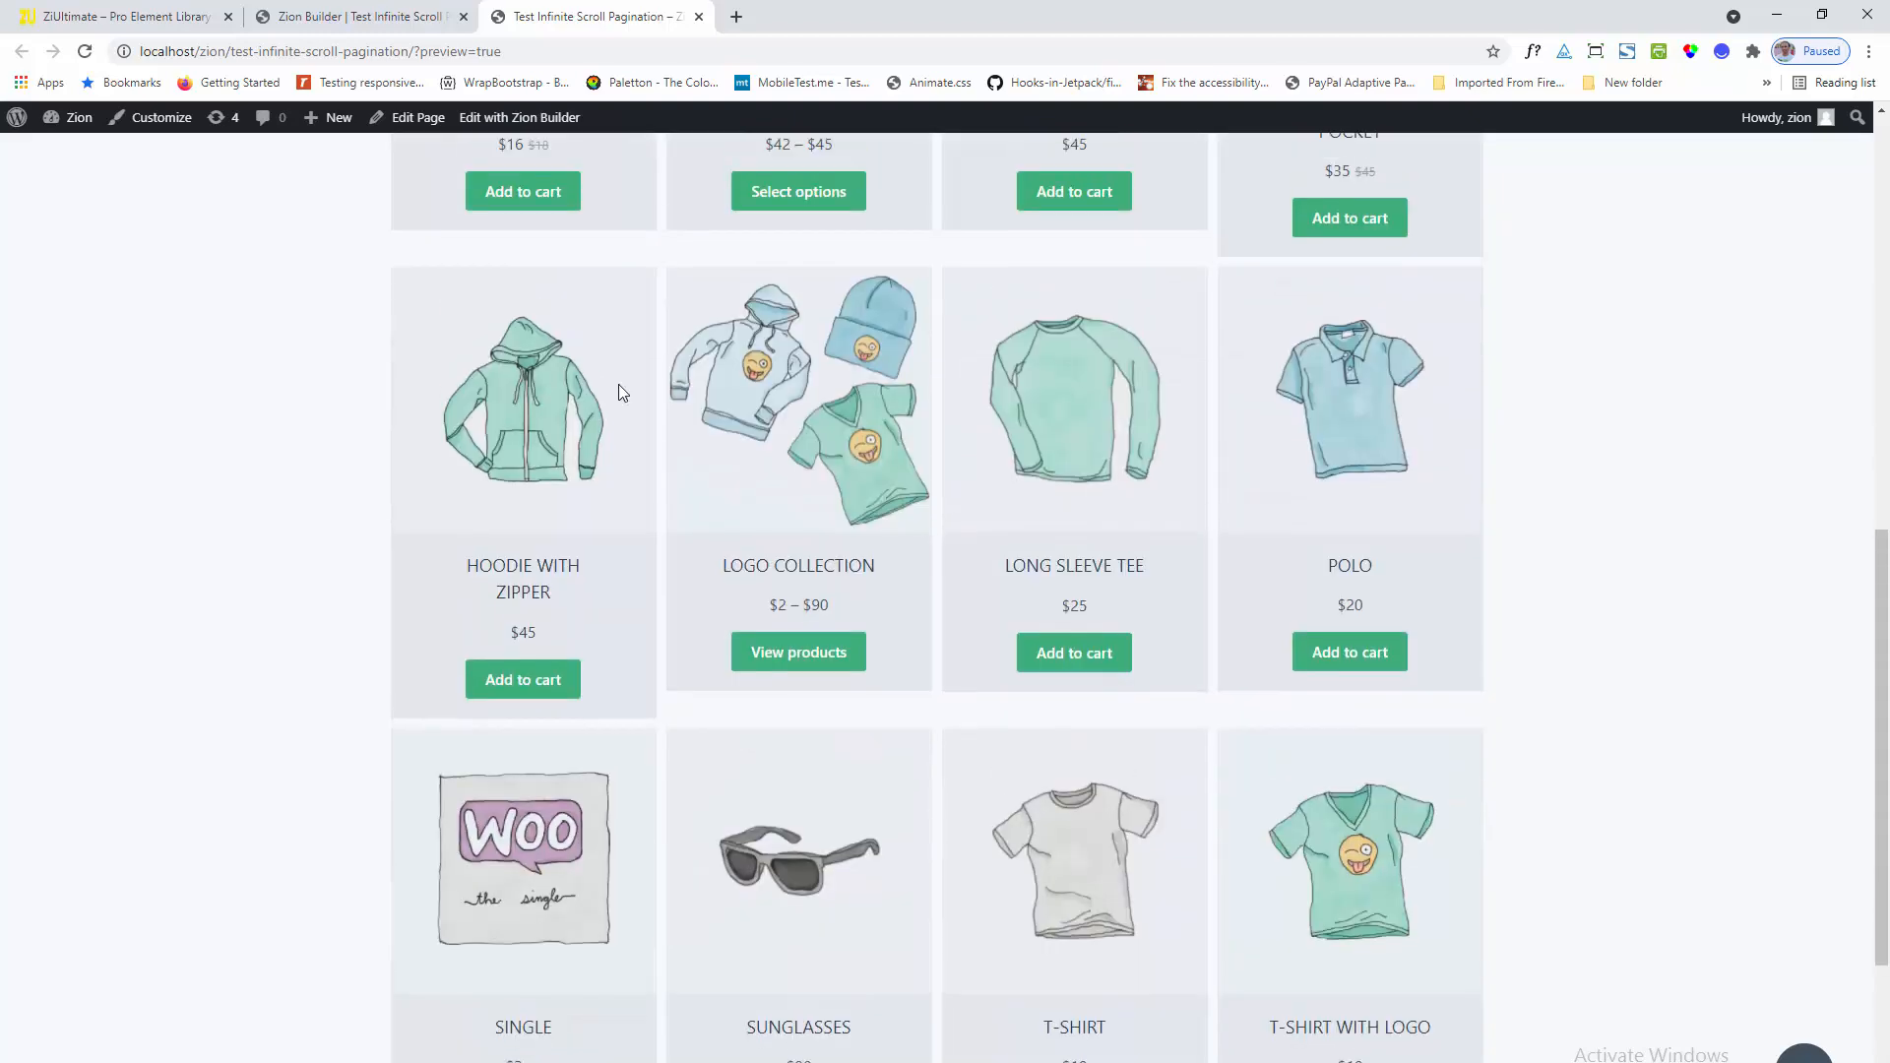
{"action": "scroll", "coordinate": [1331, 727], "scroll_direction": "down", "scroll_amount": 1}
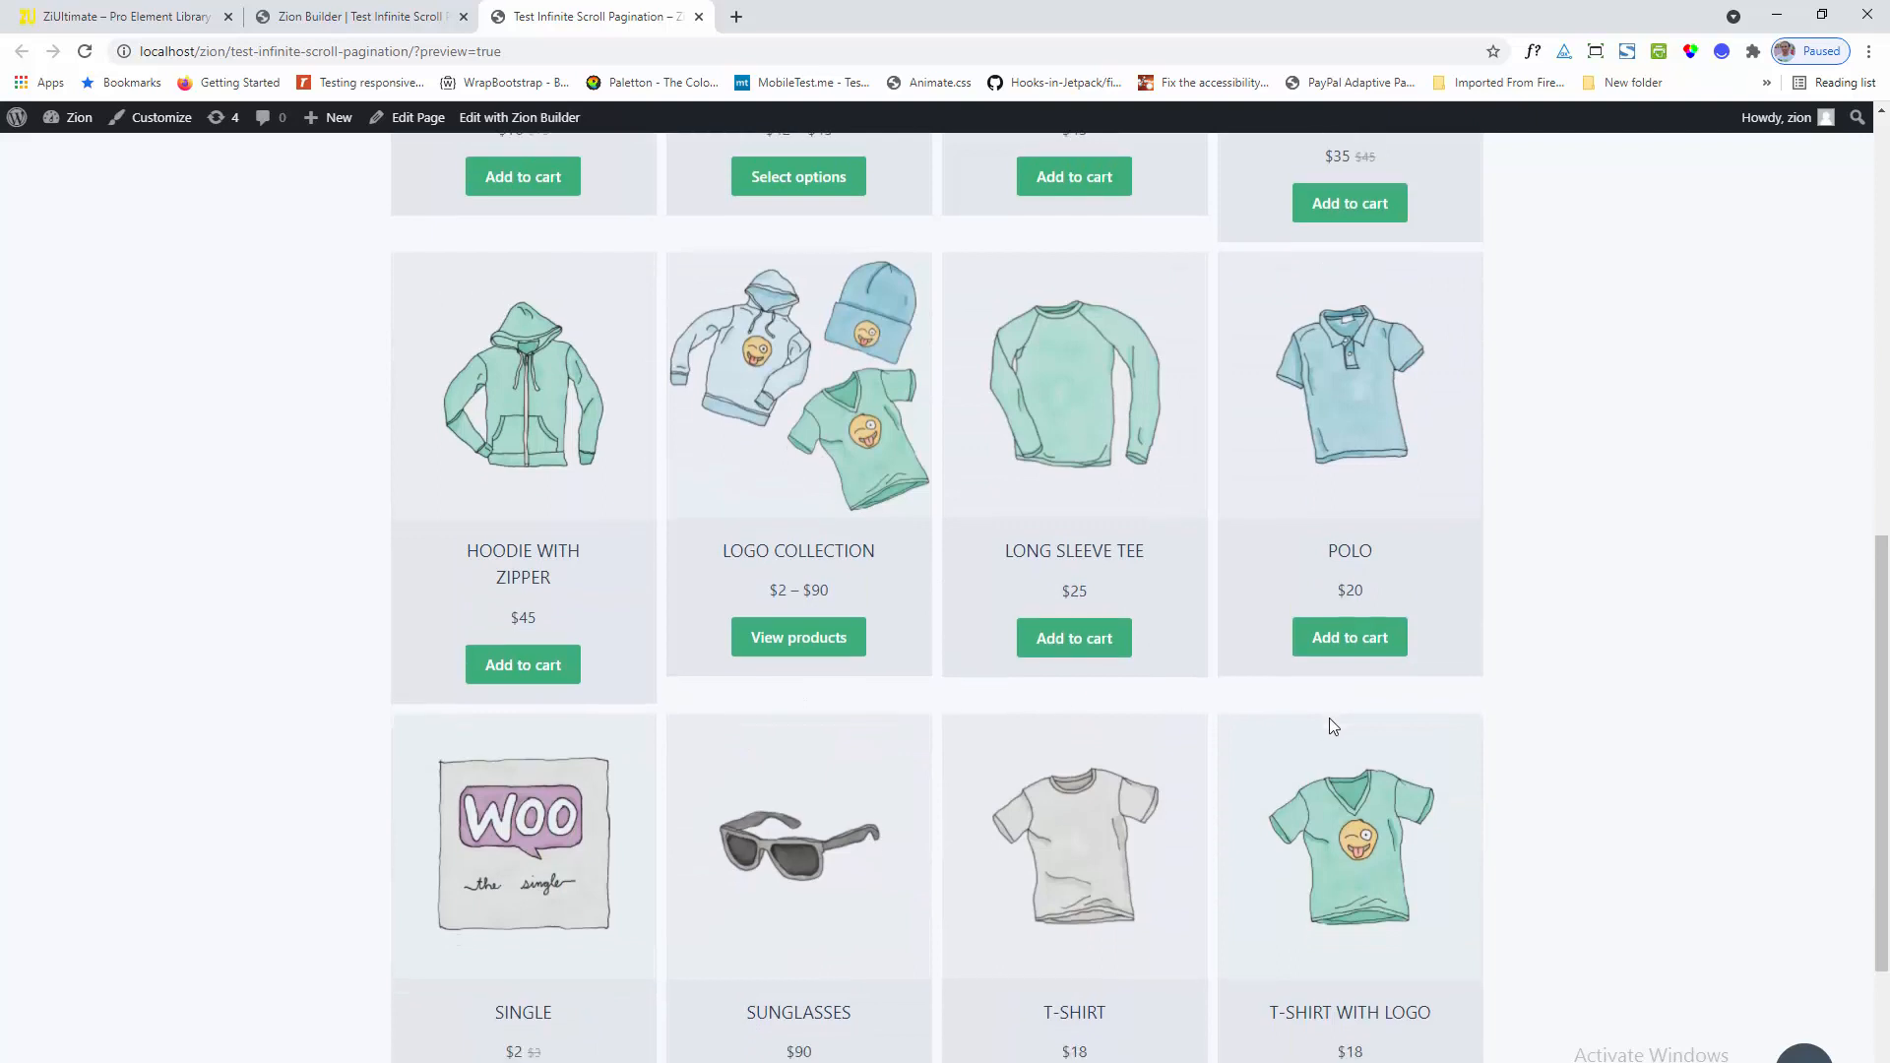
{"action": "scroll", "coordinate": [1332, 727], "scroll_direction": "down", "scroll_amount": 4}
Load the remaining products, review the whole grid without masonry and return to the Zion Builder tab
{"action": "left_click", "coordinate": [956, 825]}
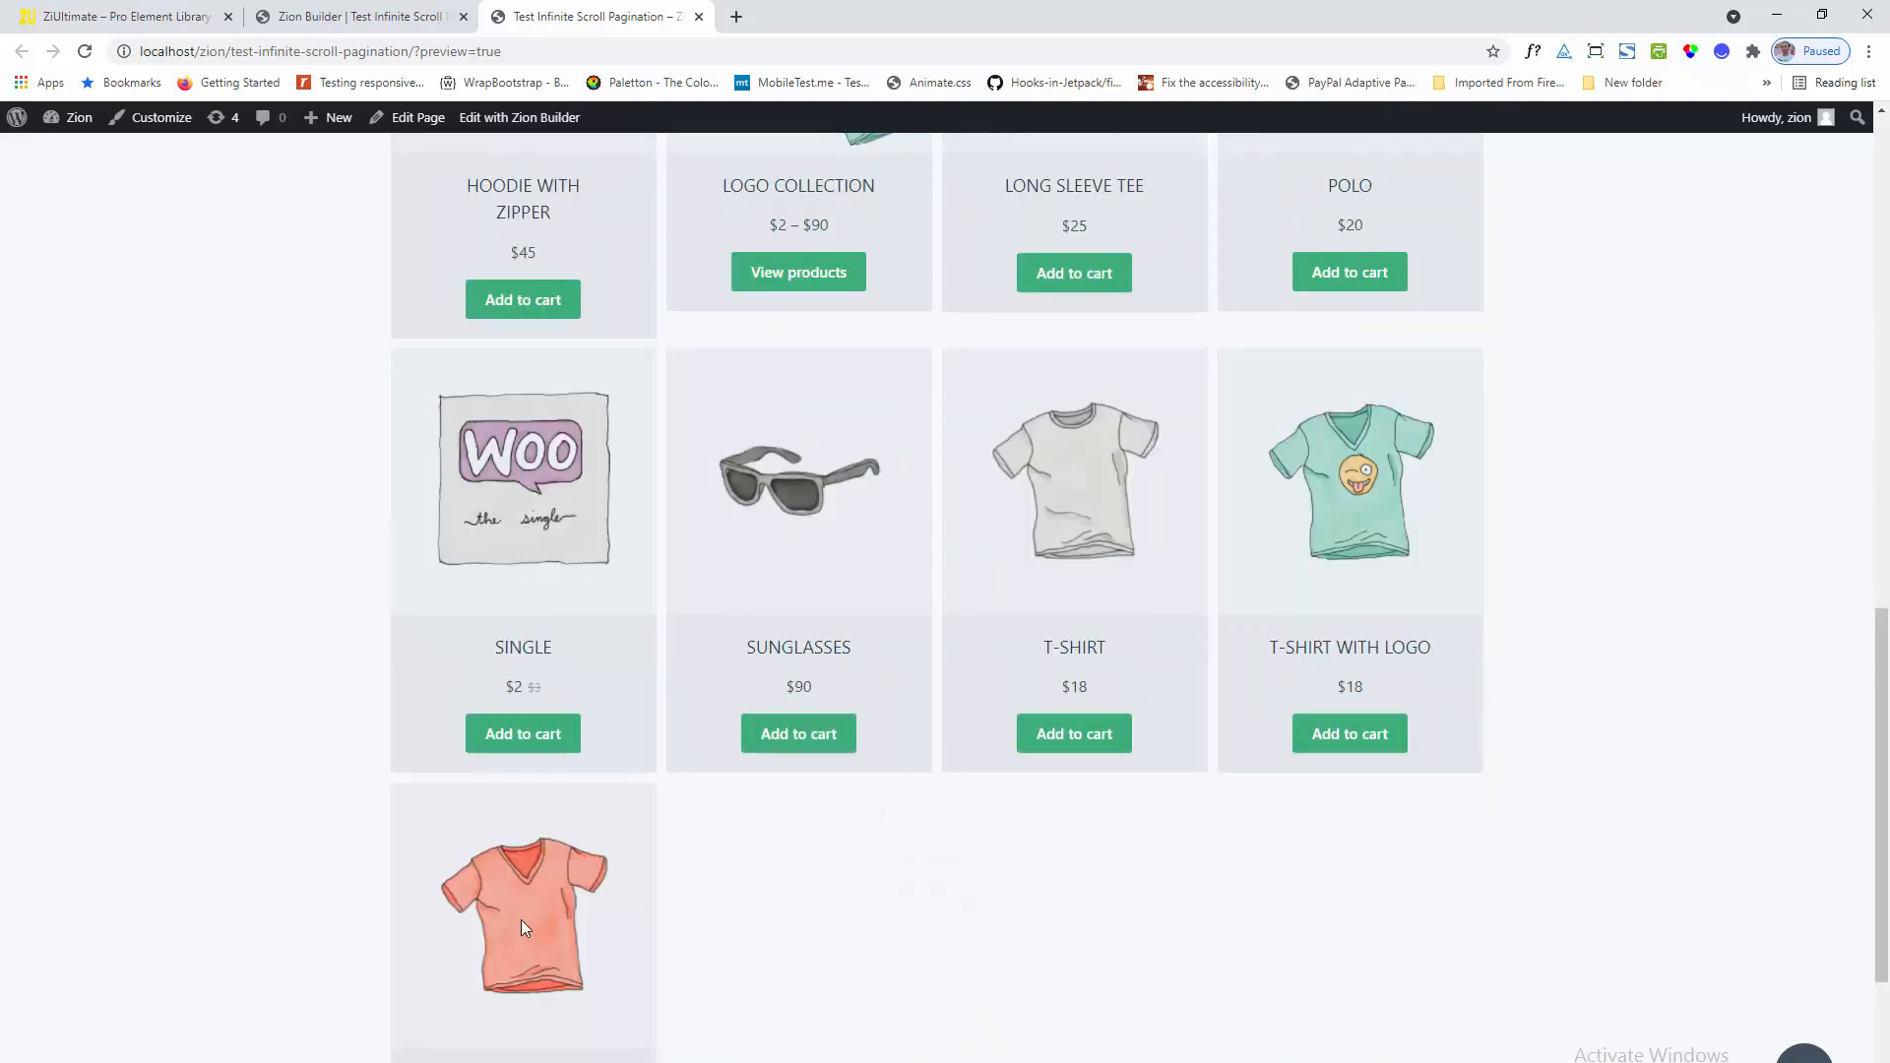
{"action": "scroll", "coordinate": [521, 920], "scroll_direction": "down", "scroll_amount": 4}
{"action": "scroll", "coordinate": [1081, 535], "scroll_direction": "up", "scroll_amount": 12}
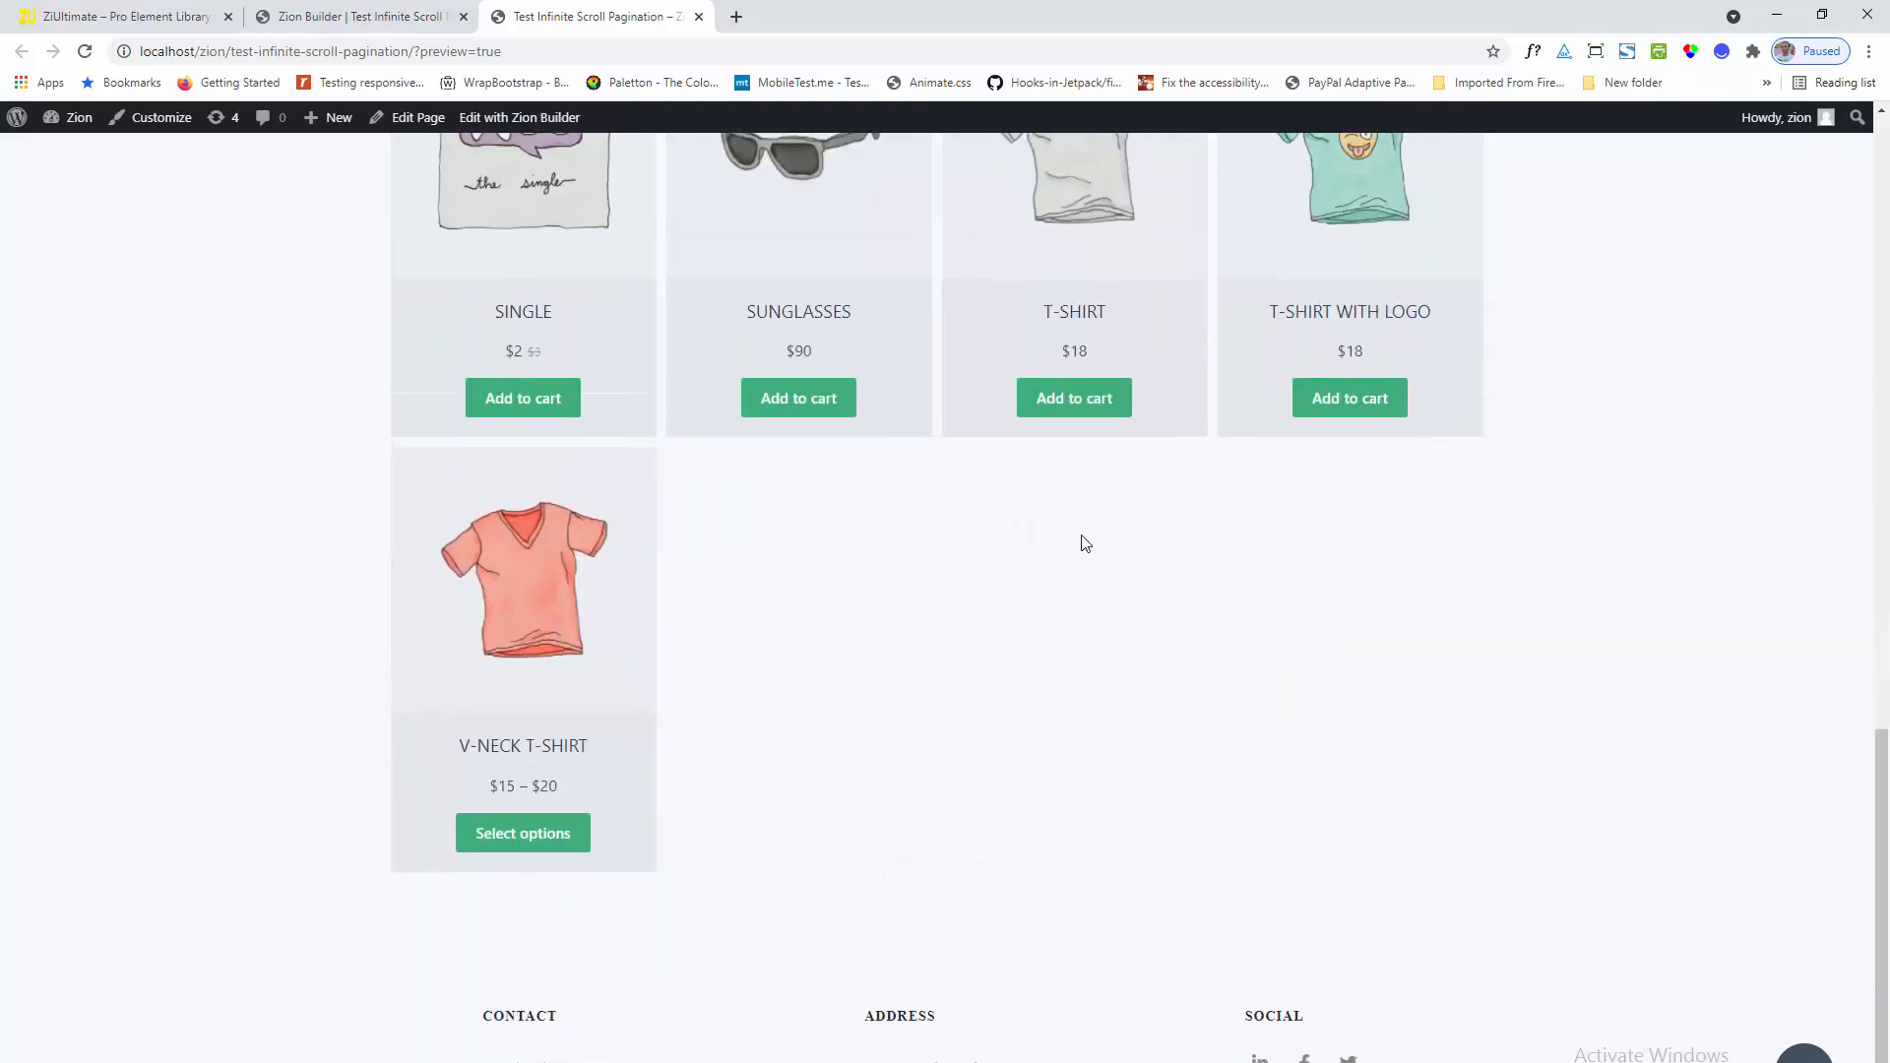
{"action": "scroll", "coordinate": [1081, 535], "scroll_direction": "up", "scroll_amount": 5}
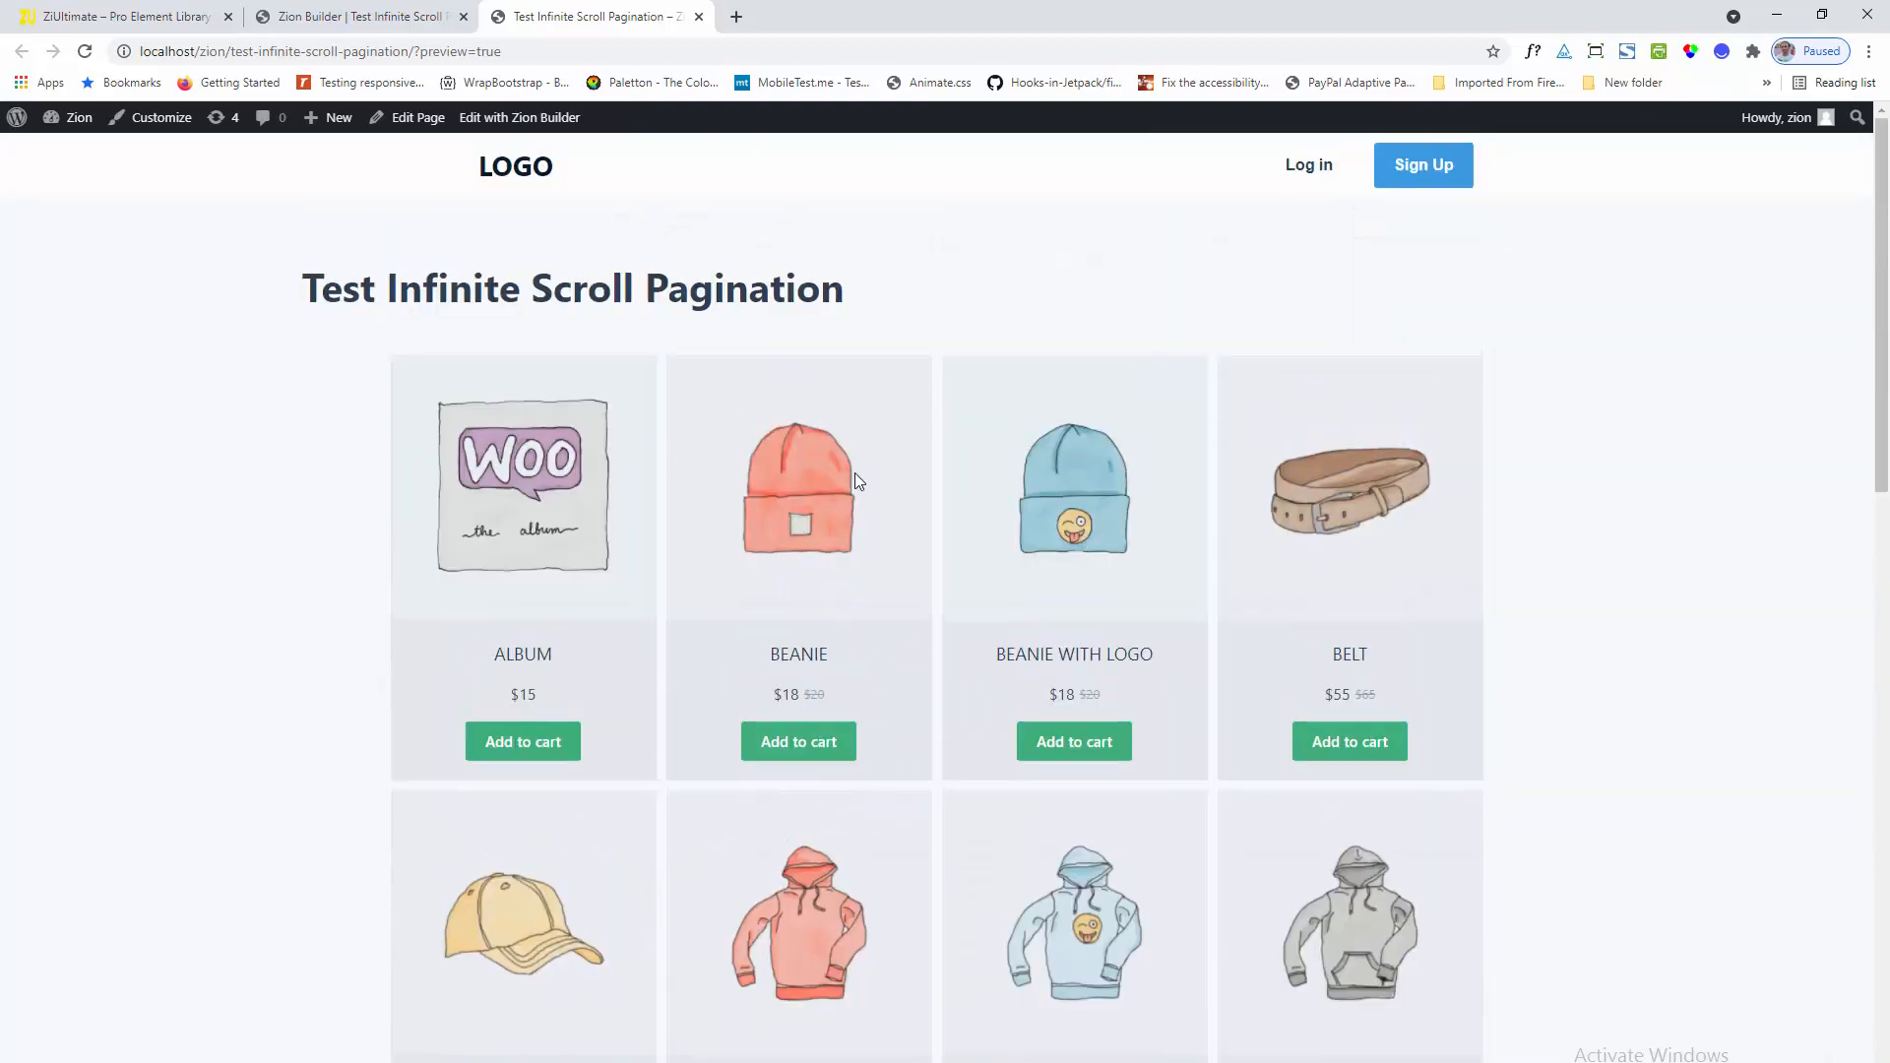
{"action": "left_click", "coordinate": [382, 22]}
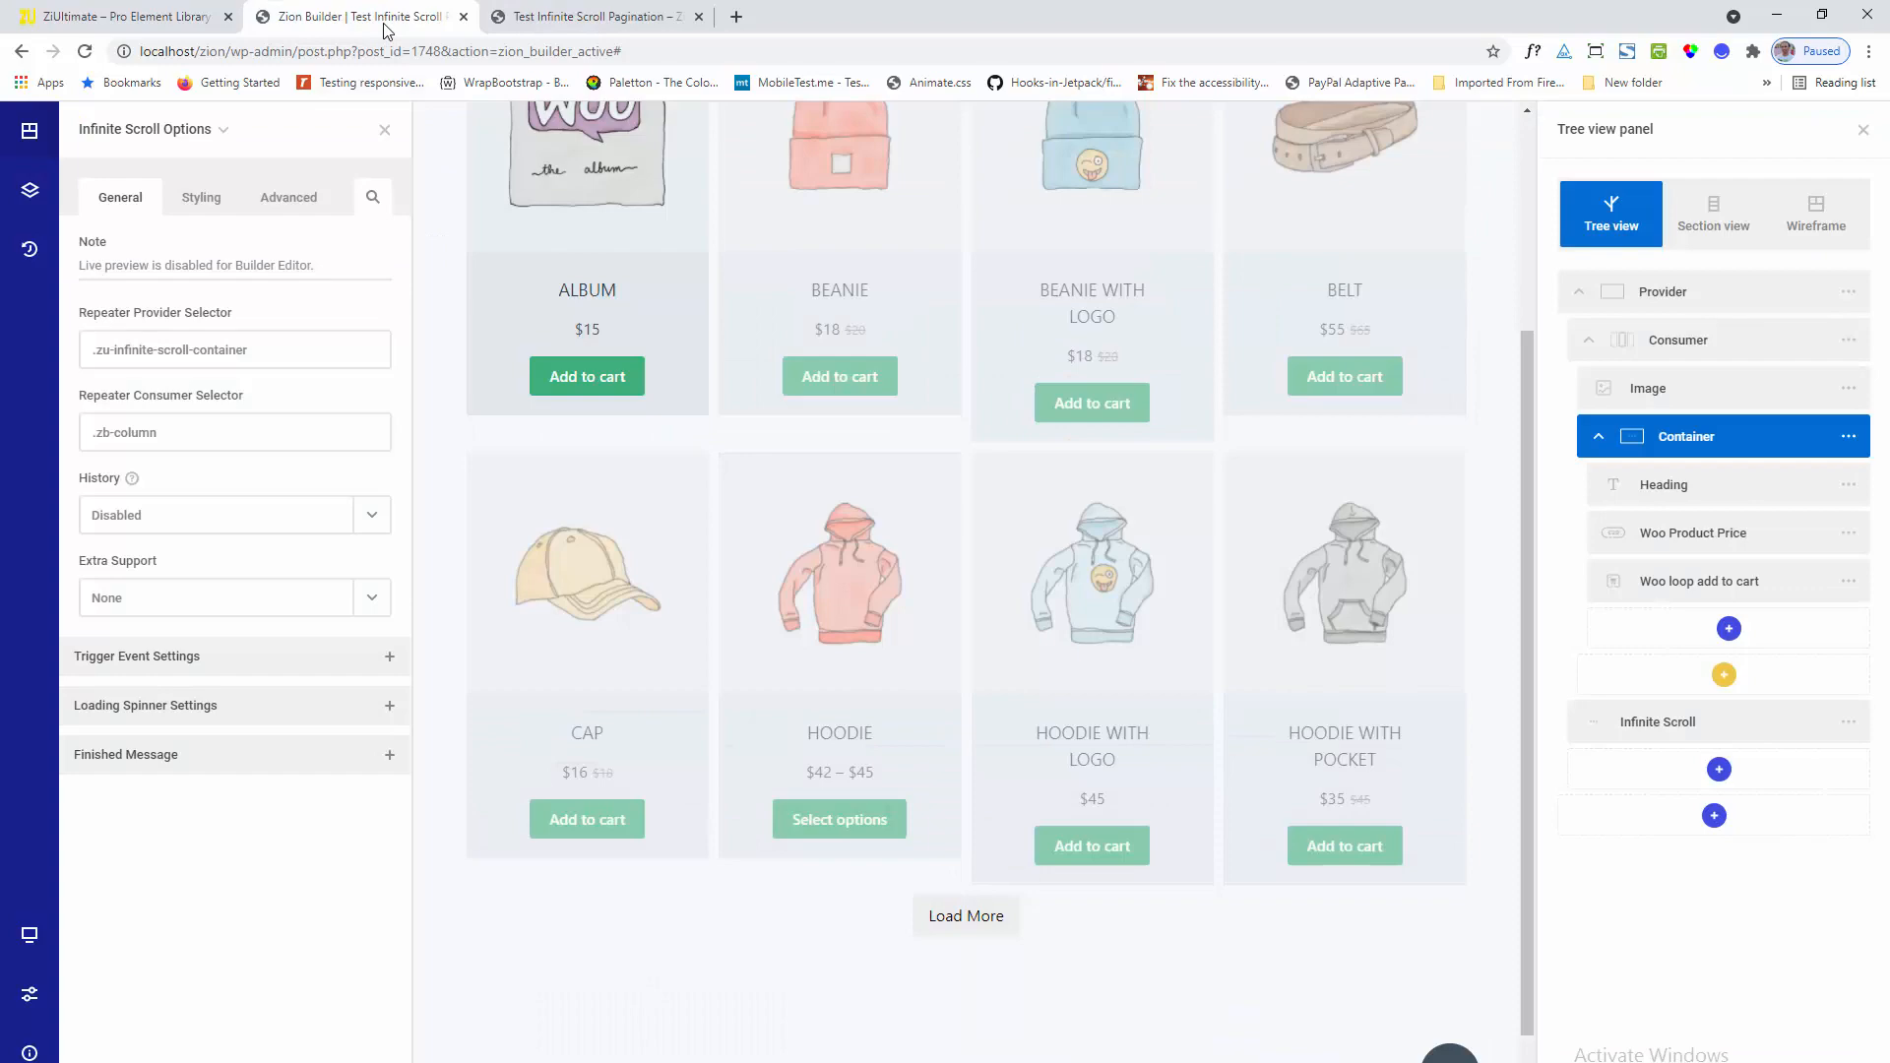